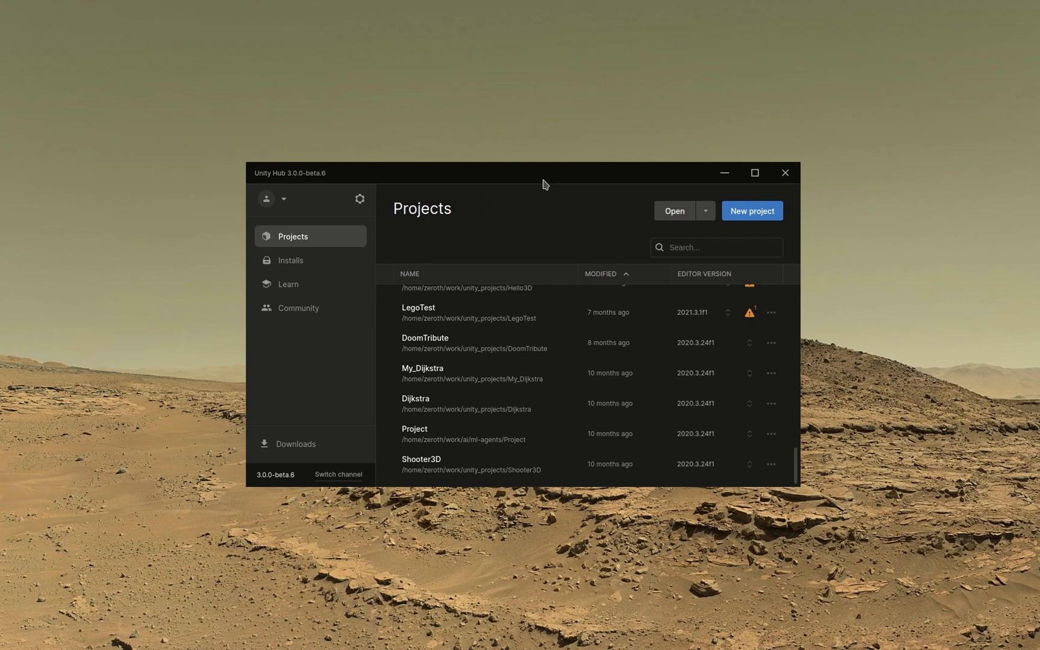
Start a new project with editor version 2021.3.10f1 and the 2D core template.
{"action": "left_click", "coordinate": [741, 218]}
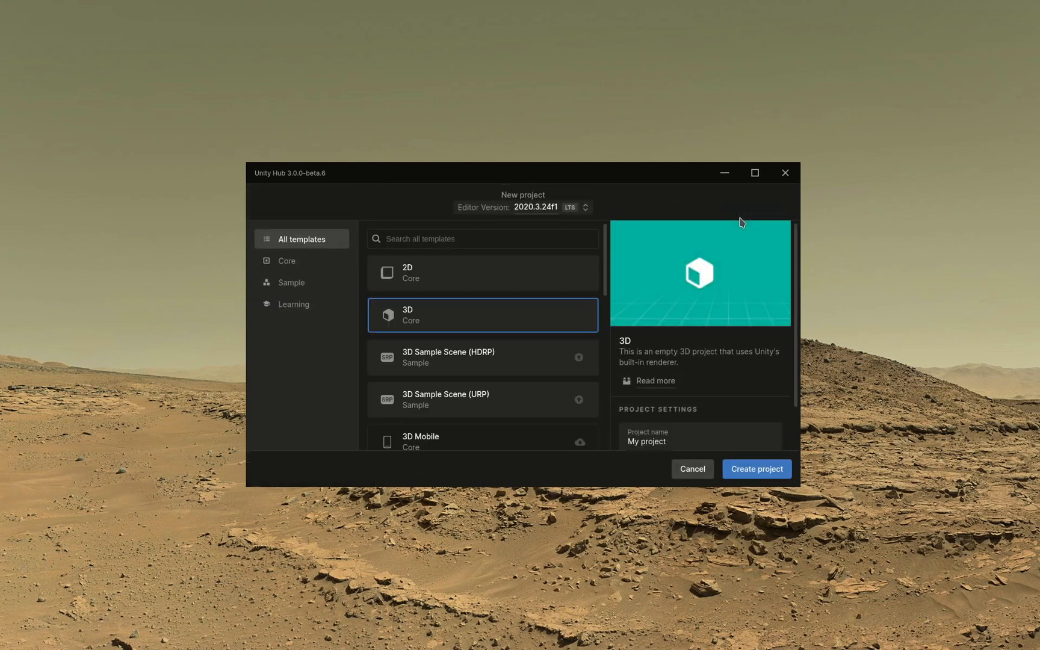
{"action": "left_click", "coordinate": [547, 208]}
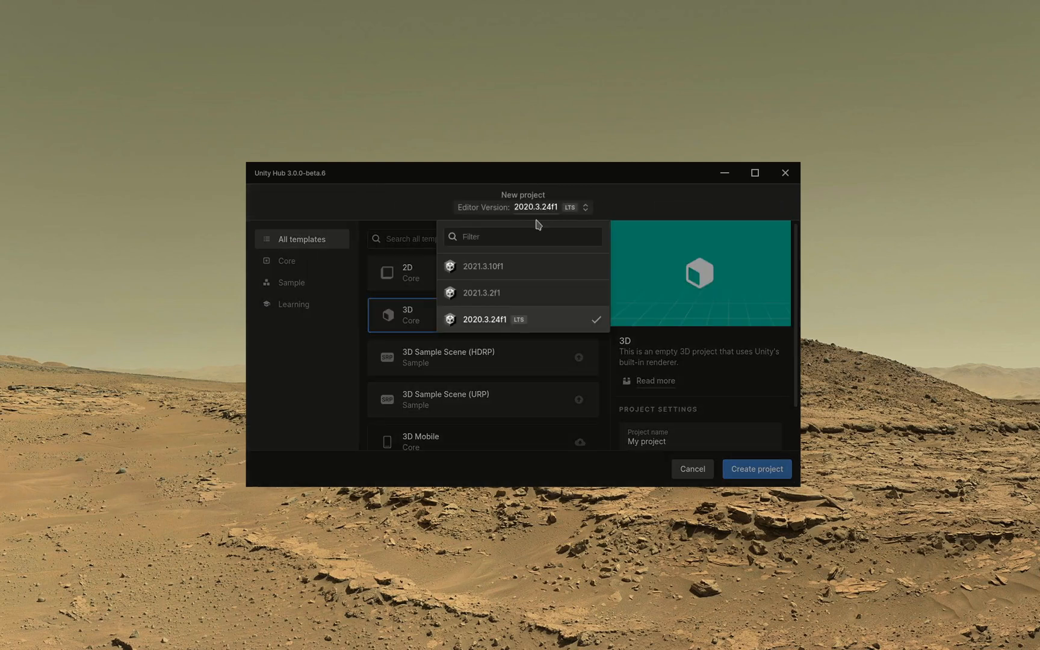
{"action": "left_click", "coordinate": [528, 267]}
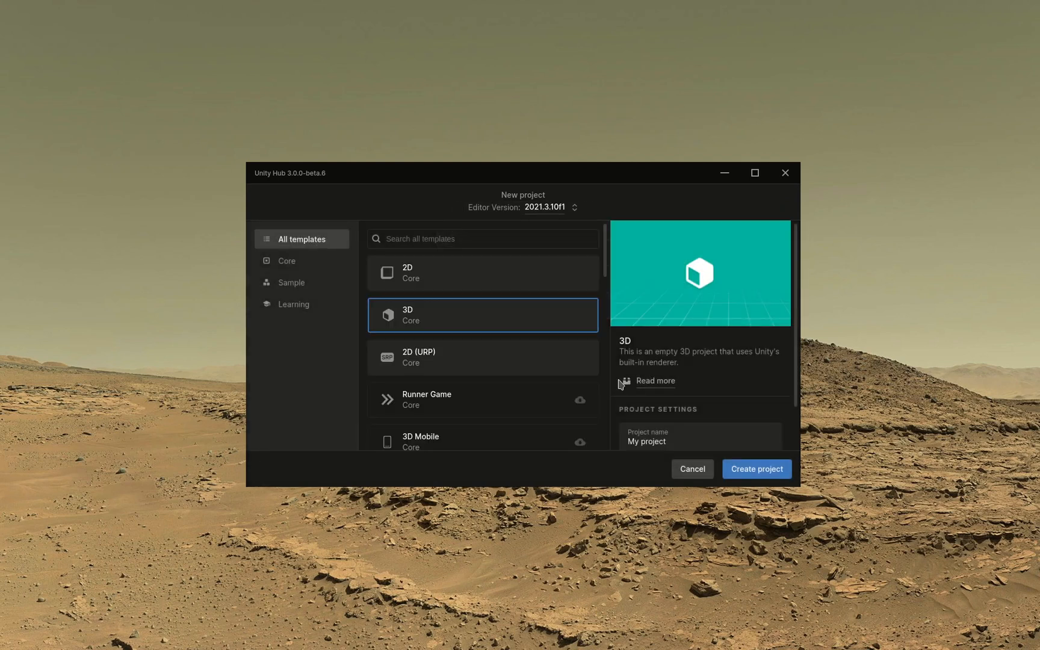
{"action": "left_click", "coordinate": [473, 286]}
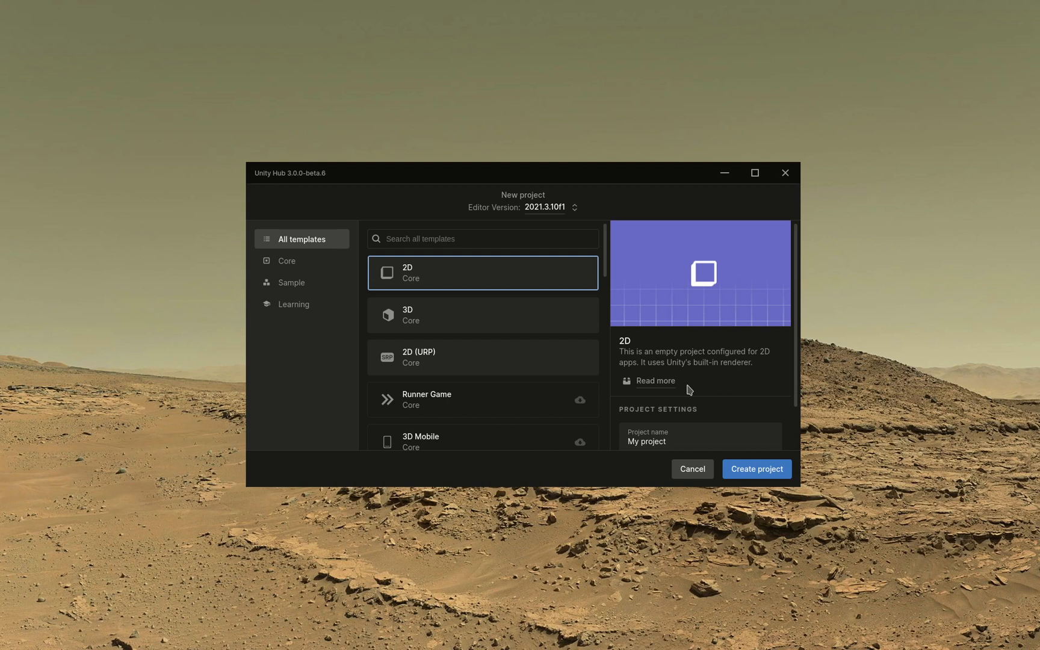
Set the new project's location to the video folder inside unity_projects.
{"action": "scroll", "coordinate": [699, 401], "scroll_direction": "down", "scroll_amount": 2}
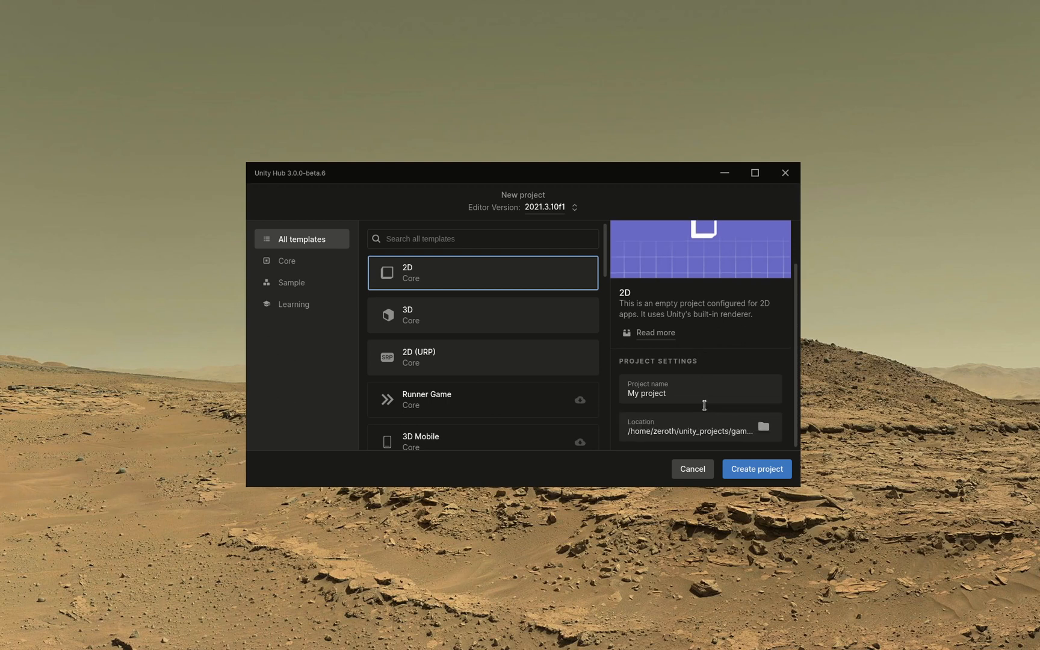
{"action": "left_click", "coordinate": [728, 439]}
{"action": "left_click", "coordinate": [450, 178]}
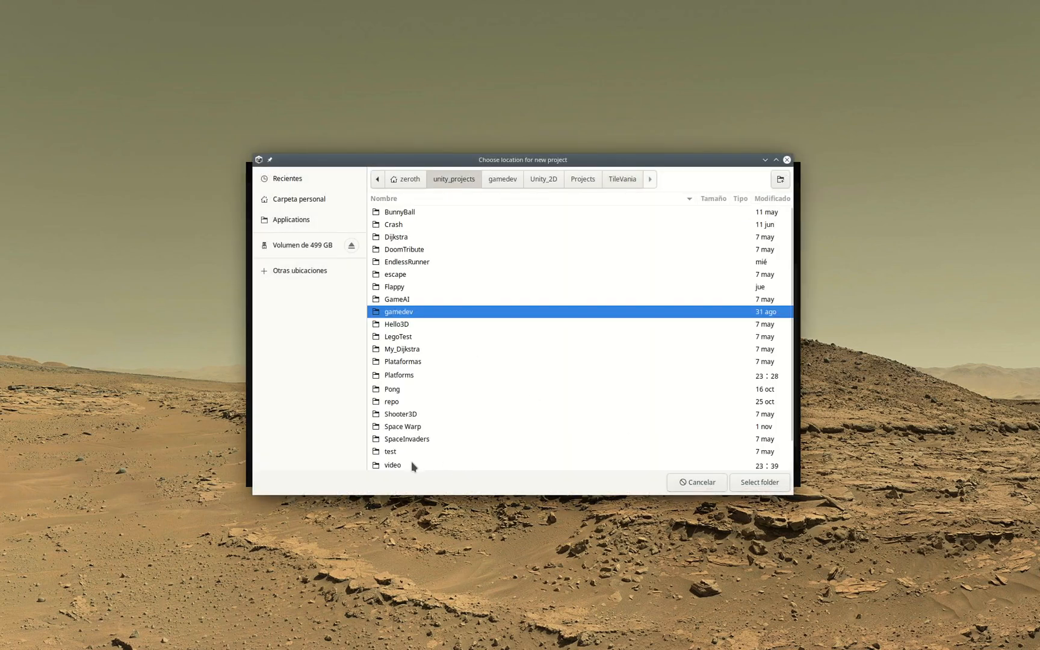
{"action": "scroll", "coordinate": [412, 456], "scroll_direction": "down", "scroll_amount": 1}
{"action": "double_click", "coordinate": [394, 436]}
{"action": "left_click", "coordinate": [747, 485]}
Name the project Sunny and create it.
{"action": "left_click_drag", "start_coordinate": [666, 392], "coordinate": [624, 391]}
{"action": "type", "text": "Sunny"}
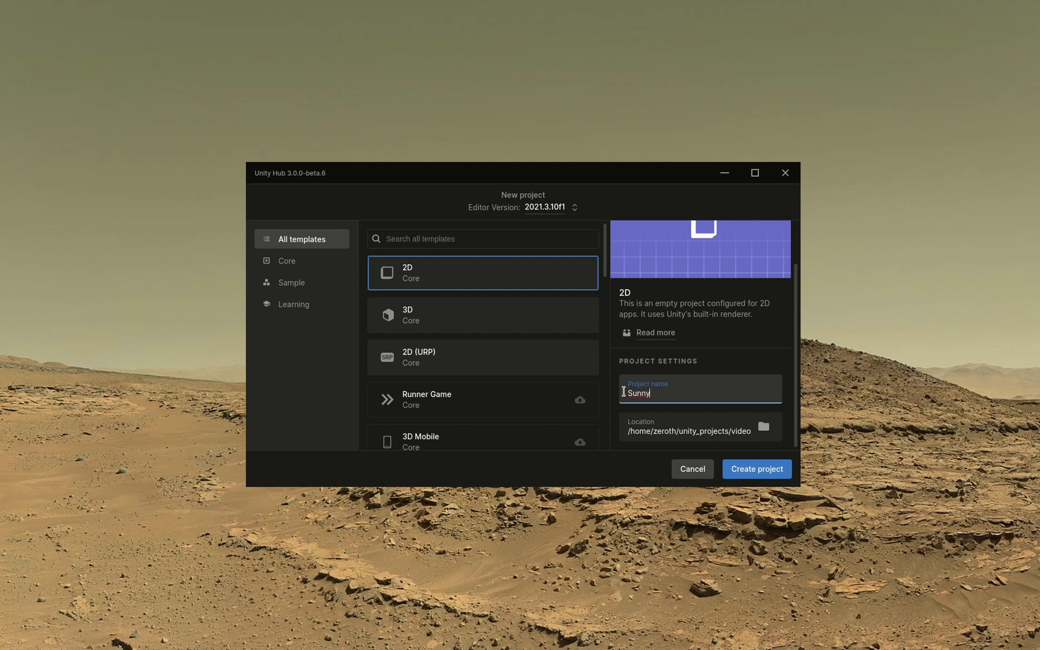
{"action": "left_click", "coordinate": [757, 469]}
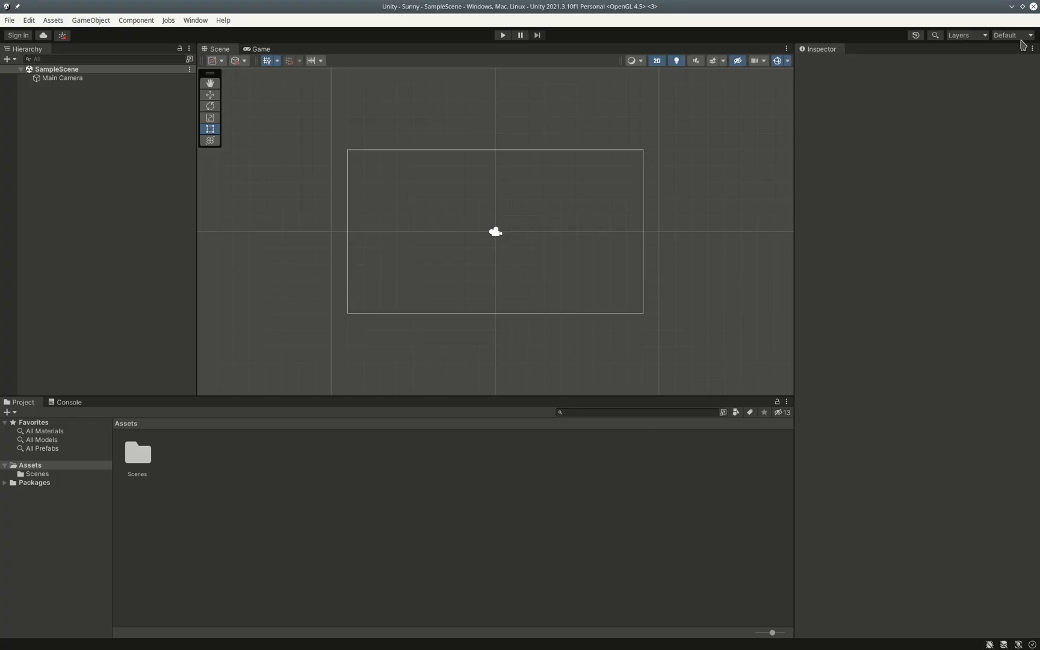
Apply the saved zer0th_2D editor layout and widen the Hierarchy and Project column.
{"action": "left_click", "coordinate": [1024, 35]}
{"action": "left_click", "coordinate": [1008, 121]}
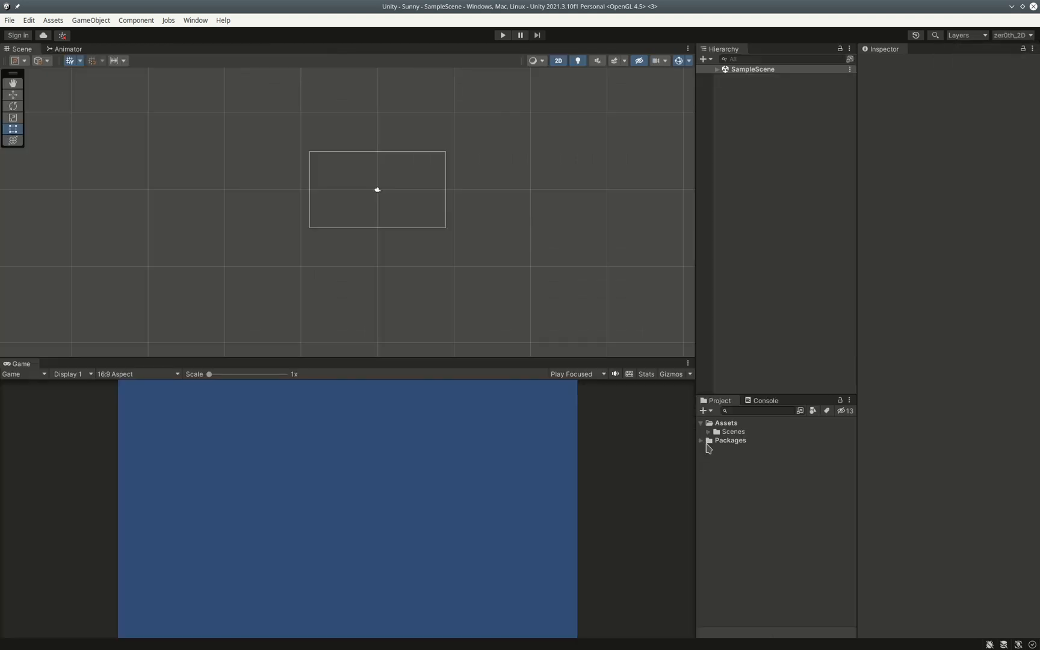
{"action": "left_click_drag", "start_coordinate": [696, 291], "coordinate": [657, 291]}
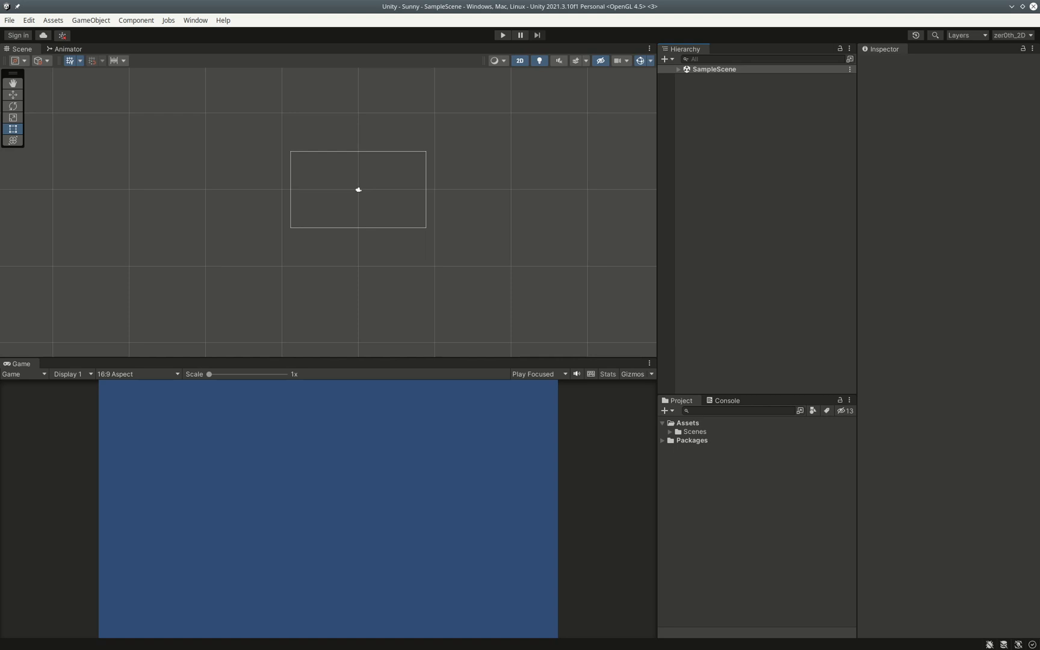
Switch to the Unity Asset Store in Chrome and search for sunnyland.
{"action": "key", "text": "alt+Tab"}
{"action": "left_click", "coordinate": [449, 89]}
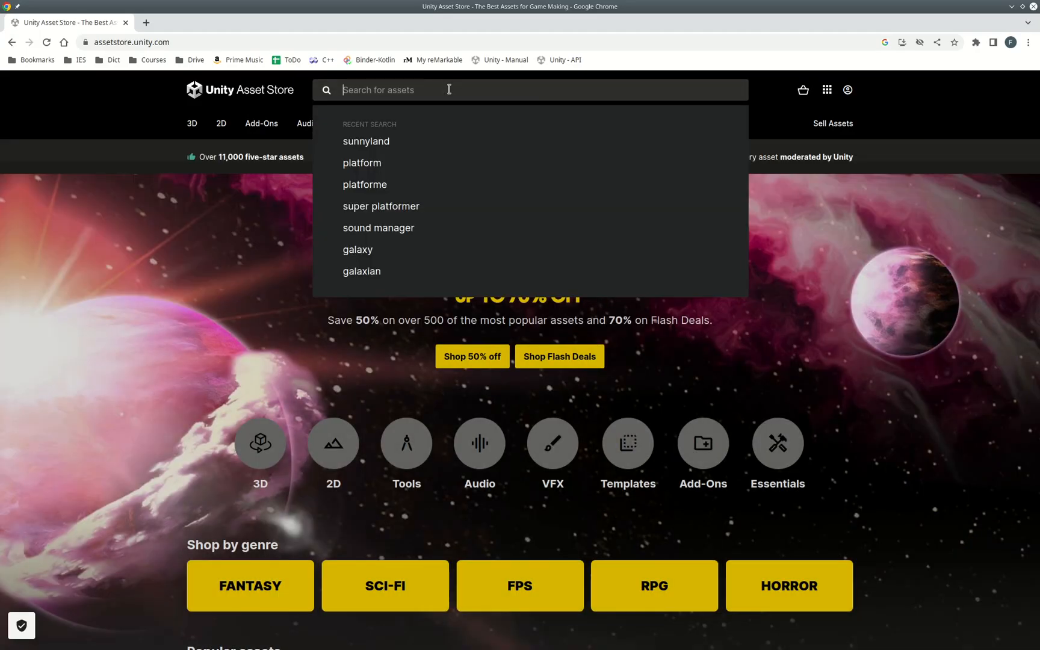
{"action": "key", "text": "Down"}
{"action": "key", "text": "Down"}
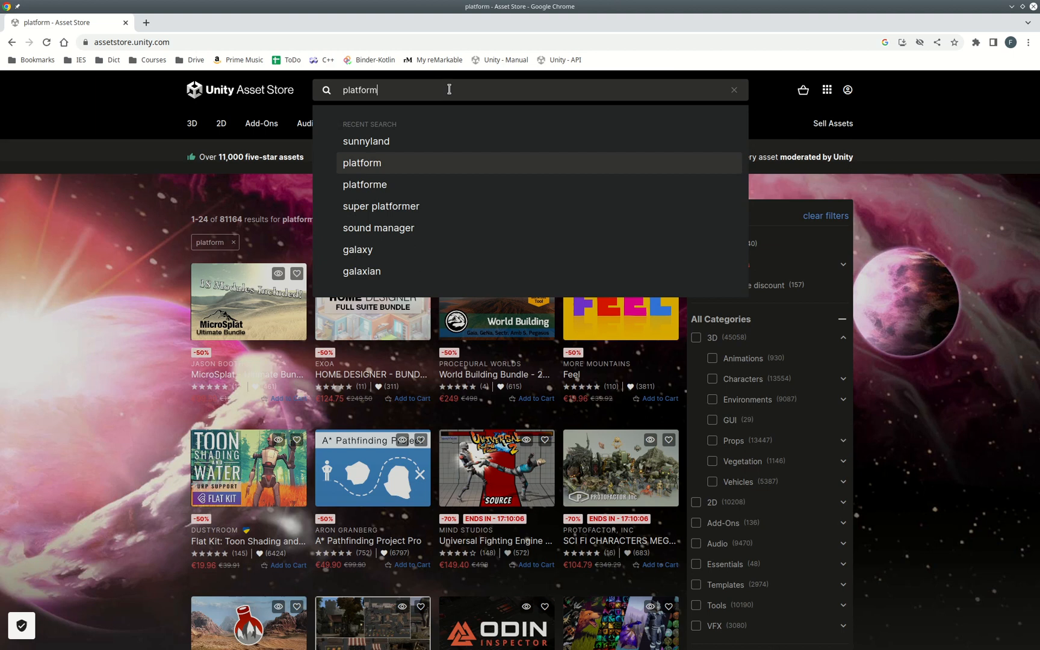
{"action": "key", "text": "ctrl+a"}
{"action": "type", "text": "sunnyland"}
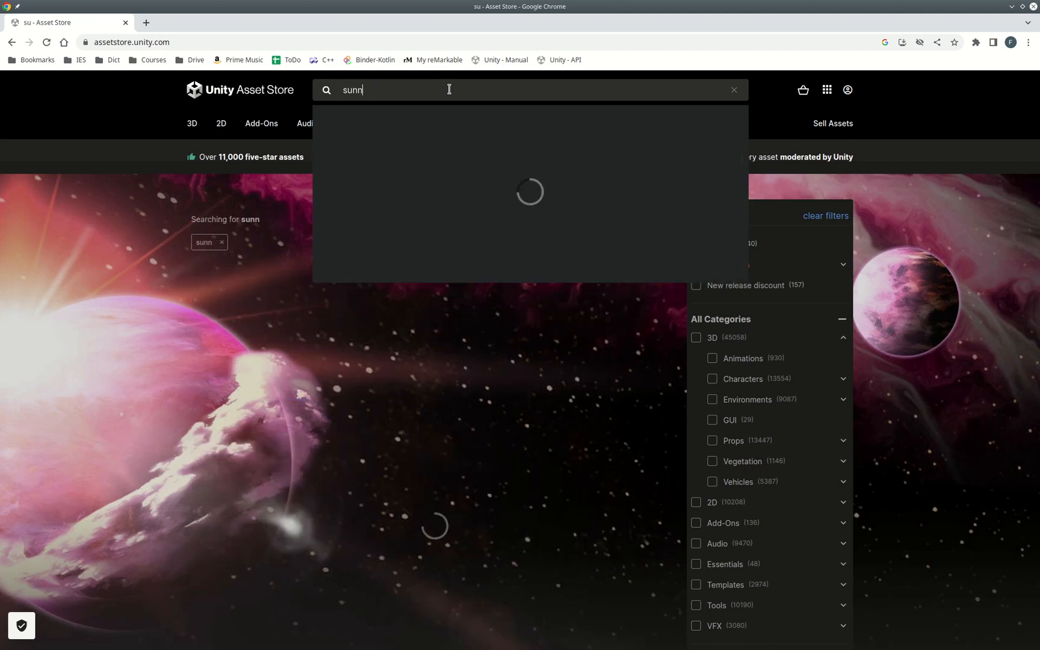
{"action": "key", "text": "Return"}
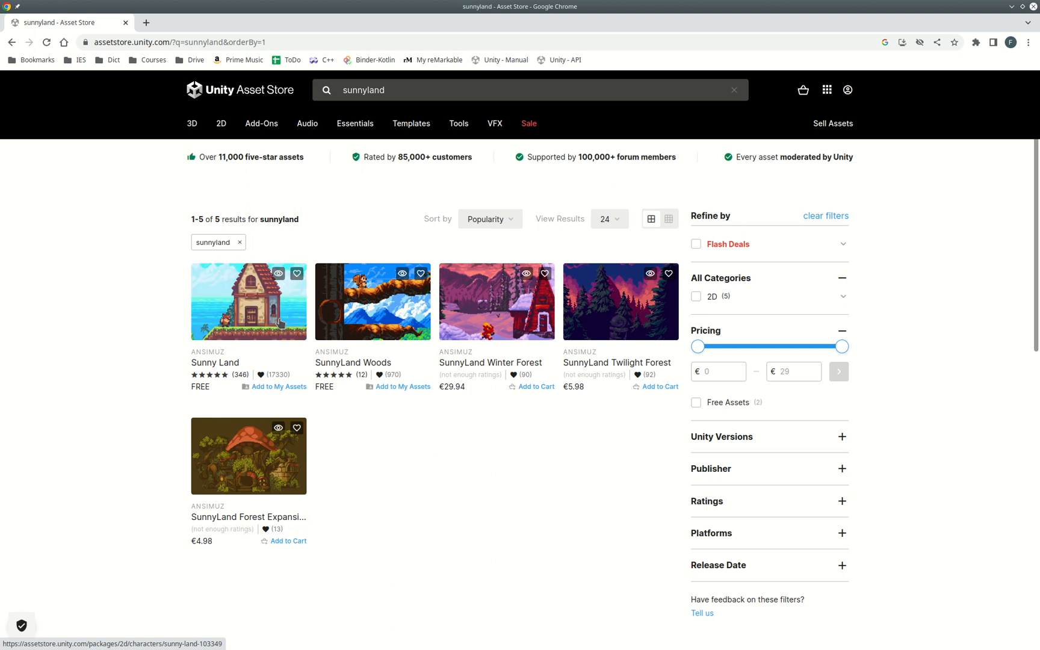
Open the free Sunny Land asset page, watch its preview video with sound and view the second and third preview images.
{"action": "left_click", "coordinate": [280, 323]}
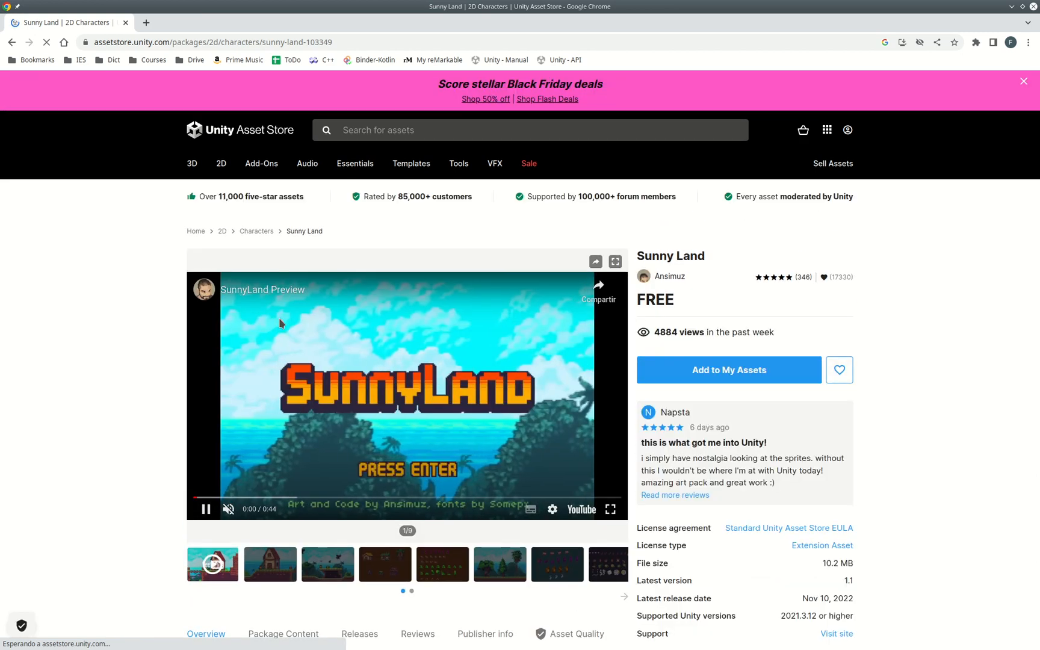
{"action": "left_click", "coordinate": [228, 511]}
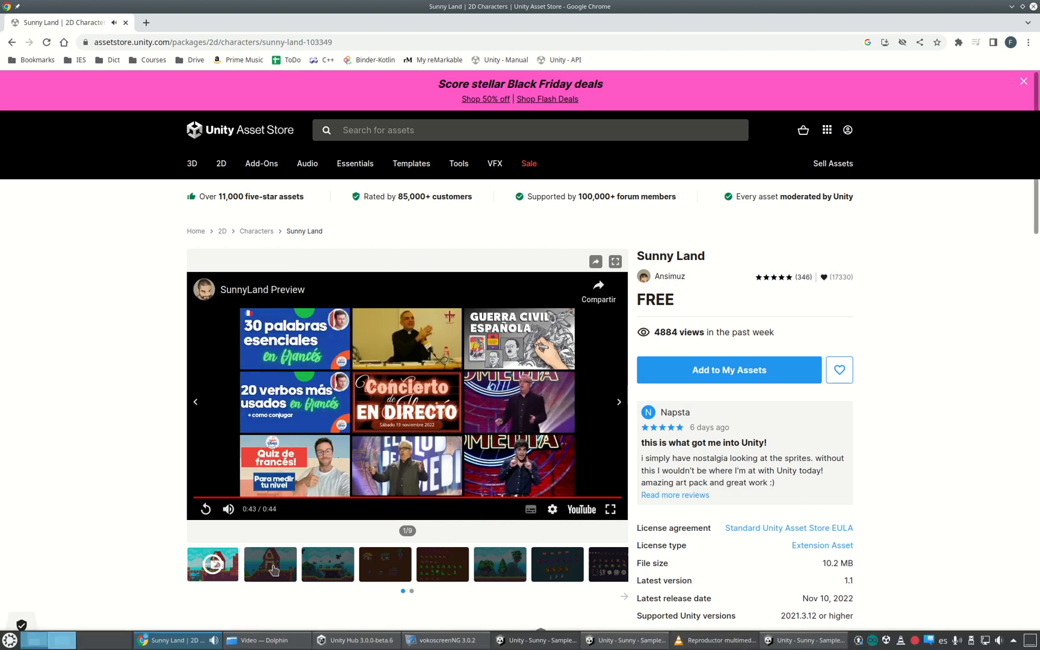
{"action": "left_click", "coordinate": [275, 572]}
{"action": "left_click", "coordinate": [315, 572]}
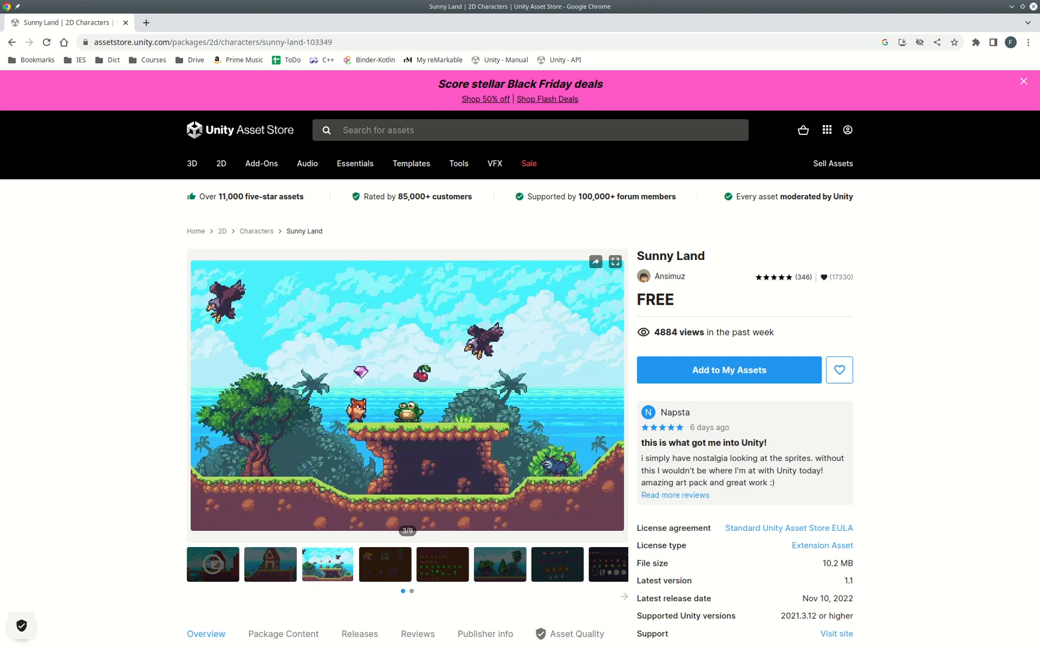
Switch back to the Unity editor and open sunny.unitypackage from the Downloads/sunny folder as a custom package to import.
{"action": "key", "text": "alt+Tab"}
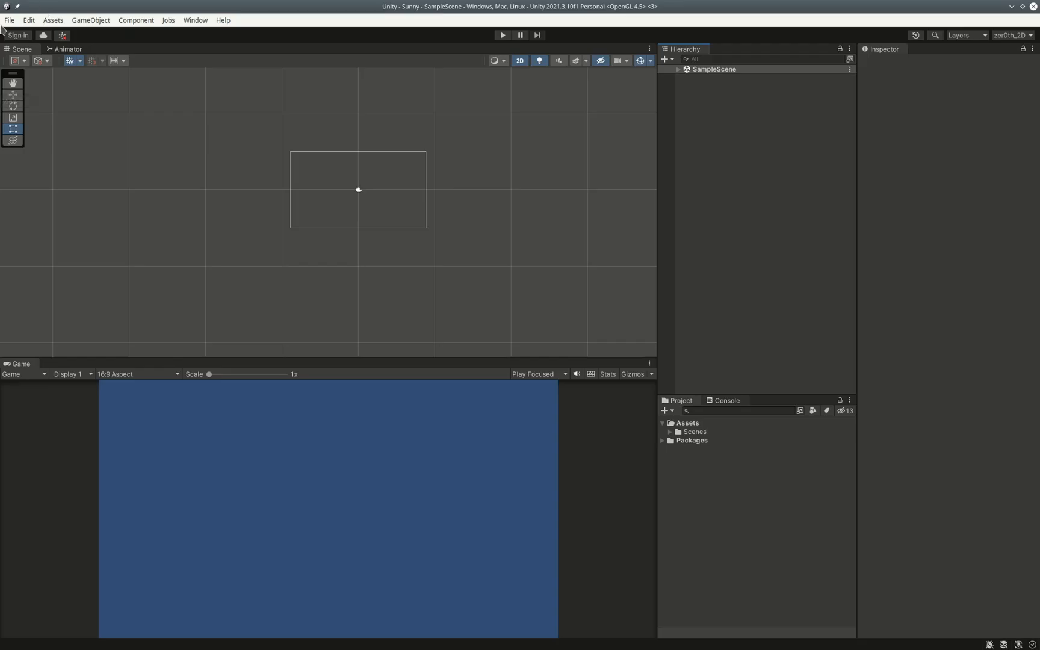
{"action": "left_click", "coordinate": [45, 22]}
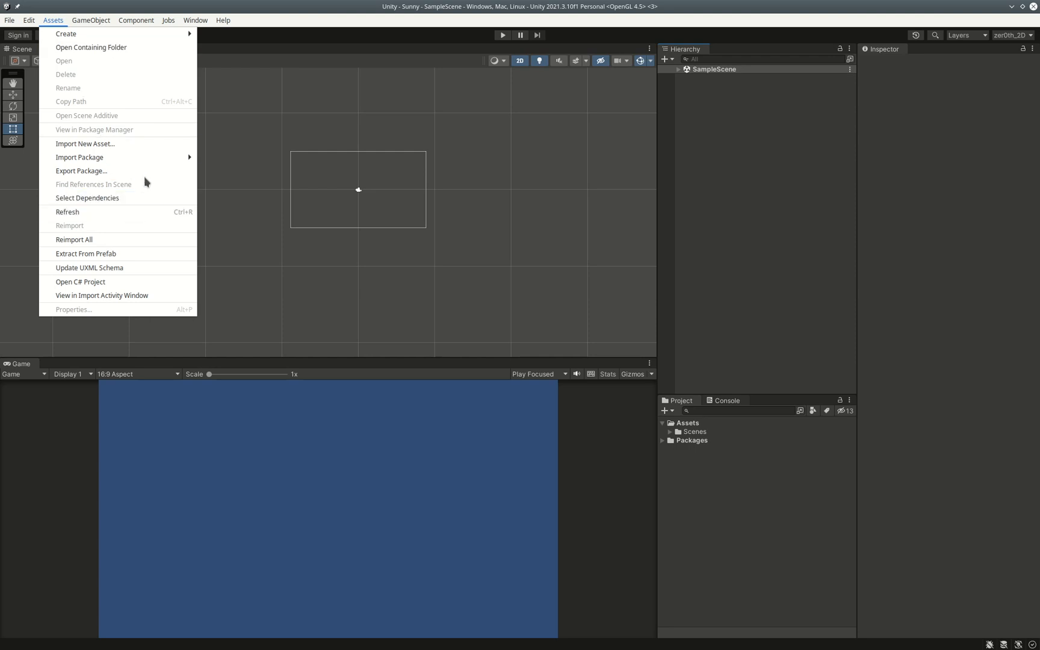
{"action": "mouse_move", "coordinate": [151, 164]}
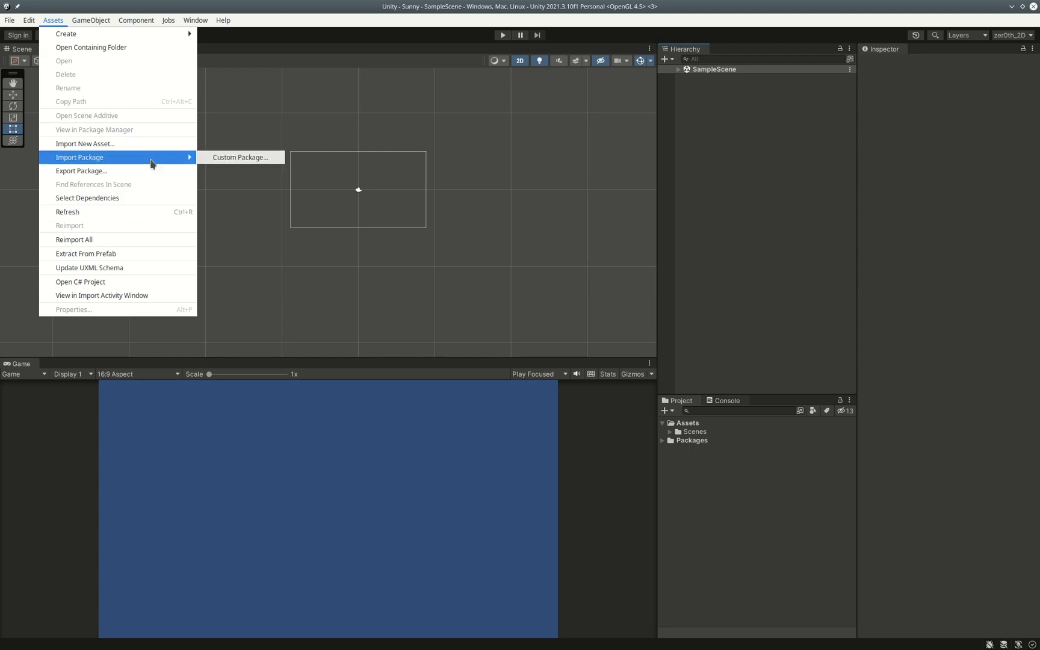
{"action": "left_click", "coordinate": [239, 158]}
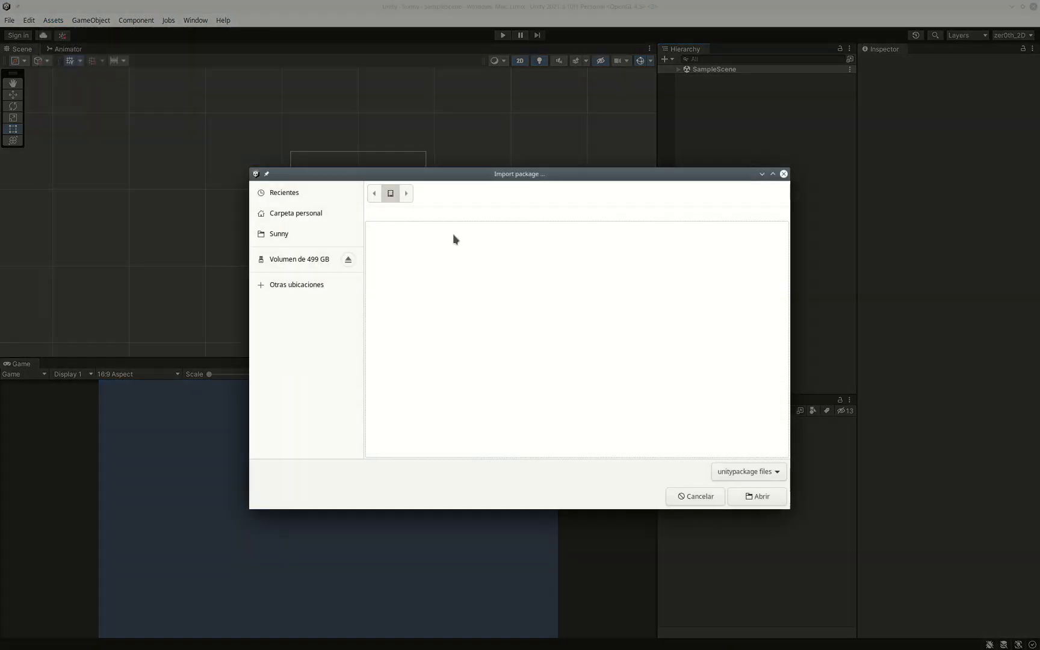
{"action": "left_click", "coordinate": [325, 211]}
{"action": "left_click", "coordinate": [406, 280]}
{"action": "double_click", "coordinate": [407, 283]}
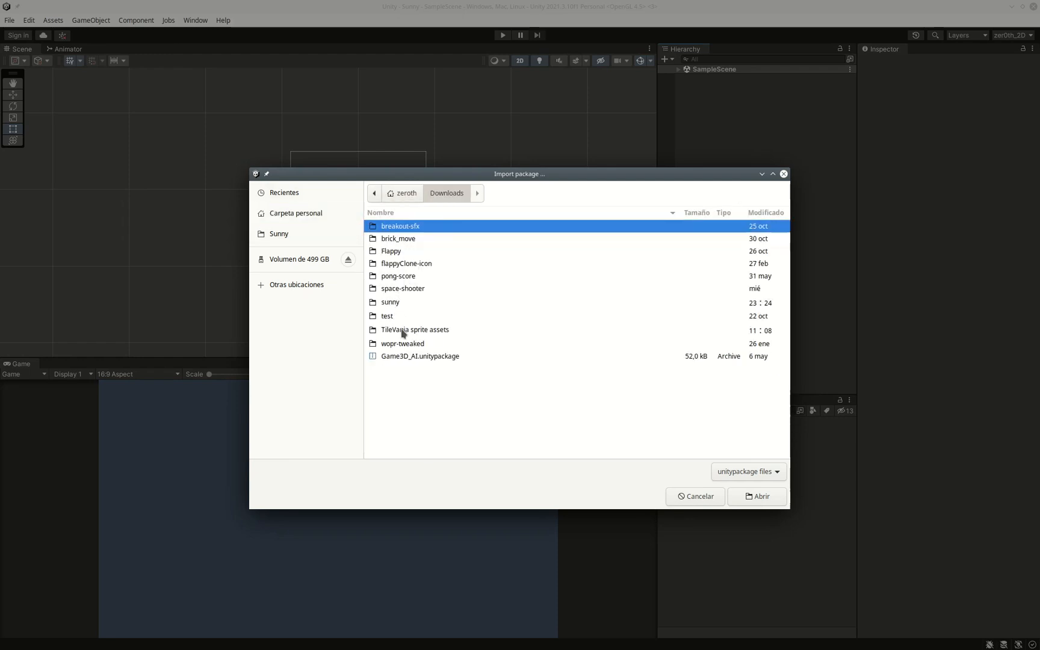
{"action": "double_click", "coordinate": [391, 302]}
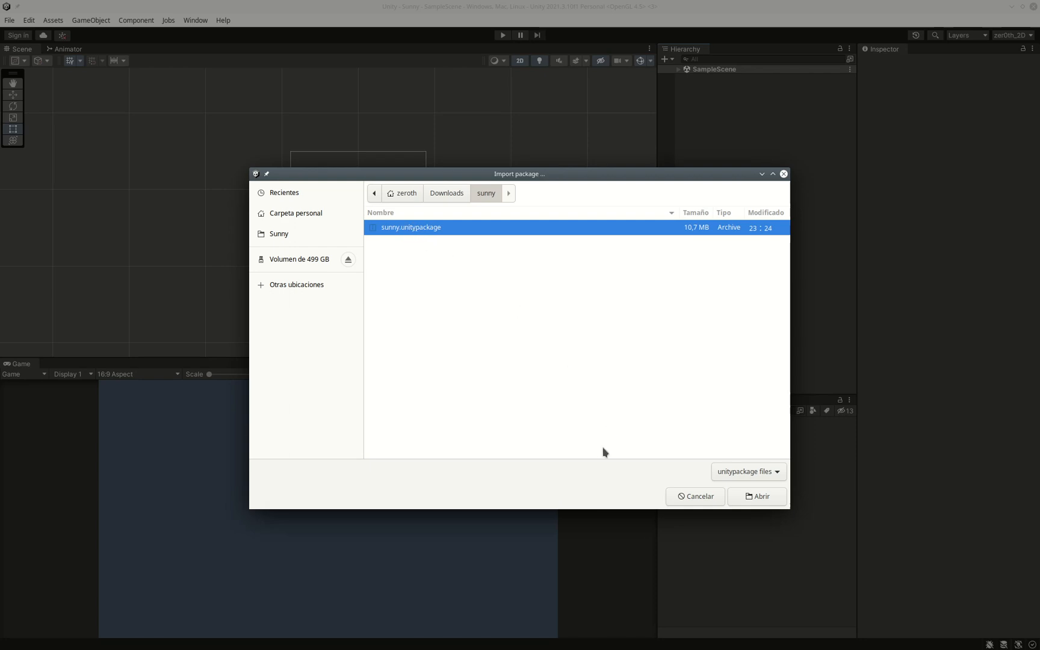
{"action": "left_click", "coordinate": [749, 496]}
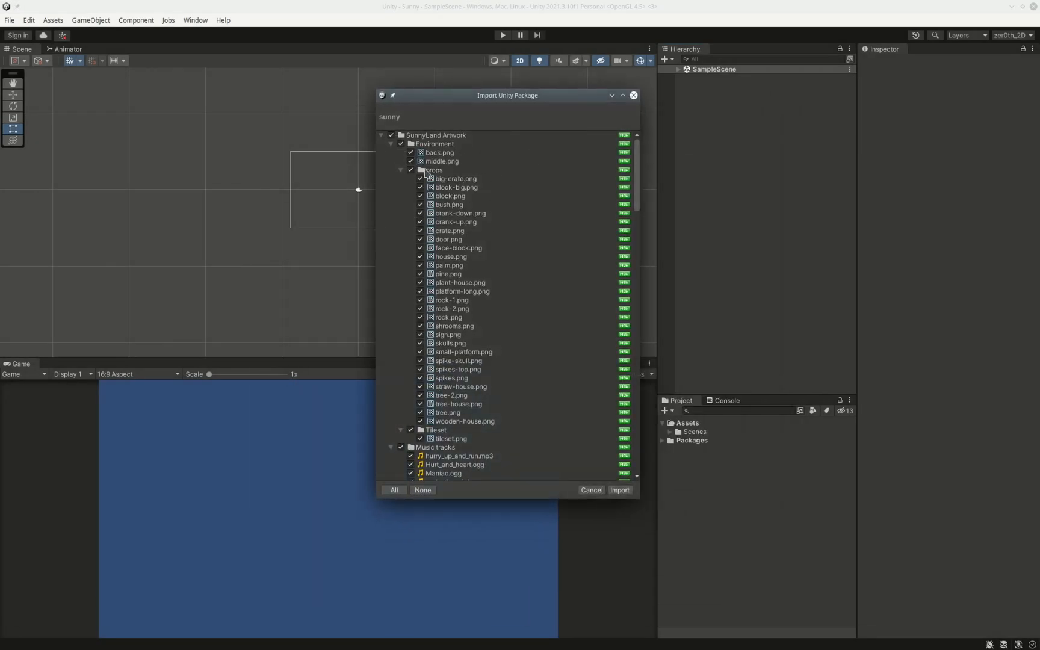
Examine the package contents before importing, including the environment props, tileset, music tracks, and enemy, item and player sprites.
{"action": "scroll", "coordinate": [527, 410], "scroll_direction": "down", "scroll_amount": 10}
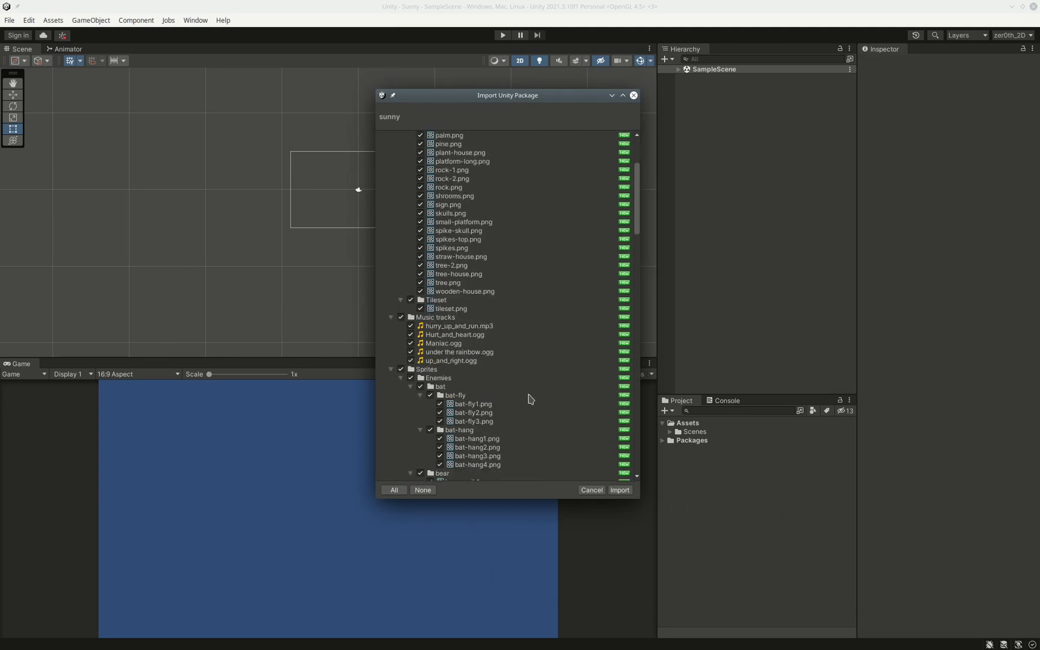
{"action": "left_click_drag", "start_coordinate": [637, 248], "coordinate": [633, 498]}
{"action": "left_click_drag", "start_coordinate": [639, 459], "coordinate": [635, 181]}
{"action": "scroll", "coordinate": [460, 319], "scroll_direction": "down", "scroll_amount": 5}
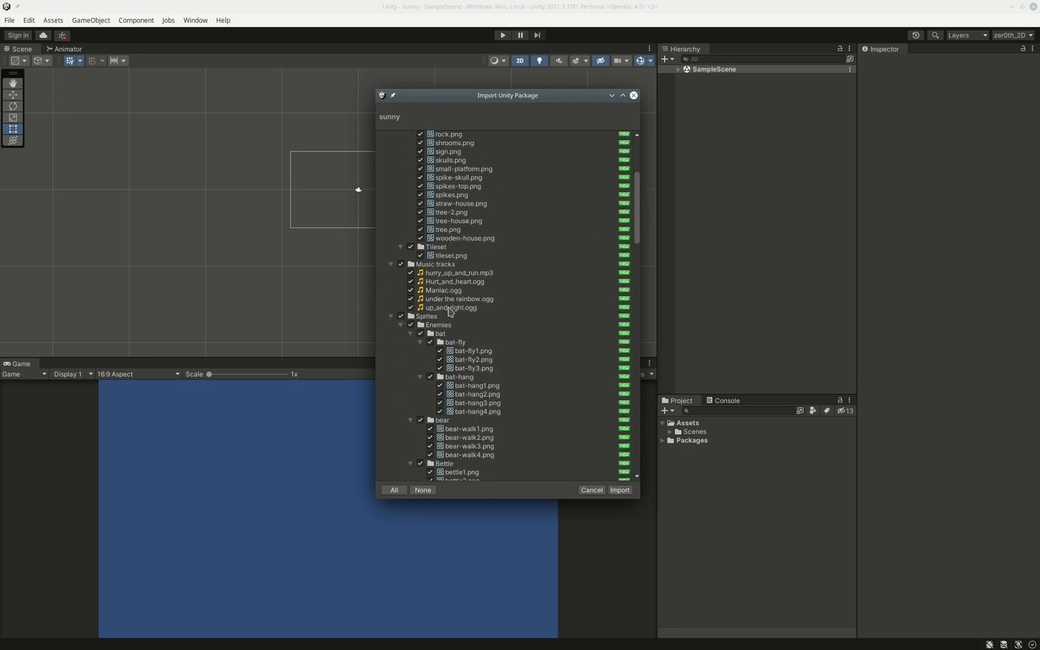
{"action": "left_click_drag", "start_coordinate": [639, 227], "coordinate": [630, 478]}
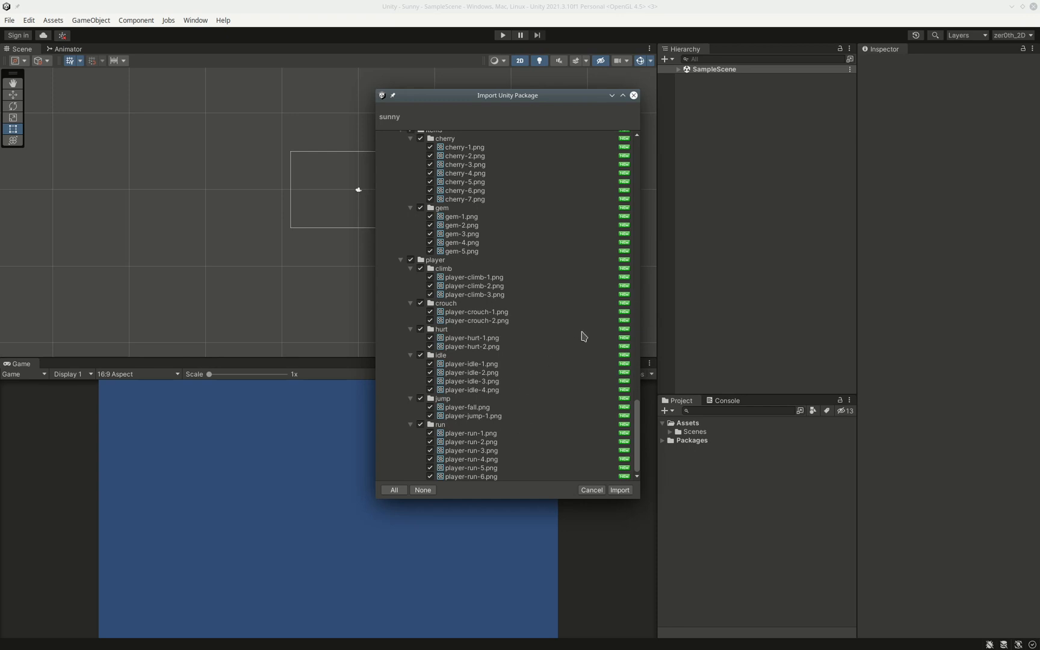
{"action": "scroll", "coordinate": [533, 367], "scroll_direction": "up", "scroll_amount": 5}
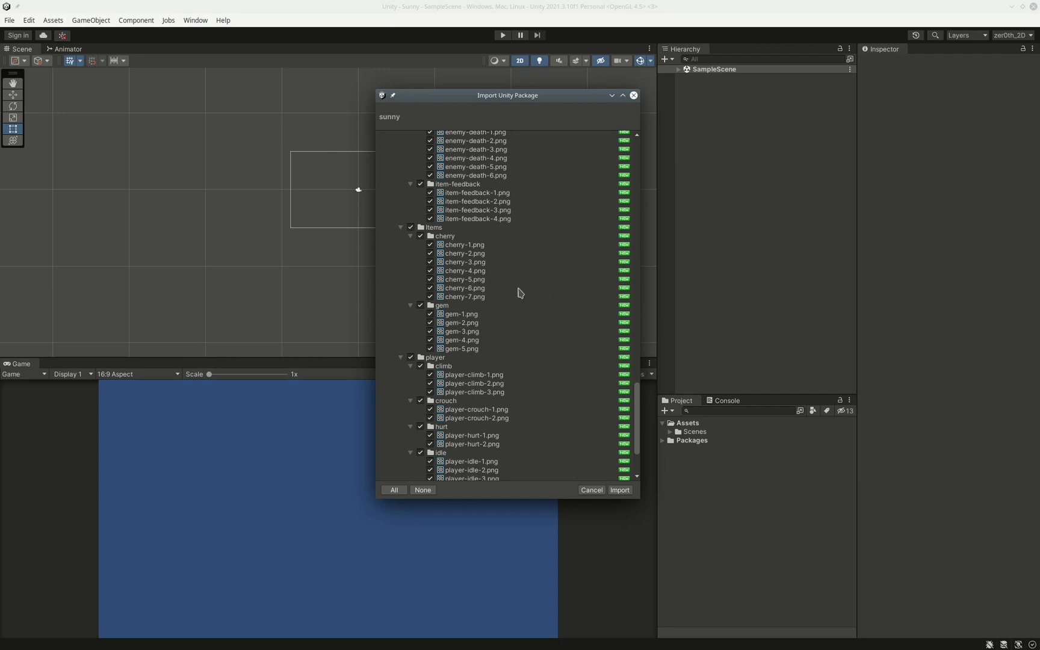
{"action": "scroll", "coordinate": [635, 418], "scroll_direction": "up", "scroll_amount": 1}
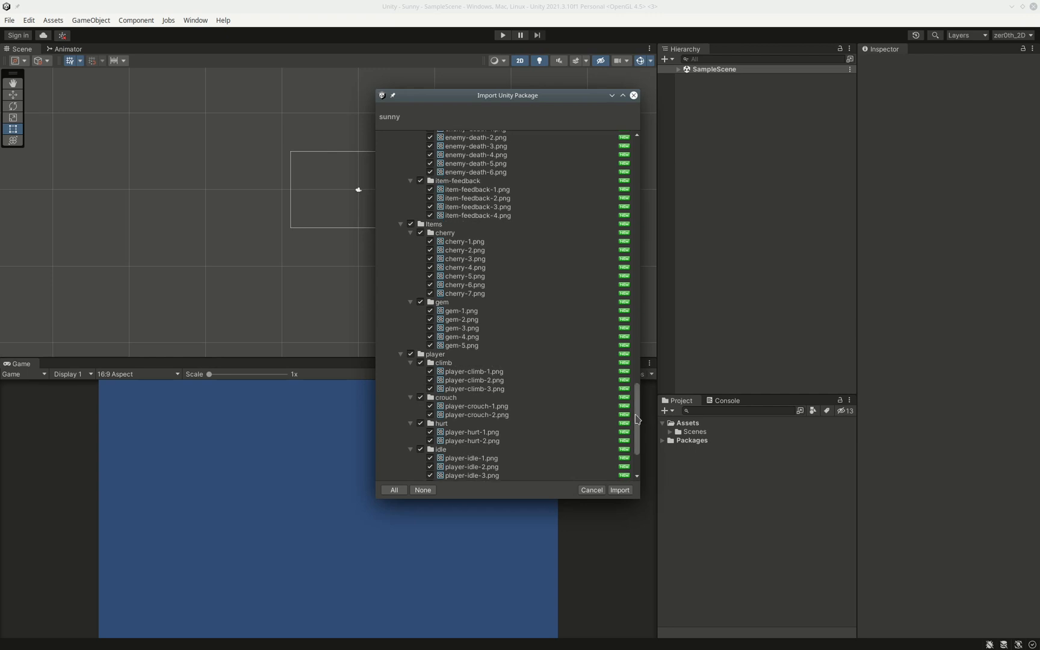
{"action": "left_click_drag", "start_coordinate": [639, 415], "coordinate": [637, 323]}
{"action": "scroll", "coordinate": [486, 325], "scroll_direction": "down", "scroll_amount": 6}
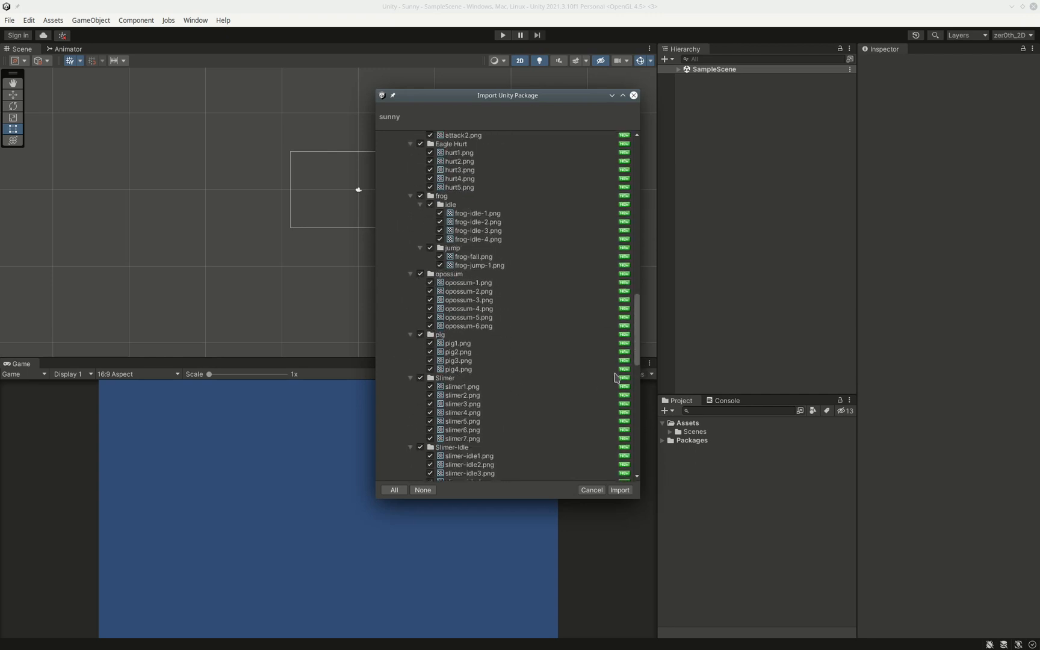
{"action": "left_click_drag", "start_coordinate": [636, 368], "coordinate": [596, 322]}
{"action": "scroll", "coordinate": [554, 313], "scroll_direction": "up", "scroll_amount": 10}
{"action": "scroll", "coordinate": [557, 316], "scroll_direction": "up", "scroll_amount": 12}
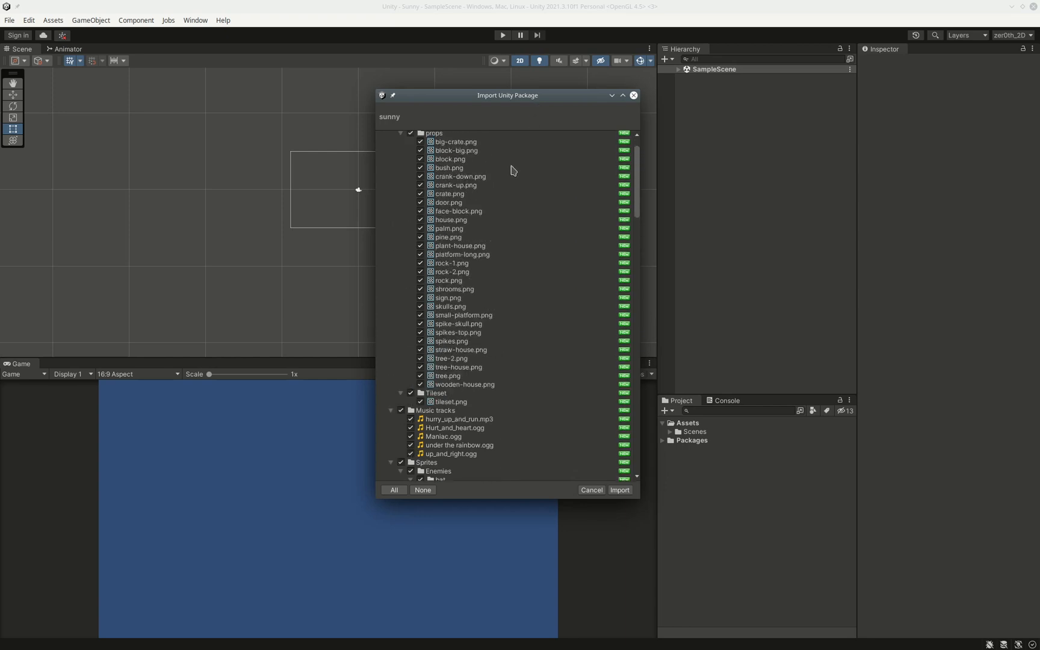
{"action": "scroll", "coordinate": [581, 268], "scroll_direction": "up", "scroll_amount": 2}
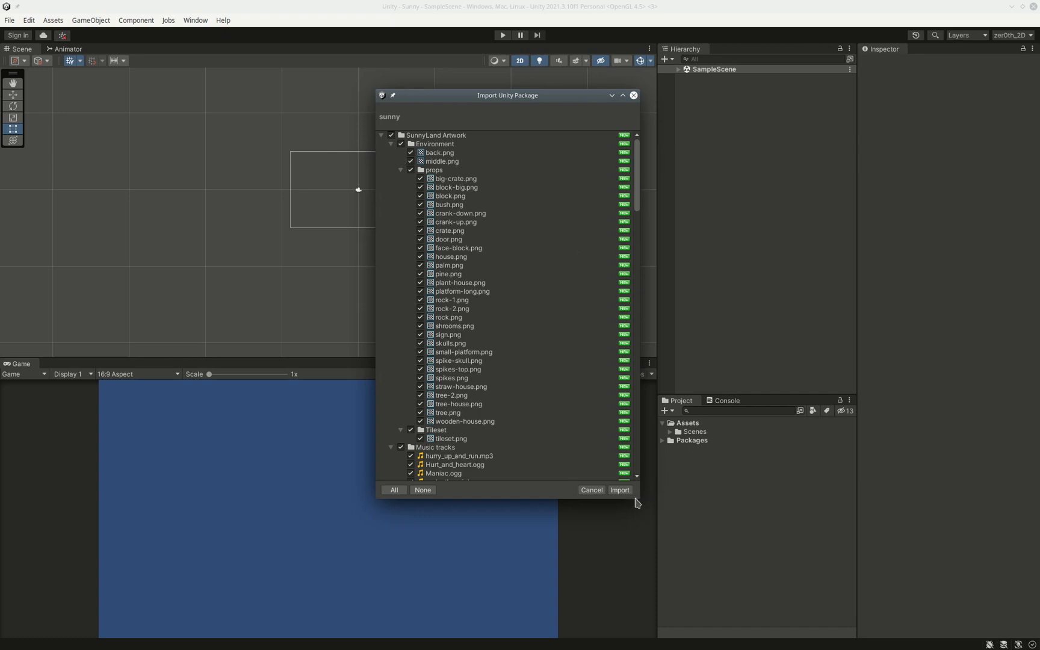
Import all the package's files and expand the SunnyLand Artwork and Environment folders in the project assets.
{"action": "left_click", "coordinate": [620, 489]}
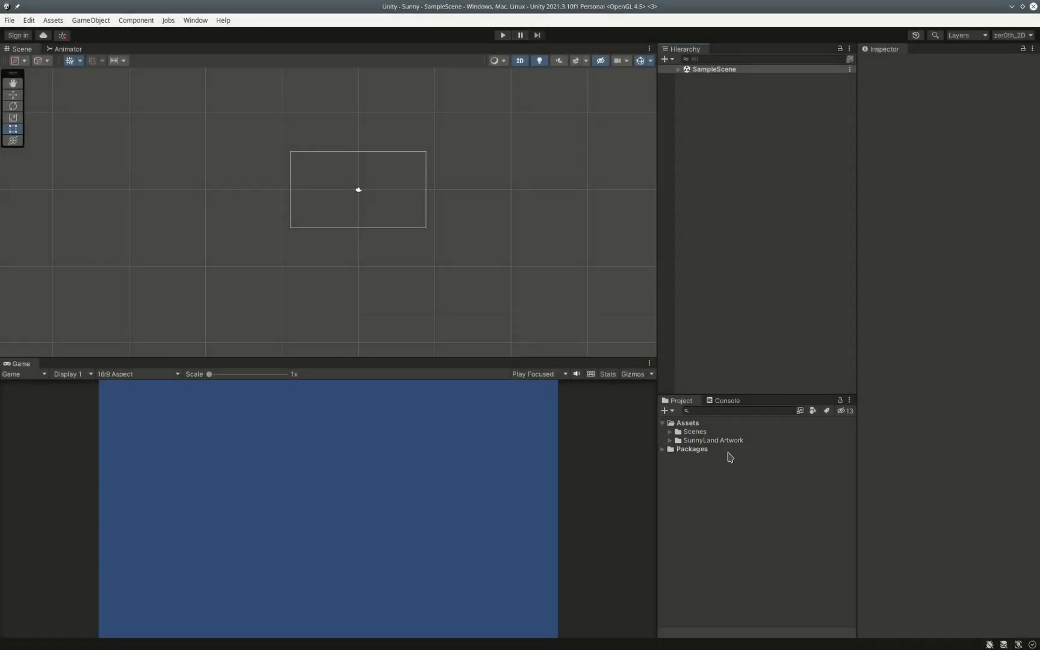
{"action": "left_click", "coordinate": [670, 440]}
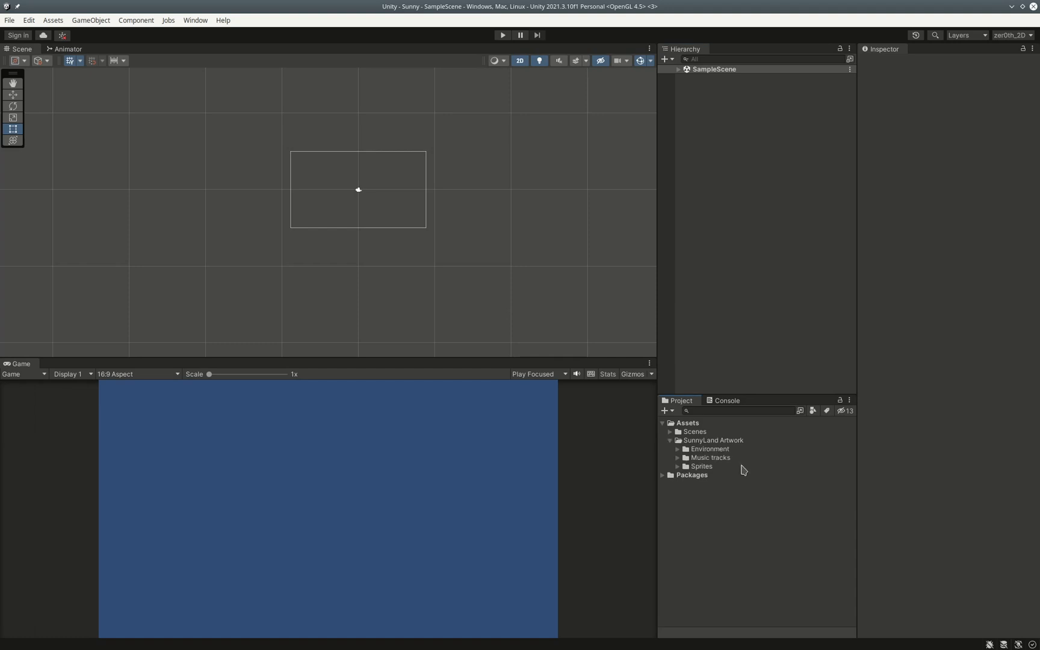
{"action": "left_click", "coordinate": [677, 449]}
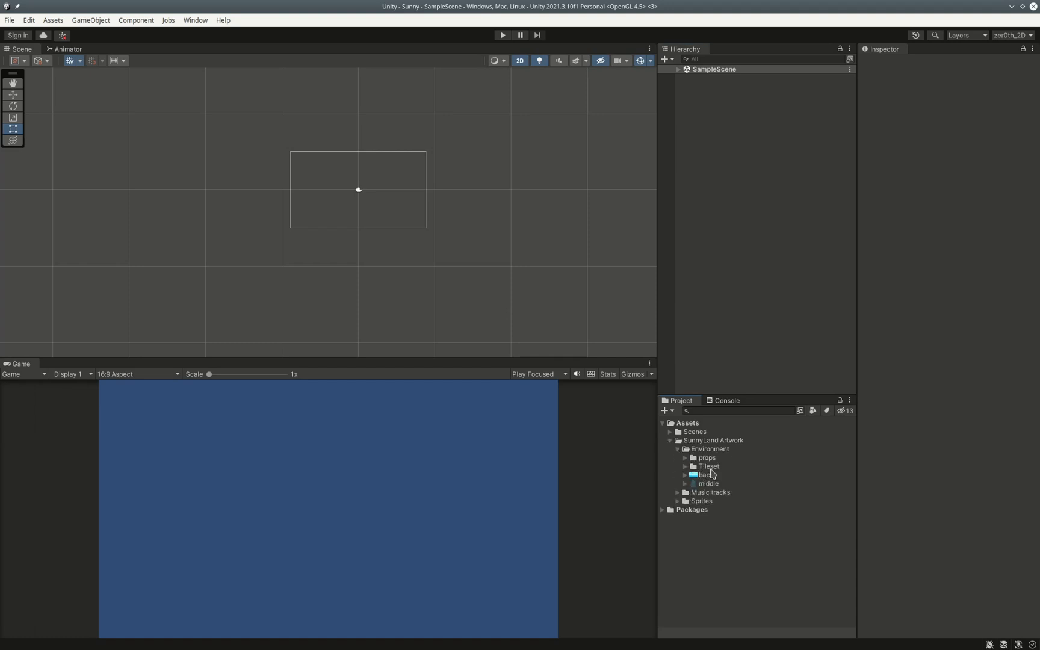
Expand the Music tracks and Sprites folders of the SunnyLand Artwork assets.
{"action": "left_click", "coordinate": [678, 492]}
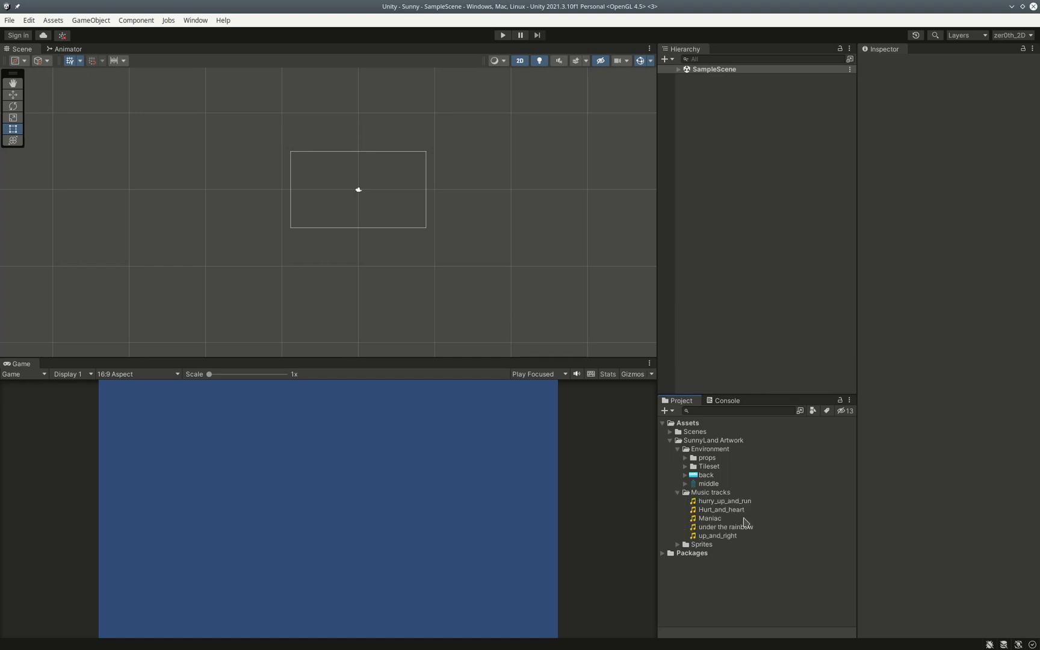
{"action": "left_click", "coordinate": [677, 544]}
{"action": "scroll", "coordinate": [426, 235], "scroll_direction": "up", "scroll_amount": 2}
{"action": "scroll", "coordinate": [457, 168], "scroll_direction": "down", "scroll_amount": 2}
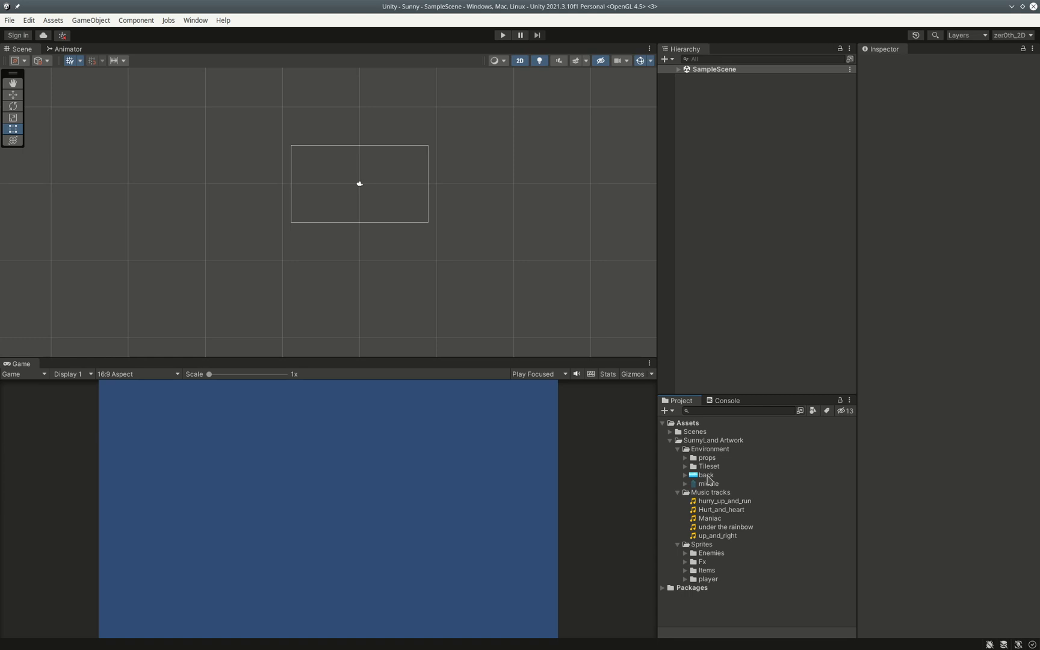
Place the back sprite in the scene and stretch it past the camera frame, to a scale of about 6.9 by 6.6.
{"action": "left_click", "coordinate": [707, 475]}
{"action": "left_click_drag", "start_coordinate": [707, 476], "coordinate": [451, 127]}
{"action": "left_click_drag", "start_coordinate": [451, 184], "coordinate": [463, 241]}
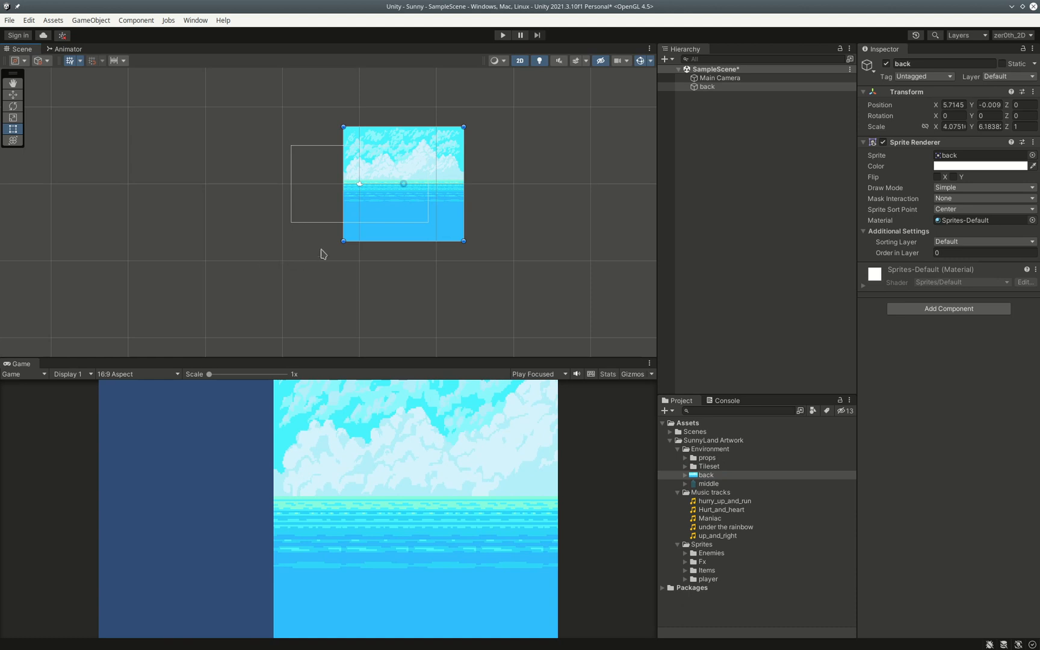
{"action": "left_click_drag", "start_coordinate": [343, 240], "coordinate": [256, 249]}
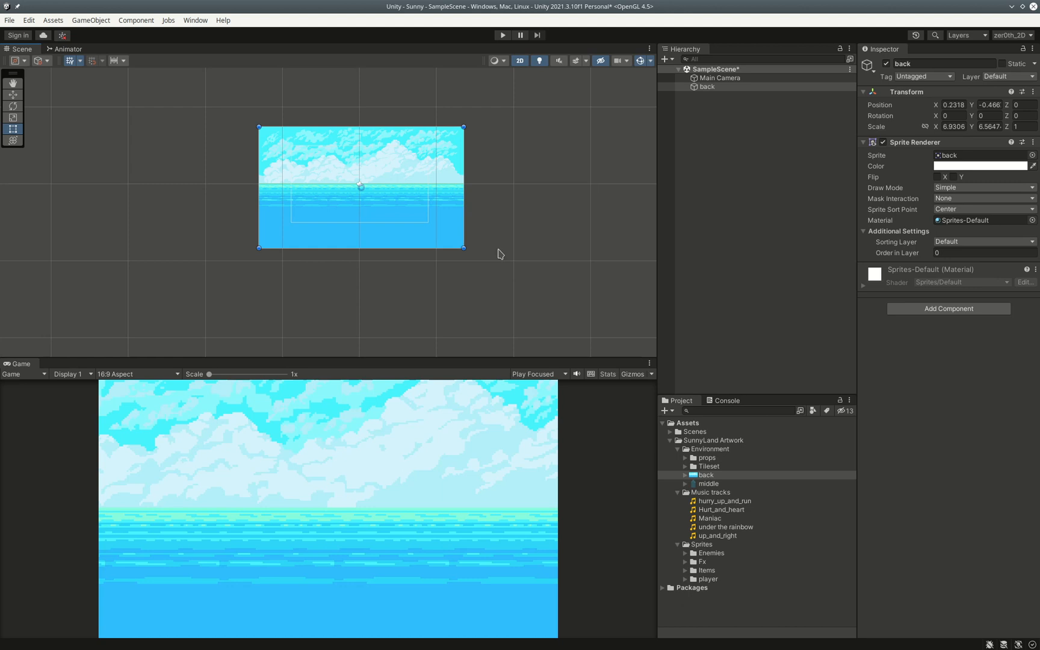
Add the middle sprite with order in layer 5, enlarge it to about 5.8 by 2.8 scale and move it over the background's left edge.
{"action": "left_click_drag", "start_coordinate": [443, 328], "coordinate": [365, 202]}
{"action": "left_click", "coordinate": [938, 250]}
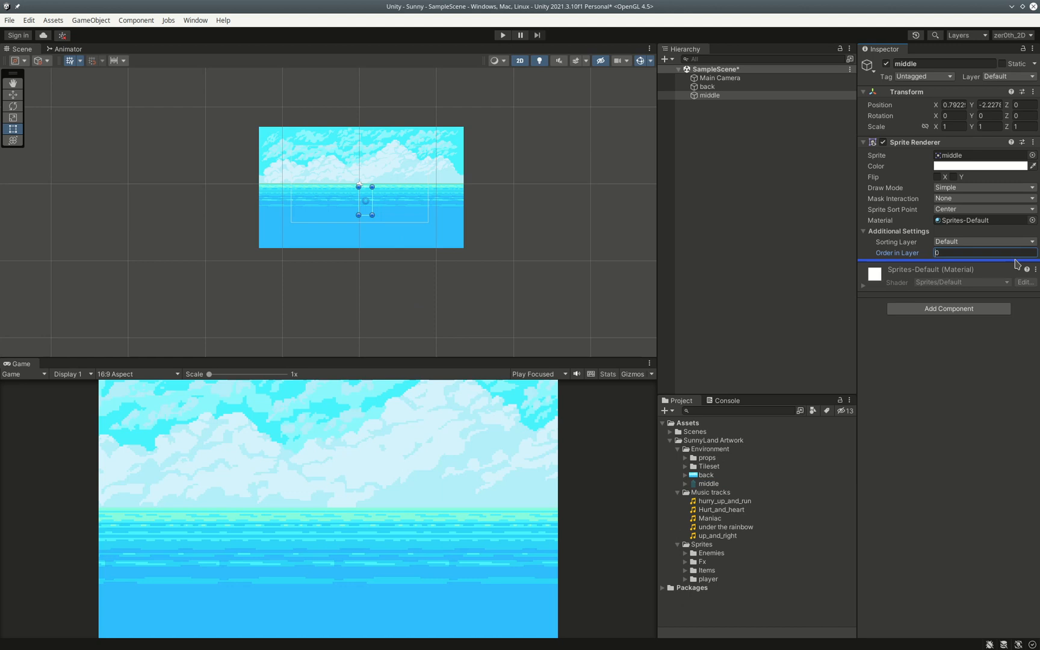
{"action": "type", "text": "5"}
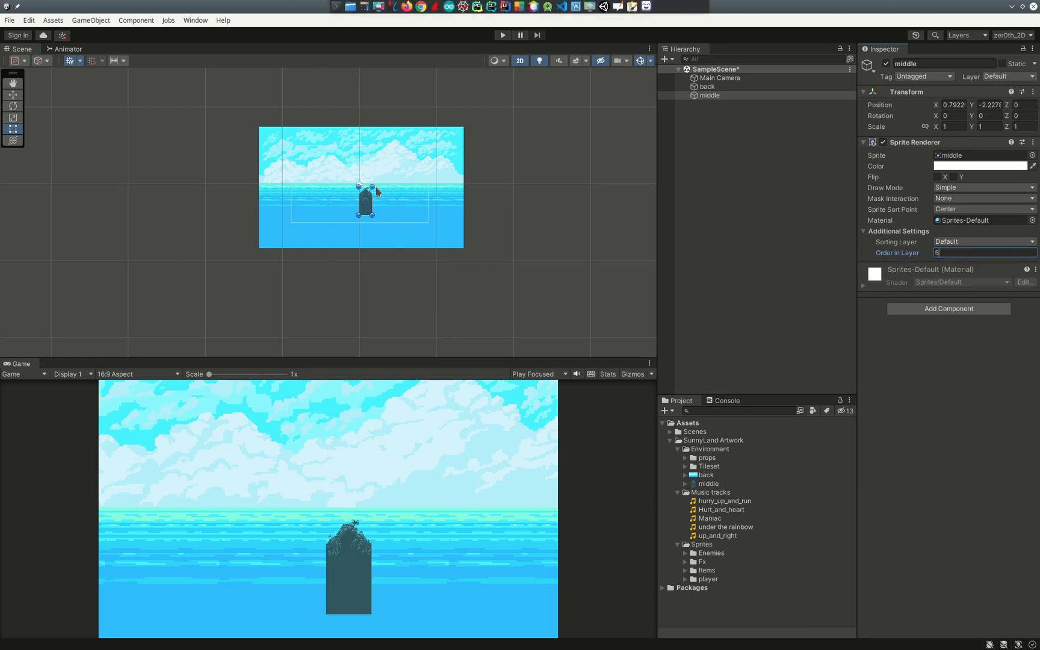
{"action": "left_click_drag", "start_coordinate": [372, 186], "coordinate": [307, 168]}
{"action": "left_click_drag", "start_coordinate": [345, 209], "coordinate": [269, 230]}
Duplicate the enlarged middle sprite twice and line the copies up to its right, at X about -0.3 and 9.9.
{"action": "key", "text": "ctrl+d"}
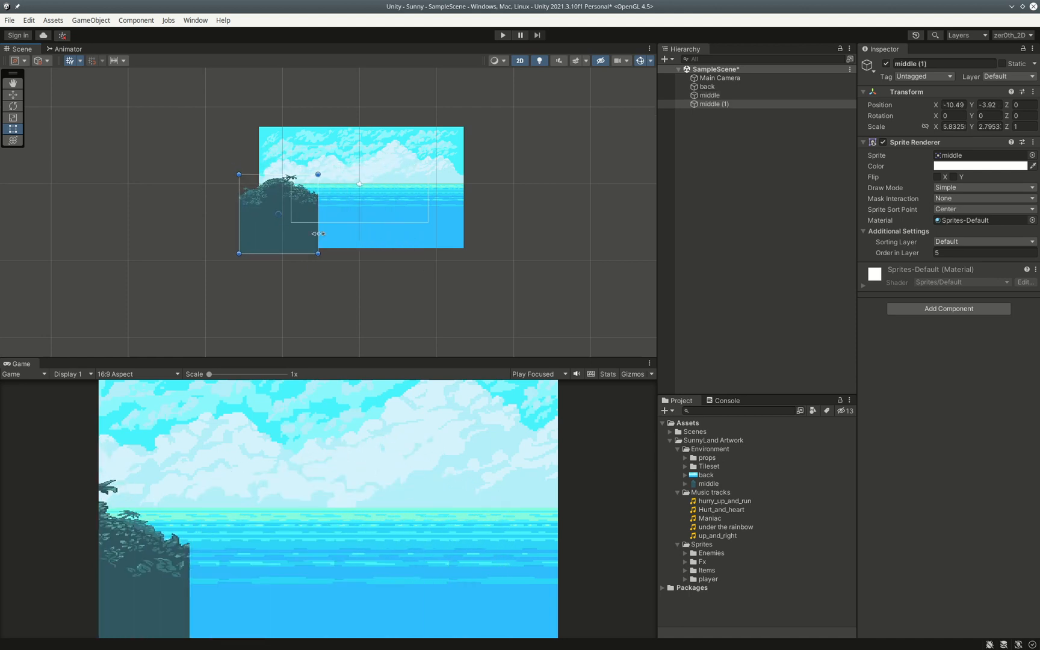
{"action": "key", "text": "w"}
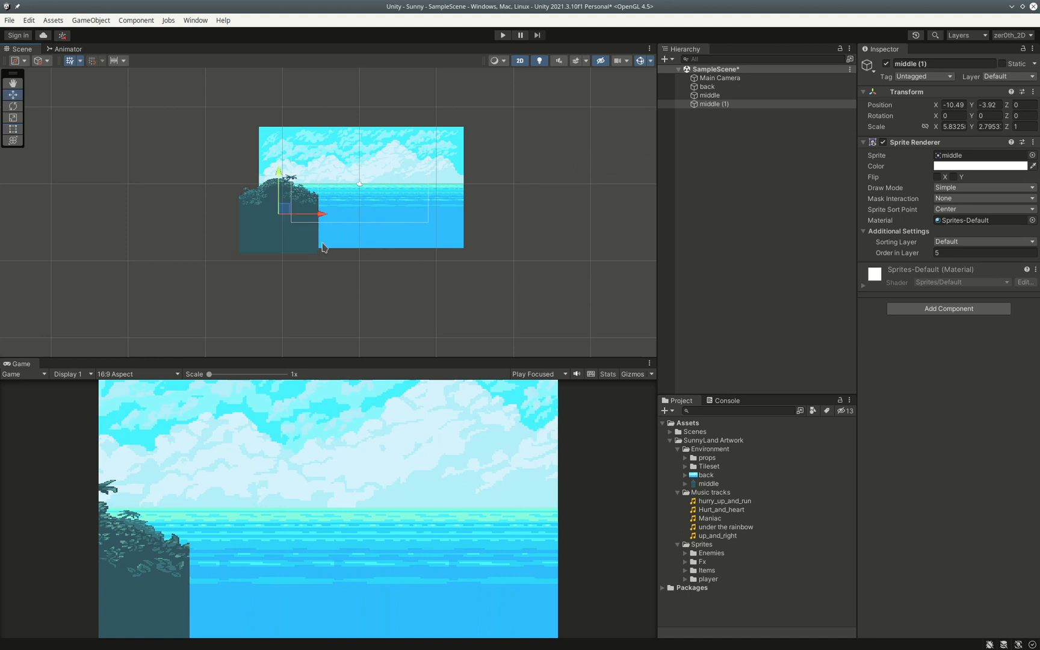
{"action": "left_click_drag", "start_coordinate": [293, 215], "coordinate": [364, 212]}
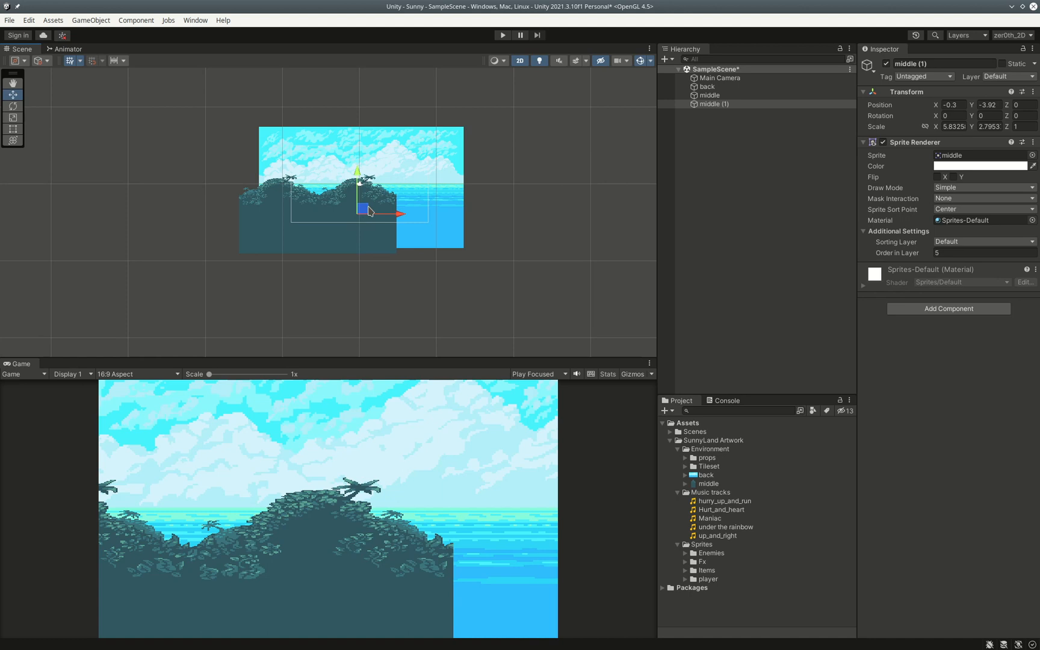
{"action": "key", "text": "ctrl+d"}
{"action": "left_click_drag", "start_coordinate": [369, 211], "coordinate": [446, 214]}
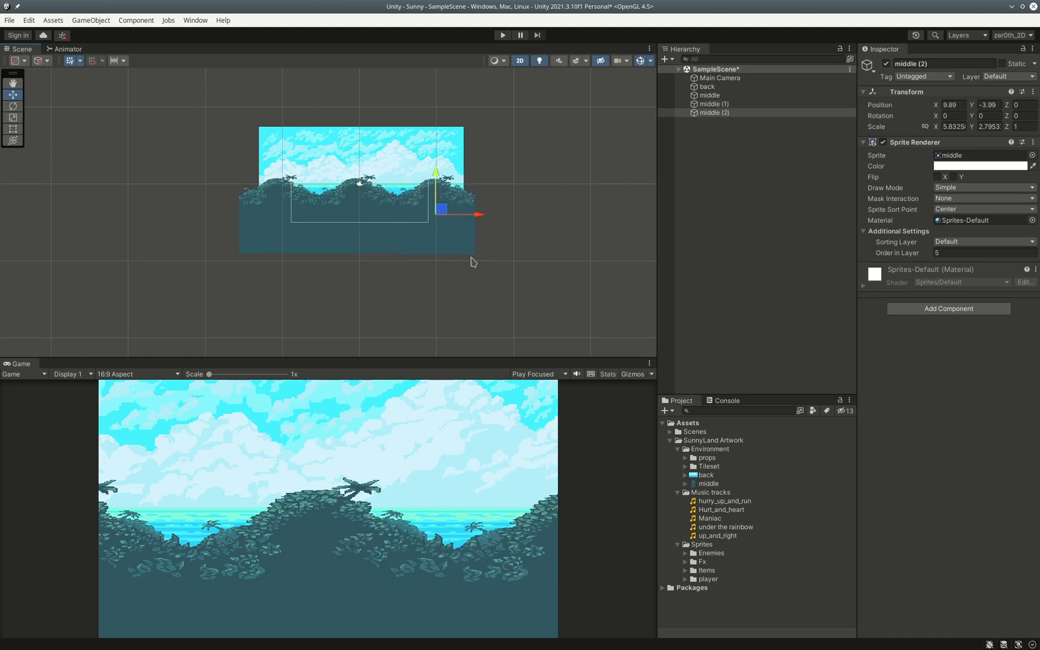
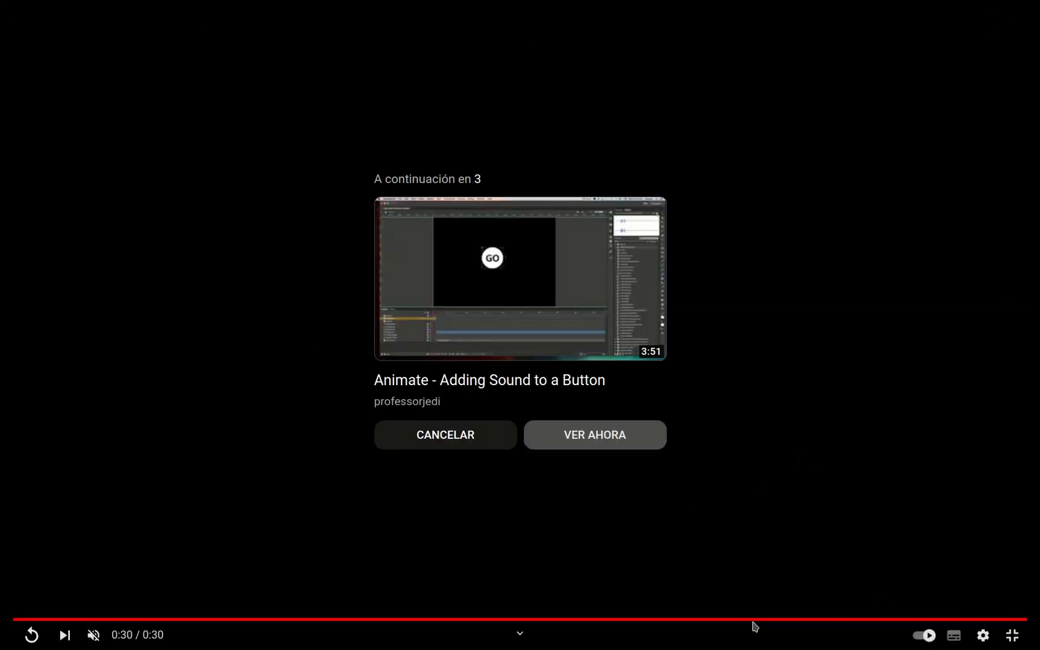
Rewind the Parallax Scroll Comparison video to about its middle, compare the motion with and without parallax, and pause it.
{"action": "left_click_drag", "start_coordinate": [751, 619], "coordinate": [484, 620]}
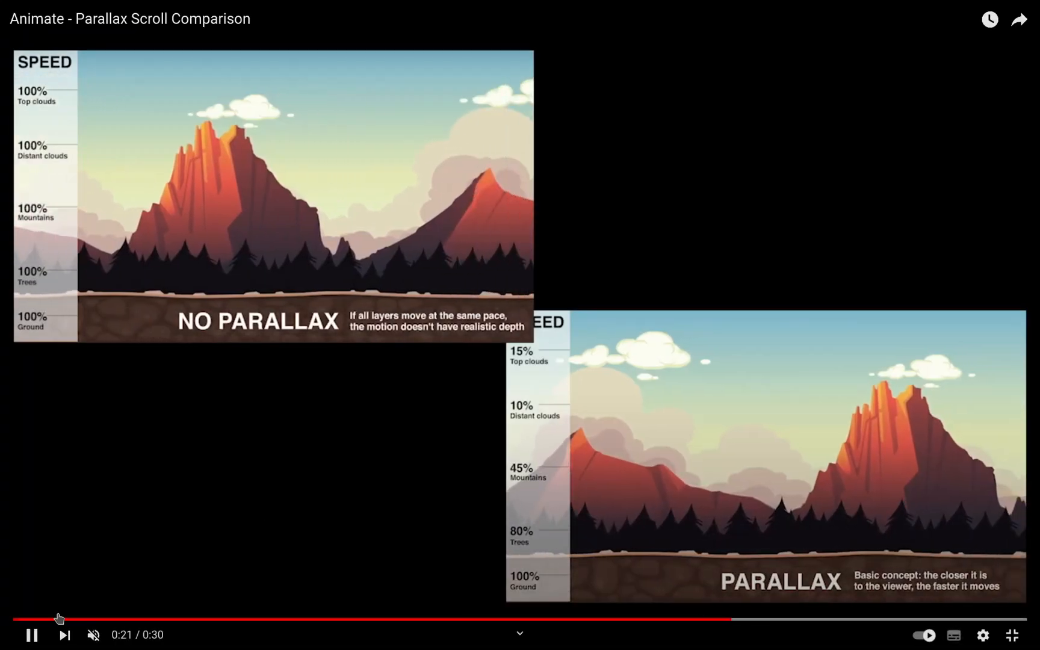
{"action": "left_click", "coordinate": [35, 637]}
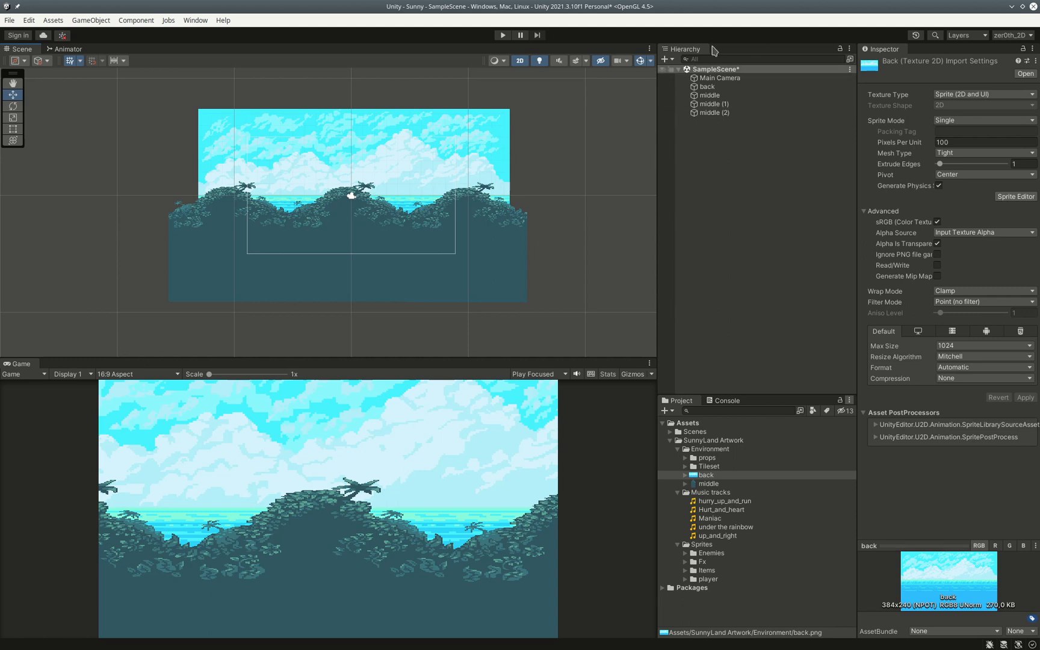
Delete the back sprite and all three middle sprites from the scene.
{"action": "left_click", "coordinate": [716, 87]}
{"action": "left_click", "coordinate": [716, 114], "text": "shift"}
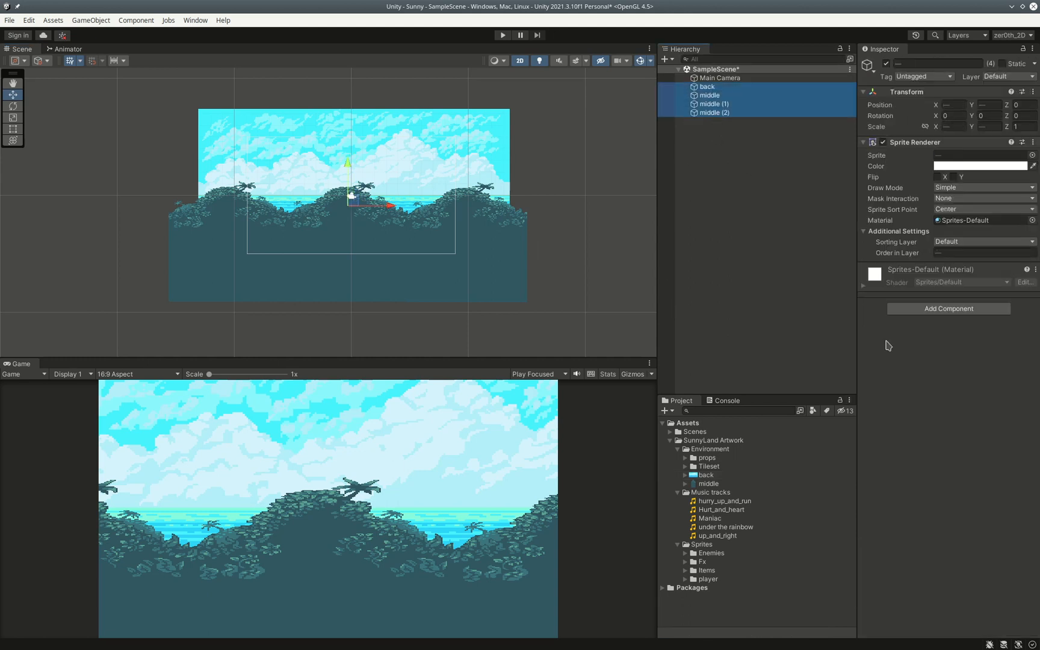
{"action": "key", "text": "Delete"}
{"action": "scroll", "coordinate": [358, 233], "scroll_direction": "up", "scroll_amount": 5}
{"action": "scroll", "coordinate": [415, 218], "scroll_direction": "up", "scroll_amount": 3}
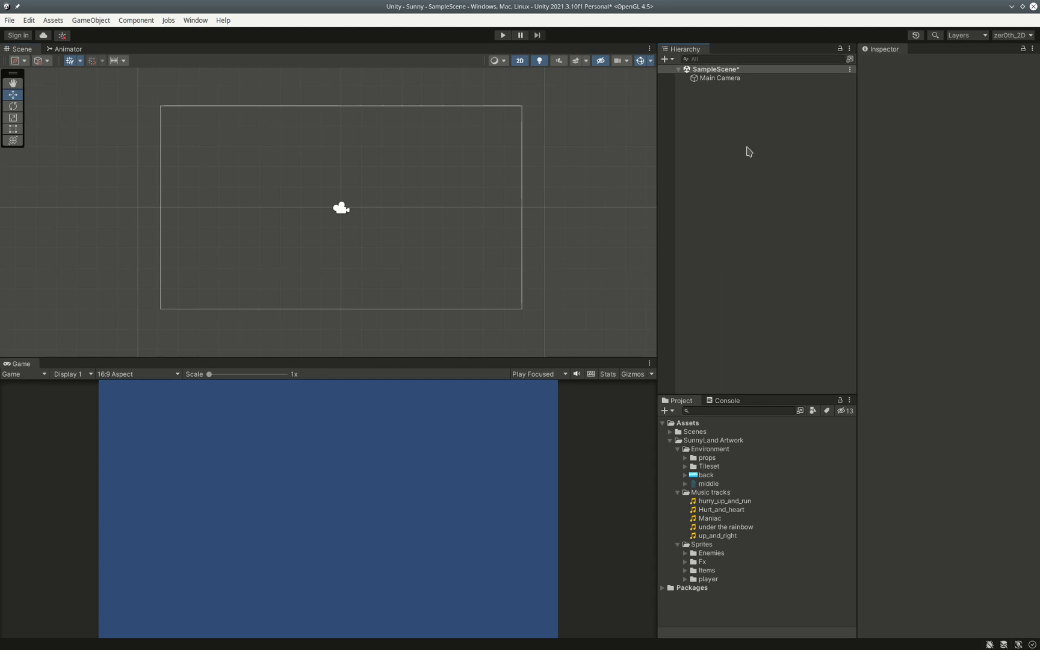
Create an empty game object named Parallax and reset its transform.
{"action": "right_click", "coordinate": [749, 148]}
{"action": "left_click", "coordinate": [842, 279]}
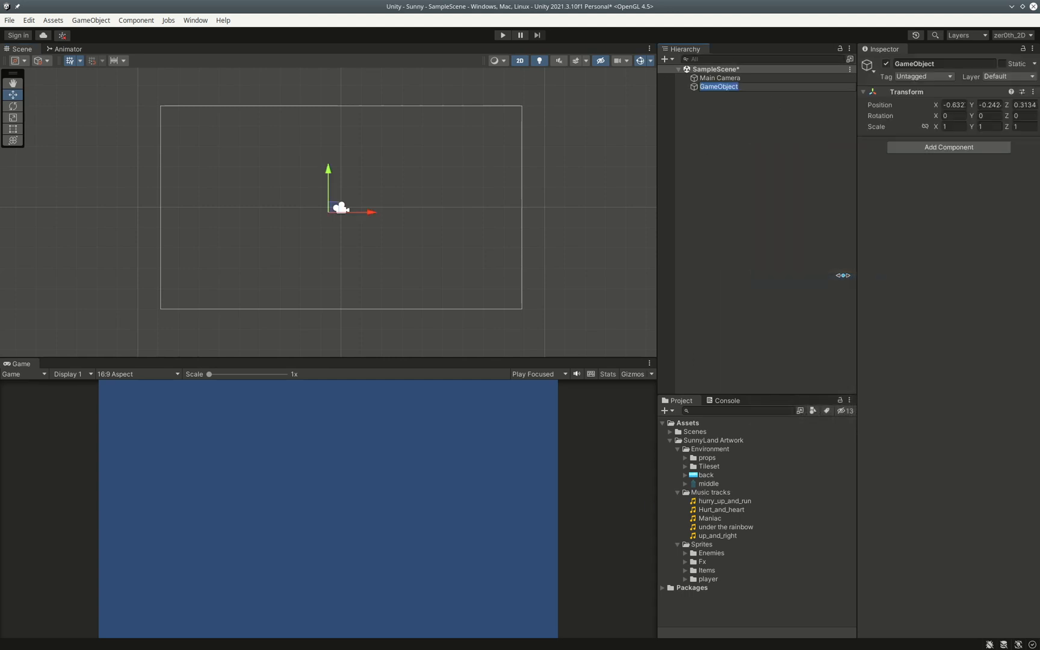
{"action": "type", "text": "Parallax"}
{"action": "key", "text": "Return"}
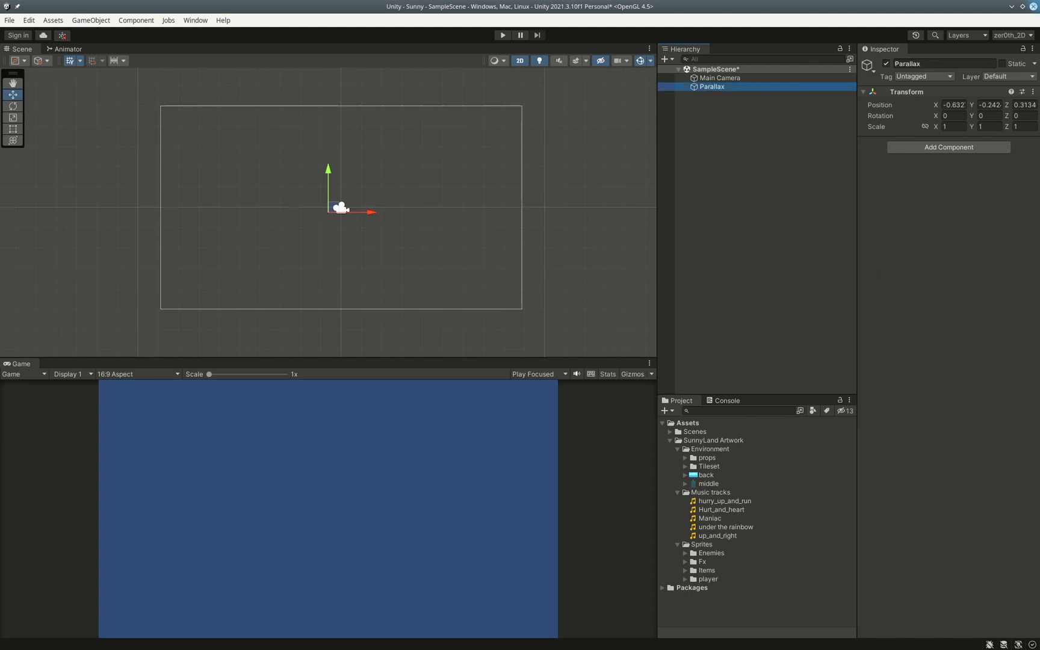
{"action": "left_click", "coordinate": [1032, 92]}
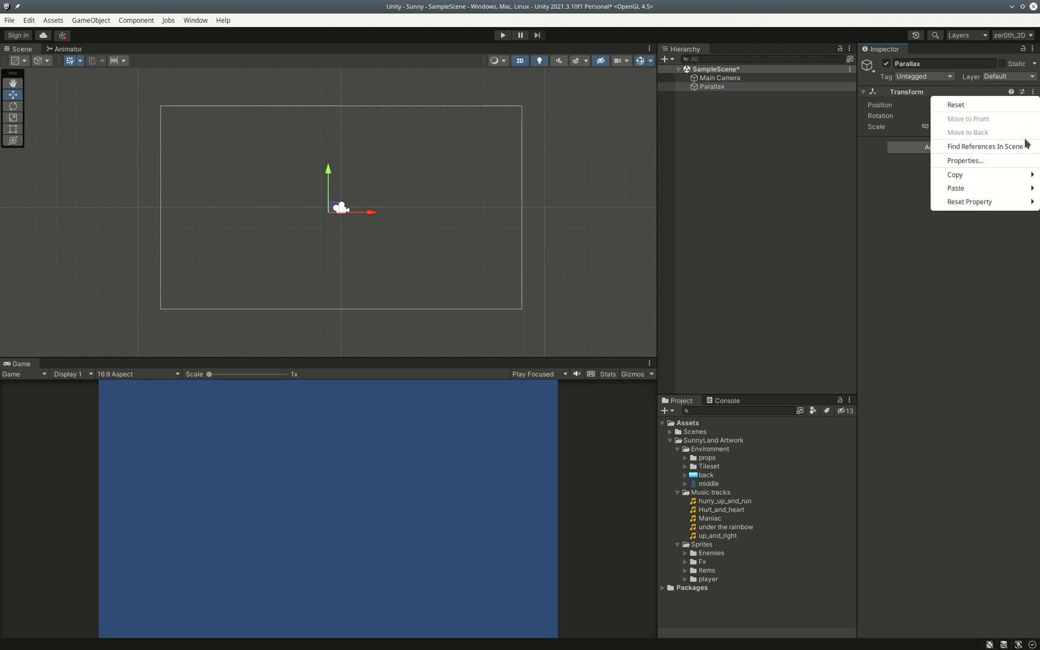
{"action": "left_click", "coordinate": [1001, 105]}
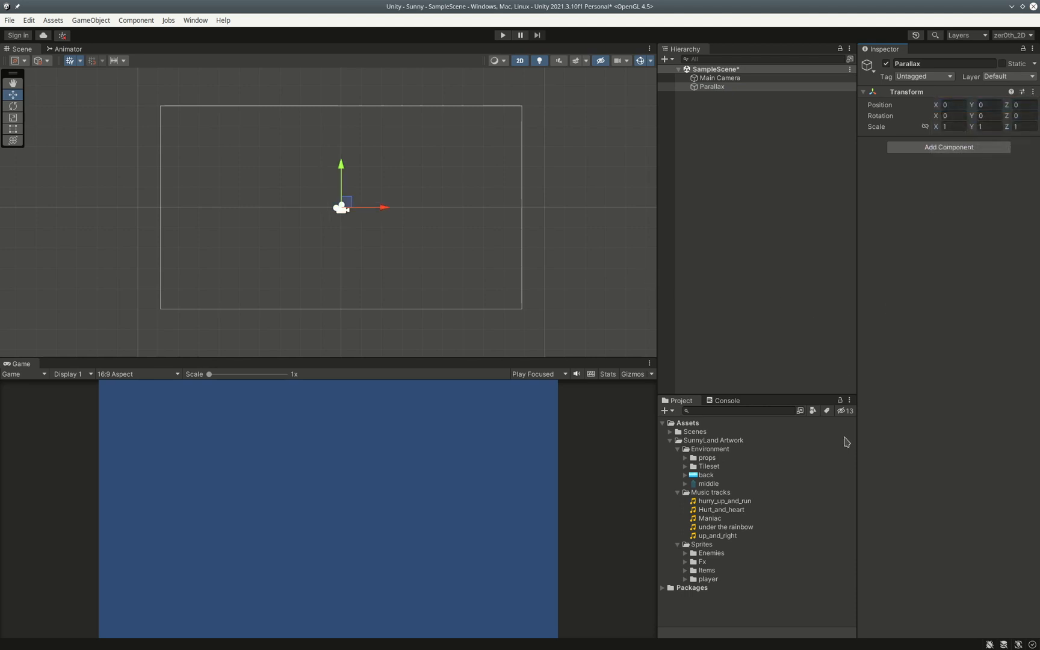
Add the back sprite as a child of the Parallax object and rename it Sky.
{"action": "left_click_drag", "start_coordinate": [705, 485], "coordinate": [712, 87]}
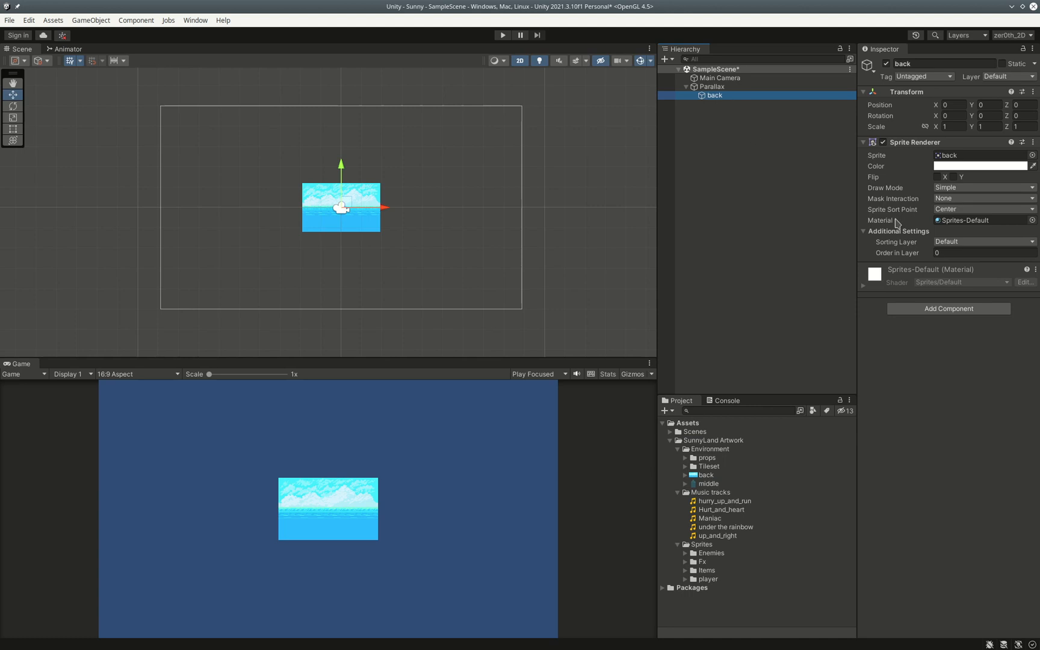
{"action": "key", "text": "F2"}
{"action": "key", "text": "Return"}
Set the back texture's pixels per unit to 16 and apply the import settings.
{"action": "left_click", "coordinate": [704, 479]}
{"action": "left_click", "coordinate": [963, 144]}
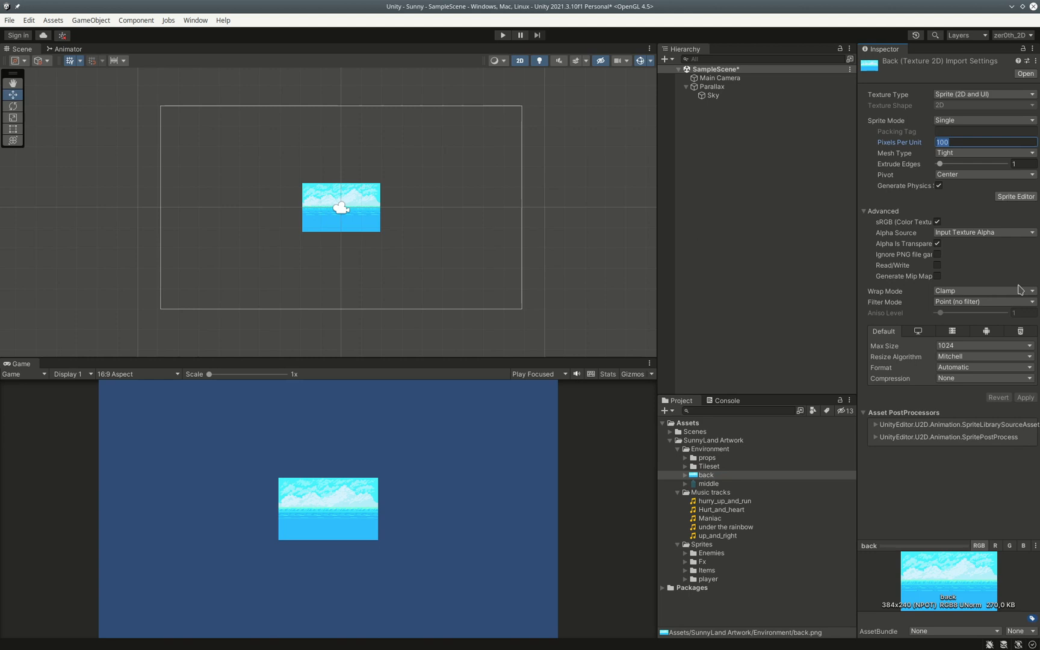
{"action": "type", "text": "16"}
{"action": "key", "text": "Tab"}
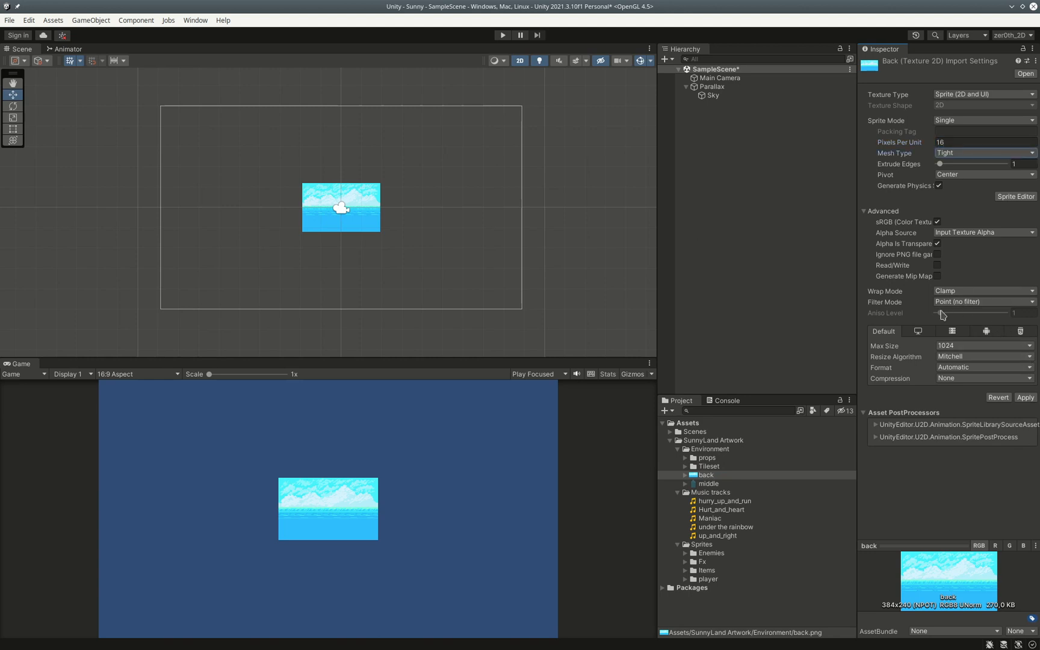
{"action": "left_click", "coordinate": [1026, 397]}
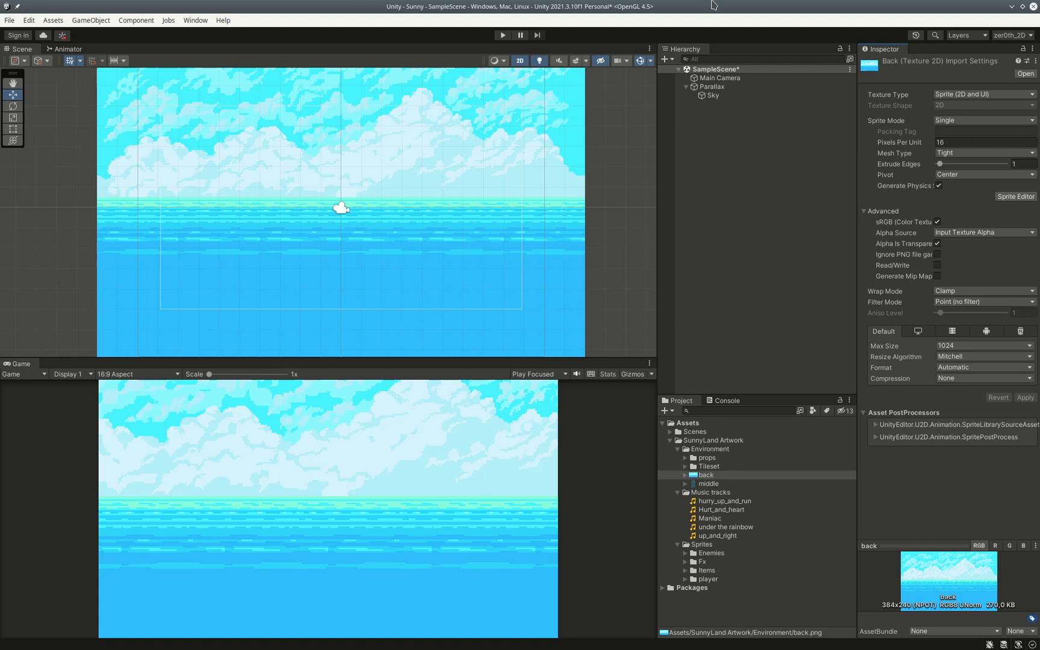
Create a folder named Materials directly under Assets.
{"action": "left_click", "coordinate": [720, 95]}
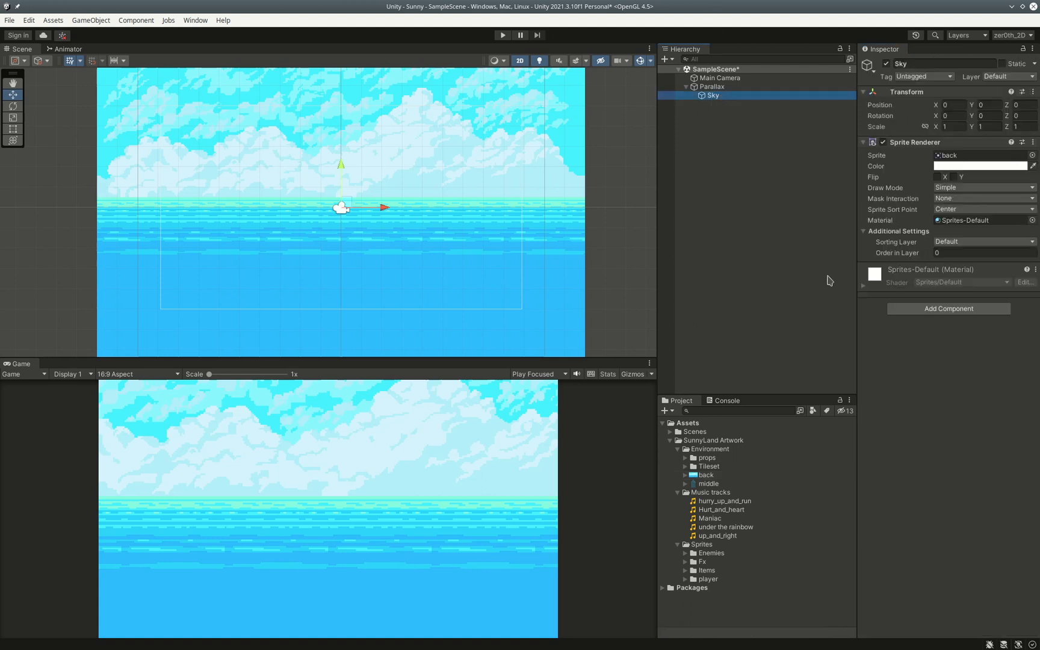
{"action": "right_click", "coordinate": [687, 423]}
{"action": "mouse_move", "coordinate": [813, 142]}
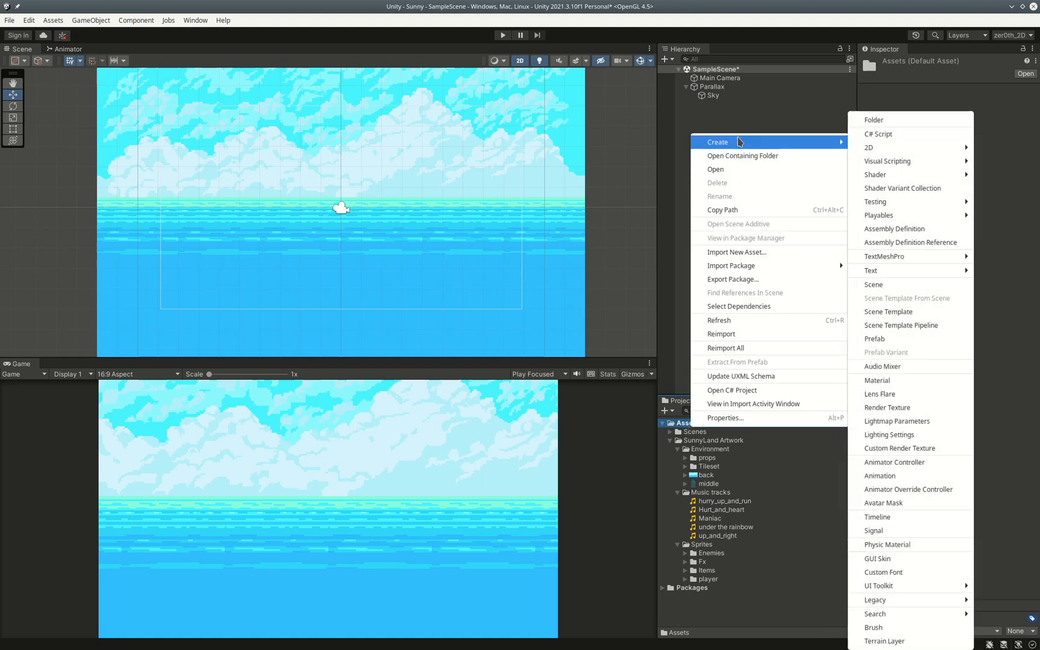
{"action": "left_click", "coordinate": [937, 127]}
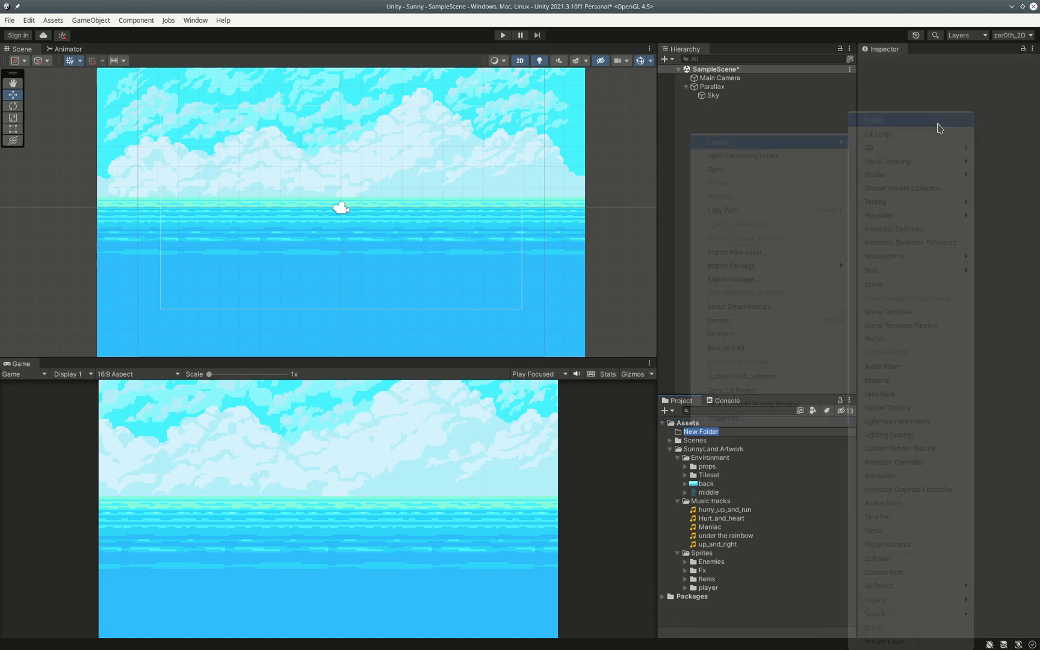
{"action": "type", "text": "Materials"}
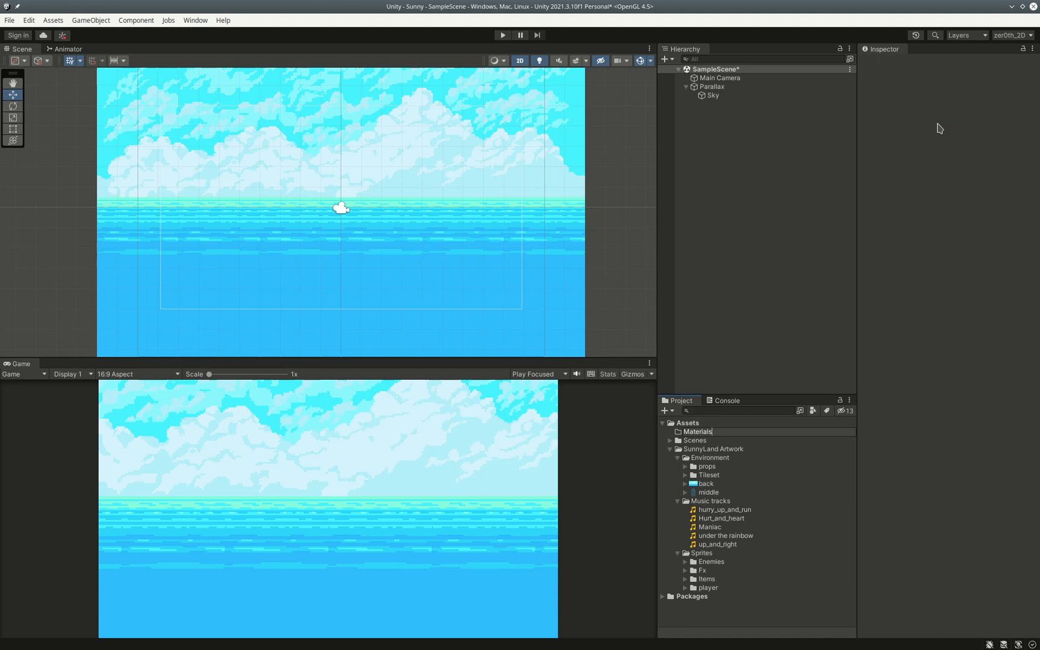
{"action": "key", "text": "Return"}
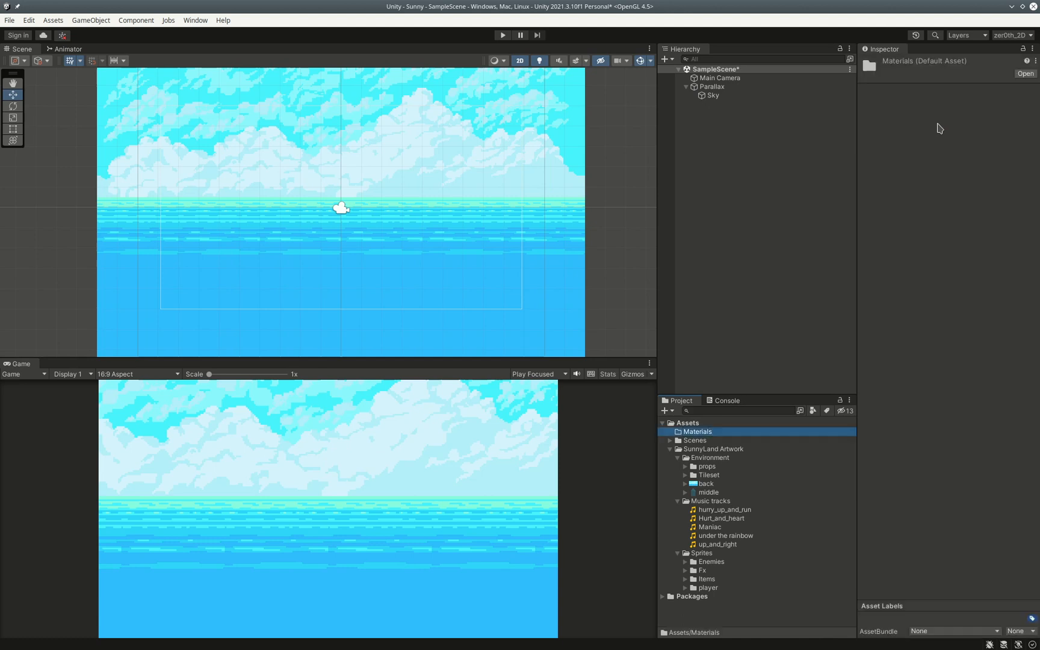
Create a new material named Sky in the Materials folder.
{"action": "right_click", "coordinate": [697, 433]}
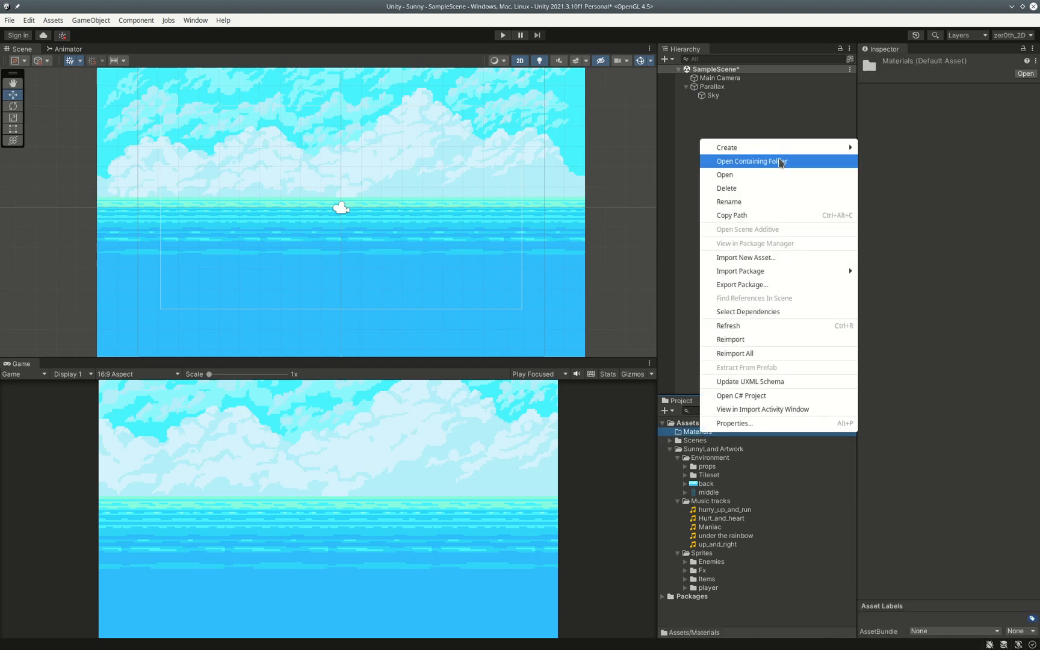
{"action": "mouse_move", "coordinate": [783, 148]}
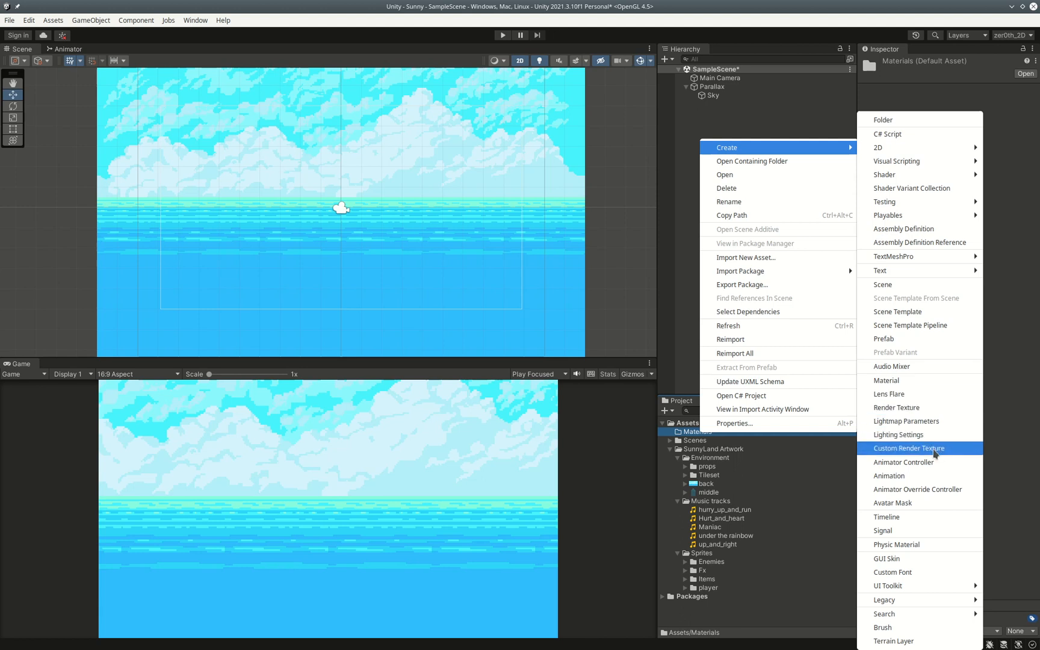
{"action": "left_click", "coordinate": [908, 383]}
{"action": "type", "text": "Sky"}
{"action": "key", "text": "Return"}
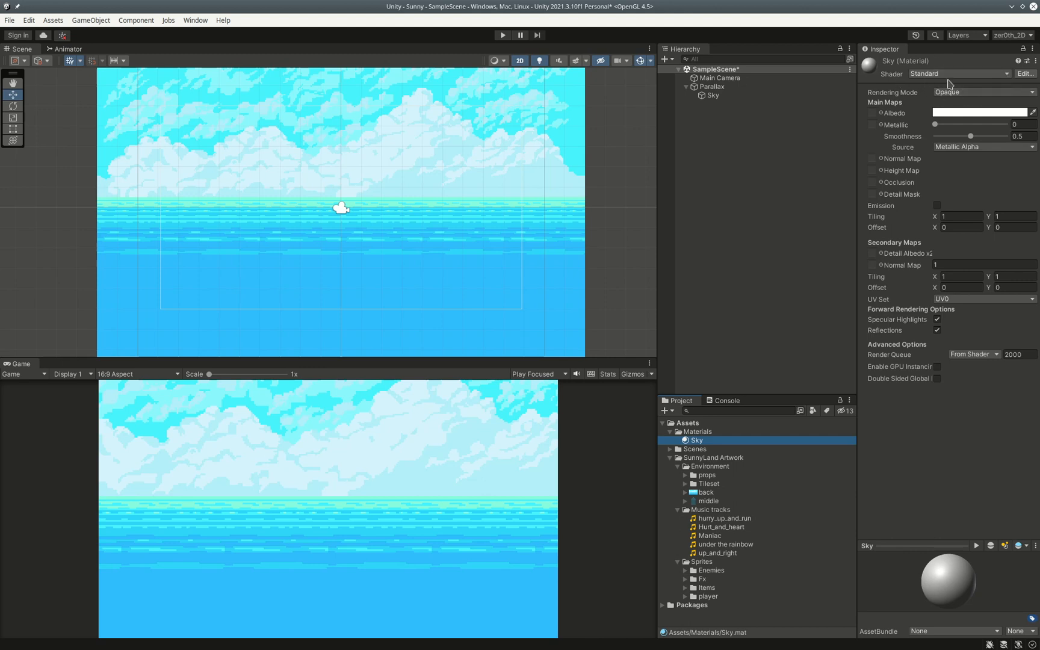
Set the Sky material's shader to Unlit/Texture and assign the material to the Sky object's Sprite Renderer.
{"action": "left_click", "coordinate": [1009, 77]}
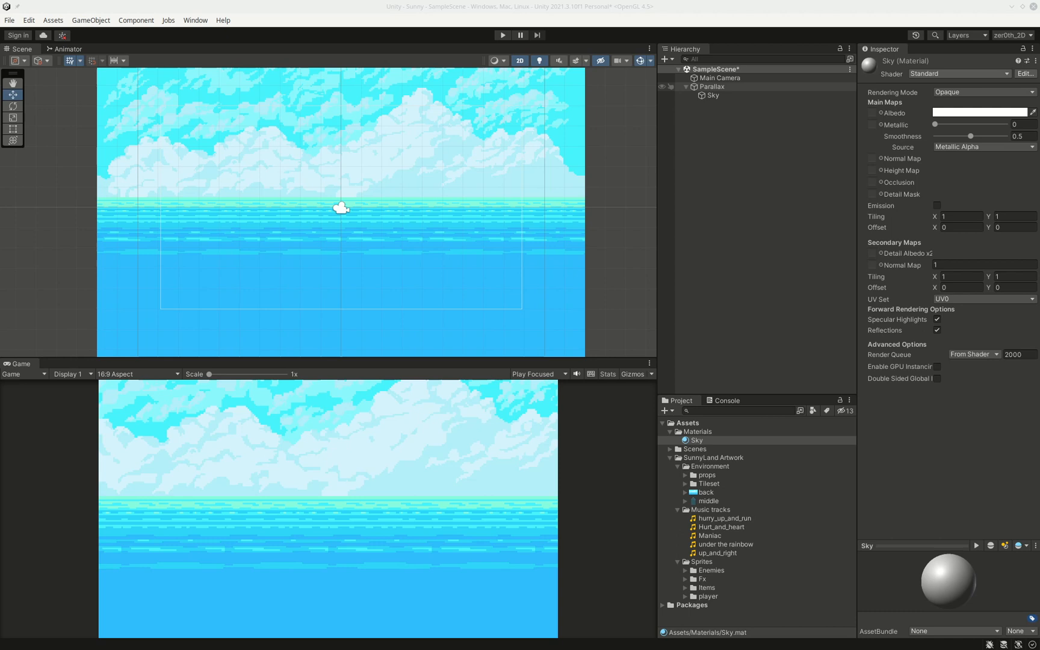
{"action": "left_click", "coordinate": [690, 153]}
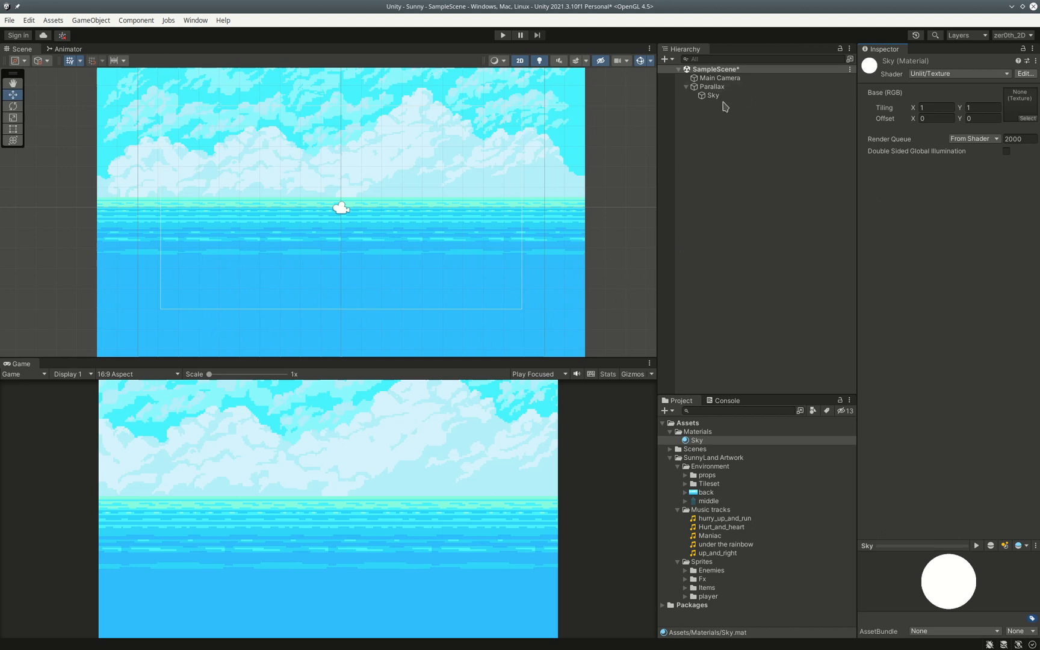
{"action": "left_click", "coordinate": [716, 98]}
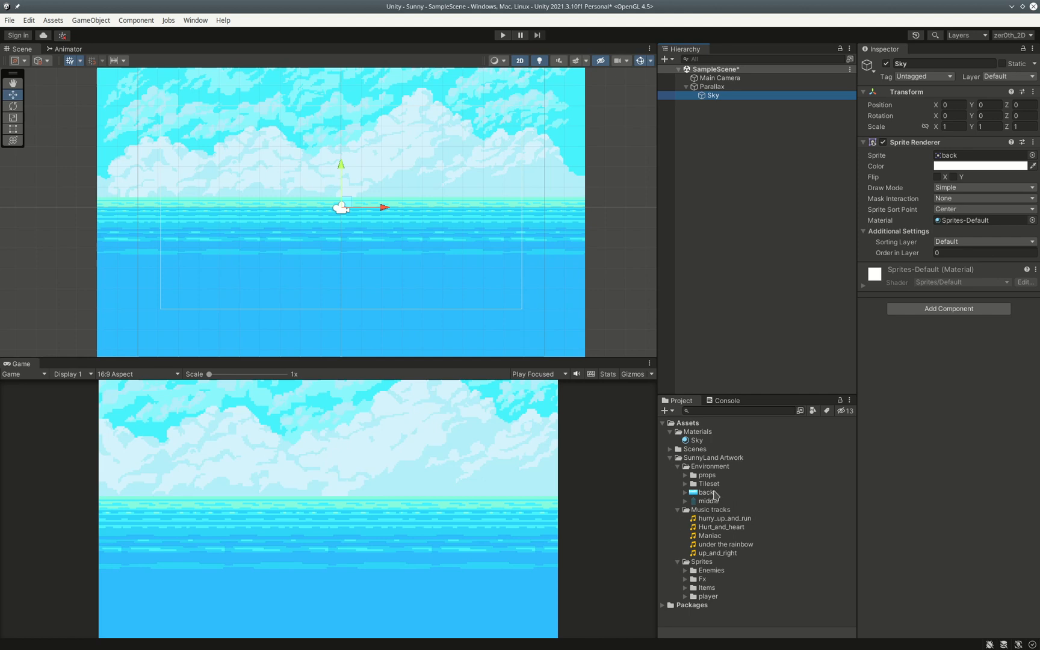
{"action": "left_click_drag", "start_coordinate": [700, 447], "coordinate": [972, 226]}
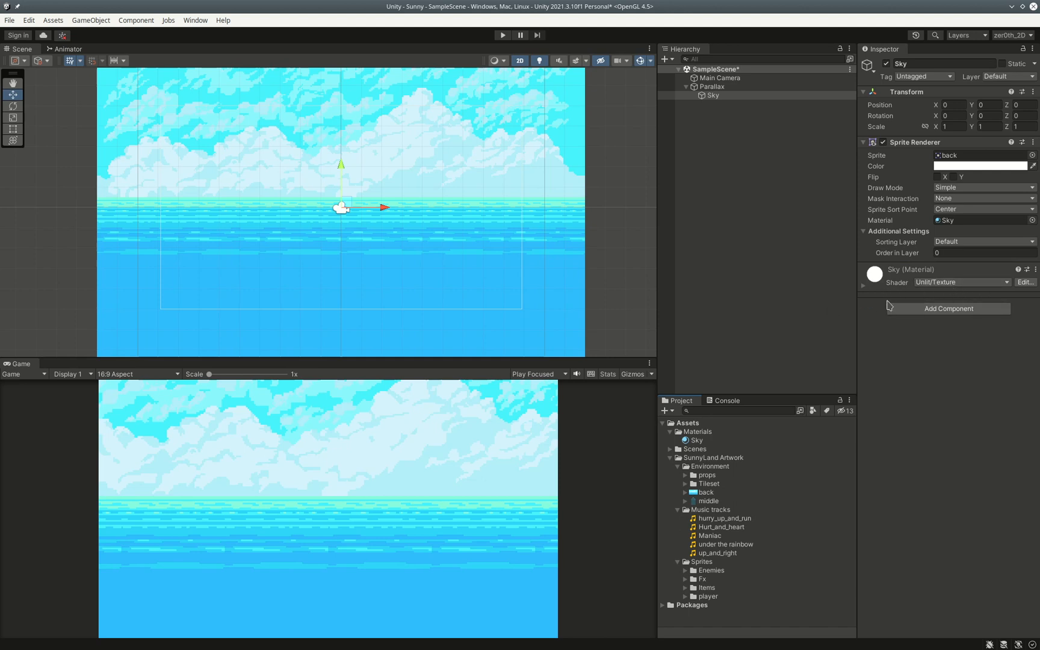
Try offsetting the Sky material's texture by about -0.08 in X and 0.22 in Y, and reset both offsets to 0.
{"action": "left_click", "coordinate": [863, 285]}
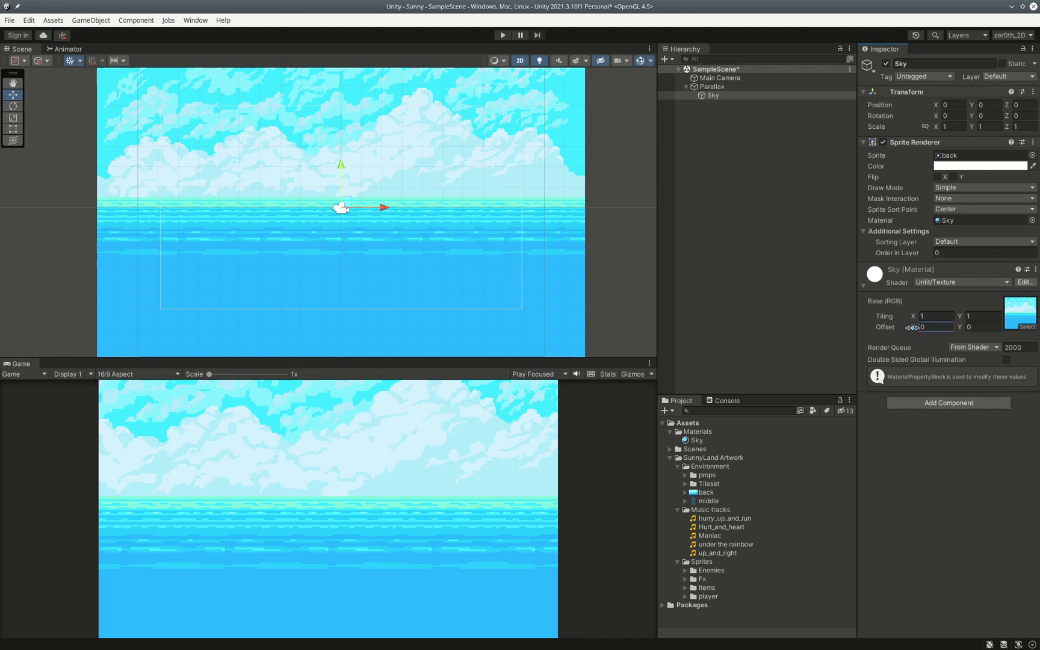
{"action": "mouse_move", "coordinate": [913, 328]}
{"action": "left_mouse_down"}
{"action": "mouse_move", "coordinate": [936, 336]}
{"action": "mouse_move", "coordinate": [896, 329]}
{"action": "mouse_move", "coordinate": [917, 333]}
{"action": "mouse_move", "coordinate": [907, 332]}
{"action": "left_mouse_up"}
{"action": "left_click_drag", "start_coordinate": [961, 354], "coordinate": [964, 354]}
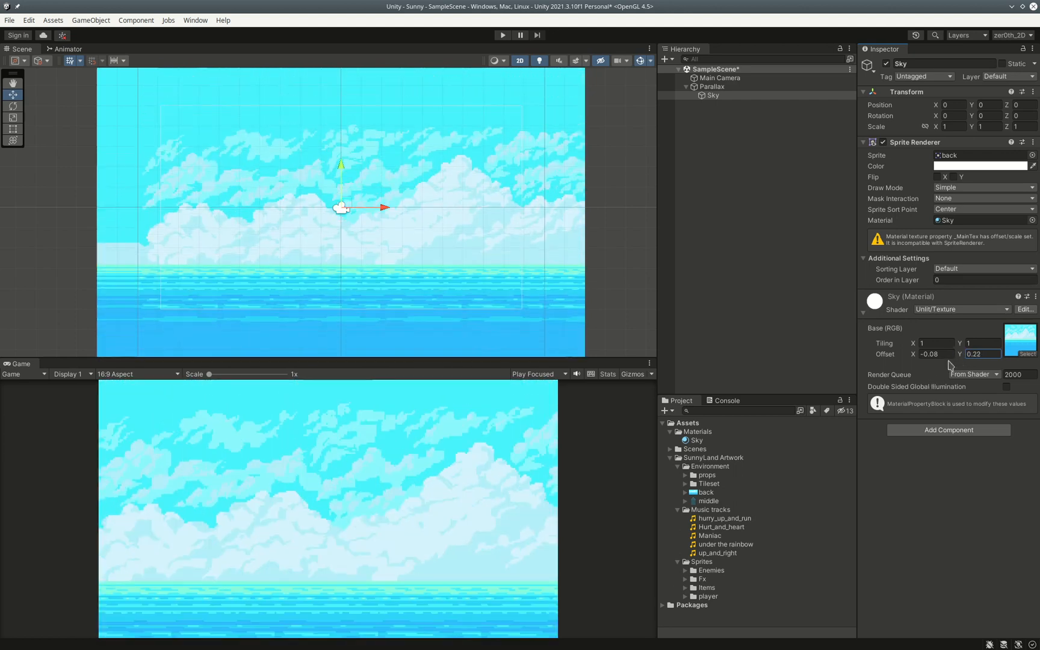
{"action": "left_click", "coordinate": [938, 355]}
{"action": "type", "text": "0"}
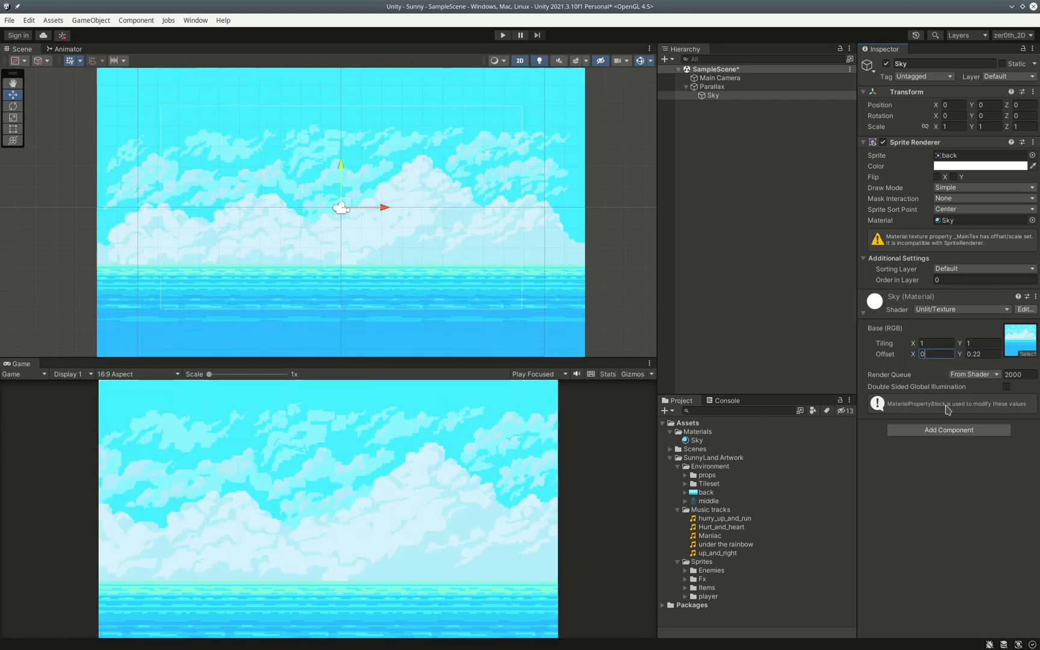
{"action": "key", "text": "Tab"}
{"action": "type", "text": "0"}
{"action": "key", "text": "Tab"}
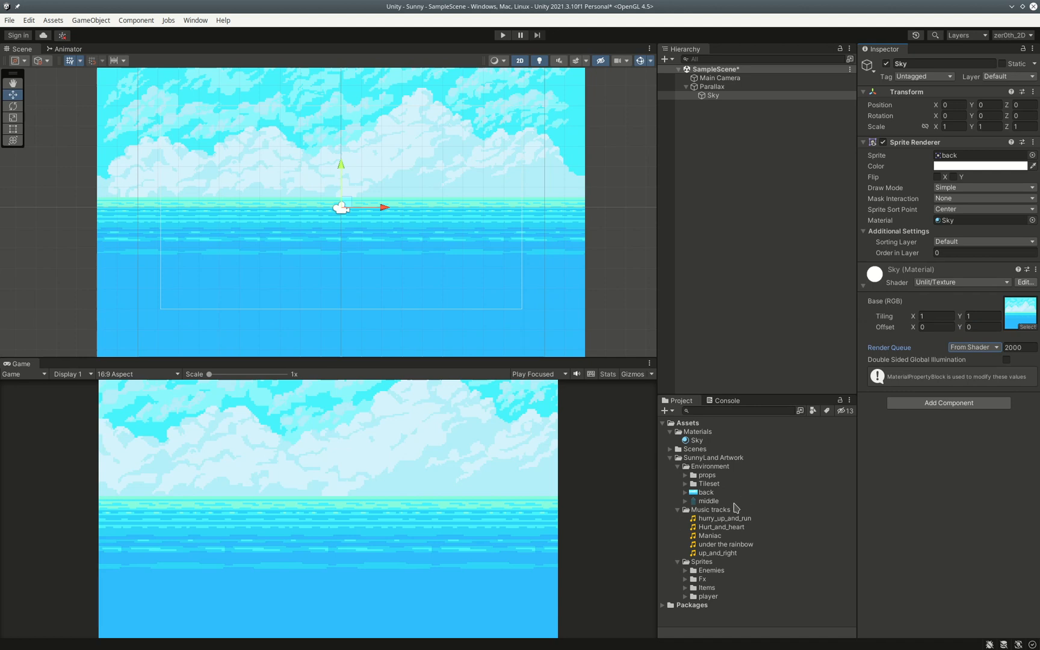
Set the back texture's wrap mode to Repeat and apply the import settings.
{"action": "left_click", "coordinate": [706, 492]}
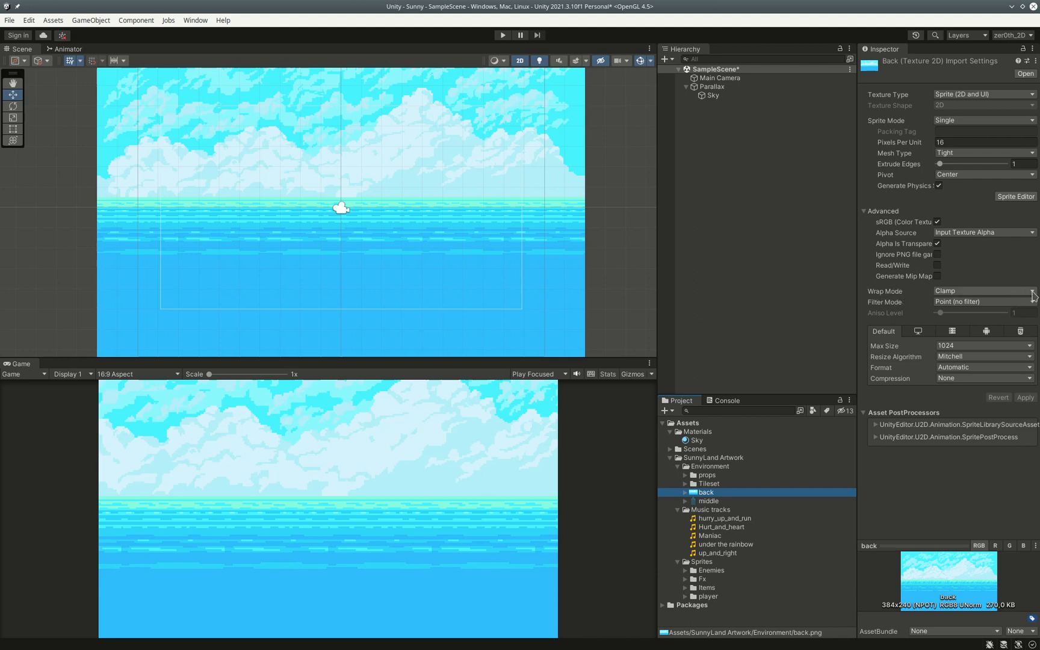
{"action": "left_click", "coordinate": [1031, 295]}
{"action": "left_click", "coordinate": [974, 306]}
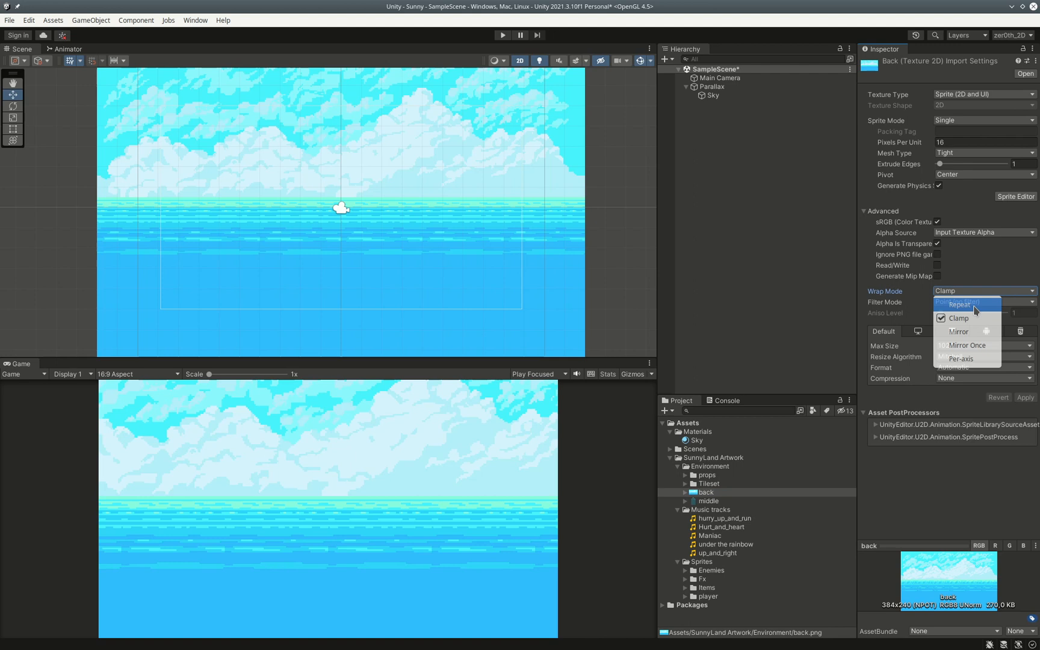
{"action": "left_click", "coordinate": [1025, 398]}
Test the Sky material's X offset at about 0.33 and -0.6, and reset it to 0.
{"action": "left_click", "coordinate": [712, 96]}
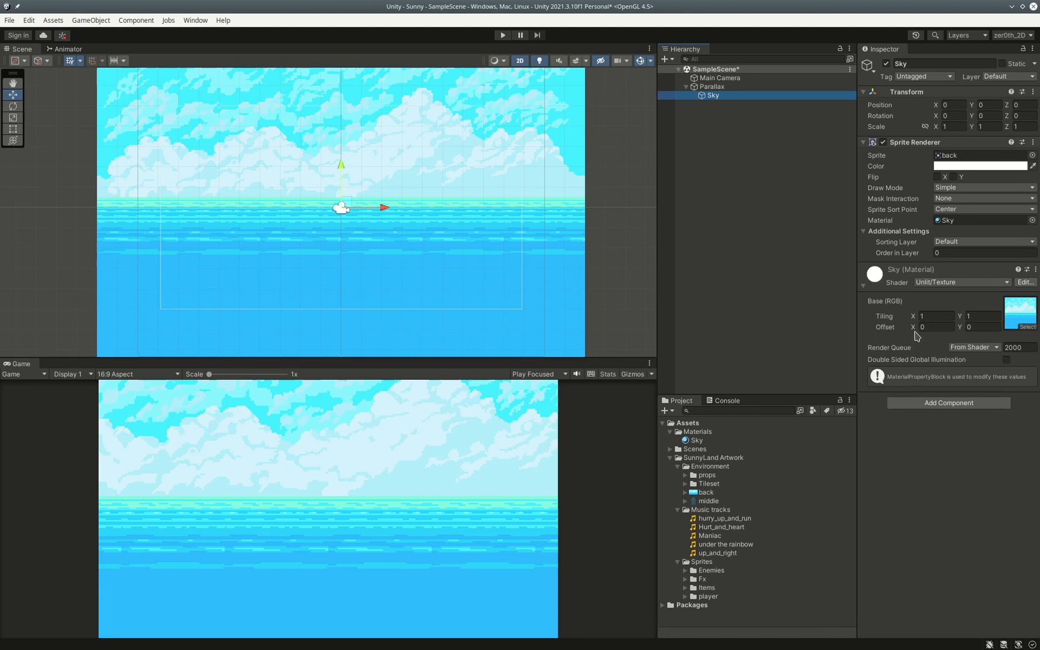
{"action": "left_click", "coordinate": [915, 328]}
{"action": "mouse_move", "coordinate": [915, 327]}
{"action": "left_mouse_down"}
{"action": "mouse_move", "coordinate": [952, 336]}
{"action": "mouse_move", "coordinate": [892, 329]}
{"action": "mouse_move", "coordinate": [925, 336]}
{"action": "left_mouse_up"}
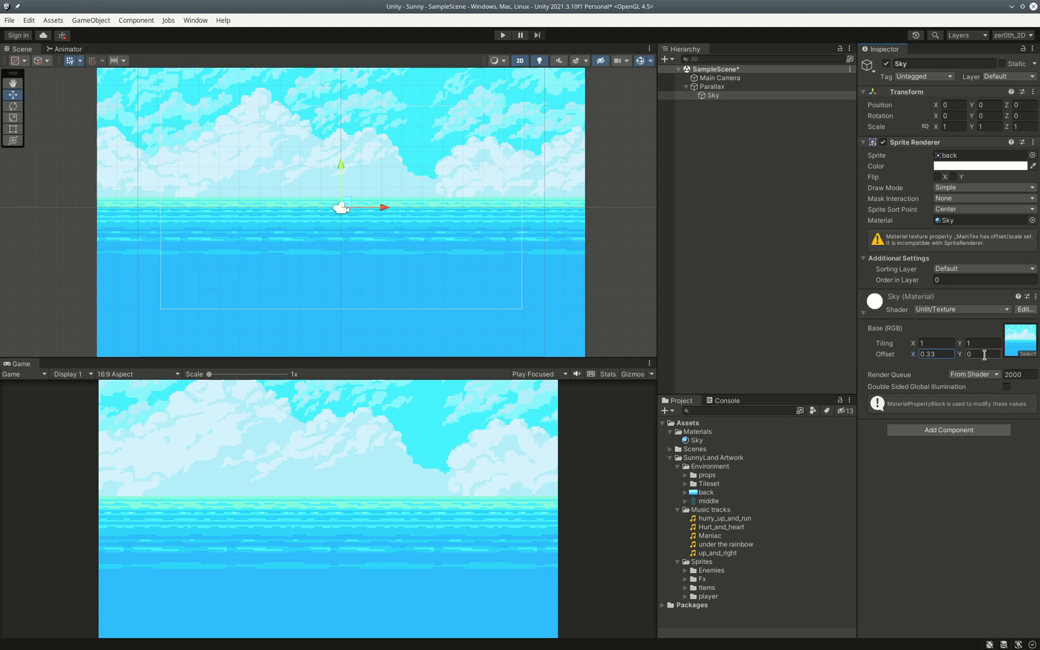
{"action": "mouse_move", "coordinate": [914, 356]}
{"action": "left_mouse_down"}
{"action": "mouse_move", "coordinate": [930, 360]}
{"action": "mouse_move", "coordinate": [902, 355]}
{"action": "left_mouse_up"}
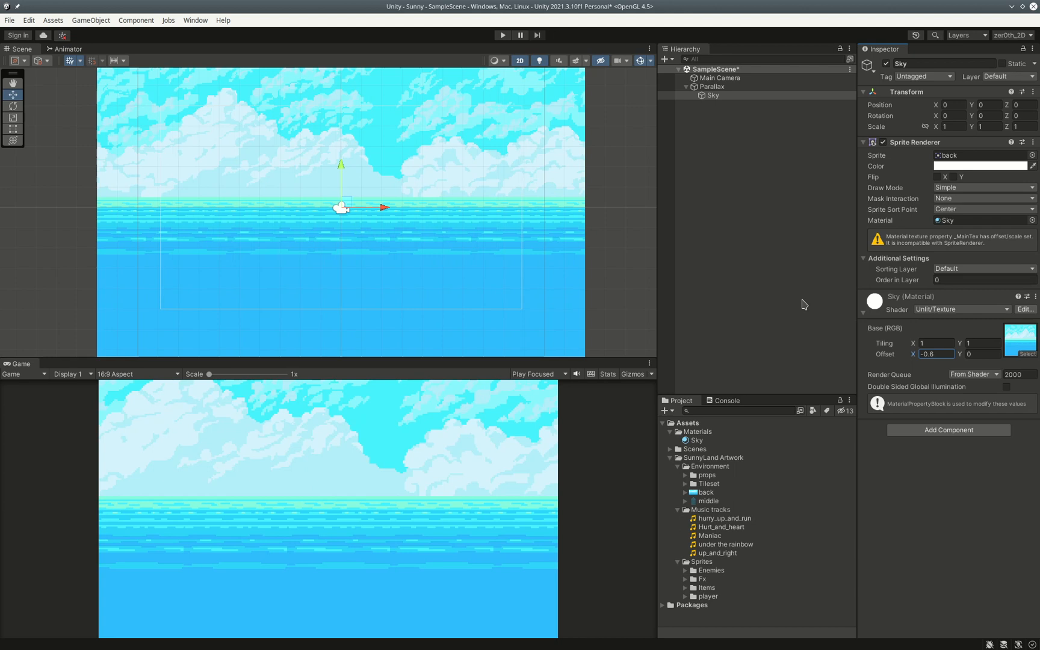
{"action": "left_click", "coordinate": [948, 352]}
{"action": "type", "text": "0"}
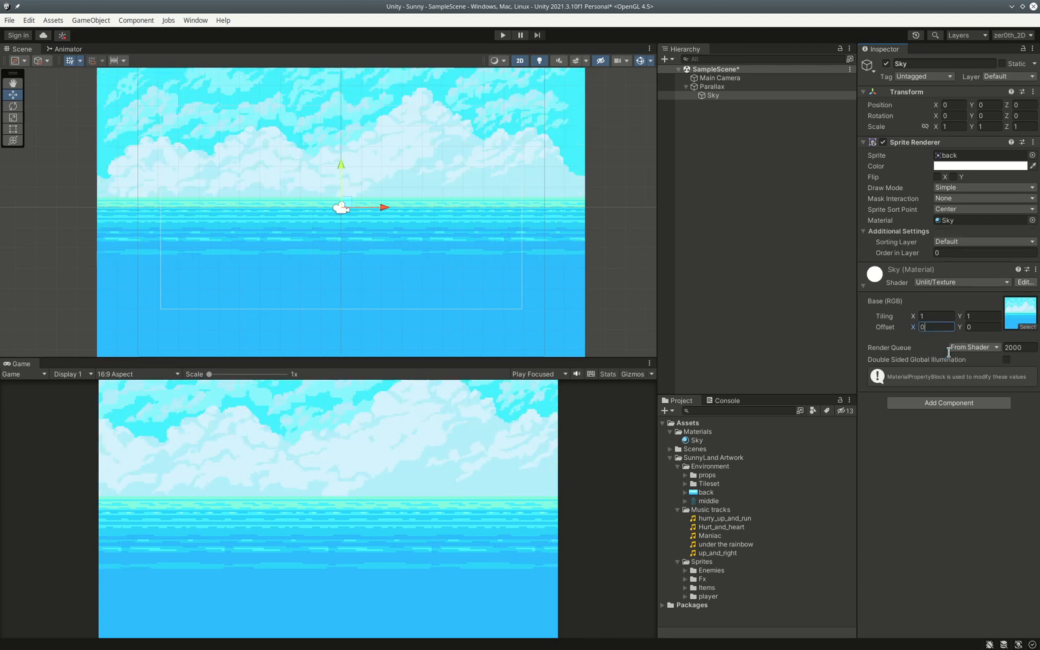
{"action": "left_click", "coordinate": [752, 169]}
{"action": "left_click", "coordinate": [712, 96]}
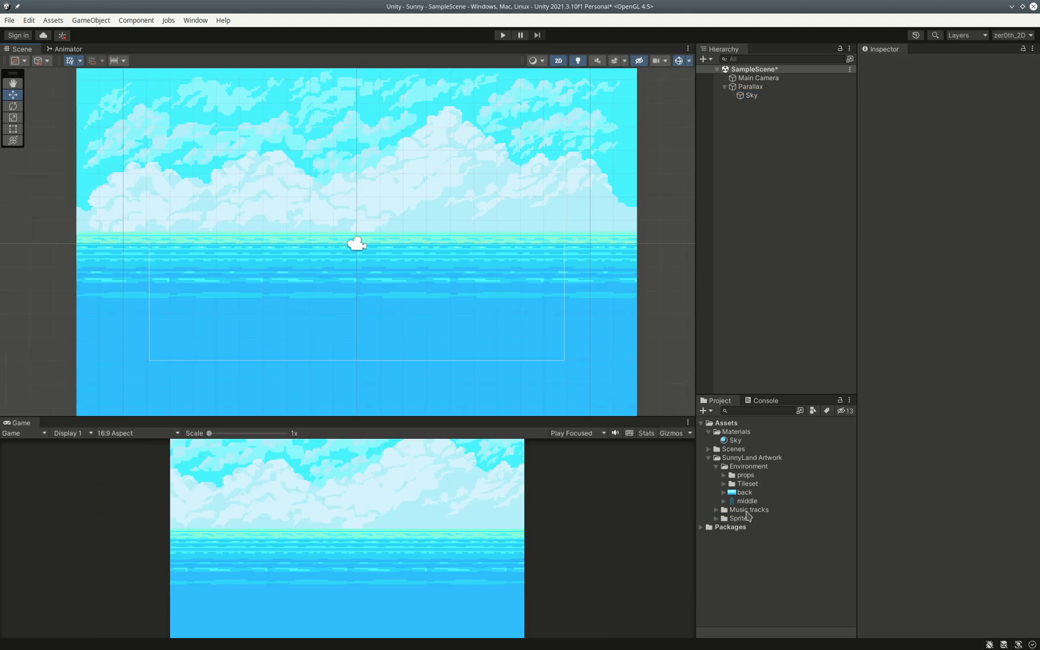
Add the middle sprite as a child of the Parallax object and rename it Forest.
{"action": "left_click_drag", "start_coordinate": [751, 503], "coordinate": [753, 100]}
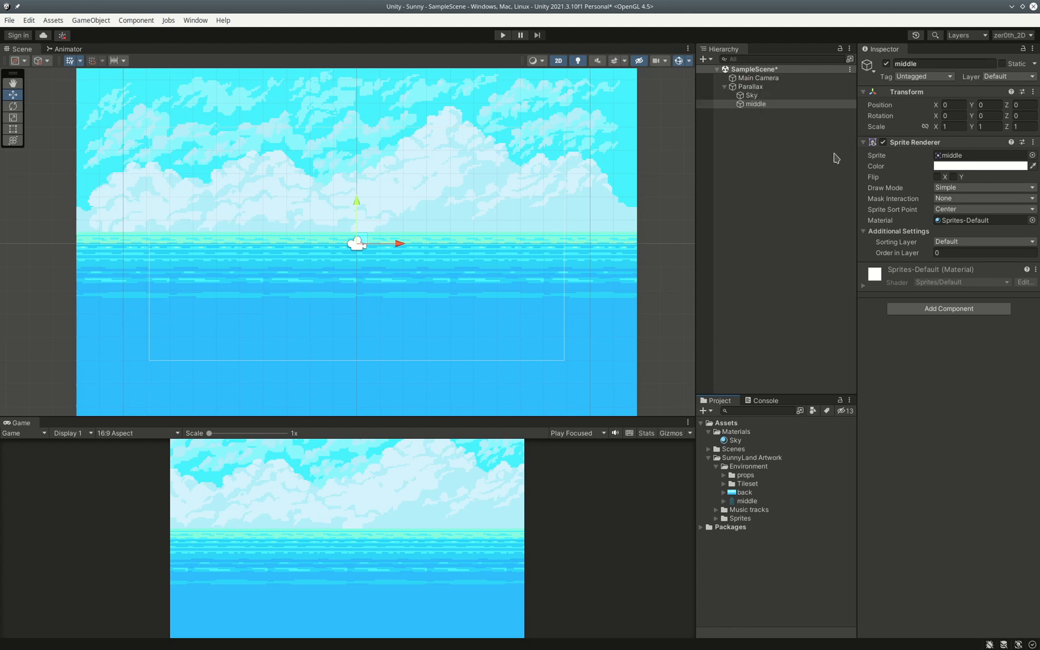
{"action": "left_click", "coordinate": [795, 104]}
{"action": "type", "text": "Forest"}
{"action": "key", "text": "Return"}
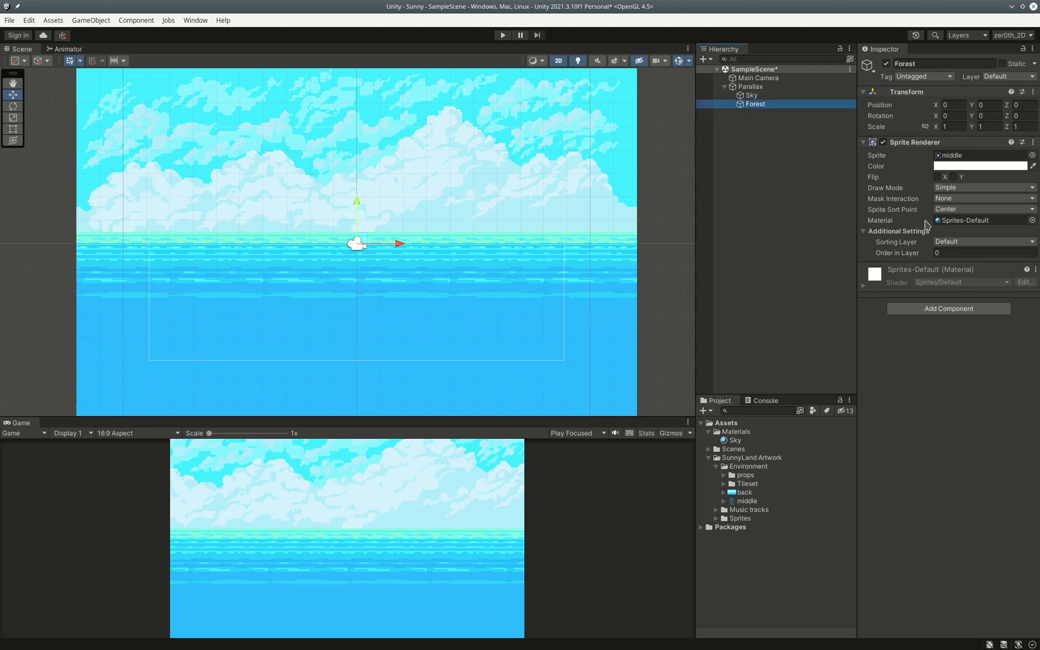
Set the Forest sprite's order in layer to 5.
{"action": "left_click", "coordinate": [963, 253]}
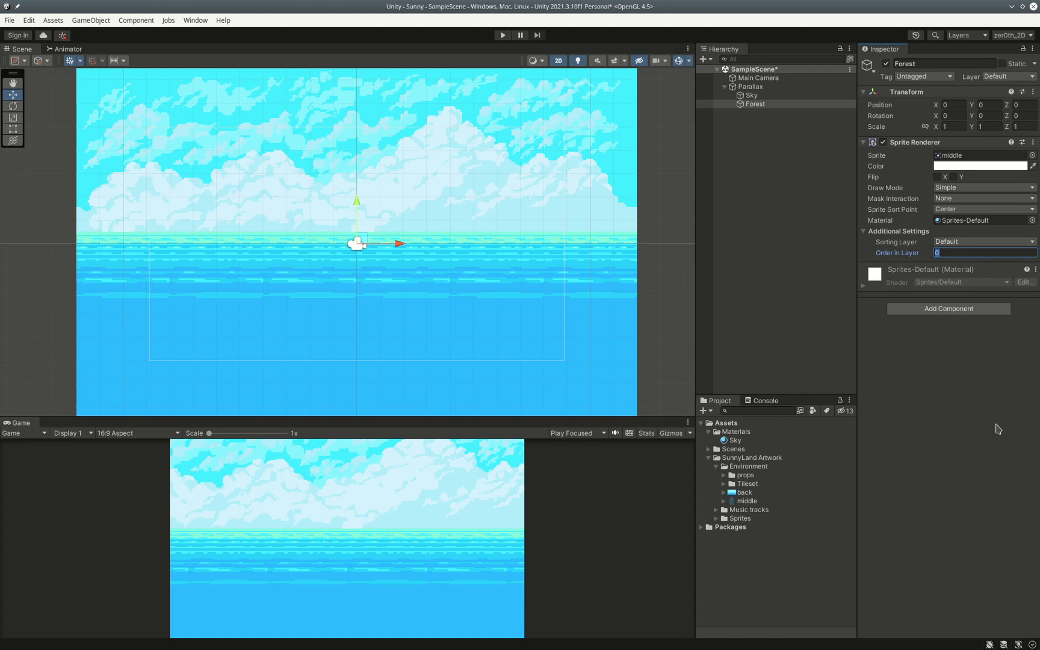
{"action": "type", "text": "5"}
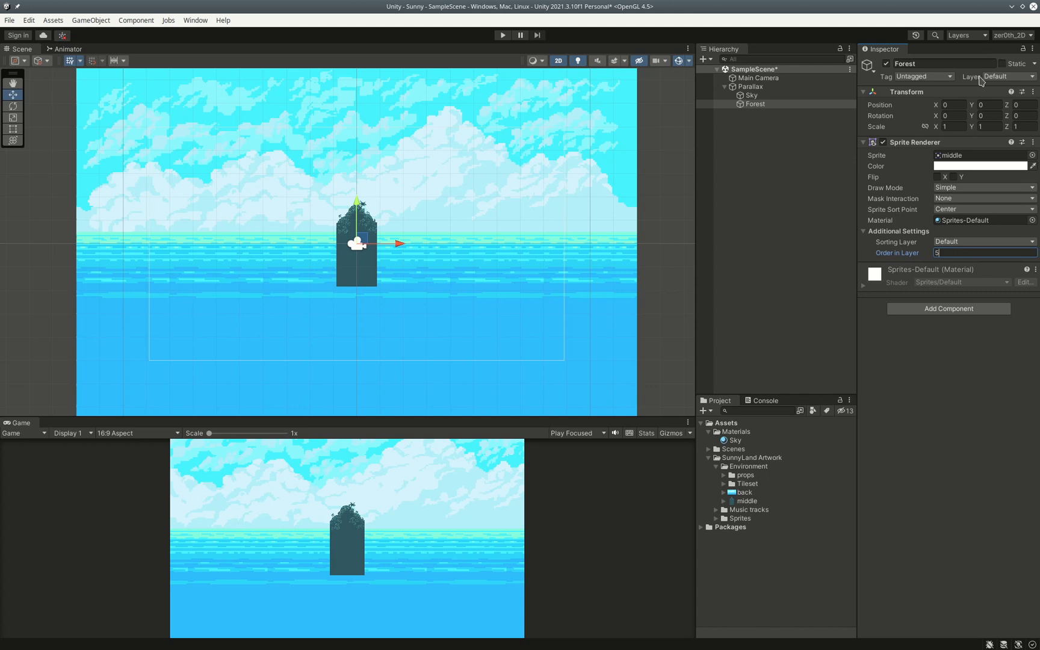
{"action": "left_click", "coordinate": [978, 82]}
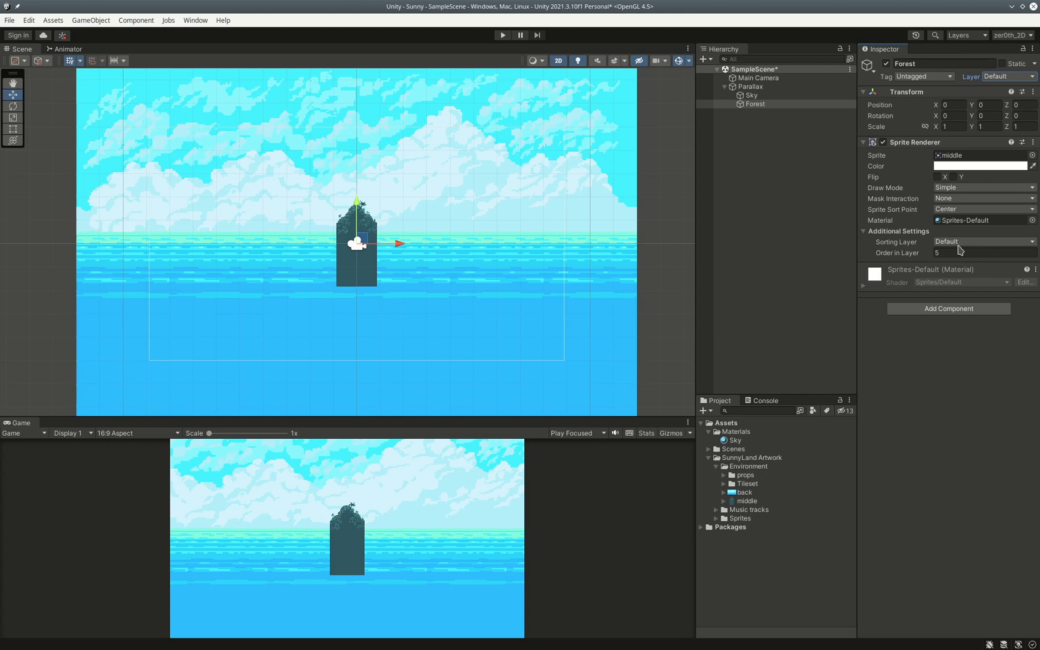
Create a new sorting layer named Parallax.
{"action": "left_click", "coordinate": [970, 244]}
{"action": "left_click", "coordinate": [986, 272]}
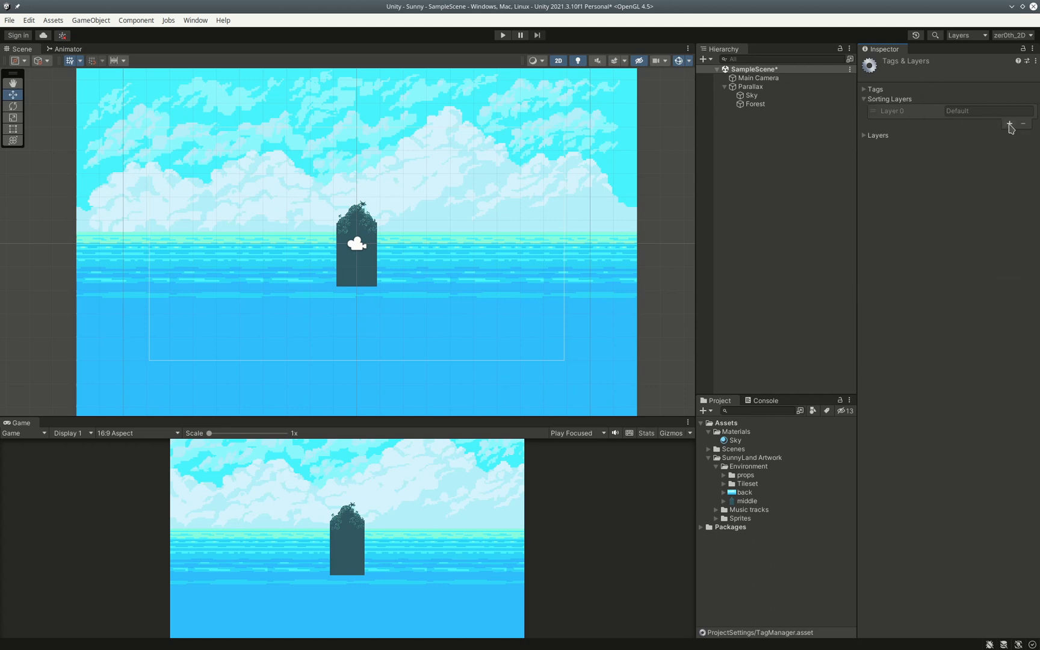
{"action": "left_click", "coordinate": [1009, 125]}
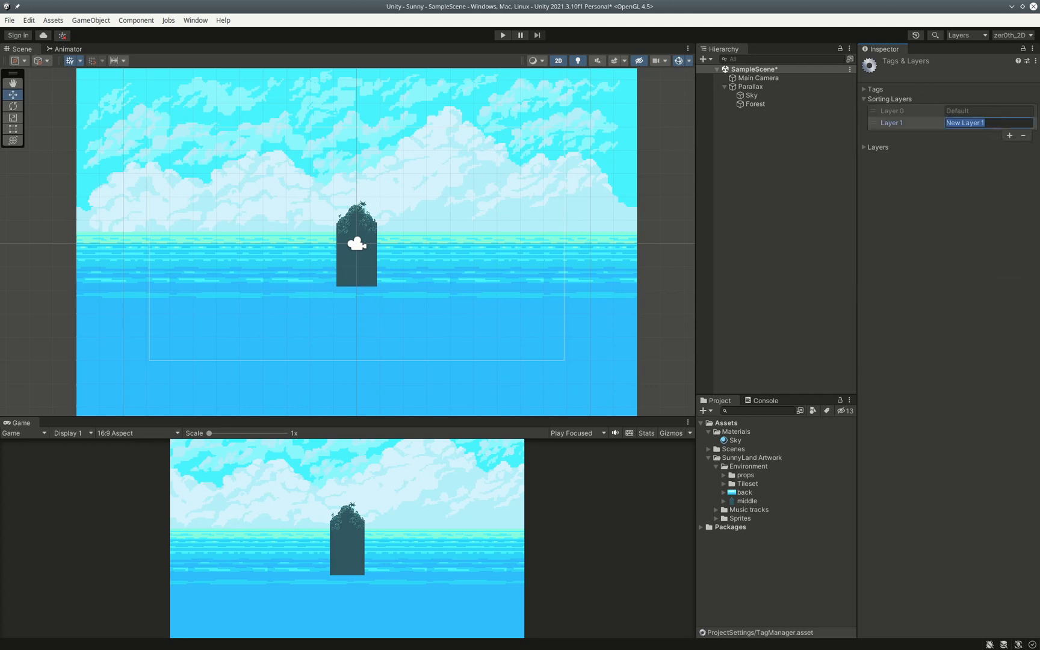
{"action": "type", "text": "Parallax"}
Assign the Sky and Forest sprites to the Parallax sorting layer.
{"action": "left_click", "coordinate": [754, 95]}
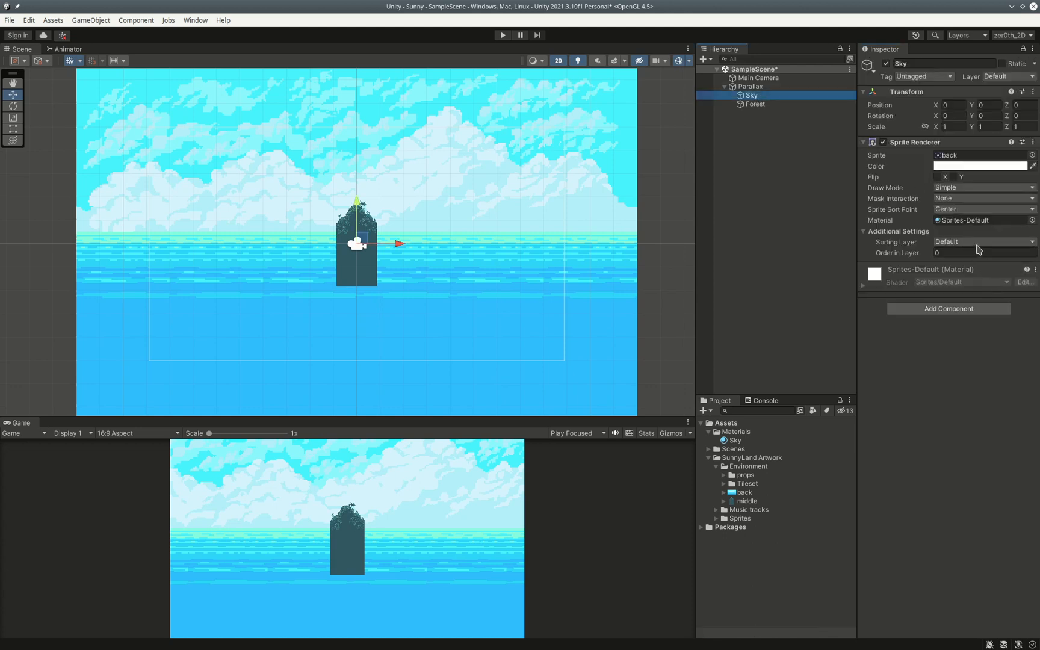
{"action": "left_click", "coordinate": [1031, 242]}
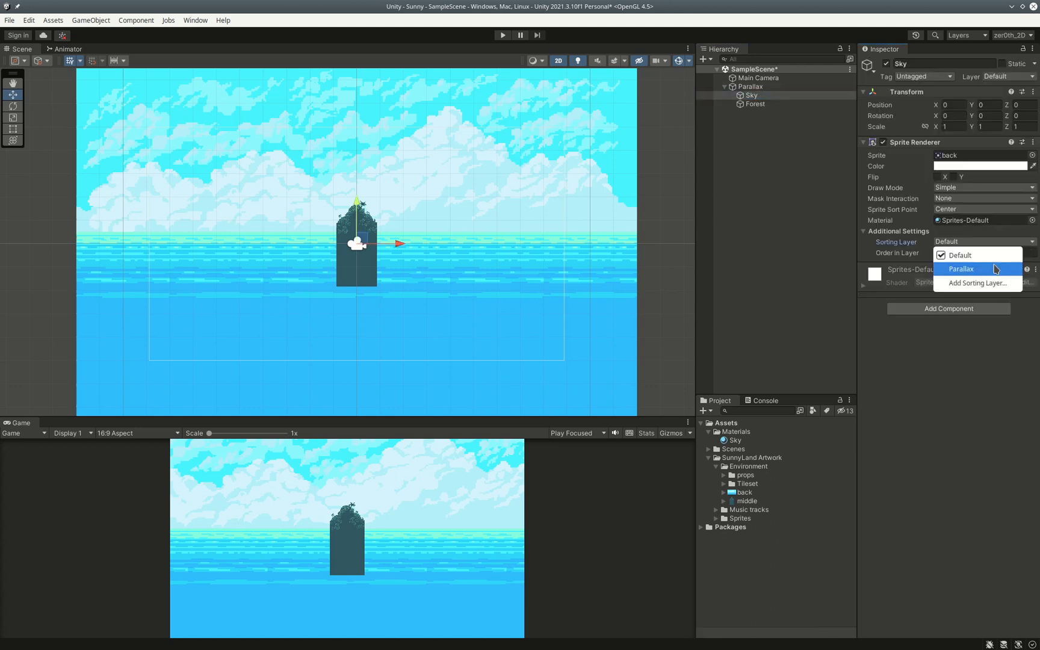
{"action": "left_click", "coordinate": [997, 269]}
{"action": "left_click", "coordinate": [756, 104]}
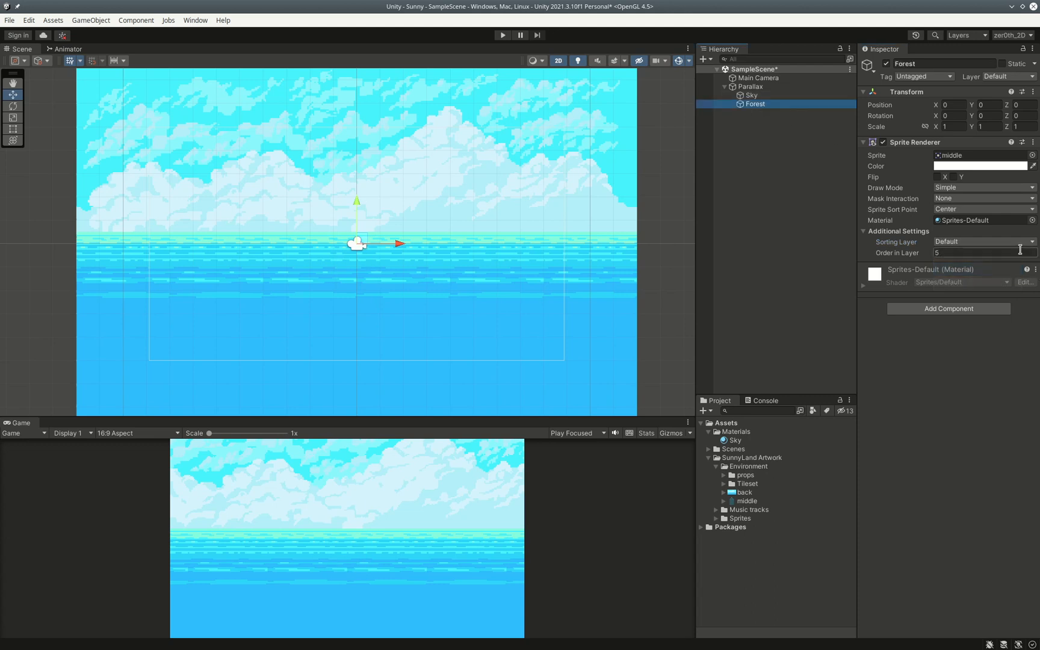
{"action": "left_click", "coordinate": [1029, 242]}
{"action": "left_click", "coordinate": [989, 269]}
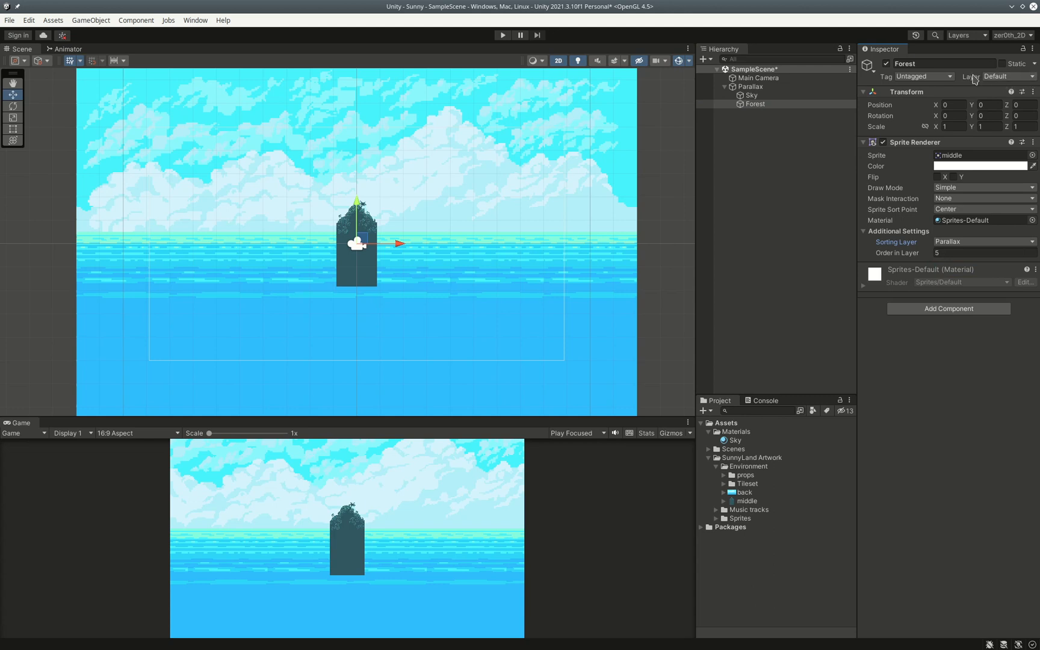
Open the project's layer settings and try to move the Parallax sorting layer above Default.
{"action": "left_click", "coordinate": [1032, 76]}
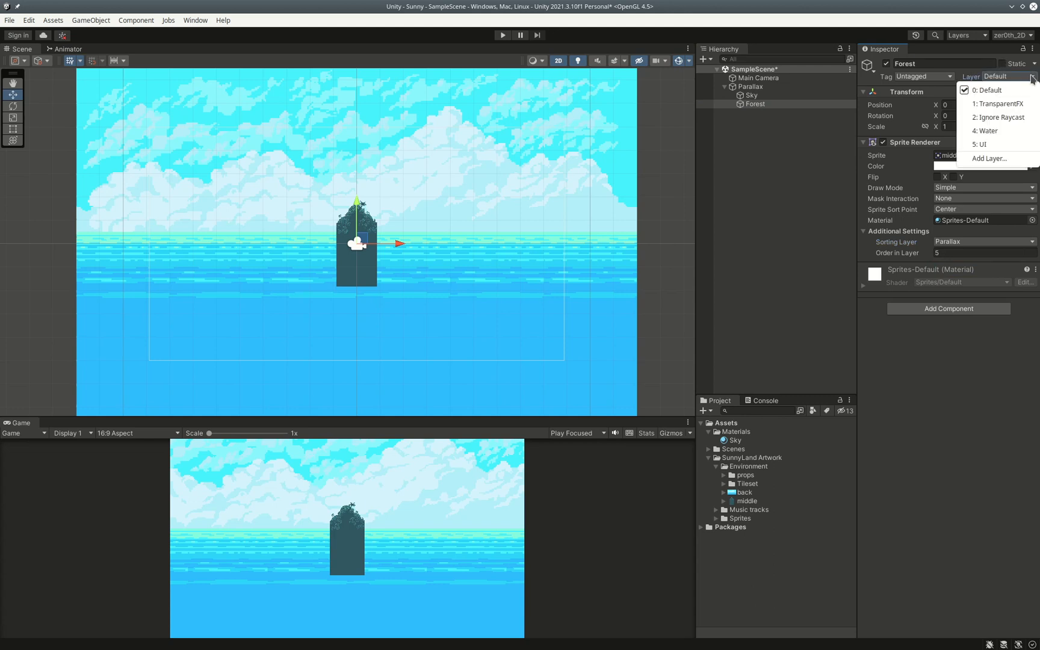
{"action": "left_click", "coordinate": [999, 159]}
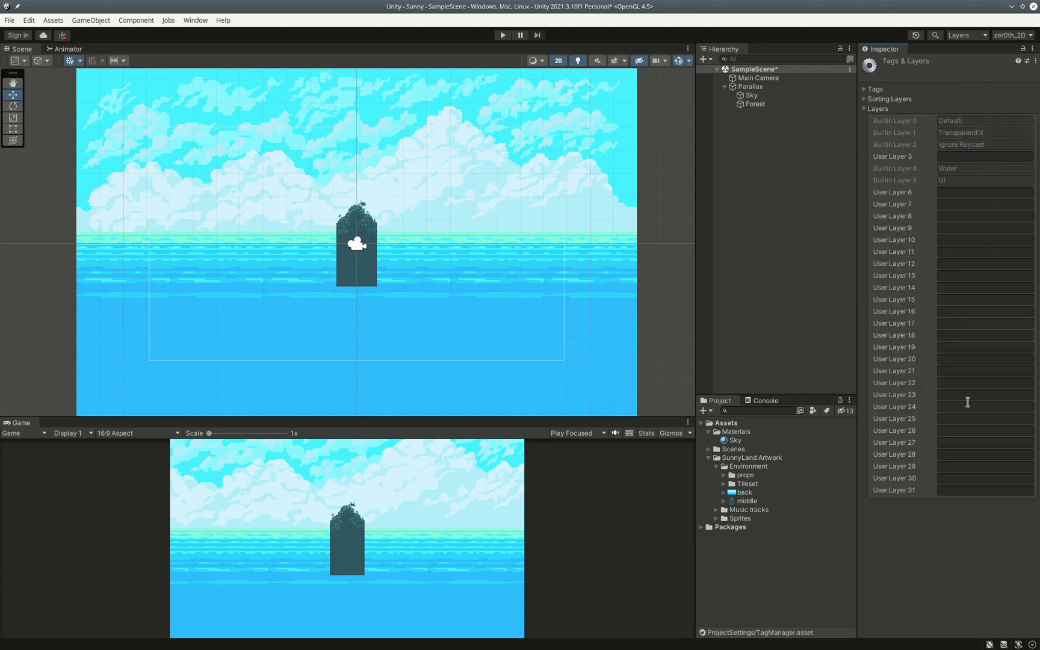
{"action": "left_click", "coordinate": [954, 347]}
{"action": "left_click", "coordinate": [864, 99]}
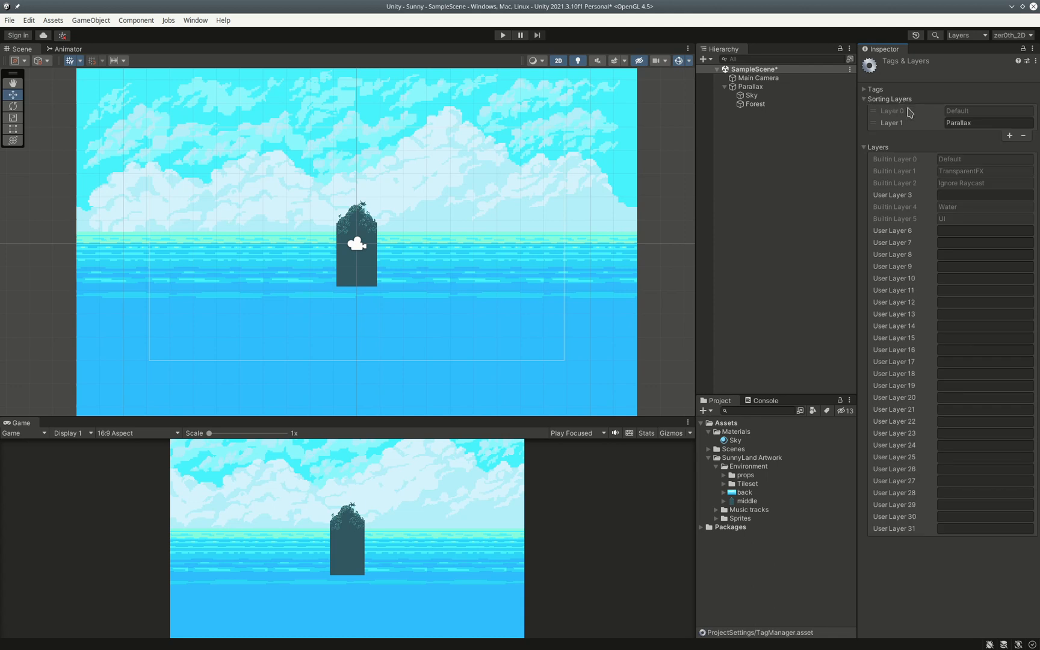
{"action": "left_click_drag", "start_coordinate": [874, 124], "coordinate": [877, 111]}
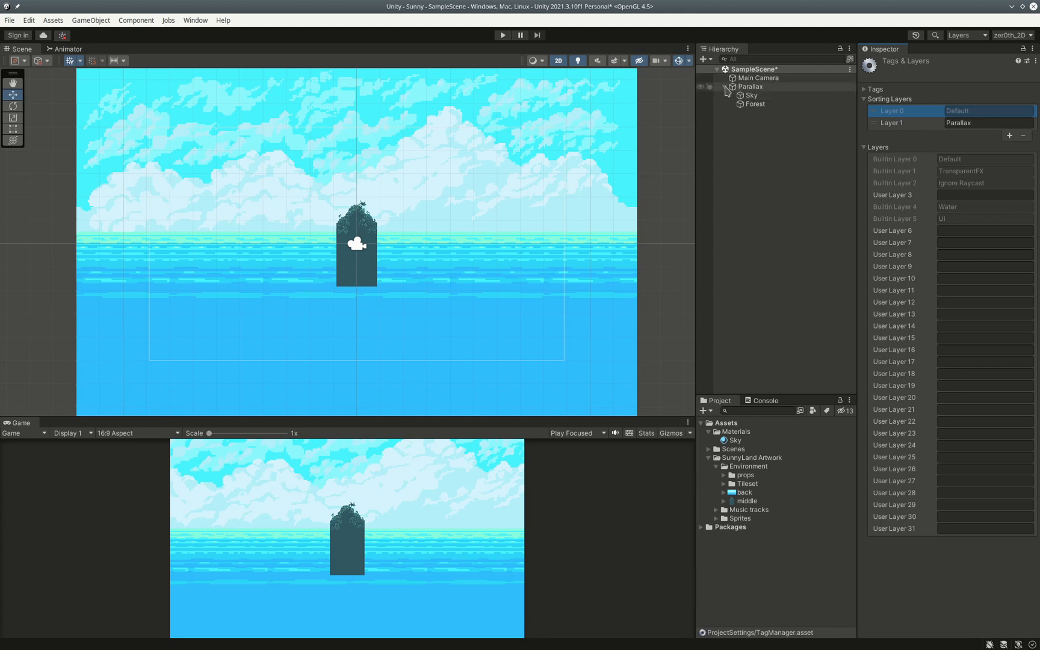
Scale the Forest object to 3 in X, 3 in Y and 0 in Z.
{"action": "left_click", "coordinate": [756, 104]}
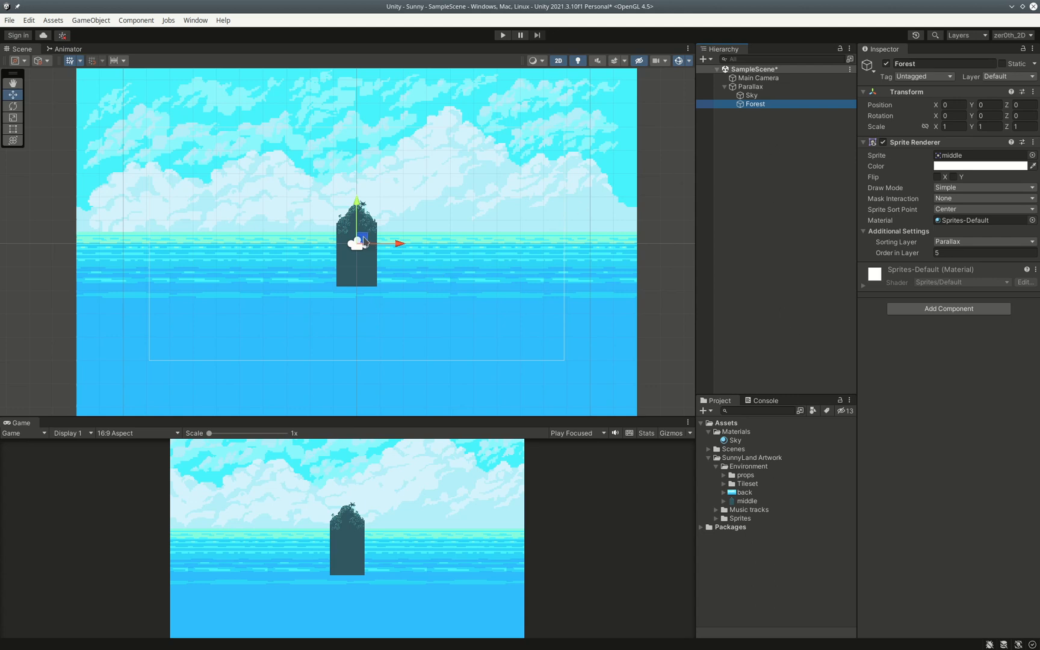
{"action": "key", "text": "e"}
{"action": "key", "text": "r"}
{"action": "left_click_drag", "start_coordinate": [364, 243], "coordinate": [438, 189]}
{"action": "left_click", "coordinate": [959, 127]}
{"action": "type", "text": "3"}
{"action": "key", "text": "Tab"}
{"action": "type", "text": "3"}
{"action": "key", "text": "Tab"}
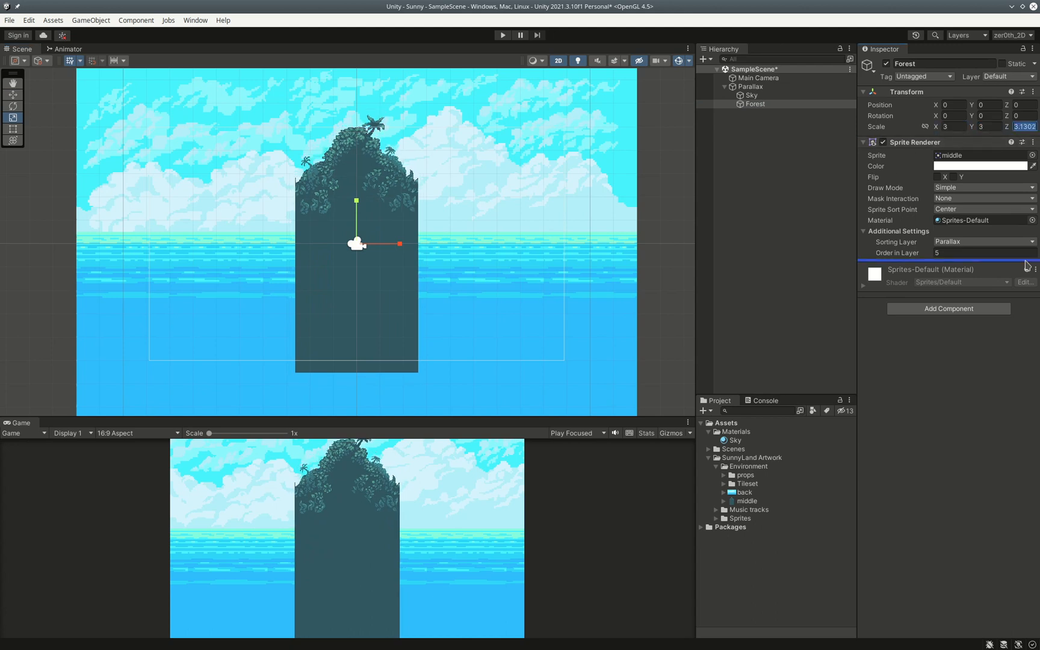
{"action": "type", "text": "0"}
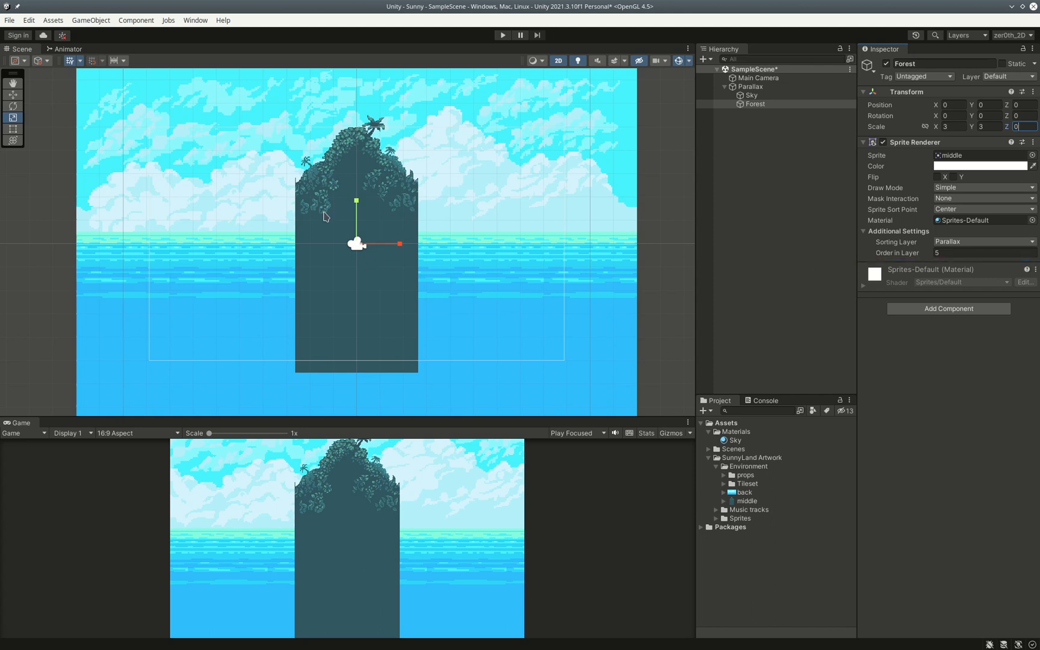
Try stretching the Forest object horizontally to an X scale of about 16, and undo it.
{"action": "left_click_drag", "start_coordinate": [399, 244], "coordinate": [585, 283]}
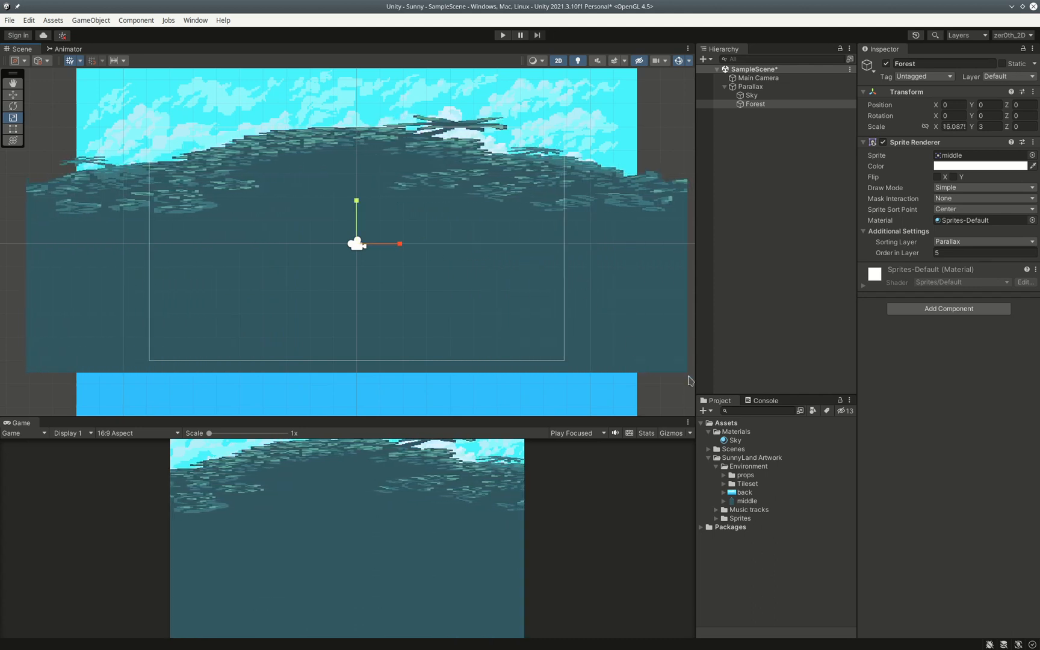
{"action": "key", "text": "ctrl+z"}
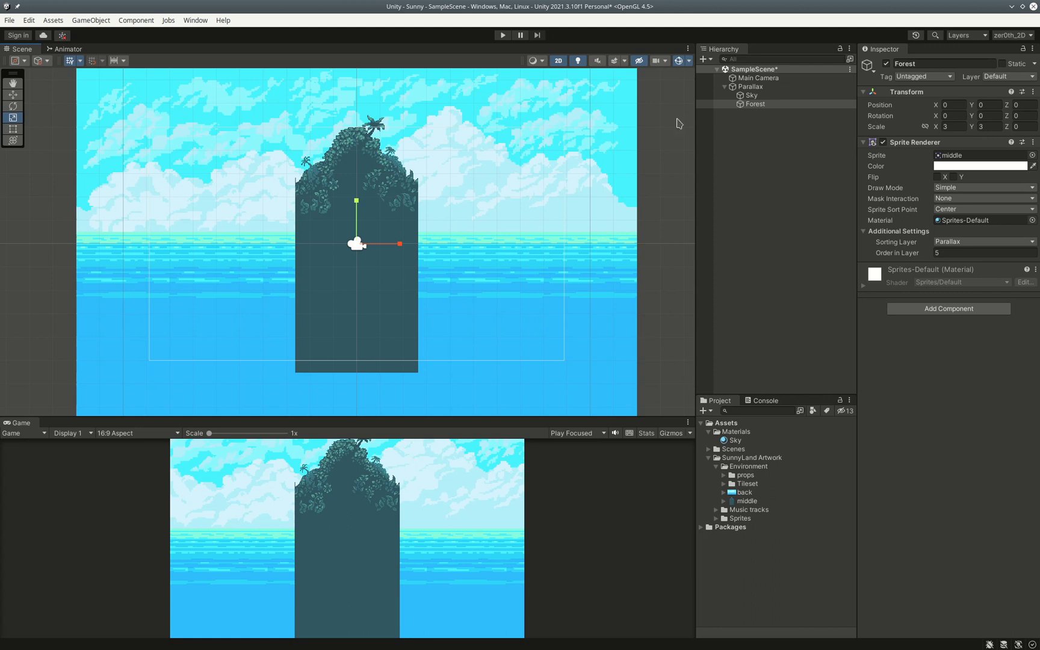
Duplicate the Forest object, place the copy beside it at X position 5.26, and delete the copy.
{"action": "left_click", "coordinate": [756, 105]}
{"action": "key", "text": "ctrl+d"}
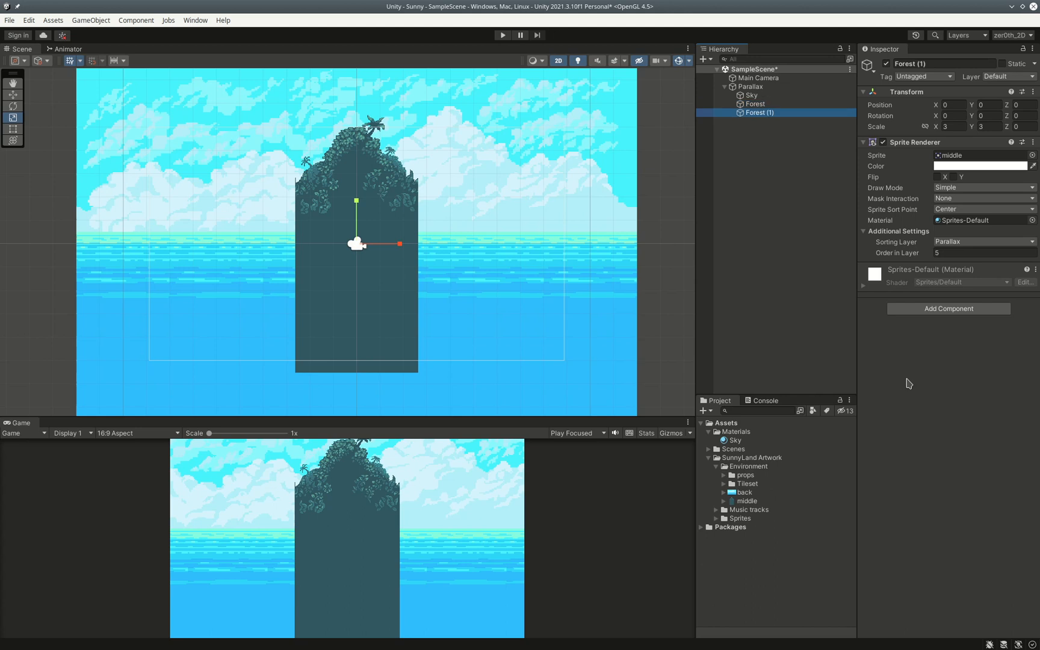
{"action": "key", "text": "w"}
{"action": "left_click_drag", "start_coordinate": [394, 244], "coordinate": [516, 257]}
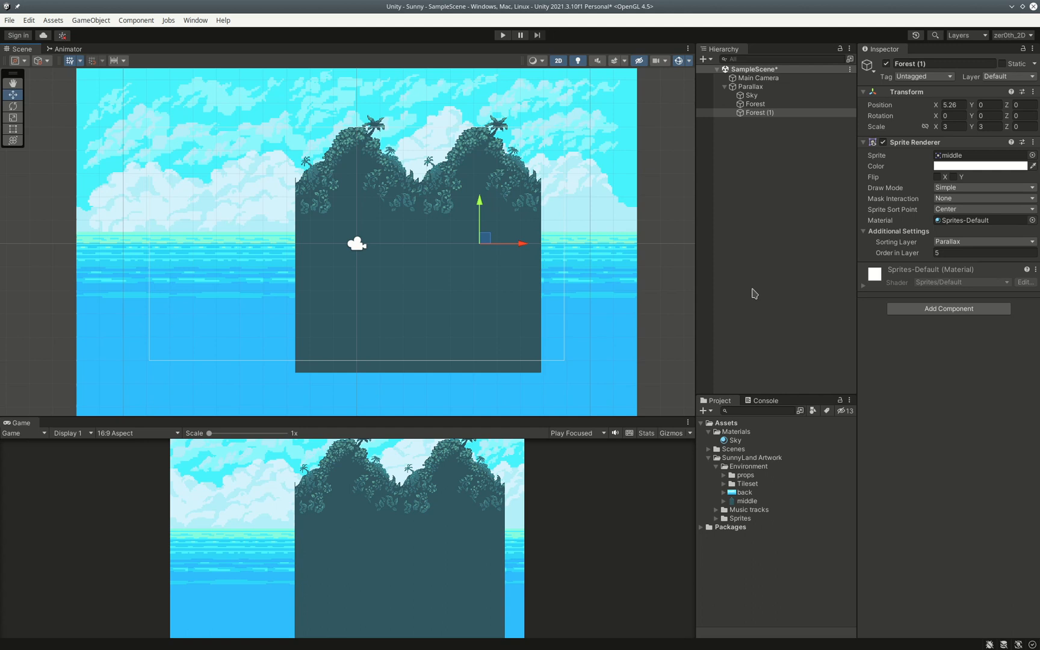
{"action": "left_click", "coordinate": [761, 113]}
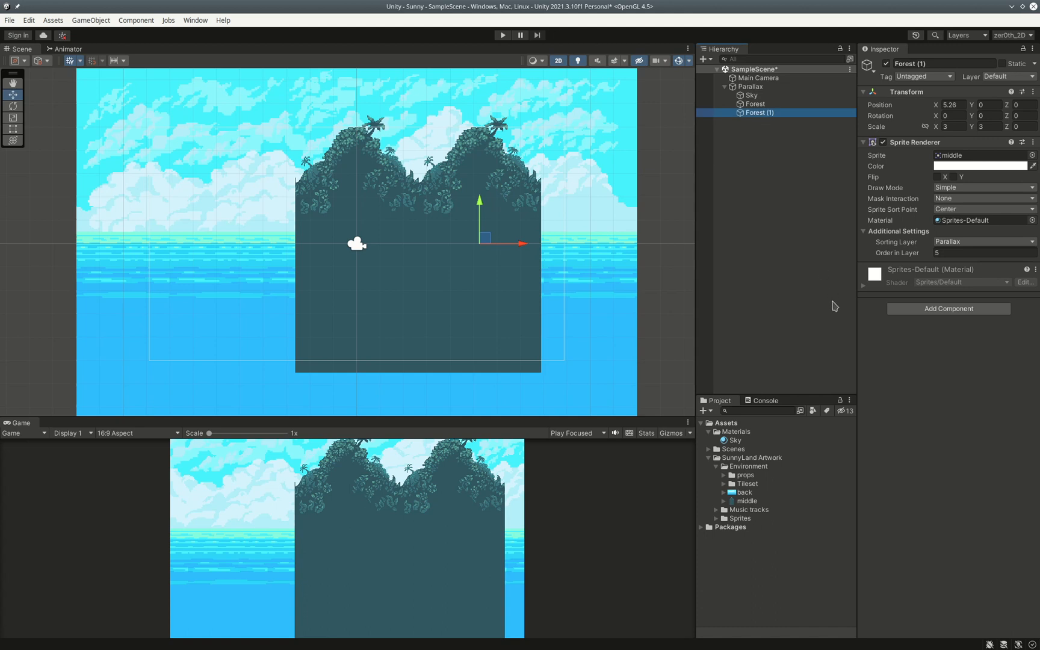
{"action": "key", "text": "Delete"}
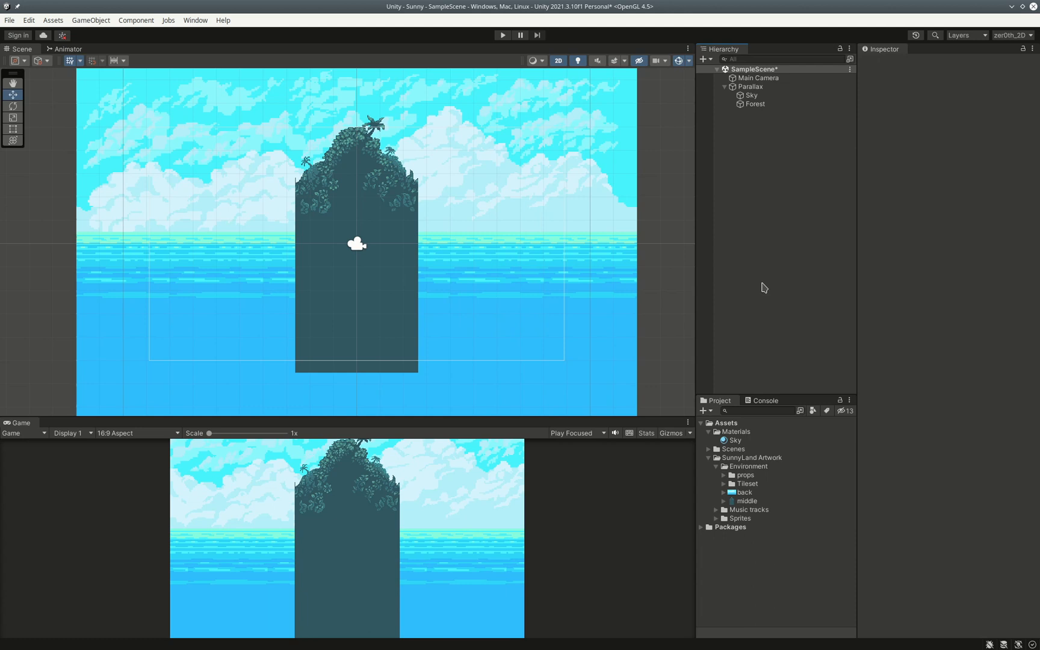
Set the draw mode of the Forest object's Sprite Renderer to Tiled.
{"action": "left_click", "coordinate": [762, 108]}
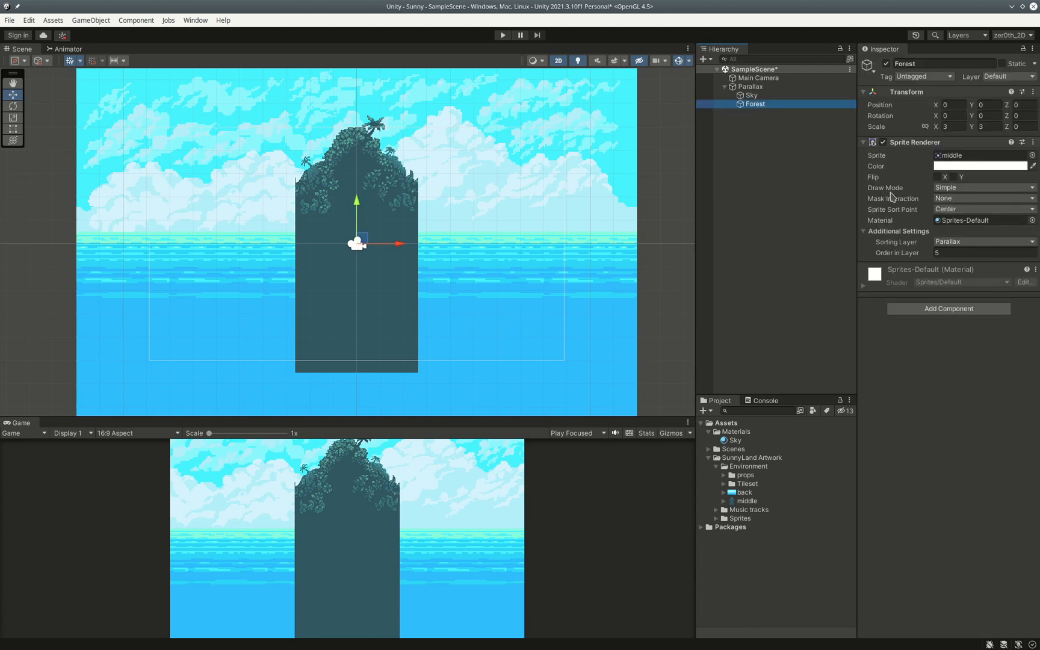
{"action": "left_click", "coordinate": [954, 189]}
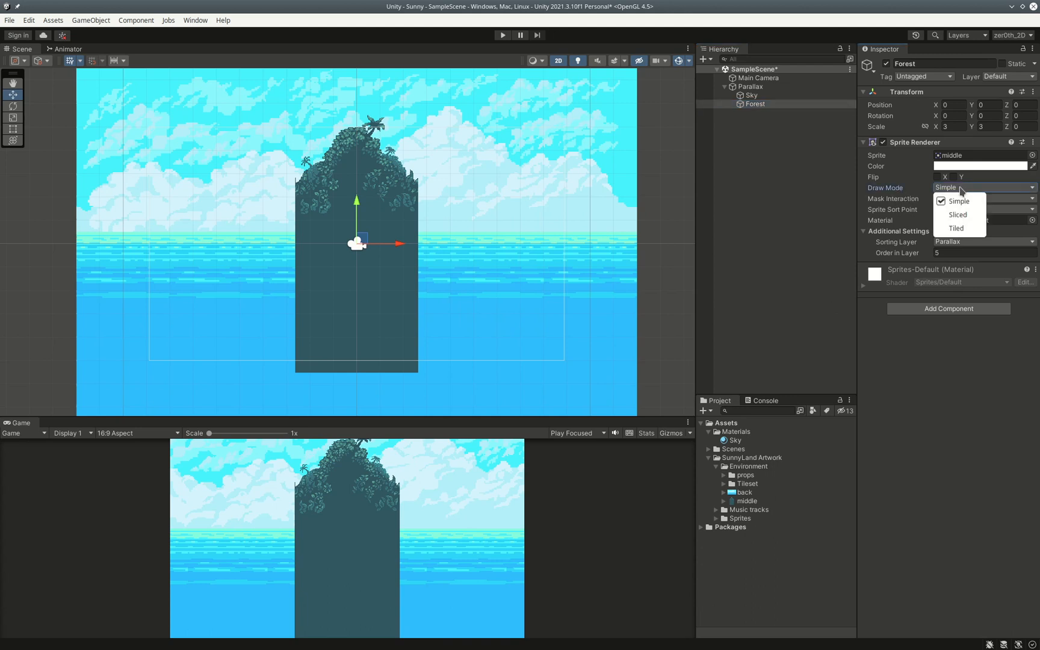
{"action": "left_click", "coordinate": [962, 235]}
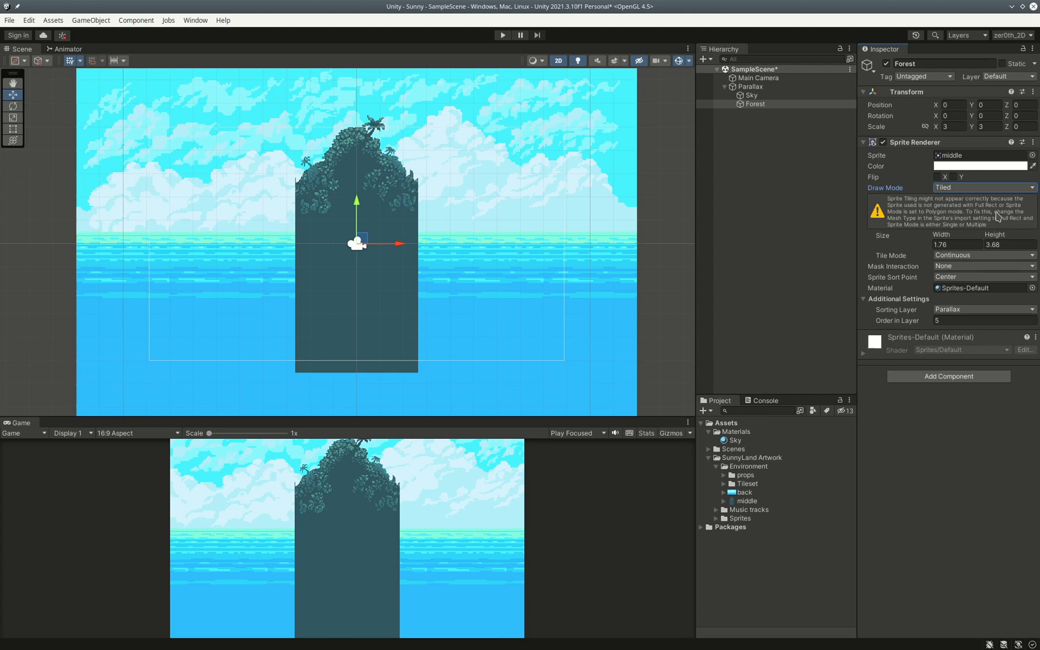
Set the middle texture's mesh type to Full Rect and its wrap mode to Repeat, and apply the import settings.
{"action": "left_click", "coordinate": [747, 501]}
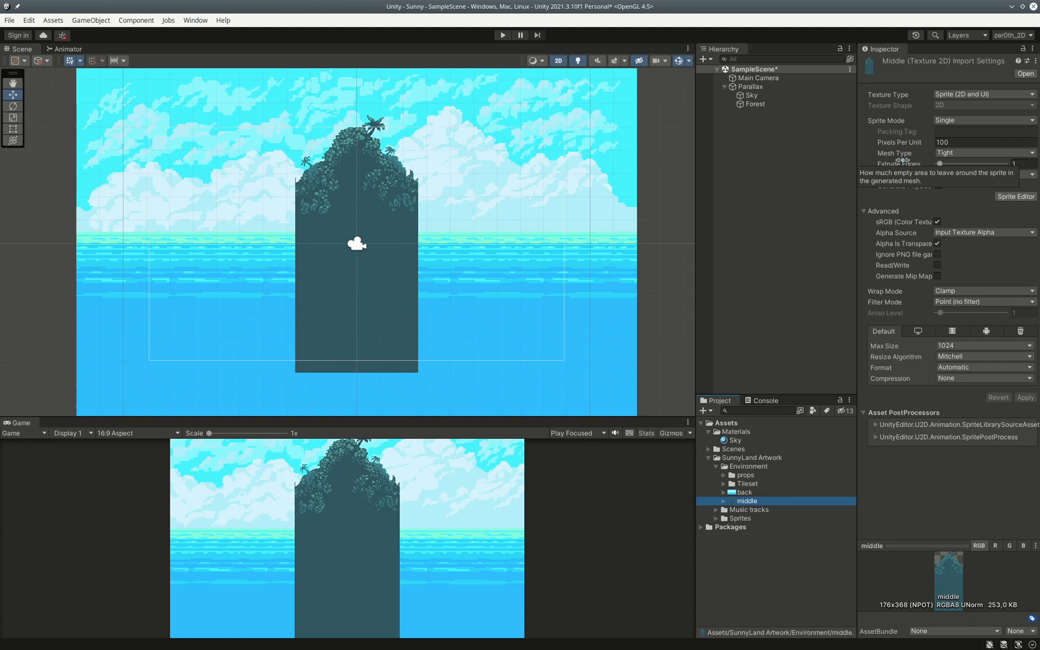
{"action": "left_click", "coordinate": [1033, 154]}
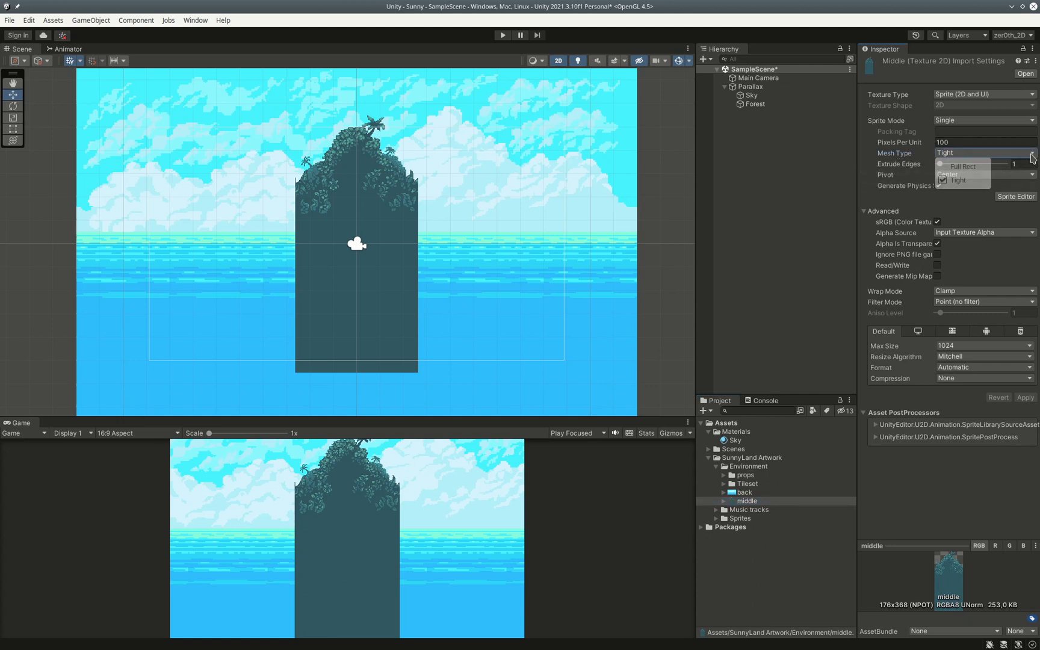
{"action": "left_click", "coordinate": [978, 167]}
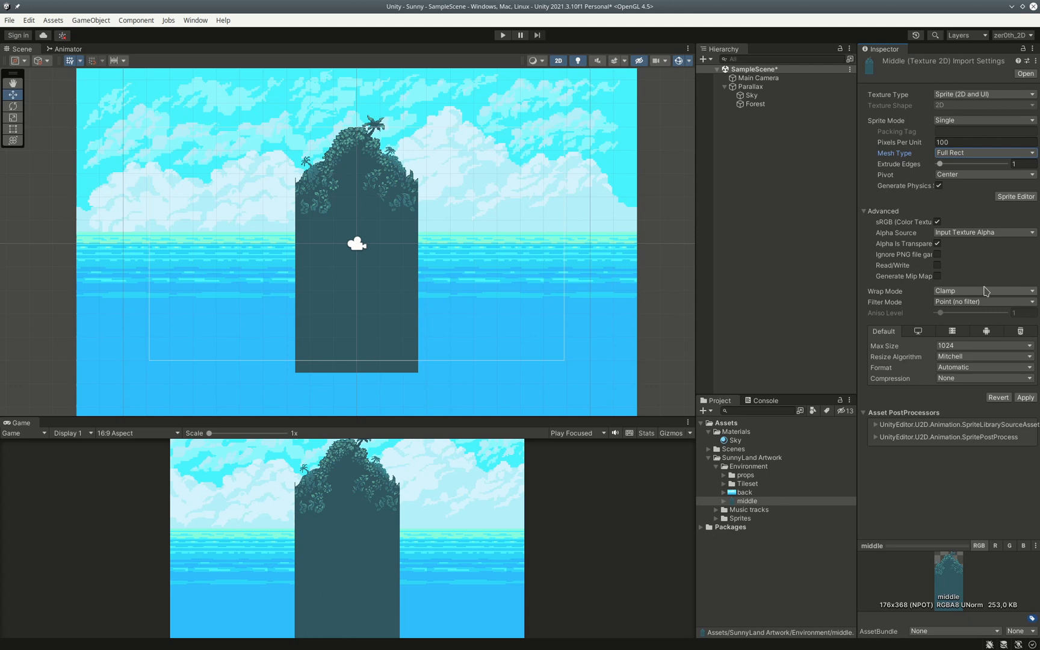
{"action": "left_click", "coordinate": [984, 293]}
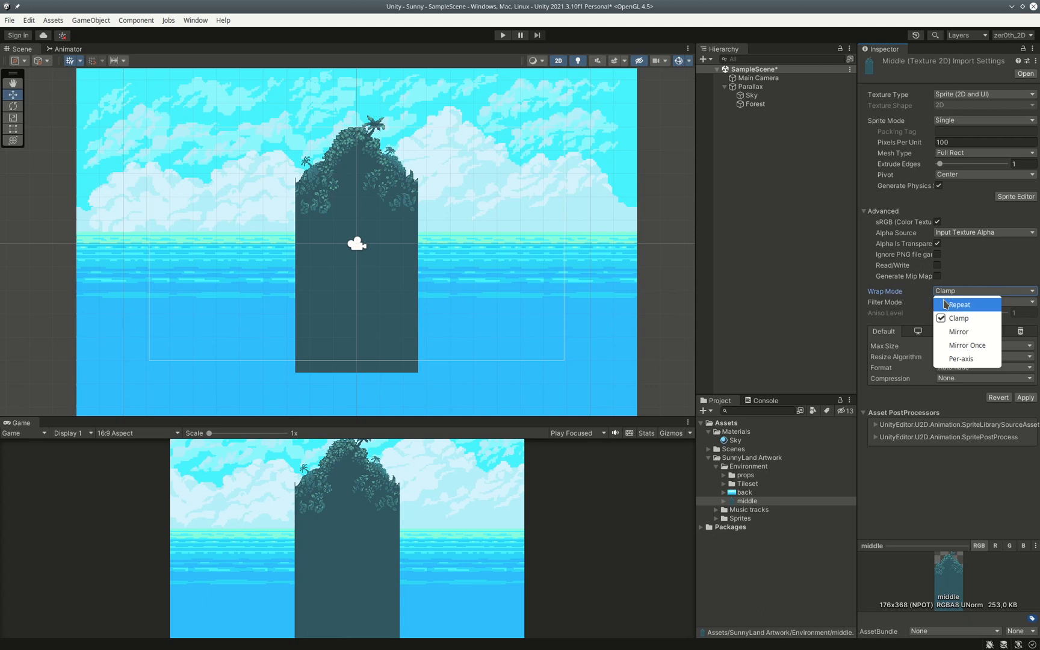
{"action": "left_click", "coordinate": [967, 305]}
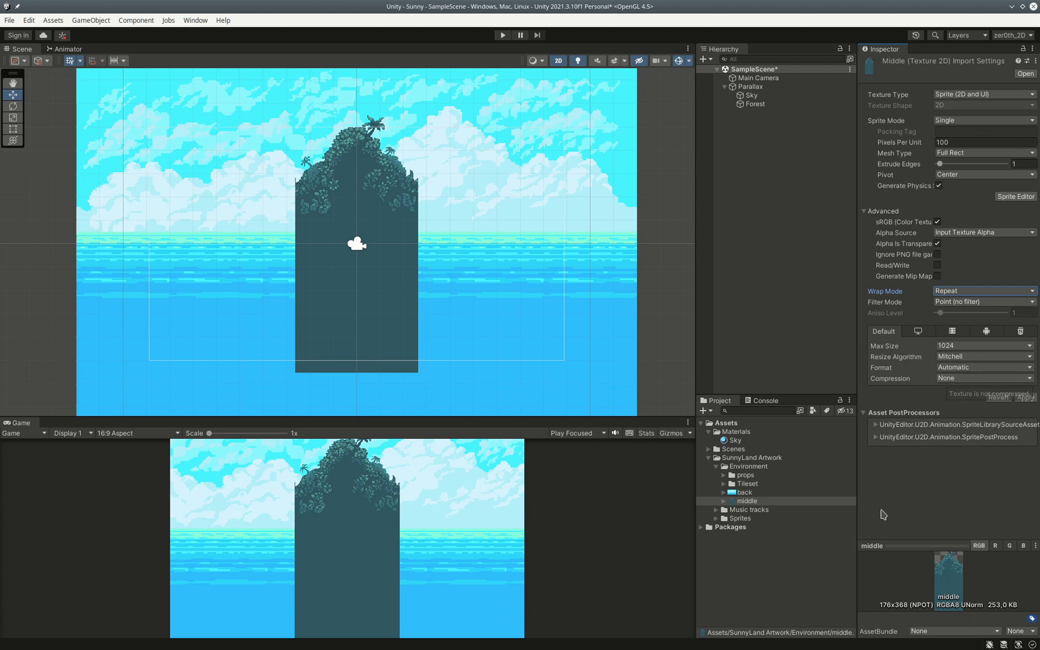
Try widening the Forest object's tiled sprite to a width of about 8.65, and undo it.
{"action": "left_click", "coordinate": [755, 104]}
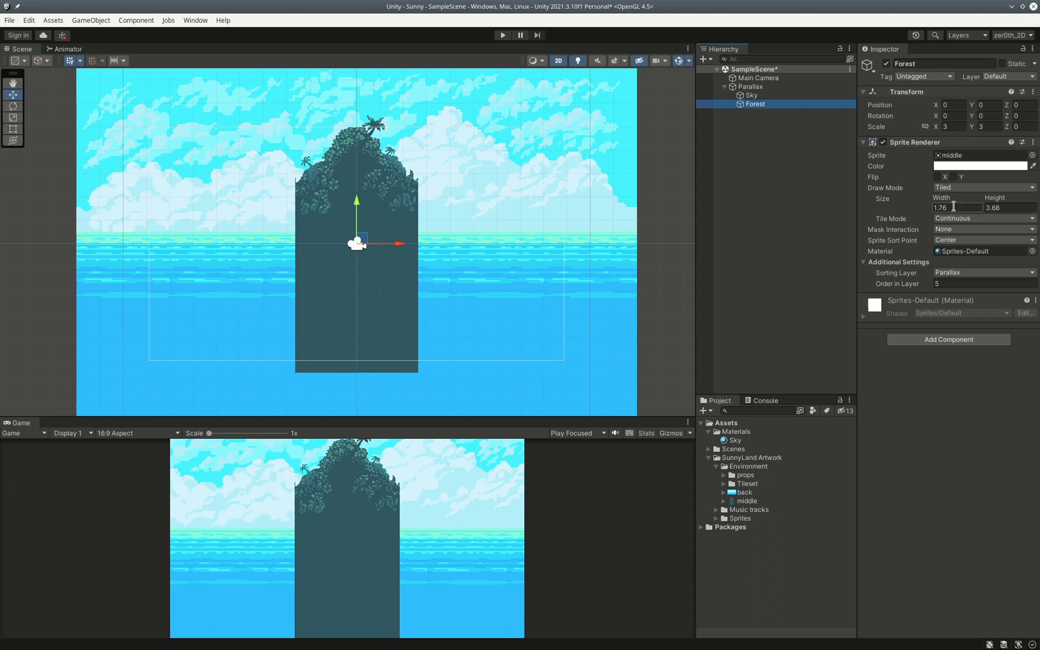
{"action": "left_click_drag", "start_coordinate": [953, 206], "coordinate": [991, 199]}
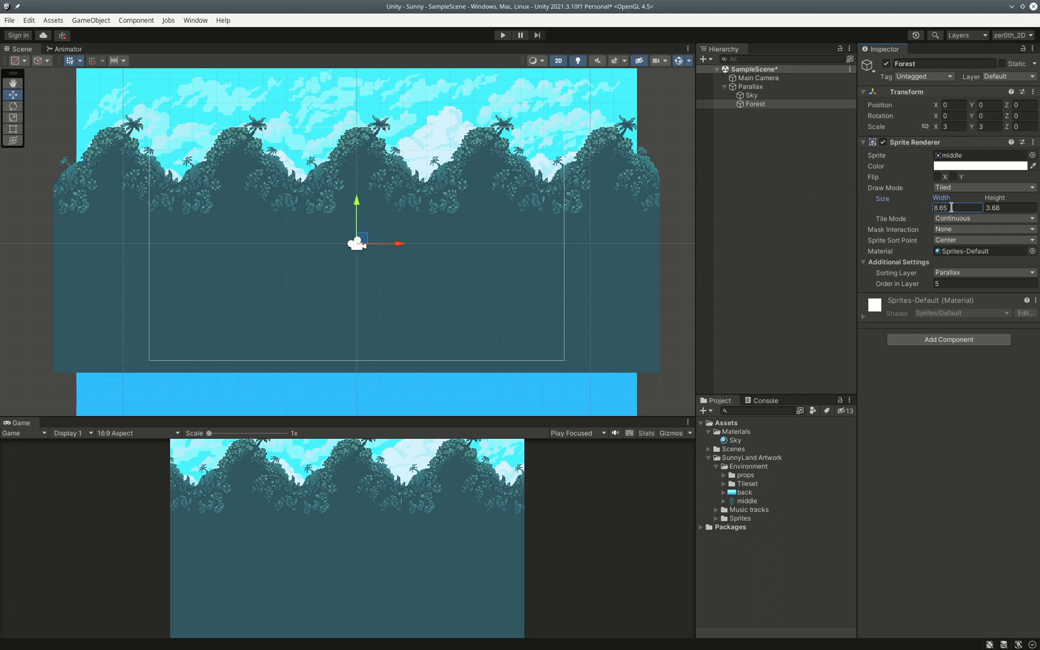
{"action": "key", "text": "ctrl+z"}
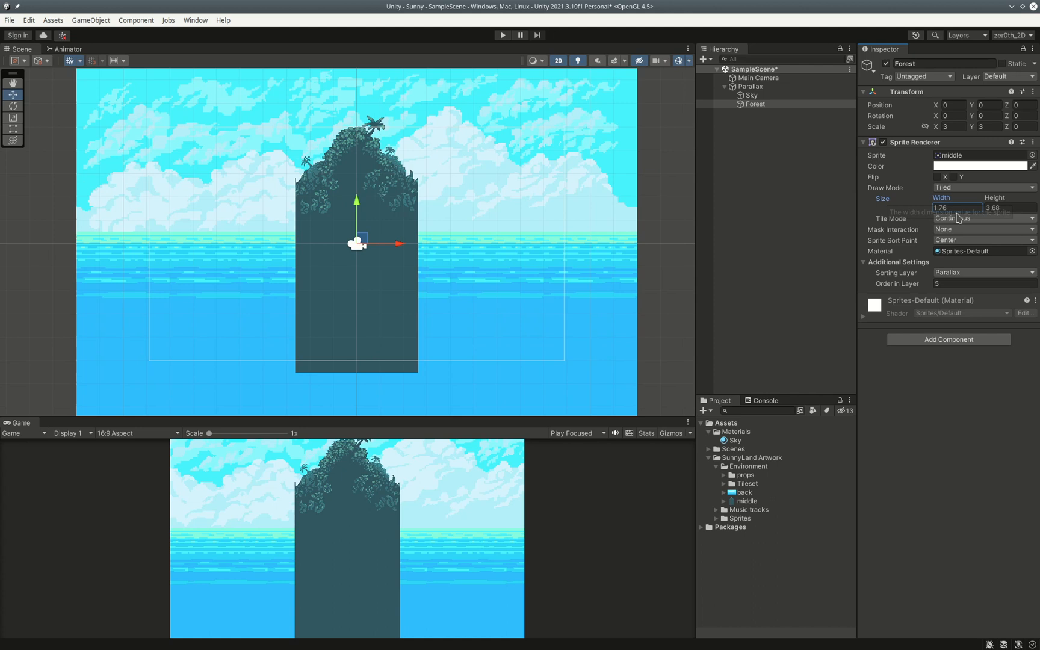
Calculate 1.76 × 6 in KCalc and set the Forest sprite's tiled width to 10.56.
{"action": "left_click", "coordinate": [954, 208]}
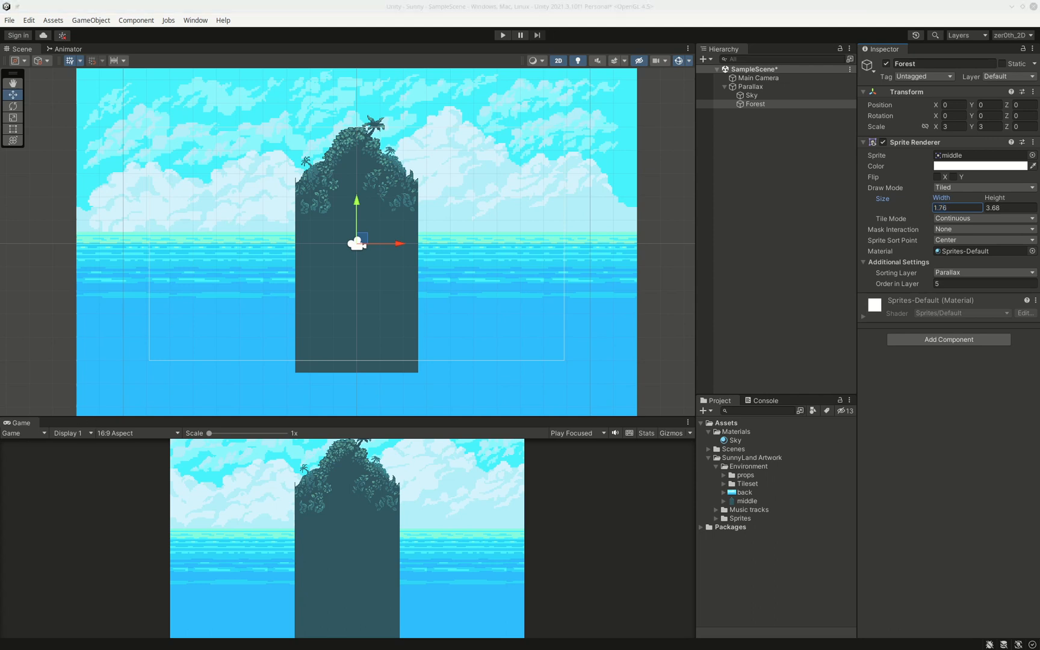
{"action": "type", "text": "176"}
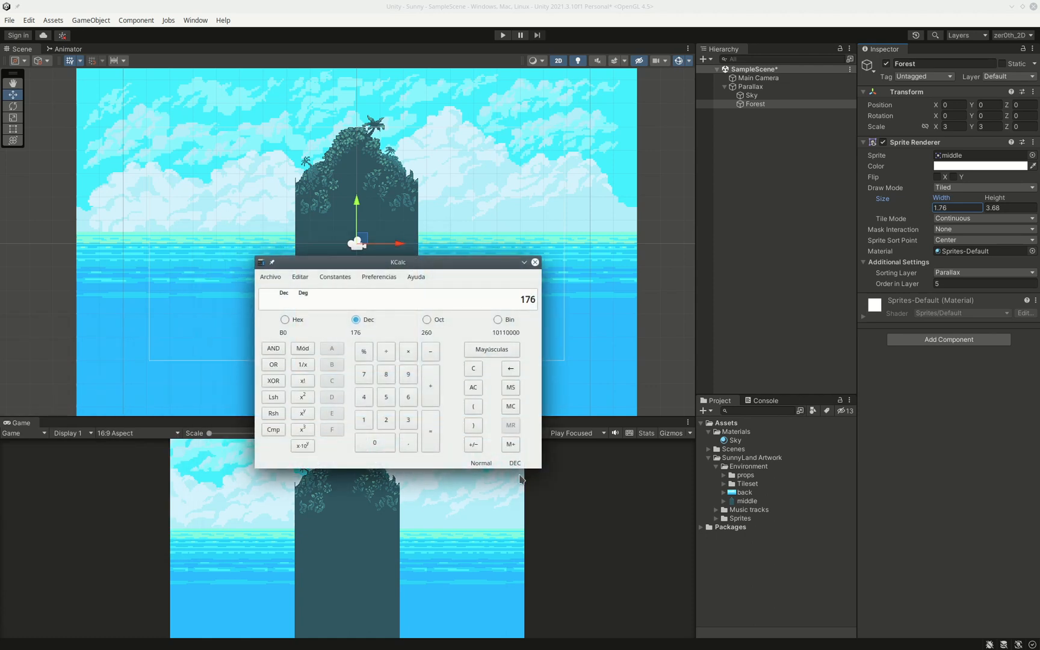
{"action": "type", "text": "6.76*"}
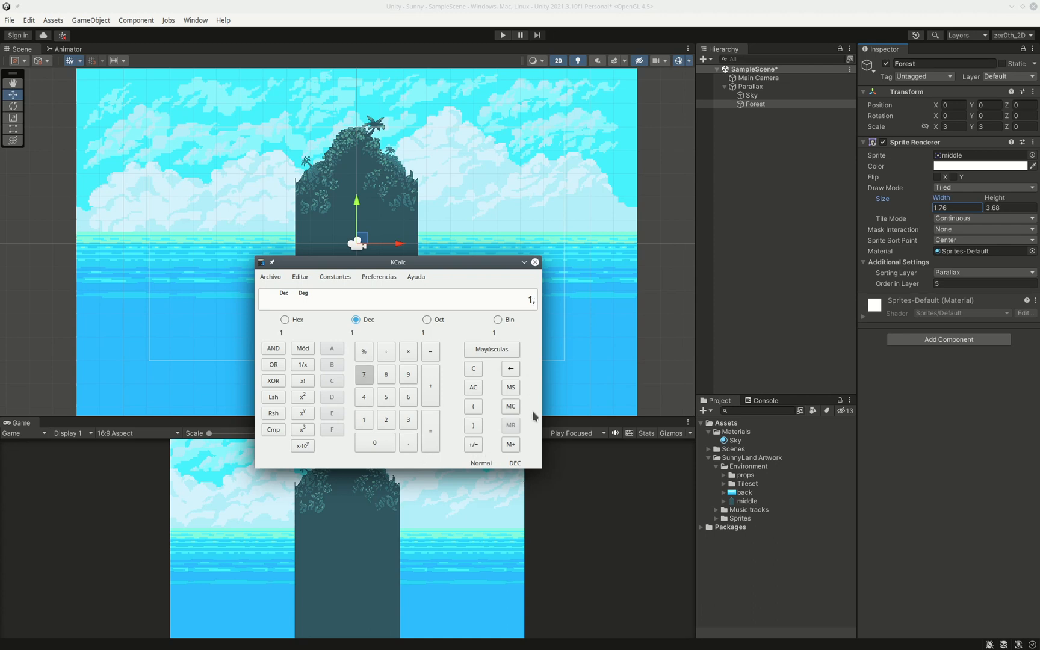
{"action": "key", "text": "Return"}
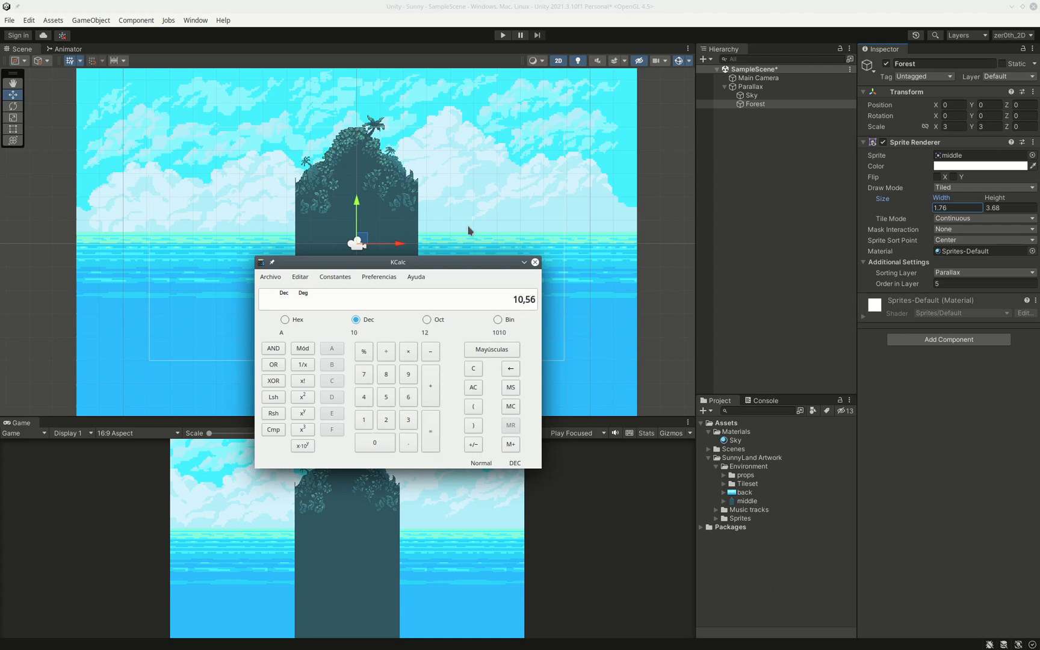
{"action": "left_click", "coordinate": [524, 263]}
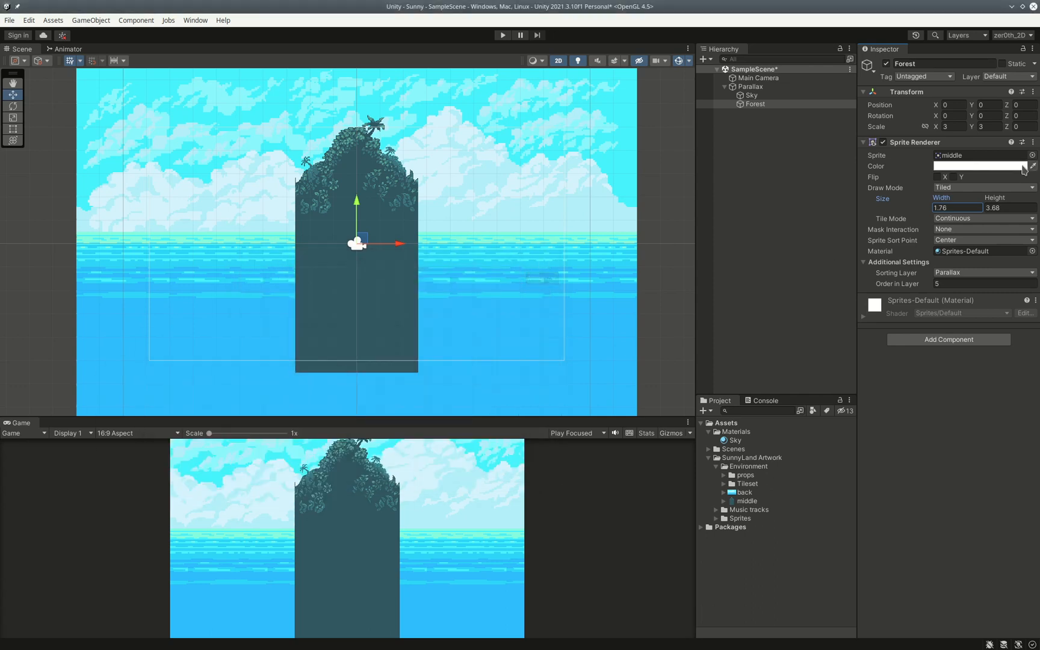
{"action": "type", "text": "10"}
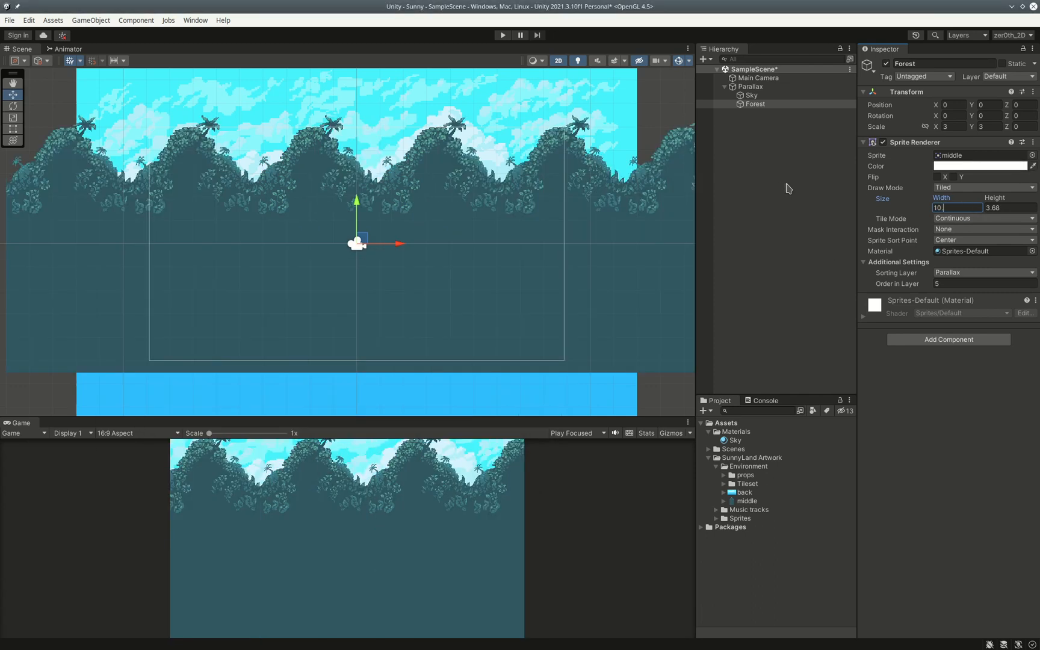
{"action": "type", "text": ".56"}
Calculate 1.76 × 5 in KCalc and set the Forest sprite's tiled width to 8.8.
{"action": "mouse_move", "coordinate": [40, 645]}
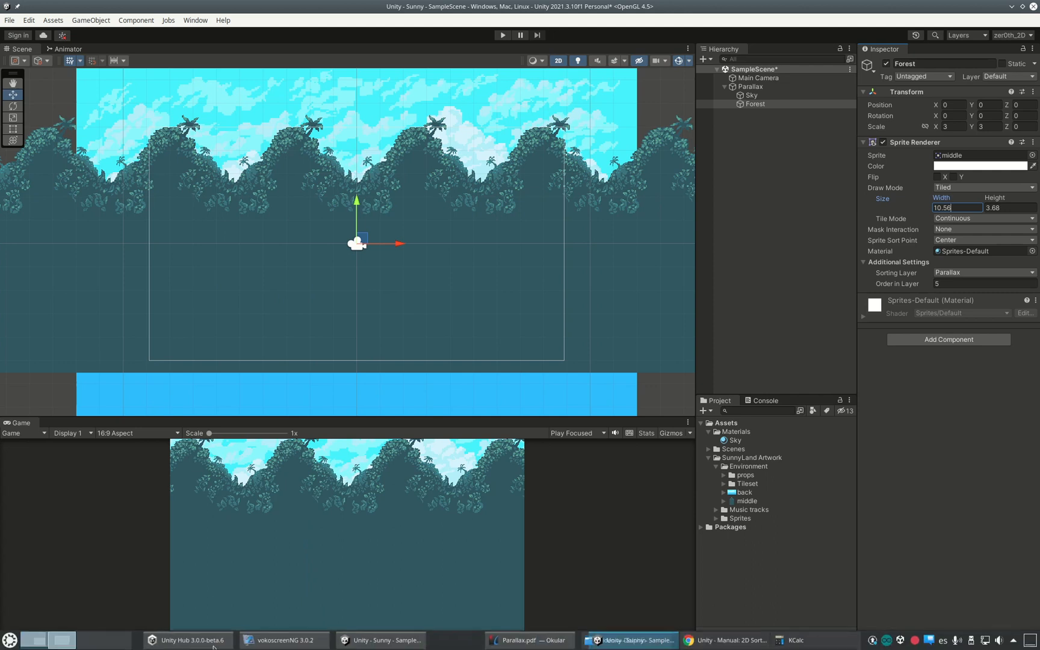
{"action": "left_click", "coordinate": [789, 639]}
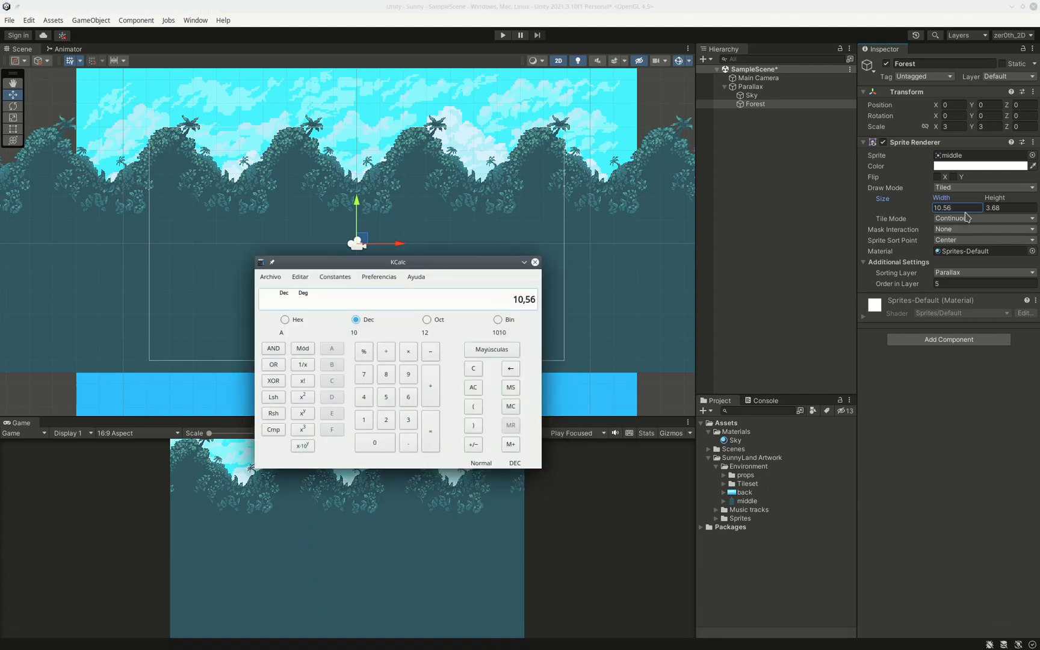
{"action": "left_click", "coordinate": [956, 201]}
{"action": "left_click_drag", "start_coordinate": [956, 200], "coordinate": [939, 200]}
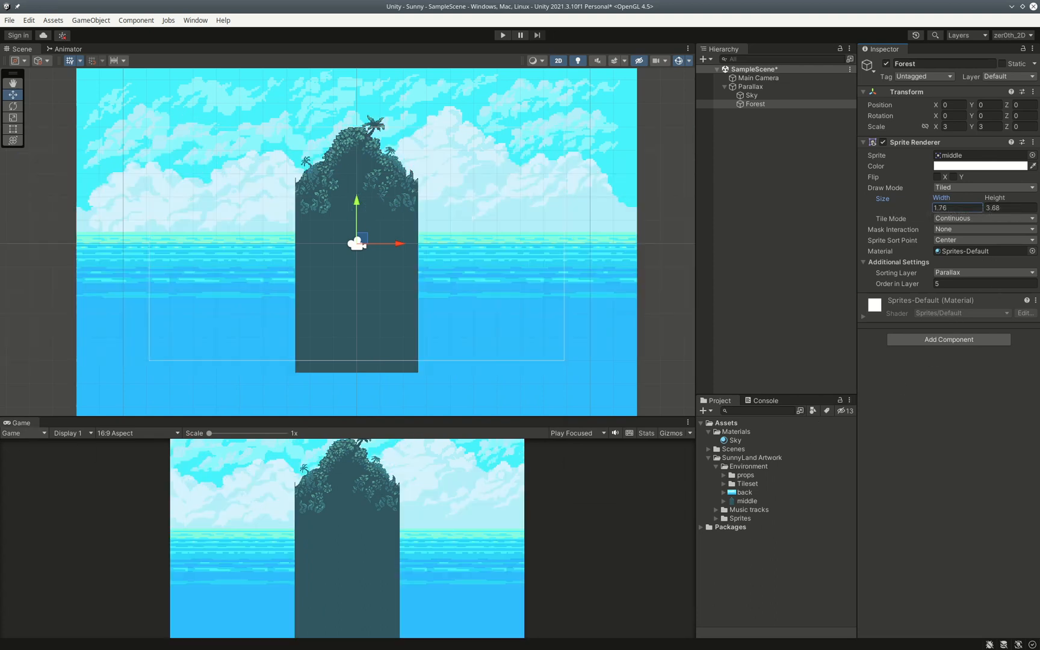
{"action": "key", "text": "alt+Tab"}
{"action": "type", "text": "1.765"}
{"action": "key", "text": "BackSpace"}
{"action": "type", "text": "*5"}
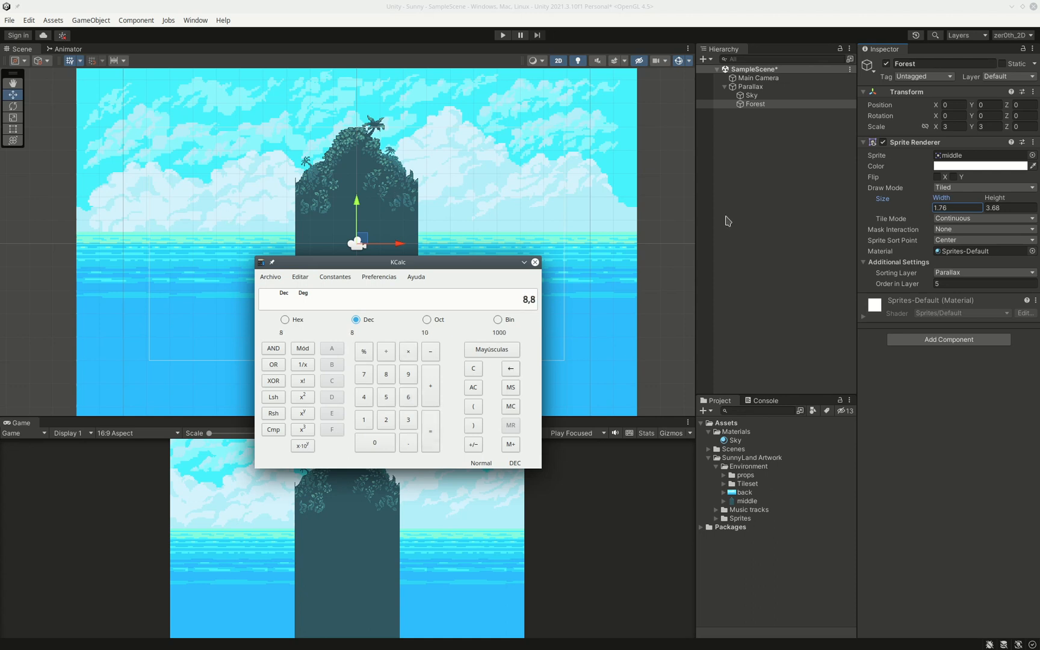
{"action": "key", "text": "alt+Tab"}
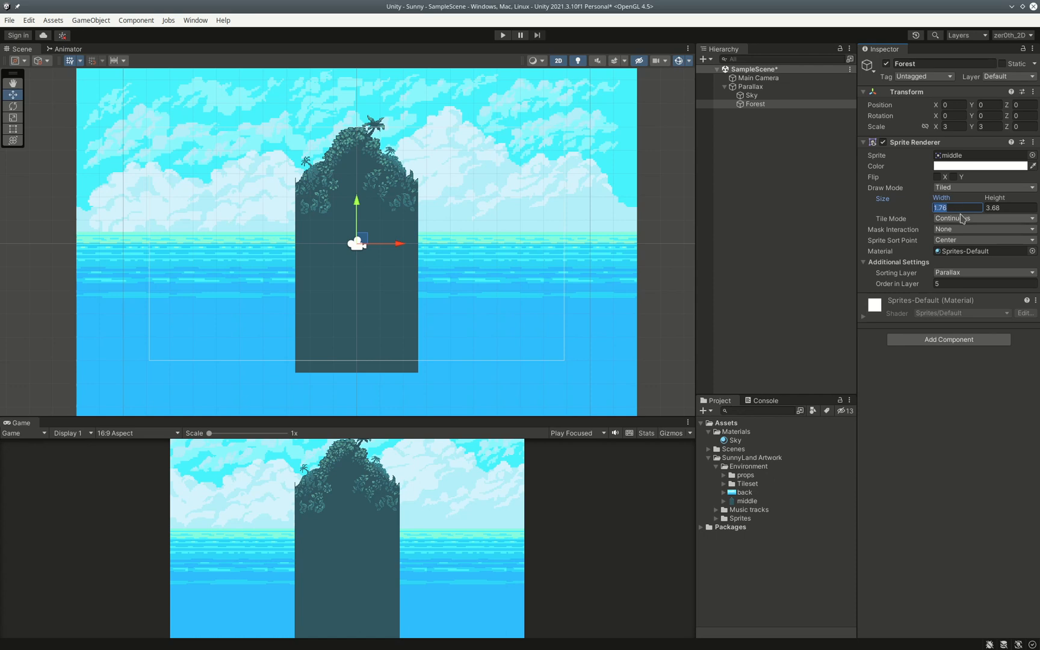
{"action": "type", "text": "8.8"}
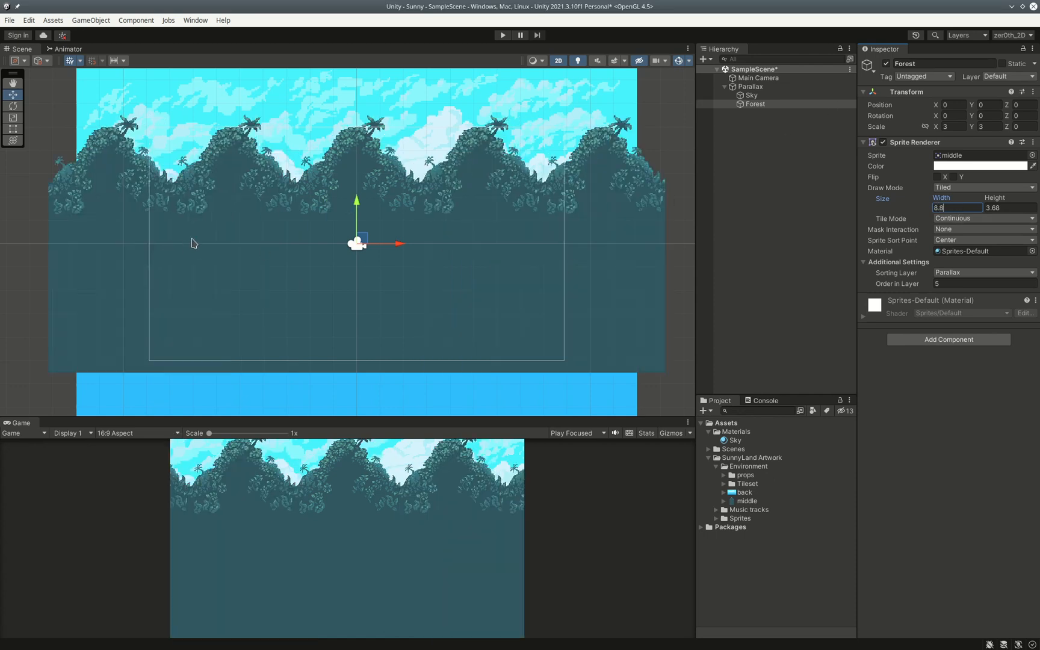
Move the Forest object down to a Y position of about -3.8.
{"action": "left_click_drag", "start_coordinate": [355, 203], "coordinate": [371, 306]}
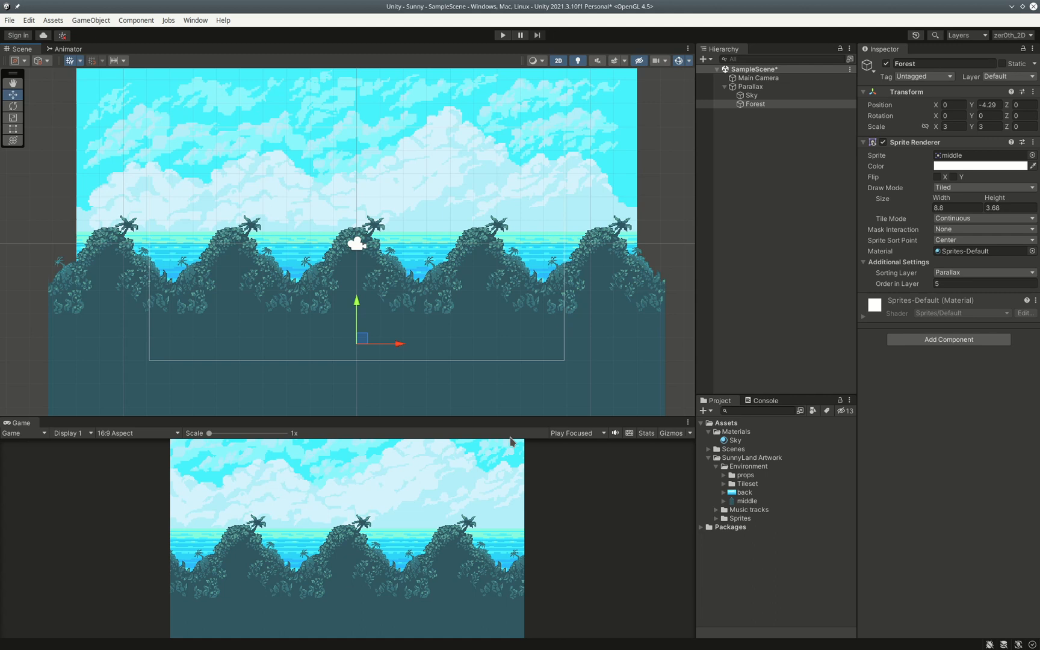
{"action": "left_click_drag", "start_coordinate": [357, 310], "coordinate": [358, 298]}
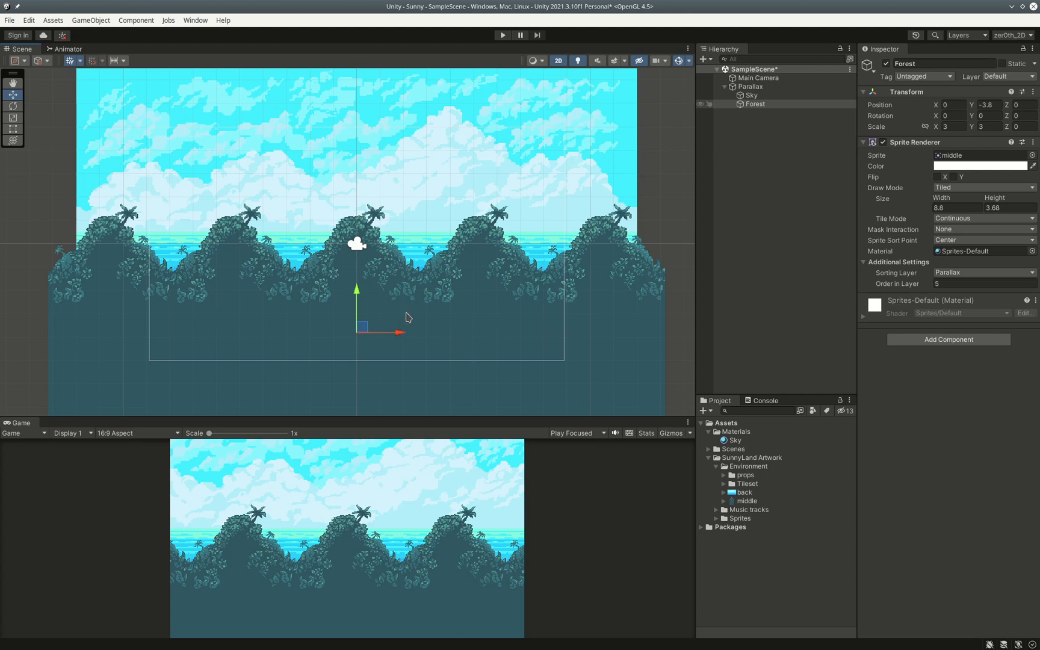
Create a material named Forest in the Materials folder and set its shader to Unlit/Transparent.
{"action": "left_click", "coordinate": [737, 433]}
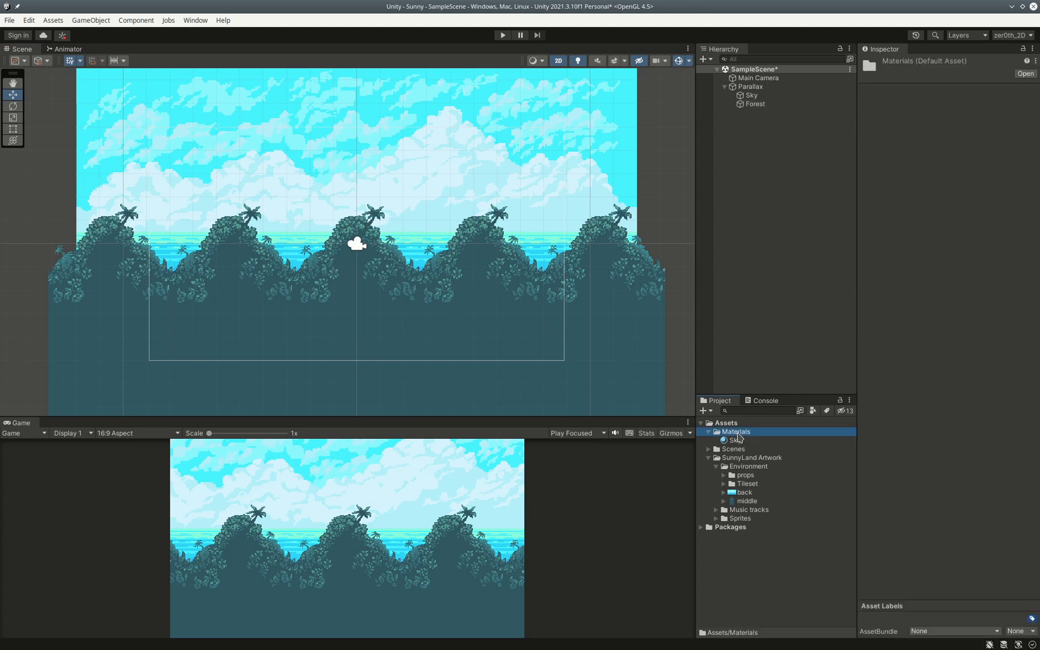
{"action": "right_click", "coordinate": [738, 433]}
{"action": "mouse_move", "coordinate": [846, 150]}
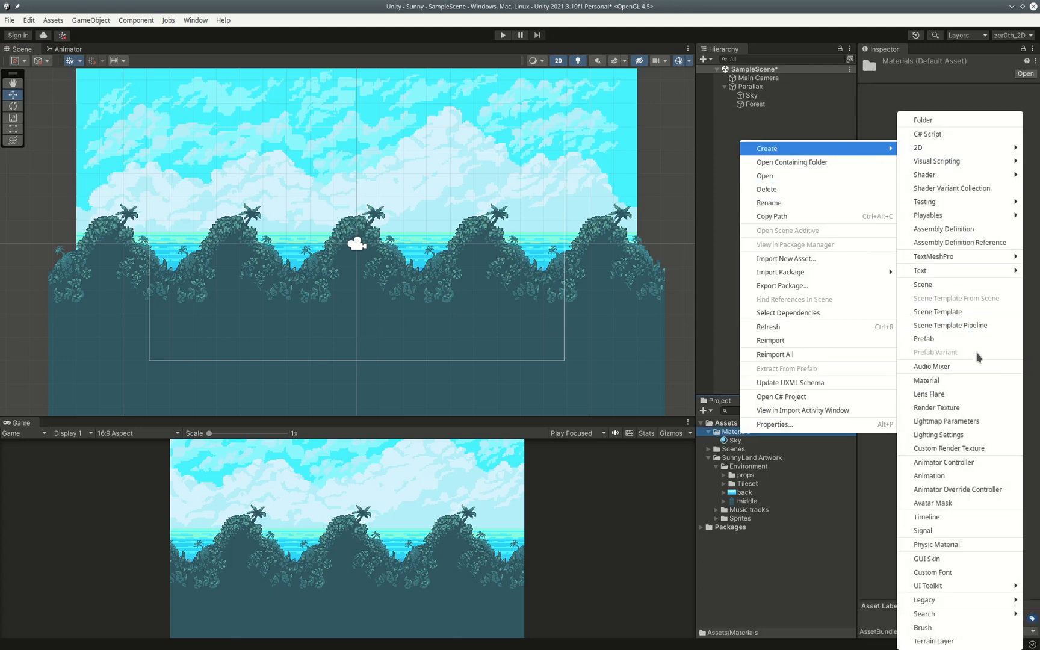
{"action": "left_click", "coordinate": [976, 380]}
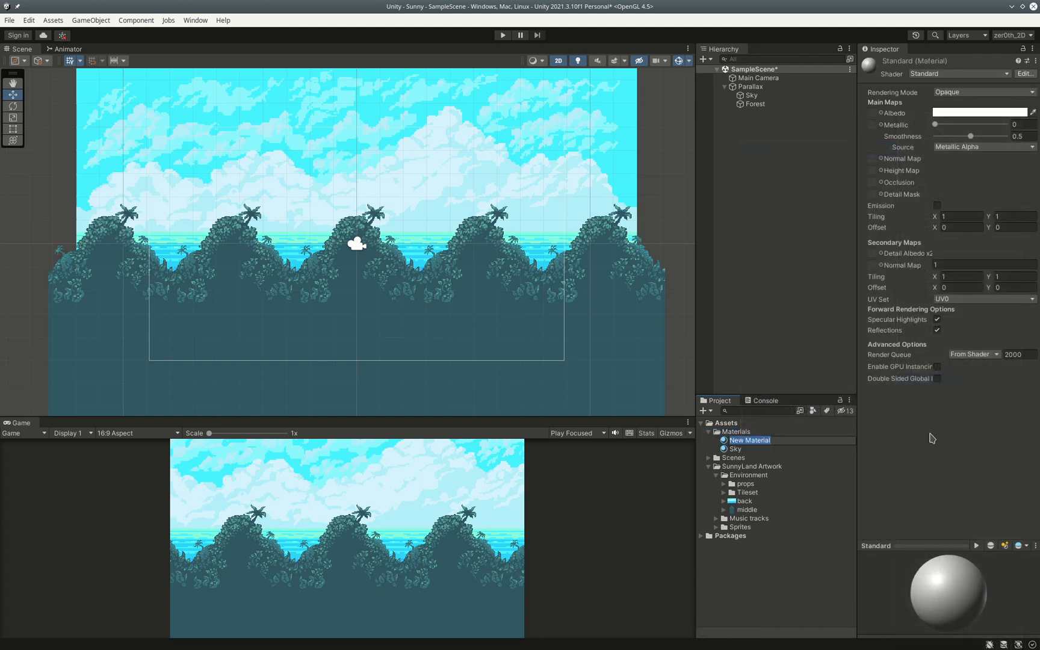
{"action": "type", "text": "Forest"}
{"action": "key", "text": "Return"}
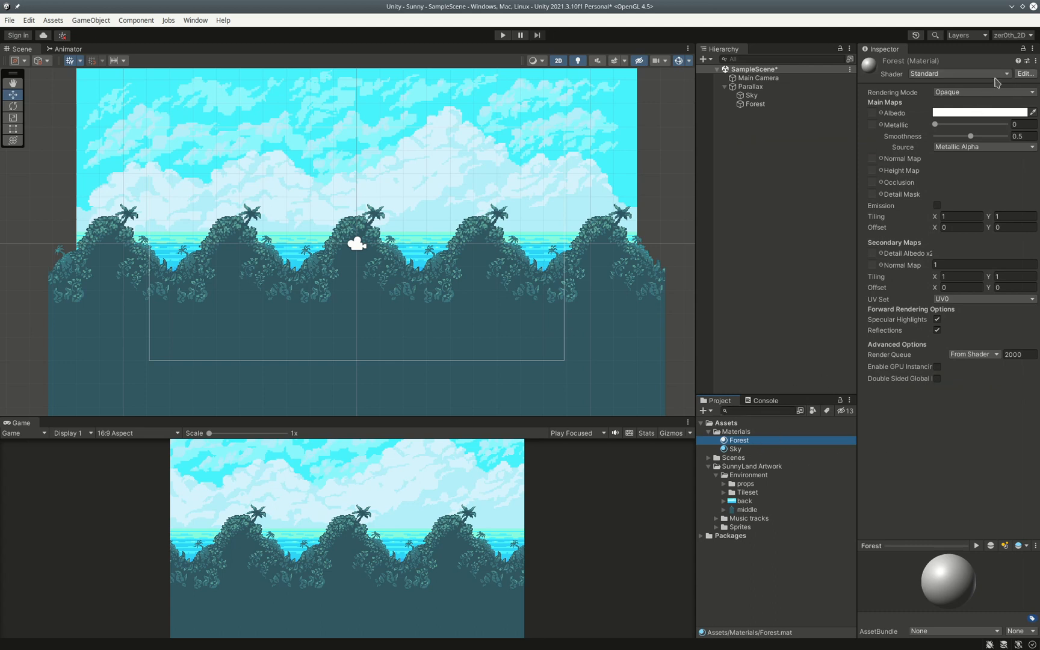
{"action": "left_click", "coordinate": [1006, 72]}
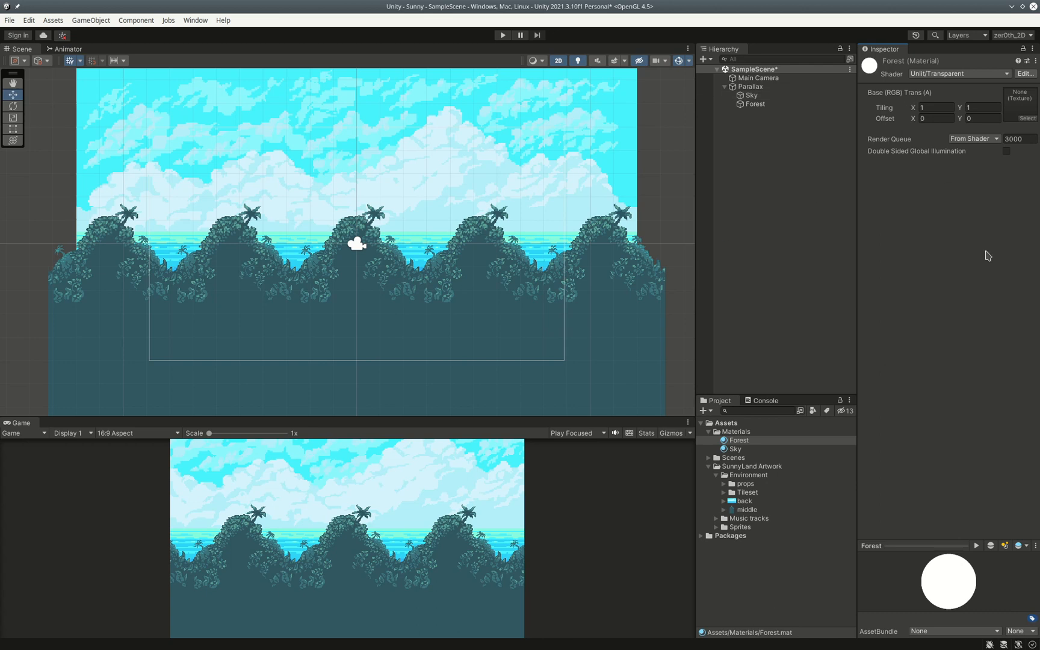
Assign the Forest material to the Forest object's Sprite Renderer.
{"action": "left_click", "coordinate": [760, 104]}
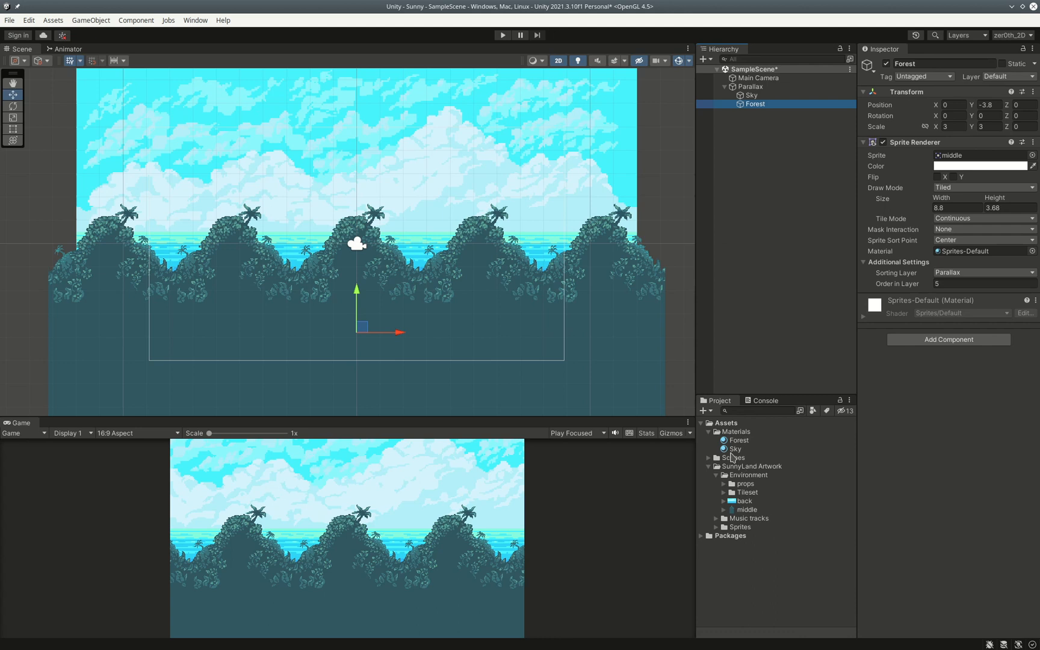
{"action": "left_click_drag", "start_coordinate": [735, 448], "coordinate": [985, 256]}
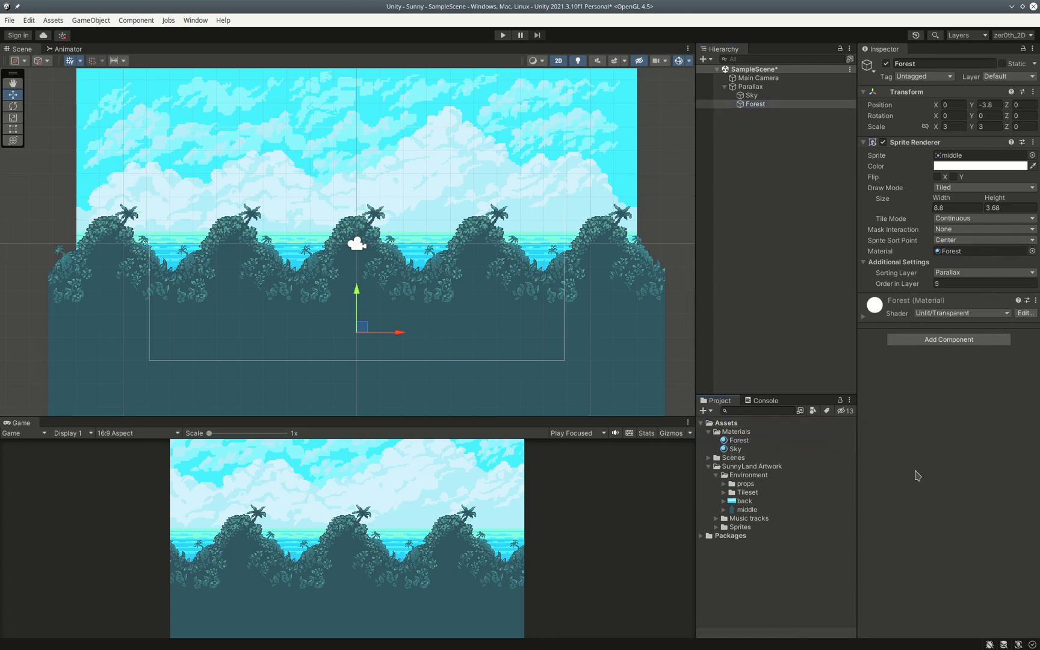
Shift the Forest material's texture offset to about -0.56 in X and enlarge the Game view.
{"action": "left_click", "coordinate": [863, 316]}
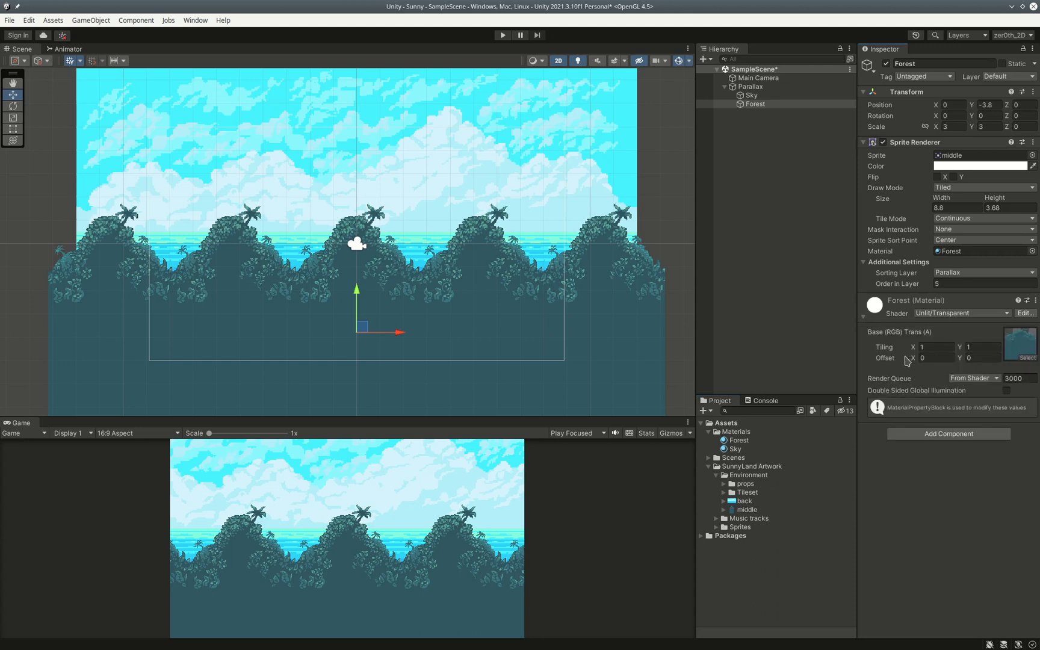
{"action": "left_click_drag", "start_coordinate": [917, 358], "coordinate": [910, 354]}
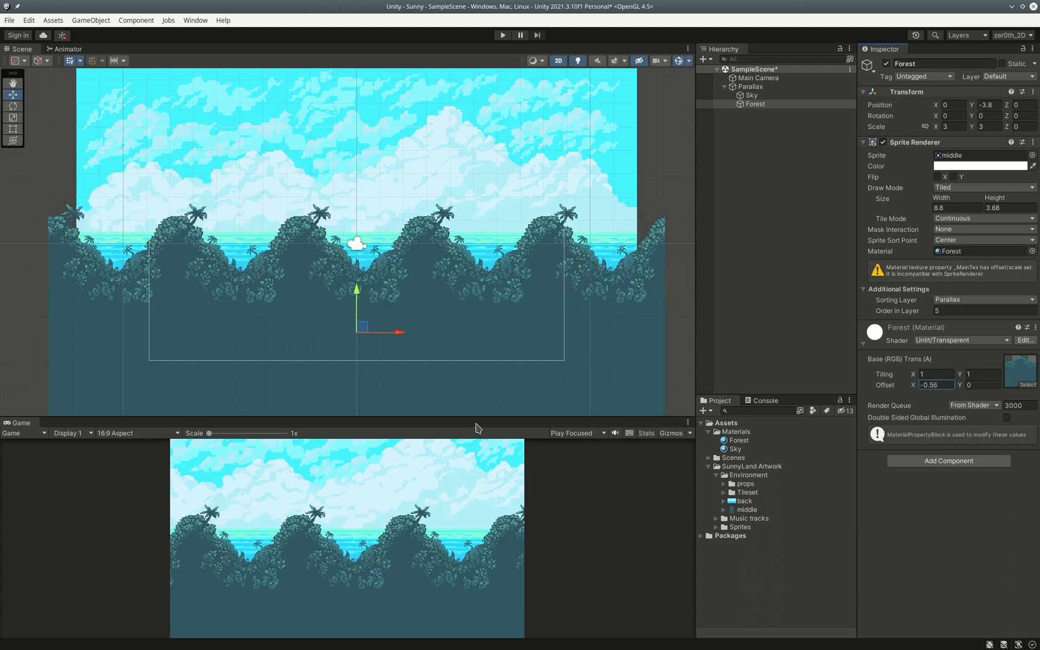
{"action": "left_click_drag", "start_coordinate": [490, 413], "coordinate": [500, 319]}
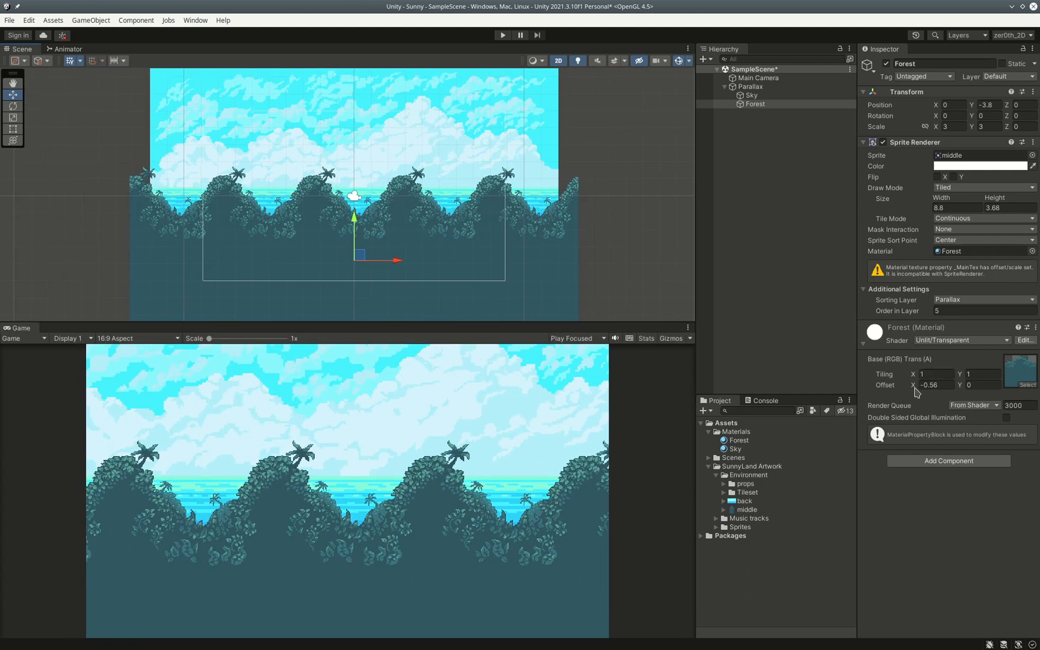
Set the Forest material's texture offset X to 0.
{"action": "left_click_drag", "start_coordinate": [912, 385], "coordinate": [934, 399]}
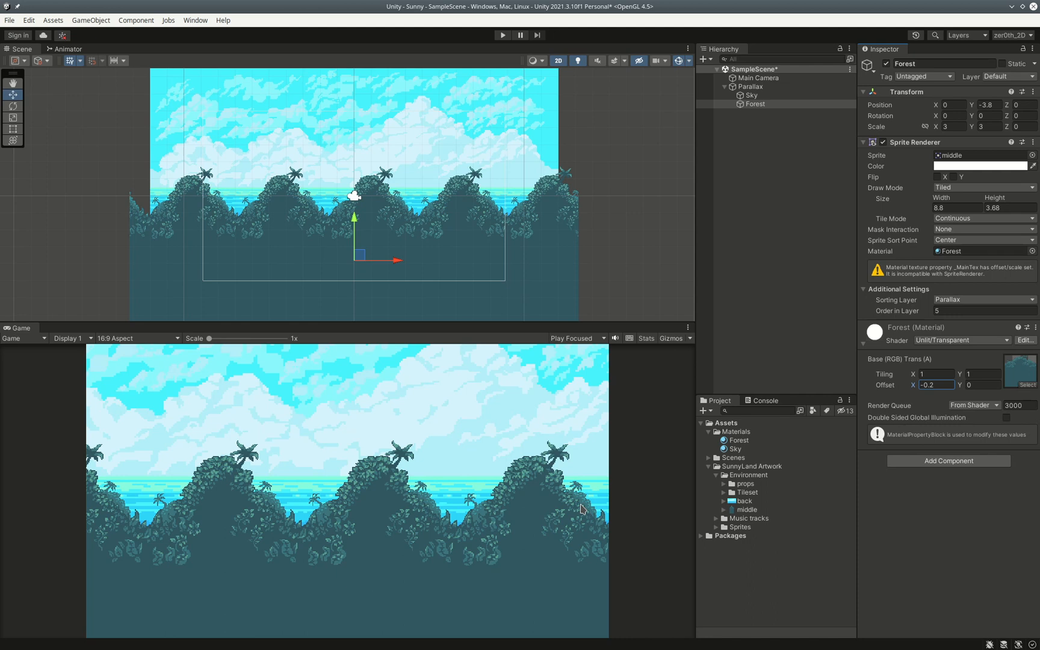
{"action": "left_click", "coordinate": [945, 385]}
{"action": "type", "text": "0"}
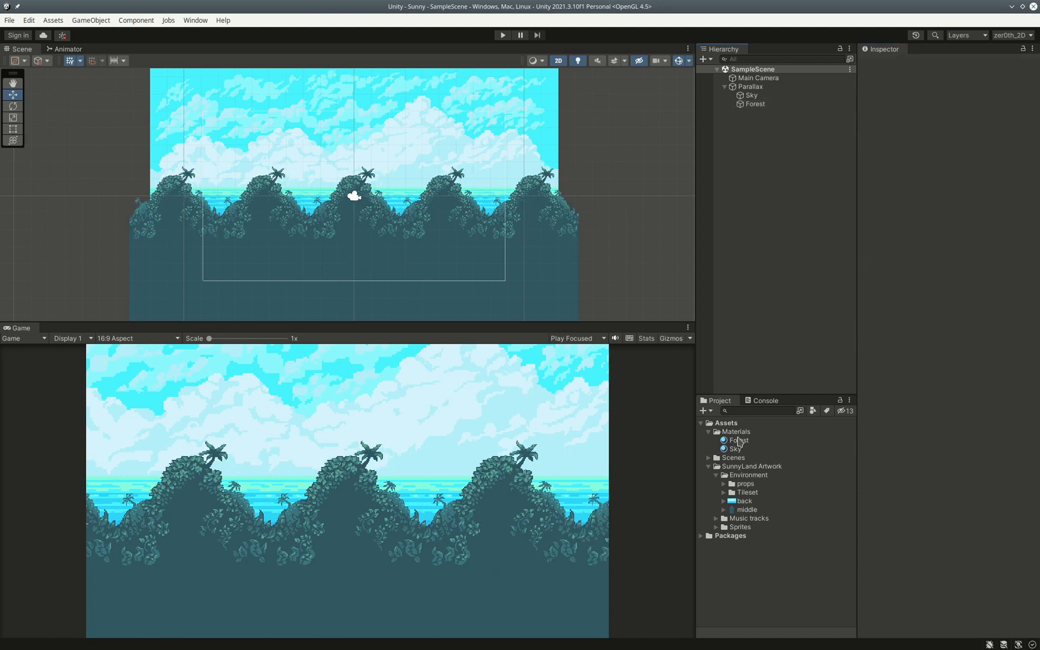
{"action": "right_click", "coordinate": [735, 426]}
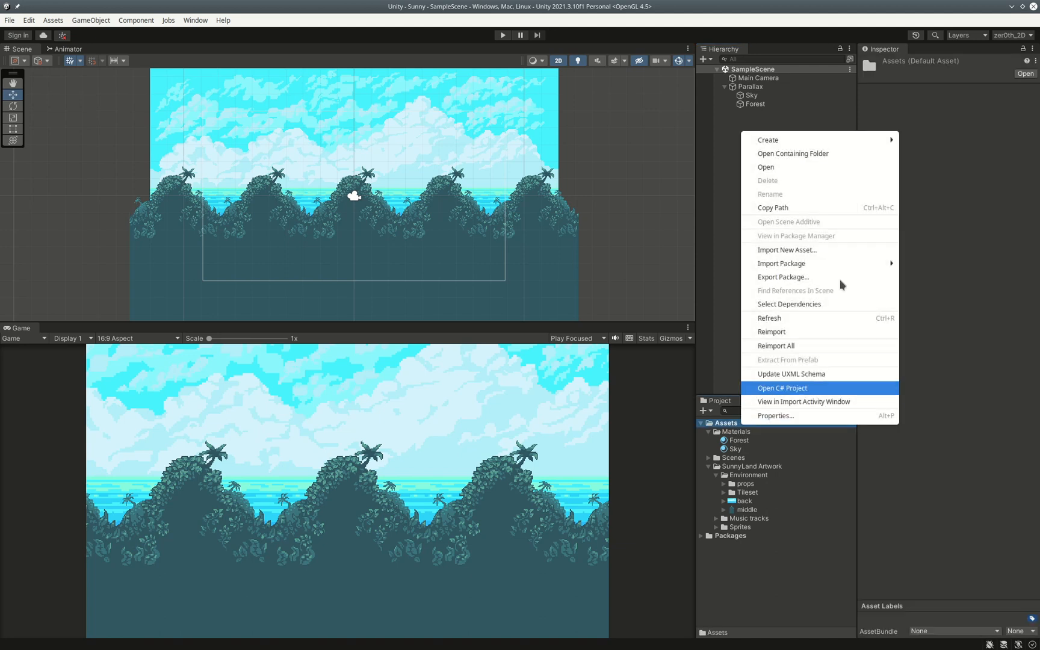
{"action": "mouse_move", "coordinate": [867, 139]}
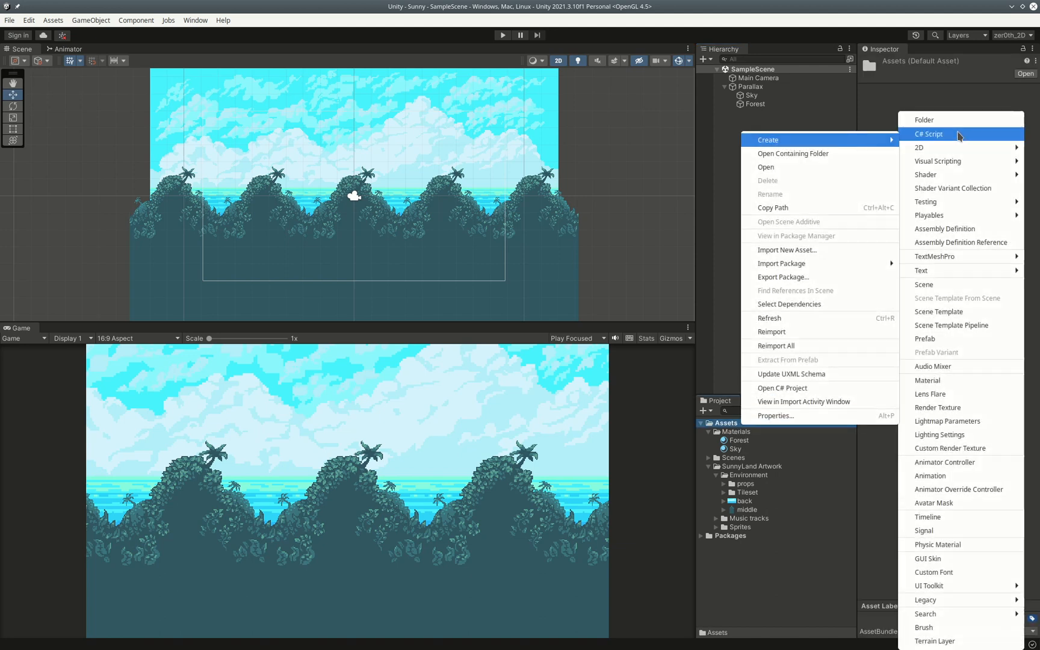
{"action": "left_click", "coordinate": [958, 133]}
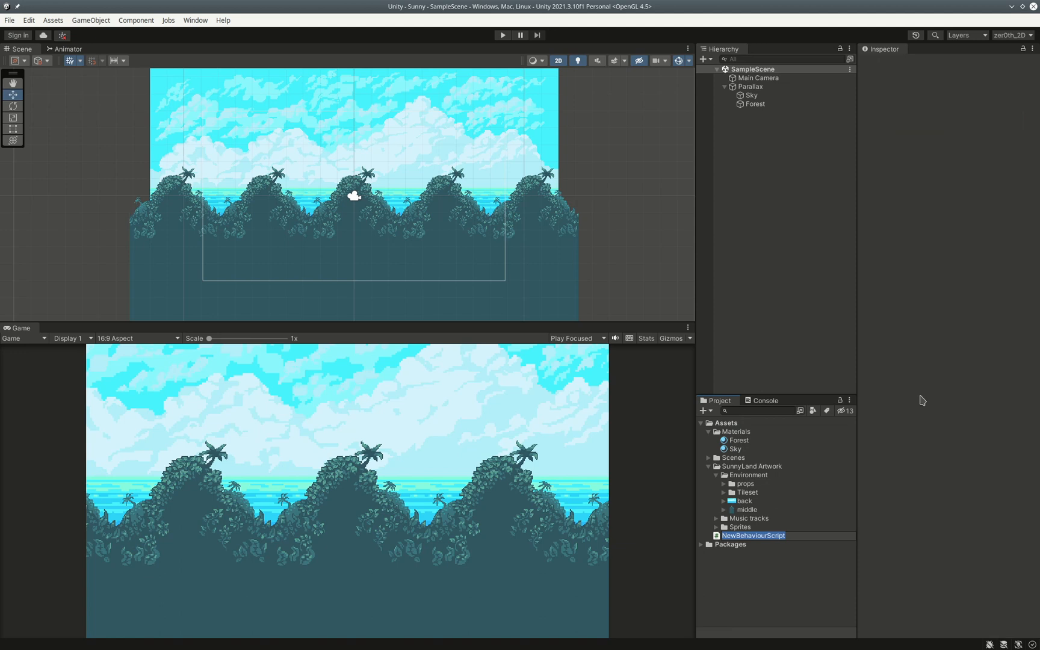
{"action": "key", "text": "Escape"}
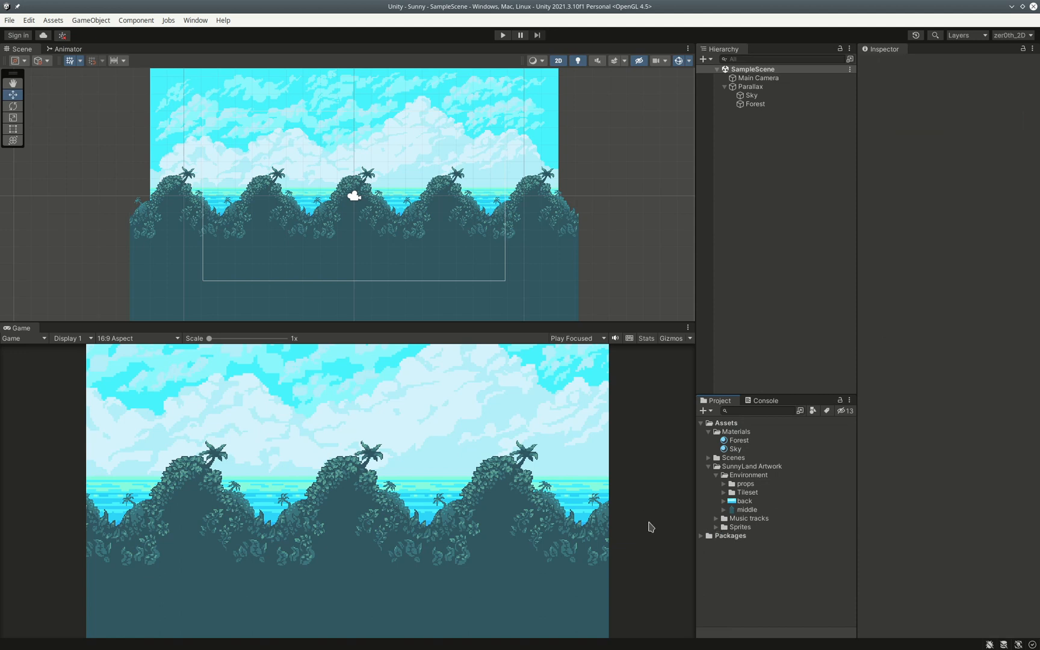
Create a folder named Scripts directly inside the Assets folder.
{"action": "left_click", "coordinate": [736, 426]}
{"action": "right_click", "coordinate": [735, 426]}
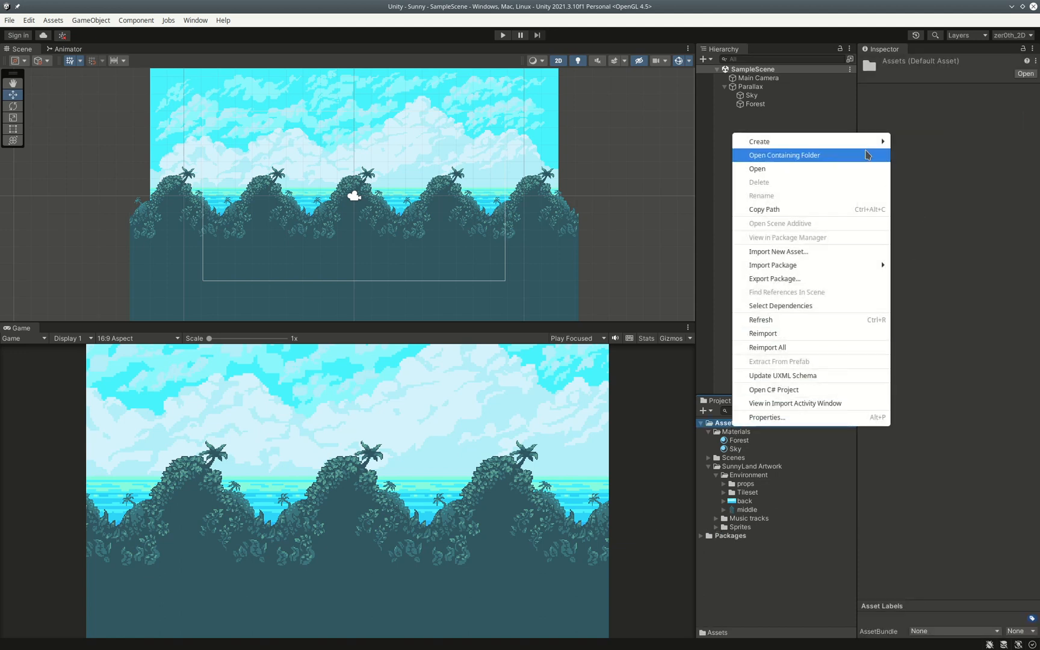
{"action": "mouse_move", "coordinate": [863, 142]}
{"action": "left_click", "coordinate": [921, 123]}
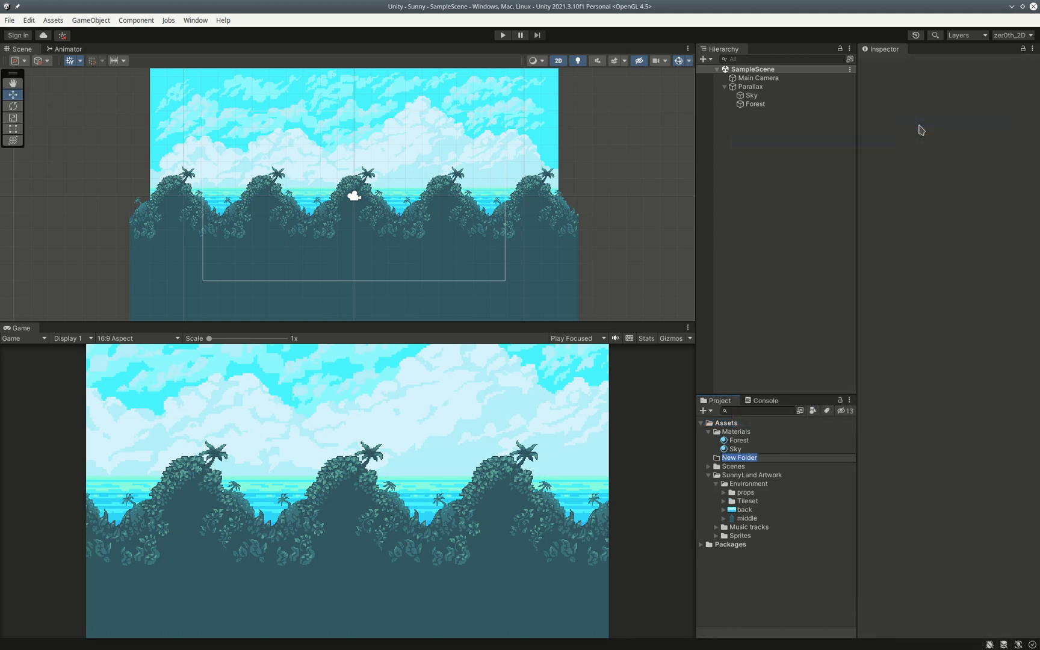
{"action": "type", "text": "Scripts"}
{"action": "key", "text": "Return"}
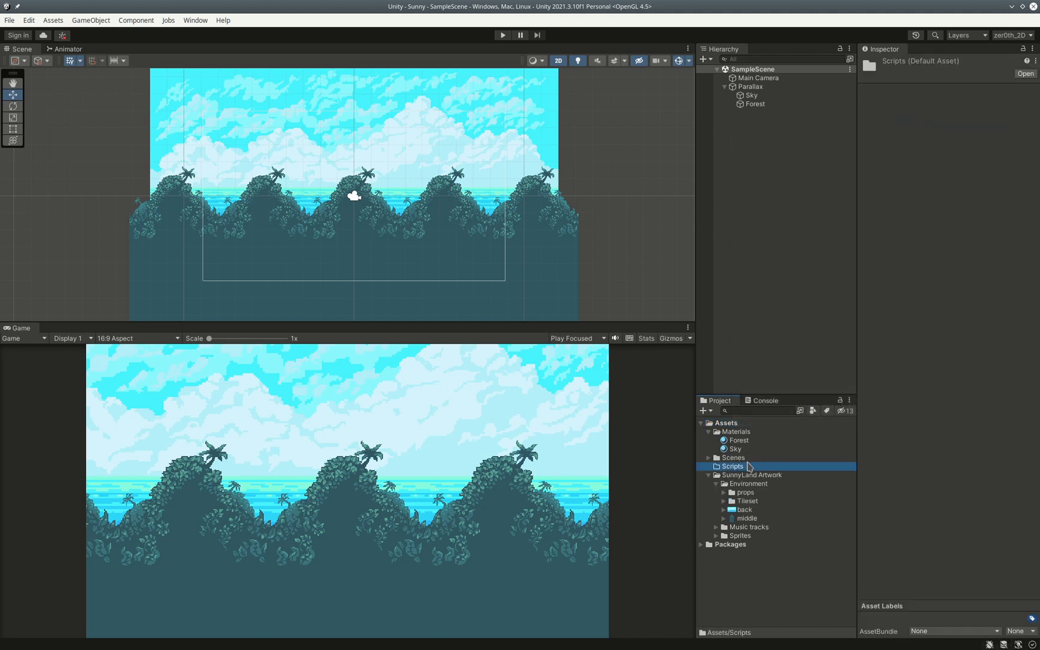
Create a C# script named Parallax inside the Scripts folder.
{"action": "right_click", "coordinate": [748, 467]}
{"action": "mouse_move", "coordinate": [819, 177]}
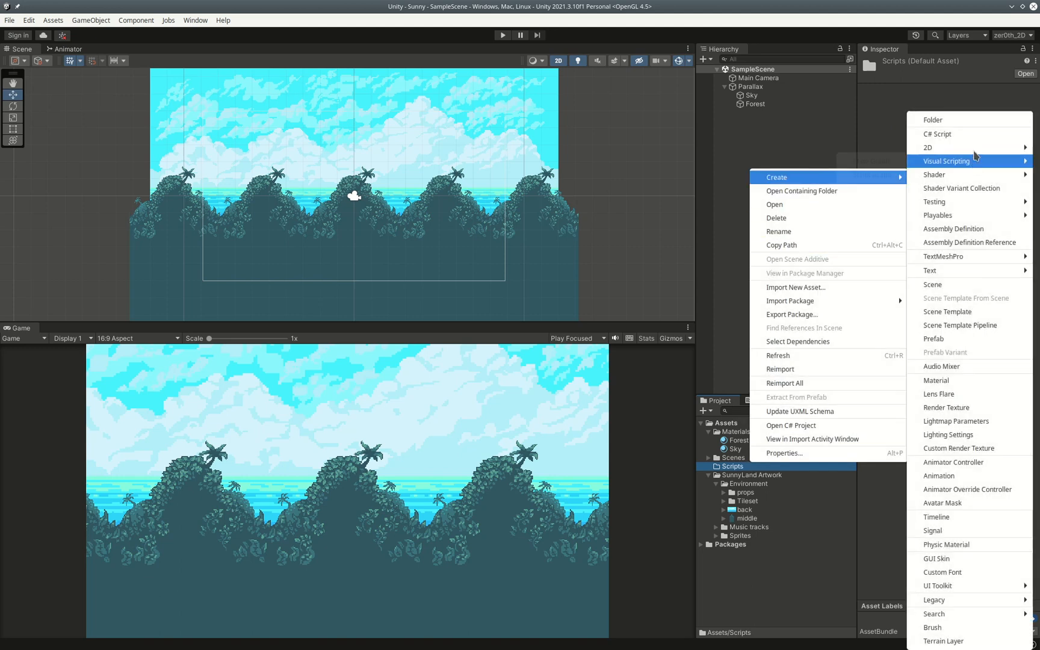
{"action": "left_click", "coordinate": [942, 134]}
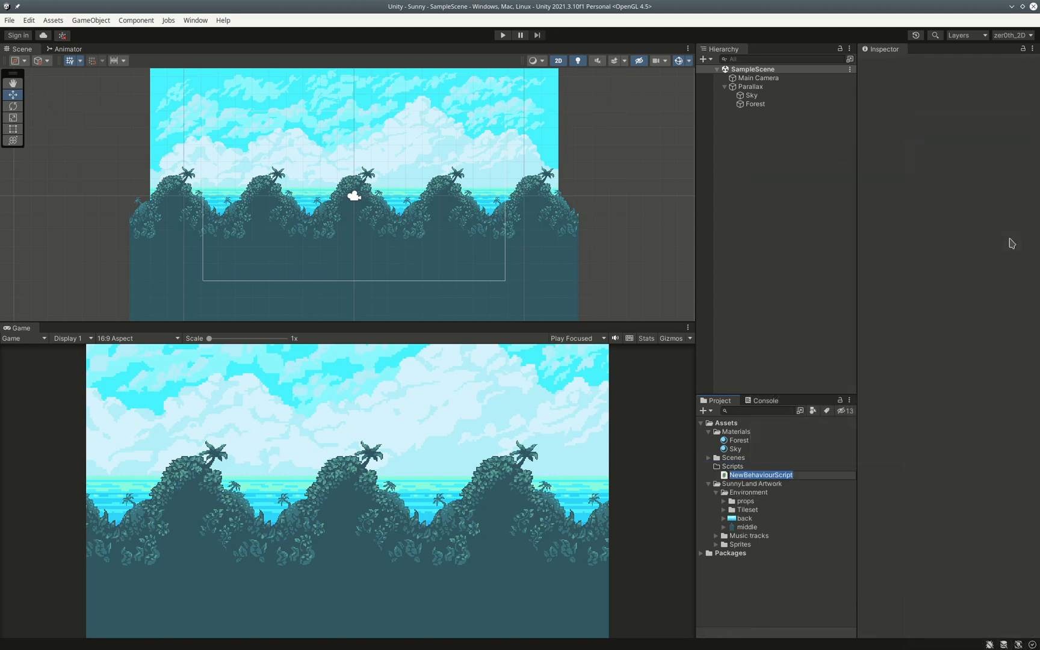
{"action": "type", "text": "Parallax"}
{"action": "key", "text": "Return"}
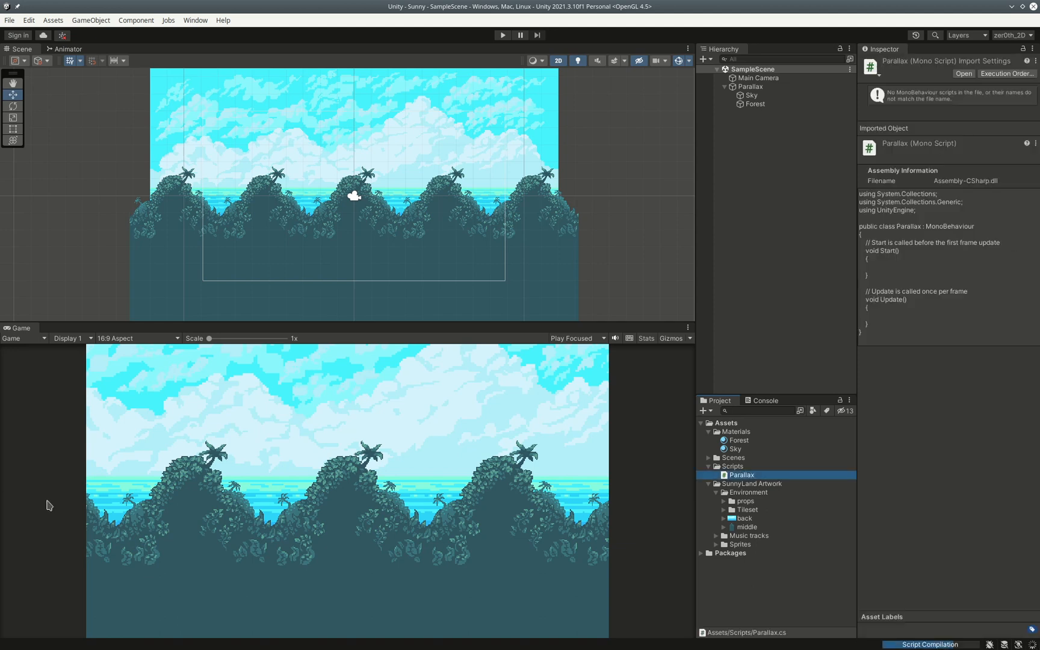
Switch to Visual Studio Code and replace the comment above Start in Parallax.cs with the field "[SerializeField] float parallax;".
{"action": "key", "text": "alt+Tab"}
{"action": "left_click", "coordinate": [422, 180]}
{"action": "key", "text": "End"}
{"action": "key", "text": "shift+Home"}
{"action": "key", "text": "BackSpace"}
{"action": "type", "text": "[SerializeField] fl"}
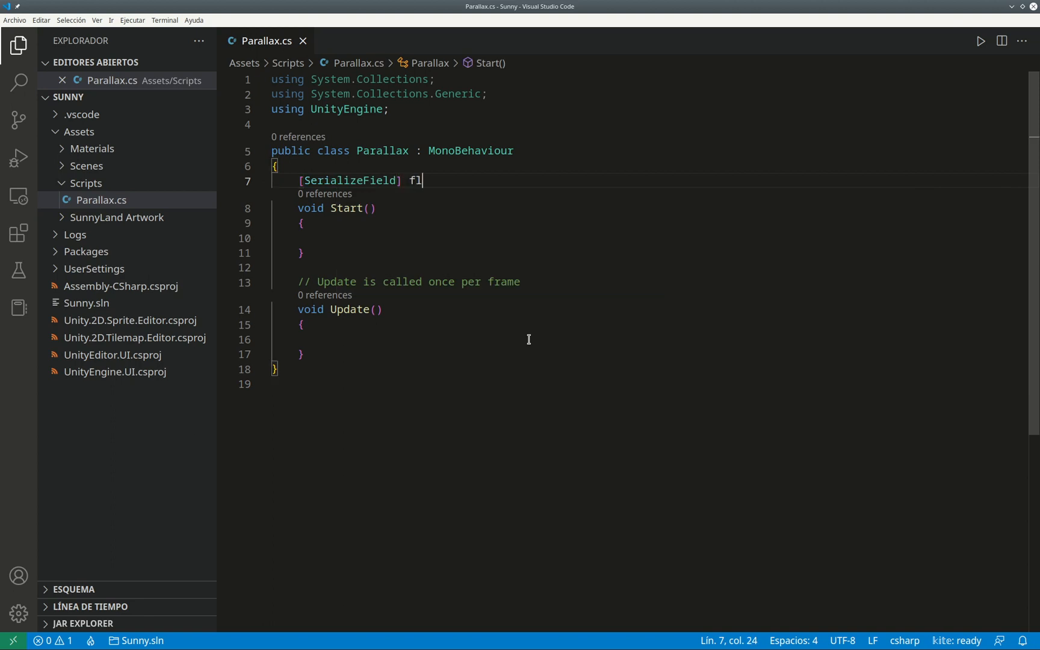
{"action": "type", "text": "oat parallex;"}
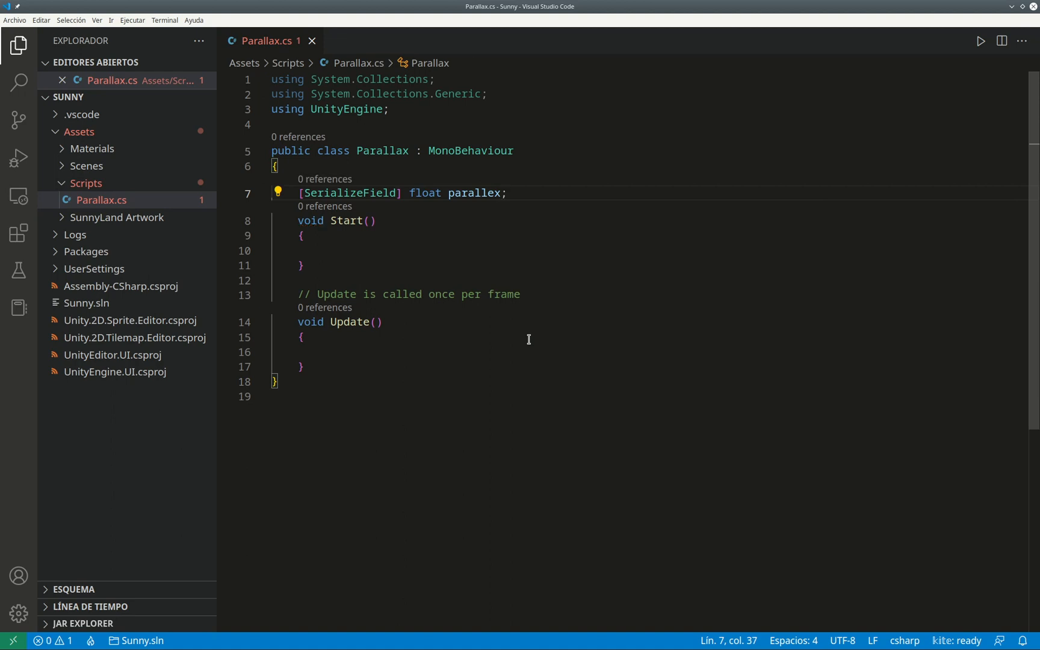
{"action": "key", "text": "Return"}
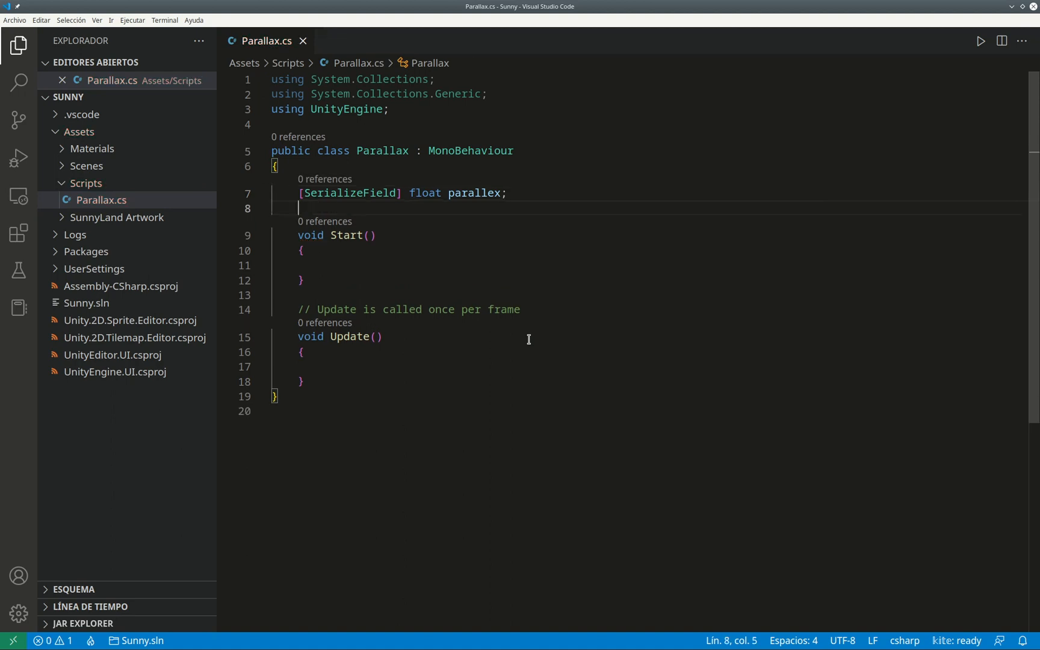
{"action": "key", "text": "End"}
{"action": "key", "text": "Down"}
{"action": "key", "text": "Down"}
{"action": "key", "text": "Down"}
{"action": "key", "text": "Down"}
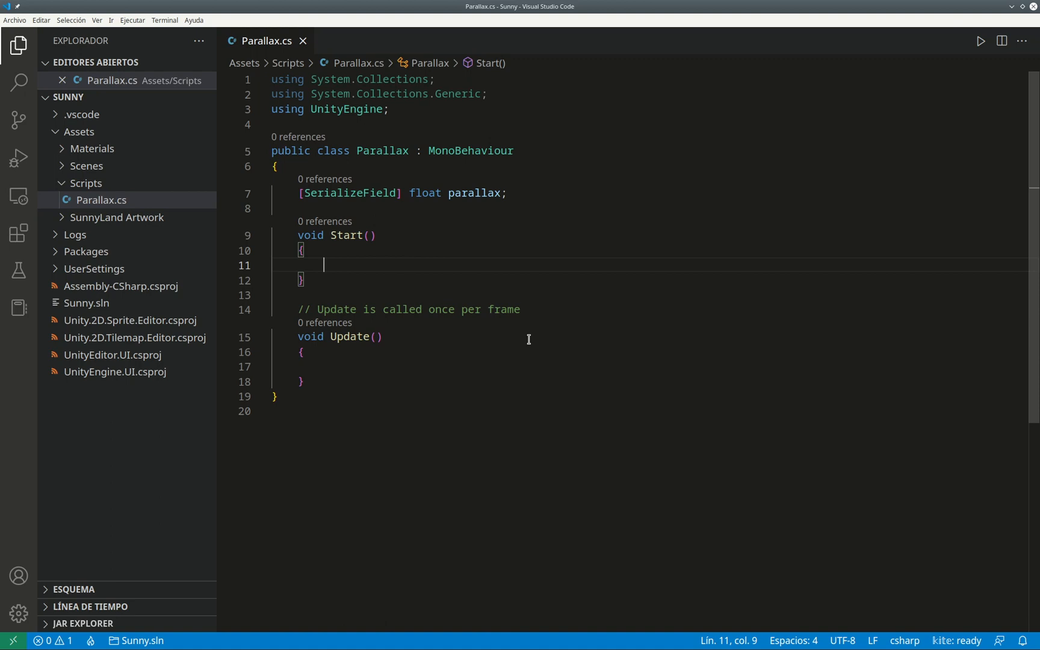
Declare the field "Material mat;" below the parallax field, followed by an empty line.
{"action": "key", "text": "Up"}
{"action": "key", "text": "Up"}
{"action": "key", "text": "Up"}
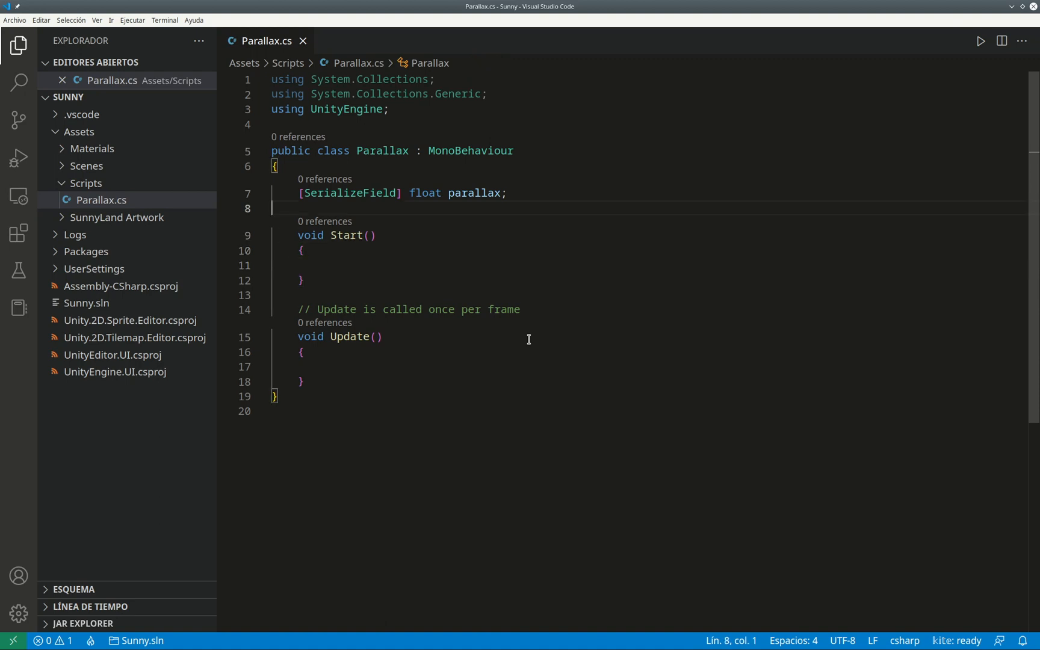
{"action": "key", "text": "Tab"}
{"action": "type", "text": "Mater"}
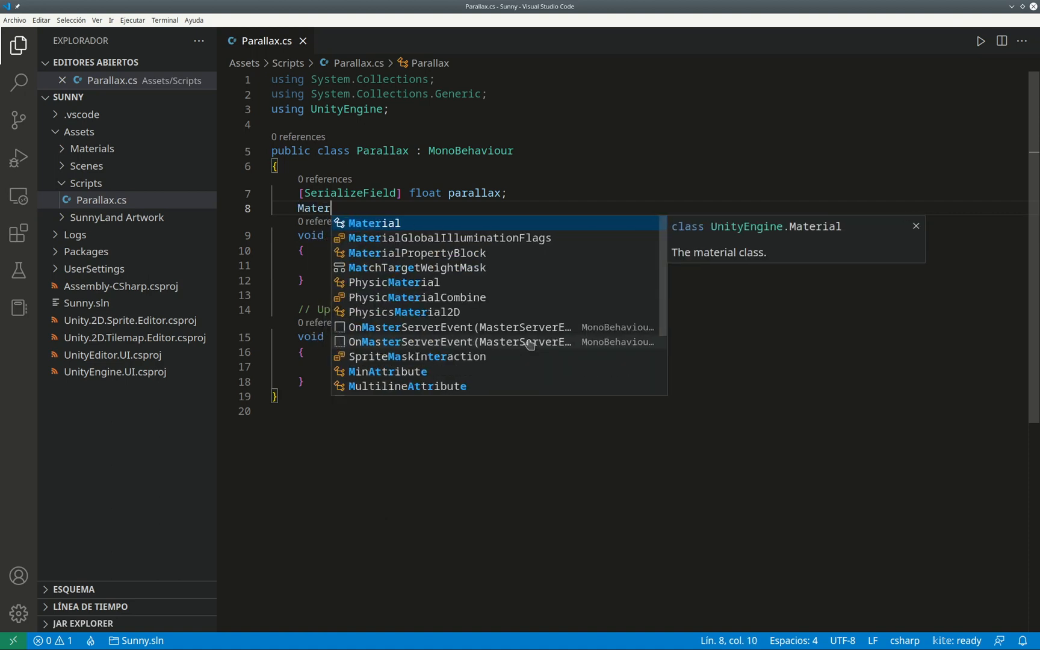
{"action": "type", "text": "ial mat;"}
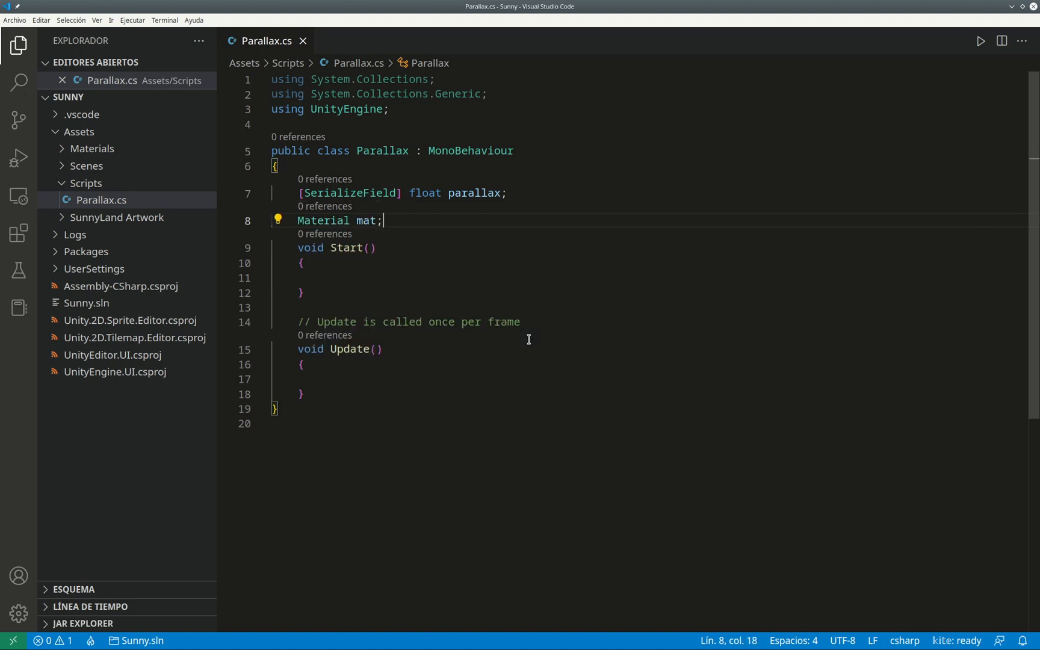
{"action": "key", "text": "Return"}
In the Start method, write the assignment "mat = GetComponent<SpriteRenderer>().material;".
{"action": "key", "text": "Down"}
{"action": "key", "text": "Down"}
{"action": "key", "text": "Down"}
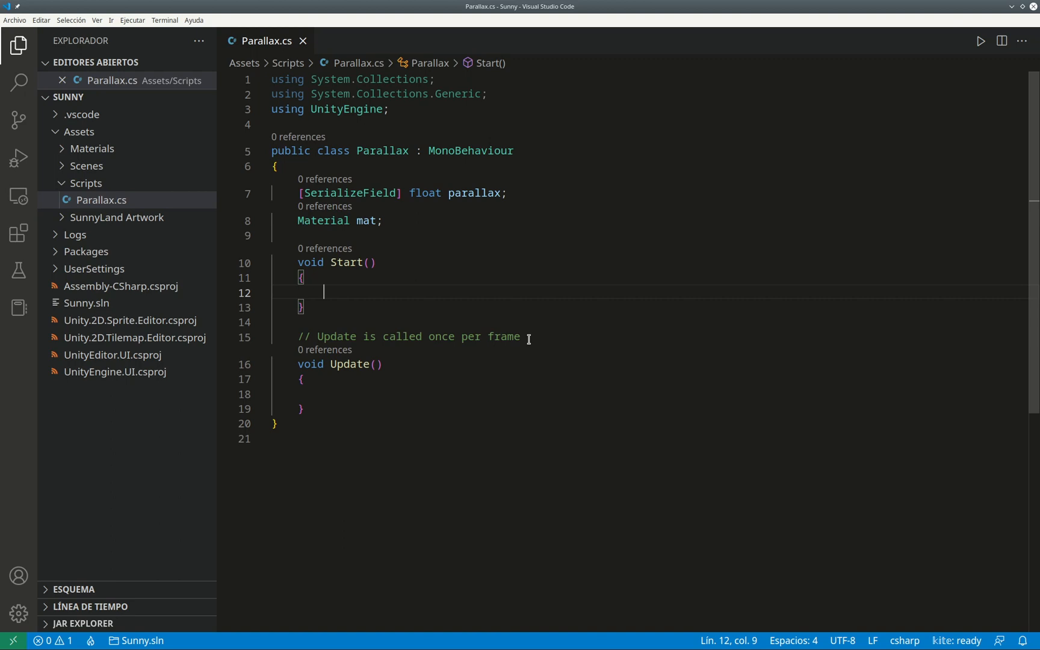
{"action": "type", "text": "mat"}
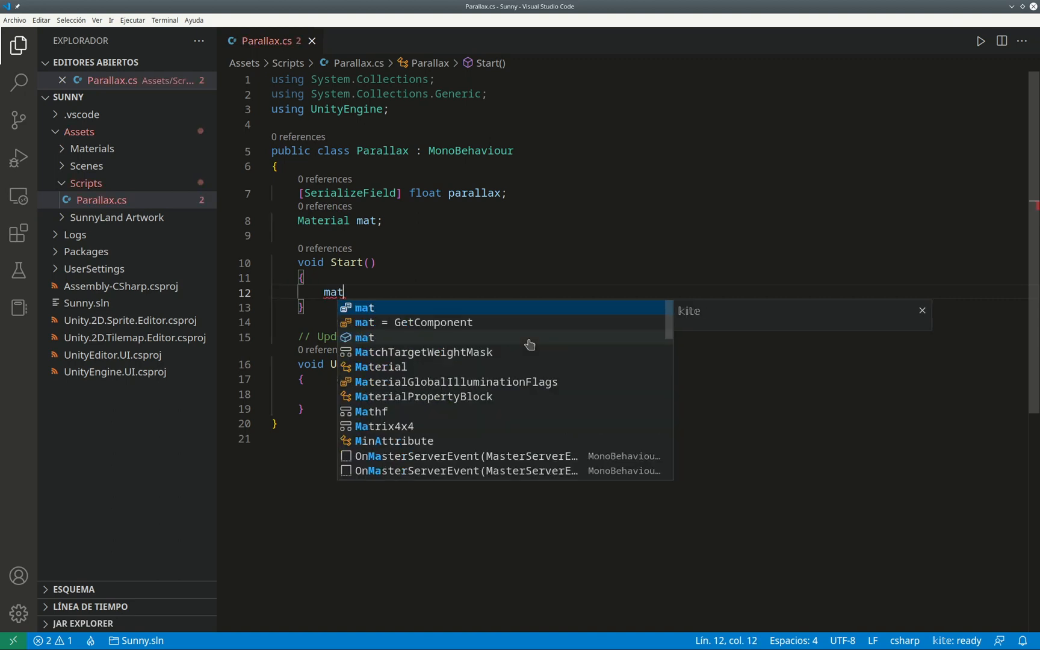
{"action": "type", "text": " = Get"}
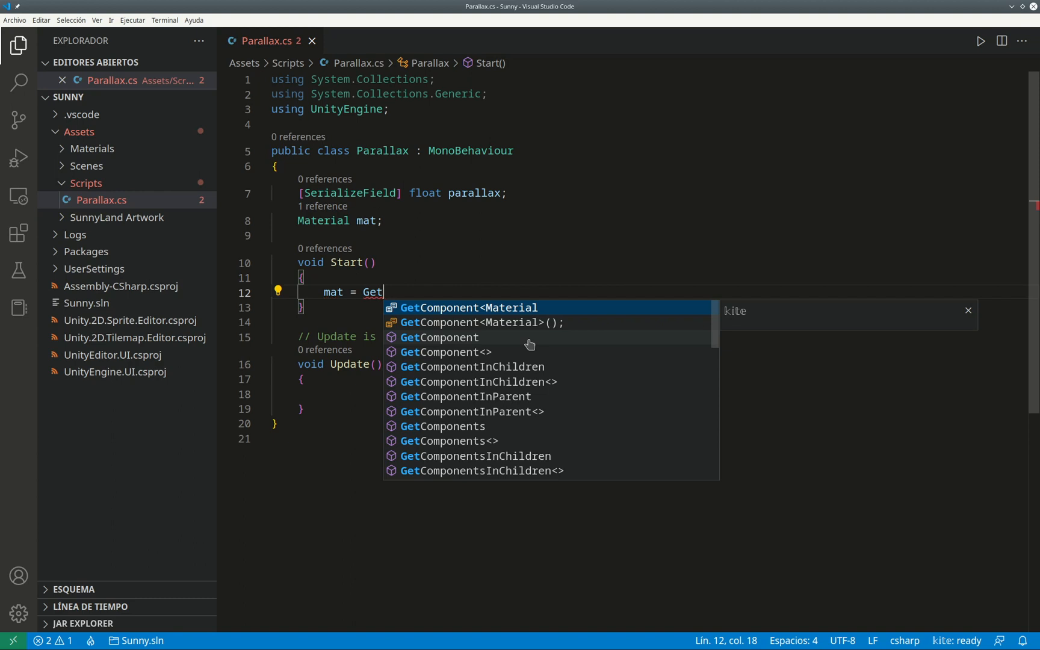
{"action": "key", "text": "Down"}
{"action": "key", "text": "Down"}
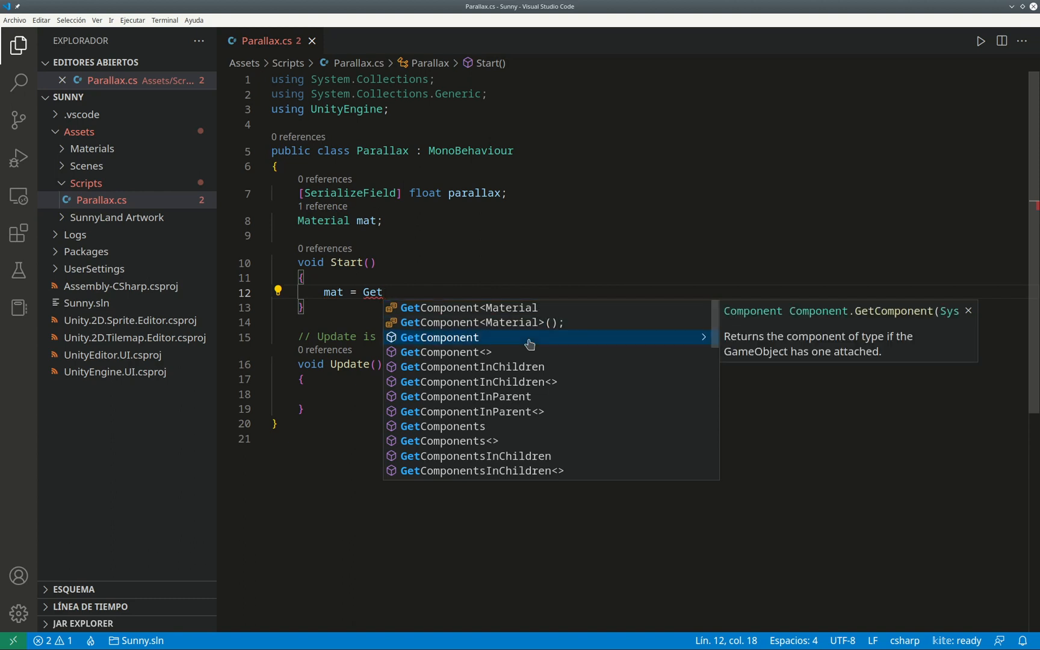
{"action": "key", "text": "Return"}
{"action": "type", "text": "<Sprite"}
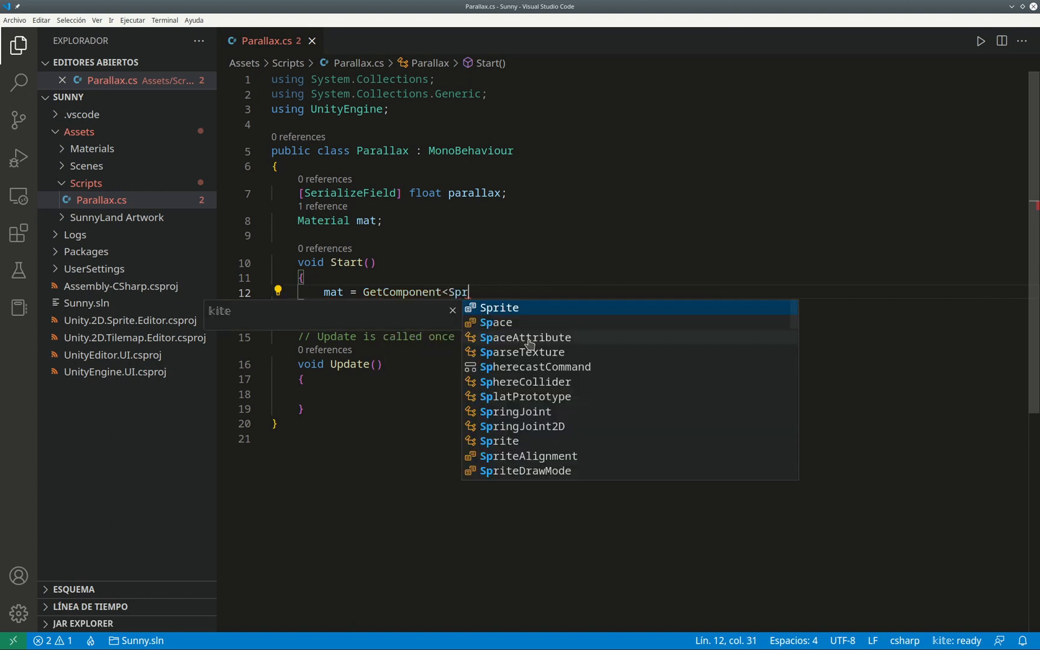
{"action": "key", "text": "Down"}
{"action": "key", "text": "Down"}
{"action": "key", "text": "Down"}
{"action": "key", "text": "Down"}
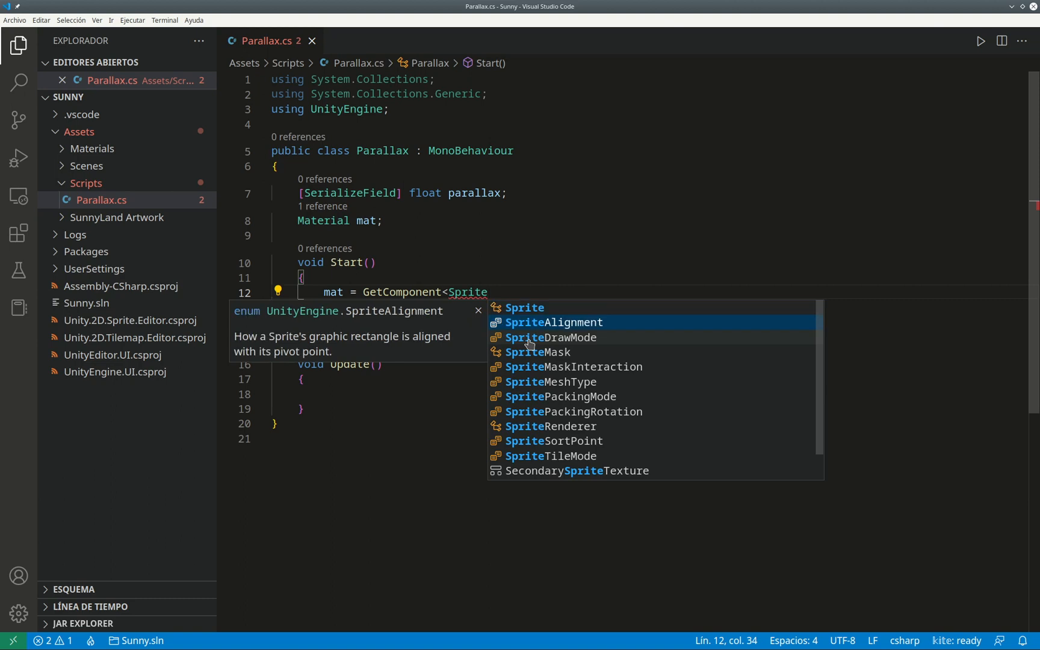
{"action": "key", "text": "Down"}
{"action": "key", "text": "Down"}
{"action": "key", "text": "Down"}
{"action": "key", "text": "Down"}
{"action": "key", "text": "Return"}
{"action": "type", "text": ">()."}
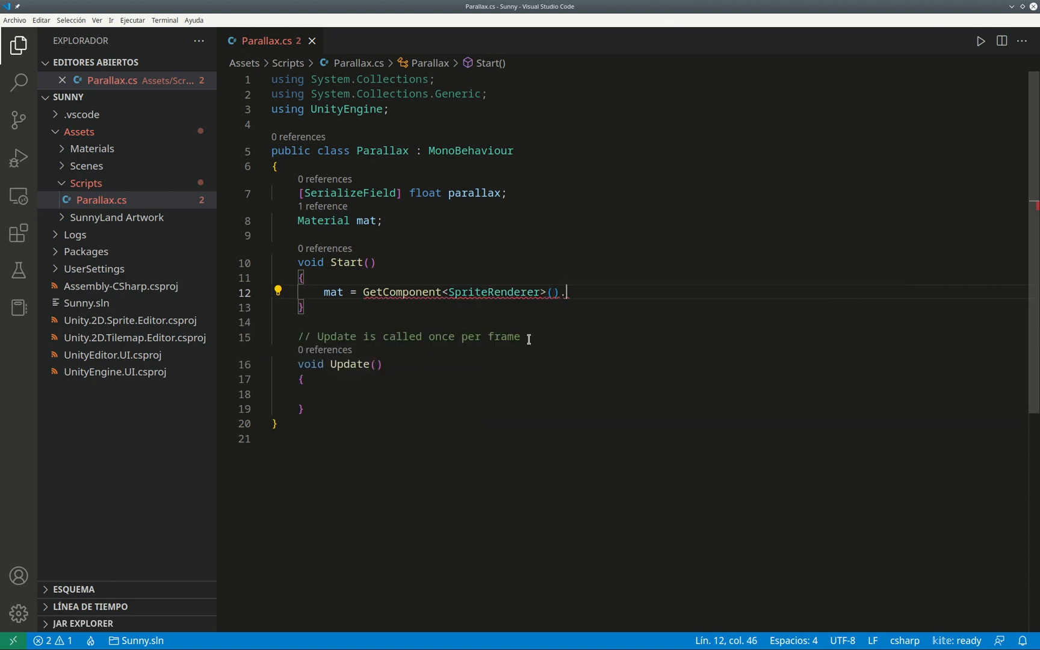
{"action": "type", "text": "material;"}
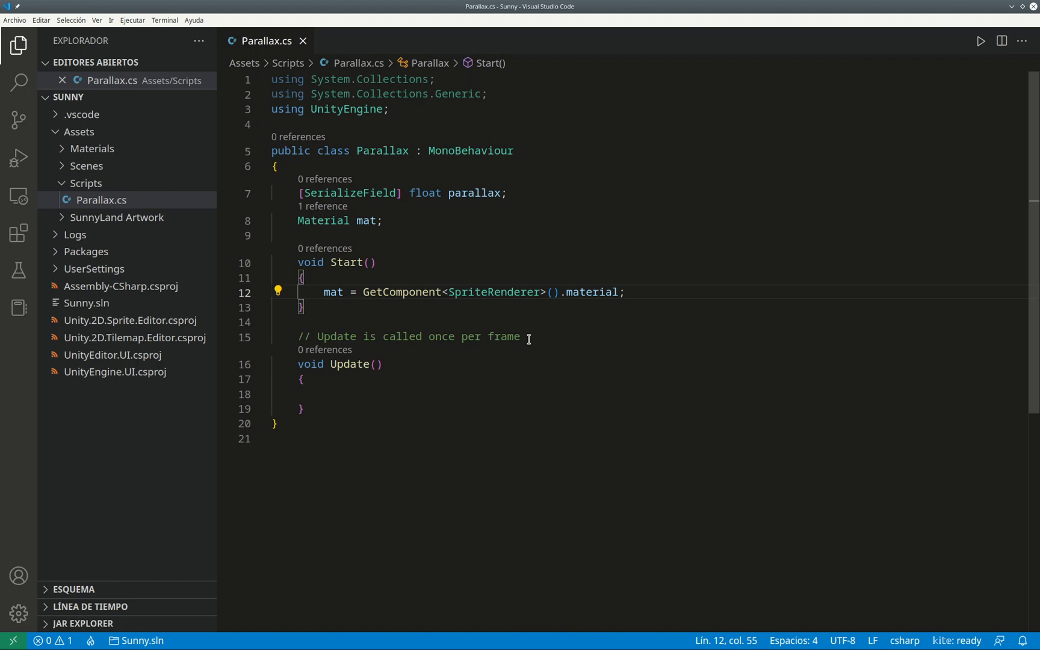
Delete the comment line above the Update method.
{"action": "key", "text": "Down"}
{"action": "key", "text": "Down"}
{"action": "left_click", "coordinate": [529, 339]}
{"action": "key", "text": "shift+Home"}
{"action": "key", "text": "shift+Home"}
{"action": "key", "text": "Delete"}
{"action": "key", "text": "Delete"}
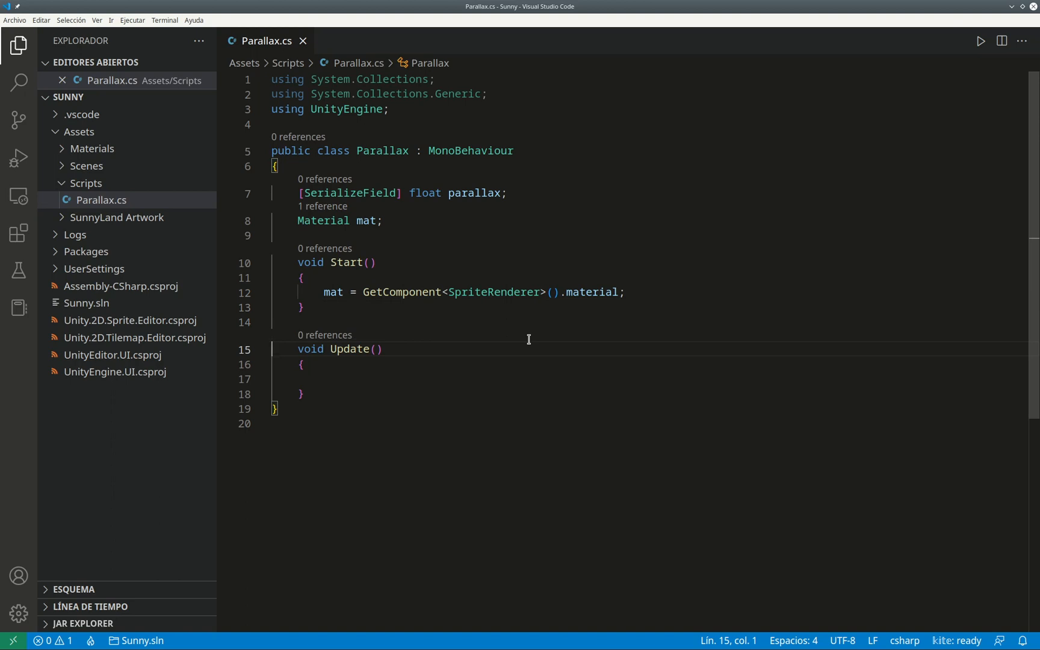
In the Update method's body, begin a statement with the mat.mainTextureOffset property.
{"action": "key", "text": "Down"}
{"action": "key", "text": "Down"}
{"action": "key", "text": "Tab"}
{"action": "type", "text": "mat."}
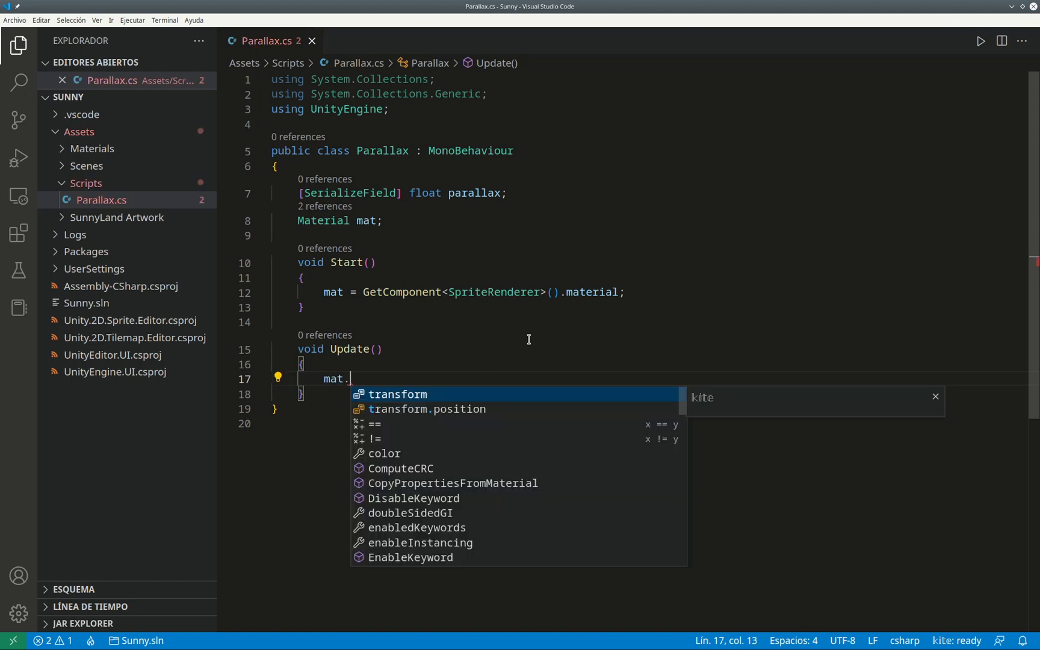
{"action": "type", "text": "off"}
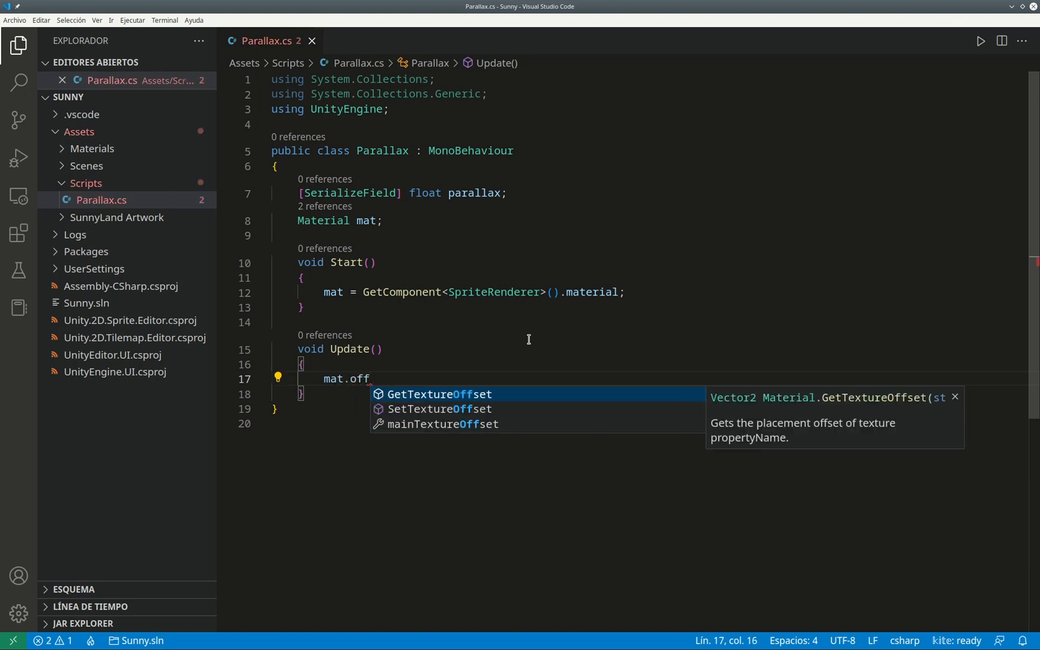
{"action": "key", "text": "Down"}
{"action": "key", "text": "Down"}
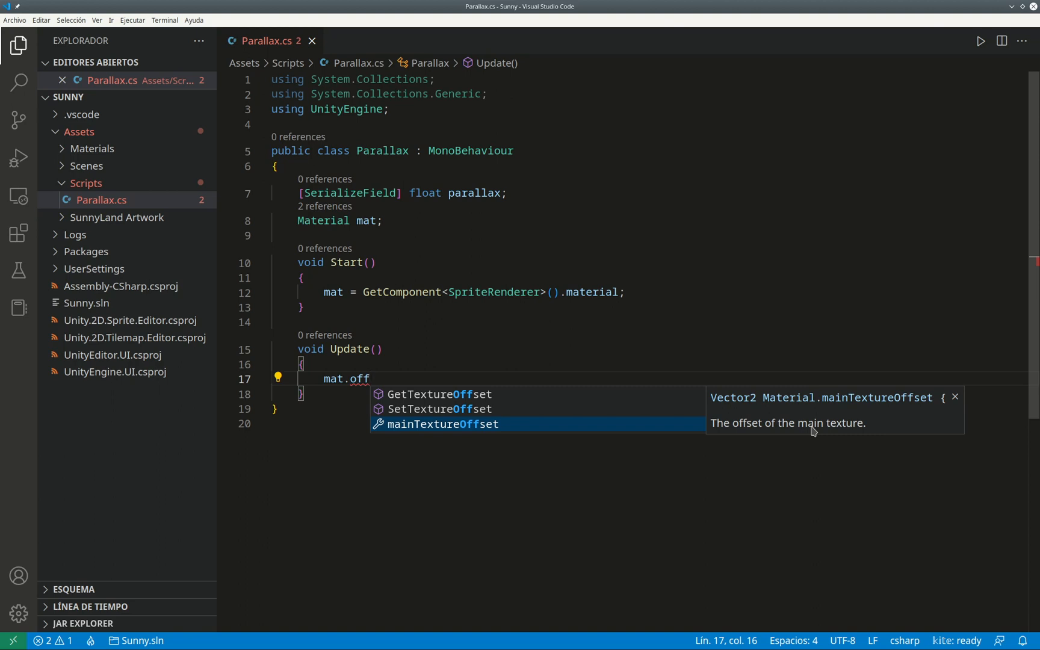
{"action": "key", "text": "Return"}
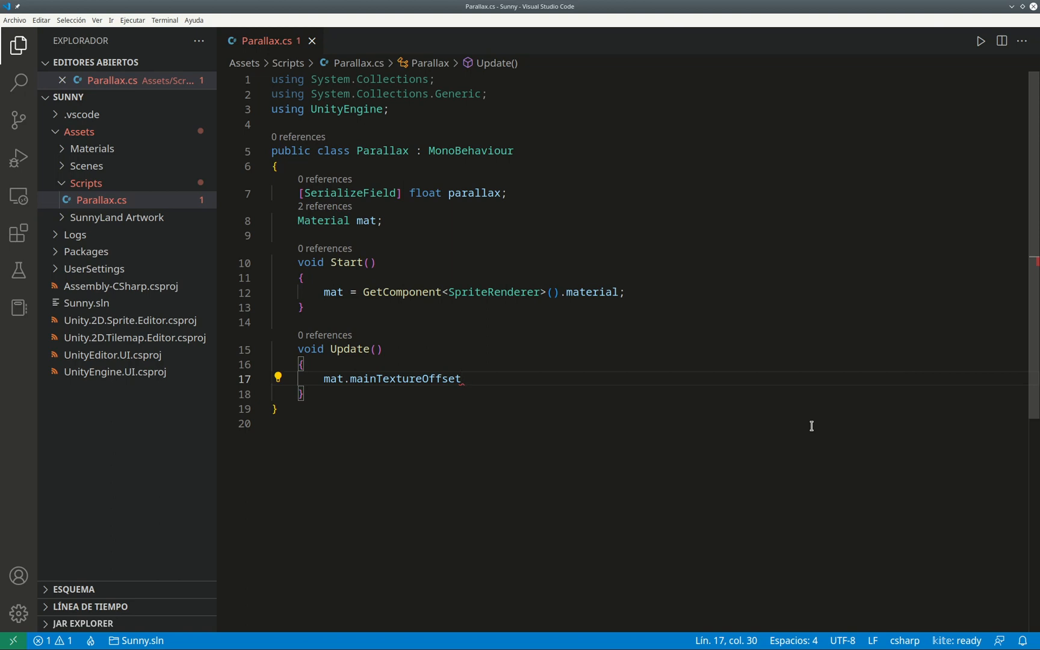
Extend the mat.mainTextureOffset statement in Update with "+= new Vector2()".
{"action": "type", "text": "+= new Veco"}
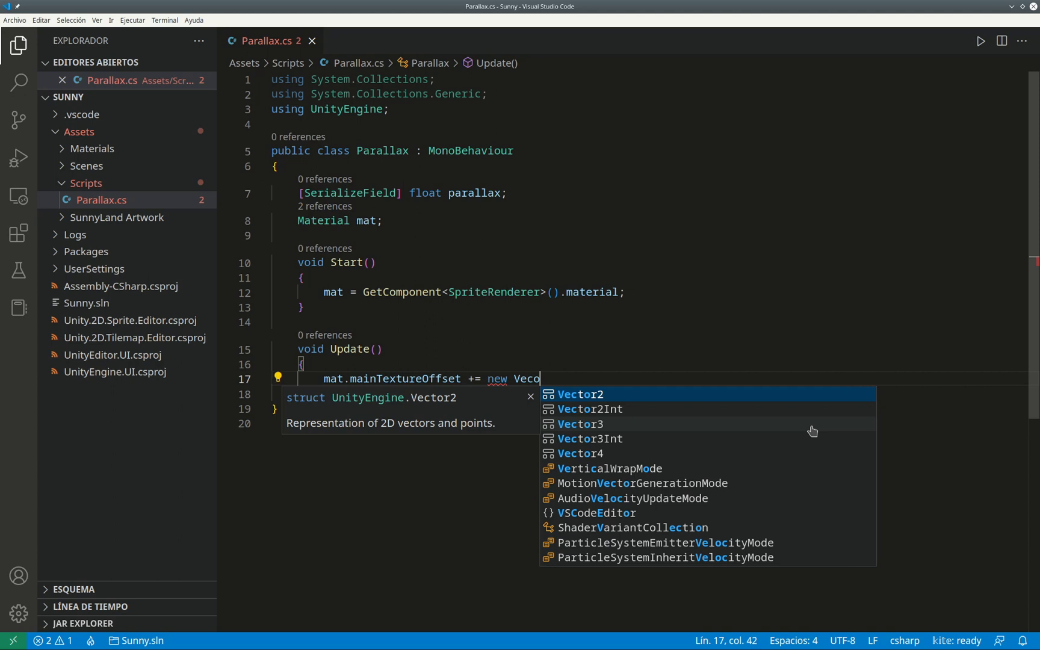
{"action": "key", "text": "Return"}
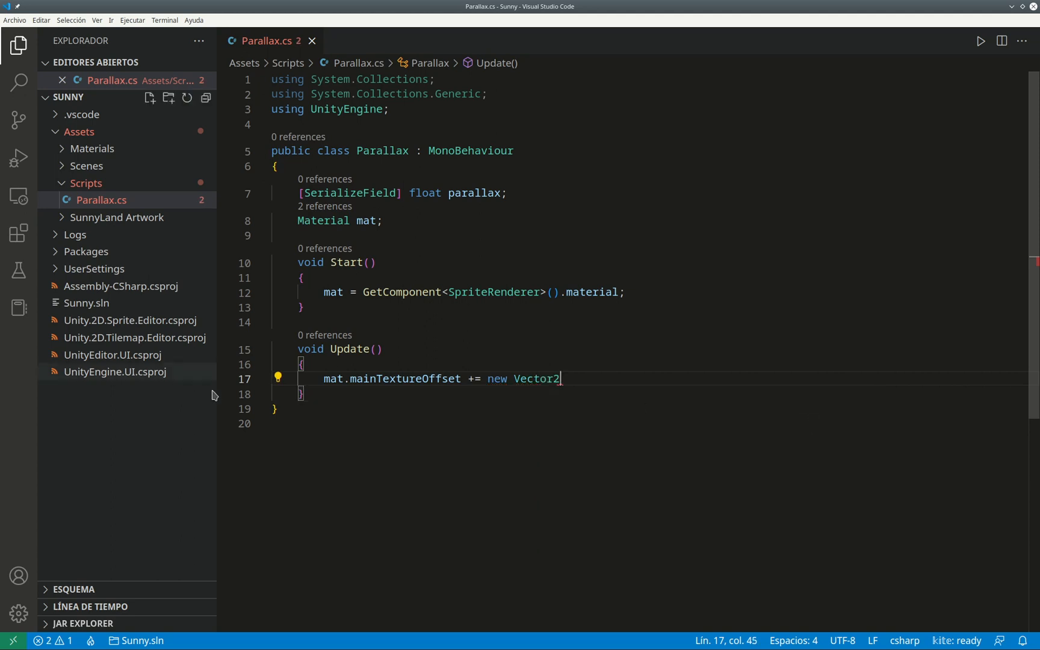
{"action": "mouse_move", "coordinate": [402, 378]}
{"action": "key", "text": "BackSpace"}
{"action": "key", "text": "BackSpace"}
{"action": "type", "text": "("}
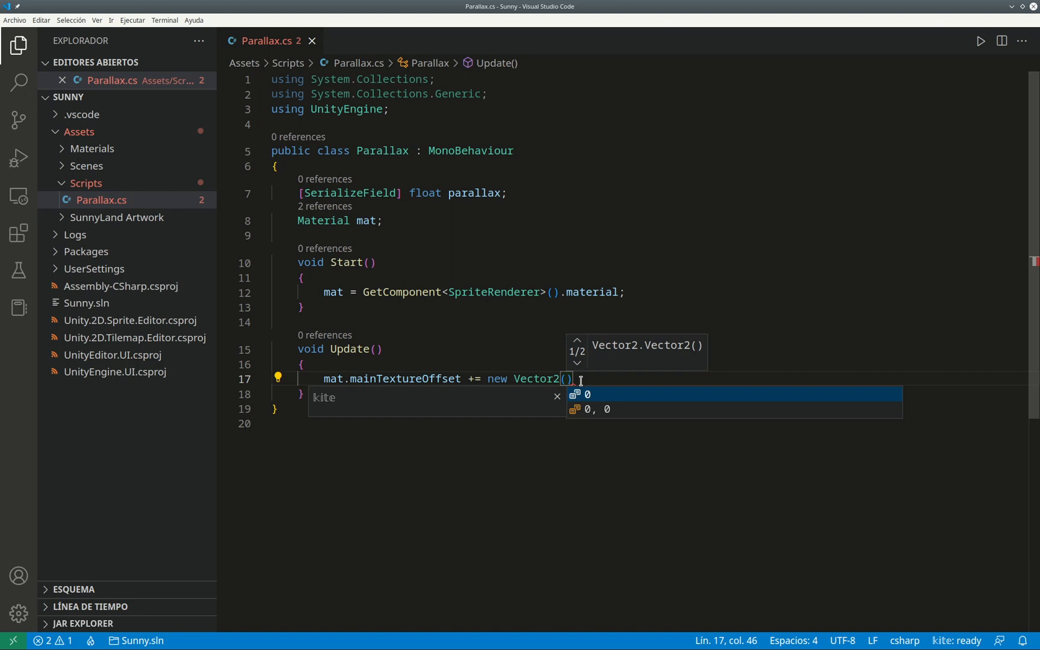
Fill in the Vector2 constructor's arguments with "parallax * Time.deltaTime, 0".
{"action": "type", "text": "paral"}
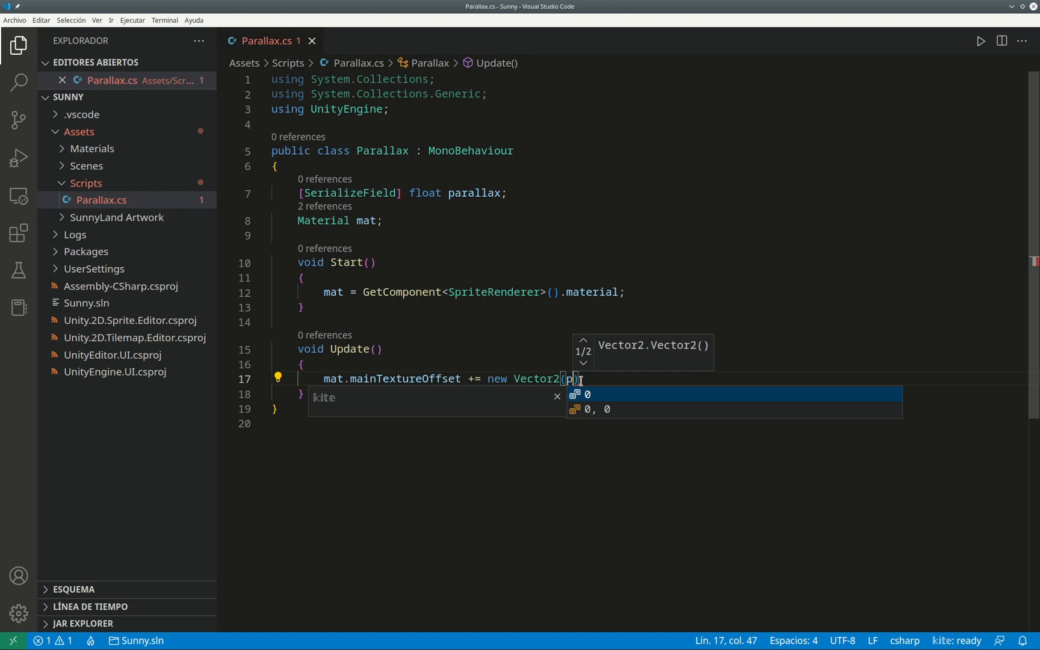
{"action": "type", "text": "lax "}
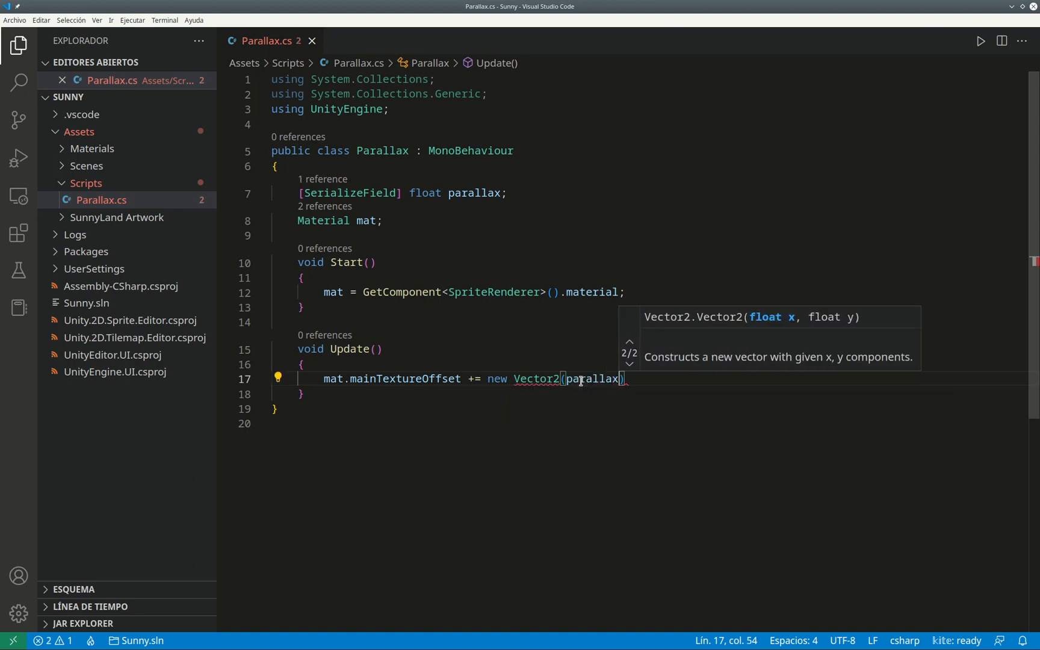
{"action": "type", "text": "* "}
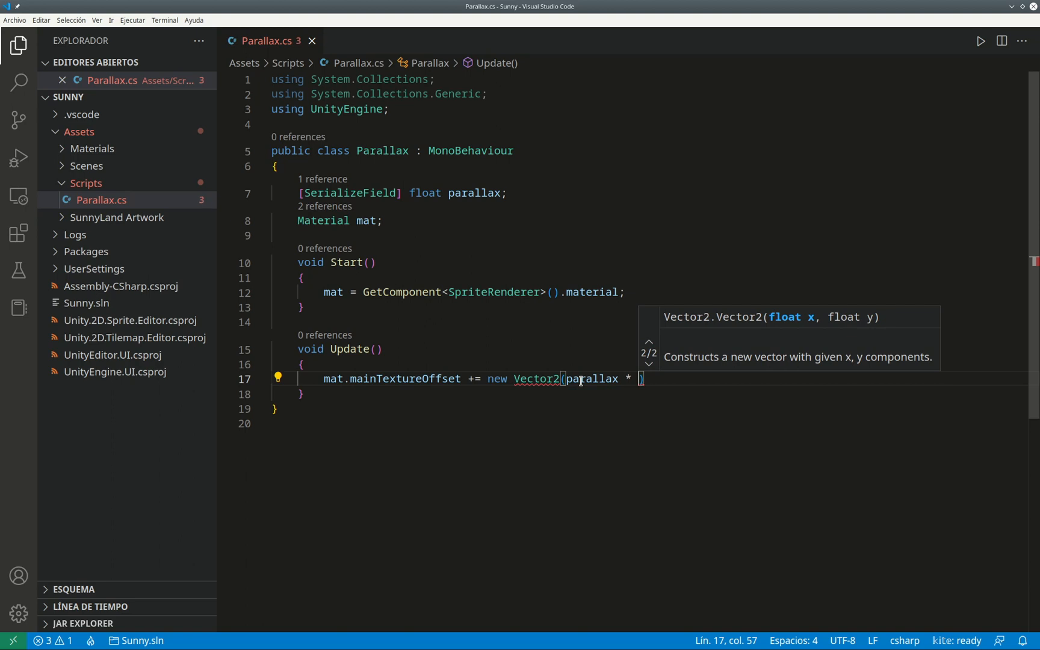
{"action": "type", "text": "Time"}
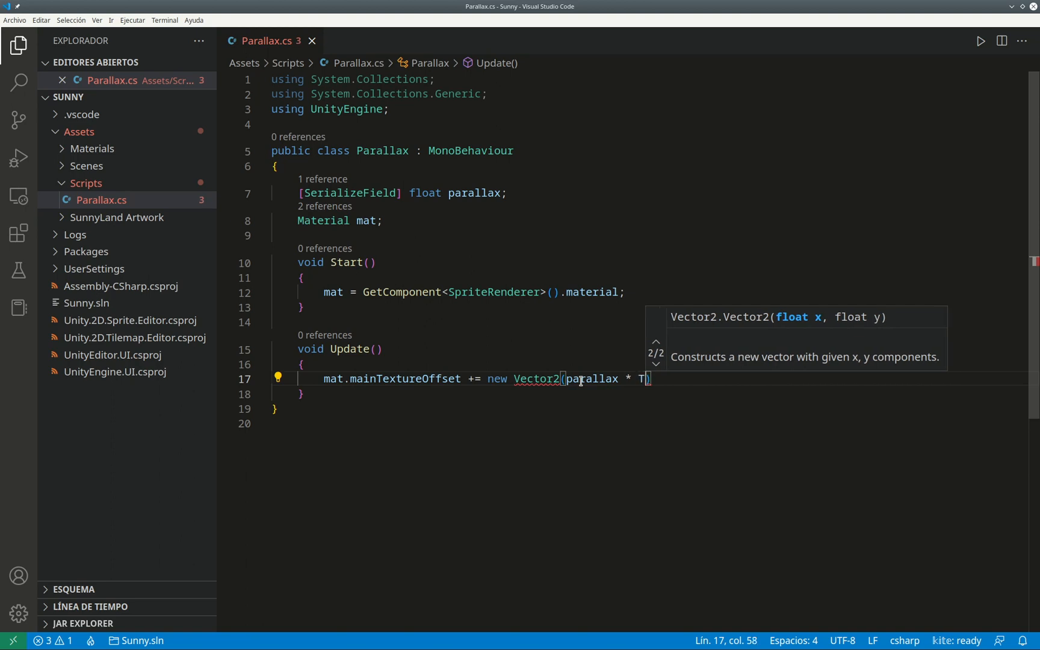
{"action": "type", "text": ".dela"}
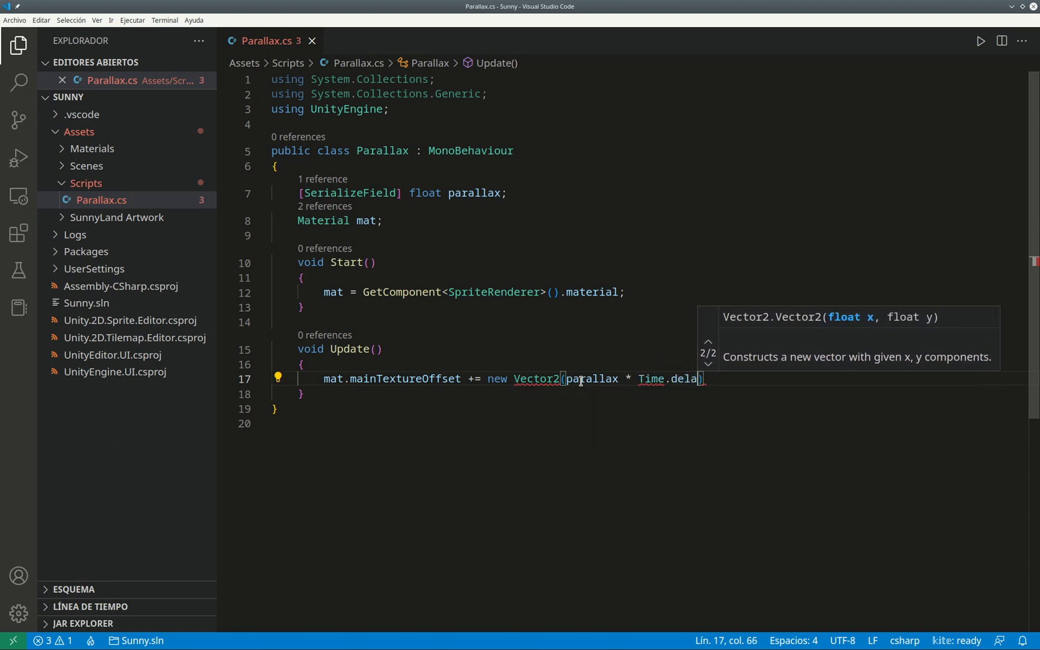
{"action": "type", "text": "t"}
{"action": "key", "text": "Return"}
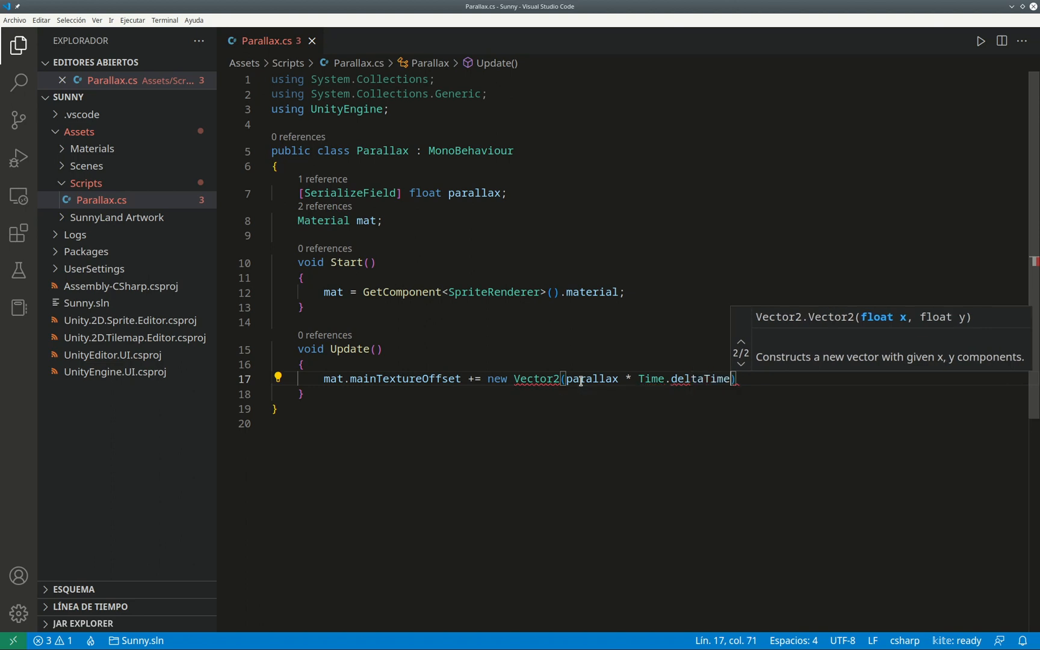
{"action": "type", "text": ","}
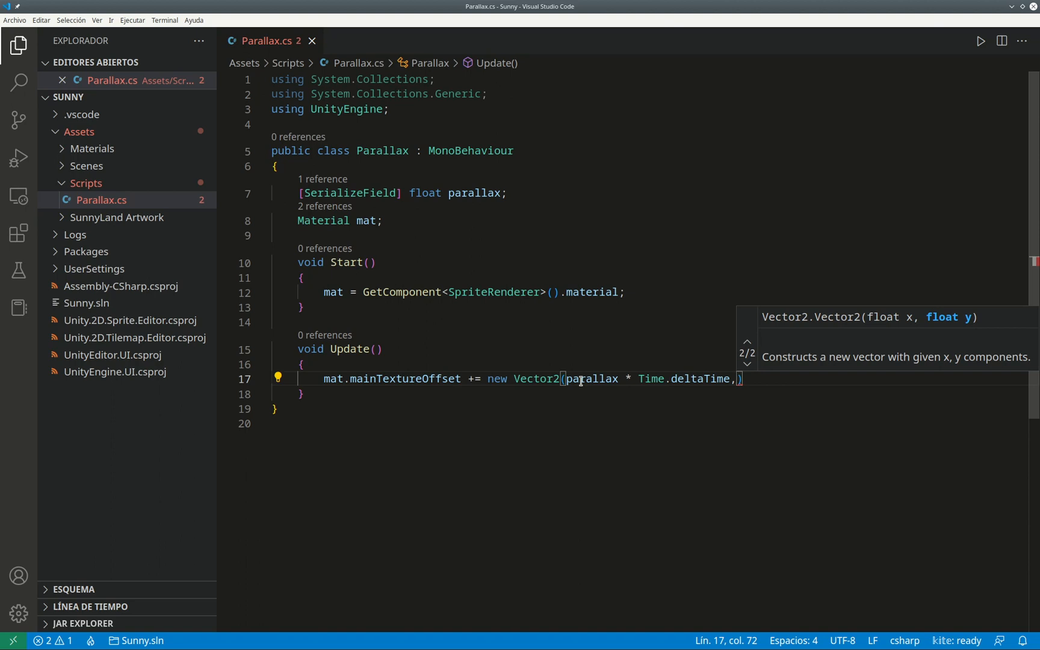
{"action": "type", "text": " 0"}
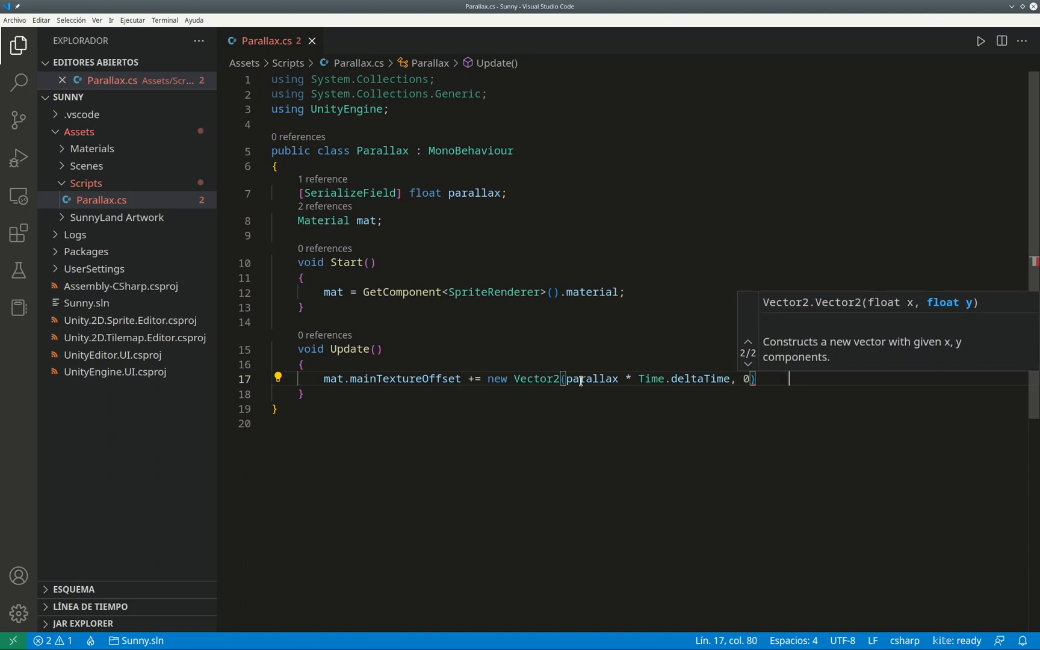
Remove the trailing spaces after the Vector2 call and end the texture offset statement with a semicolon.
{"action": "key", "text": "End"}
{"action": "key", "text": "BackSpace"}
{"action": "key", "text": "BackSpace"}
{"action": "key", "text": "BackSpace"}
{"action": "key", "text": "BackSpace"}
{"action": "key", "text": "BackSpace"}
{"action": "type", "text": ";"}
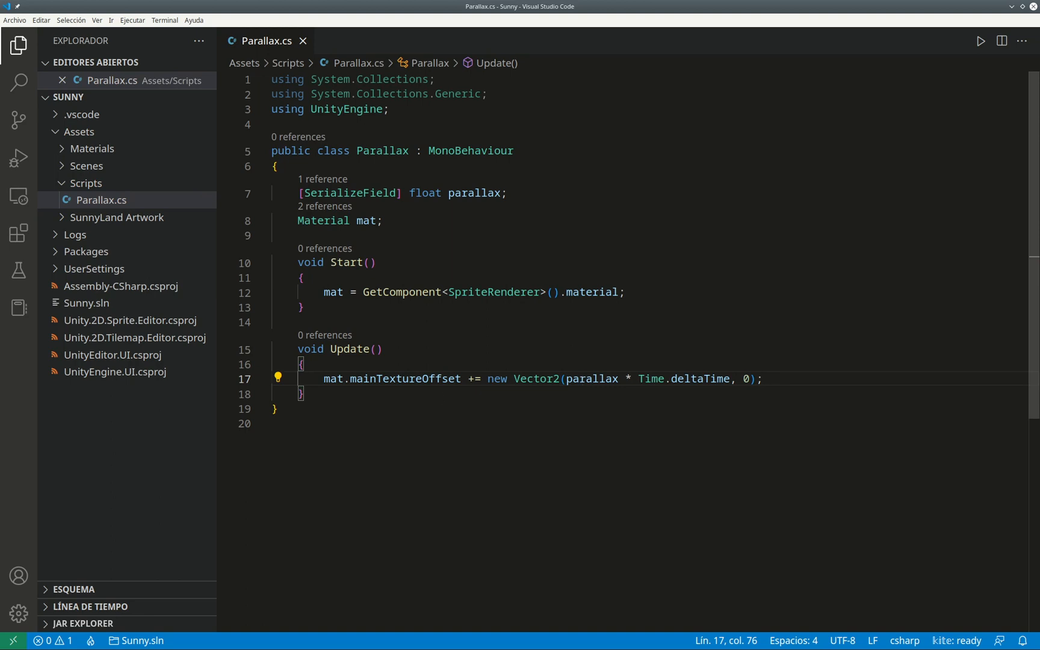
Switch to Unity and attach the Parallax script to both the Sky and Forest objects.
{"action": "key", "text": "alt+Tab"}
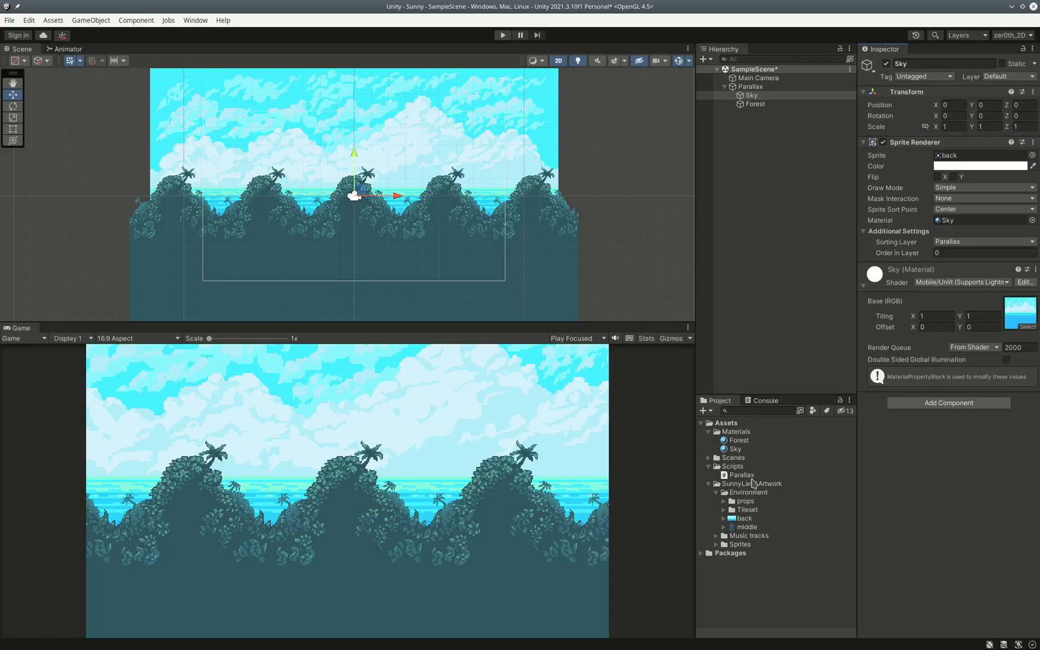
{"action": "left_click", "coordinate": [752, 475]}
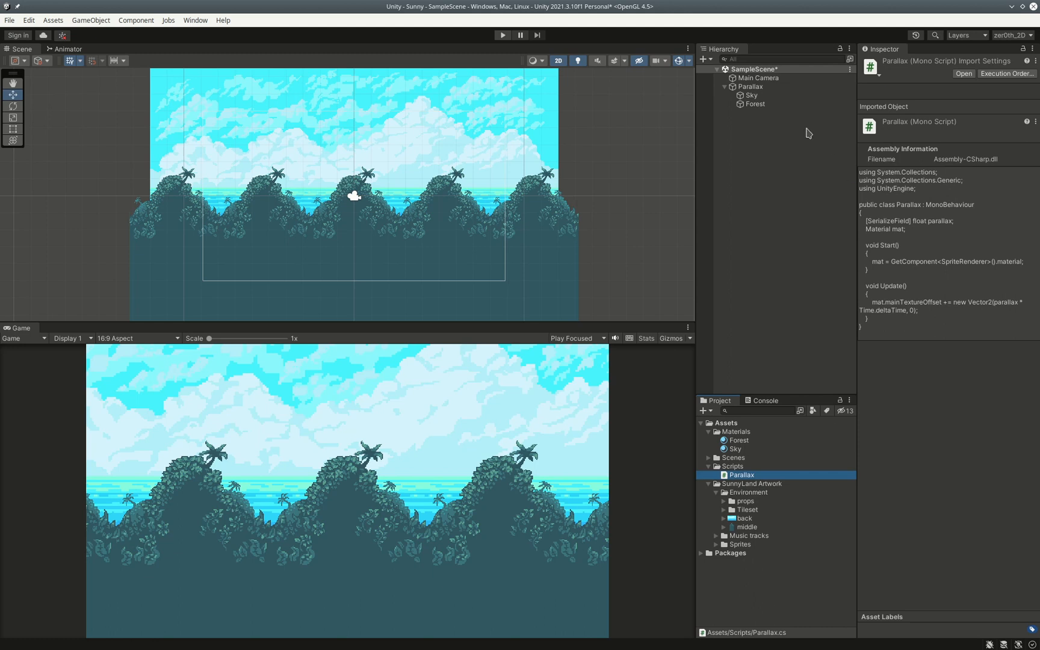
{"action": "left_click", "coordinate": [752, 96]}
{"action": "left_click", "coordinate": [755, 105], "text": "ctrl"}
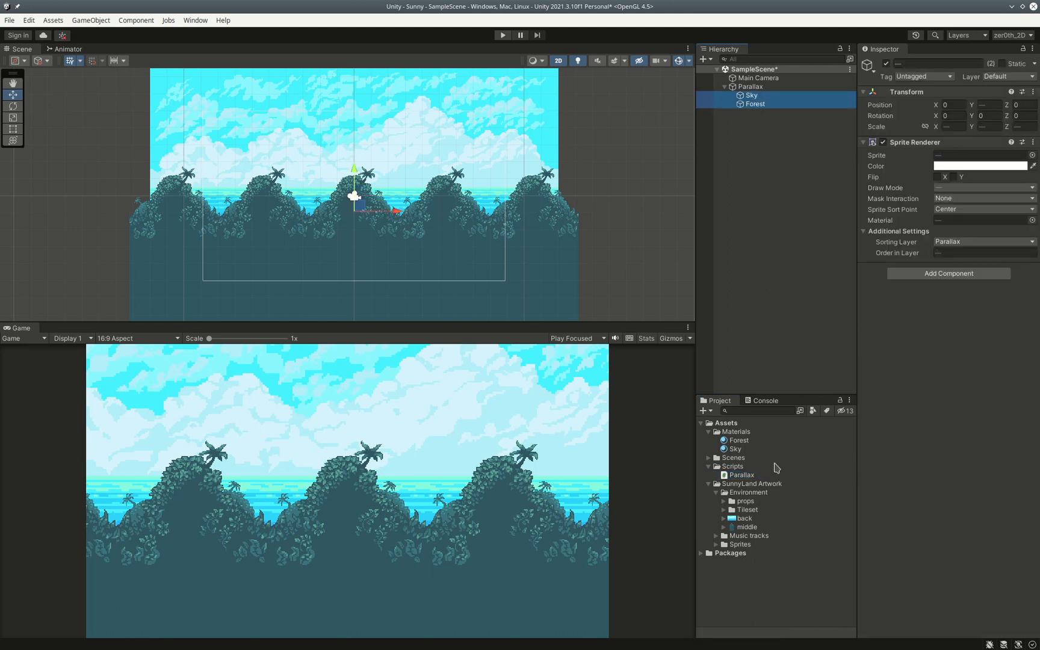
{"action": "left_click_drag", "start_coordinate": [720, 475], "coordinate": [985, 278]}
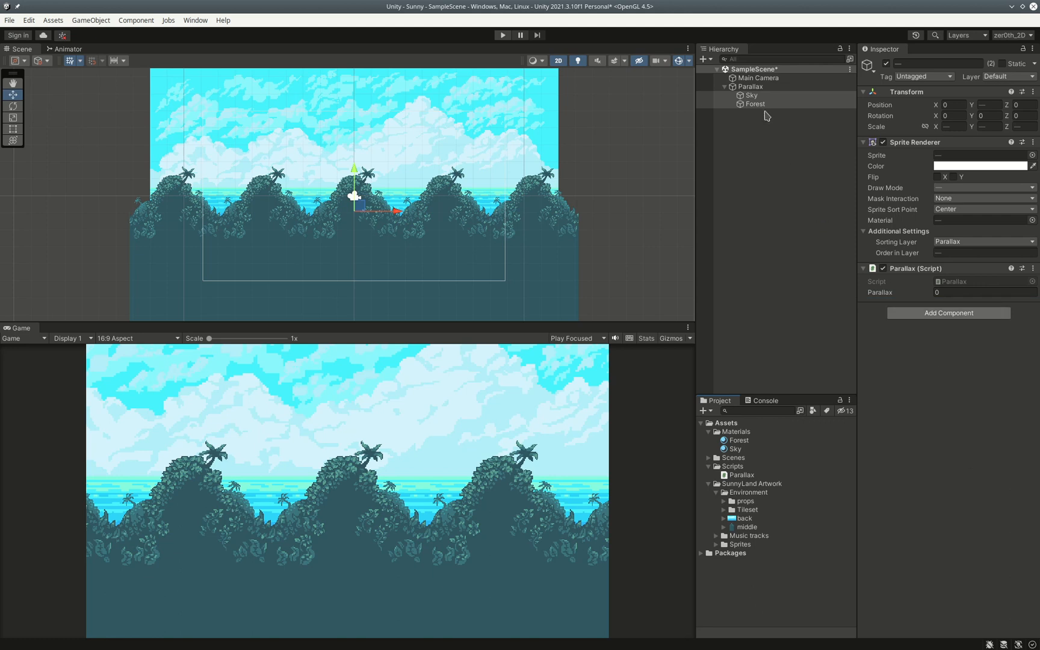
Set the script's Parallax value to 1 on the Forest object and 0.1 on the Sky object.
{"action": "left_click", "coordinate": [755, 104]}
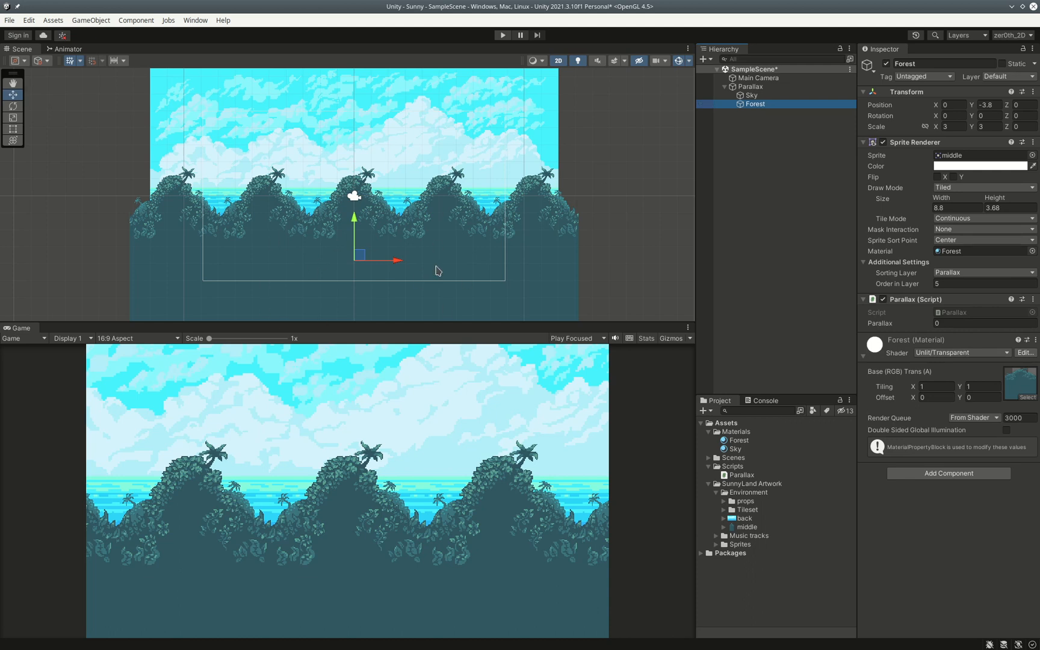
{"action": "left_click", "coordinate": [945, 324]}
{"action": "type", "text": "1"}
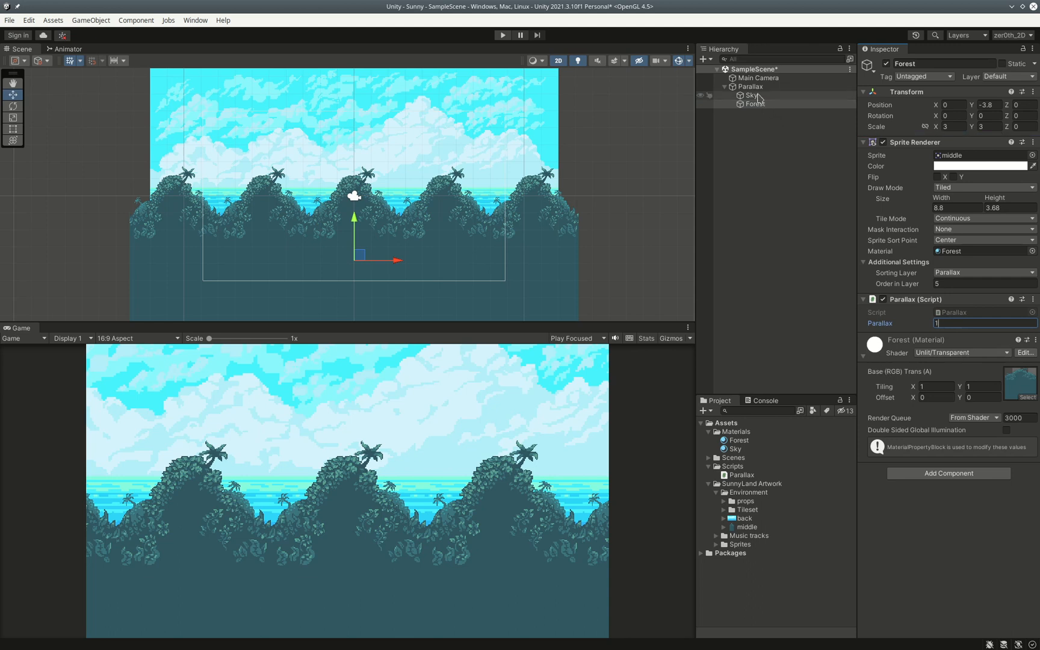
{"action": "left_click", "coordinate": [758, 98]}
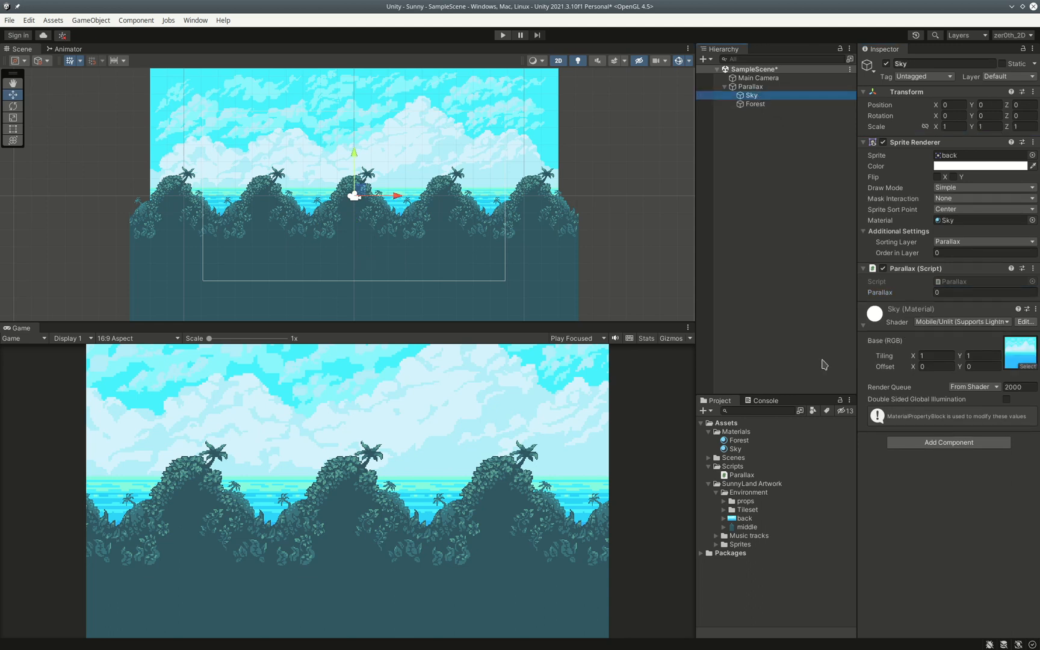
{"action": "left_click", "coordinate": [949, 295]}
{"action": "type", "text": "0.1"}
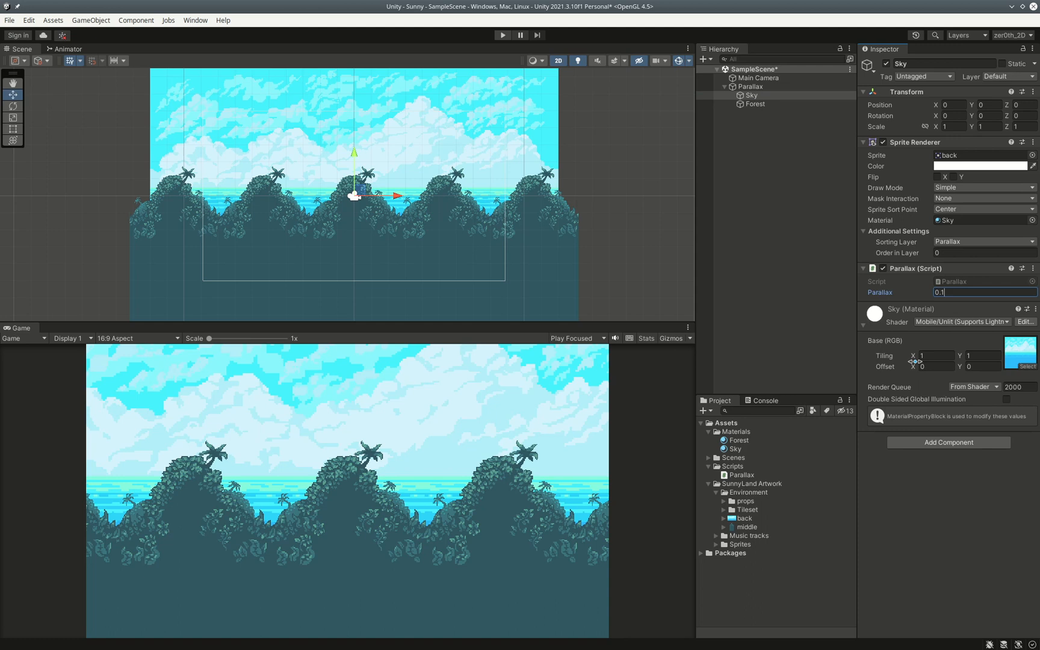
Run the scene in play mode, enlarge the Game view to examine the background scrolling, and stop the run.
{"action": "left_click", "coordinate": [502, 35]}
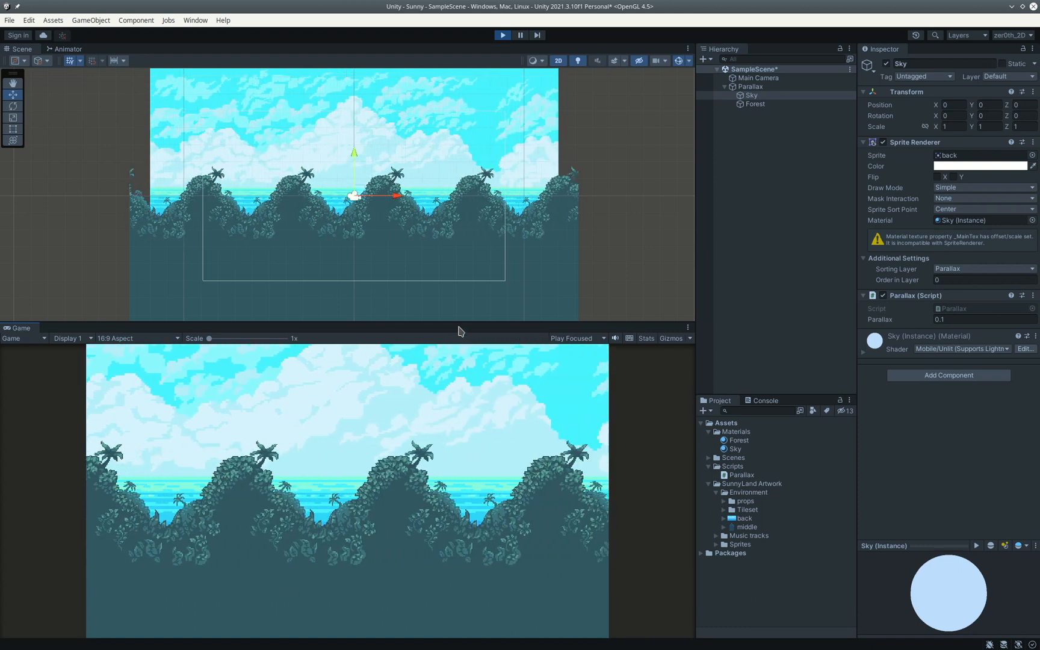
{"action": "left_click_drag", "start_coordinate": [458, 323], "coordinate": [472, 252]}
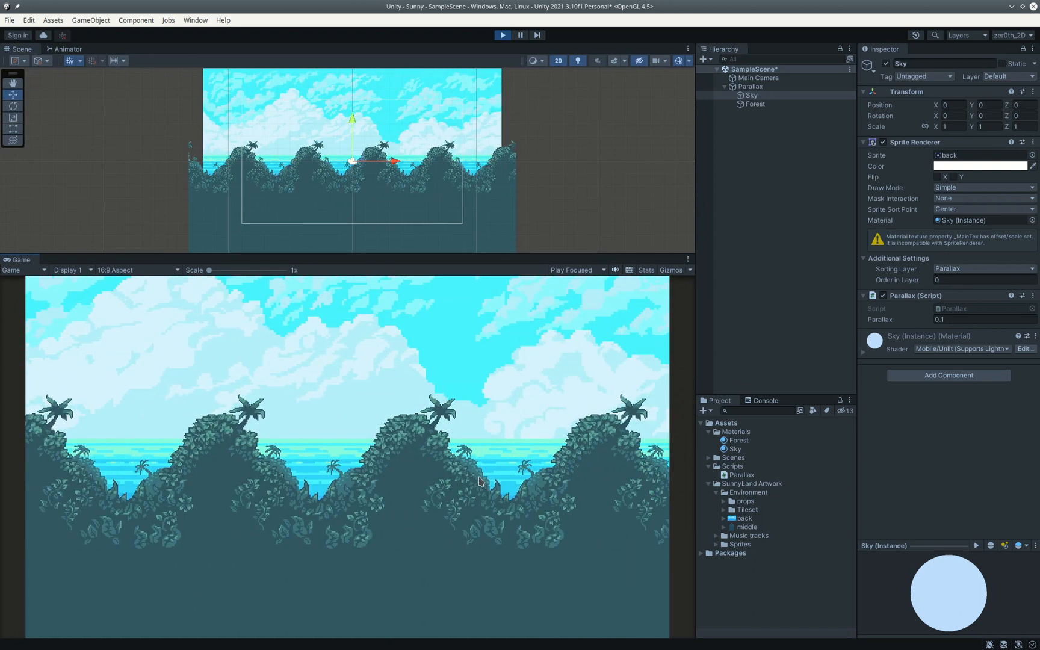
{"action": "left_click", "coordinate": [502, 36]}
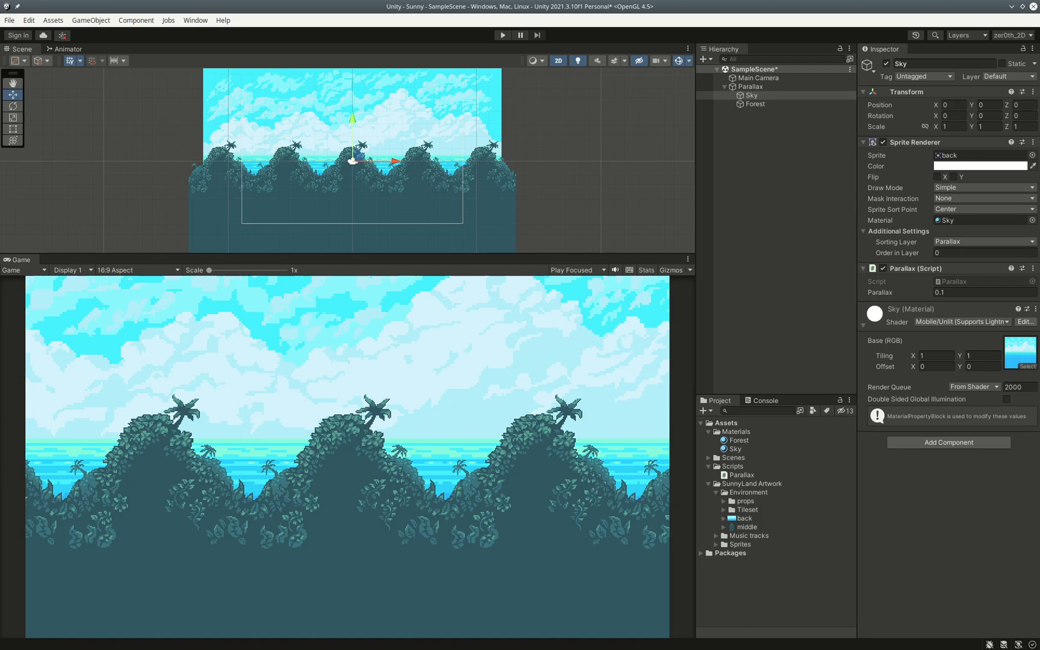
Switch to Visual Studio Code and declare the field "Transform cam;" below the mat field, followed by an empty line.
{"action": "key", "text": "alt+Tab"}
{"action": "left_click", "coordinate": [513, 239]}
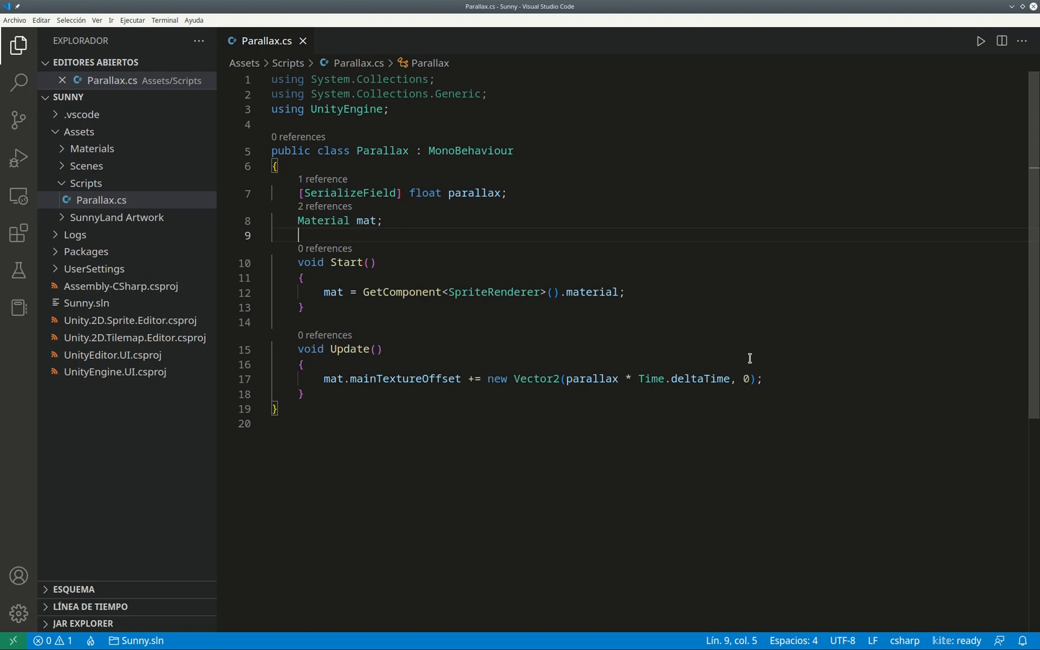
{"action": "type", "text": "Tta"}
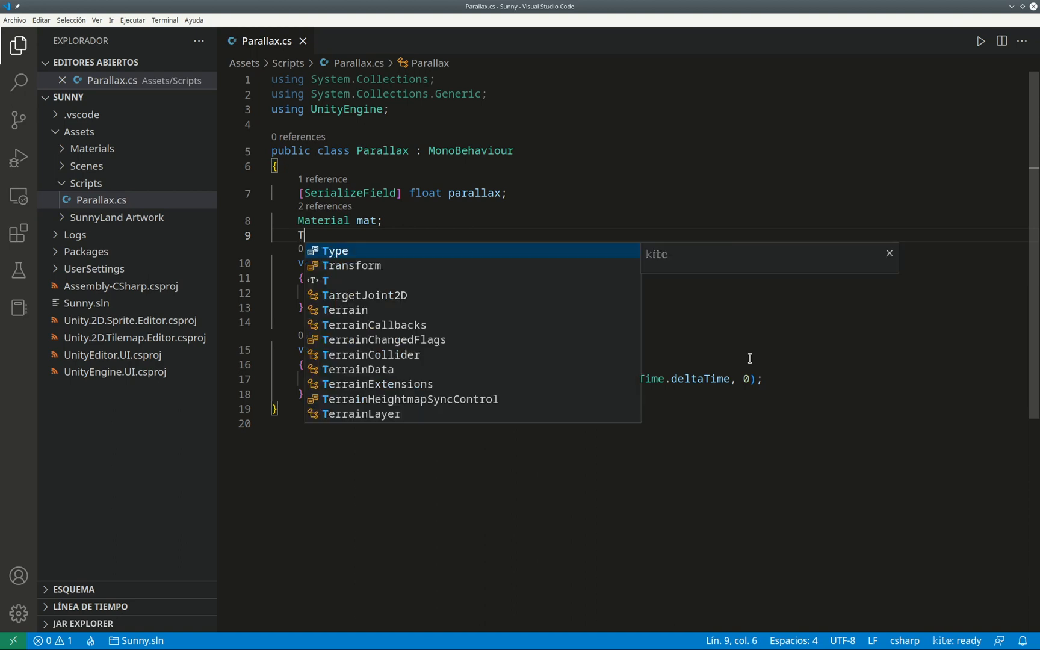
{"action": "key", "text": "BackSpace"}
{"action": "key", "text": "BackSpace"}
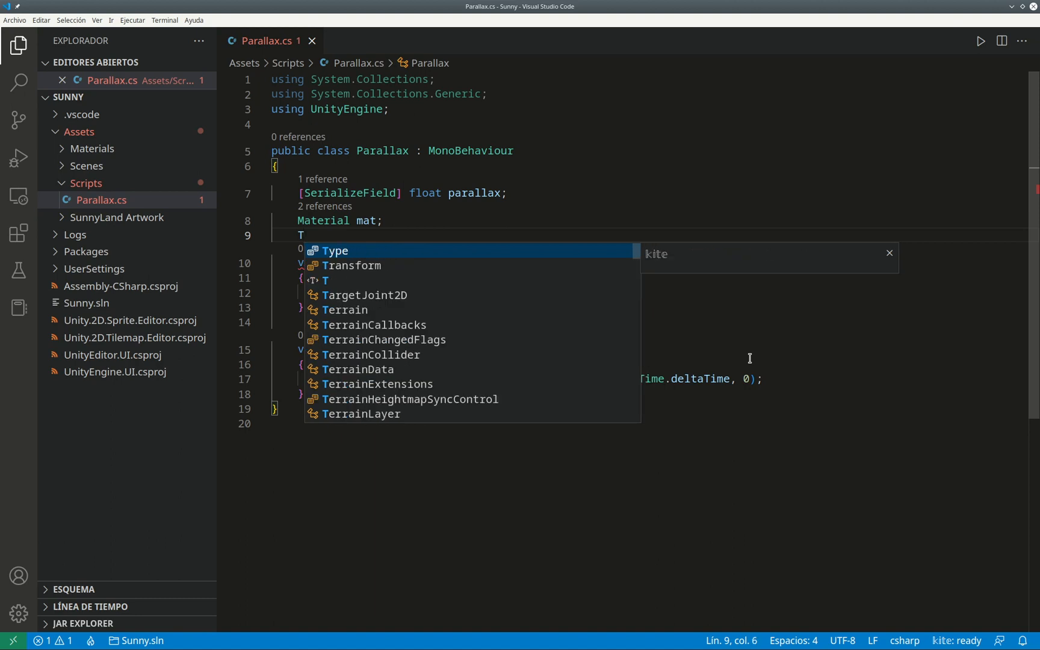
{"action": "type", "text": "rans"}
{"action": "key", "text": "Tab"}
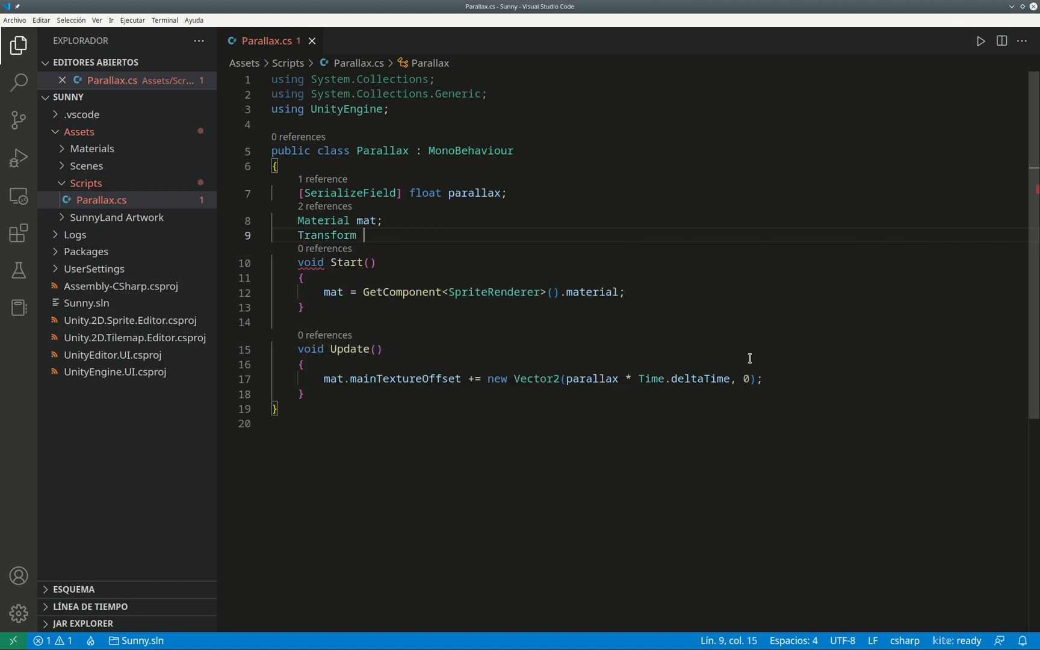
{"action": "type", "text": "cam;"}
{"action": "key", "text": "Return"}
In the Start method, add the assignment "cam = Camera.main.transform;" below the material assignment.
{"action": "key", "text": "Down"}
{"action": "key", "text": "Down"}
{"action": "key", "text": "Down"}
{"action": "key", "text": "Down"}
{"action": "key", "text": "Up"}
{"action": "key", "text": "End"}
{"action": "key", "text": "Return"}
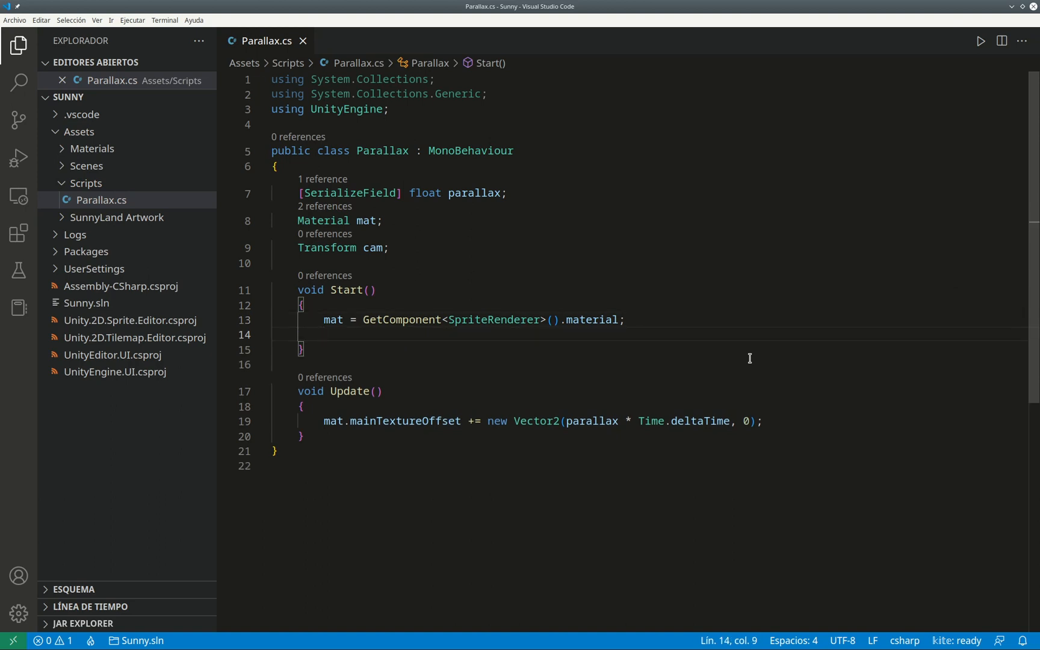
{"action": "type", "text": "cam = "}
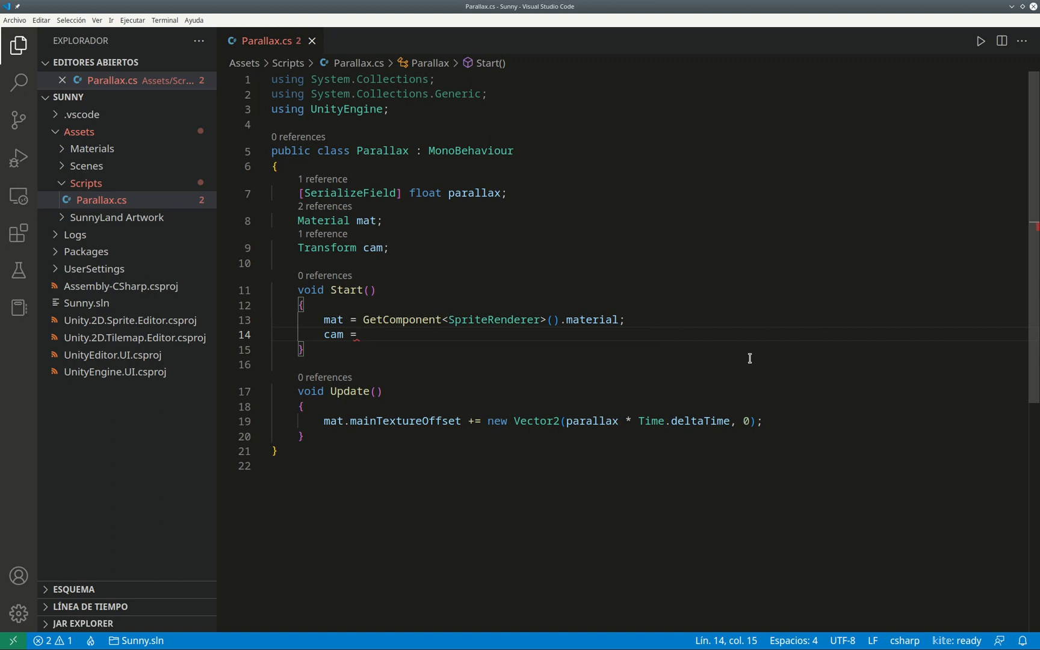
{"action": "type", "text": "Camera."}
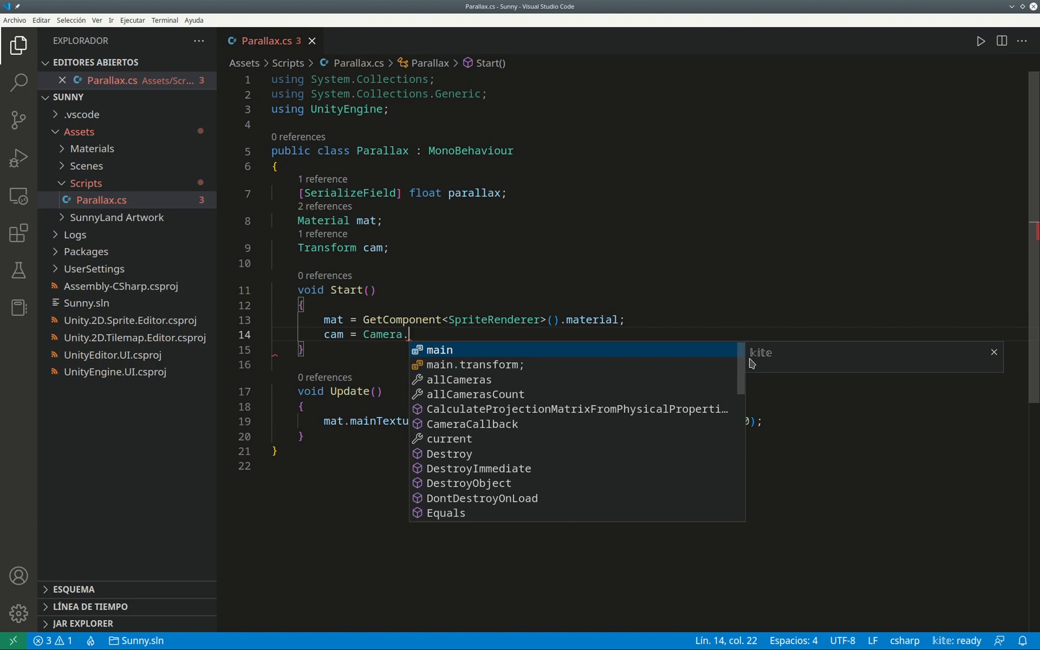
{"action": "type", "text": "main"}
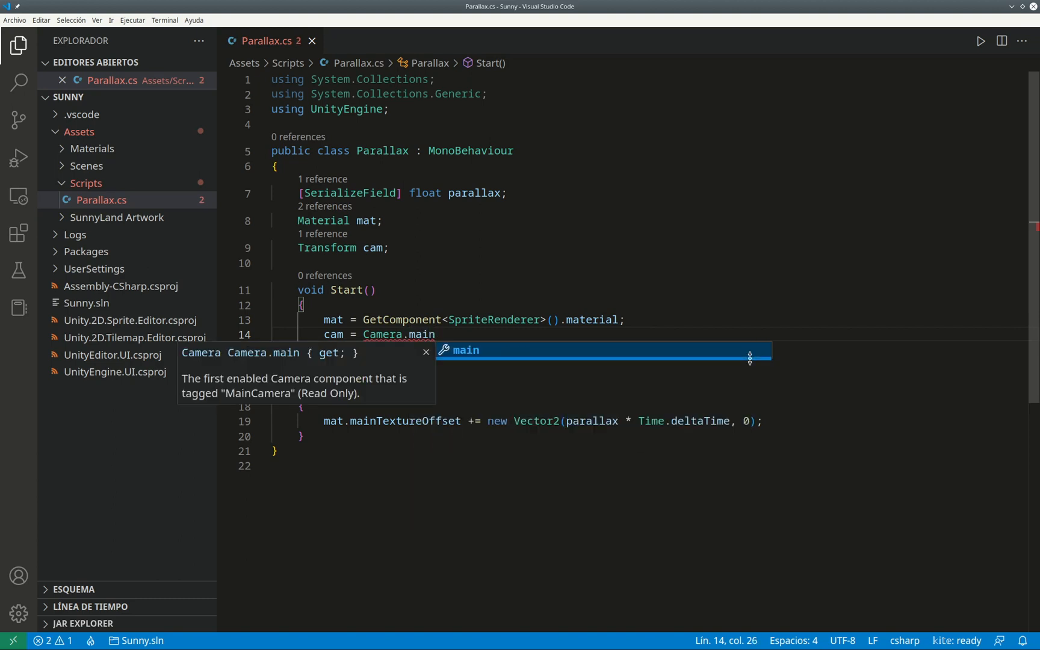
{"action": "type", "text": "."}
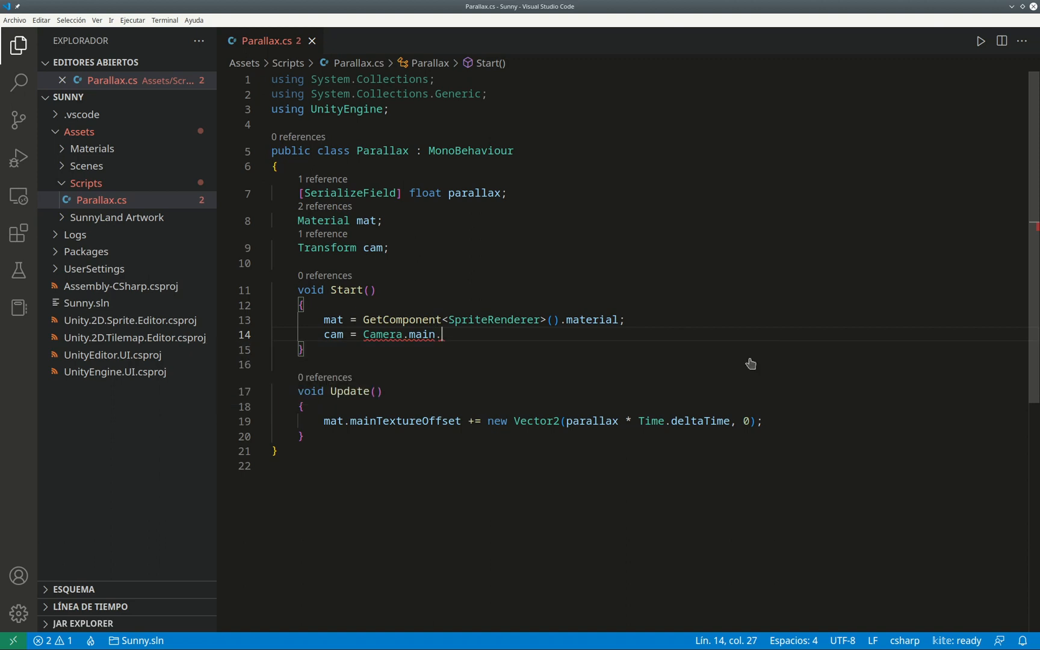
{"action": "type", "text": "transform;"}
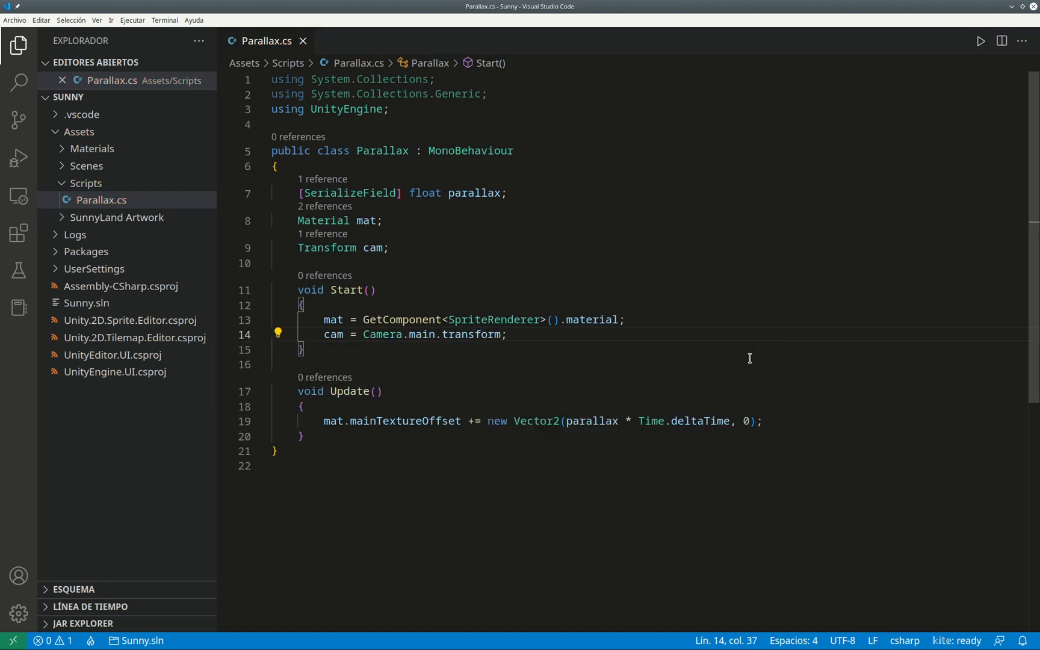
{"action": "key", "text": "Home"}
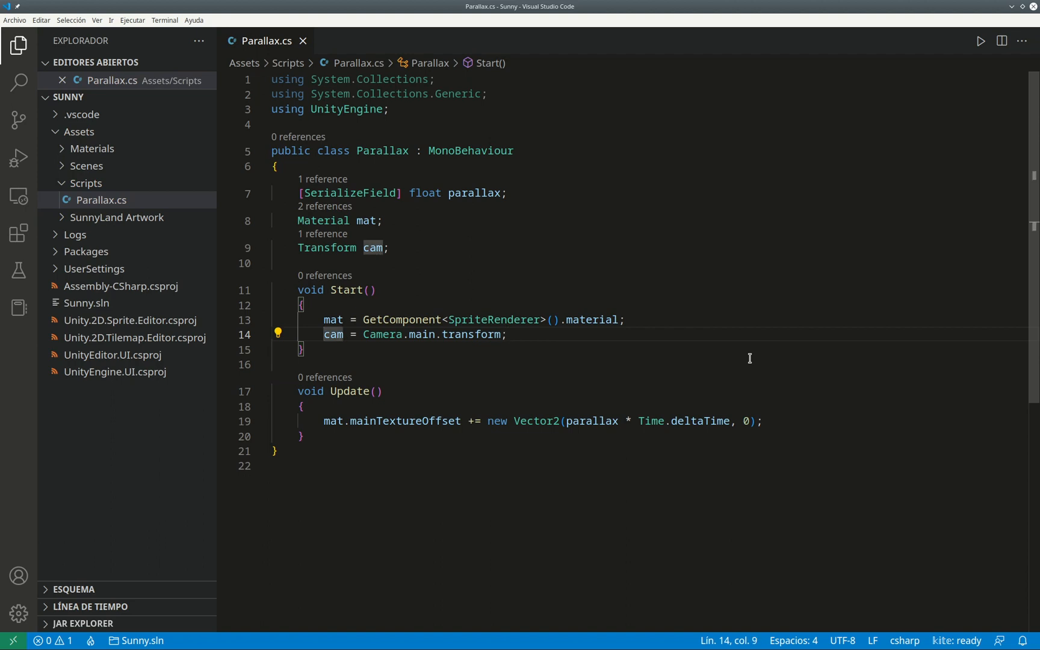
{"action": "key", "text": "Return"}
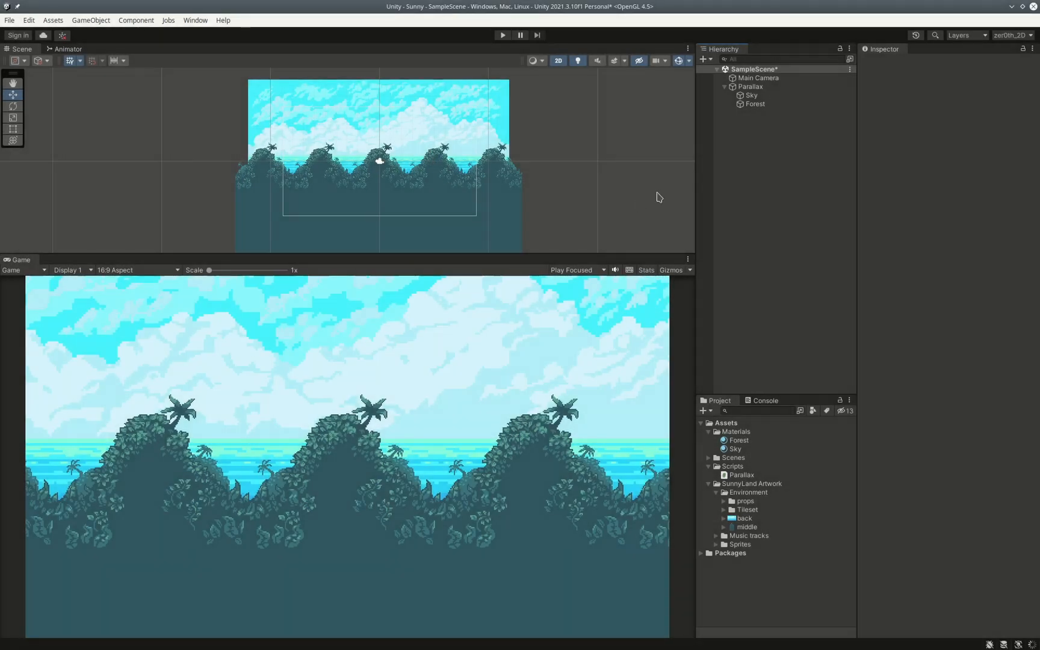
Switch to Unity, try moving the Main Camera sideways past the backgrounds to about X 14.18, and set its X position back to 0.
{"action": "left_click", "coordinate": [760, 80]}
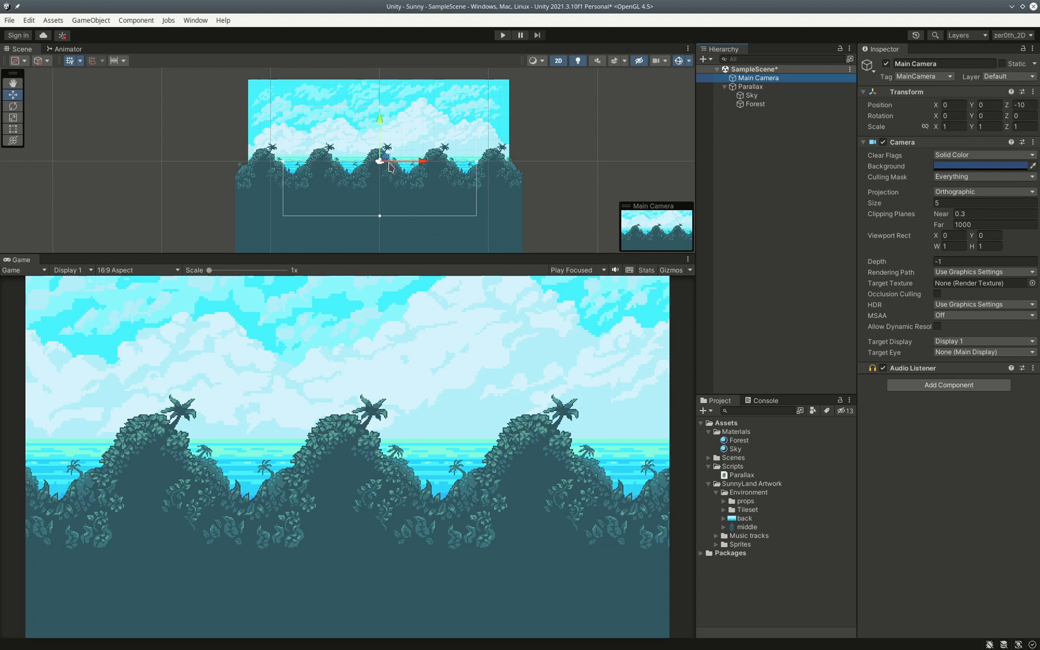
{"action": "left_click_drag", "start_coordinate": [401, 162], "coordinate": [574, 174]}
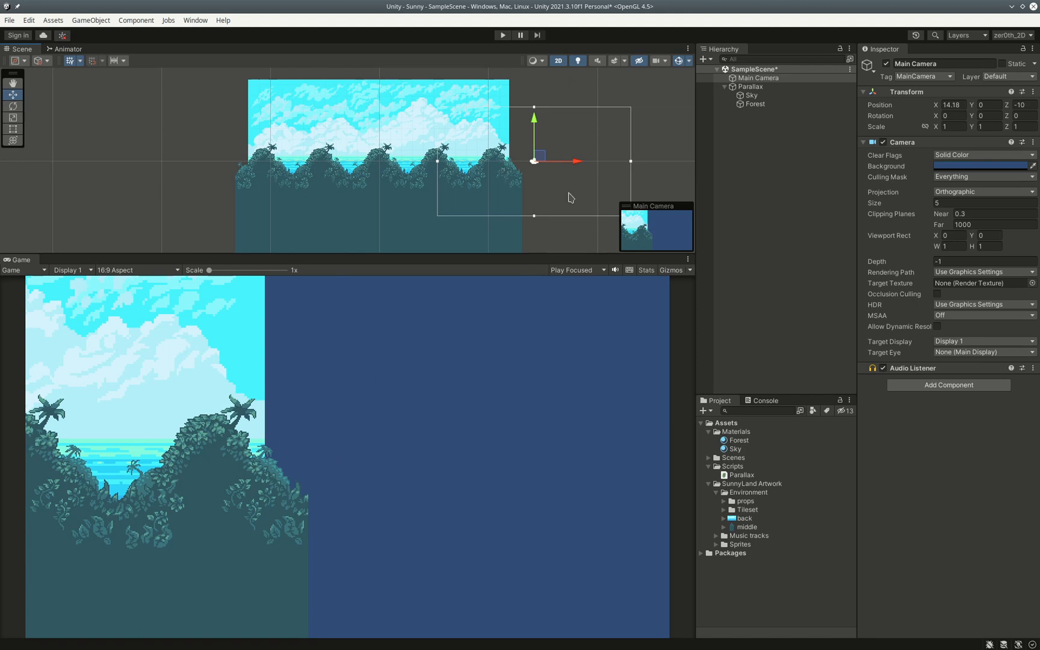
{"action": "left_click_drag", "start_coordinate": [577, 167], "coordinate": [431, 167]}
{"action": "left_click", "coordinate": [953, 105]}
{"action": "type", "text": "0"}
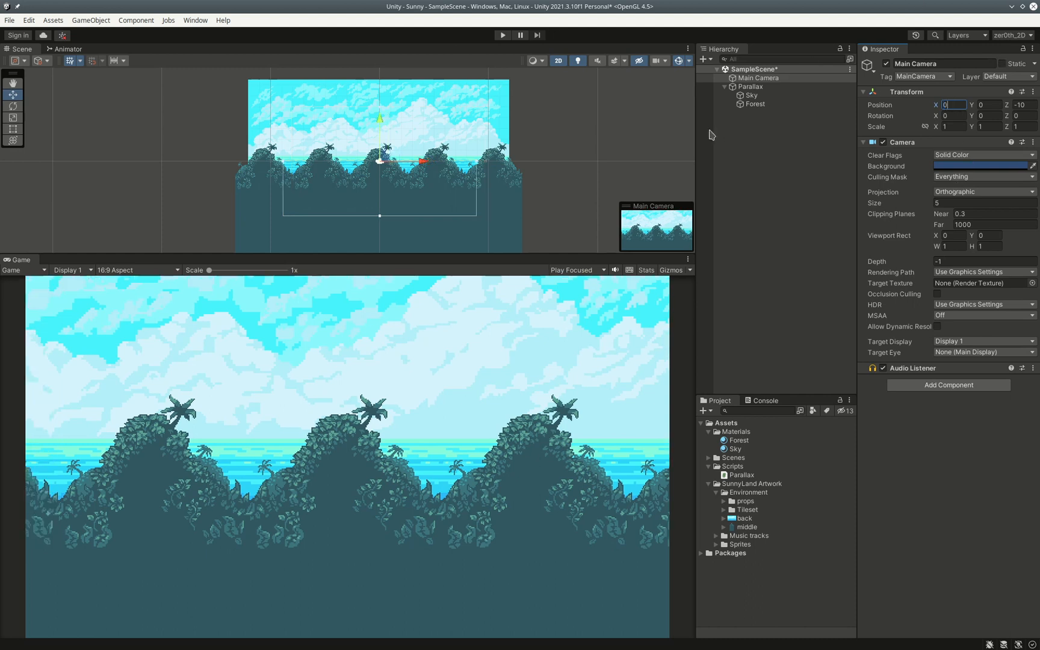
Make Parallax a child of Main Camera, shift it slightly along X, and move the camera to about X -1.14.
{"action": "left_click_drag", "start_coordinate": [750, 87], "coordinate": [760, 79]}
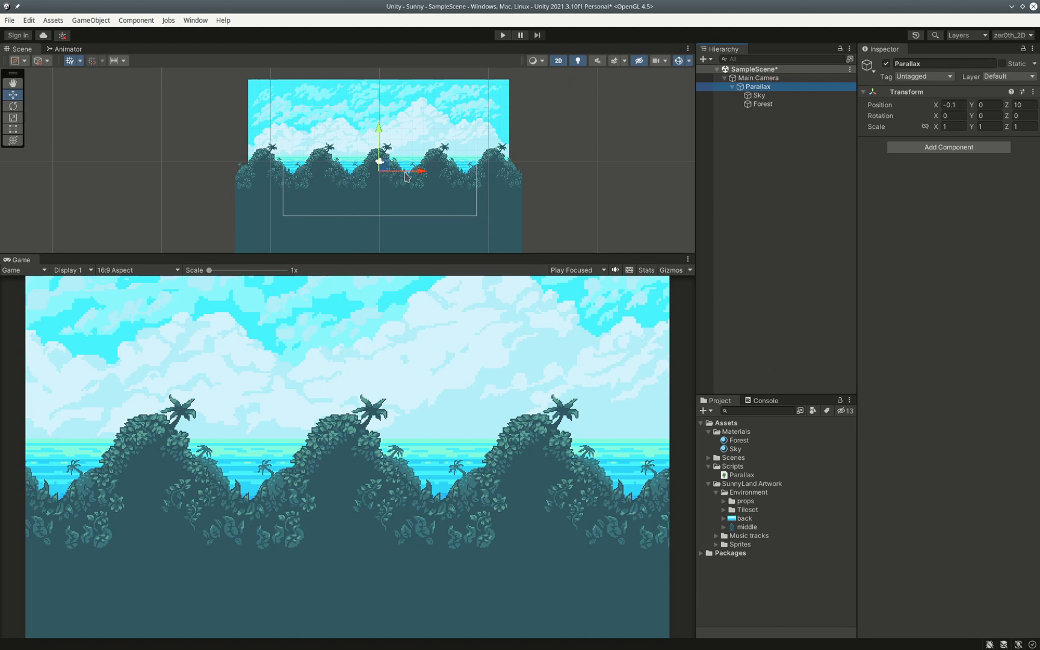
{"action": "mouse_move", "coordinate": [408, 174]}
{"action": "left_mouse_down"}
{"action": "mouse_move", "coordinate": [474, 181]}
{"action": "mouse_move", "coordinate": [397, 176]}
{"action": "mouse_move", "coordinate": [413, 175]}
{"action": "left_mouse_up"}
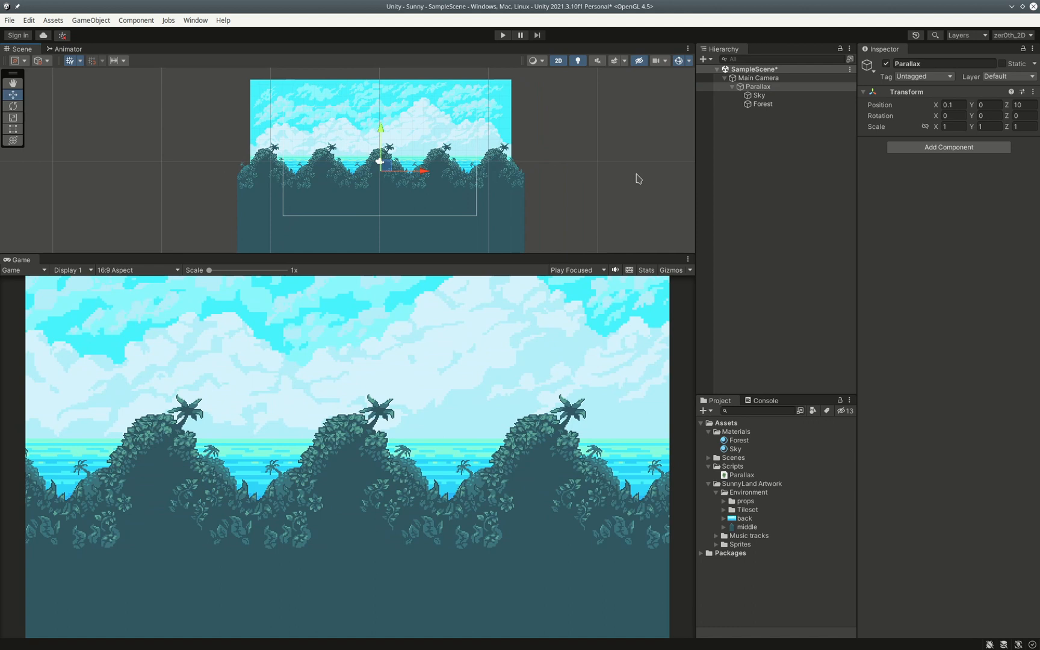
{"action": "left_click", "coordinate": [758, 78]}
{"action": "mouse_move", "coordinate": [408, 175]}
{"action": "left_mouse_down"}
{"action": "mouse_move", "coordinate": [463, 174]}
{"action": "mouse_move", "coordinate": [298, 175]}
{"action": "mouse_move", "coordinate": [463, 174]}
{"action": "mouse_move", "coordinate": [342, 175]}
{"action": "mouse_move", "coordinate": [389, 175]}
{"action": "left_mouse_up"}
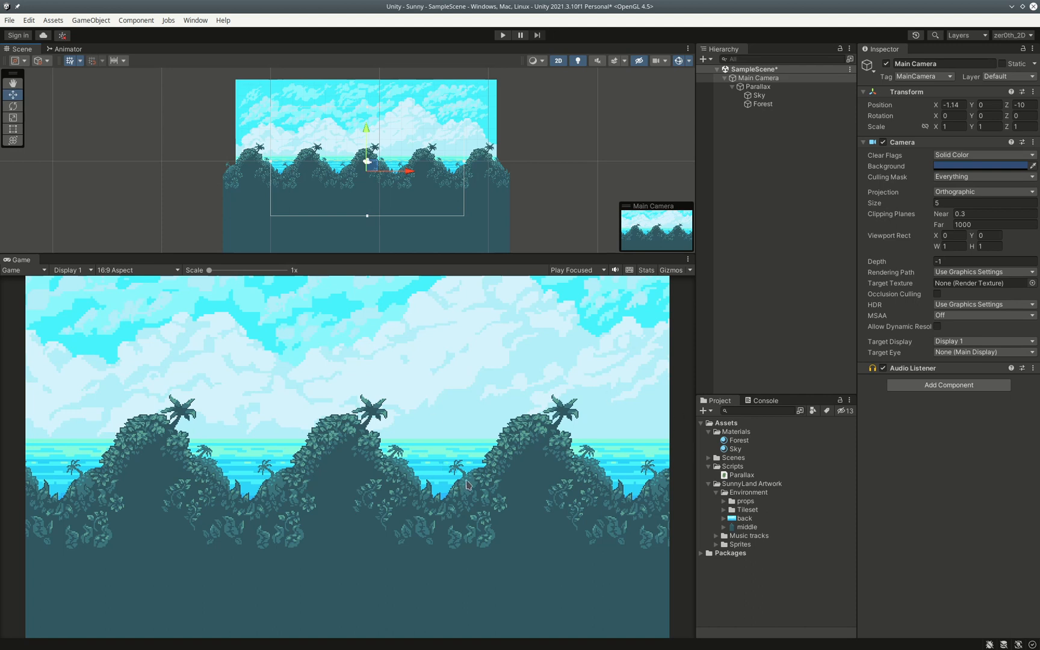
Try a material X offset of about -1.33 on the Forest object, and set the offset back to 0.
{"action": "left_click", "coordinate": [762, 105]}
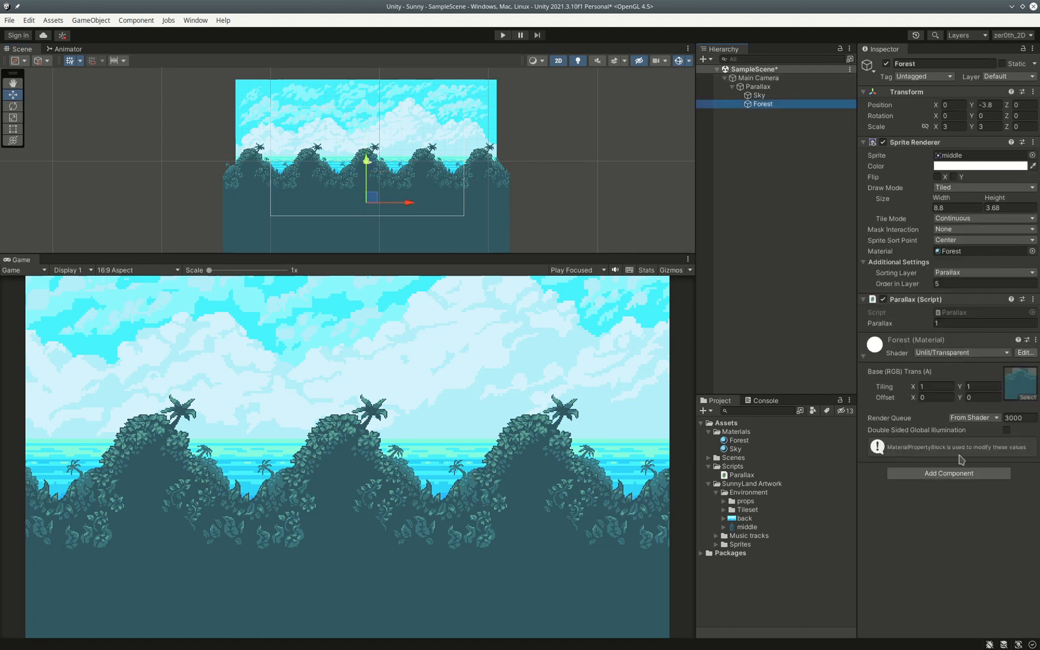
{"action": "left_click_drag", "start_coordinate": [914, 398], "coordinate": [893, 398]}
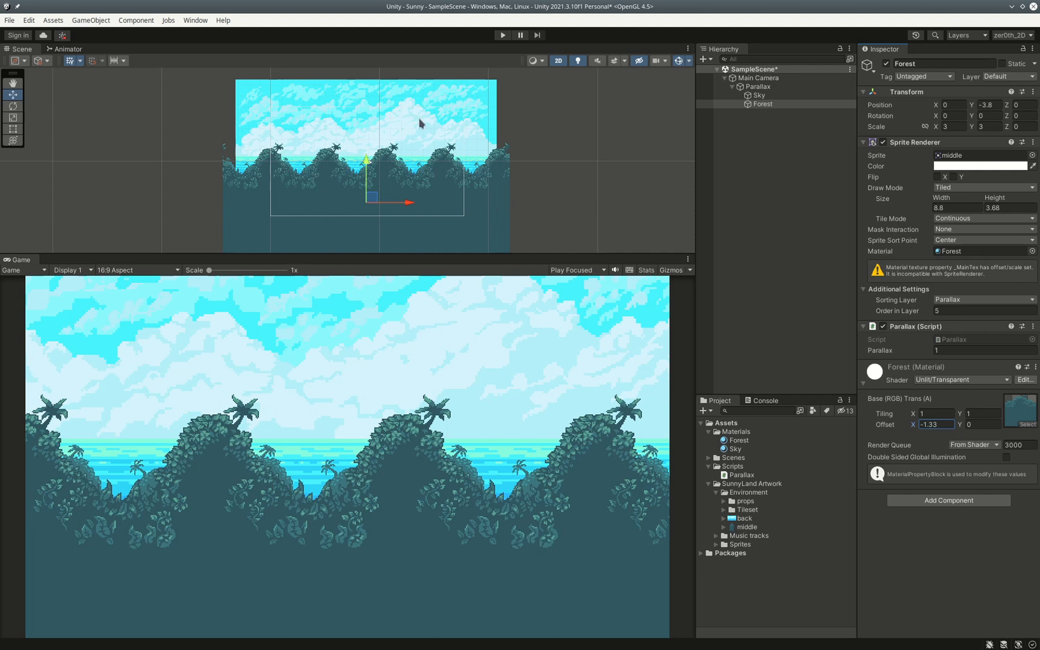
{"action": "left_click", "coordinate": [942, 423]}
{"action": "type", "text": "0"}
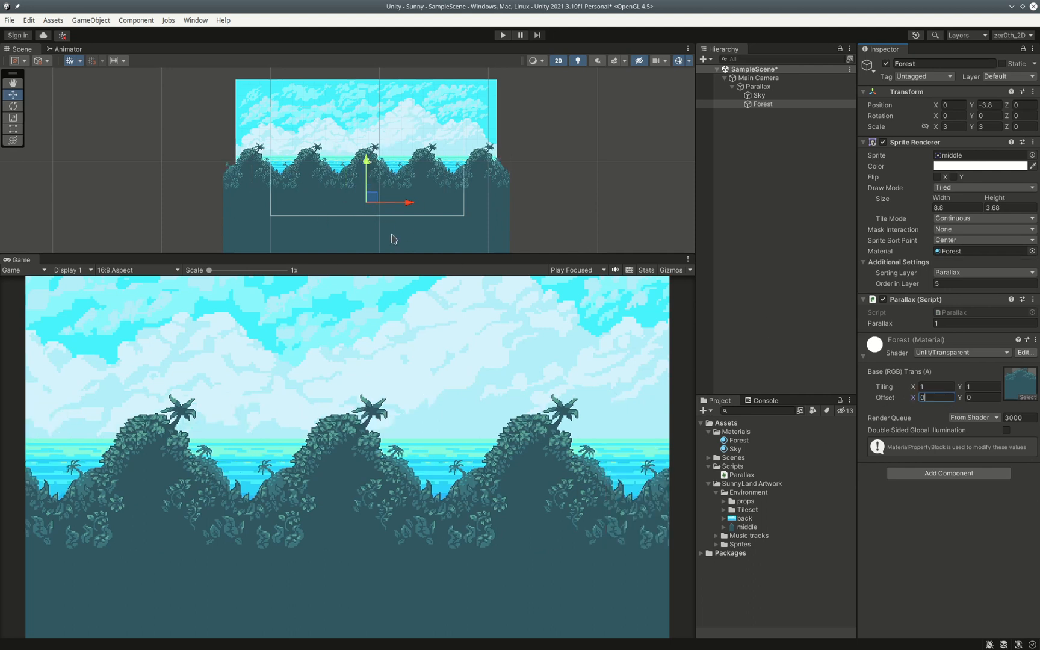
Move the Main Camera to about X -1.39, then unparent Parallax from it and keep Main Camera first in the hierarchy.
{"action": "left_click", "coordinate": [767, 80]}
{"action": "mouse_move", "coordinate": [397, 175]}
{"action": "left_mouse_down"}
{"action": "mouse_move", "coordinate": [428, 174]}
{"action": "mouse_move", "coordinate": [385, 164]}
{"action": "mouse_move", "coordinate": [397, 163]}
{"action": "left_mouse_up"}
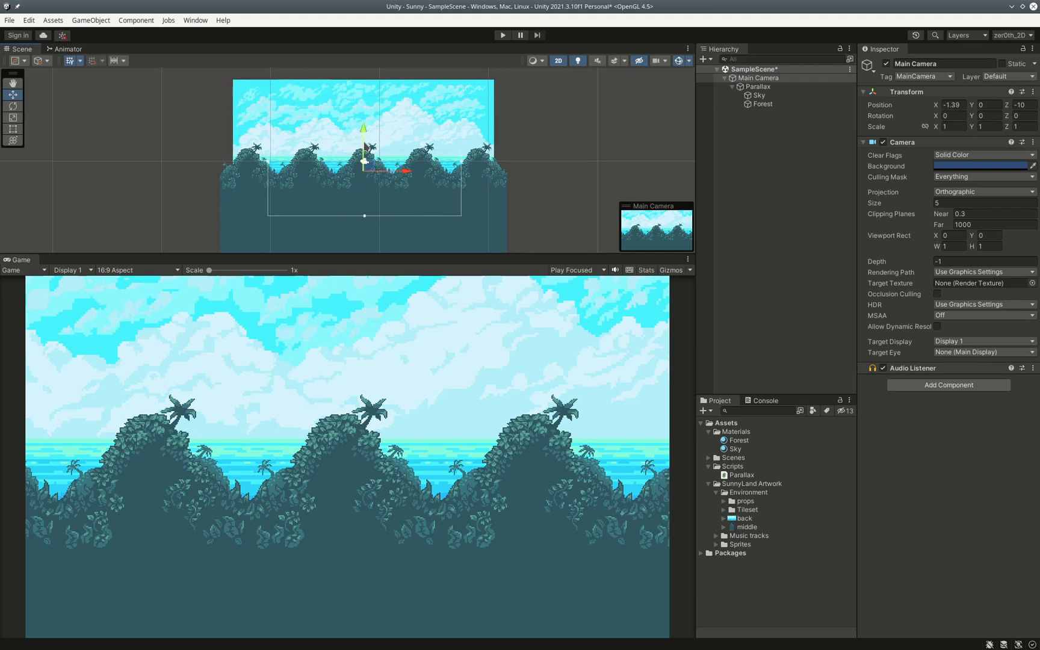
{"action": "left_click", "coordinate": [757, 87]}
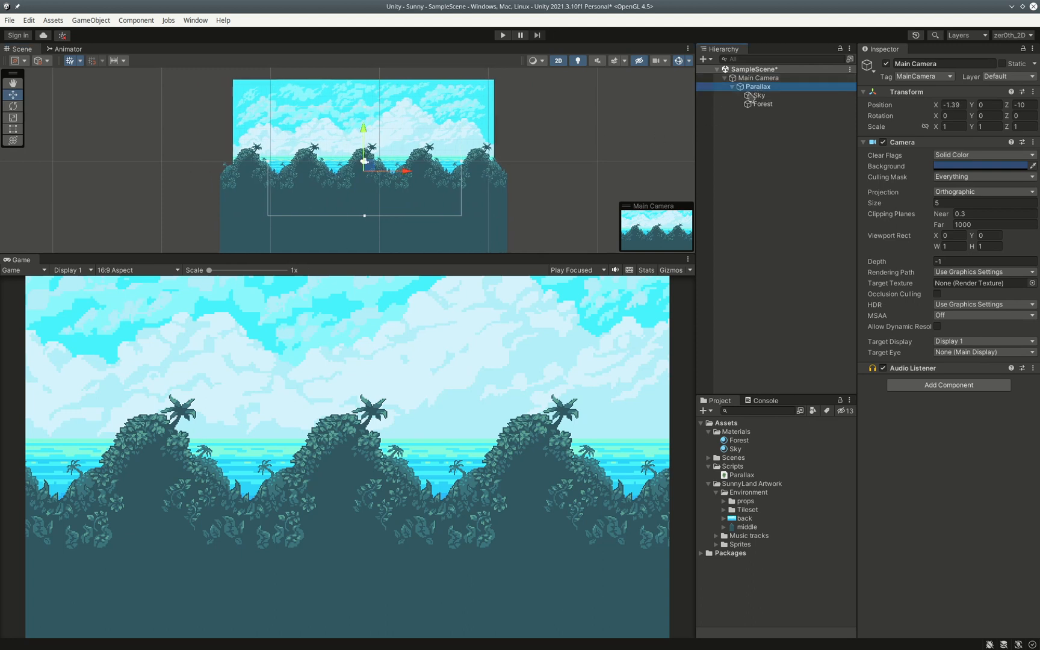
{"action": "left_click_drag", "start_coordinate": [760, 88], "coordinate": [739, 74]}
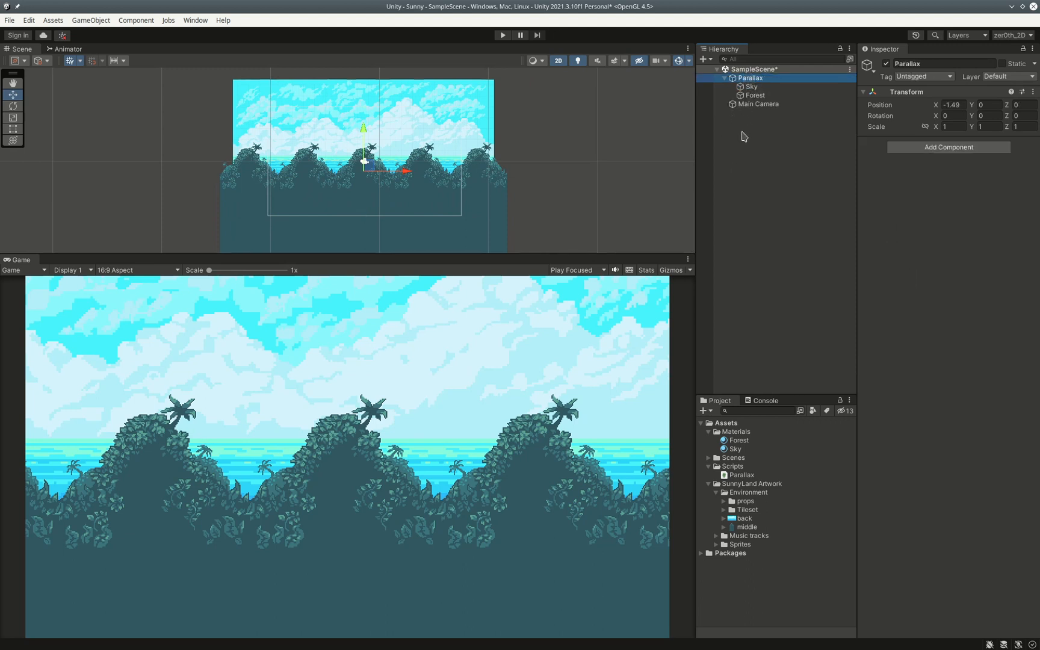
{"action": "left_click", "coordinate": [750, 104]}
{"action": "left_click_drag", "start_coordinate": [749, 105], "coordinate": [746, 76]}
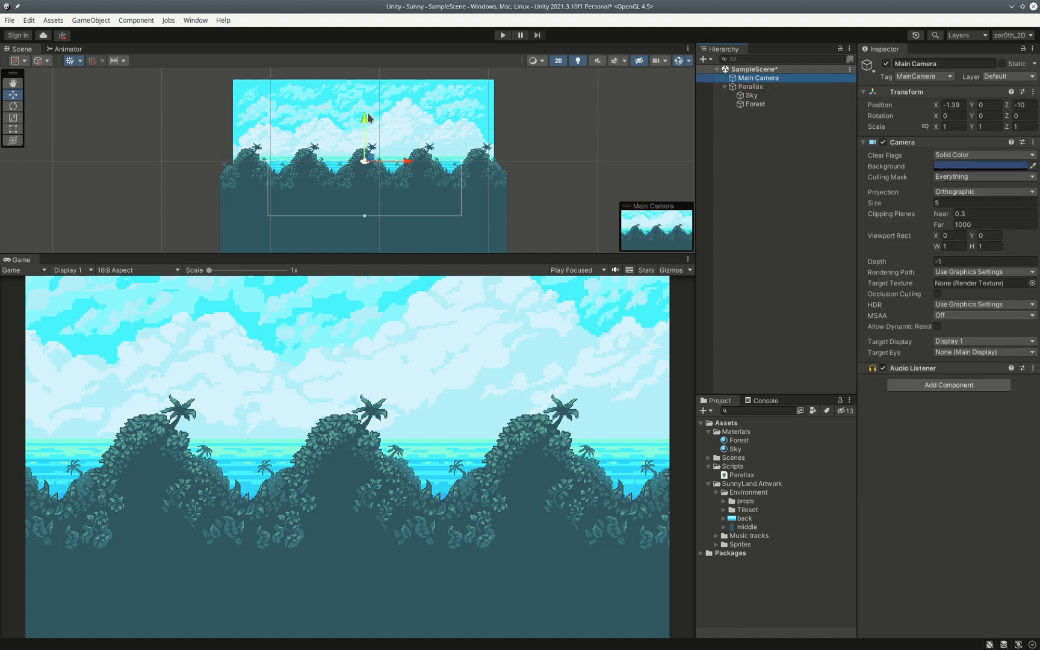
Try moving the Main Camera down to about Y -4.23 and up to about Y 3.48 to examine the background's vertical coverage.
{"action": "left_click_drag", "start_coordinate": [364, 120], "coordinate": [382, 133]}
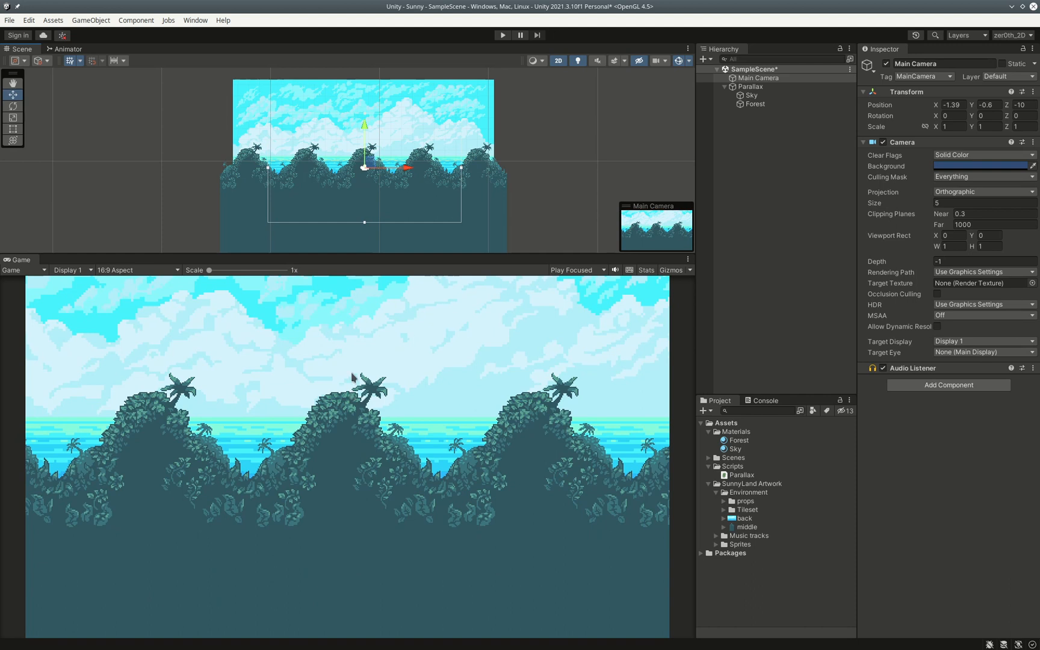
{"action": "mouse_move", "coordinate": [369, 133]}
{"action": "left_mouse_down"}
{"action": "mouse_move", "coordinate": [367, 151]}
{"action": "mouse_move", "coordinate": [365, 109]}
{"action": "mouse_move", "coordinate": [365, 131]}
{"action": "left_mouse_up"}
{"action": "left_click_drag", "start_coordinate": [387, 176], "coordinate": [387, 222]}
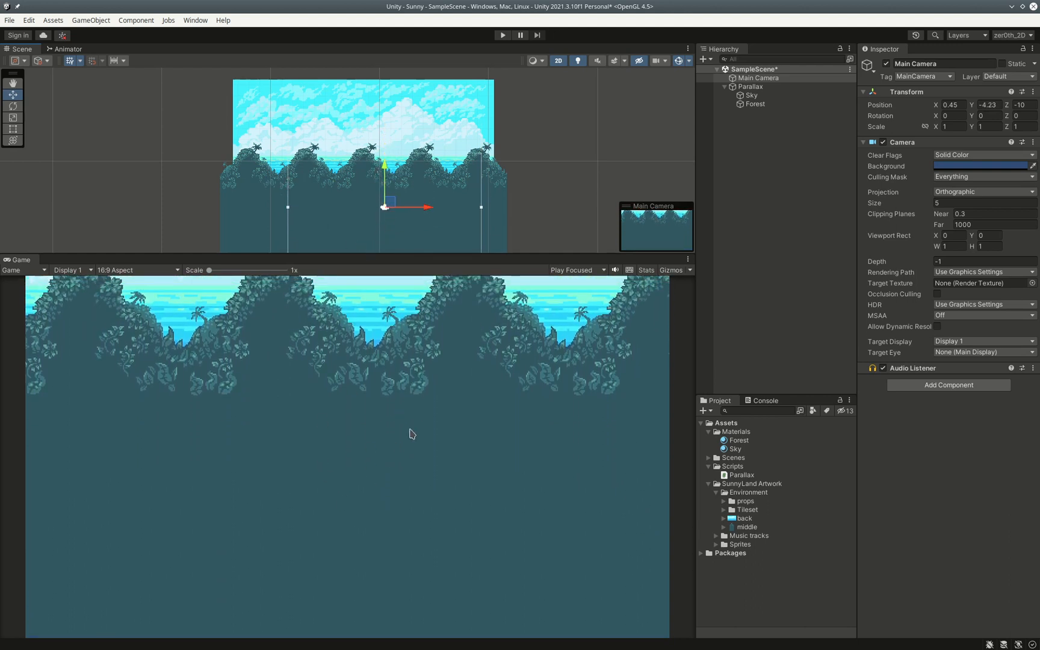
{"action": "left_click_drag", "start_coordinate": [384, 167], "coordinate": [384, 99]}
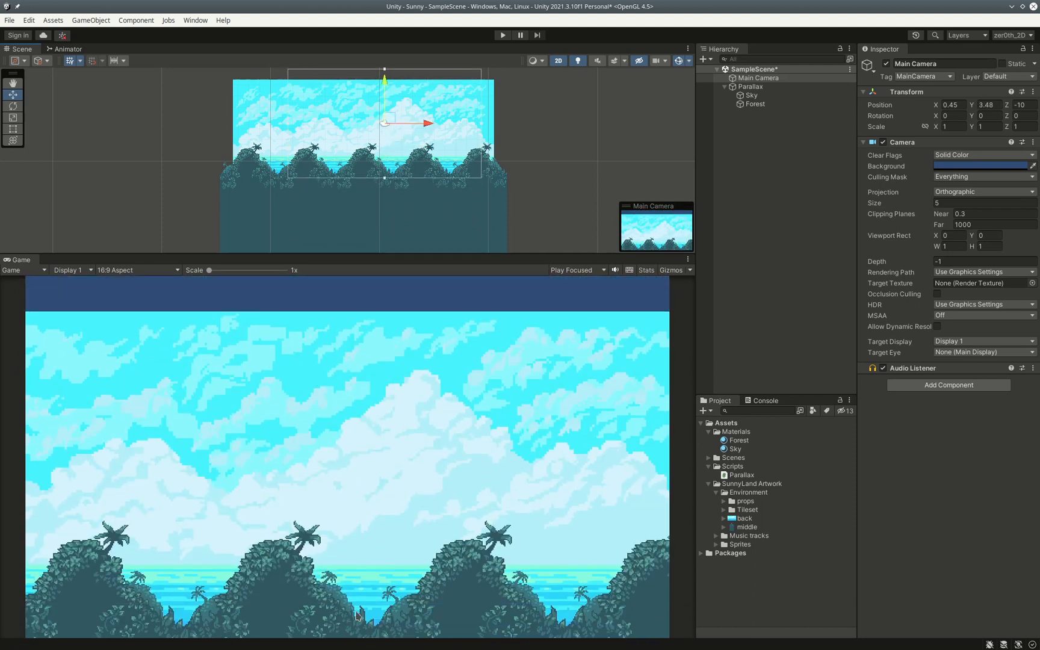
{"action": "left_click_drag", "start_coordinate": [385, 81], "coordinate": [385, 101]}
{"action": "left_click_drag", "start_coordinate": [421, 149], "coordinate": [414, 149]}
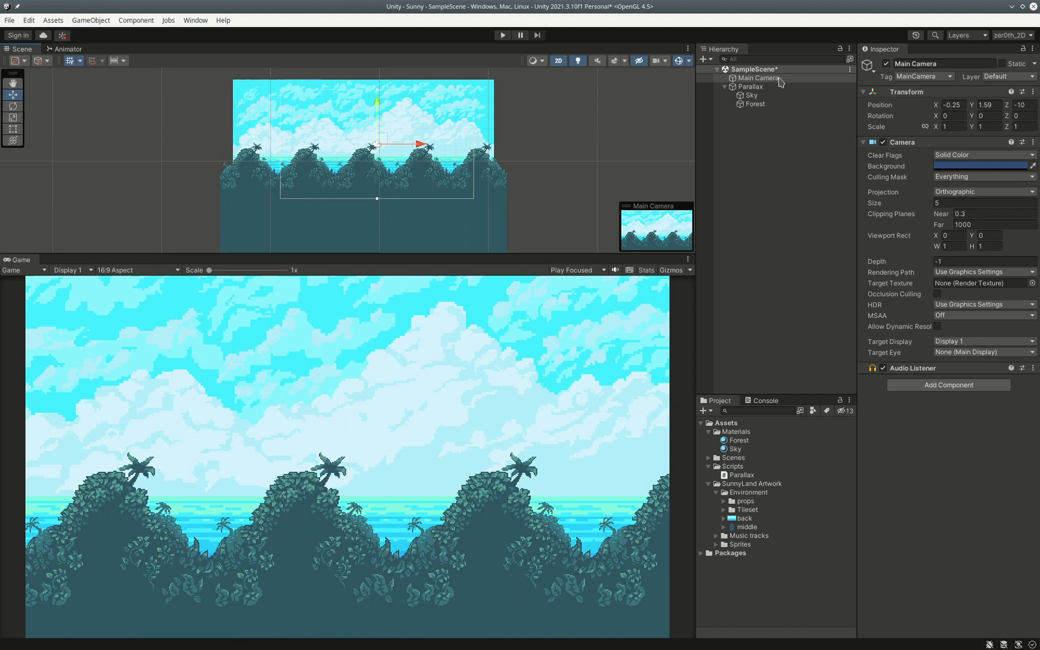
Set the Main Camera's position to X 0 and Y 0.
{"action": "left_click", "coordinate": [954, 104]}
{"action": "type", "text": "0"}
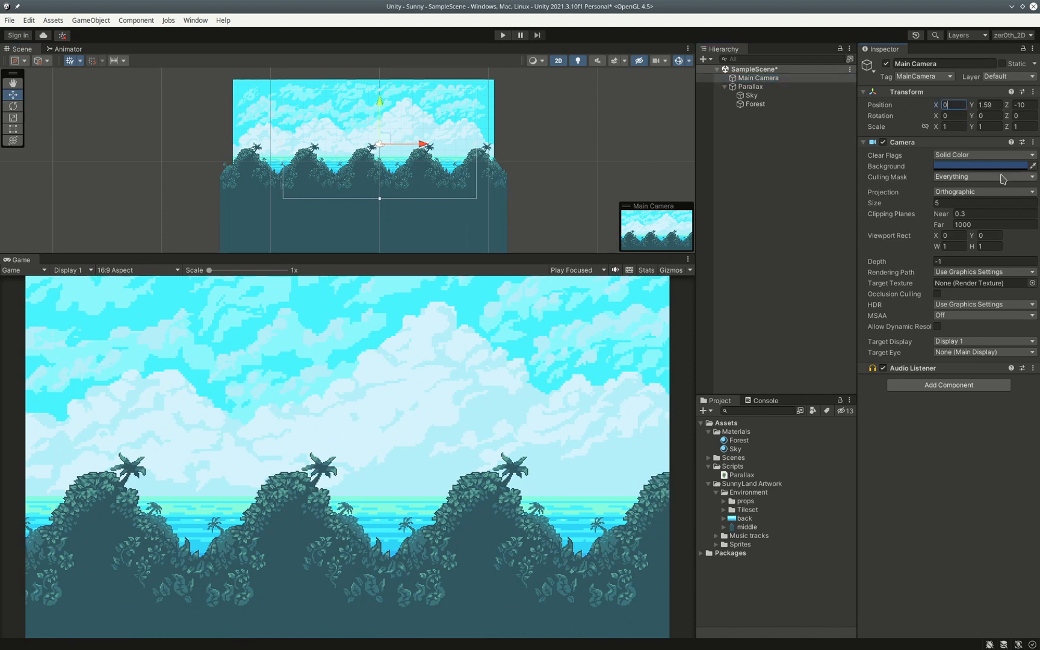
{"action": "key", "text": "Tab"}
{"action": "type", "text": "0"}
{"action": "key", "text": "Tab"}
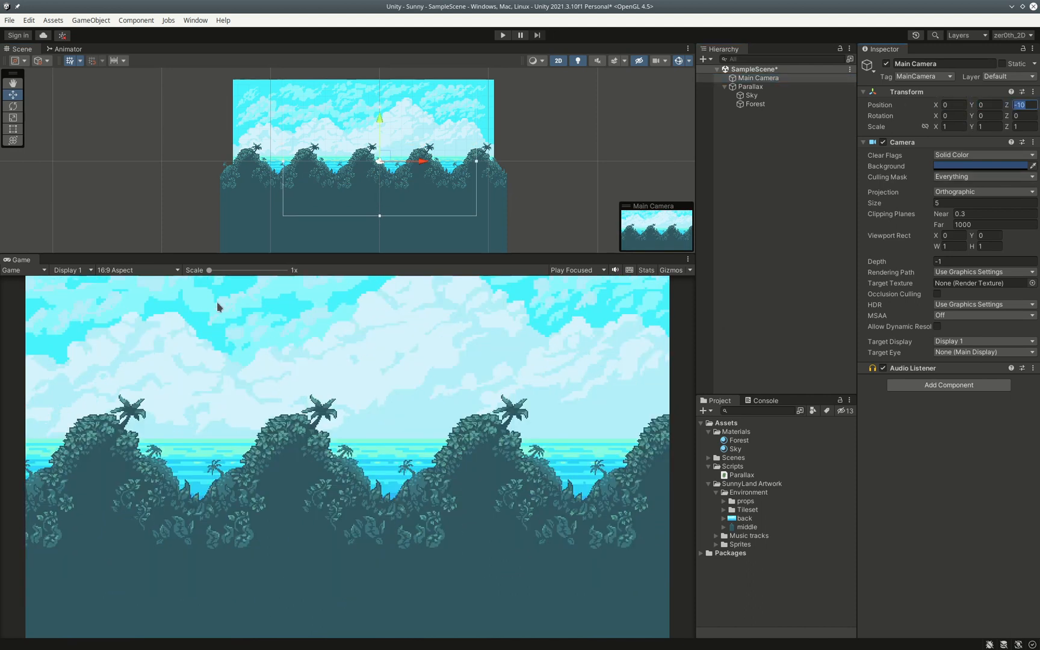
Switch to Visual Studio Code and declare the field "Vector3 initialPos;" below the cam field, followed by an empty line.
{"action": "key", "text": "alt+Tab"}
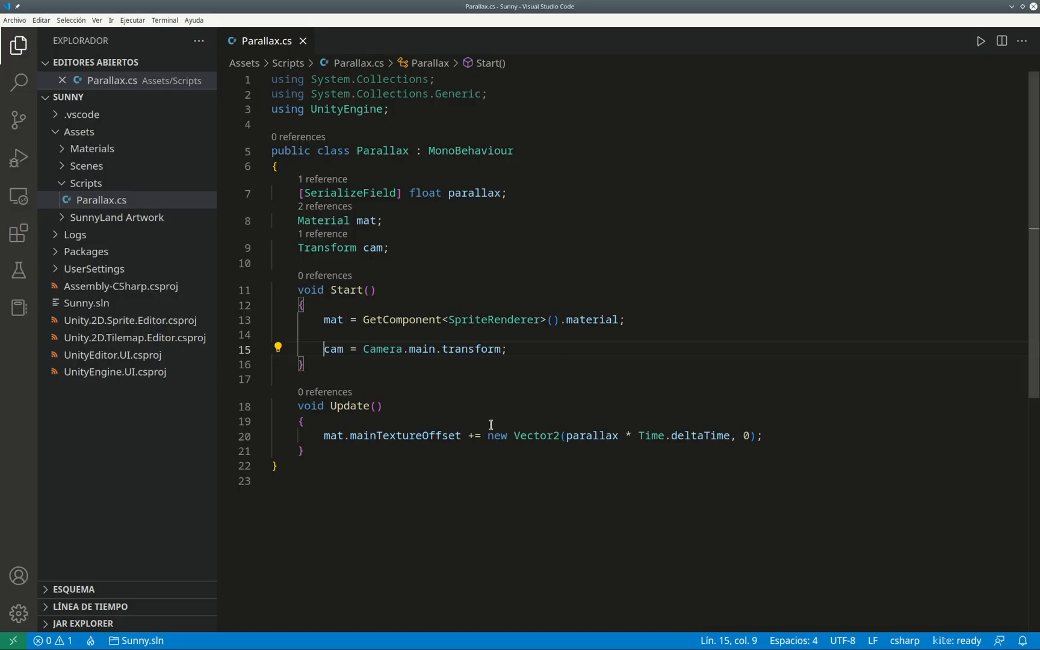
{"action": "left_click", "coordinate": [579, 342]}
{"action": "key", "text": "shift+Home"}
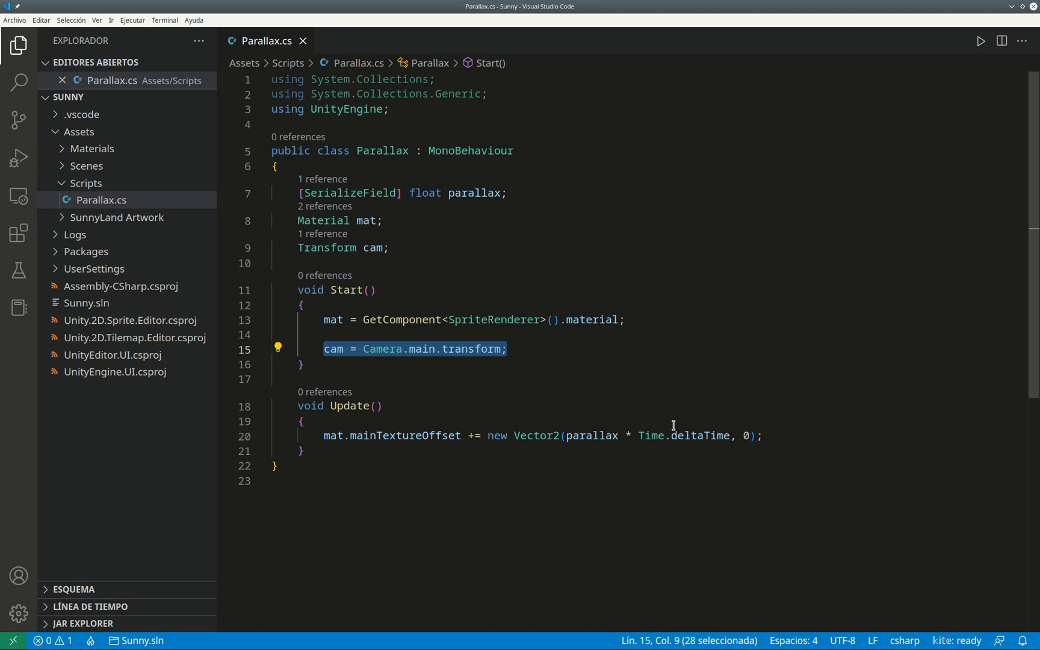
{"action": "key", "text": "Home"}
{"action": "key", "text": "Up"}
{"action": "key", "text": "Up"}
{"action": "key", "text": "Up"}
{"action": "key", "text": "Up"}
{"action": "key", "text": "Up"}
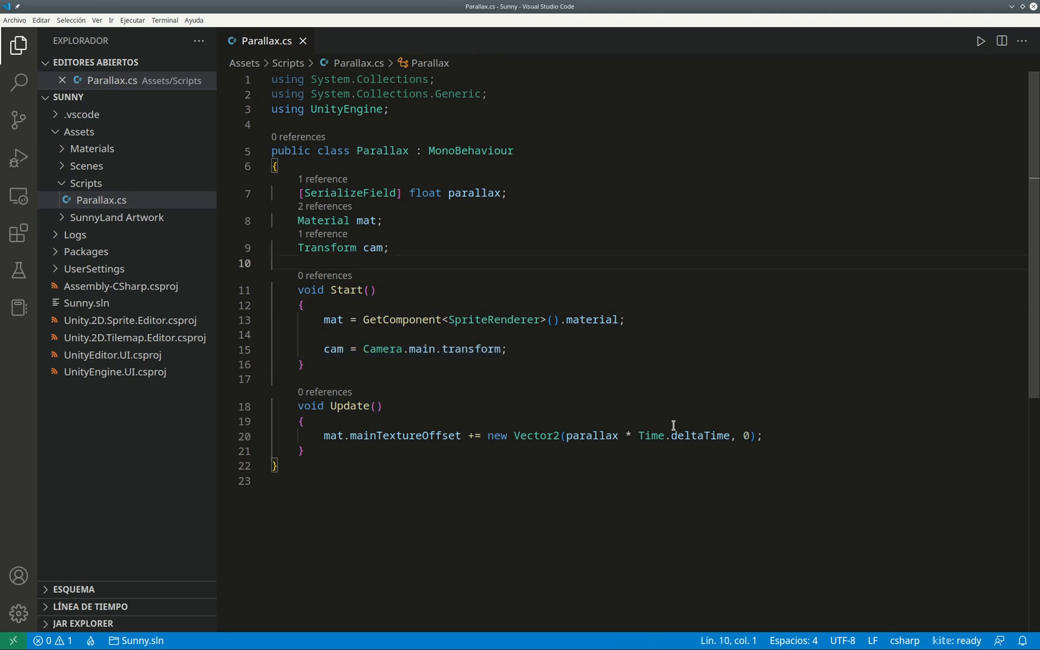
{"action": "type", "text": "Vector"}
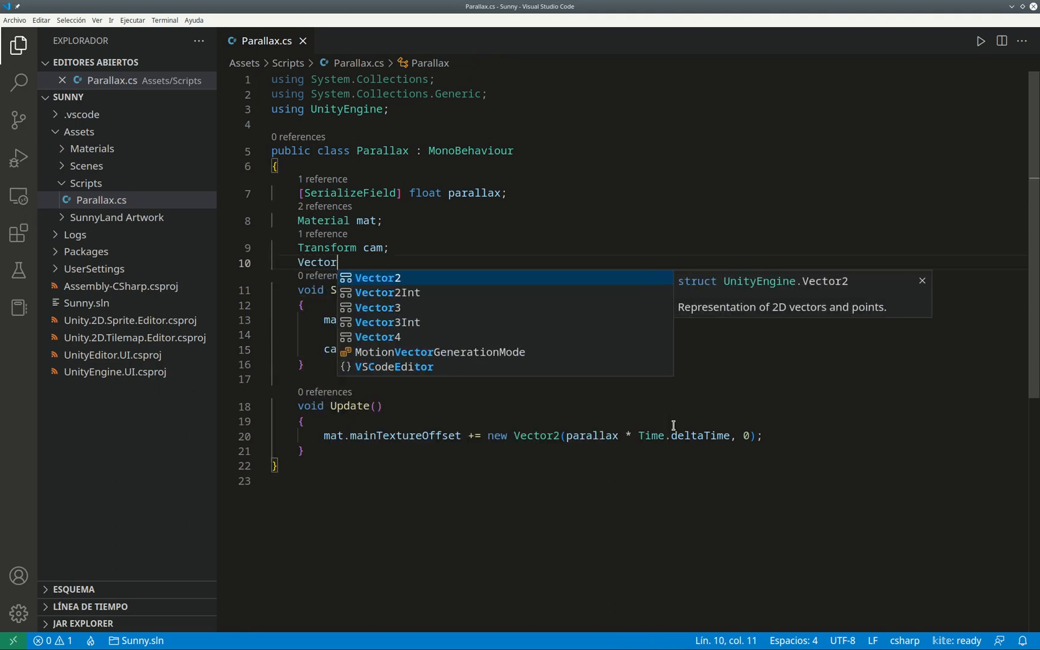
{"action": "key", "text": "Down"}
{"action": "key", "text": "Down"}
{"action": "key", "text": "Return"}
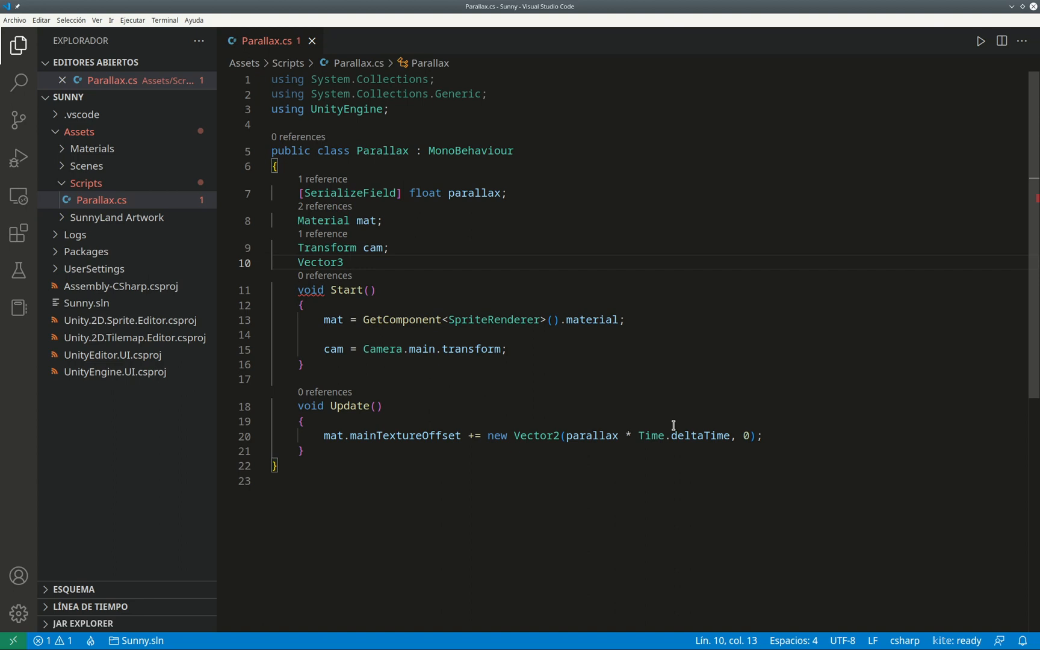
{"action": "type", "text": "init"}
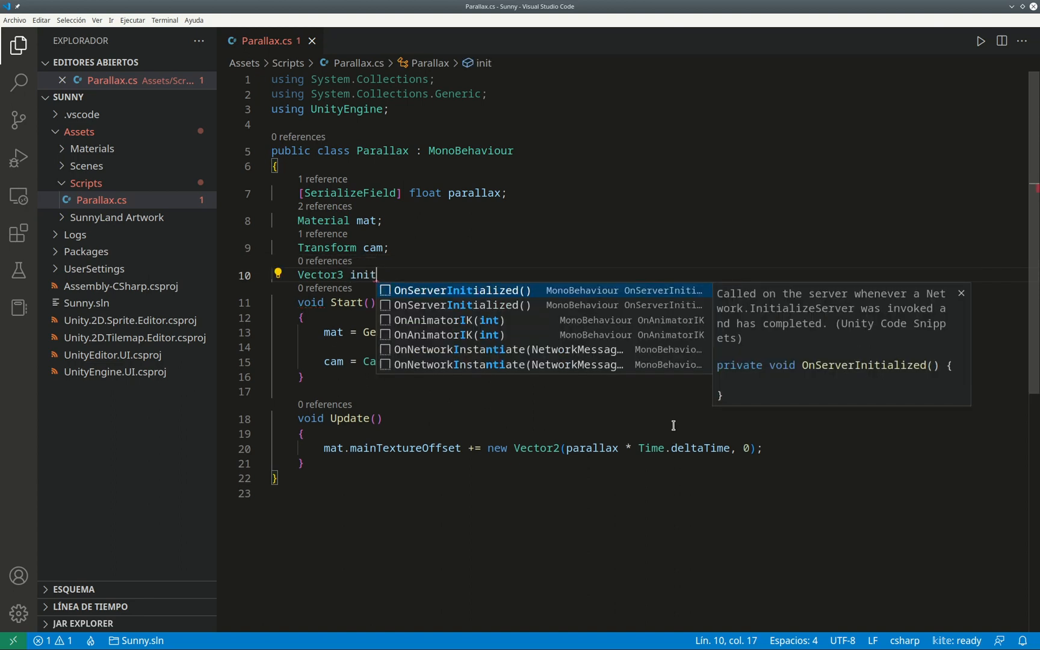
{"action": "type", "text": "ialPos;"}
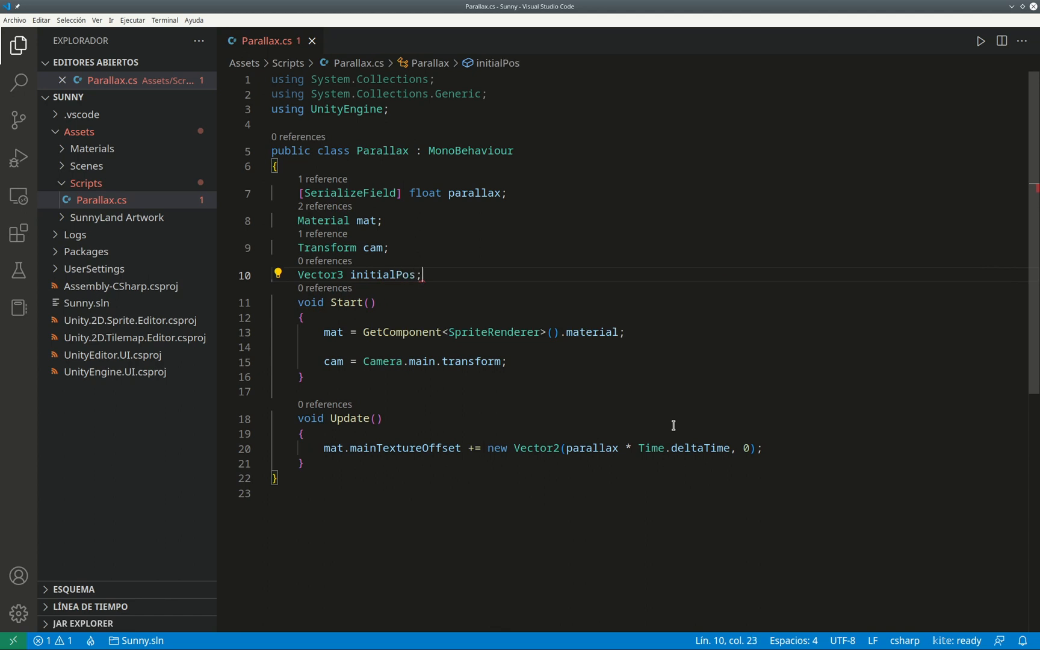
{"action": "key", "text": "Return"}
In the Start method, add the assignment "initialPos = transform.position;" below the camera assignment, separated by an empty line.
{"action": "key", "text": "Down"}
{"action": "key", "text": "Down"}
{"action": "key", "text": "Down"}
{"action": "key", "text": "Down"}
{"action": "key", "text": "Down"}
{"action": "key", "text": "Down"}
{"action": "key", "text": "Up"}
{"action": "key", "text": "End"}
{"action": "key", "text": "Return"}
{"action": "key", "text": "Return"}
{"action": "type", "text": "ini"}
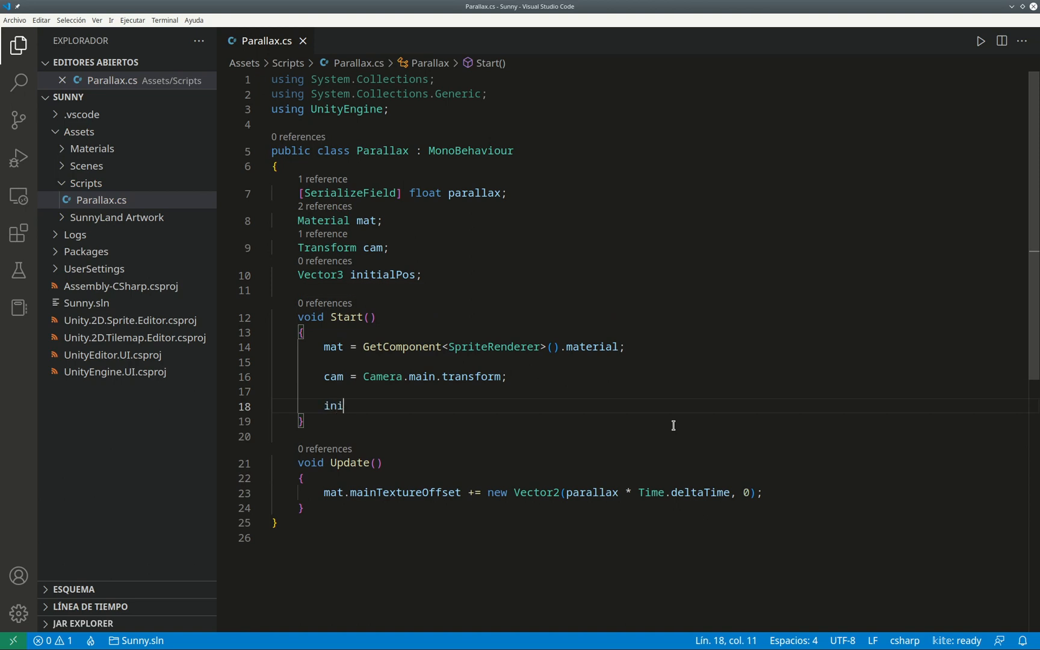
{"action": "type", "text": "tialPos = "}
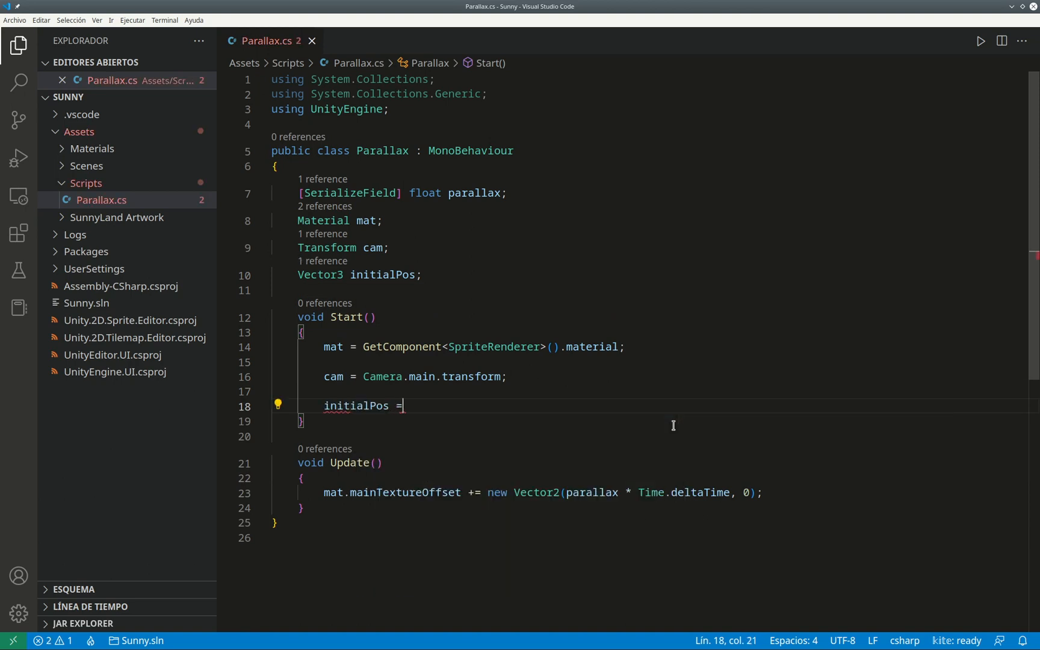
{"action": "type", "text": "transform.position;"}
{"action": "left_click", "coordinate": [674, 425]}
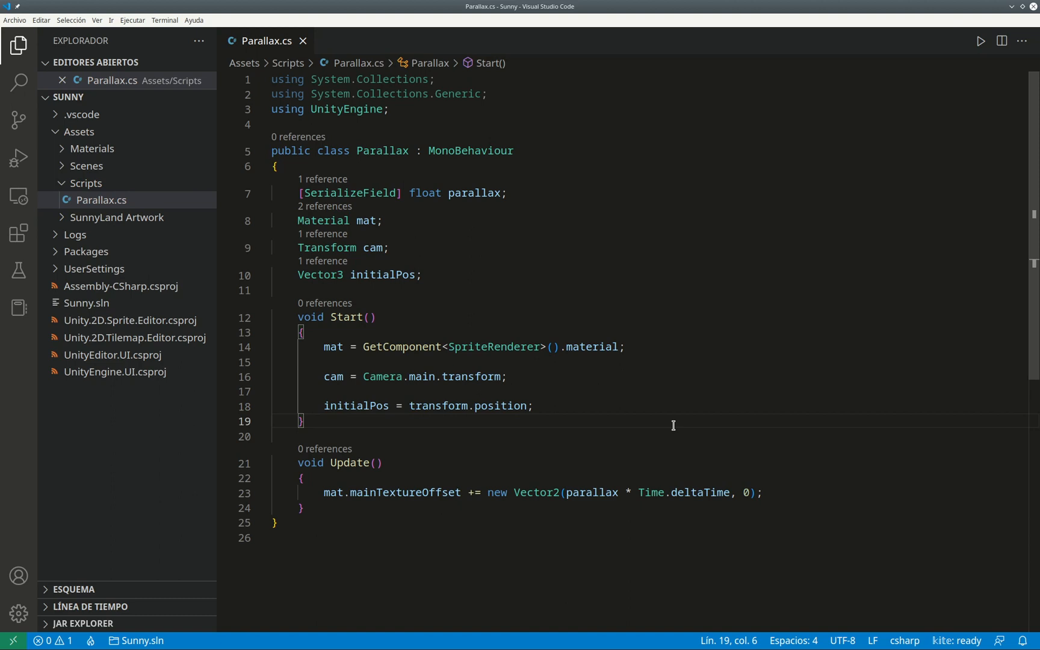
Delete the mainTextureOffset statement from the Update method.
{"action": "key", "text": "Down"}
{"action": "key", "text": "Down"}
{"action": "key", "text": "Down"}
{"action": "key", "text": "Down"}
{"action": "key", "text": "Home"}
{"action": "key", "text": "shift+End"}
{"action": "key", "text": "Delete"}
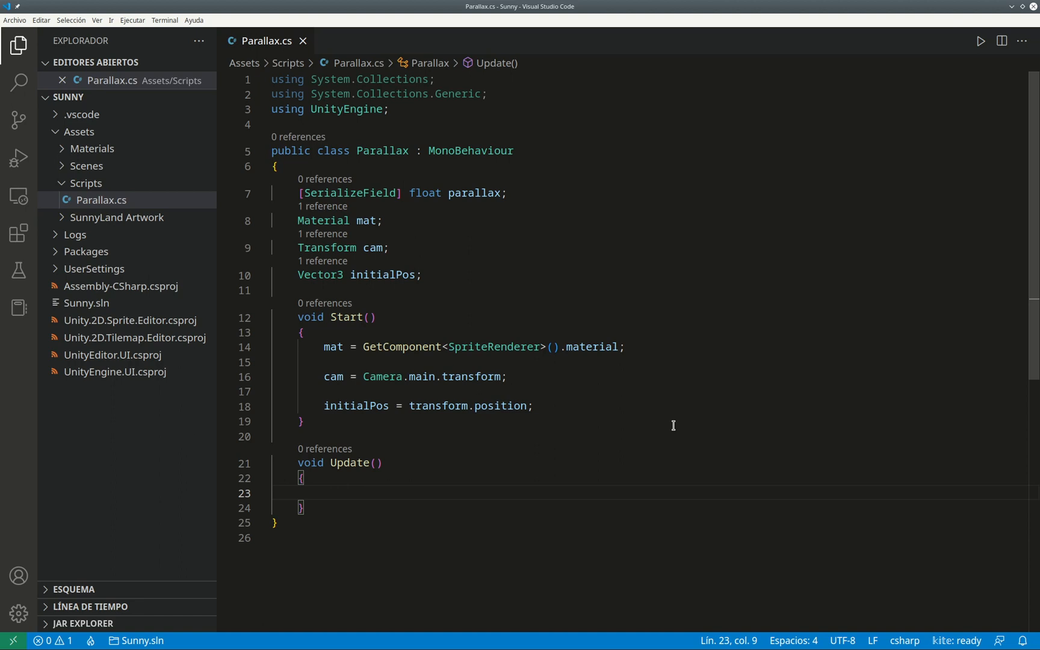
In the Update method, begin the assignment "transform.position = new Vector3(" with cam.position.x as its first argument.
{"action": "type", "text": "tra"}
{"action": "key", "text": "Down"}
{"action": "key", "text": "Return"}
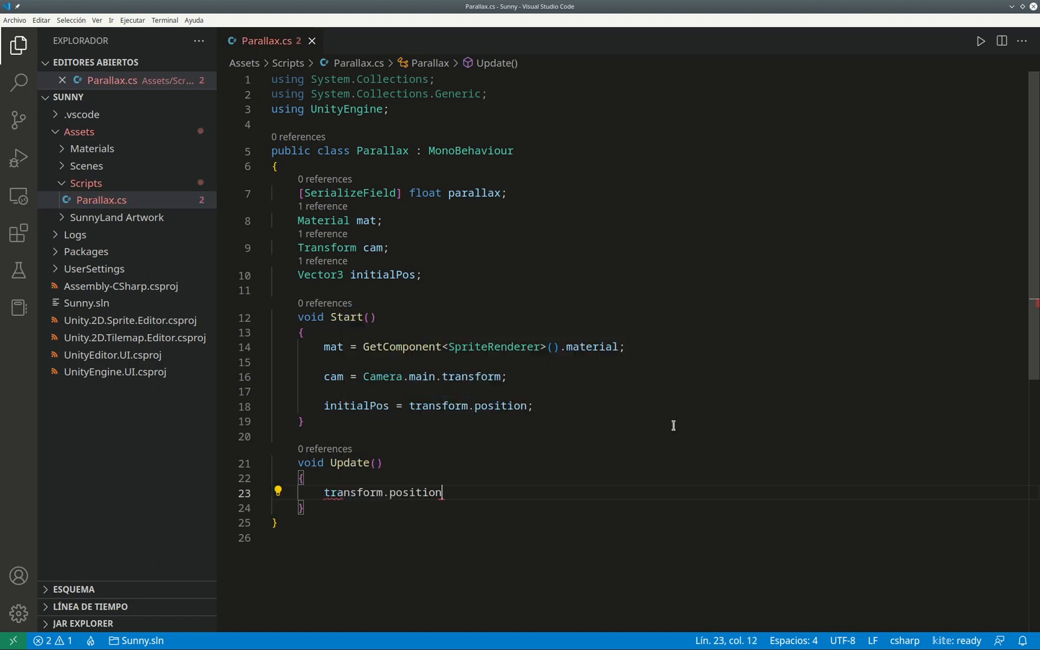
{"action": "type", "text": "= new Veco"}
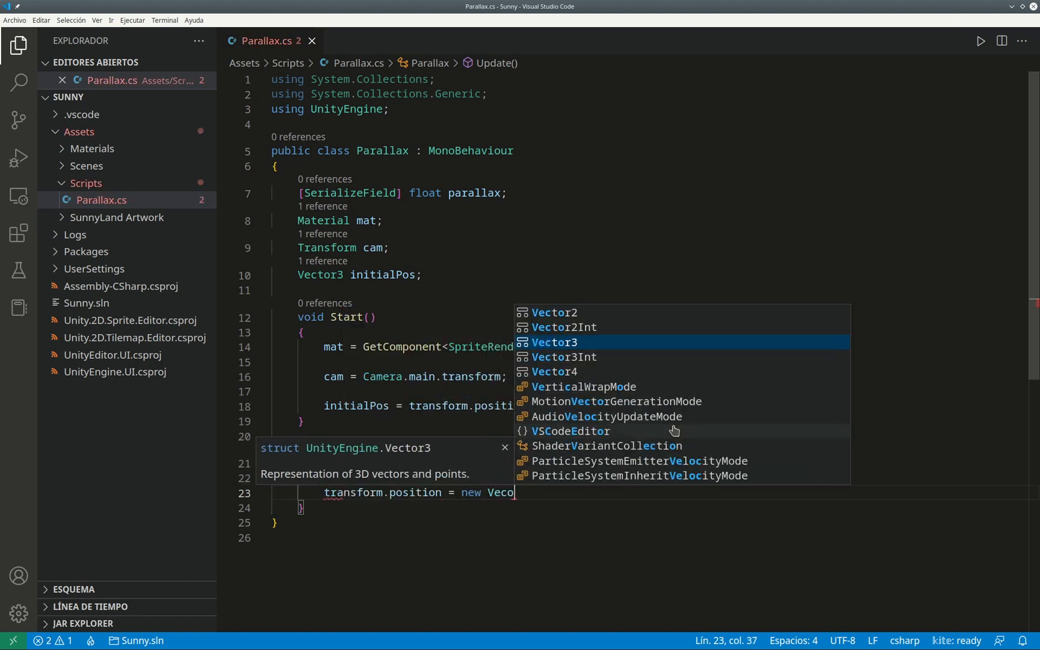
{"action": "key", "text": "BackSpace"}
{"action": "type", "text": "tor3("}
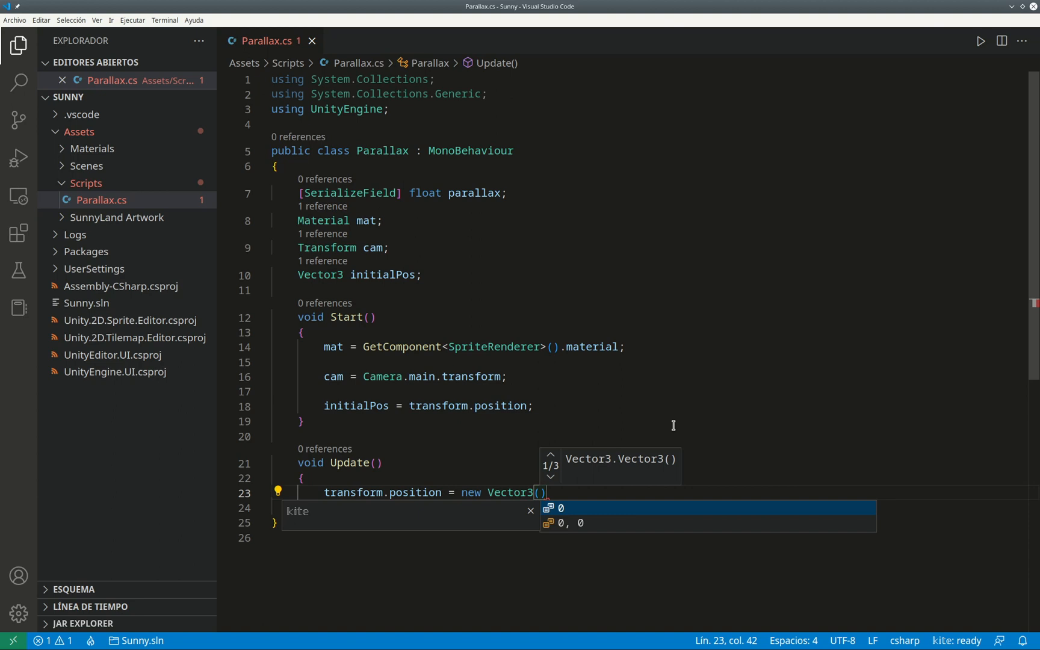
{"action": "type", "text": "cam.position"}
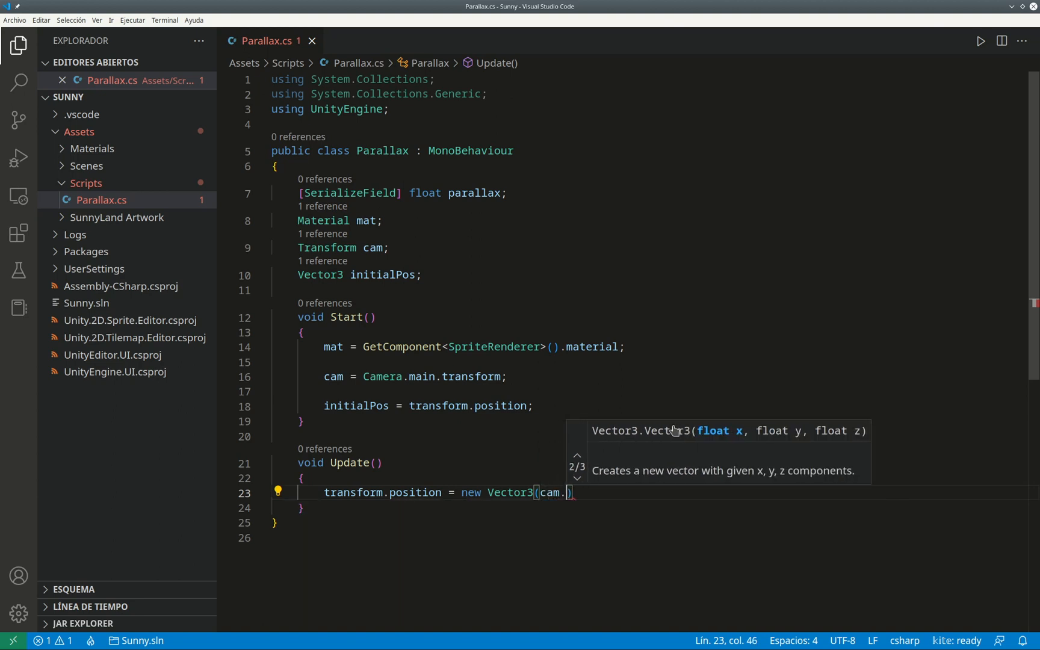
{"action": "type", "text": ".x"}
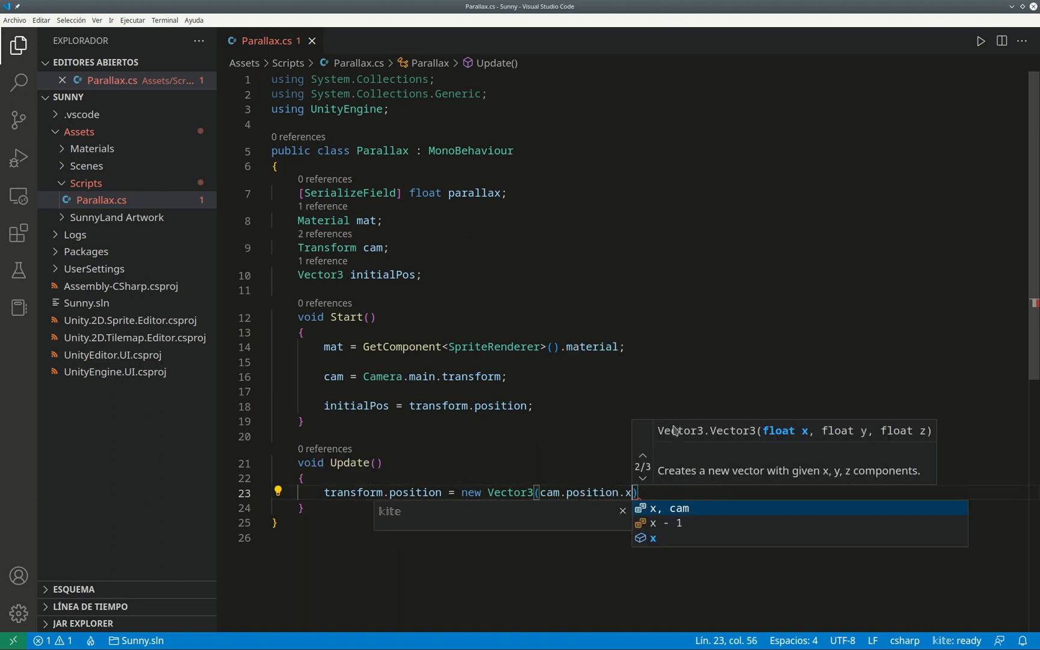
{"action": "type", "text": ","}
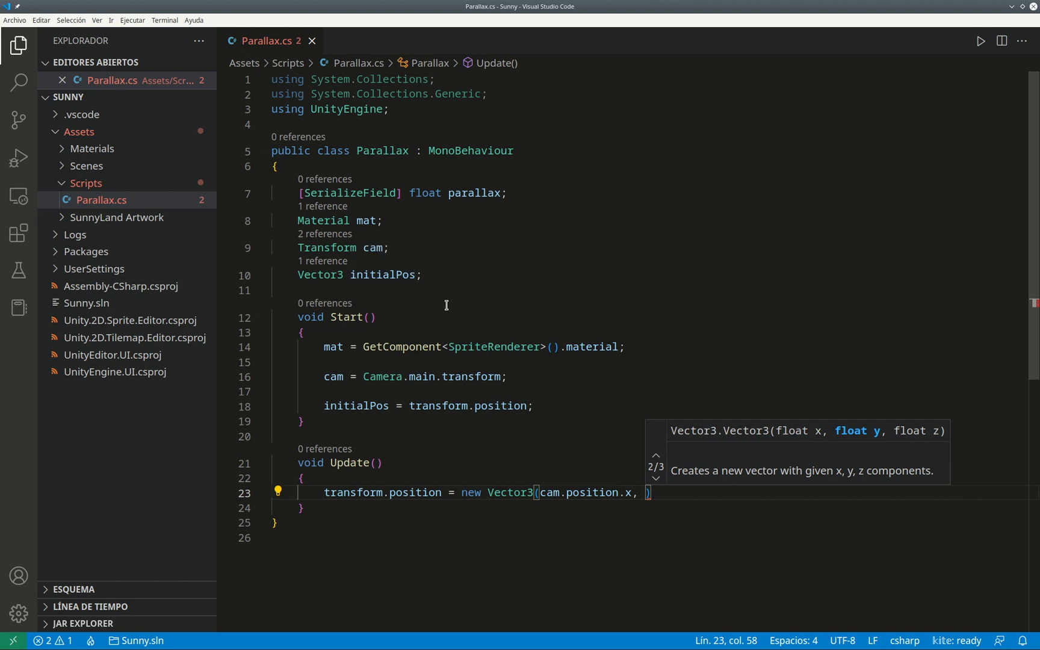
Complete the Vector3 with initialPos.y and initialPos.z, end the statement with a semicolon, and add a new line below it.
{"action": "type", "text": "init"}
{"action": "key", "text": "Down"}
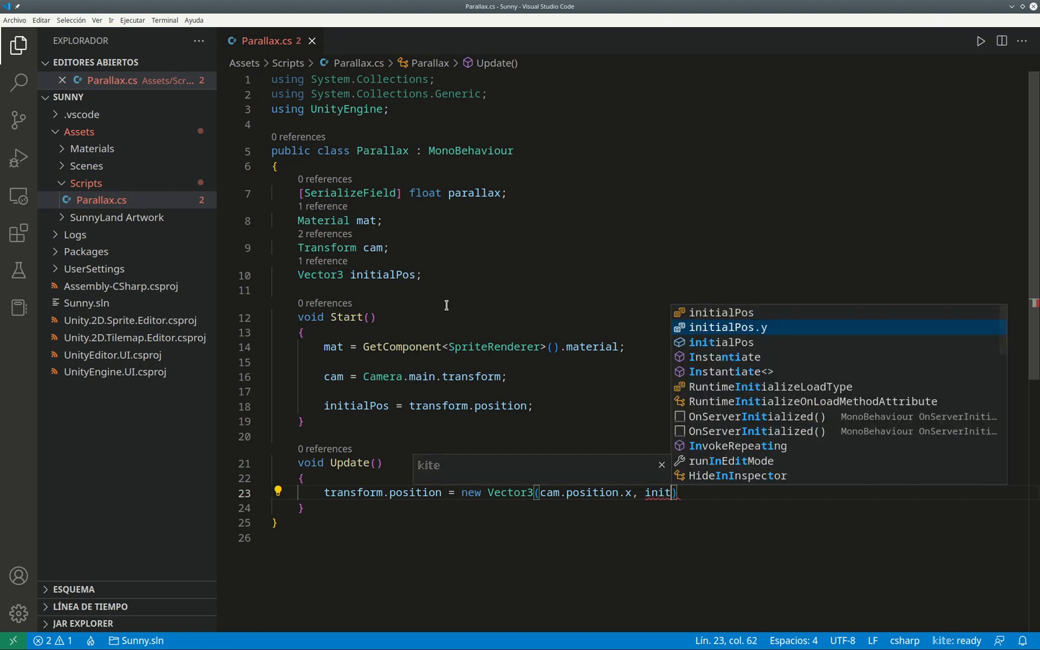
{"action": "key", "text": "Tab"}
{"action": "type", "text": ", ini"}
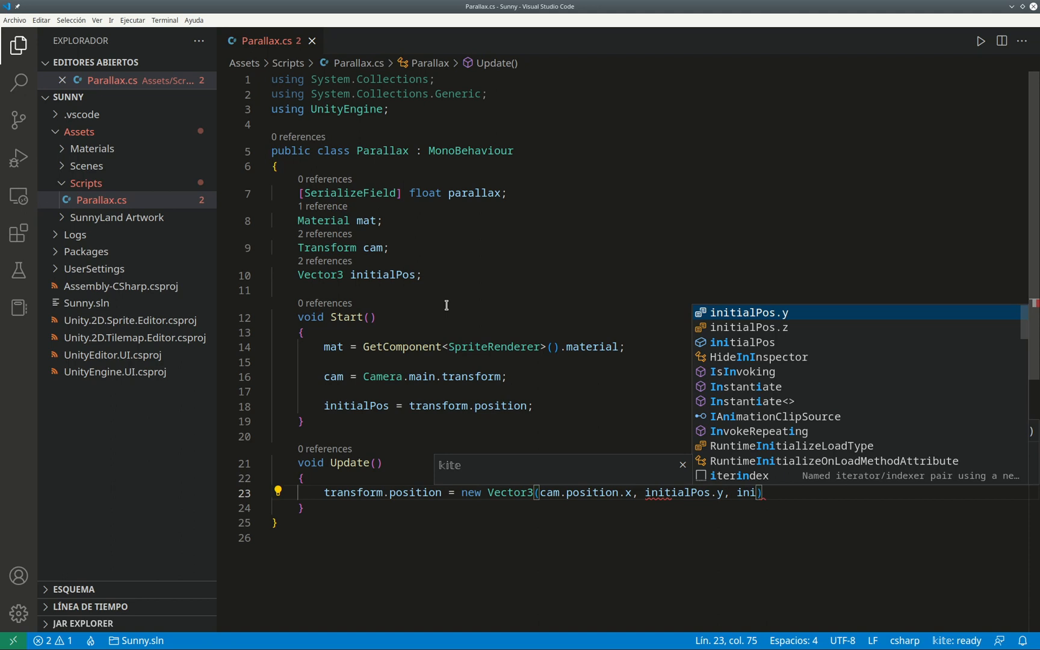
{"action": "key", "text": "Down"}
{"action": "key", "text": "Tab"}
{"action": "key", "text": "Right"}
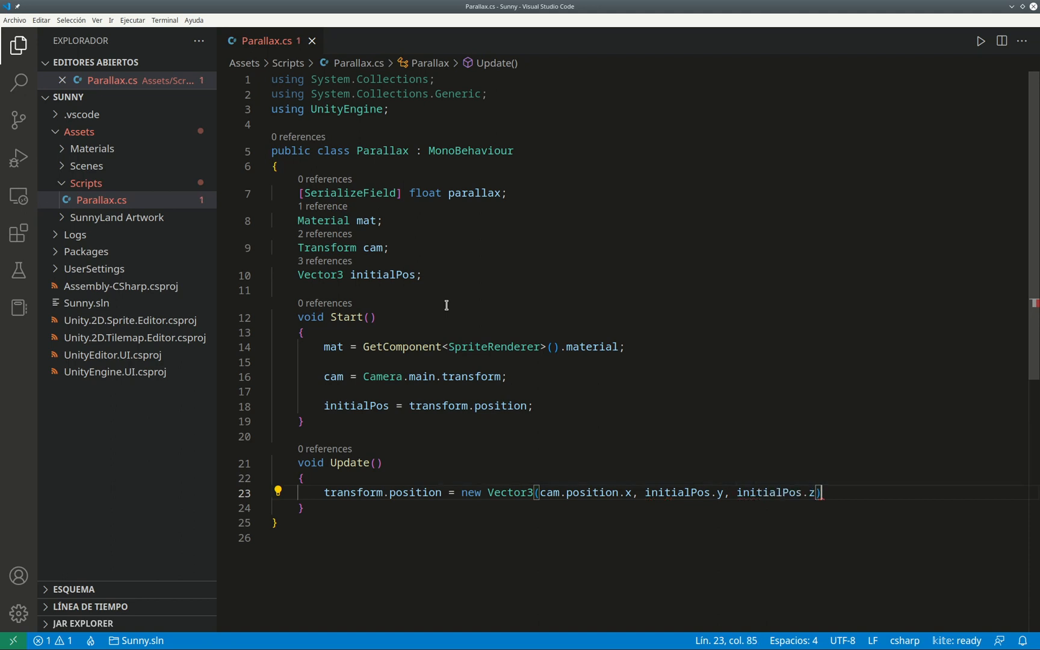
{"action": "type", "text": ";"}
{"action": "key", "text": "Return"}
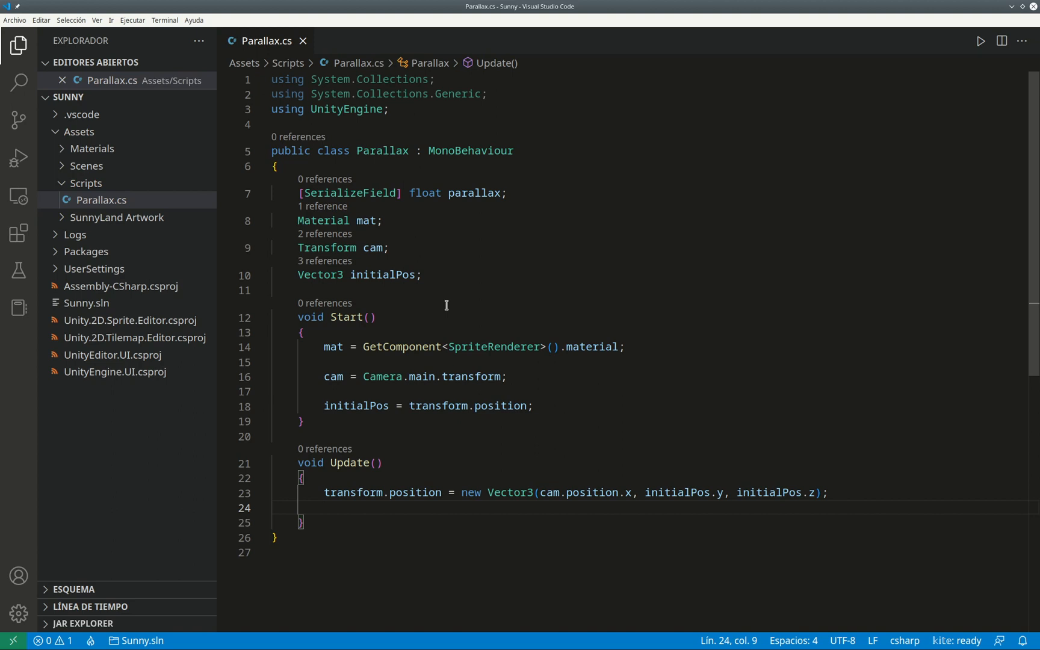
Below the position assignment in Update, add the statement "mat.mainTextureOffset = new Vector2(cam.position.x * parallax, 0);".
{"action": "mouse_move", "coordinate": [619, 491]}
{"action": "type", "text": "mat."}
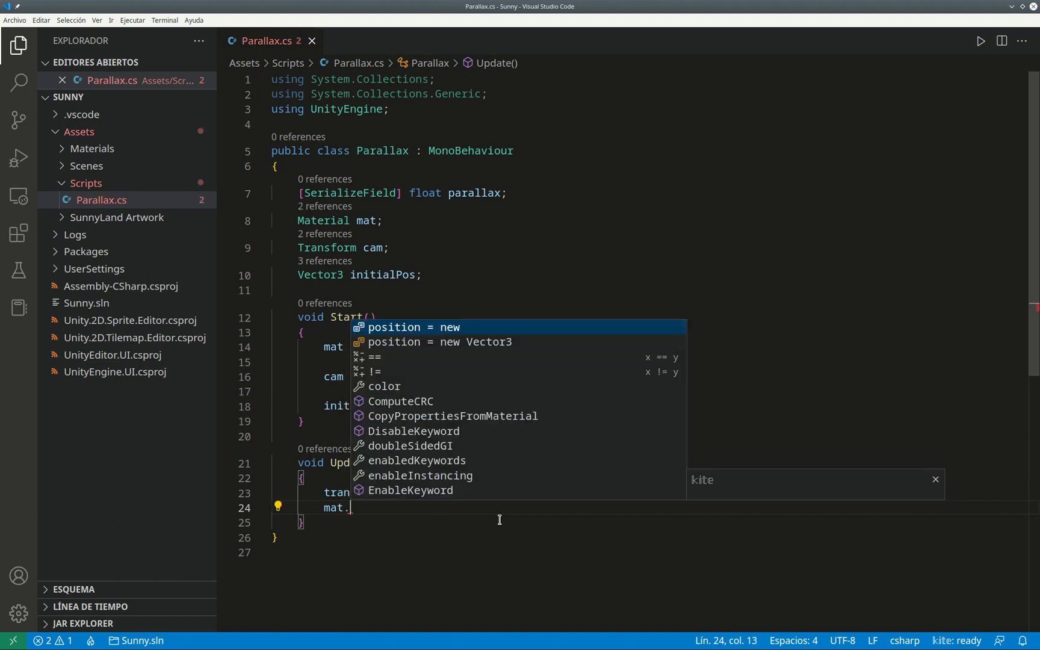
{"action": "type", "text": "main"}
{"action": "key", "text": "Down"}
{"action": "key", "text": "Return"}
{"action": "type", "text": "= "}
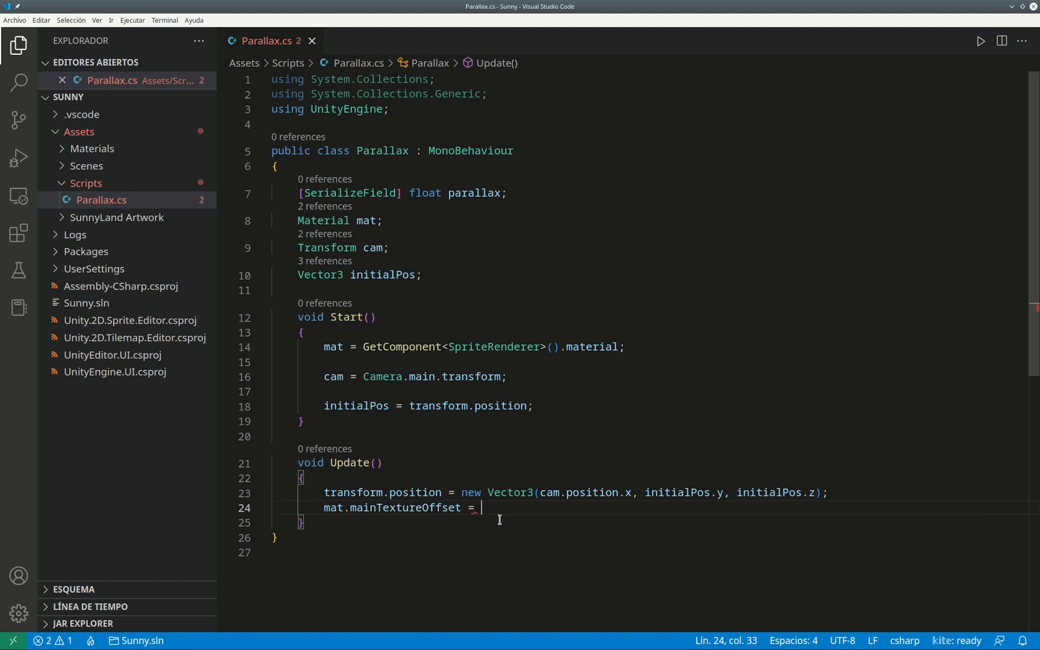
{"action": "type", "text": "new Vecto"}
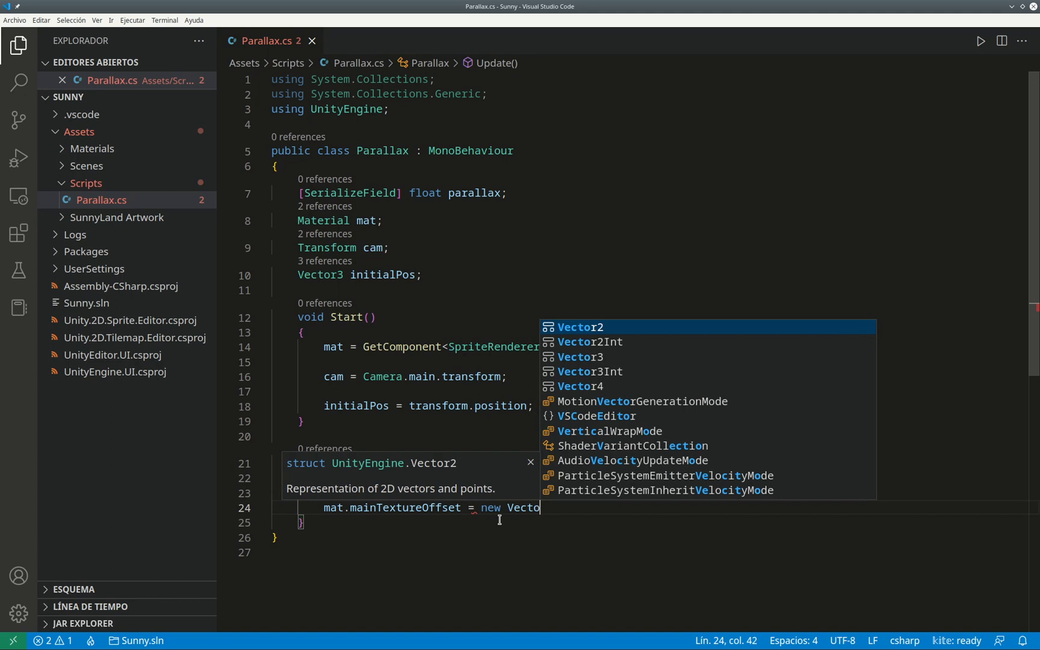
{"action": "type", "text": "r2("}
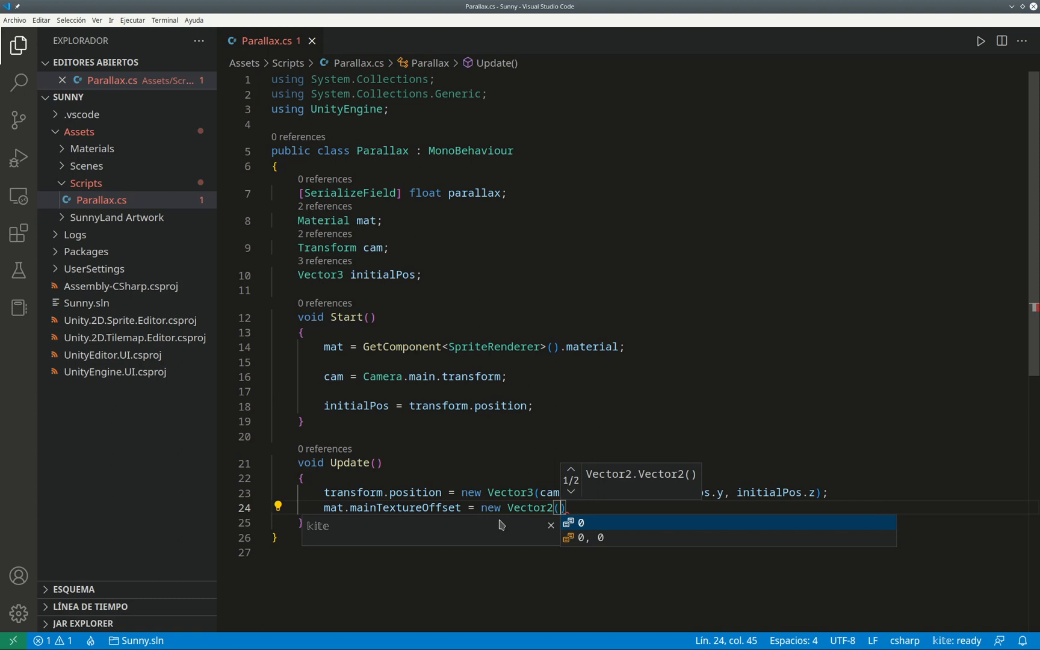
{"action": "type", "text": "cam.positio"}
{"action": "type", "text": "n.x * p"}
{"action": "type", "text": "arallax"}
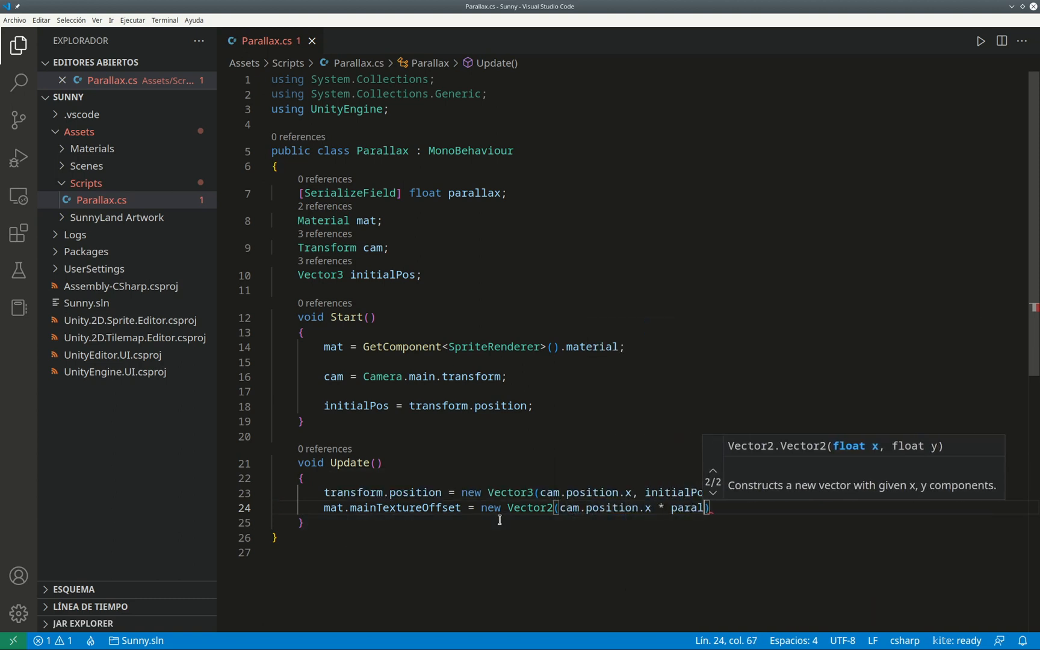
{"action": "type", "text": ","}
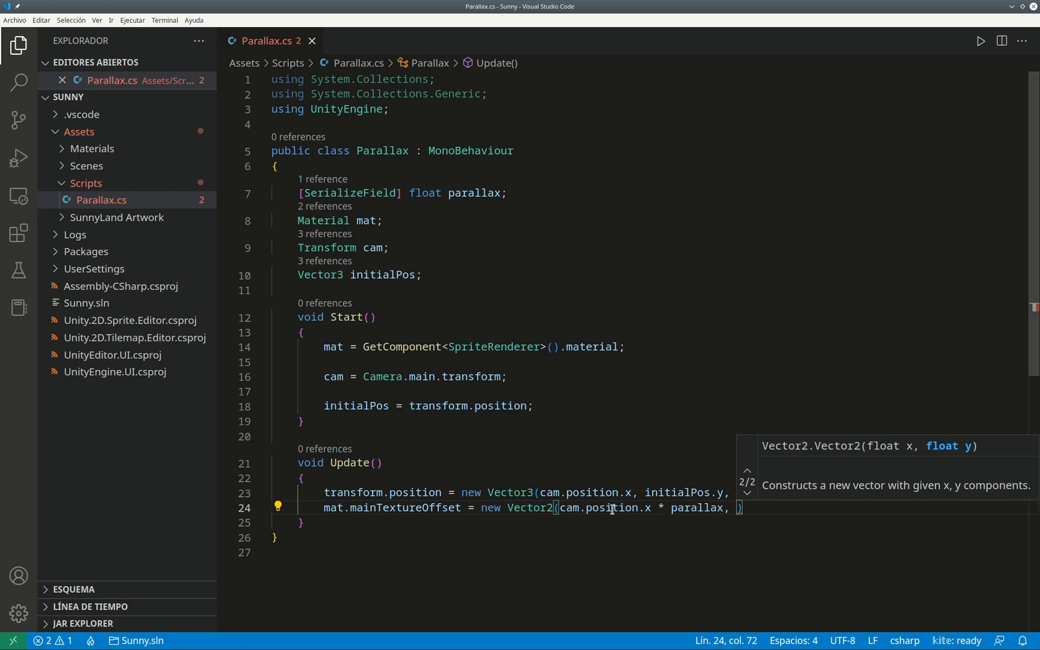
{"action": "mouse_move", "coordinate": [738, 509]}
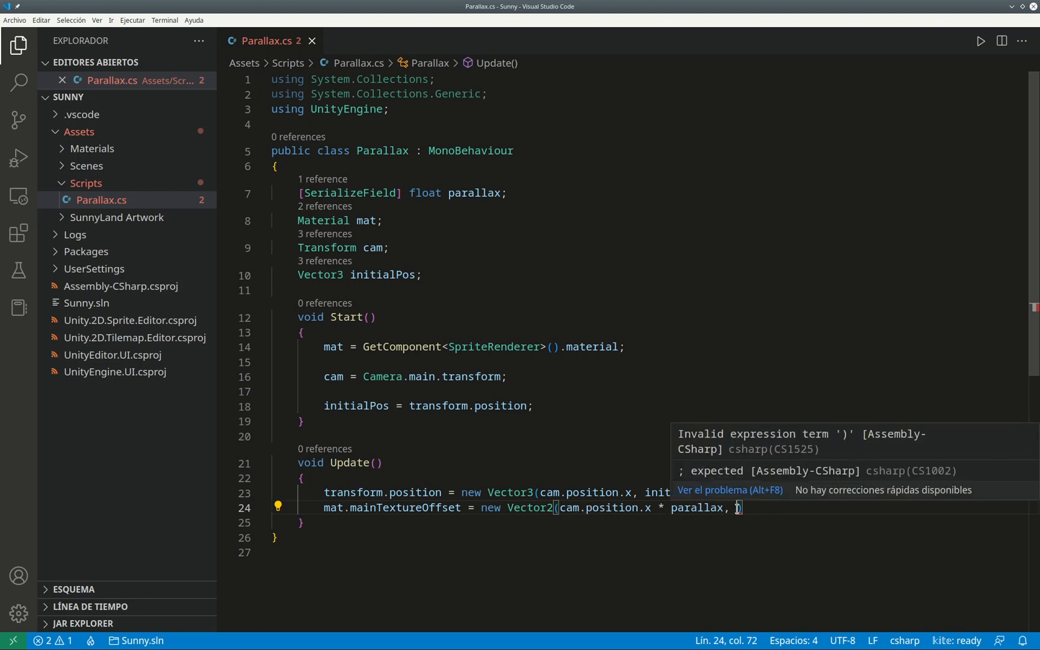
{"action": "type", "text": "0);"}
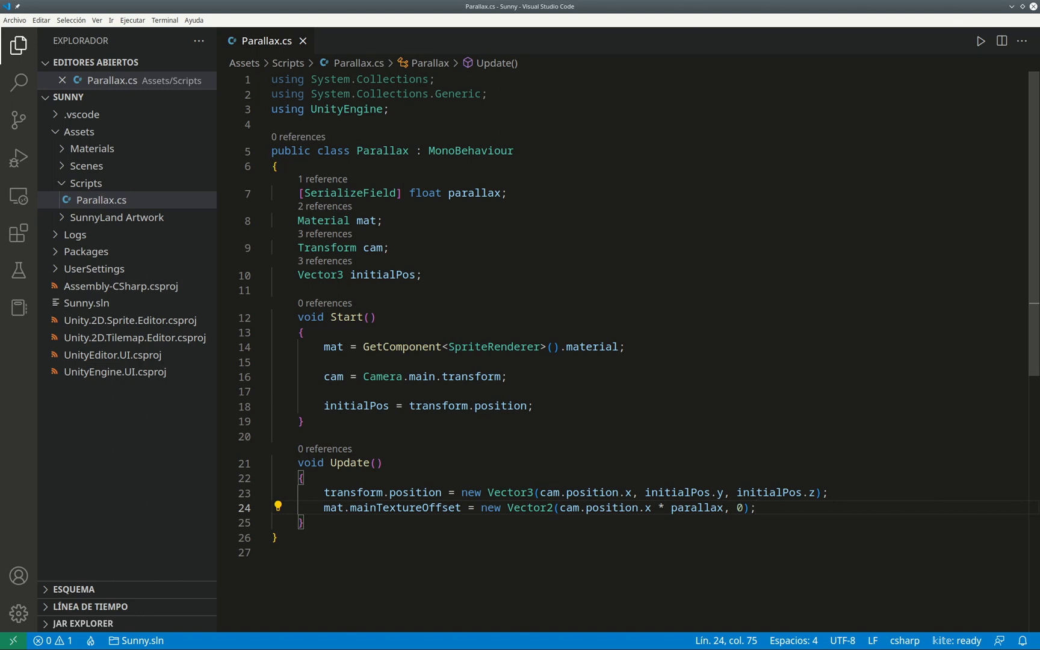
Switch to Unity and check the Parallax script values of the Forest and Sky objects.
{"action": "key", "text": "alt+Tab"}
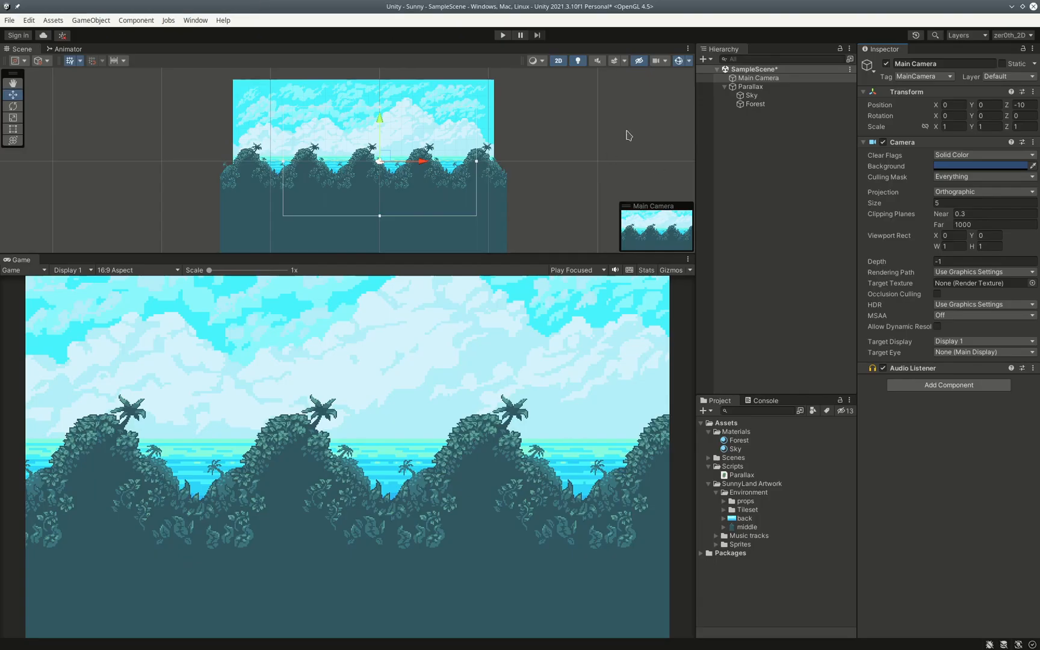
{"action": "left_click", "coordinate": [768, 105]}
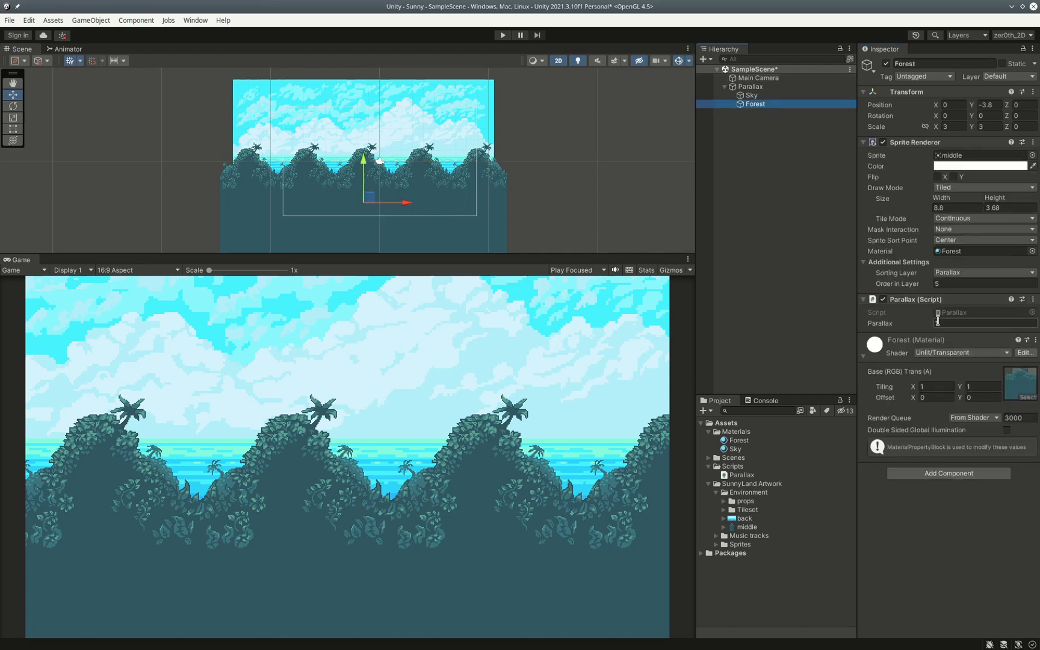
{"action": "left_click", "coordinate": [751, 95]}
{"action": "left_click", "coordinate": [755, 104]}
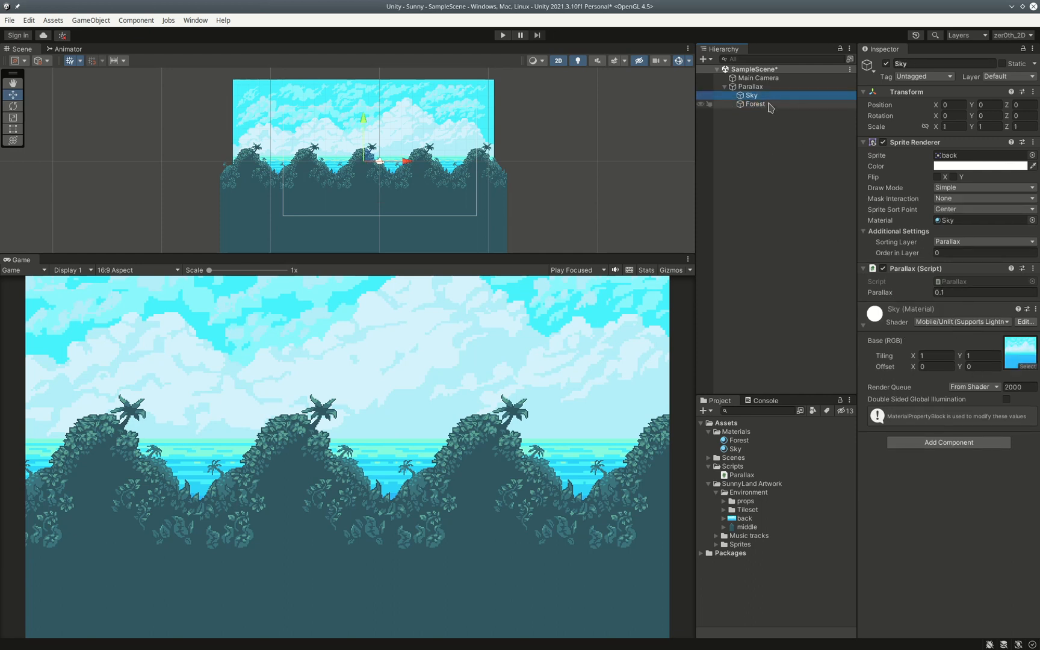
Play the scene and test the parallax by moving the Main Camera horizontally and upward, ending at about X 7.51 and Y 0.55.
{"action": "left_click", "coordinate": [502, 38]}
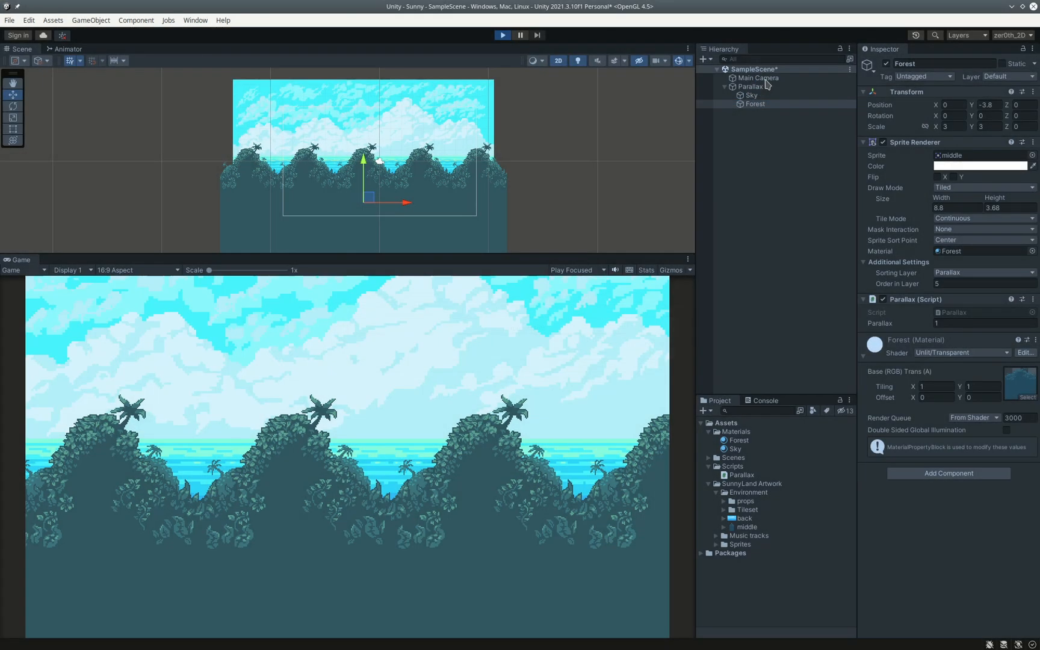
{"action": "left_click", "coordinate": [769, 79]}
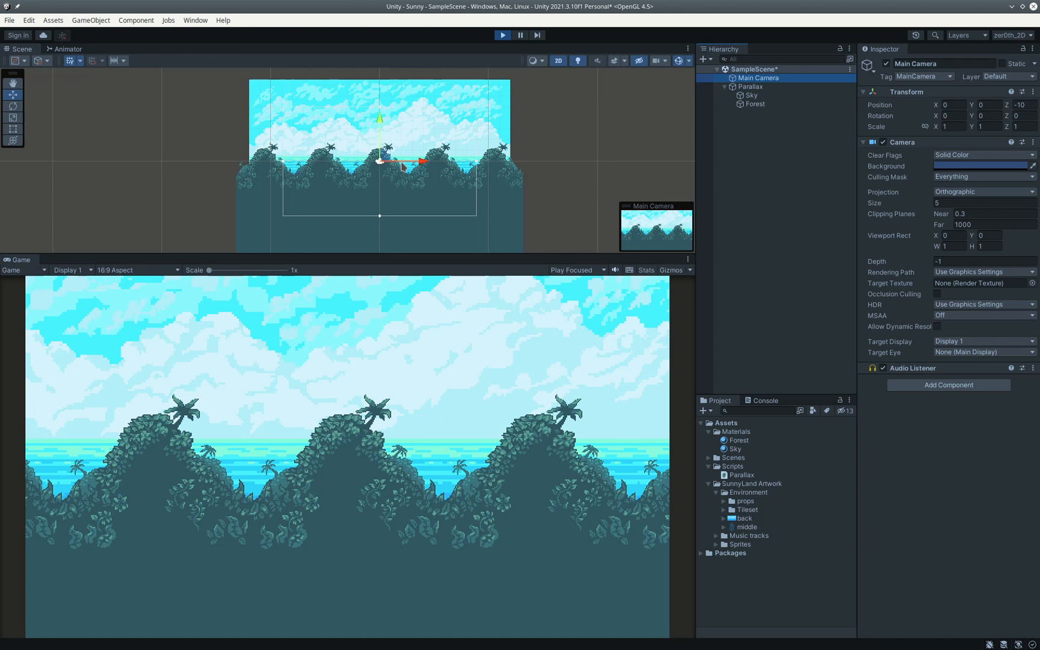
{"action": "mouse_move", "coordinate": [402, 166]}
{"action": "left_mouse_down"}
{"action": "mouse_move", "coordinate": [413, 169]}
{"action": "mouse_move", "coordinate": [384, 166]}
{"action": "mouse_move", "coordinate": [418, 170]}
{"action": "mouse_move", "coordinate": [385, 167]}
{"action": "mouse_move", "coordinate": [395, 167]}
{"action": "left_mouse_up"}
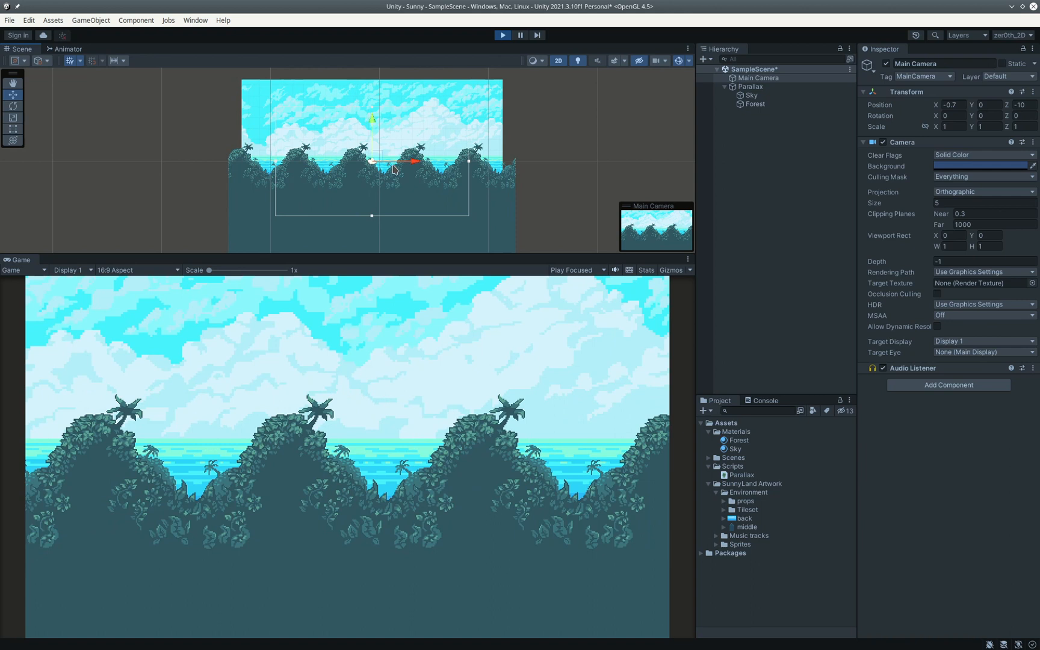
{"action": "mouse_move", "coordinate": [371, 123]}
{"action": "left_mouse_down"}
{"action": "mouse_move", "coordinate": [384, 188]}
{"action": "mouse_move", "coordinate": [374, 123]}
{"action": "left_mouse_up"}
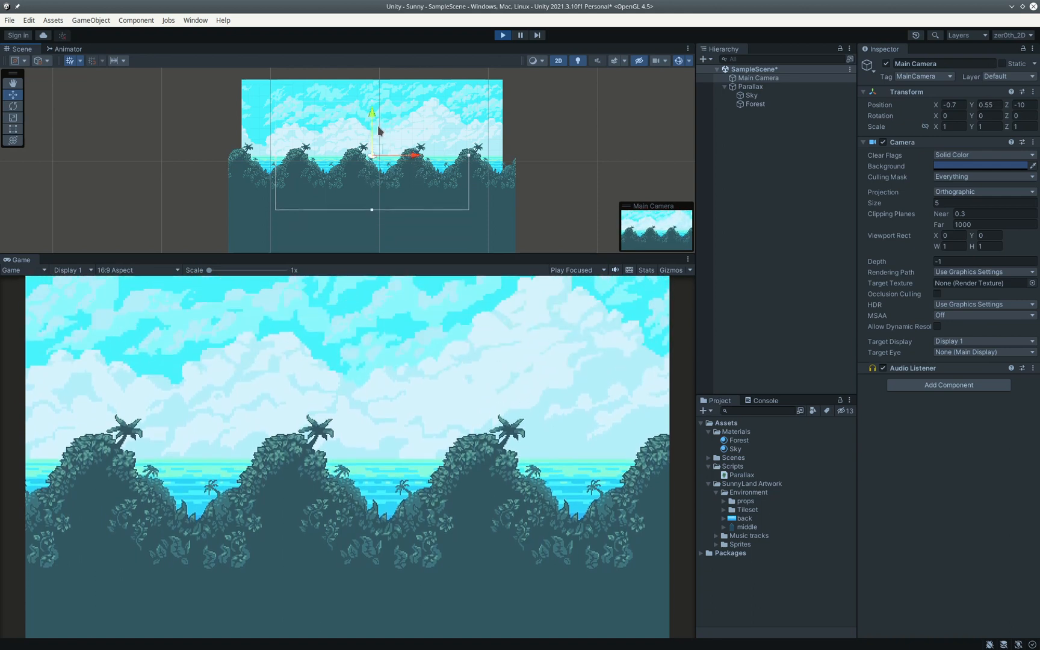
{"action": "left_click_drag", "start_coordinate": [412, 160], "coordinate": [505, 171]}
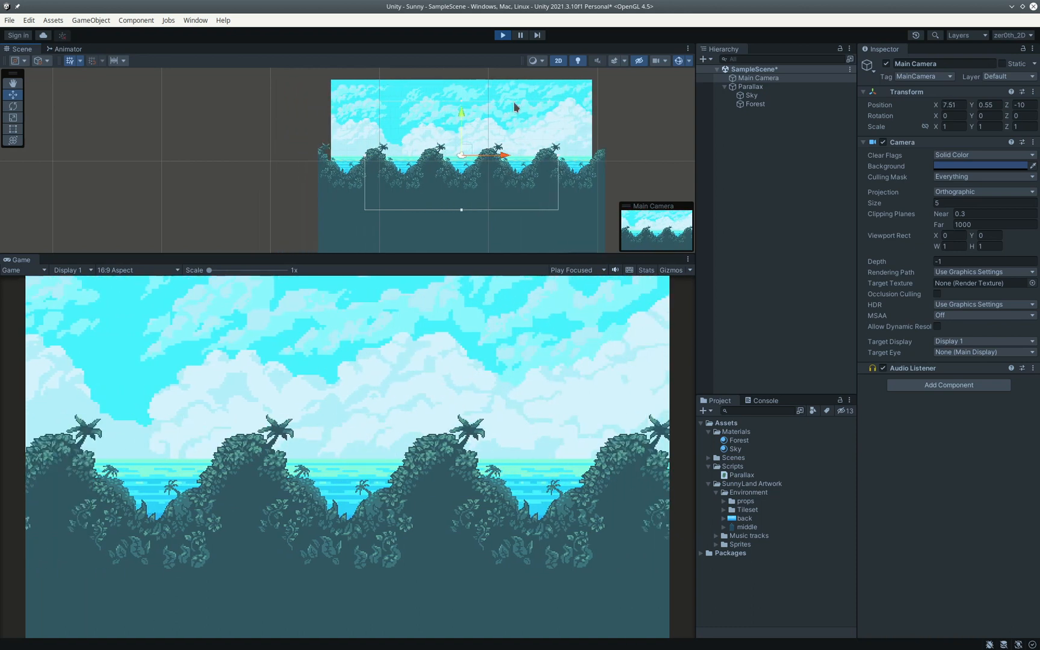
In the running scene, move the Main Camera back and then down and up to examine the backgrounds, ending at about X -1.74 and Y 0.3.
{"action": "left_click_drag", "start_coordinate": [506, 158], "coordinate": [396, 163]}
{"action": "mouse_move", "coordinate": [352, 115]}
{"action": "left_mouse_down"}
{"action": "mouse_move", "coordinate": [361, 151]}
{"action": "mouse_move", "coordinate": [371, 125]}
{"action": "mouse_move", "coordinate": [370, 158]}
{"action": "mouse_move", "coordinate": [370, 118]}
{"action": "mouse_move", "coordinate": [373, 140]}
{"action": "mouse_move", "coordinate": [372, 129]}
{"action": "mouse_move", "coordinate": [349, 158]}
{"action": "mouse_move", "coordinate": [353, 110]}
{"action": "mouse_move", "coordinate": [354, 133]}
{"action": "left_mouse_up"}
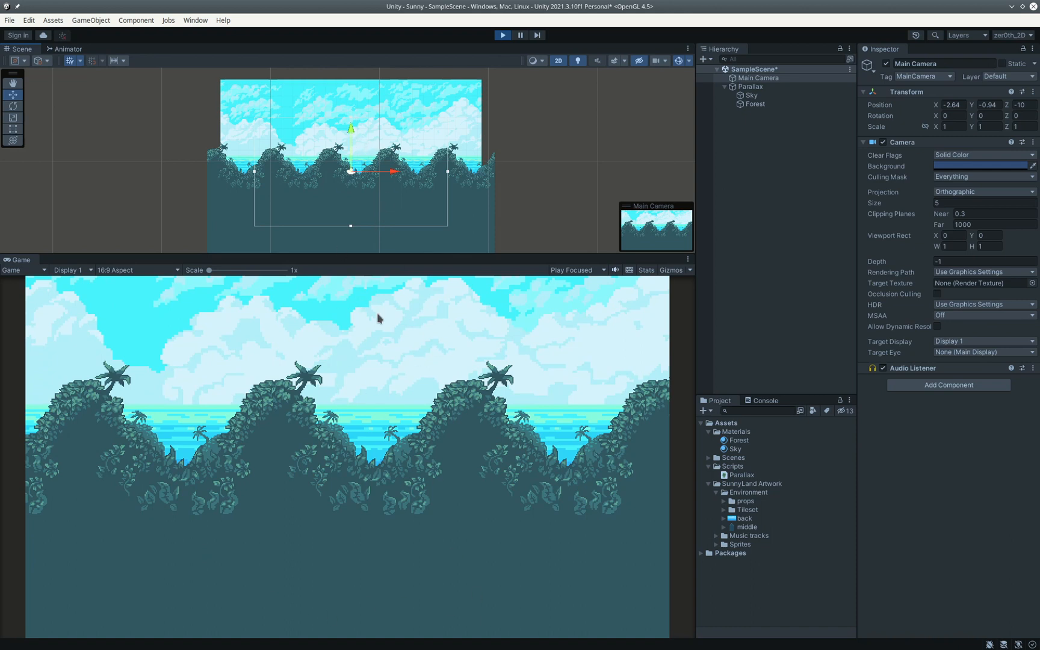
{"action": "left_click_drag", "start_coordinate": [351, 140], "coordinate": [350, 102]}
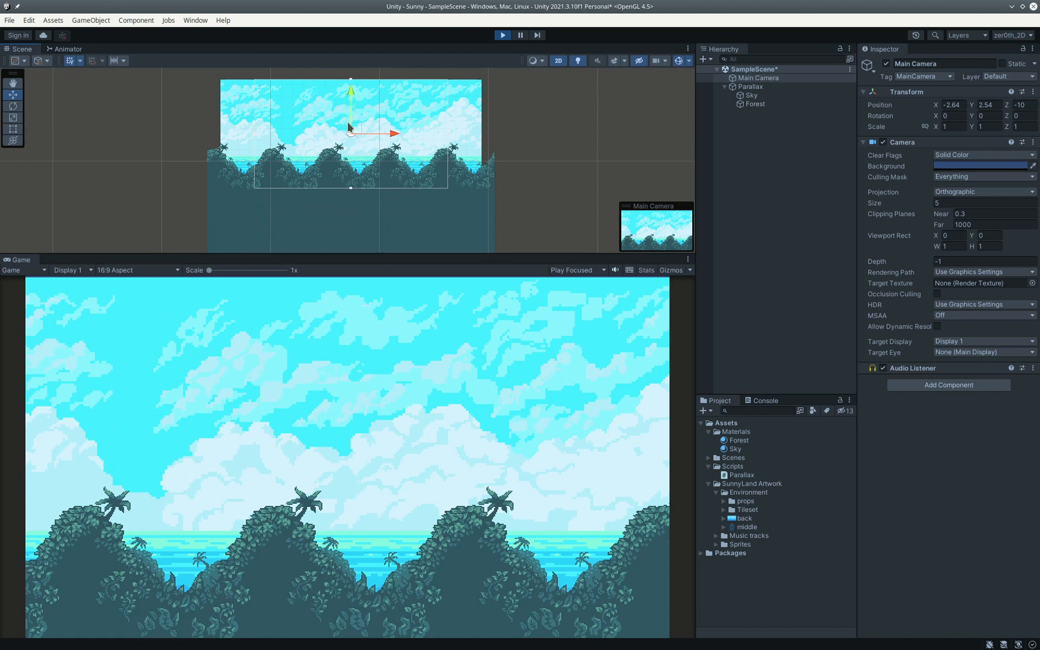
{"action": "left_click_drag", "start_coordinate": [351, 115], "coordinate": [409, 193]}
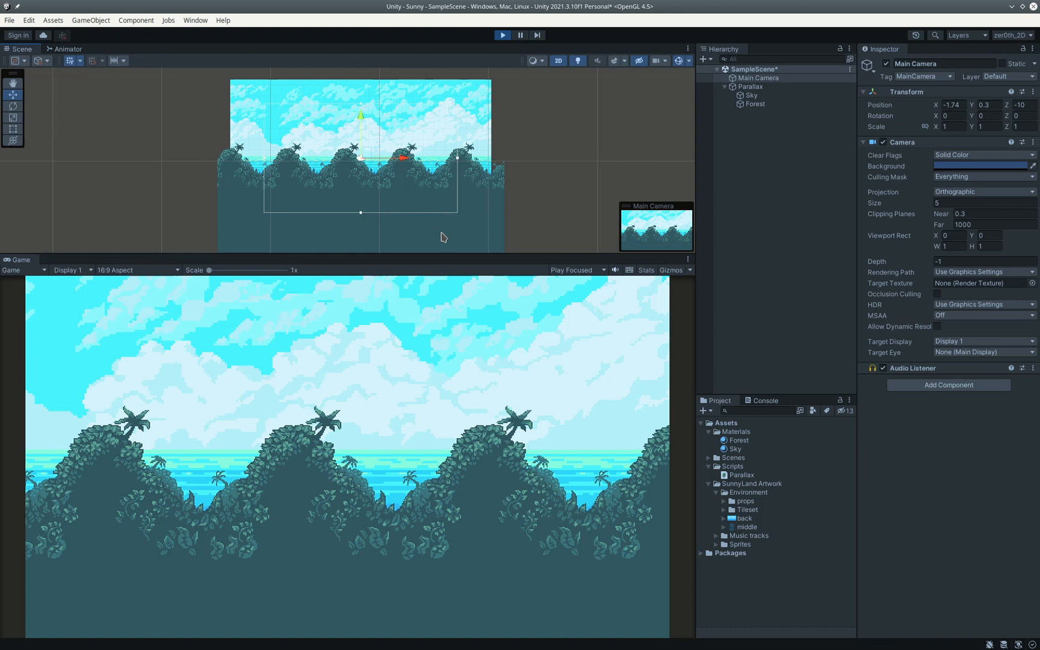
Stop the running game preview.
{"action": "left_click", "coordinate": [503, 35]}
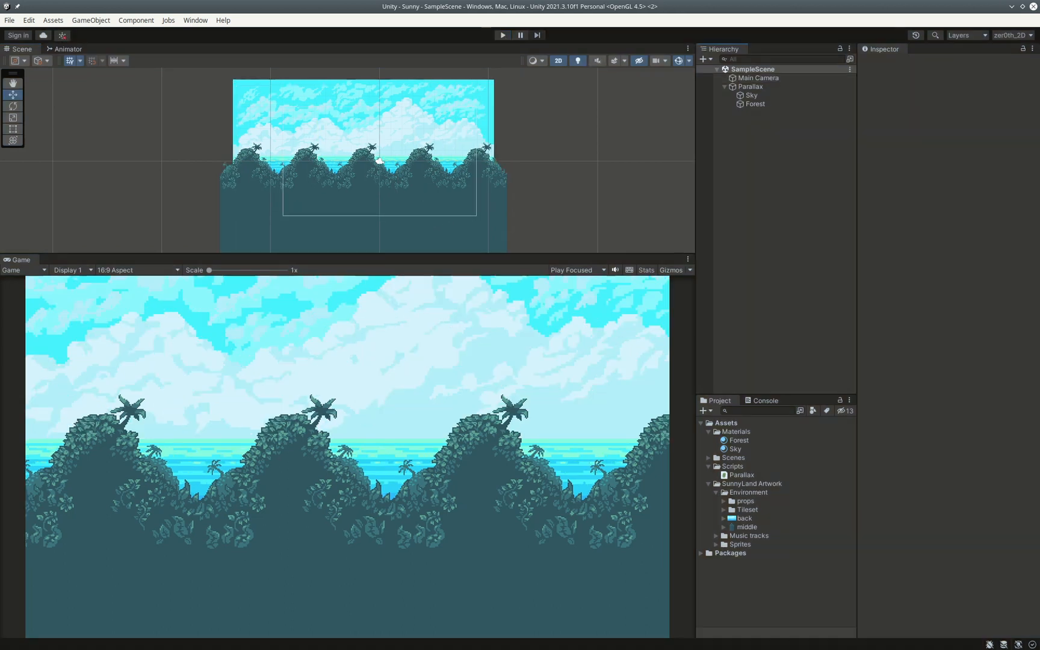
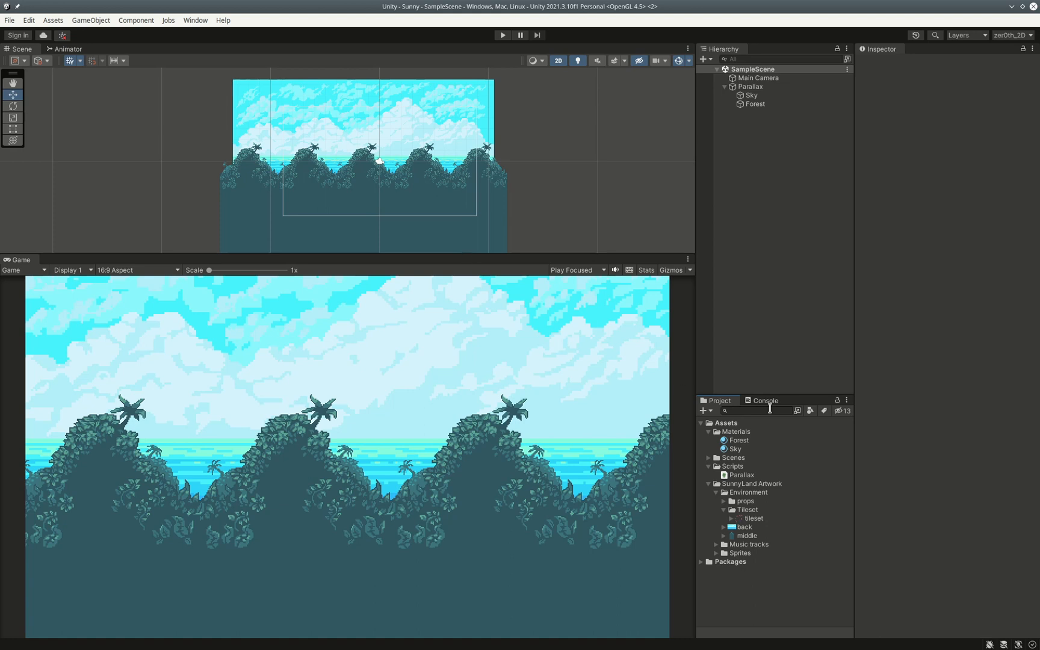
Inspect an enlarged view of the tileset image from the Environment/Tileset folder of SunnyLand Artwork, and close the viewer.
{"action": "left_click", "coordinate": [753, 485]}
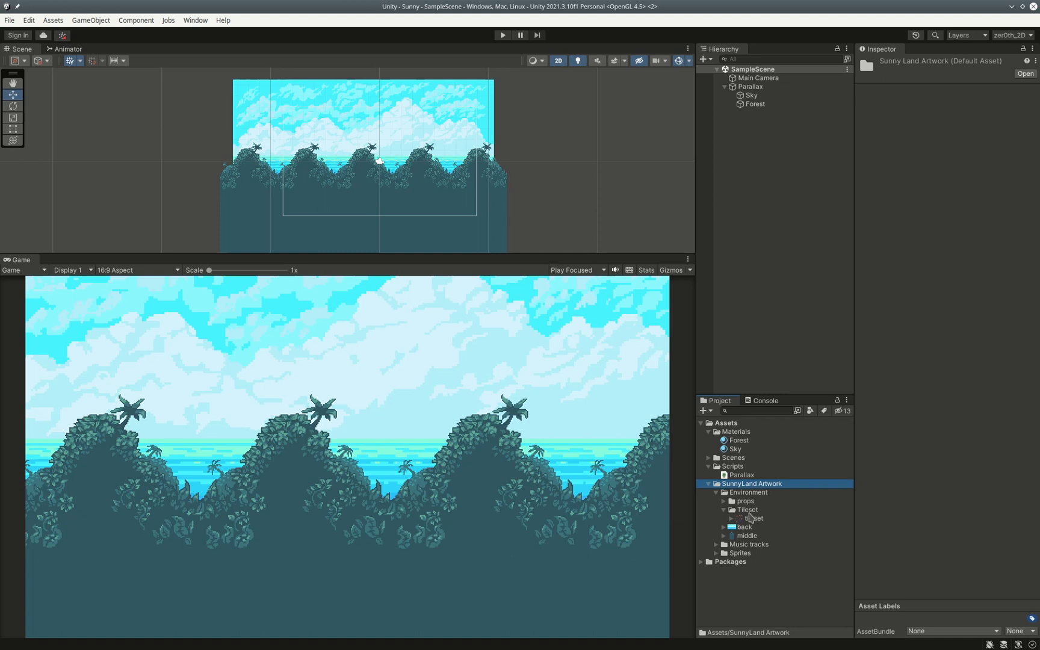
{"action": "left_click", "coordinate": [751, 510]}
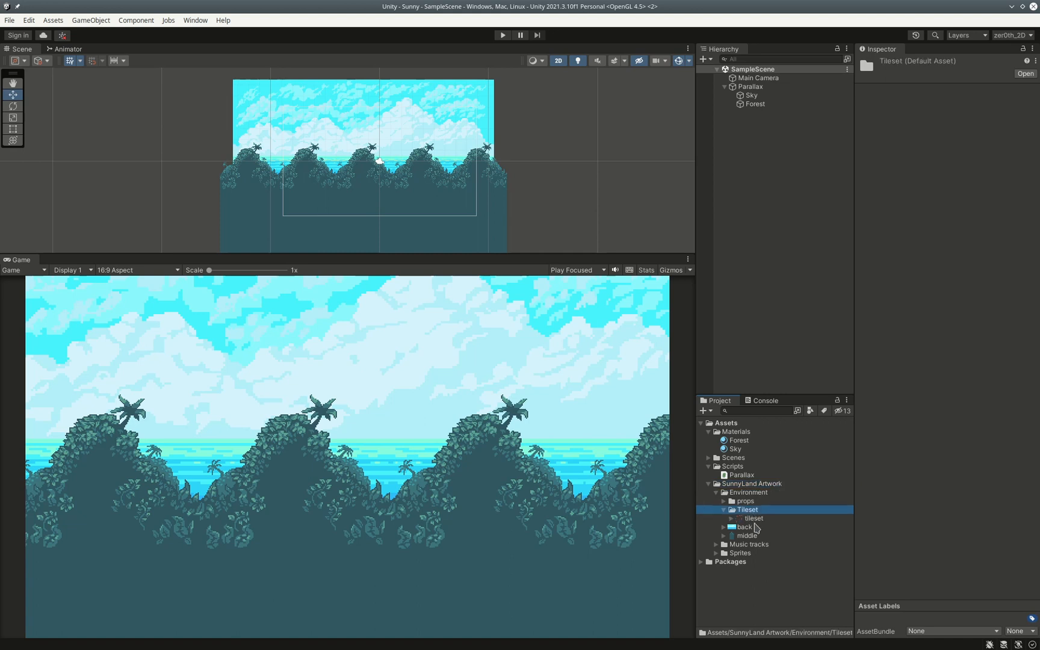
{"action": "left_click", "coordinate": [754, 519]}
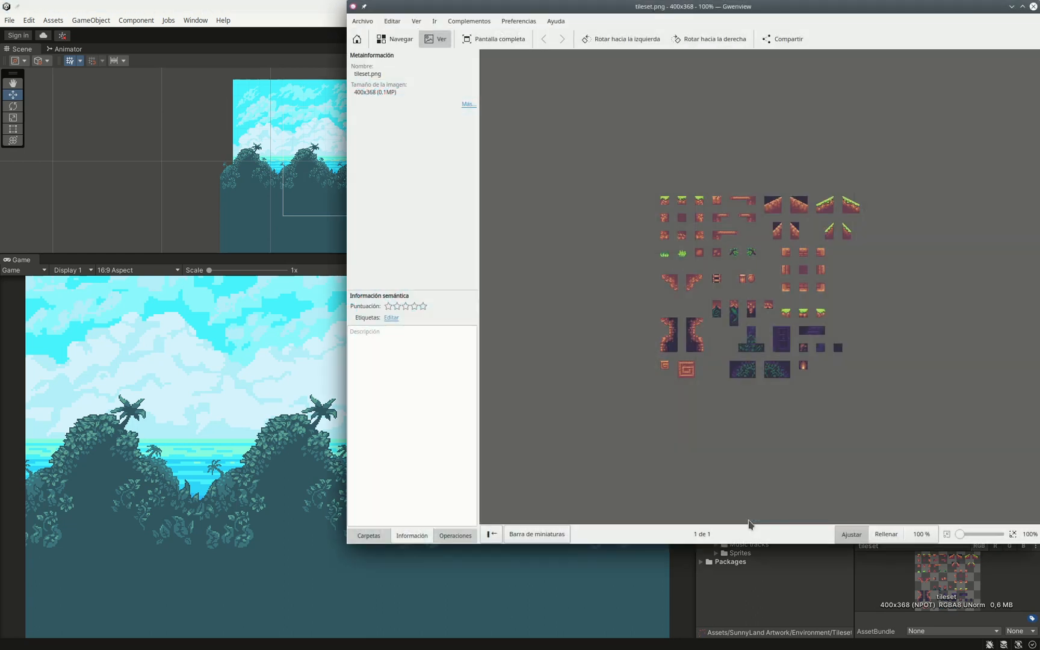
{"action": "left_click_drag", "start_coordinate": [961, 537], "coordinate": [970, 535]}
{"action": "left_click_drag", "start_coordinate": [895, 9], "coordinate": [689, 49]}
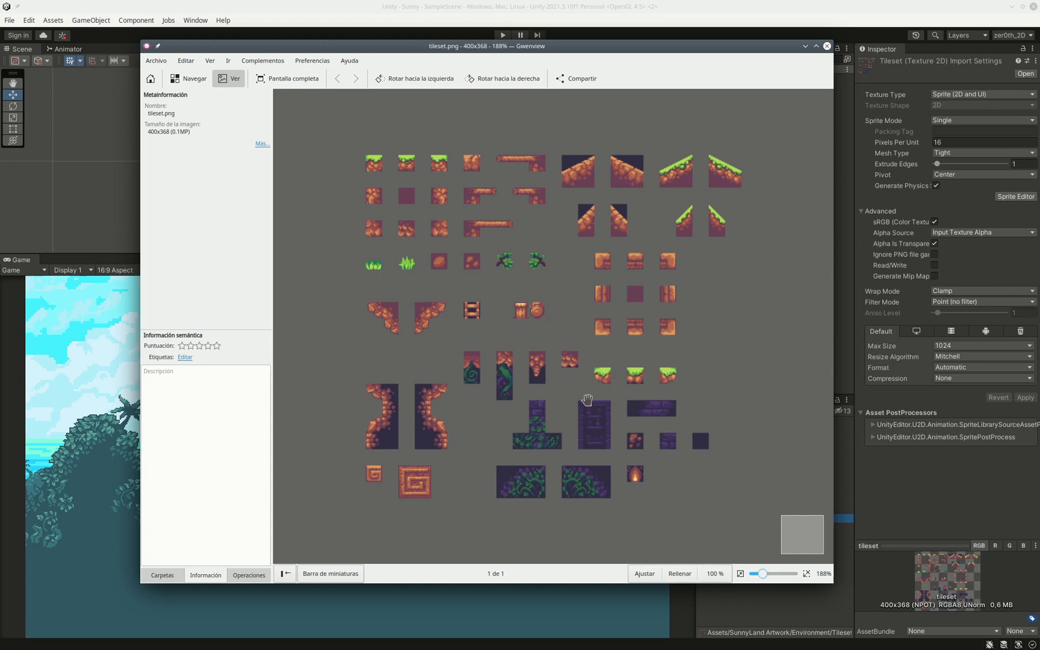
{"action": "left_click", "coordinate": [827, 47]}
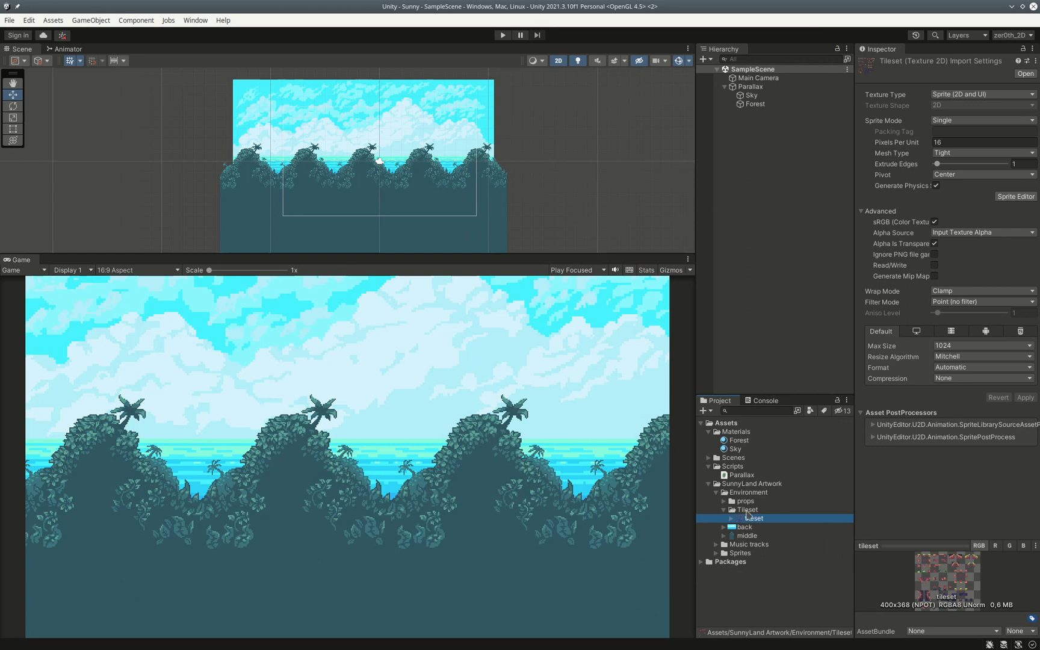
Create a folder named Tileset directly under Assets.
{"action": "left_click", "coordinate": [728, 424]}
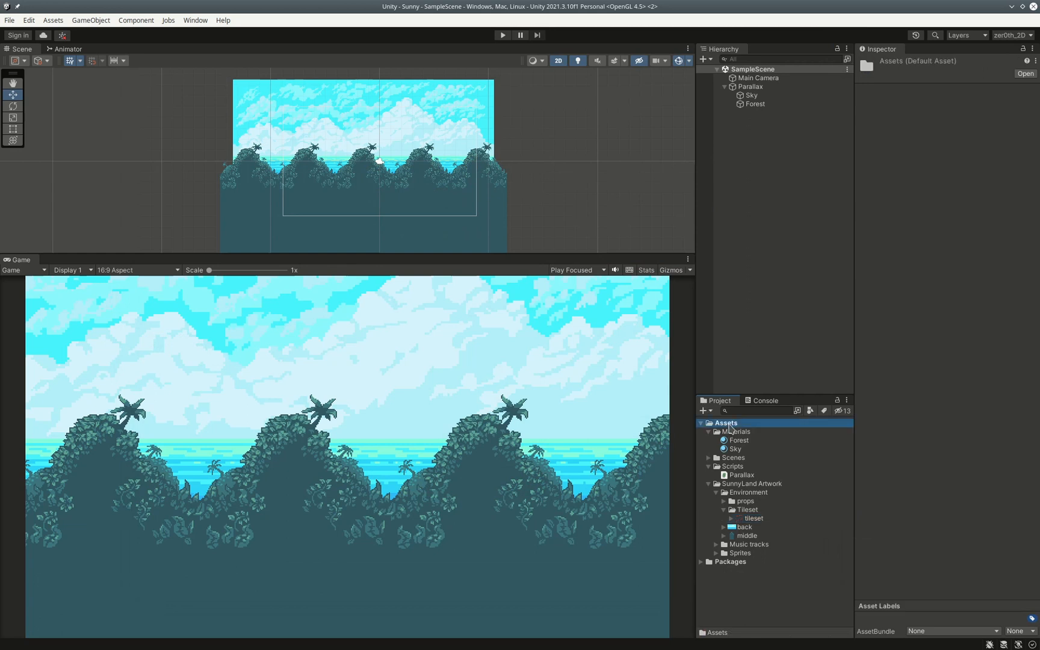
{"action": "right_click", "coordinate": [729, 425]}
{"action": "mouse_move", "coordinate": [867, 139]}
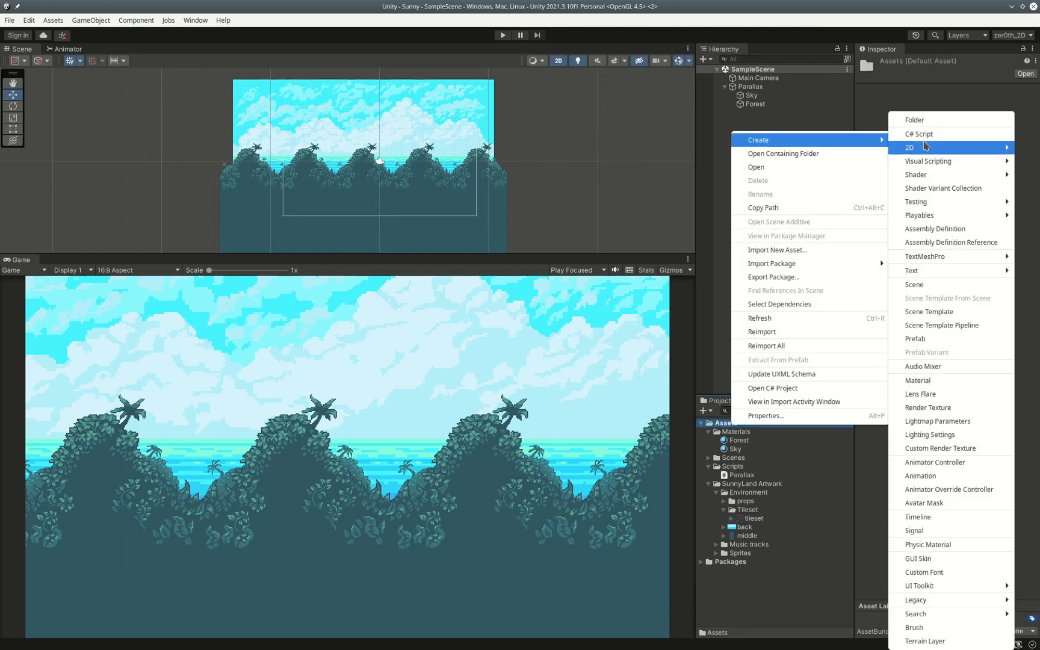
{"action": "left_click", "coordinate": [925, 120]}
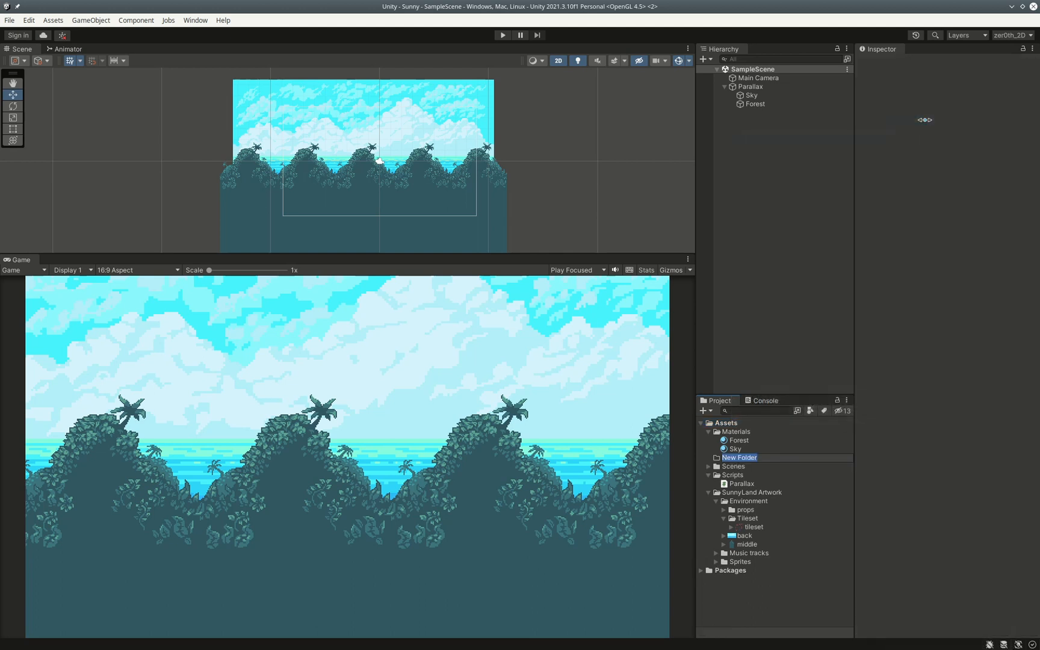
{"action": "type", "text": "Tileset"}
{"action": "key", "text": "Return"}
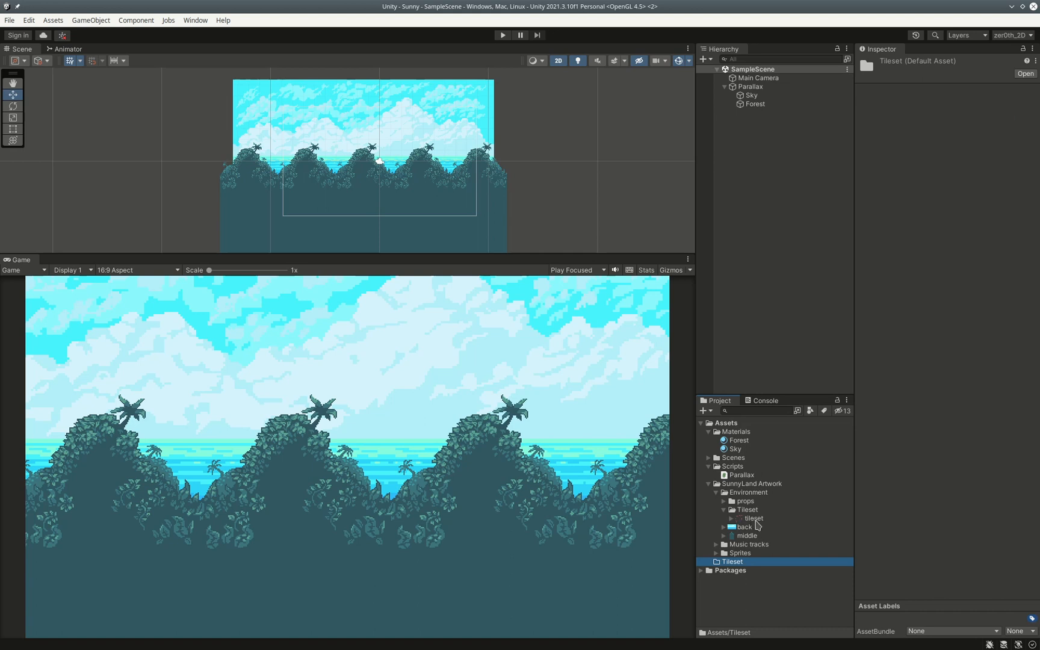
Copy the tileset image from the SunnyLand Artwork folder into the new Assets/Tileset folder.
{"action": "left_click", "coordinate": [754, 519]}
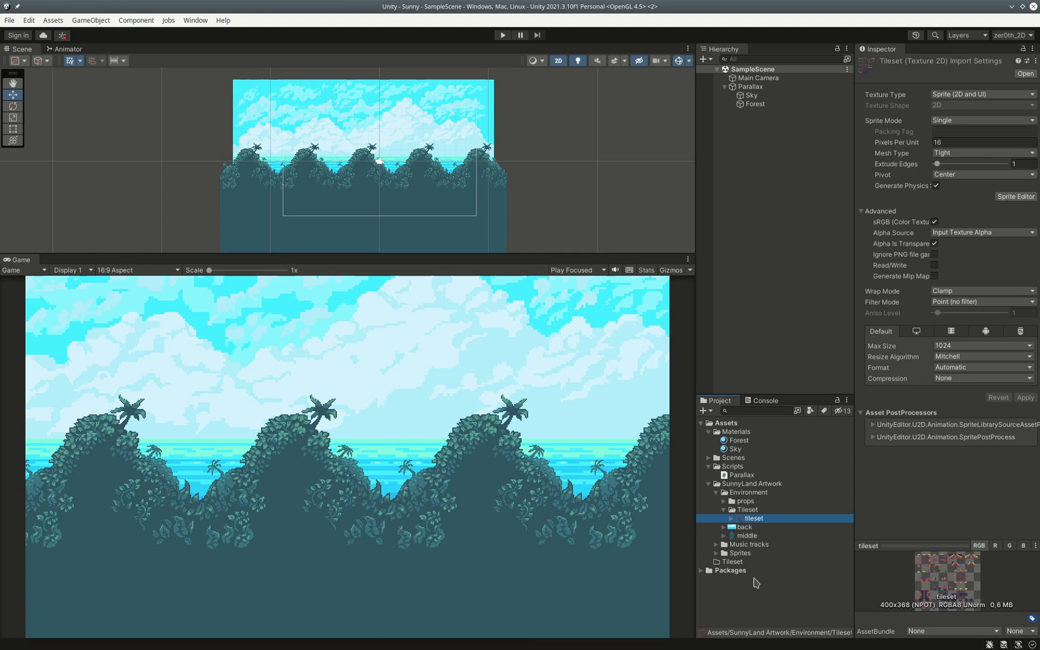
{"action": "left_click", "coordinate": [738, 564]}
{"action": "key", "text": "ctrl+v"}
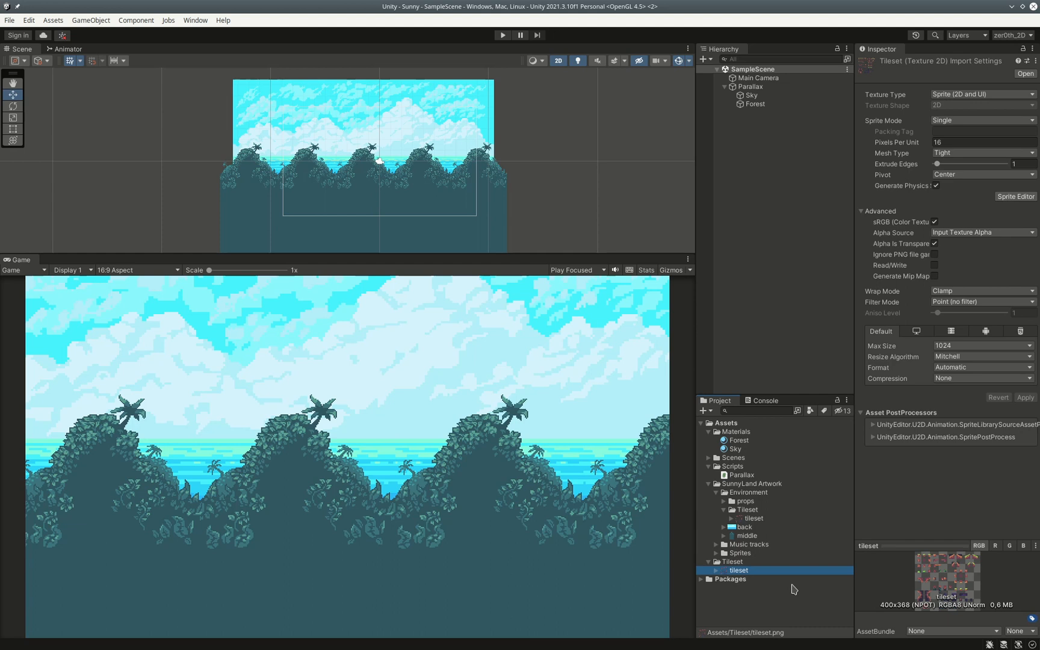
View the copied tileset image enlarged in the image viewer and close it.
{"action": "double_click", "coordinate": [745, 573]}
{"action": "left_click_drag", "start_coordinate": [961, 535], "coordinate": [967, 536]}
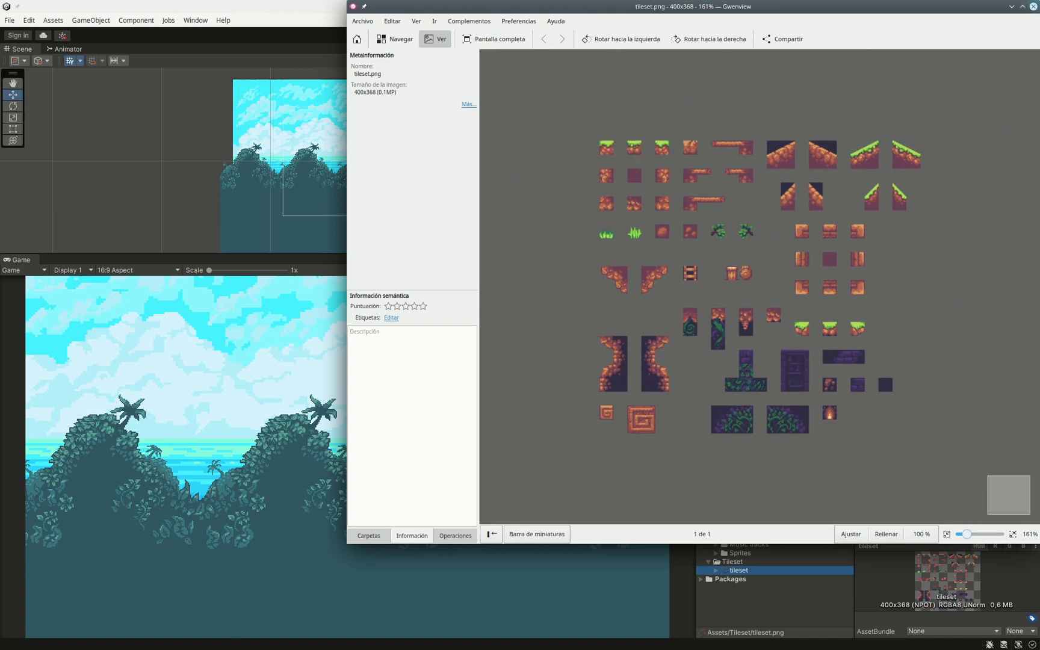
{"action": "left_click", "coordinate": [1033, 6]}
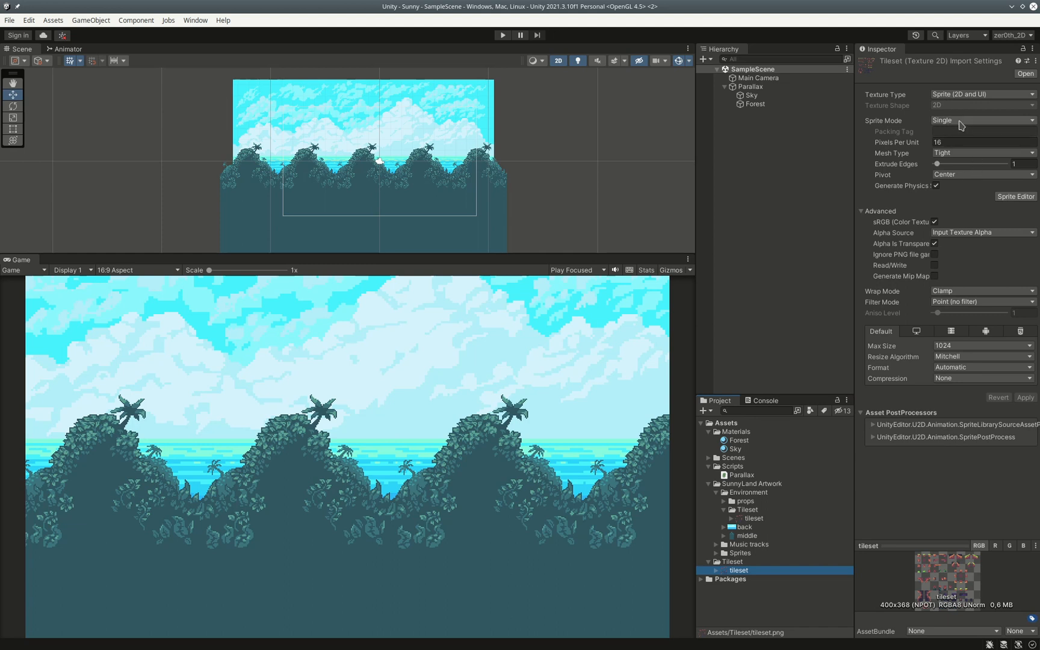
Set the copied tileset's Sprite Mode to Multiple and apply the import settings.
{"action": "left_click", "coordinate": [1034, 123]}
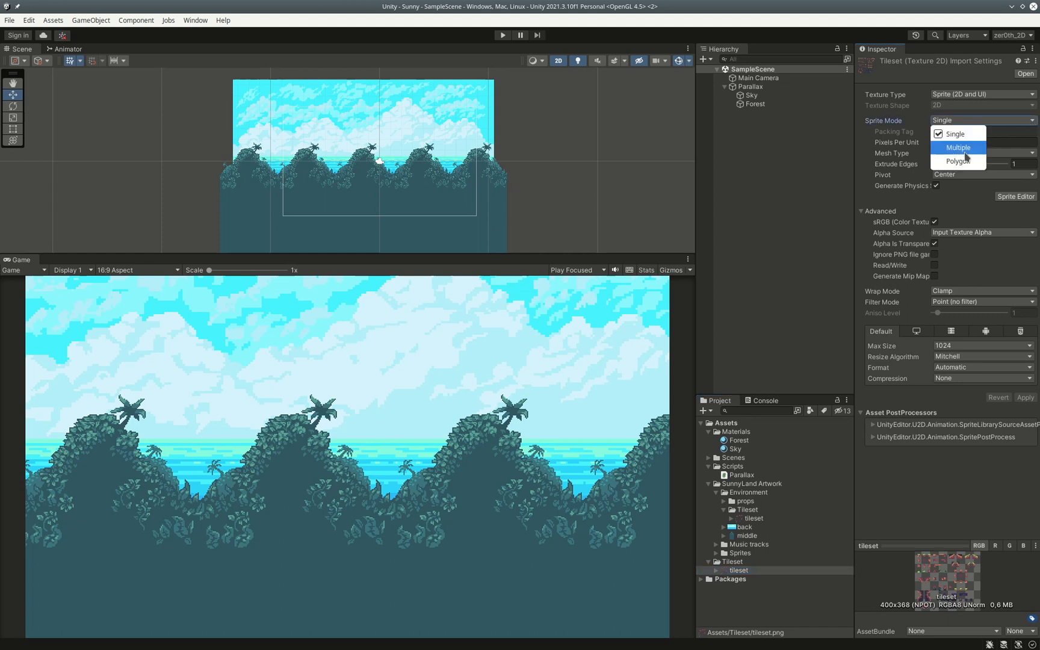
{"action": "left_click", "coordinate": [965, 154]}
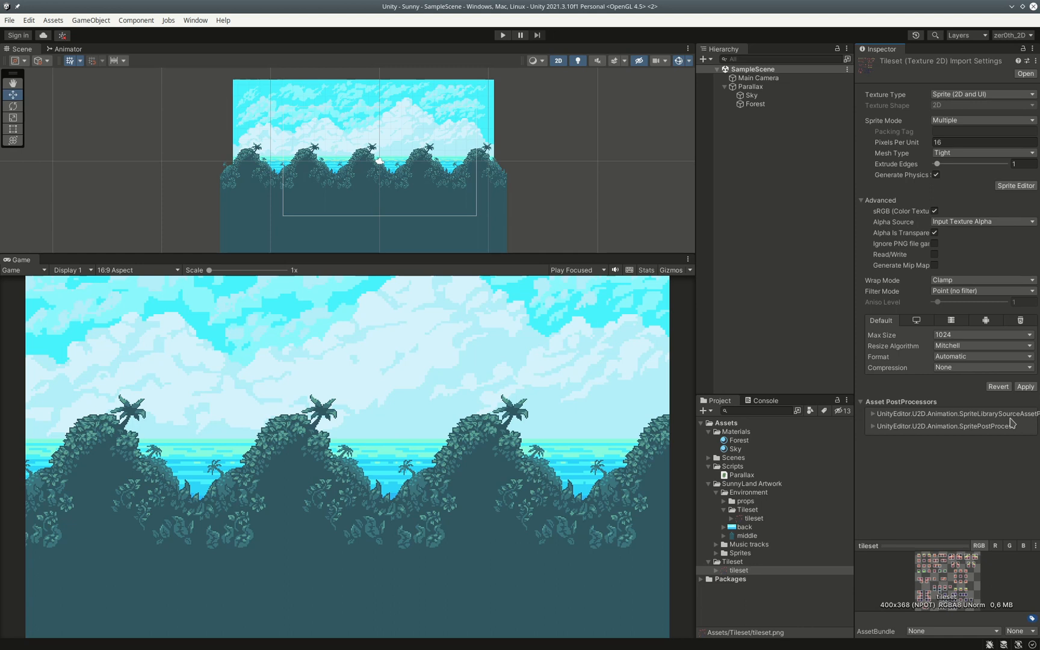
{"action": "left_click", "coordinate": [1026, 388]}
Expand the copied tileset asset and look through its list of sliced sprites.
{"action": "left_click", "coordinate": [716, 570]}
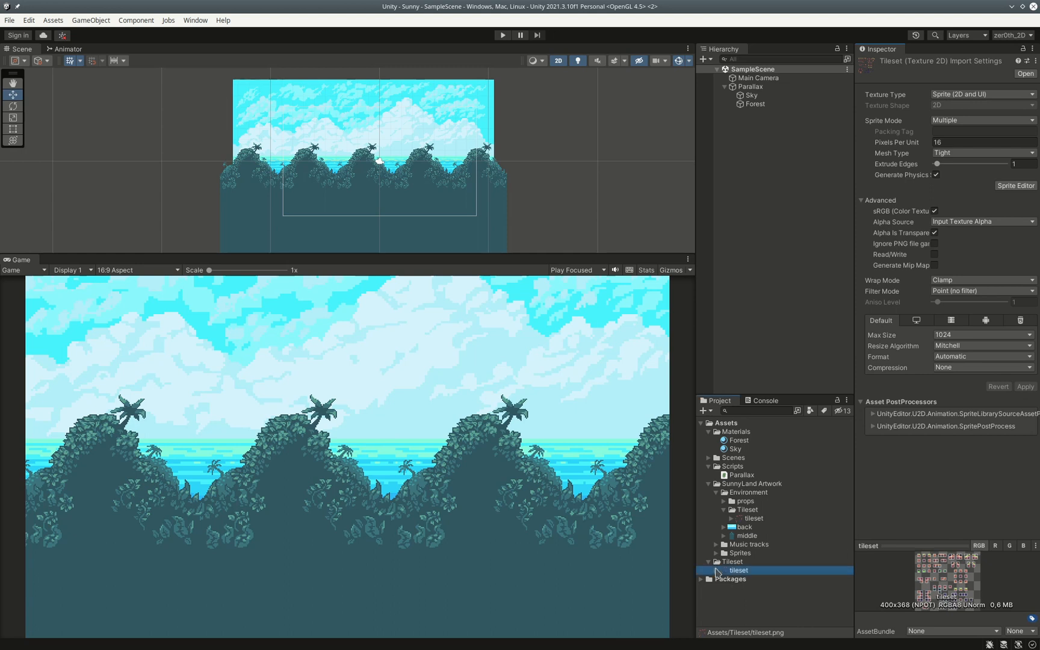
{"action": "scroll", "coordinate": [814, 529], "scroll_direction": "down", "scroll_amount": 5}
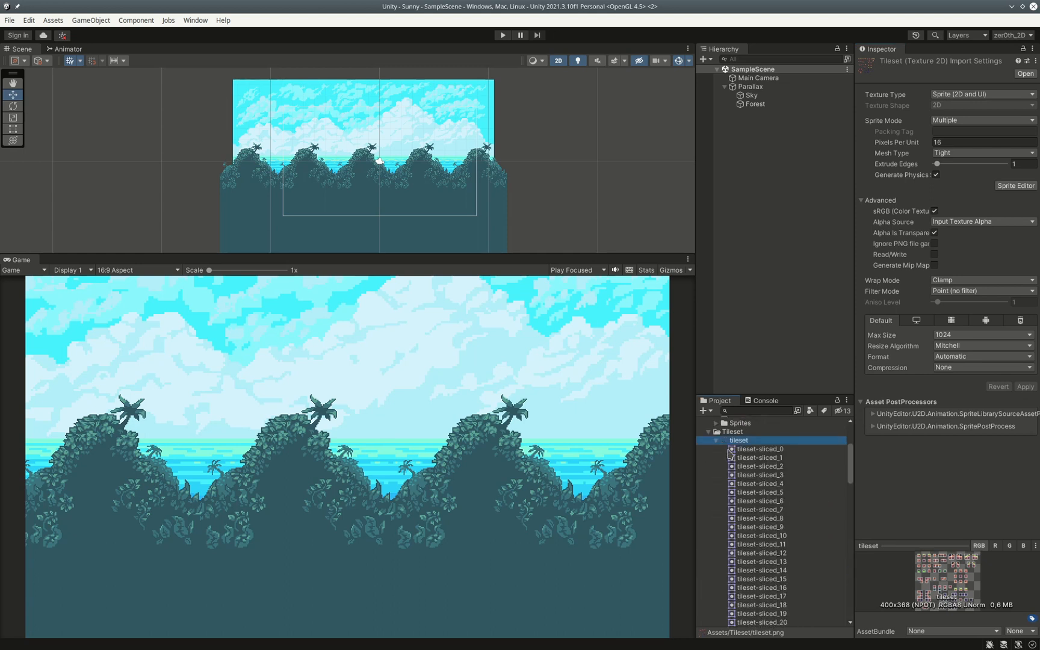
{"action": "mouse_move", "coordinate": [850, 467]}
{"action": "left_mouse_down"}
{"action": "mouse_move", "coordinate": [843, 495]}
{"action": "mouse_move", "coordinate": [849, 470]}
{"action": "mouse_move", "coordinate": [850, 482]}
{"action": "left_mouse_up"}
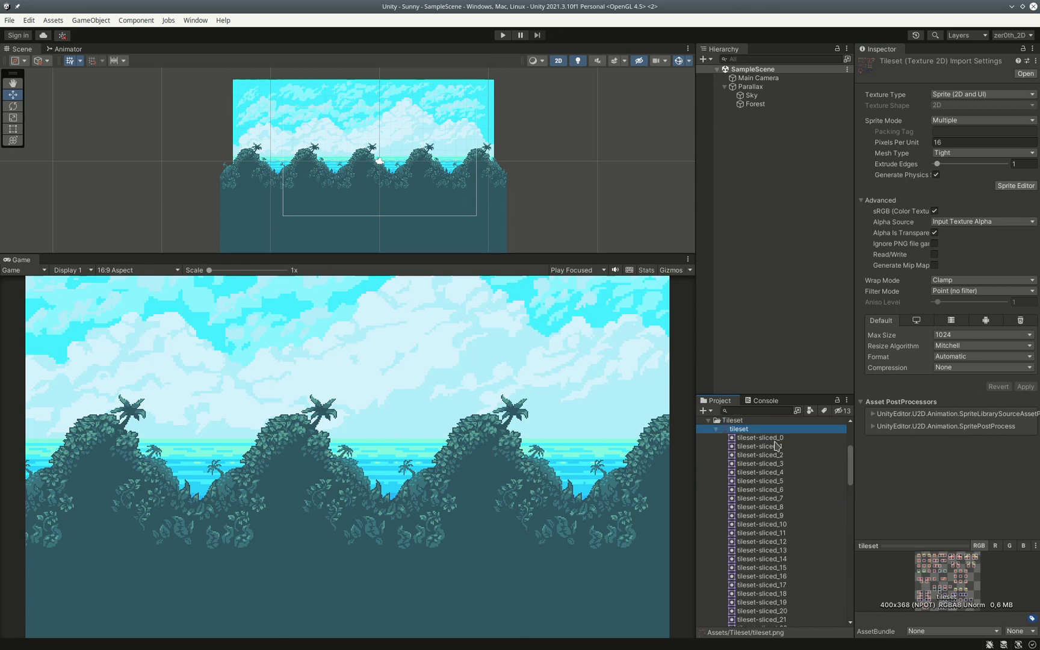
{"action": "mouse_move", "coordinate": [850, 471]}
{"action": "left_mouse_down"}
{"action": "mouse_move", "coordinate": [838, 617]}
{"action": "mouse_move", "coordinate": [864, 539]}
{"action": "mouse_move", "coordinate": [859, 465]}
{"action": "left_mouse_up"}
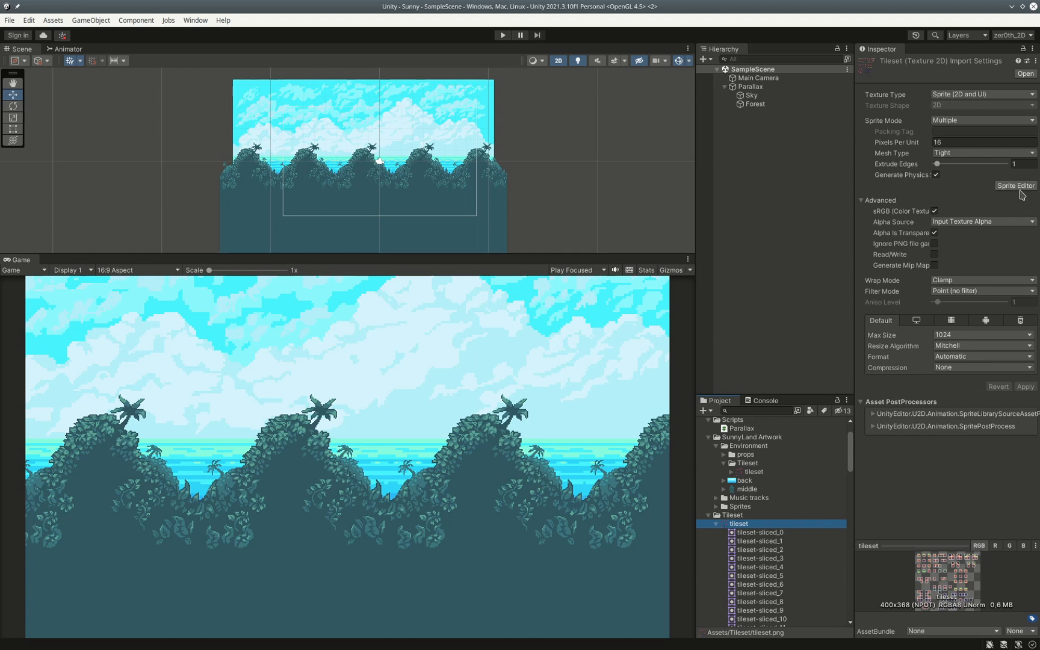
Examine the tileset's slice outlines and the slicing options in the Sprite Editor, and close it without changes.
{"action": "left_click", "coordinate": [1016, 186]}
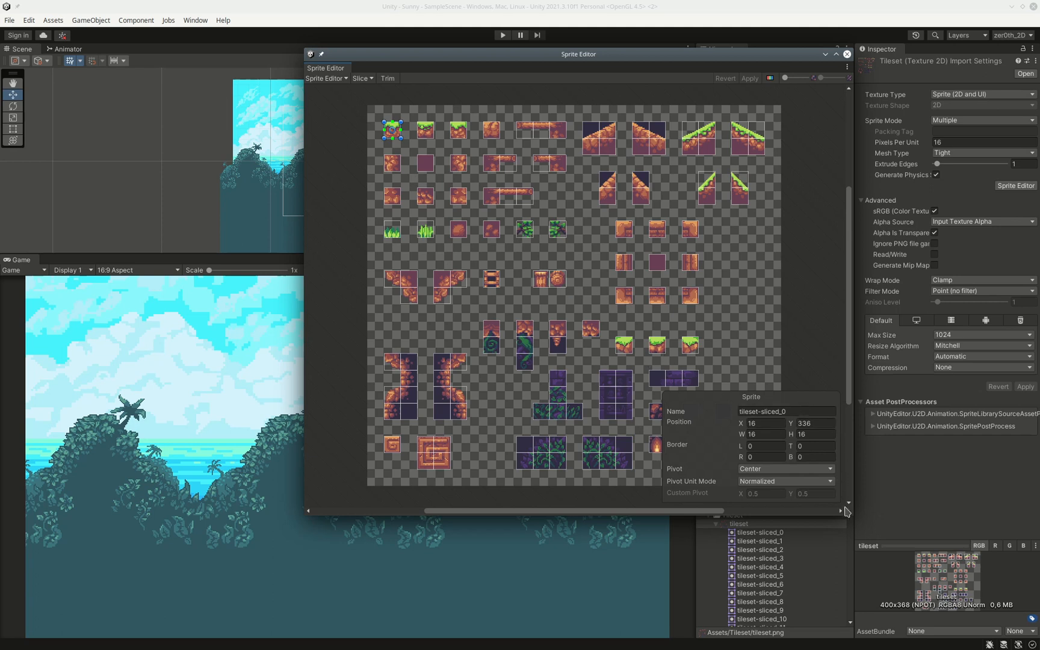
{"action": "left_click_drag", "start_coordinate": [854, 519], "coordinate": [953, 512]}
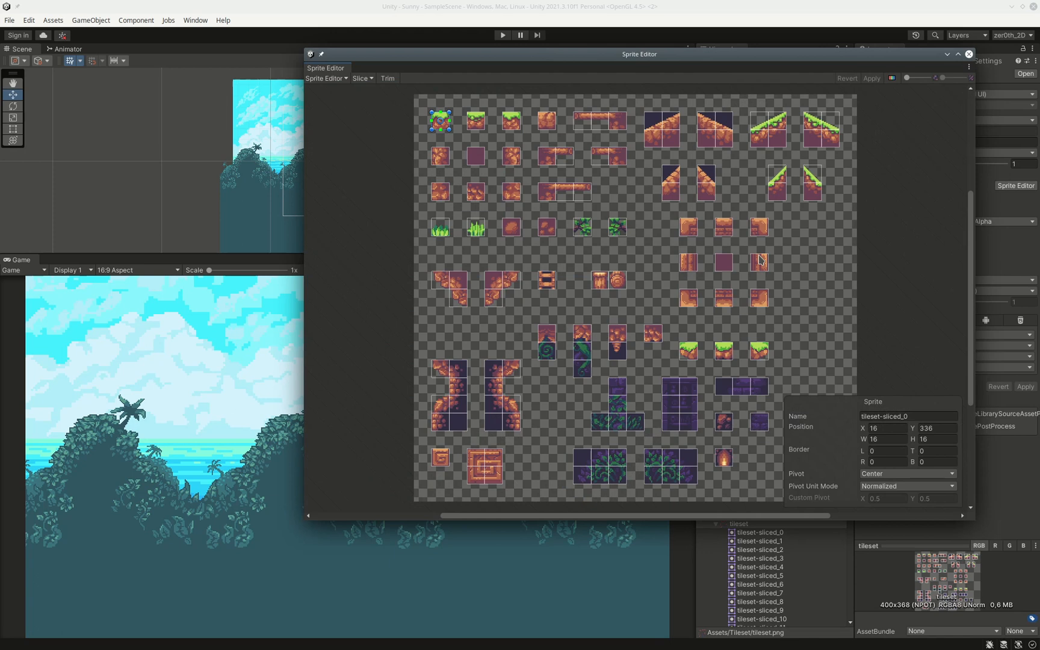
{"action": "left_click", "coordinate": [369, 80]}
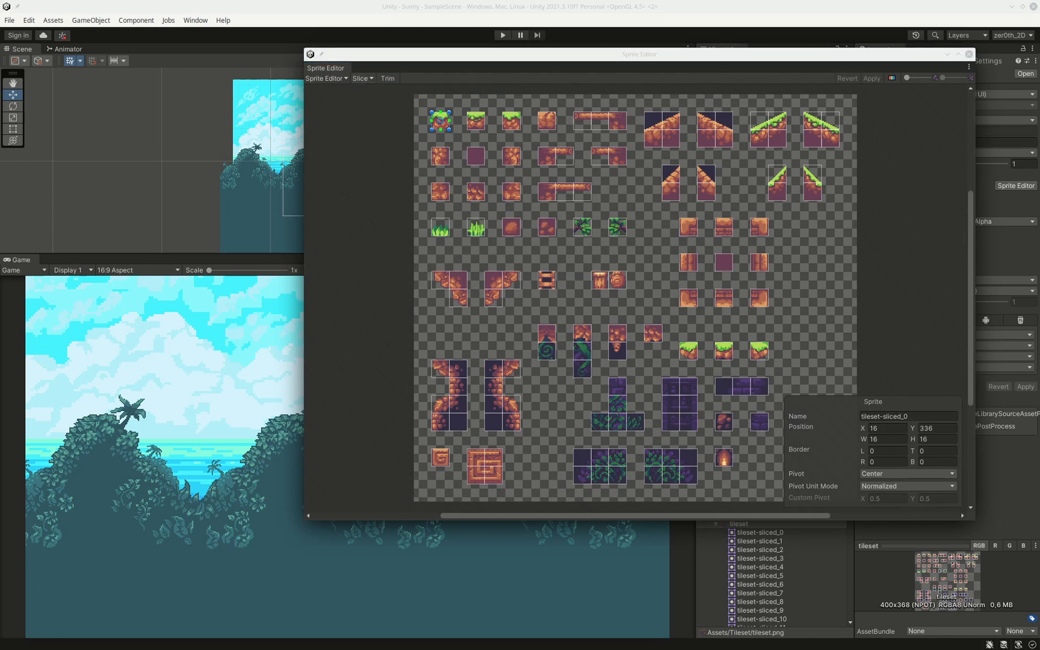
{"action": "left_click", "coordinate": [369, 79]}
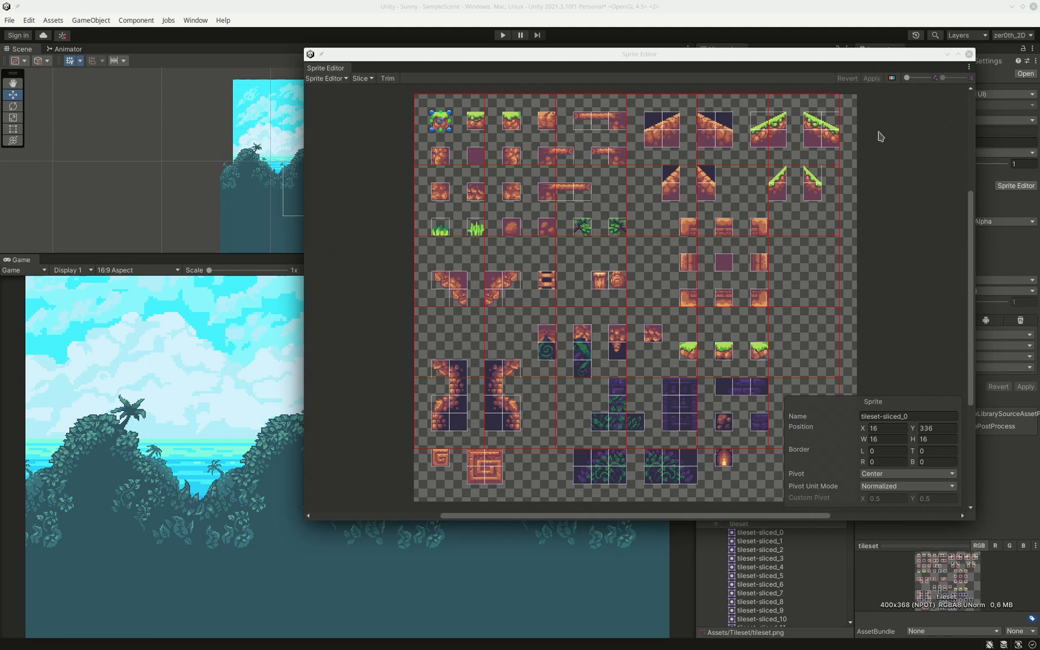
{"action": "left_click", "coordinate": [903, 313]}
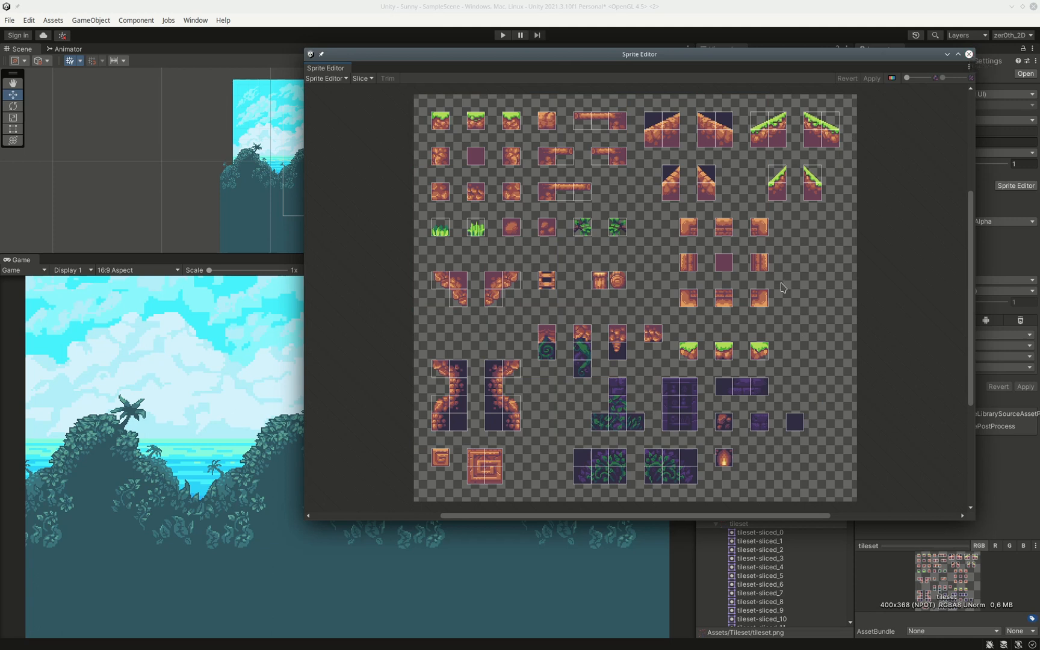
{"action": "left_click_drag", "start_coordinate": [801, 60], "coordinate": [787, 114]}
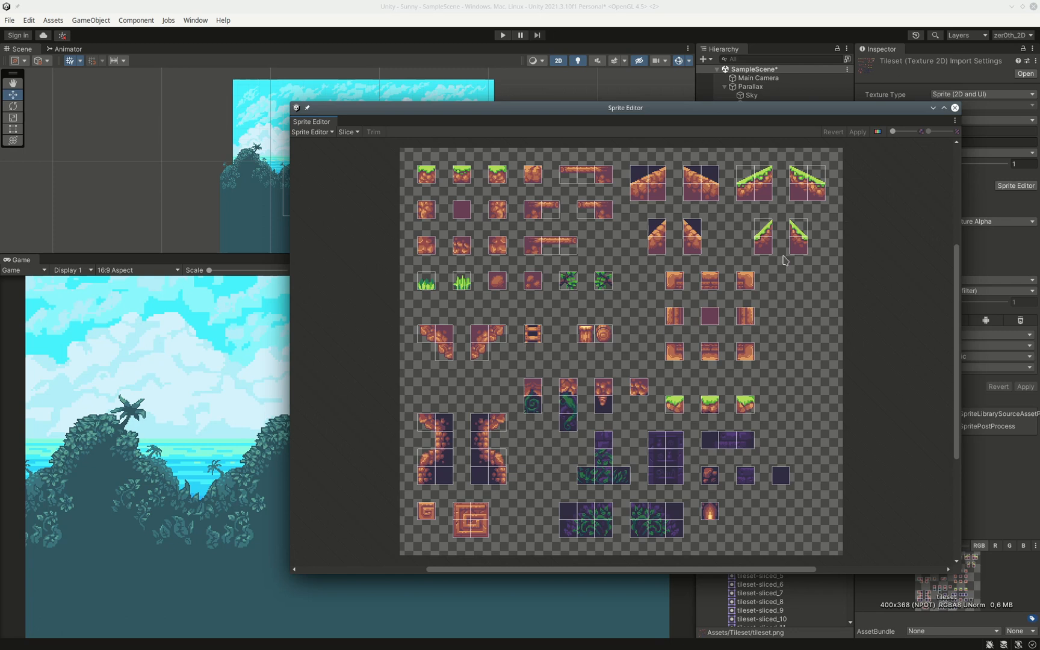
{"action": "left_click", "coordinate": [955, 109]}
Browse the player folder under SunnyLand Artwork's Sprites and preview the three climb frames.
{"action": "scroll", "coordinate": [782, 521], "scroll_direction": "down", "scroll_amount": 3}
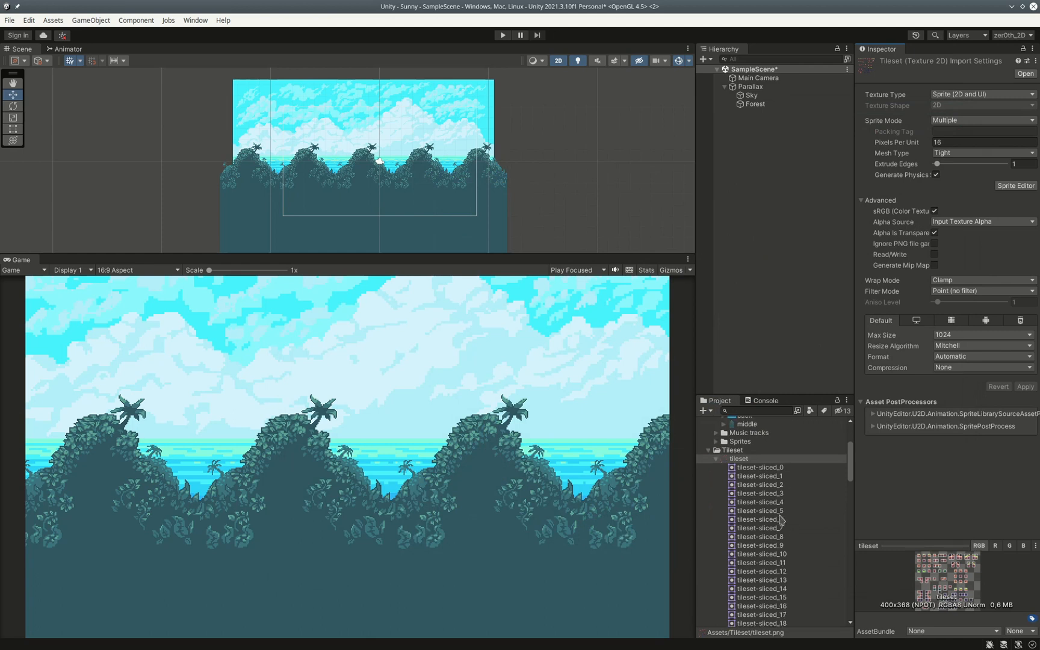
{"action": "left_click", "coordinate": [716, 442]}
{"action": "scroll", "coordinate": [783, 457], "scroll_direction": "down", "scroll_amount": 2}
{"action": "scroll", "coordinate": [783, 466], "scroll_direction": "up", "scroll_amount": 3}
{"action": "scroll", "coordinate": [806, 473], "scroll_direction": "up", "scroll_amount": 3}
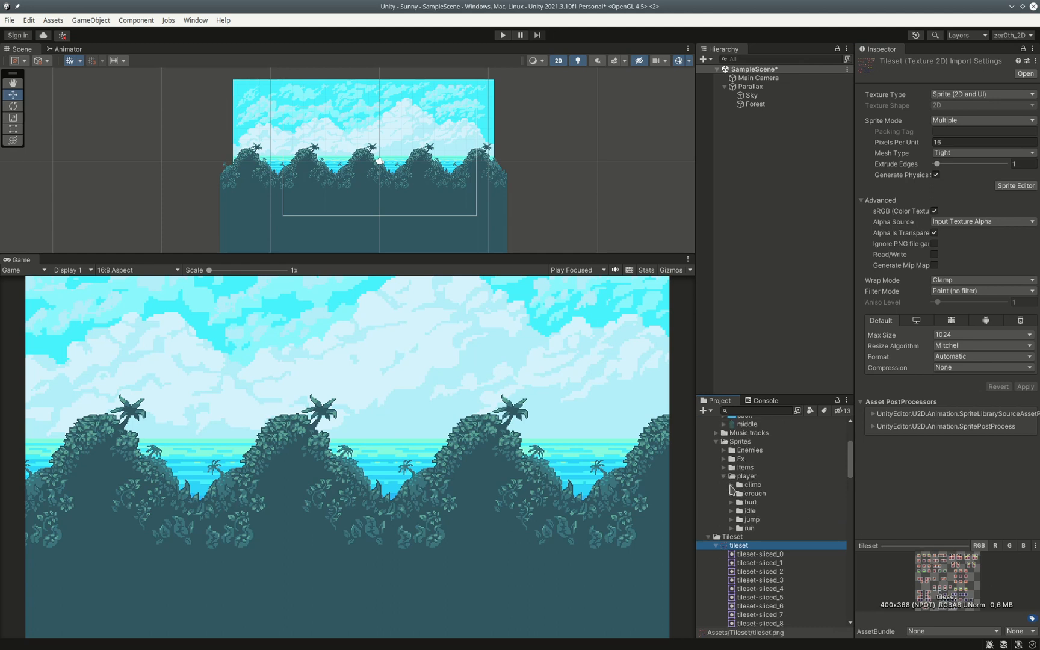
{"action": "left_click", "coordinate": [731, 487]}
{"action": "left_click", "coordinate": [777, 495]}
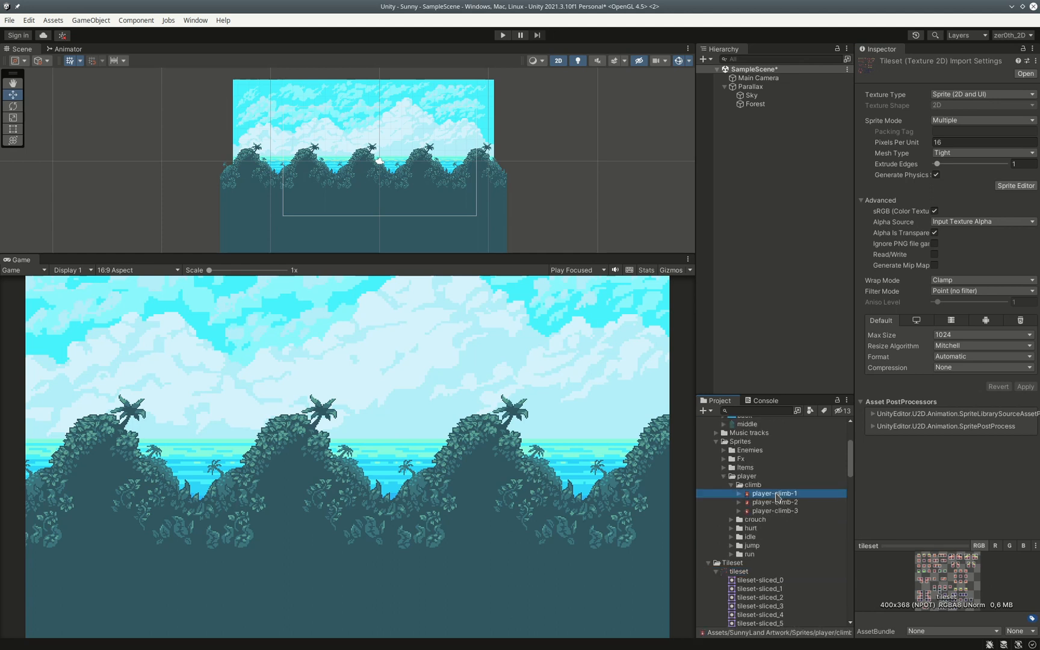
{"action": "left_click", "coordinate": [775, 503]}
{"action": "left_click", "coordinate": [777, 512]}
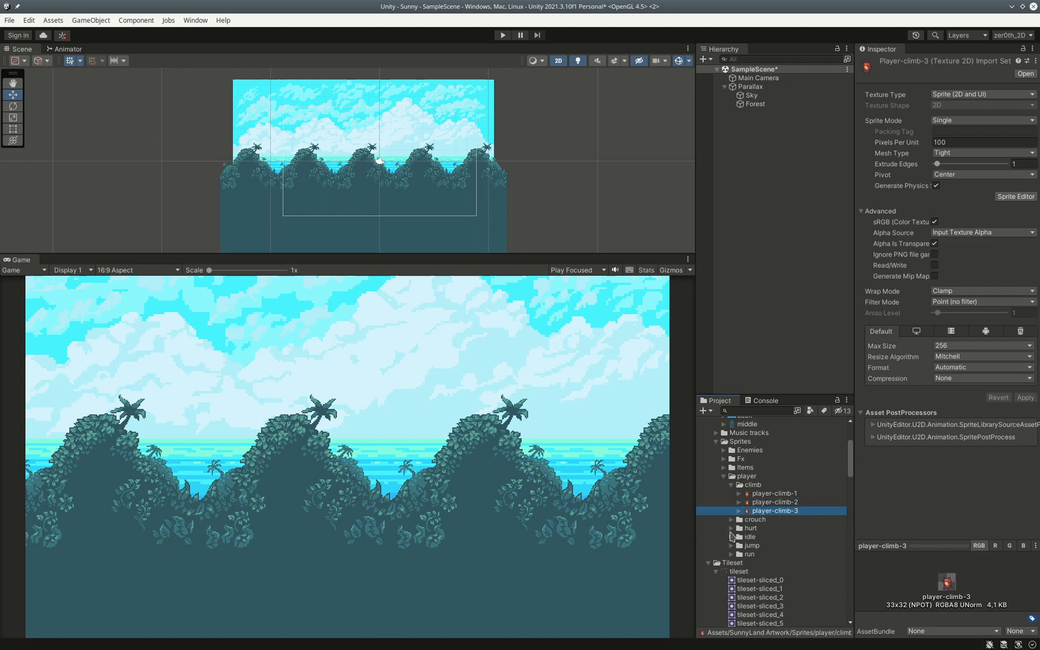
Compare the player-hurt-1 and player-hurt-2 sprites in the hurt folder by alternating between them.
{"action": "left_click", "coordinate": [731, 529]}
{"action": "left_click", "coordinate": [782, 538]}
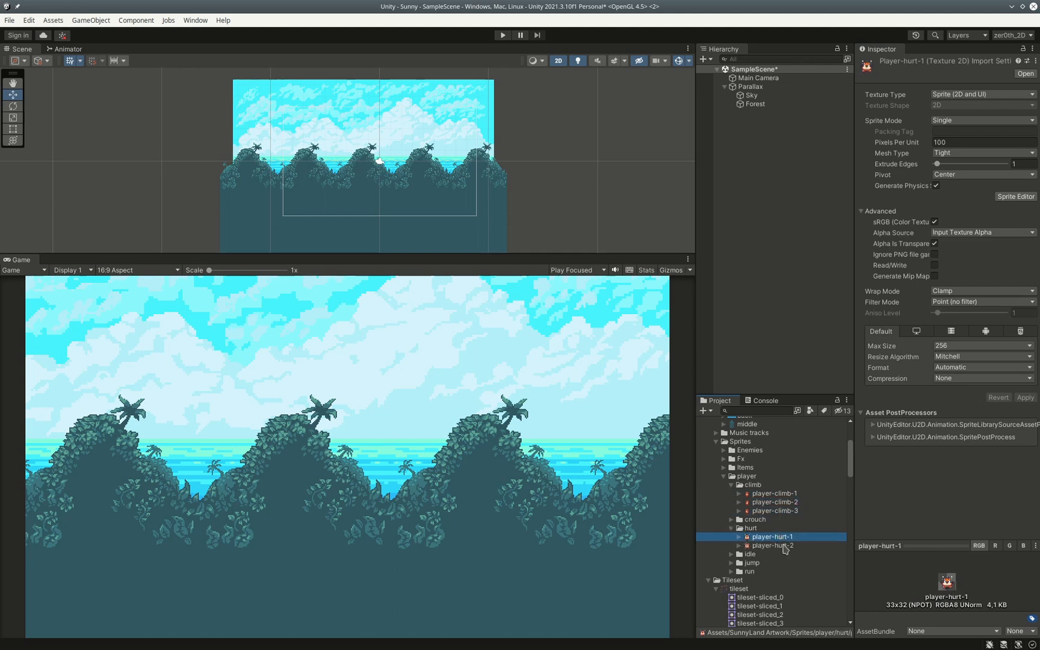
{"action": "left_click", "coordinate": [782, 546]}
{"action": "left_click", "coordinate": [782, 538]}
{"action": "left_click", "coordinate": [782, 547]}
{"action": "left_click", "coordinate": [781, 537]}
{"action": "left_click", "coordinate": [782, 545]}
Preview player-fall in the jump folder and the player-run-1 and player-run-2 frames in the run folder.
{"action": "left_click", "coordinate": [731, 564]}
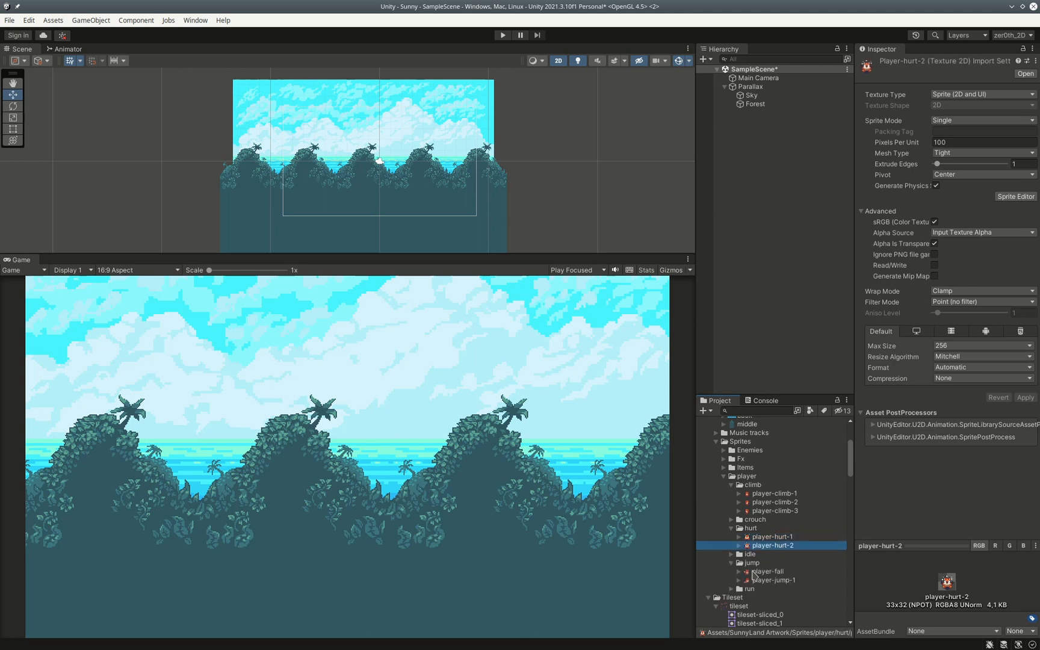
{"action": "left_click", "coordinate": [754, 572]}
{"action": "left_click", "coordinate": [731, 589]}
{"action": "left_click", "coordinate": [767, 598]}
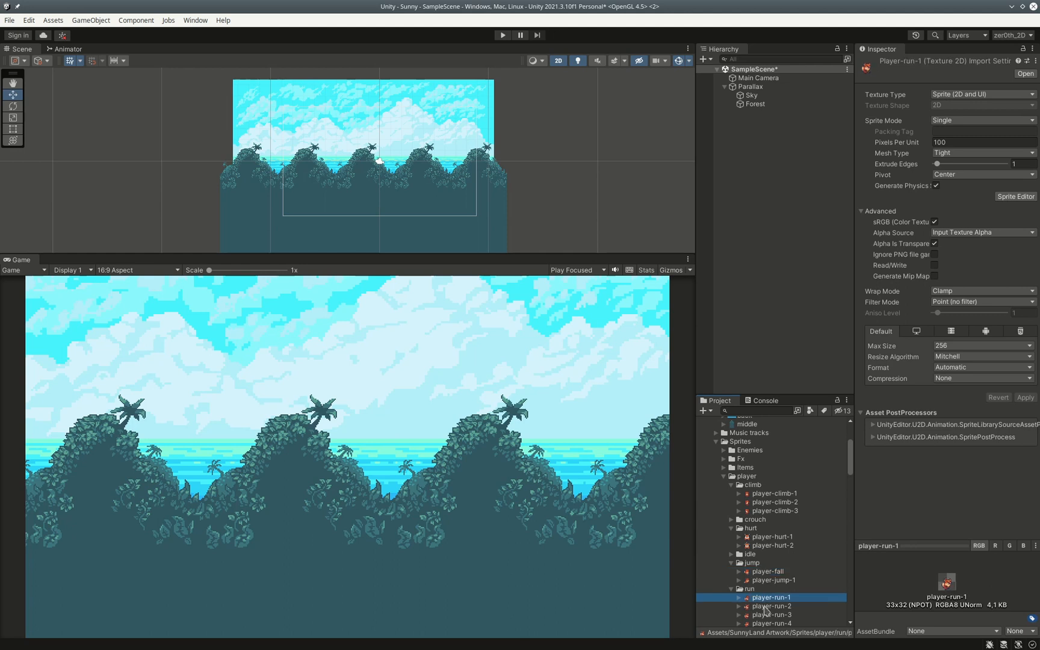
{"action": "left_click", "coordinate": [768, 606]}
{"action": "scroll", "coordinate": [827, 551], "scroll_direction": "down", "scroll_amount": 3}
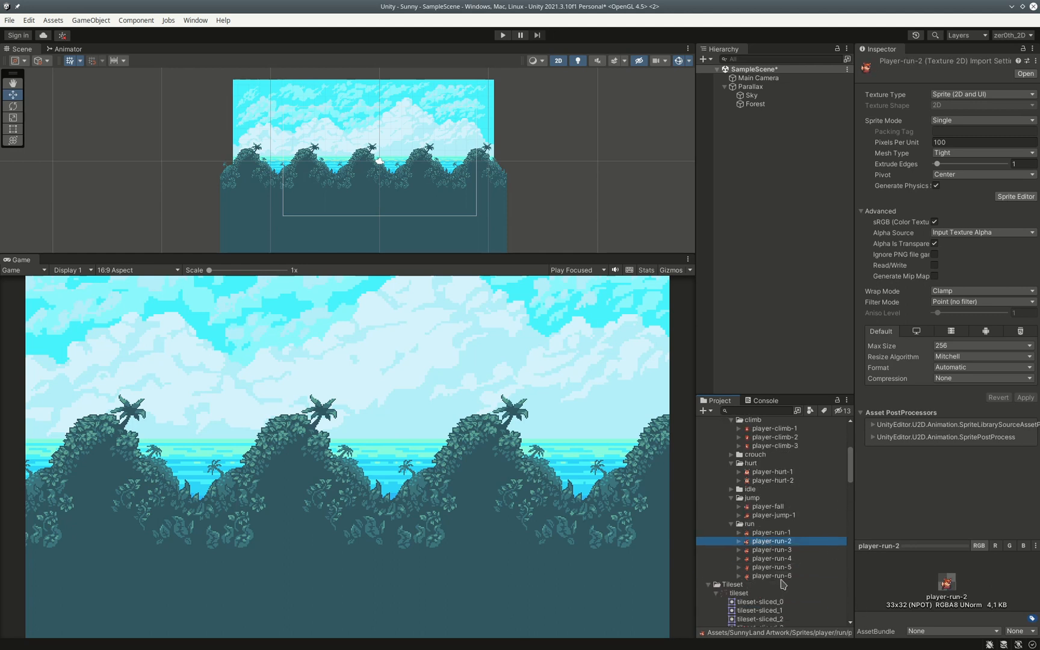
Collapse the player folder inside SunnyLand Artwork's Sprites folder.
{"action": "left_click_drag", "start_coordinate": [854, 468], "coordinate": [846, 509]}
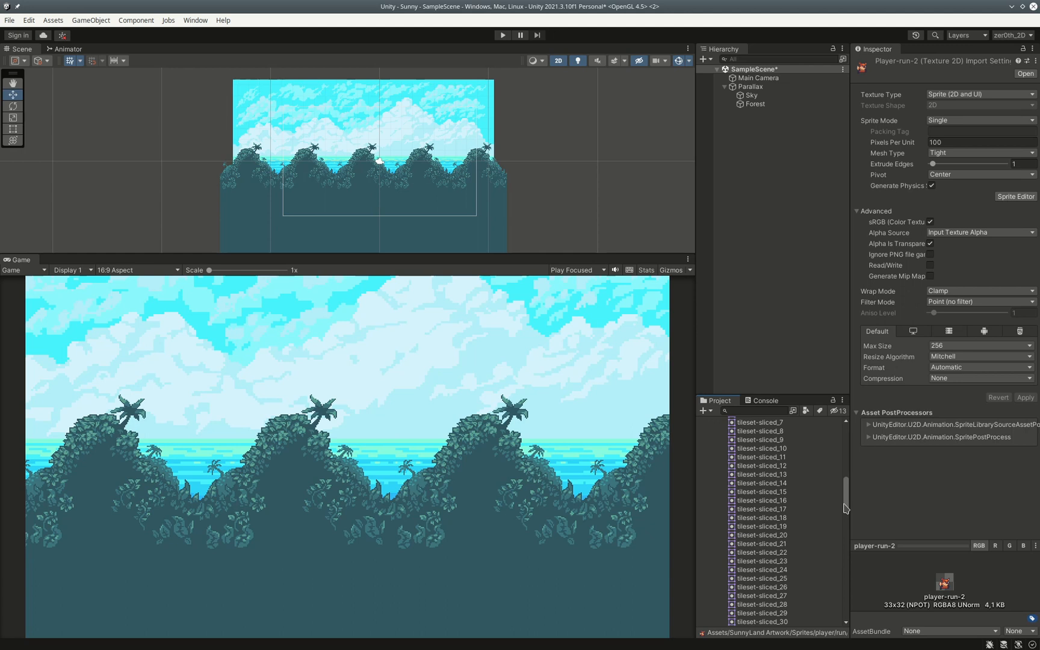
{"action": "scroll", "coordinate": [770, 545], "scroll_direction": "up", "scroll_amount": 6}
{"action": "scroll", "coordinate": [769, 545], "scroll_direction": "up", "scroll_amount": 6}
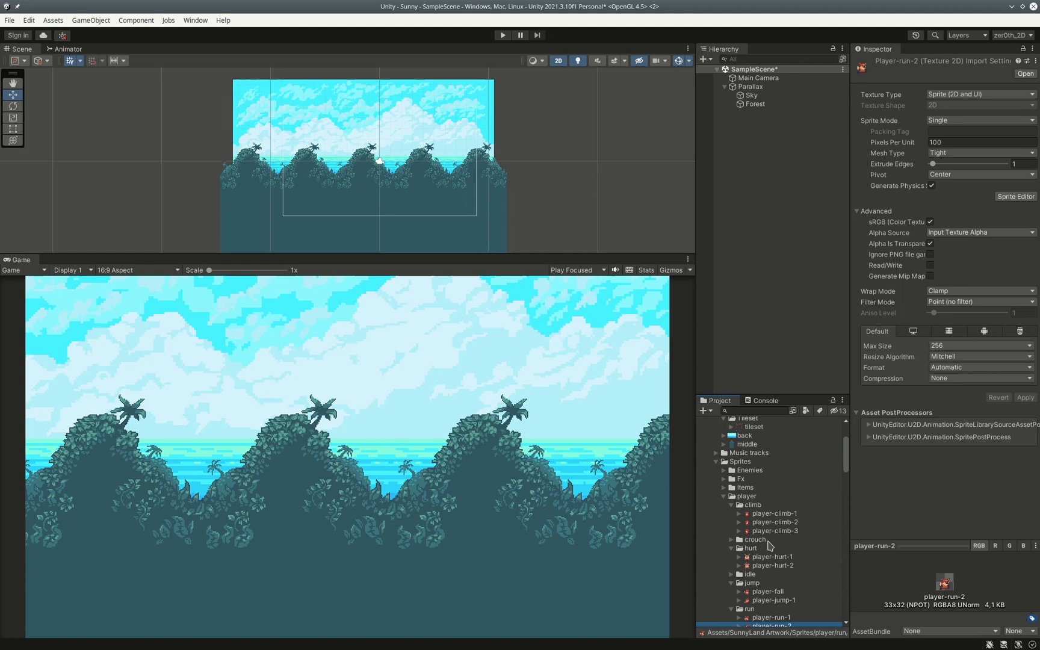
{"action": "left_click", "coordinate": [724, 496]}
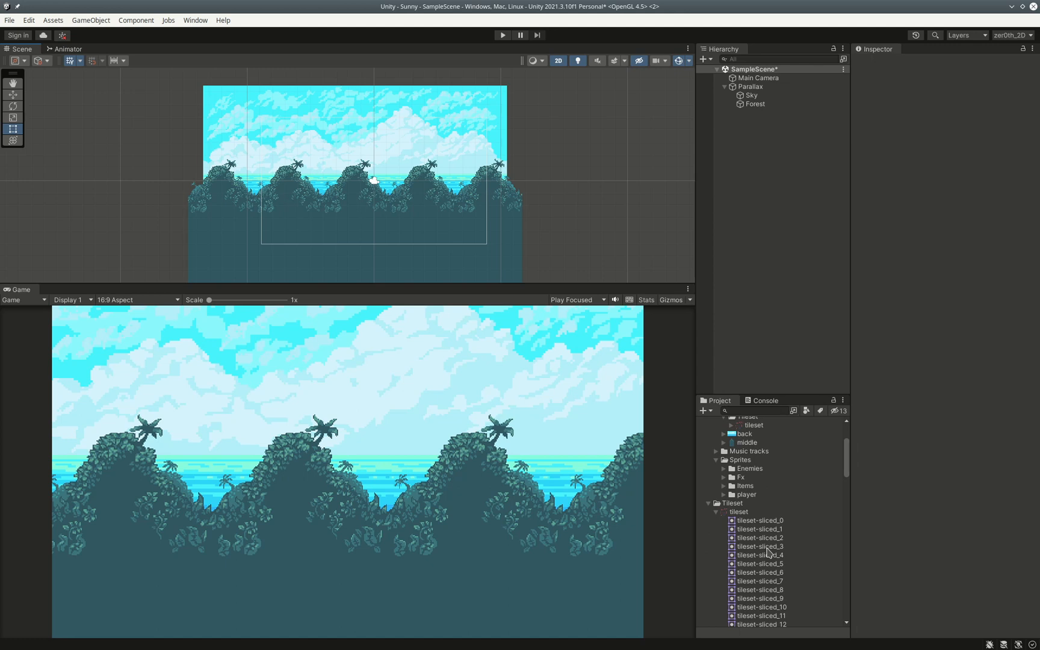
Create a rectangular tilemap named Mapa in the scene and review the settings of its parent Grid.
{"action": "left_click", "coordinate": [724, 87]}
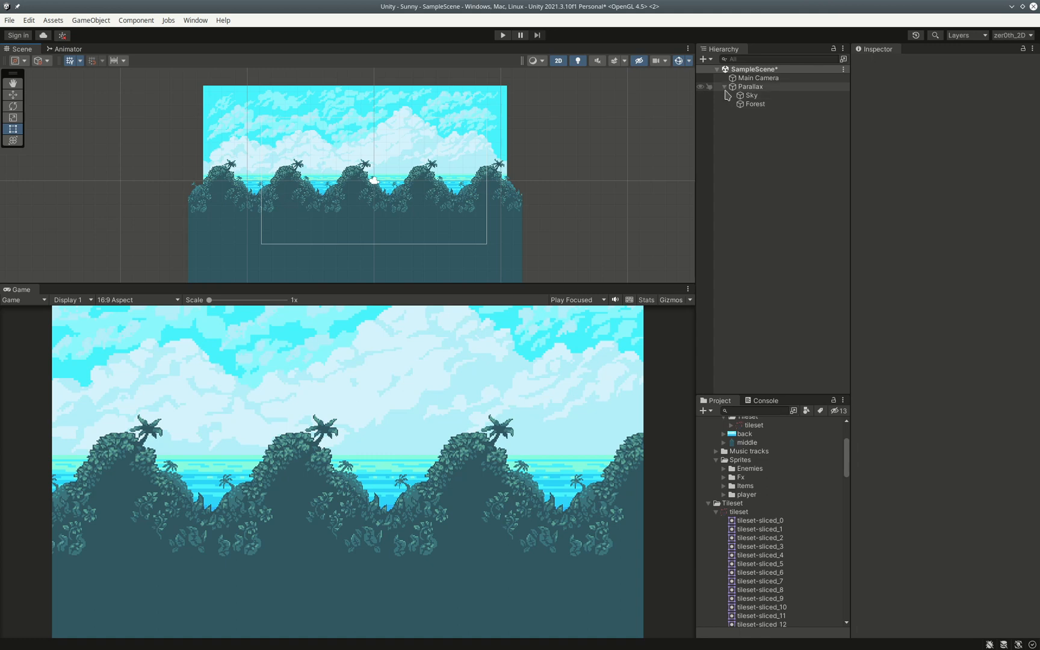
{"action": "right_click", "coordinate": [754, 133]}
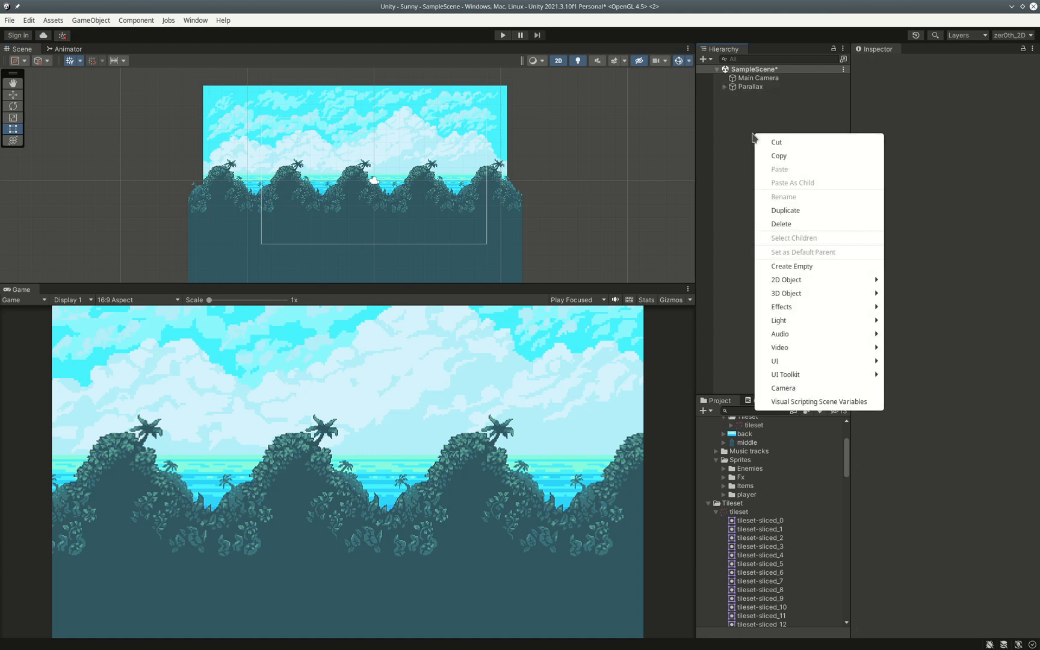
{"action": "mouse_move", "coordinate": [812, 287]}
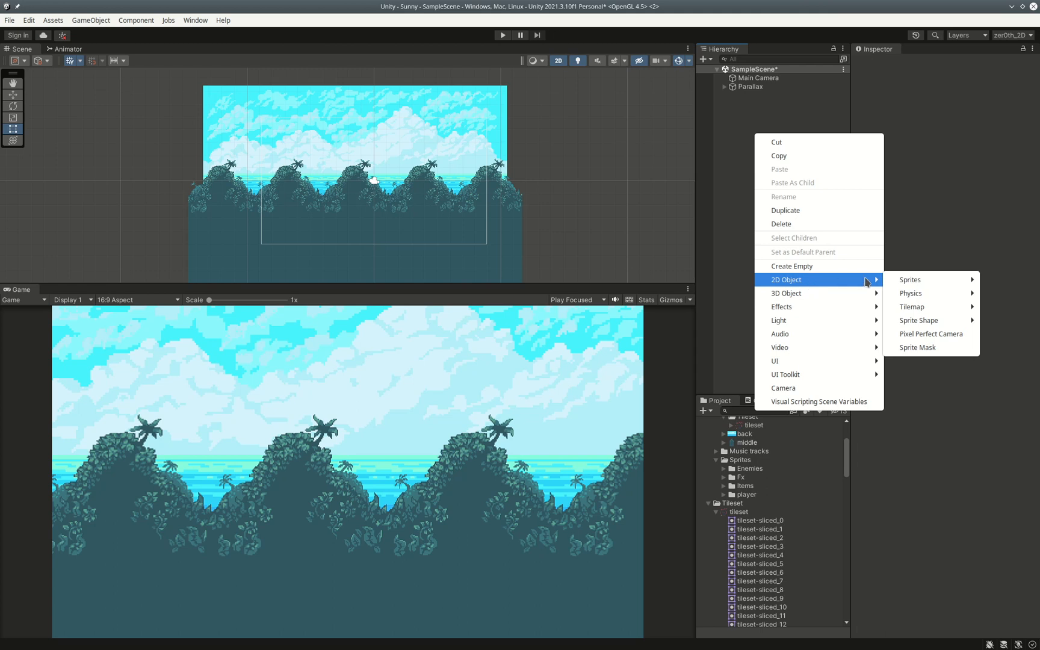
{"action": "mouse_move", "coordinate": [909, 308]}
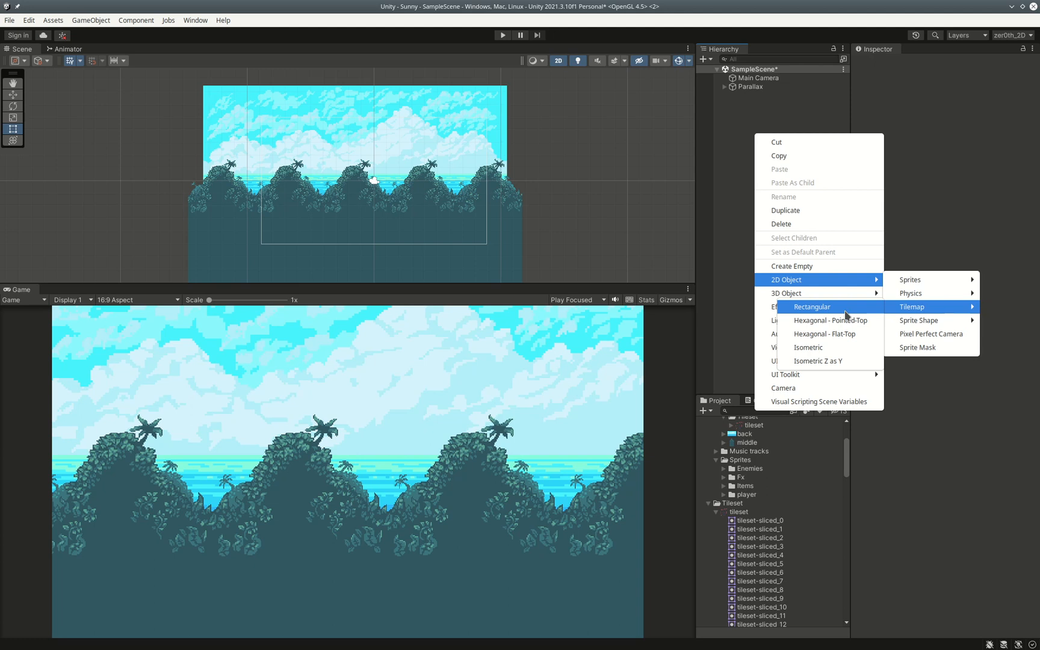
{"action": "left_click", "coordinate": [845, 314]}
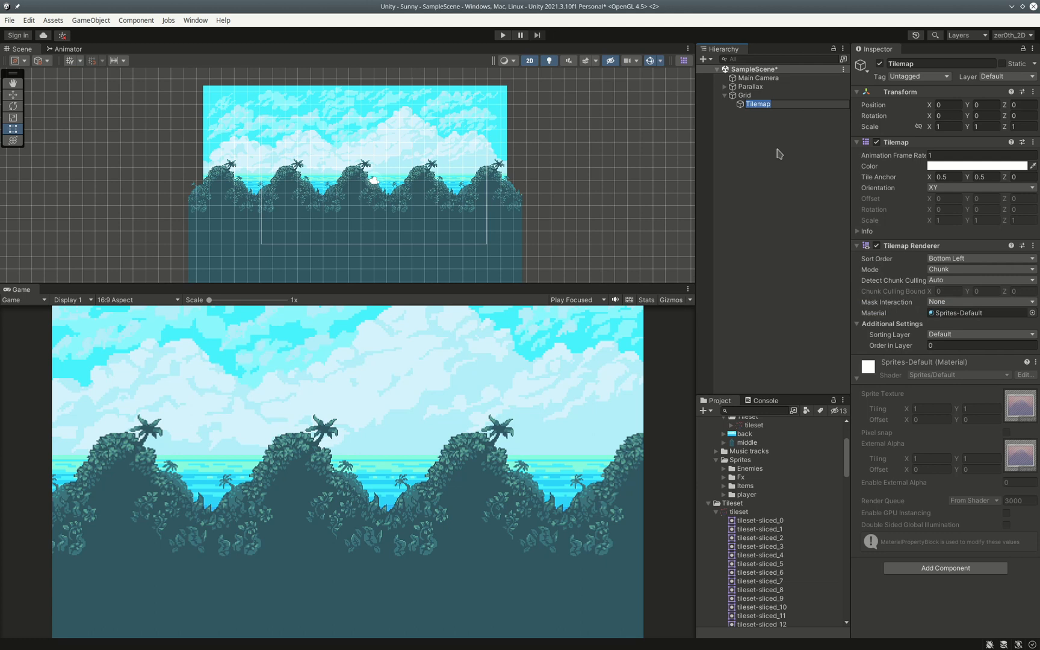
{"action": "type", "text": "Mapa"}
{"action": "key", "text": "Return"}
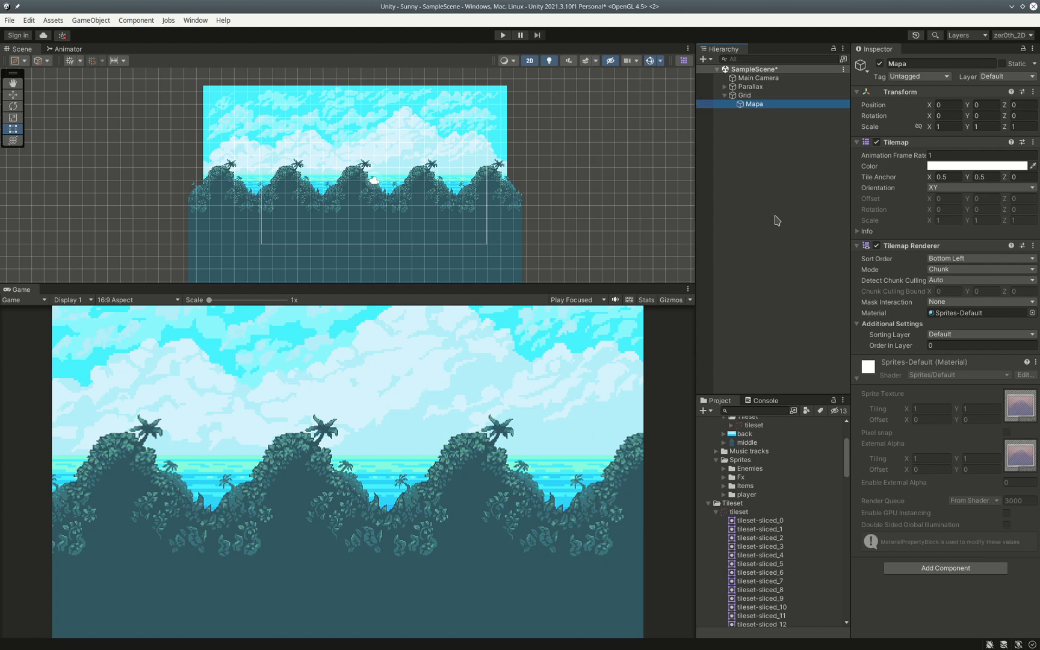
{"action": "left_click", "coordinate": [744, 95]}
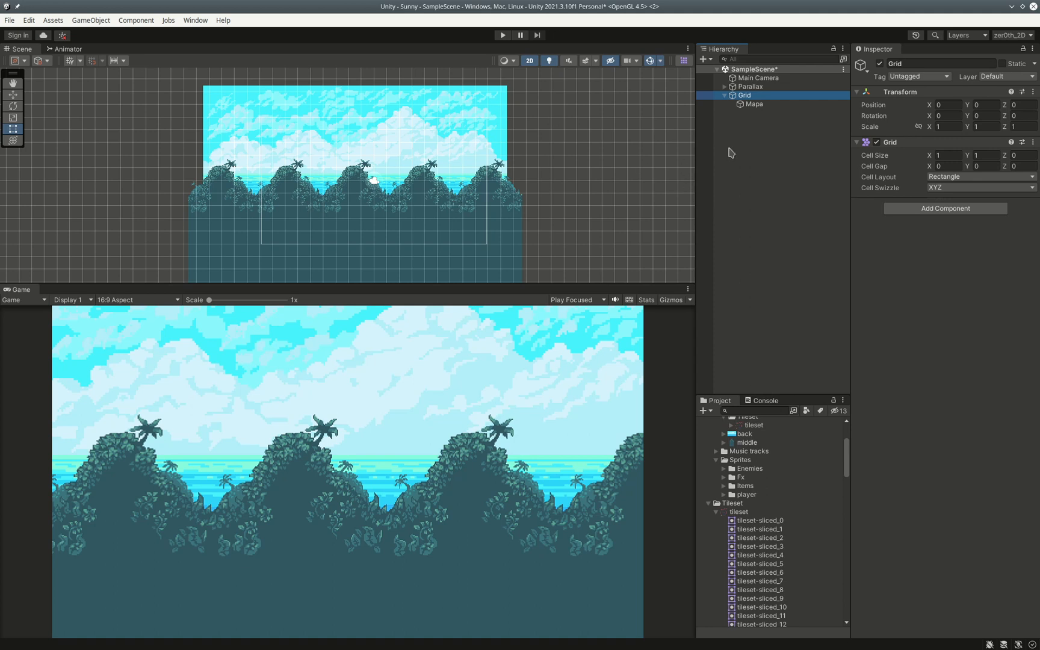
{"action": "left_click", "coordinate": [754, 104]}
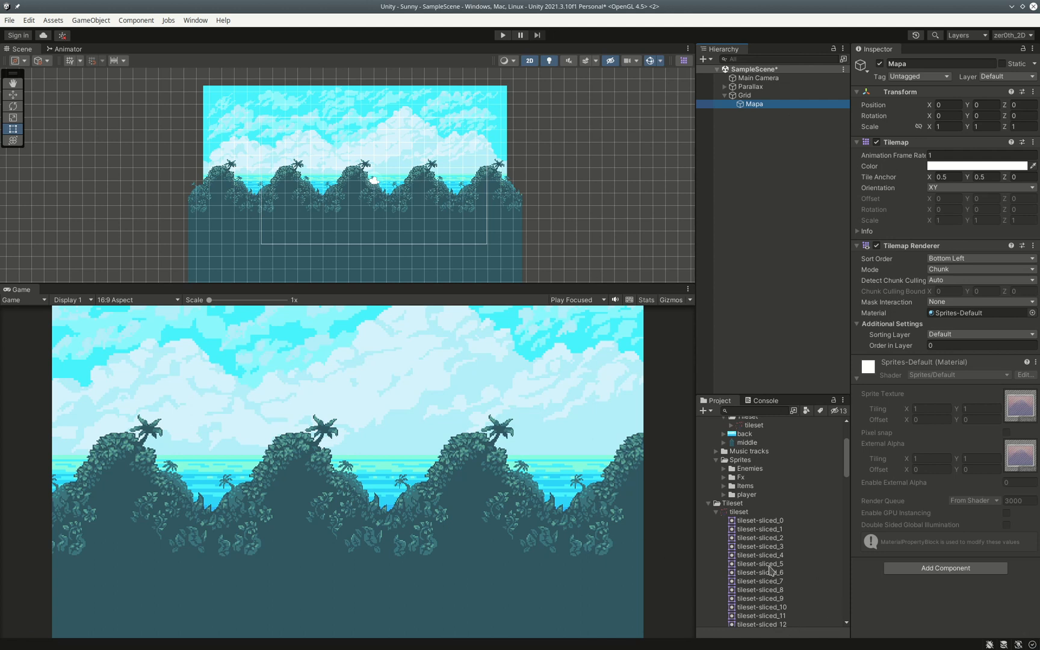
Preview the individual tiles from tileset-sliced_0 to tileset-sliced_9 in the Tileset folder.
{"action": "left_click", "coordinate": [773, 536]}
{"action": "left_click", "coordinate": [776, 548]}
{"action": "left_click", "coordinate": [779, 580]}
{"action": "left_click", "coordinate": [779, 598]}
{"action": "left_click", "coordinate": [777, 564]}
{"action": "left_click", "coordinate": [779, 538]}
{"action": "left_click", "coordinate": [780, 529]}
{"action": "key", "text": "Up"}
{"action": "key", "text": "Down"}
{"action": "key", "text": "Down"}
{"action": "key", "text": "Down"}
{"action": "key", "text": "Down"}
{"action": "key", "text": "Down"}
{"action": "key", "text": "Down"}
{"action": "key", "text": "Down"}
{"action": "key", "text": "Down"}
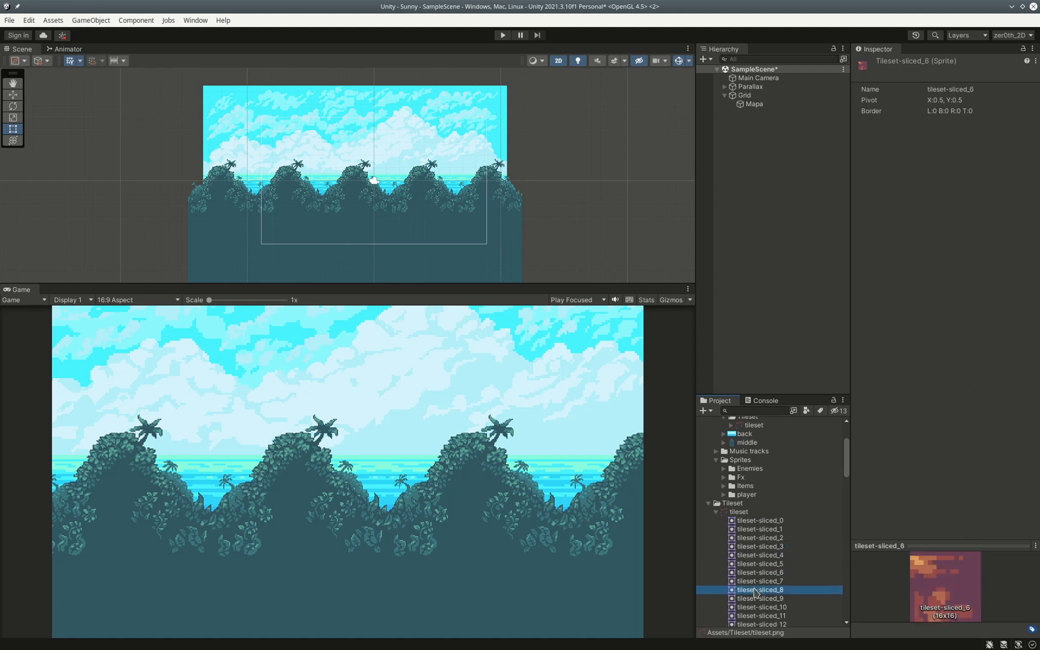
{"action": "left_click", "coordinate": [769, 521]}
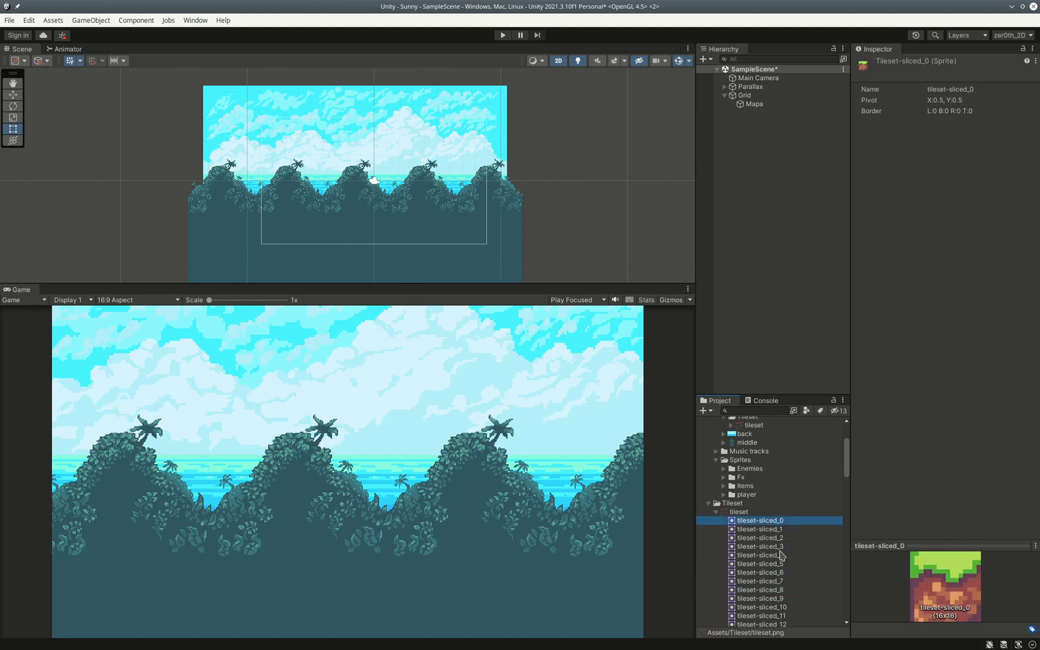
Select the Mapa tilemap, open the Tile Palette window and place it over the Scene and Game views.
{"action": "left_click", "coordinate": [765, 106]}
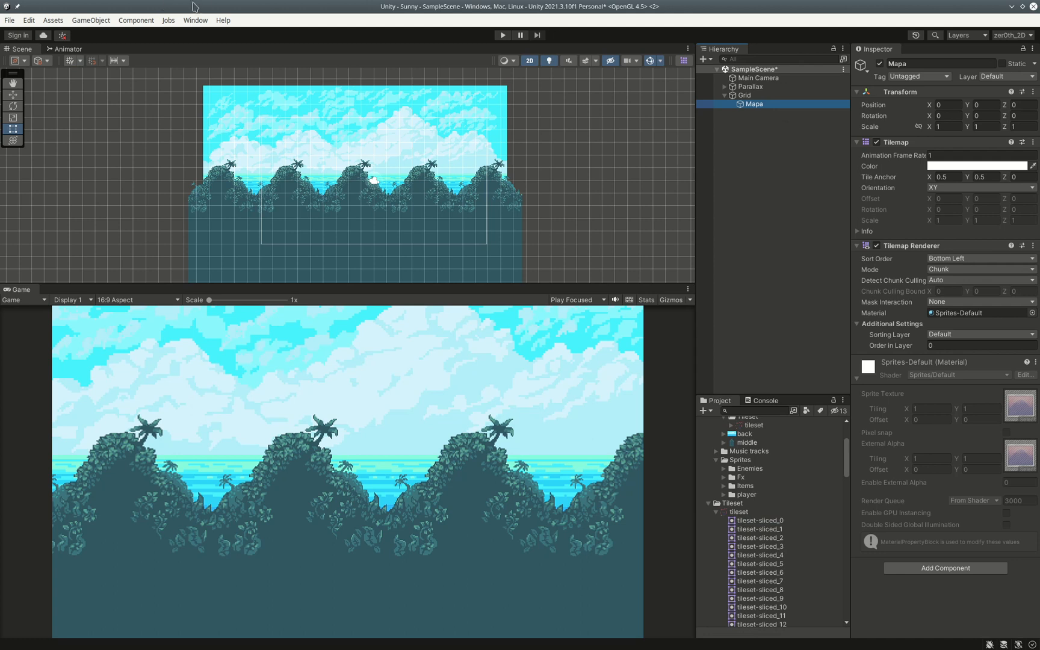
{"action": "left_click", "coordinate": [196, 21]}
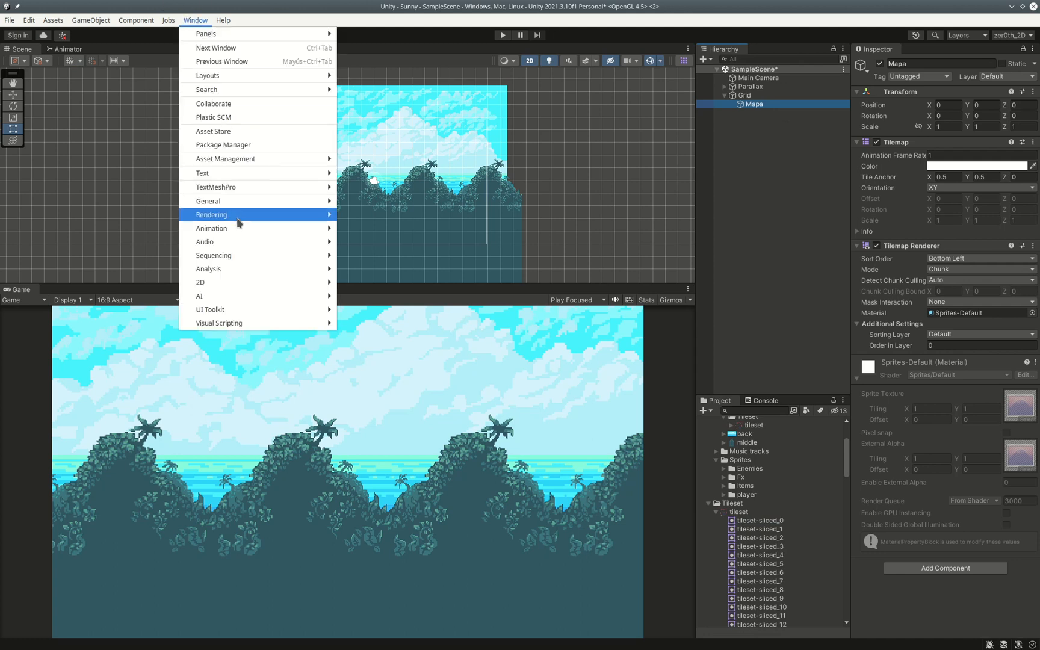
{"action": "mouse_move", "coordinate": [245, 276]}
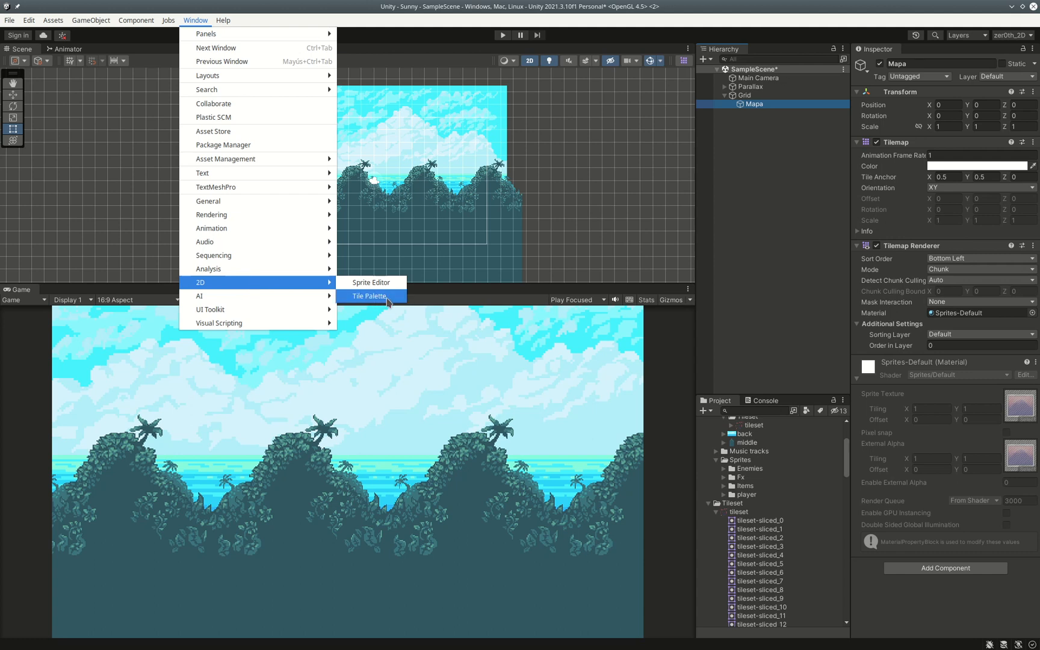
{"action": "left_click", "coordinate": [387, 299]}
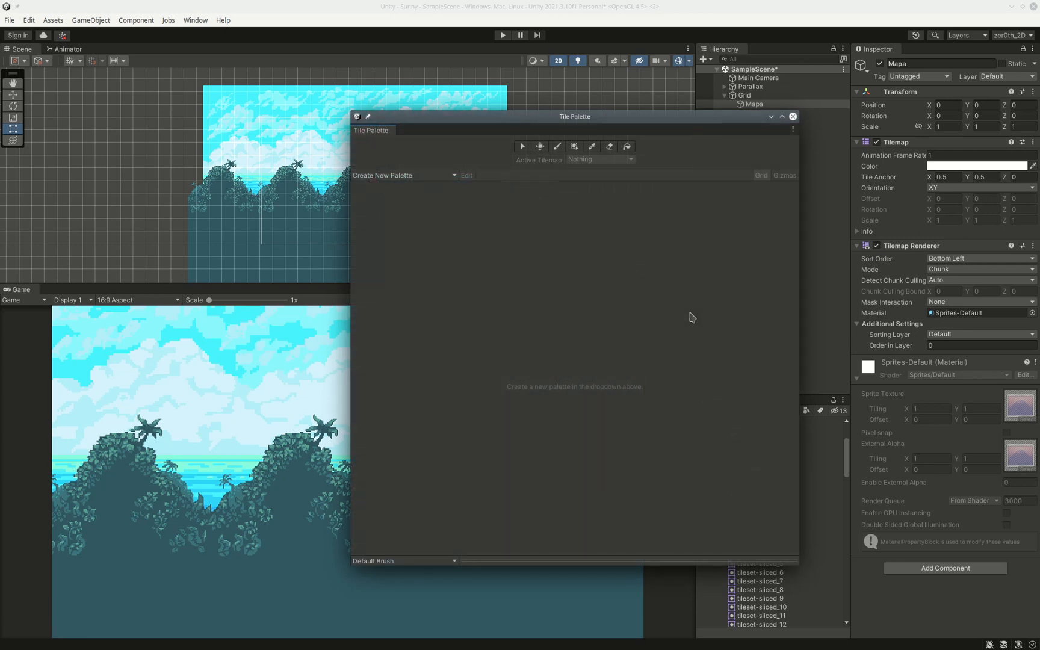
{"action": "left_click_drag", "start_coordinate": [601, 121], "coordinate": [526, 133]}
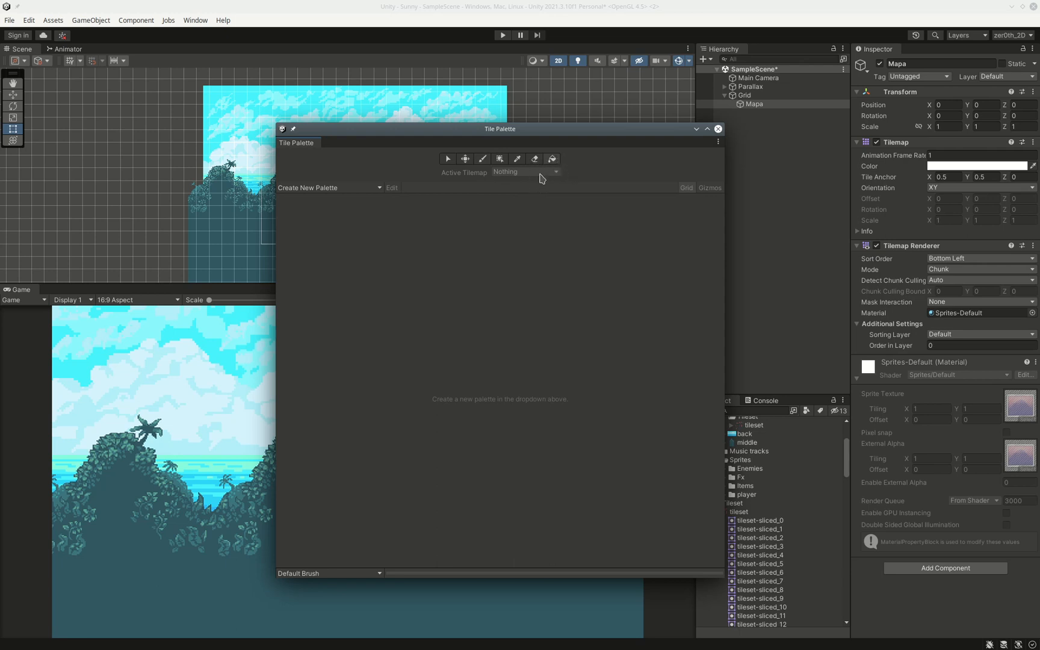
{"action": "left_click_drag", "start_coordinate": [542, 130], "coordinate": [571, 136]}
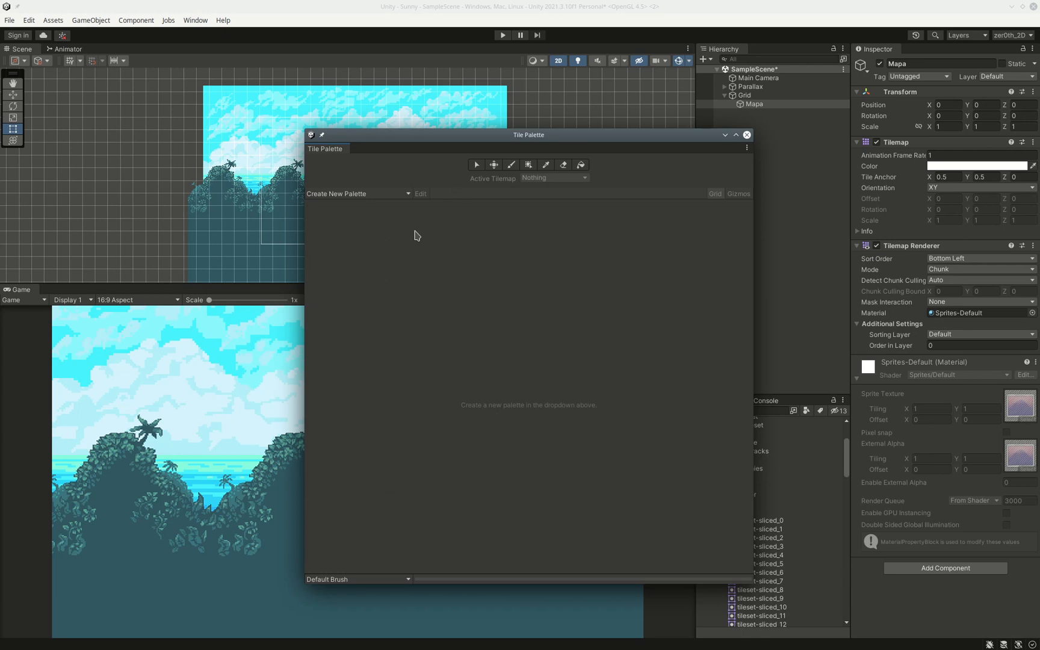
{"action": "left_click_drag", "start_coordinate": [469, 138], "coordinate": [543, 143]}
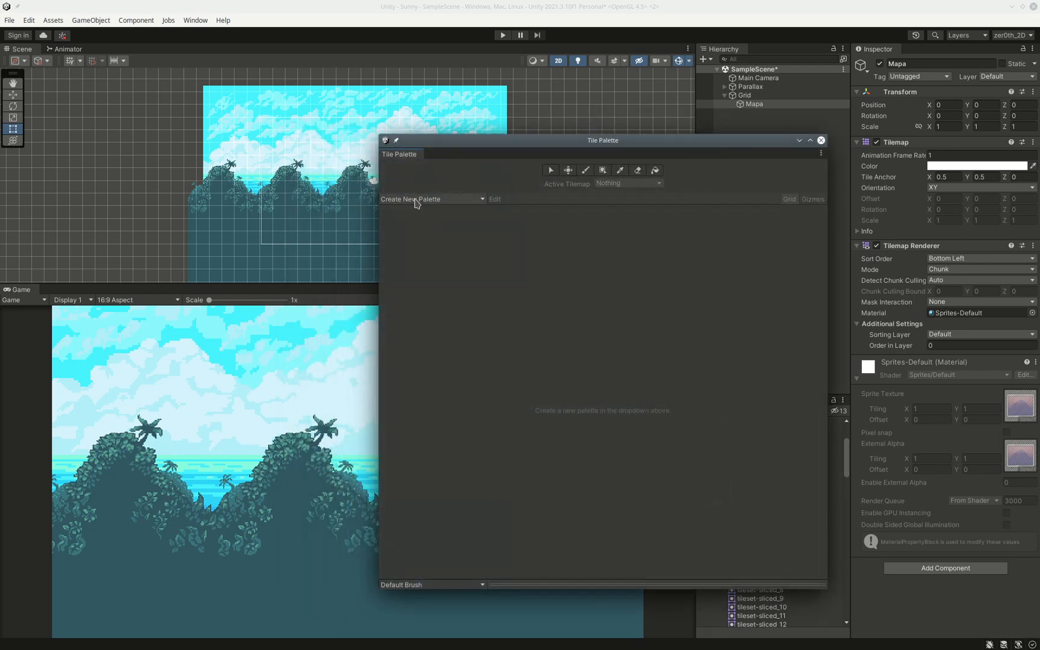
Create a tile palette named MyPalette and save it in a new Palettes folder under Assets.
{"action": "left_click", "coordinate": [483, 201]}
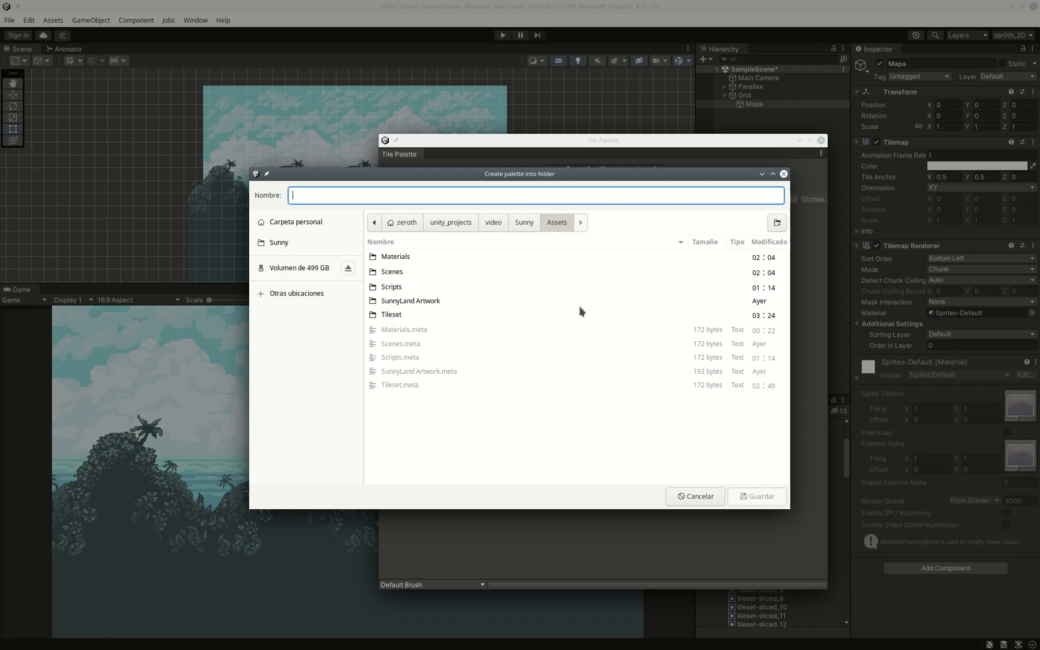
{"action": "left_click", "coordinate": [777, 224]}
{"action": "type", "text": "P"}
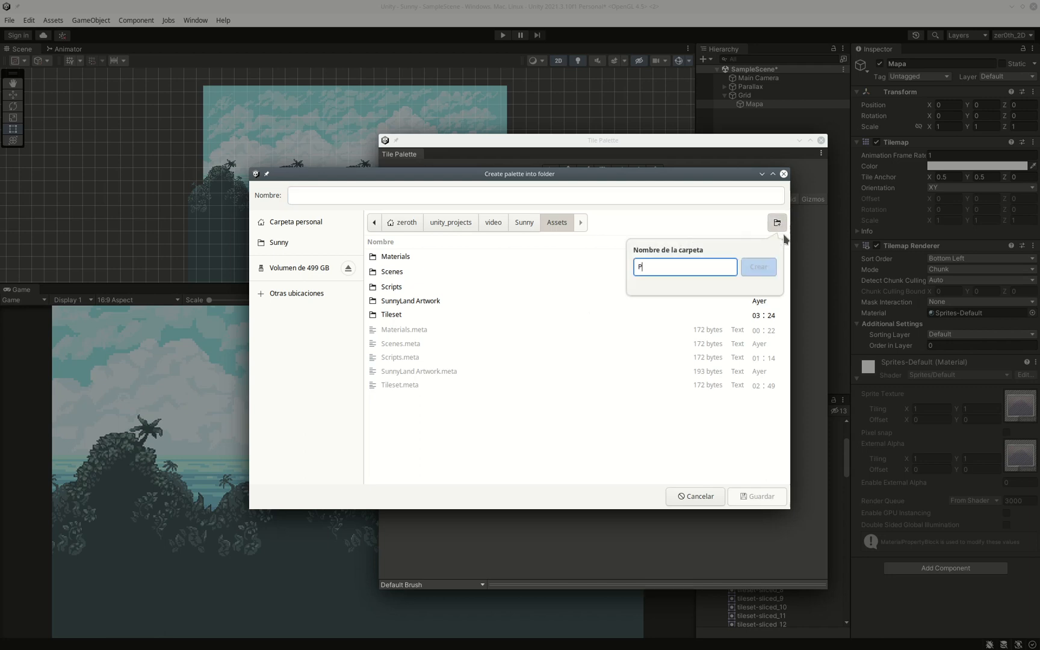
{"action": "type", "text": "alett"}
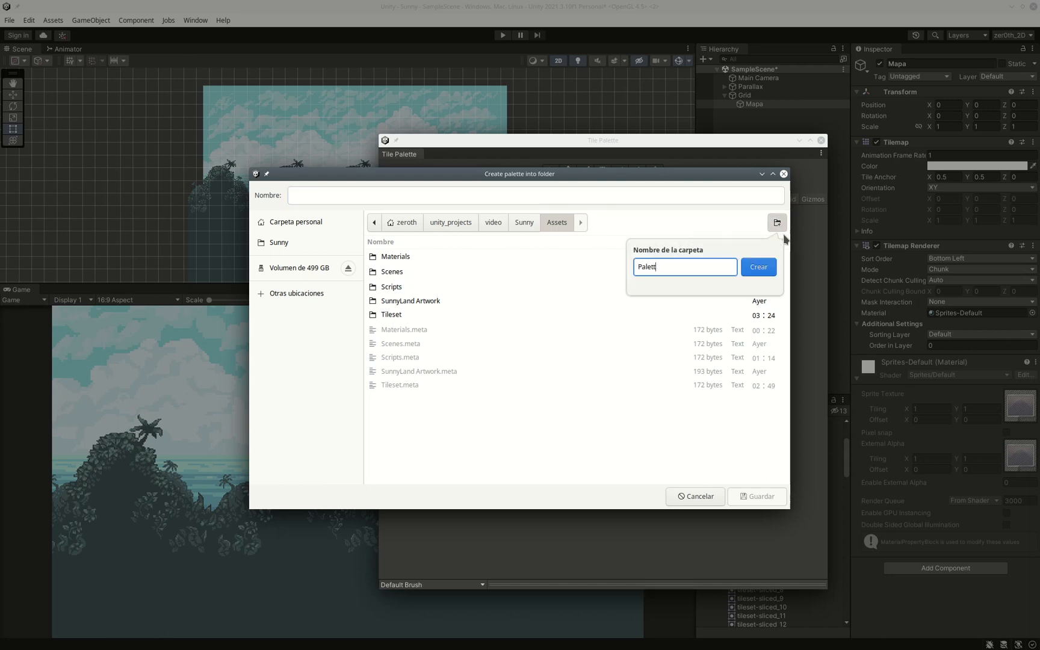
{"action": "type", "text": "es"}
{"action": "key", "text": "Return"}
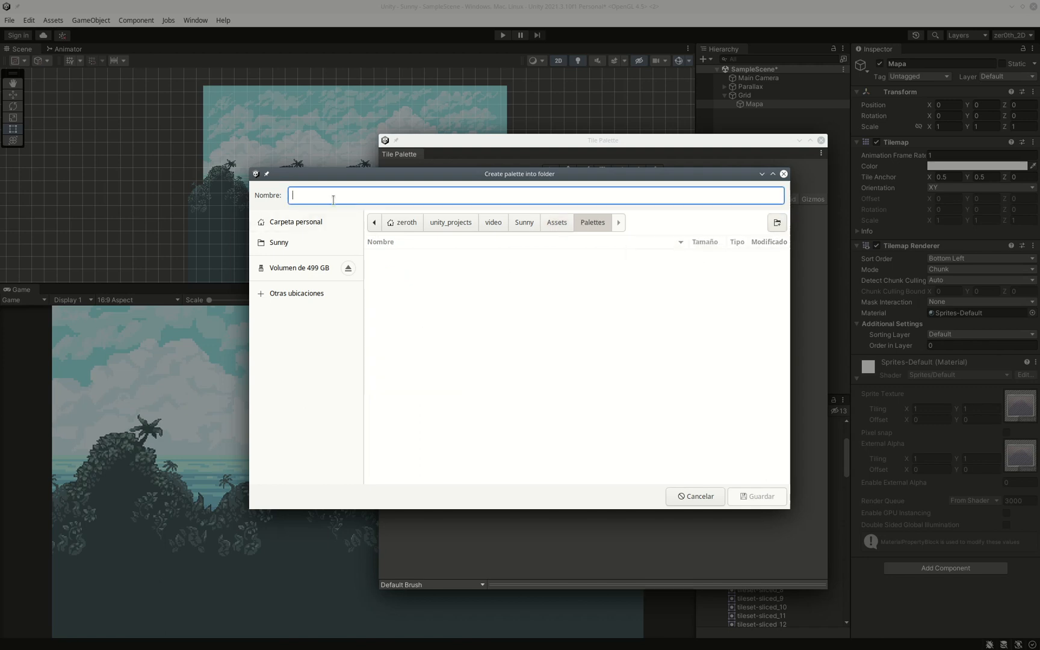
{"action": "left_click", "coordinate": [552, 223]}
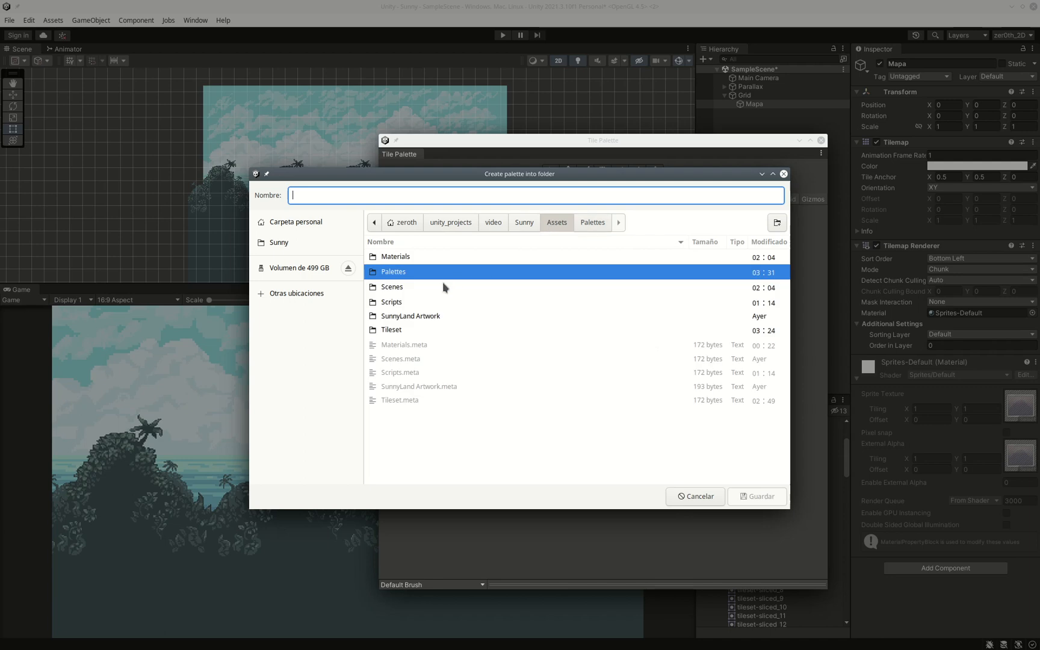
{"action": "left_click", "coordinate": [401, 271]}
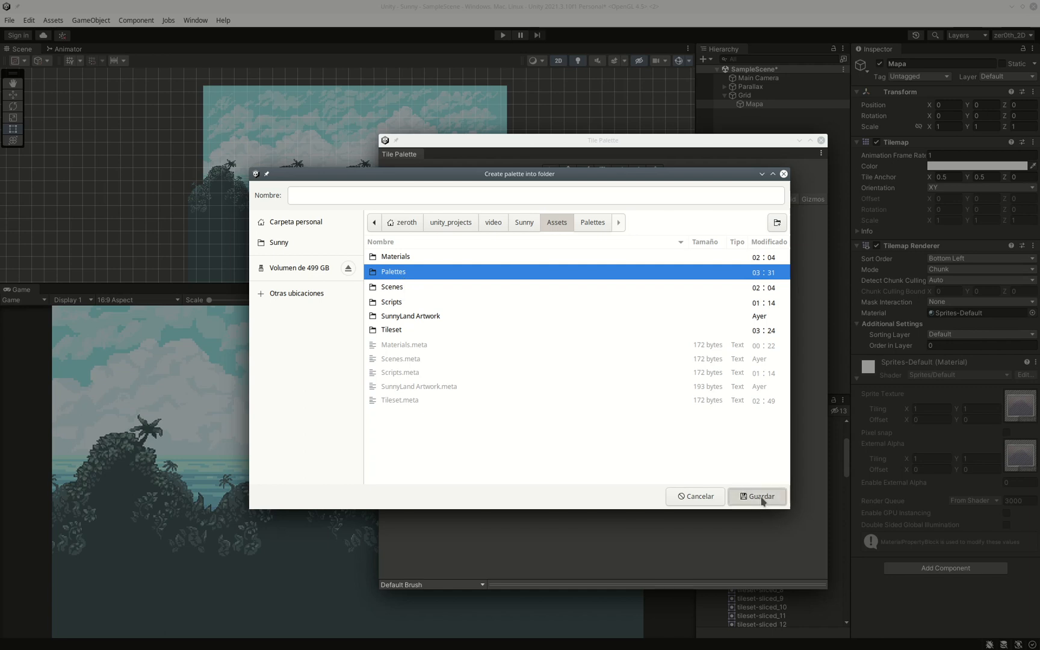
{"action": "left_click", "coordinate": [761, 496]}
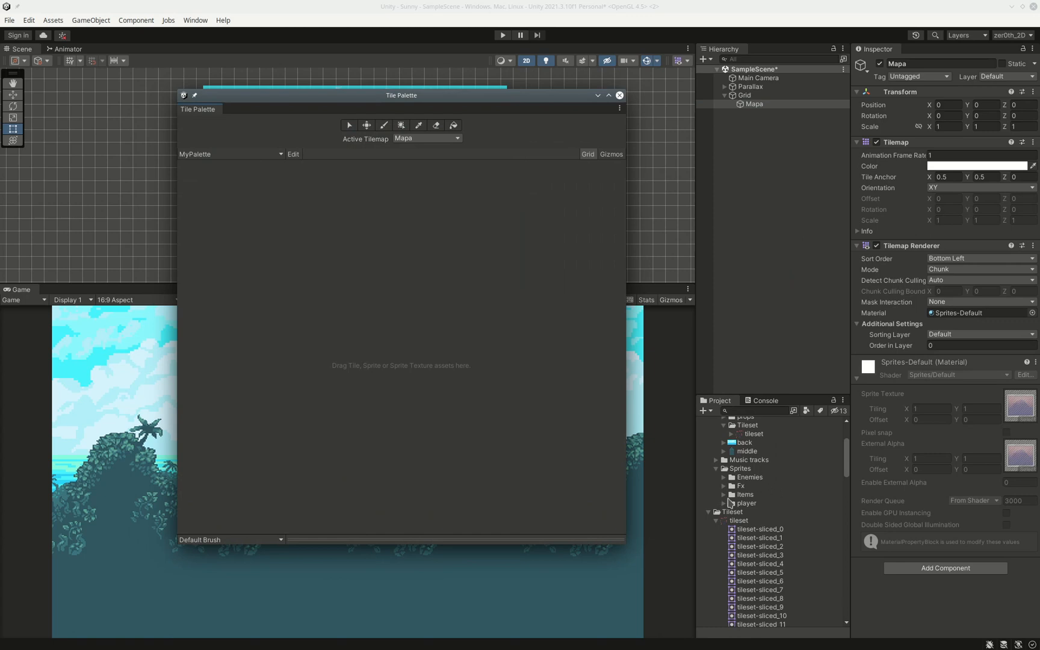
Collapse the SunnyLand Artwork and Scripts folders, and expand the Palettes folder to inspect the MyPalette asset.
{"action": "left_click", "coordinate": [826, 479]}
{"action": "left_click_drag", "start_coordinate": [846, 449], "coordinate": [849, 428]}
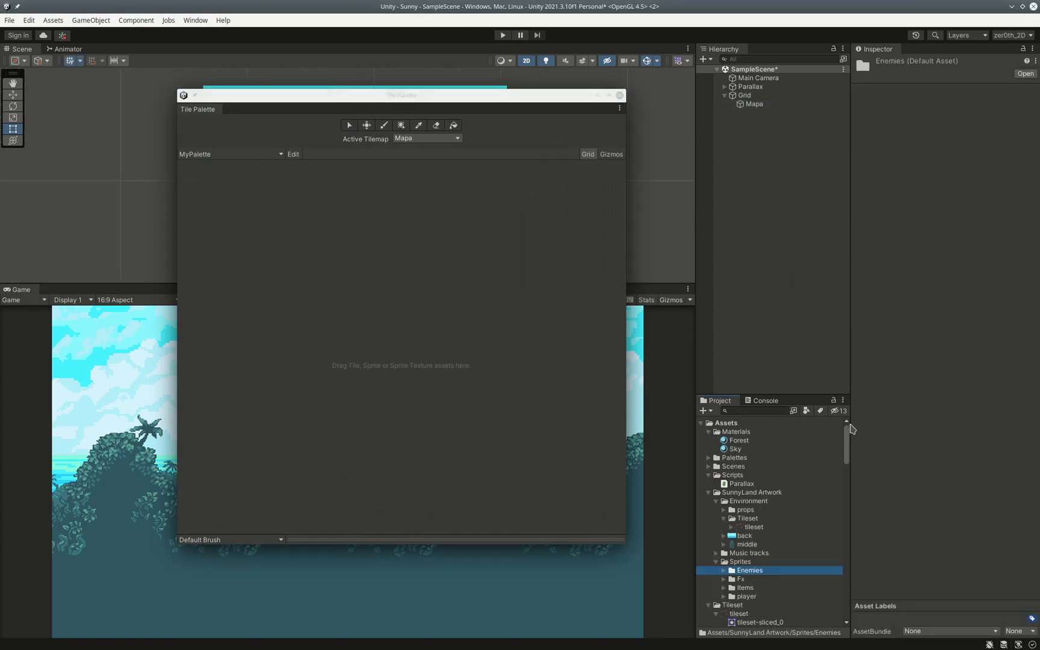
{"action": "left_click", "coordinate": [709, 492]}
{"action": "left_click", "coordinate": [708, 475]}
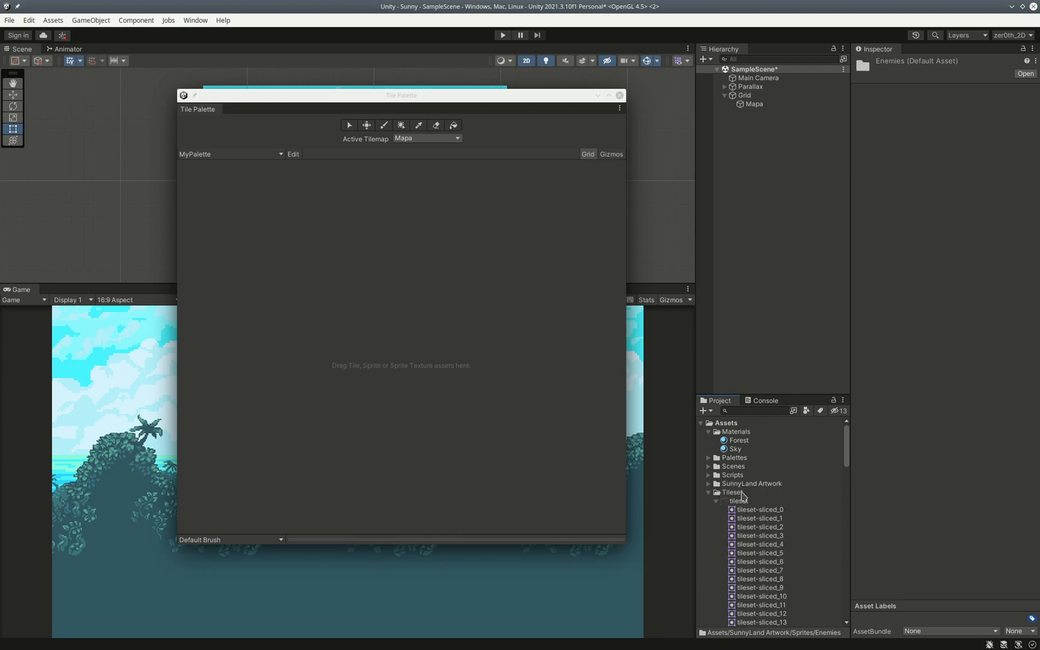
{"action": "left_click", "coordinate": [733, 459]}
{"action": "left_click", "coordinate": [708, 458]}
{"action": "left_click", "coordinate": [747, 467]}
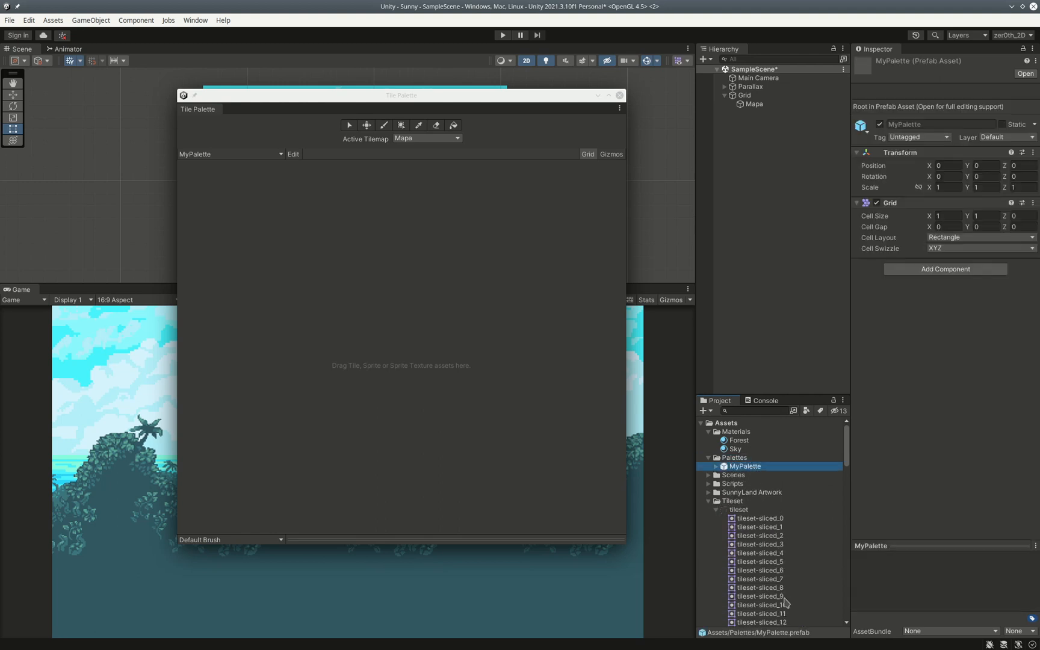
Select the tileset texture in the Tileset folder and collapse its slice list, keeping the Tile Palette window clear of the project assets.
{"action": "left_click", "coordinate": [709, 502]}
{"action": "left_click", "coordinate": [708, 501]}
{"action": "left_click_drag", "start_coordinate": [416, 96], "coordinate": [439, 142]}
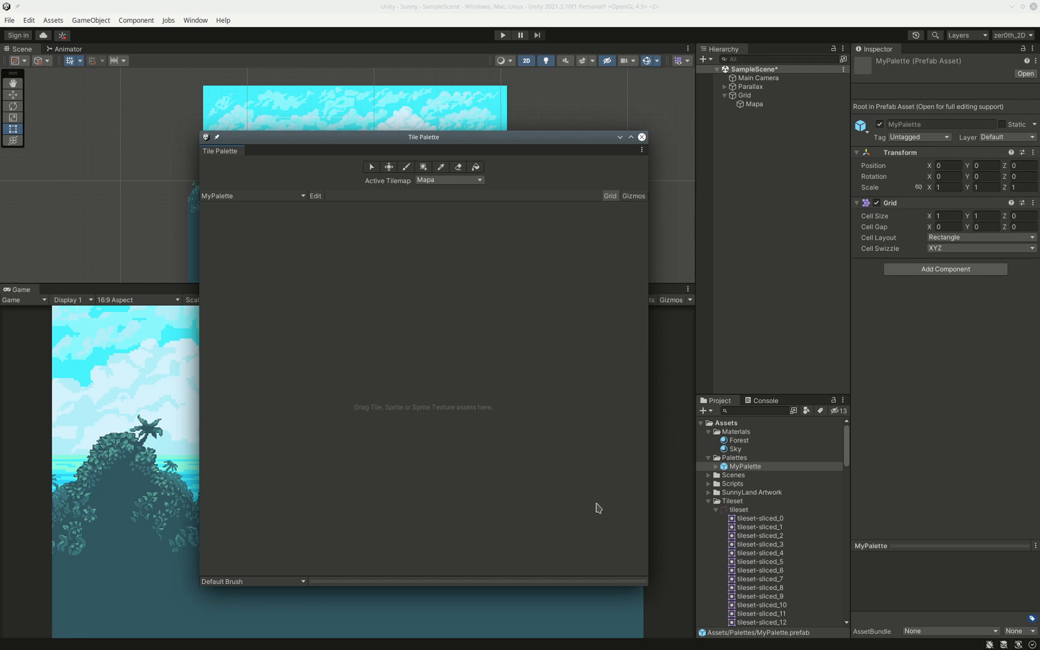
{"action": "left_click", "coordinate": [745, 513]}
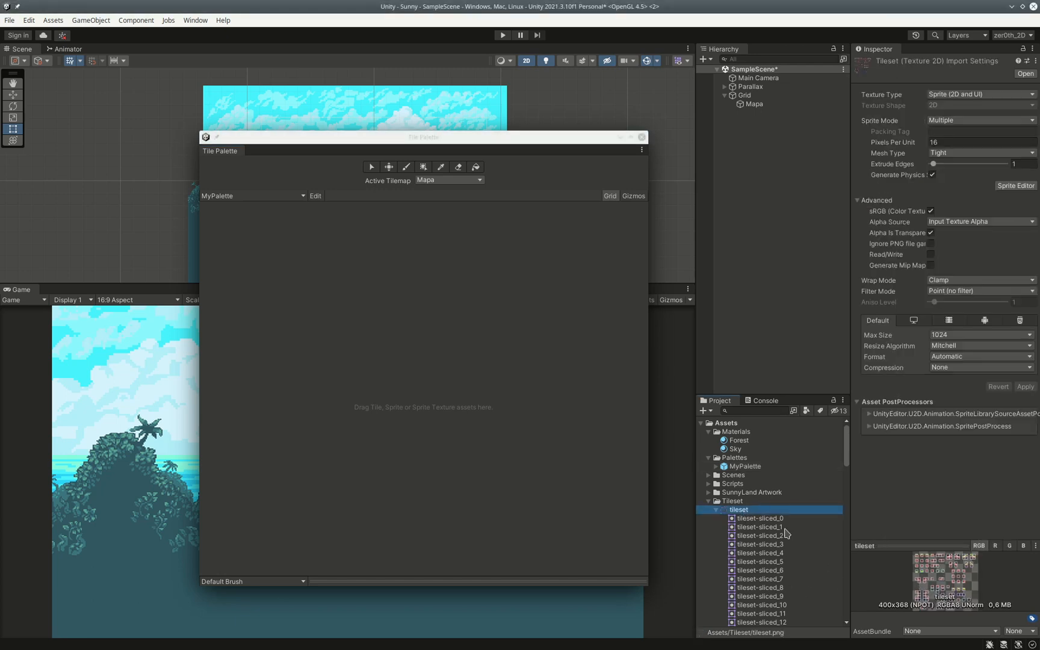
{"action": "left_click", "coordinate": [717, 511]}
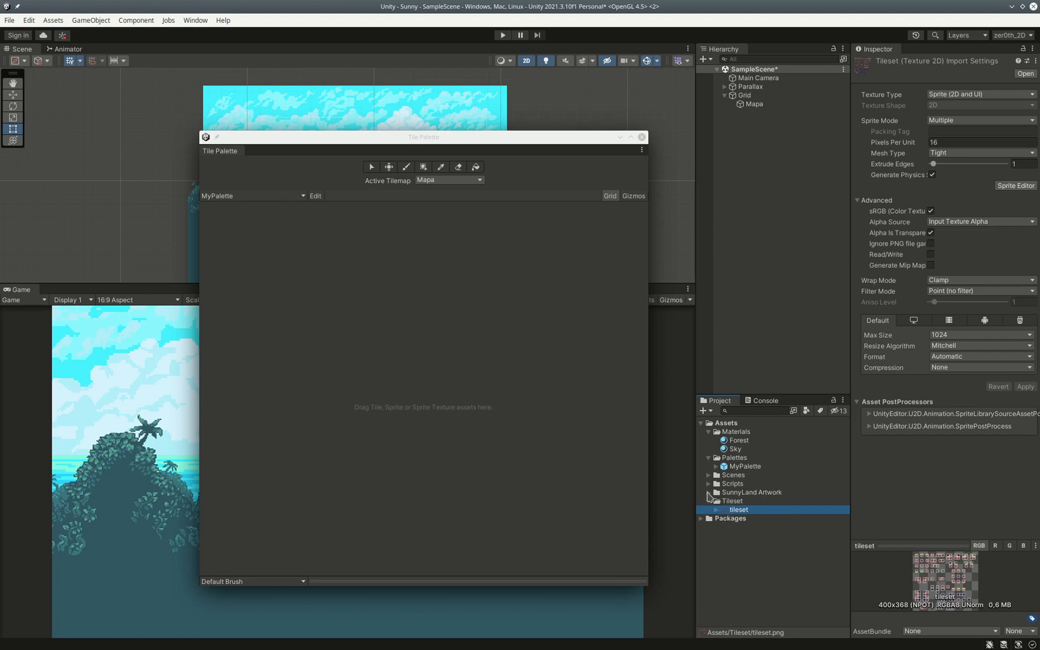
{"action": "left_click", "coordinate": [708, 493]}
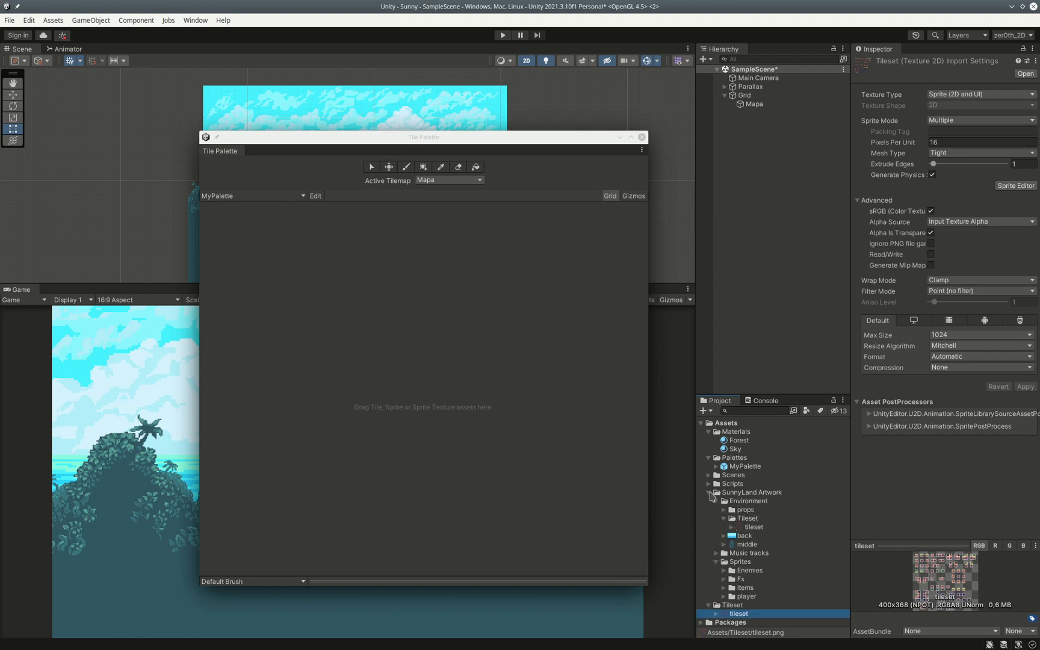
{"action": "left_click", "coordinate": [709, 493]}
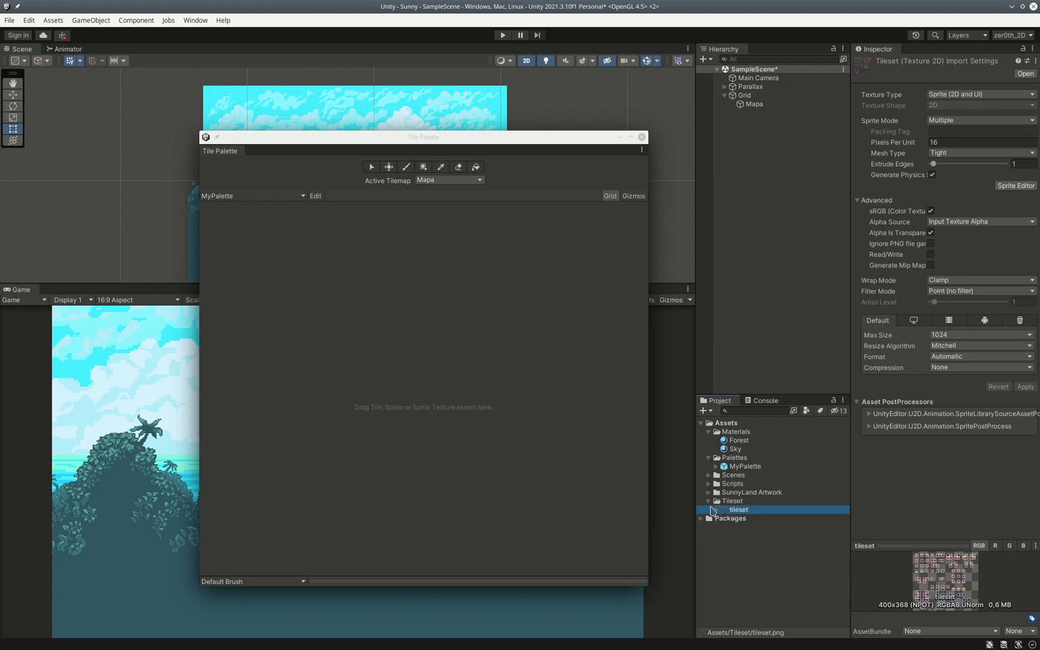
Fill MyPalette with the sliced tileset texture, saving the generated tiles in the Palettes folder under Assets.
{"action": "left_click", "coordinate": [712, 510]}
{"action": "mouse_move", "coordinate": [847, 461]}
{"action": "left_mouse_down"}
{"action": "mouse_move", "coordinate": [848, 629]}
{"action": "mouse_move", "coordinate": [862, 523]}
{"action": "mouse_move", "coordinate": [856, 442]}
{"action": "mouse_move", "coordinate": [846, 445]}
{"action": "left_mouse_up"}
{"action": "left_click_drag", "start_coordinate": [745, 511], "coordinate": [247, 235]}
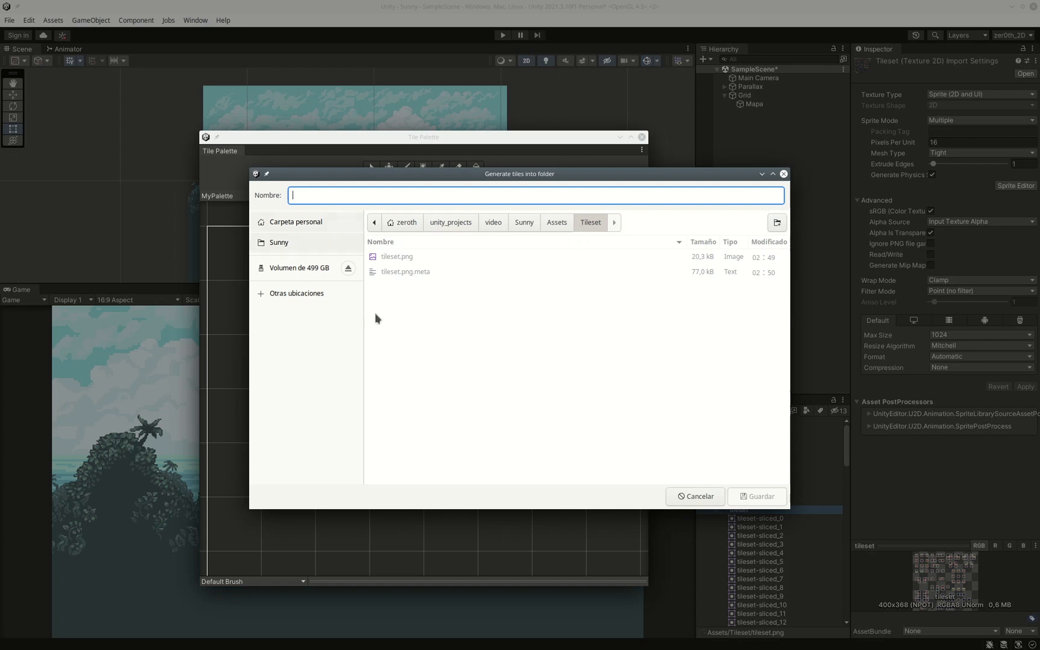
{"action": "left_click", "coordinate": [557, 224]}
{"action": "left_click", "coordinate": [396, 274]}
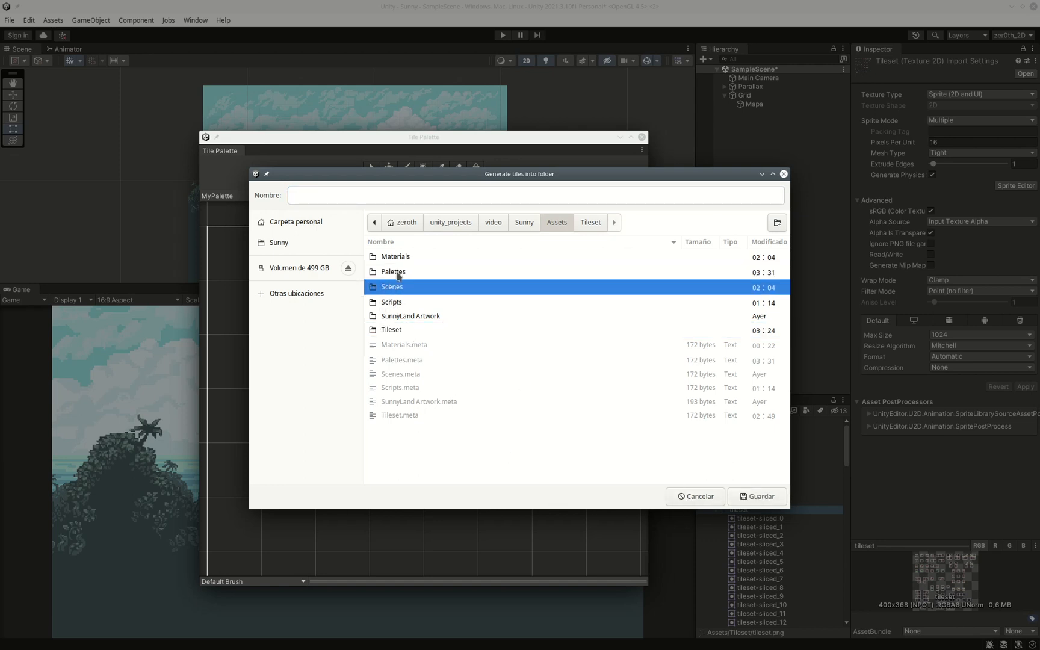
{"action": "left_click", "coordinate": [761, 496]}
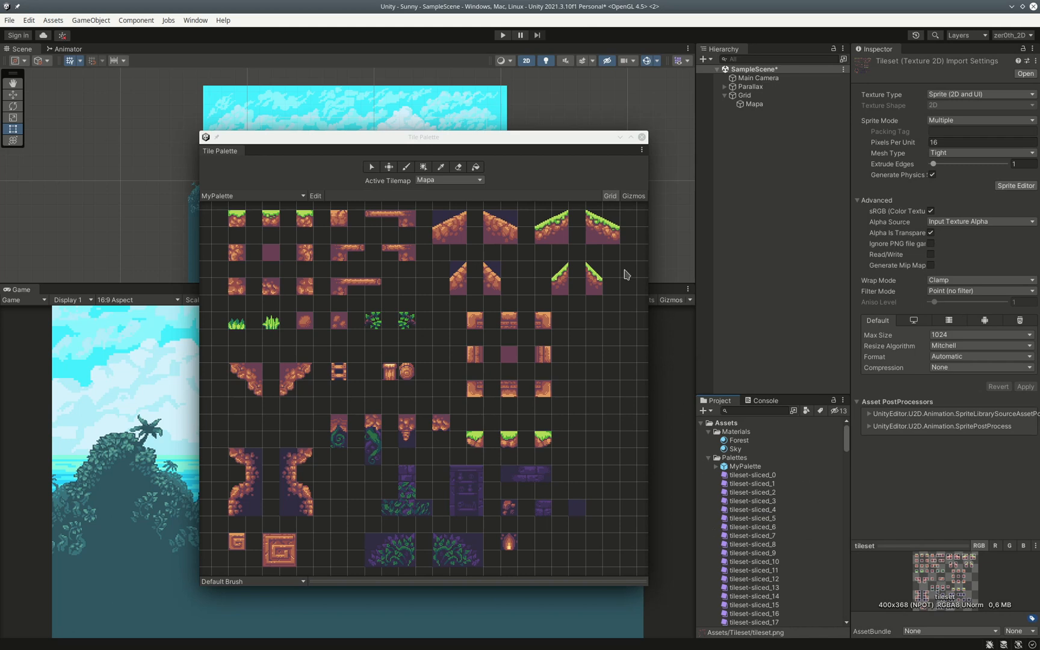
Move the Tile Palette window clear of the Scene view and enlarge the Scene view by shrinking the Game view.
{"action": "left_click_drag", "start_coordinate": [488, 133], "coordinate": [838, 100]}
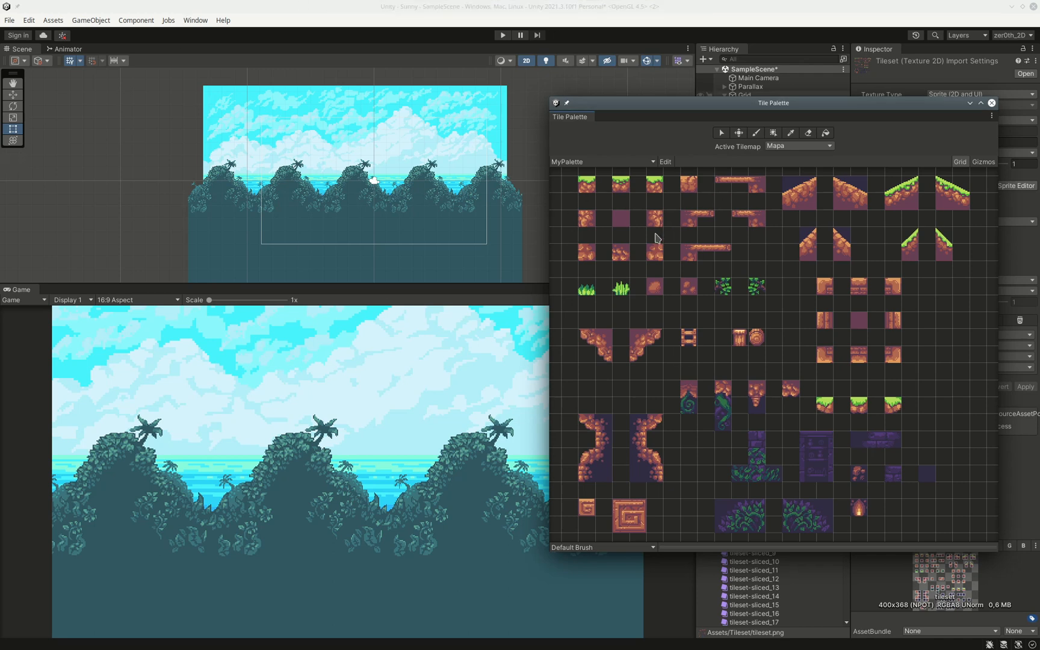
{"action": "left_click_drag", "start_coordinate": [370, 283], "coordinate": [371, 390]}
{"action": "left_click_drag", "start_coordinate": [758, 106], "coordinate": [789, 120]}
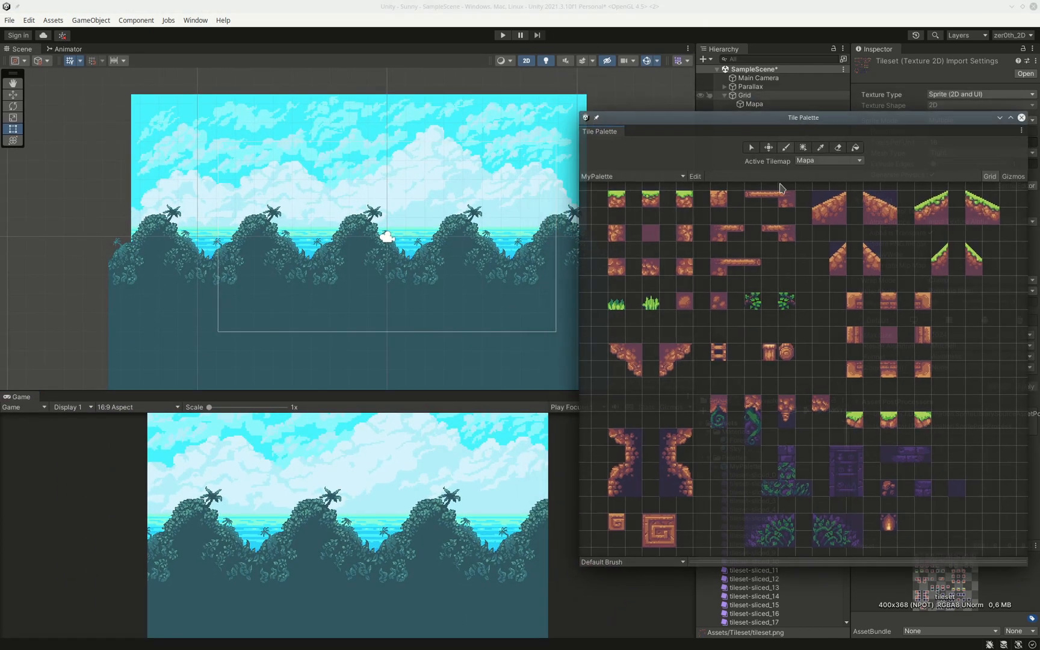
Paint several grass-topped ground tiles near the middle of the scene on the Mapa tilemap with the brush.
{"action": "left_click", "coordinate": [786, 148]}
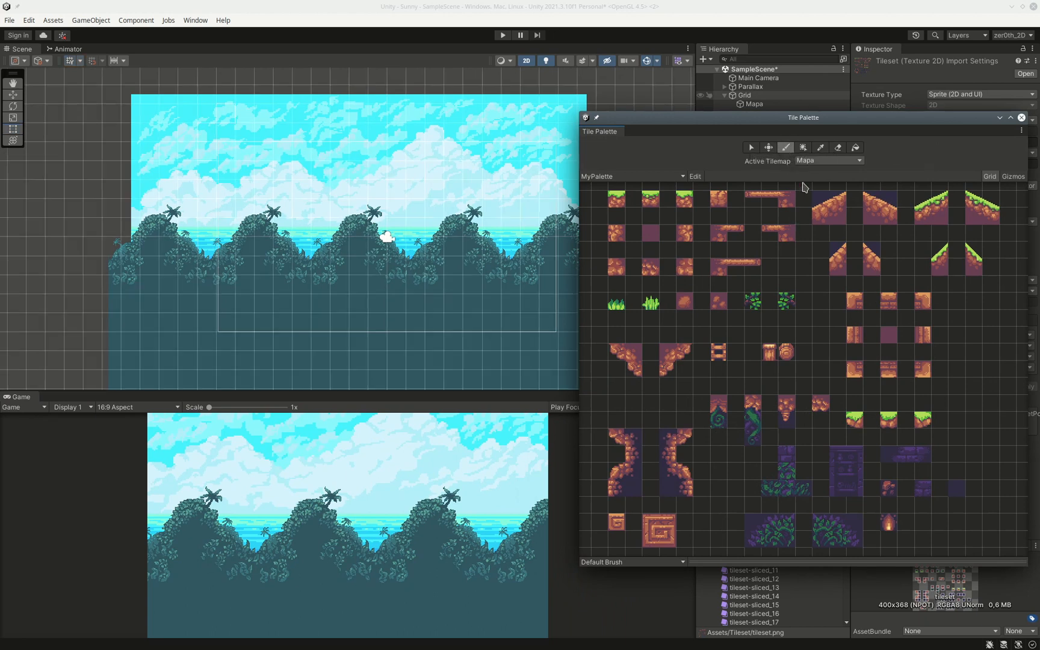
{"action": "left_click", "coordinate": [649, 202]}
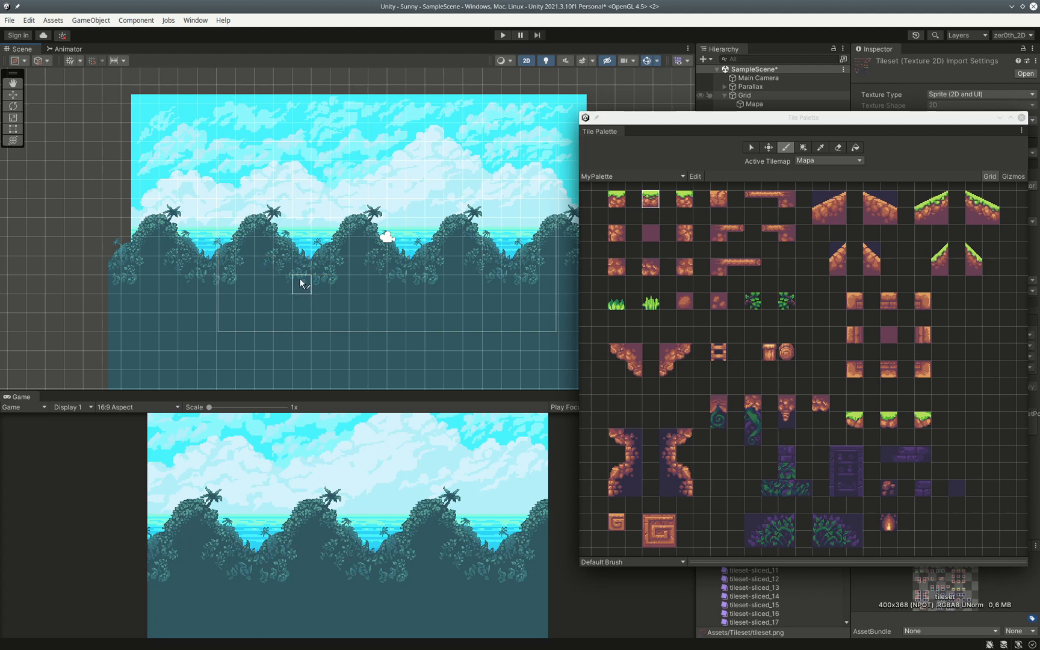
{"action": "left_click", "coordinate": [307, 241]}
{"action": "mouse_move", "coordinate": [310, 236]}
{"action": "left_mouse_down"}
{"action": "mouse_move", "coordinate": [322, 227]}
{"action": "mouse_move", "coordinate": [319, 247]}
{"action": "left_mouse_up"}
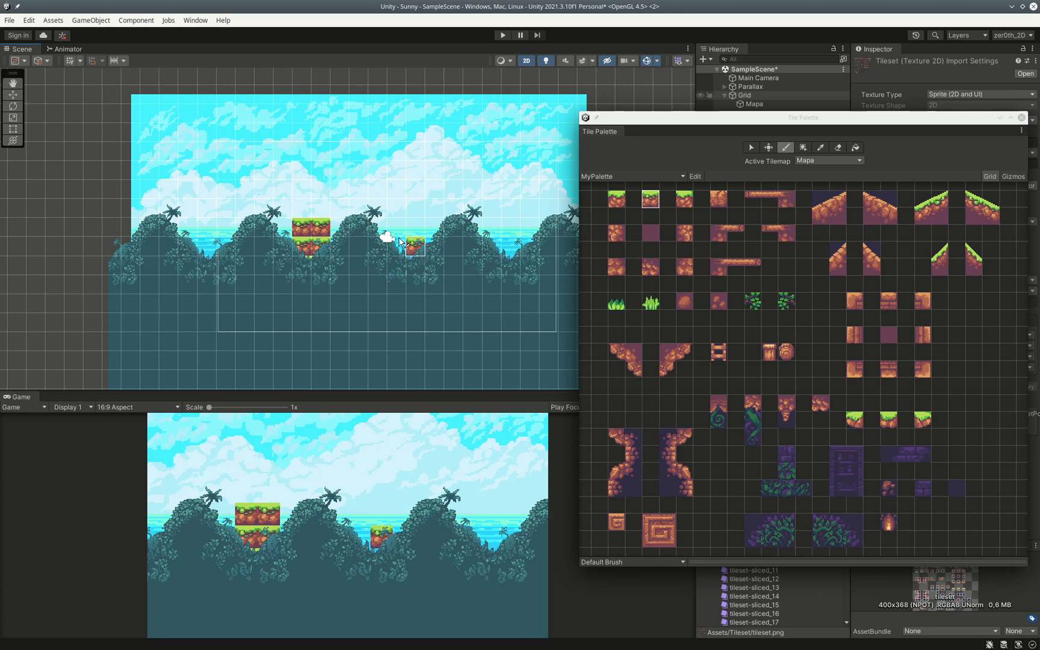
Close the Tile Palette window and select the Mapa tilemap to inspect its Tilemap Renderer settings.
{"action": "left_click_drag", "start_coordinate": [891, 121], "coordinate": [506, 103]}
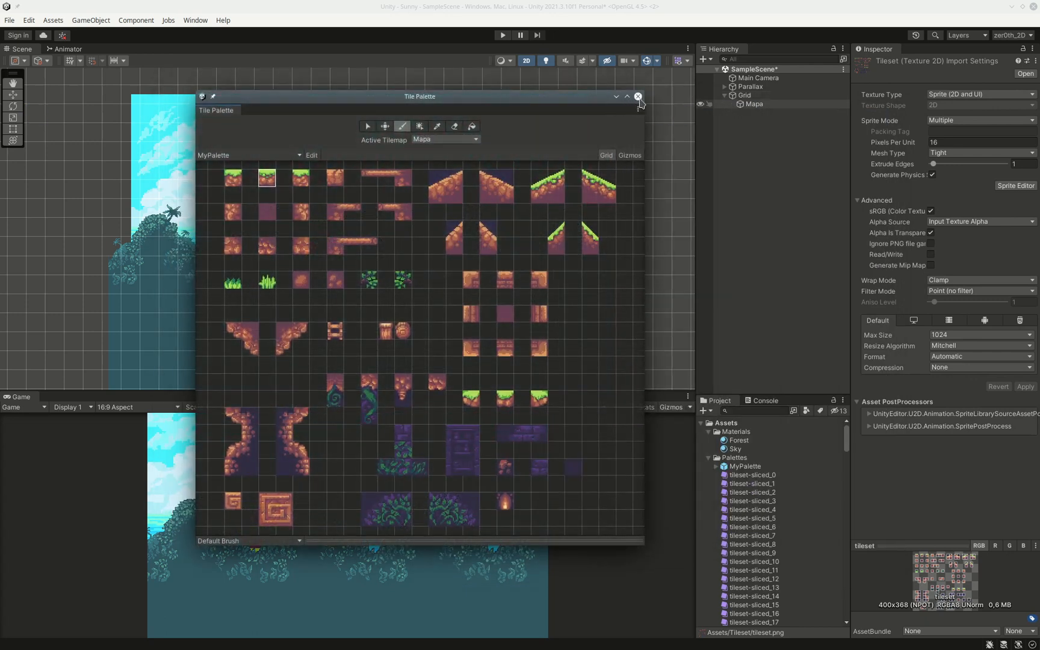
{"action": "left_click", "coordinate": [638, 97]}
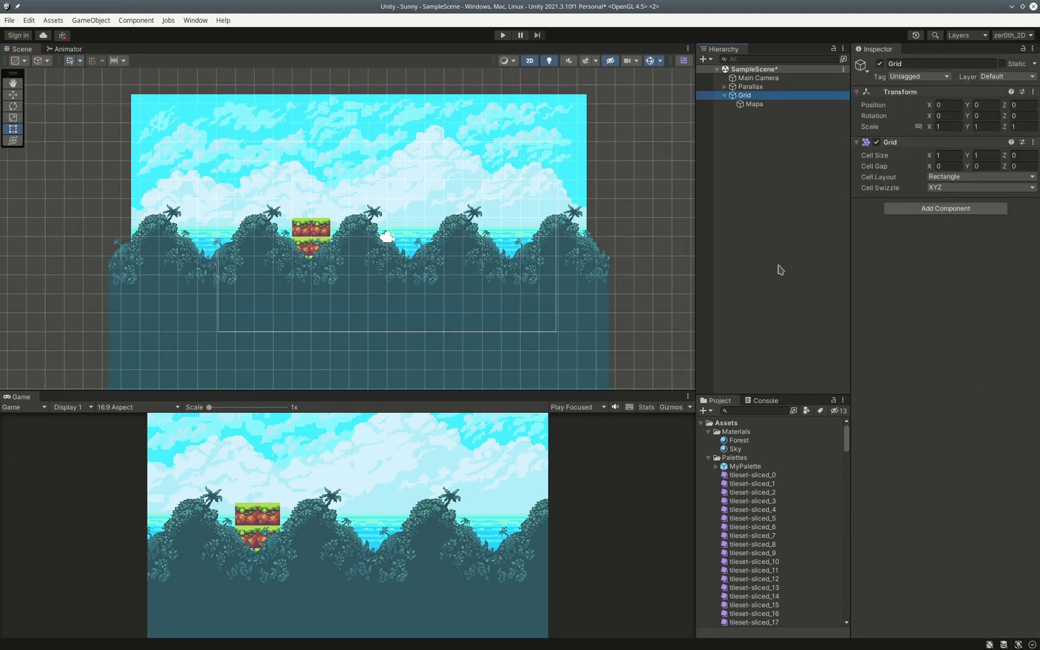
{"action": "left_click", "coordinate": [758, 104]}
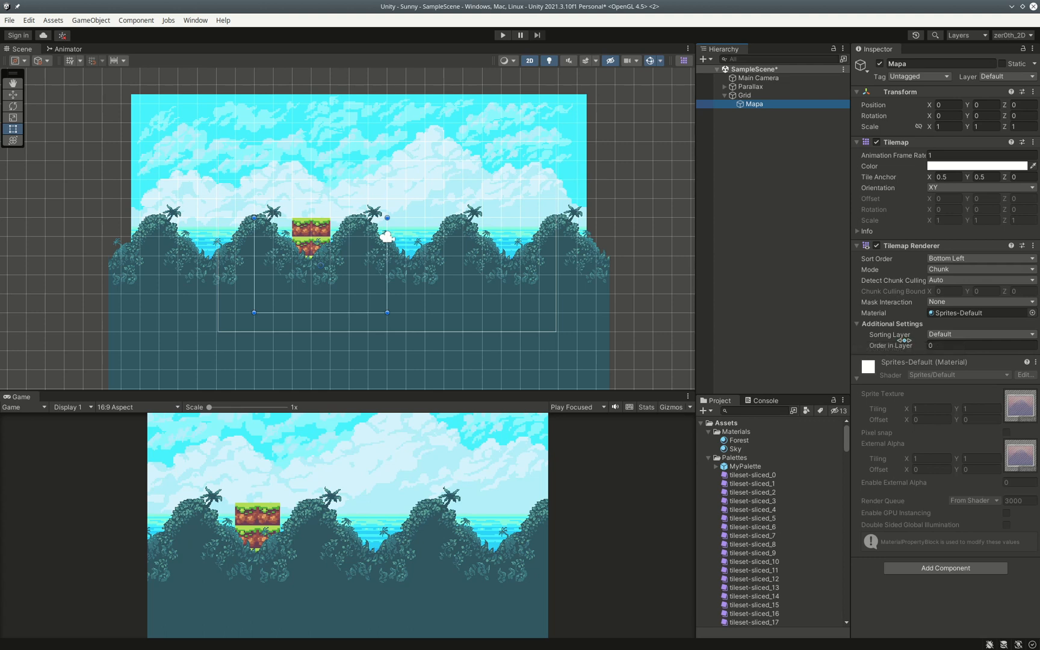
Add a sorting layer named Mapa after Parallax in the Tags & Layers settings.
{"action": "left_click", "coordinate": [1033, 334]}
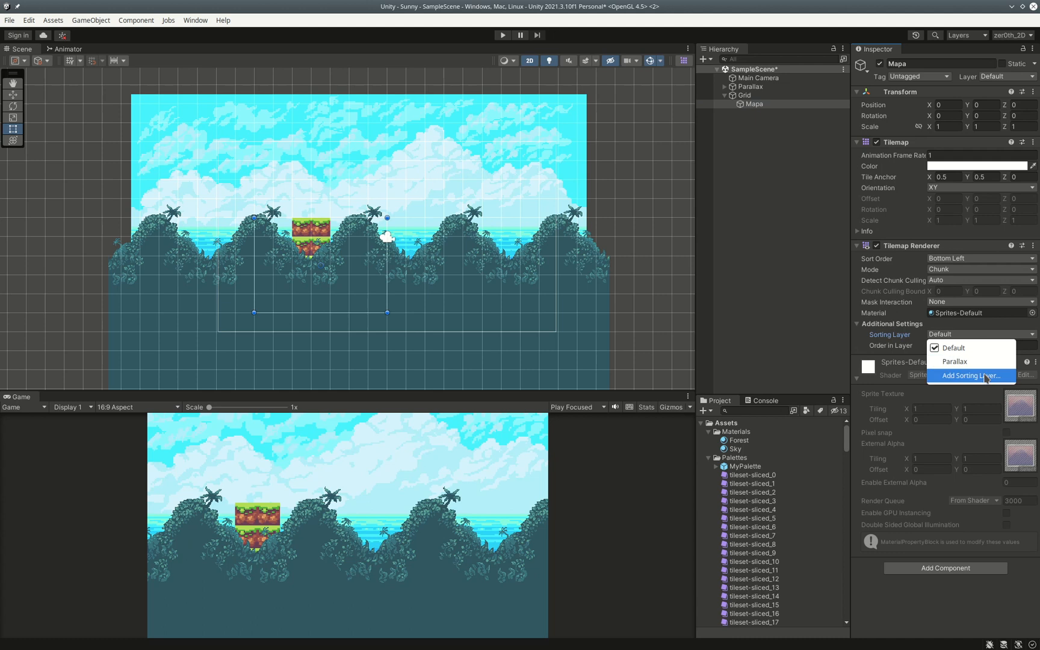
{"action": "left_click", "coordinate": [1019, 81]}
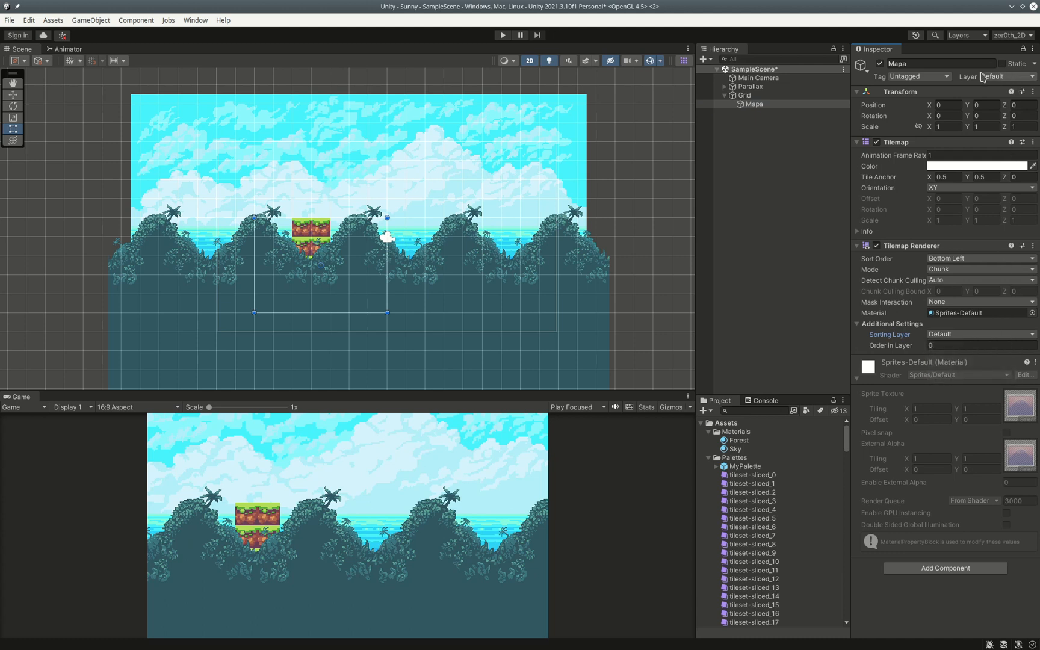
{"action": "left_click", "coordinate": [1029, 77]}
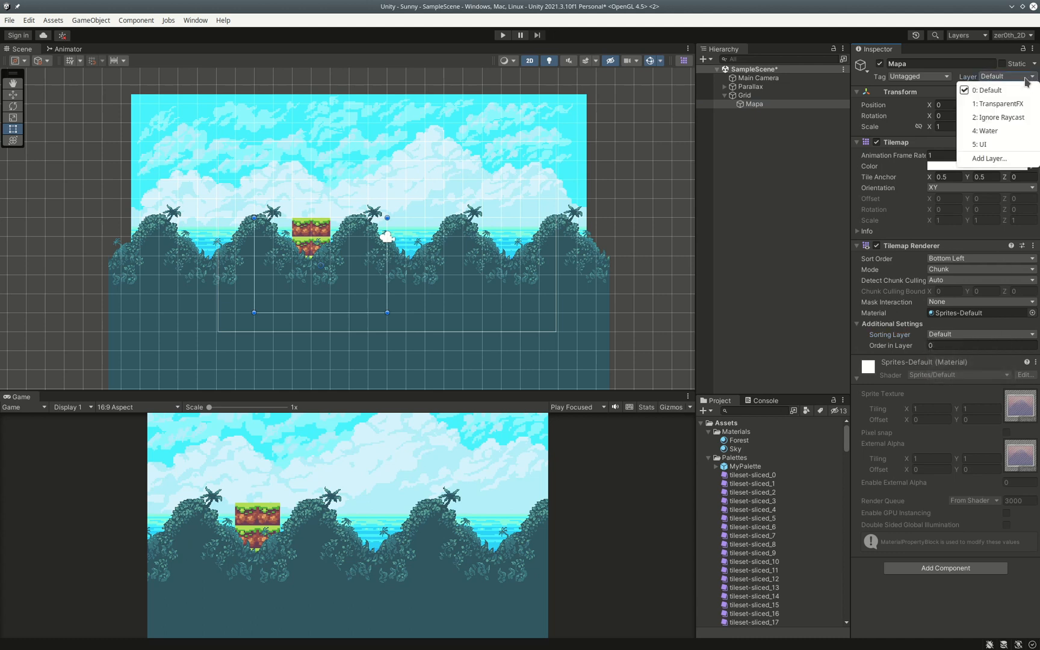
{"action": "left_click", "coordinate": [1010, 158]}
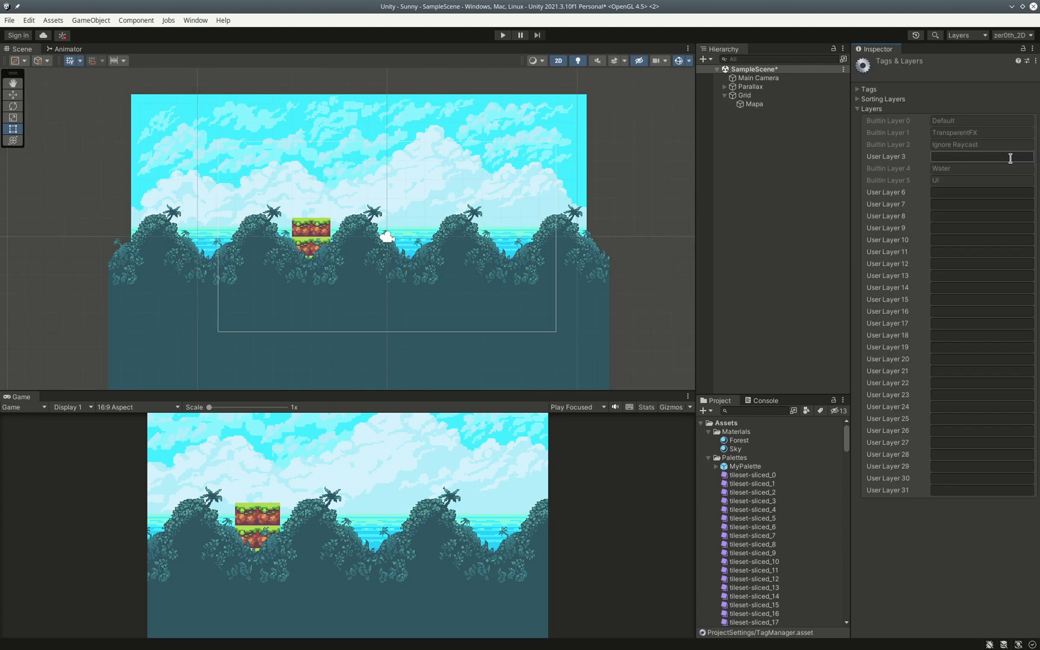
{"action": "left_click", "coordinate": [858, 99]}
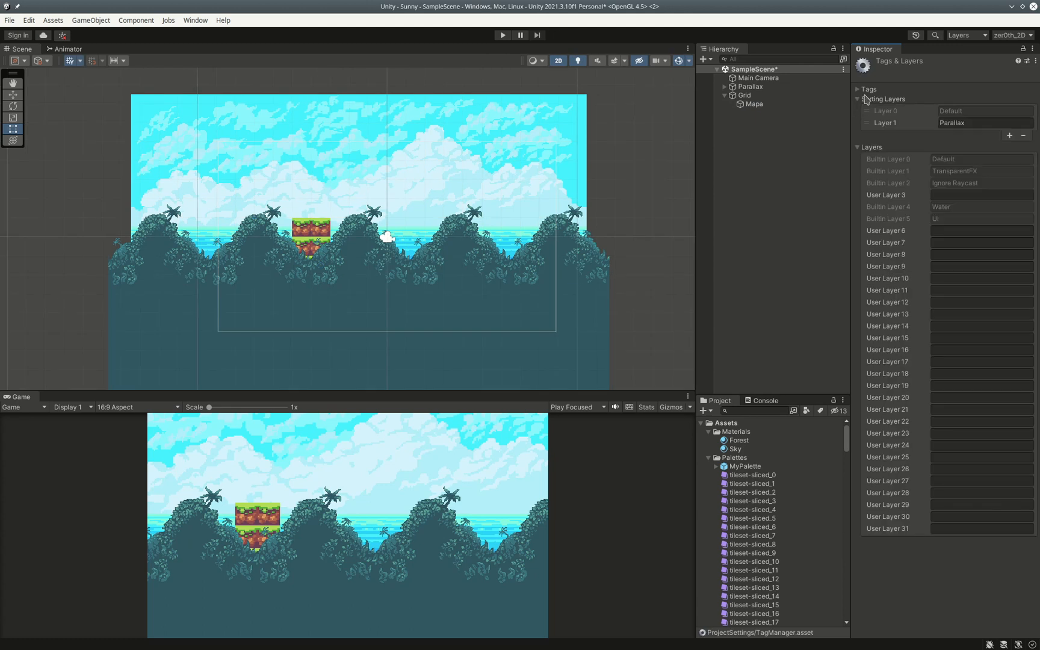
{"action": "left_click", "coordinate": [1010, 135]}
{"action": "left_click", "coordinate": [999, 136]}
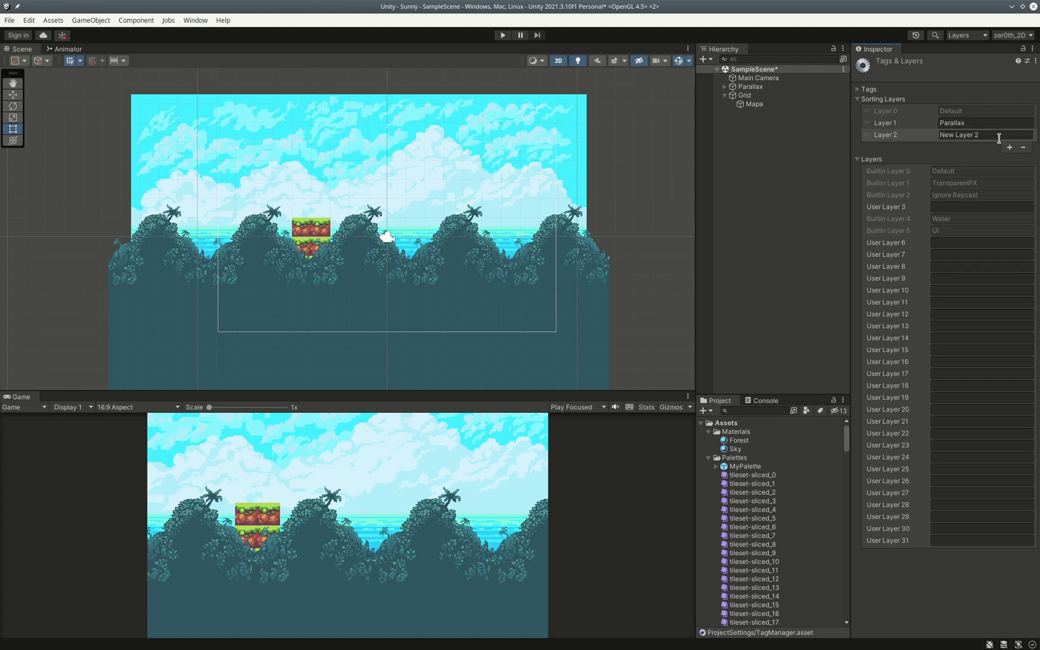
{"action": "type", "text": "Mapa"}
{"action": "left_click", "coordinate": [905, 139]}
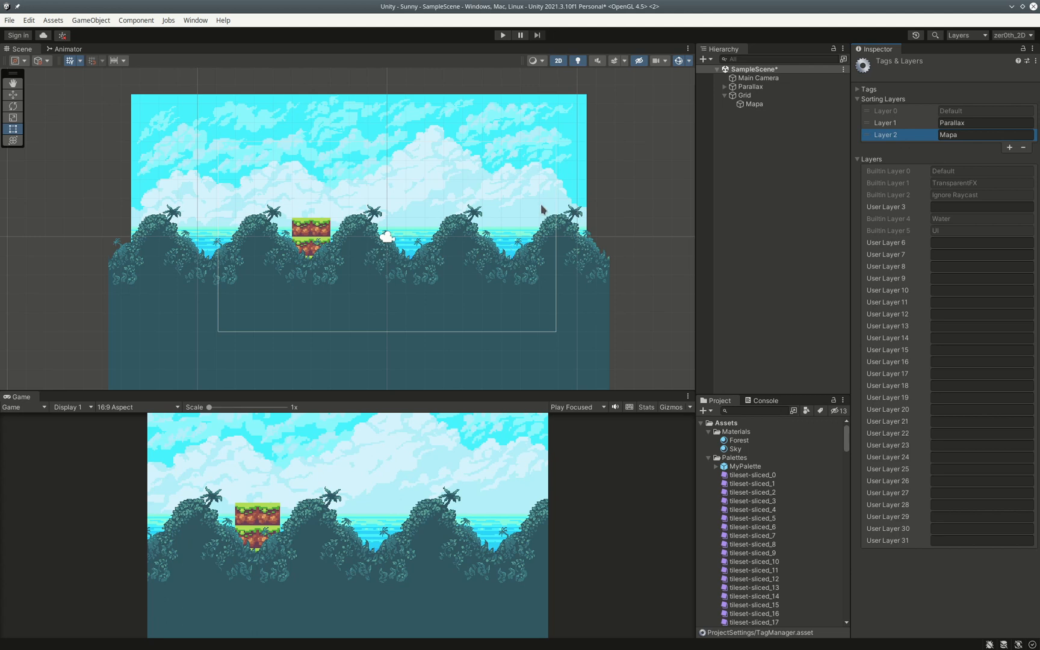
Assign the Mapa tilemap's renderer to the Mapa sorting layer.
{"action": "left_click", "coordinate": [754, 104]}
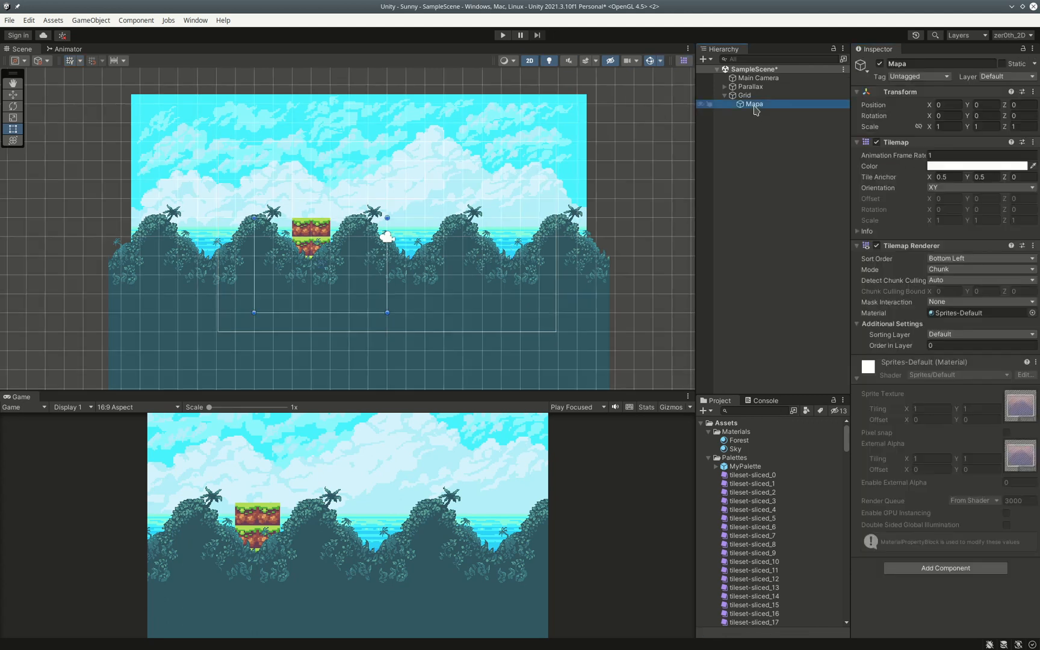
{"action": "left_click", "coordinate": [1003, 335]}
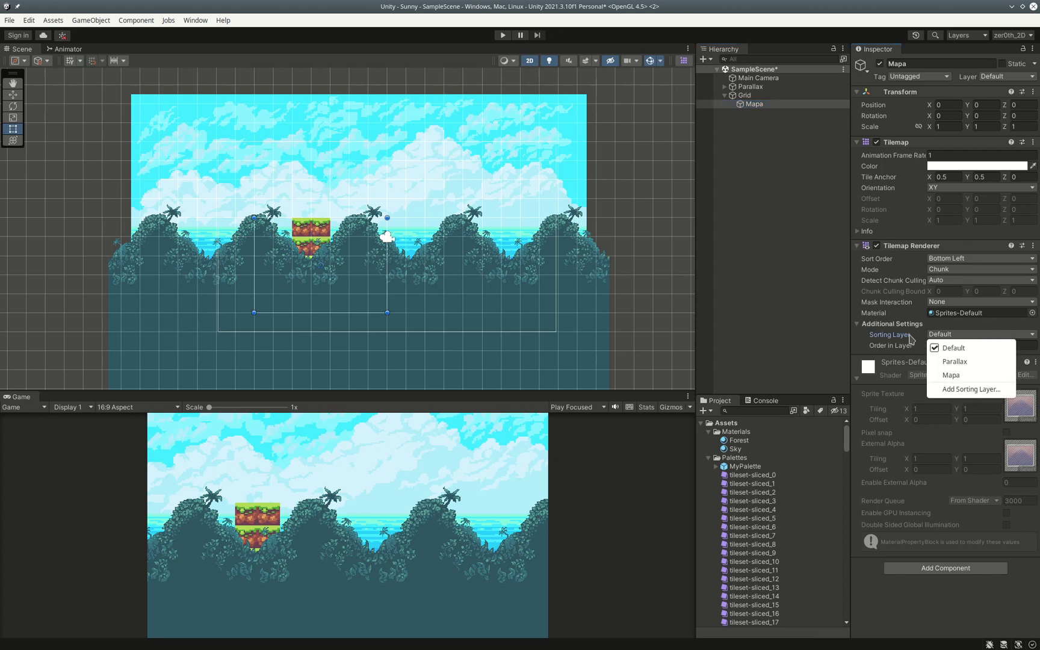
{"action": "left_click", "coordinate": [963, 375]}
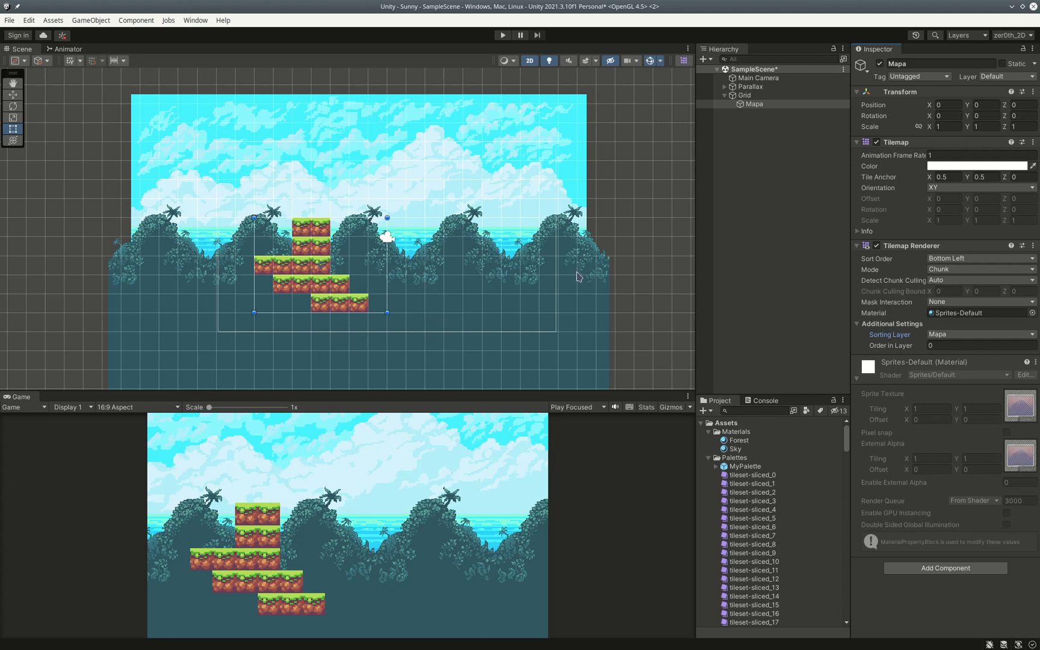
Reopen the Tile Palette window and keep it clear of the painted tiles in the Scene view.
{"action": "left_click", "coordinate": [195, 21]}
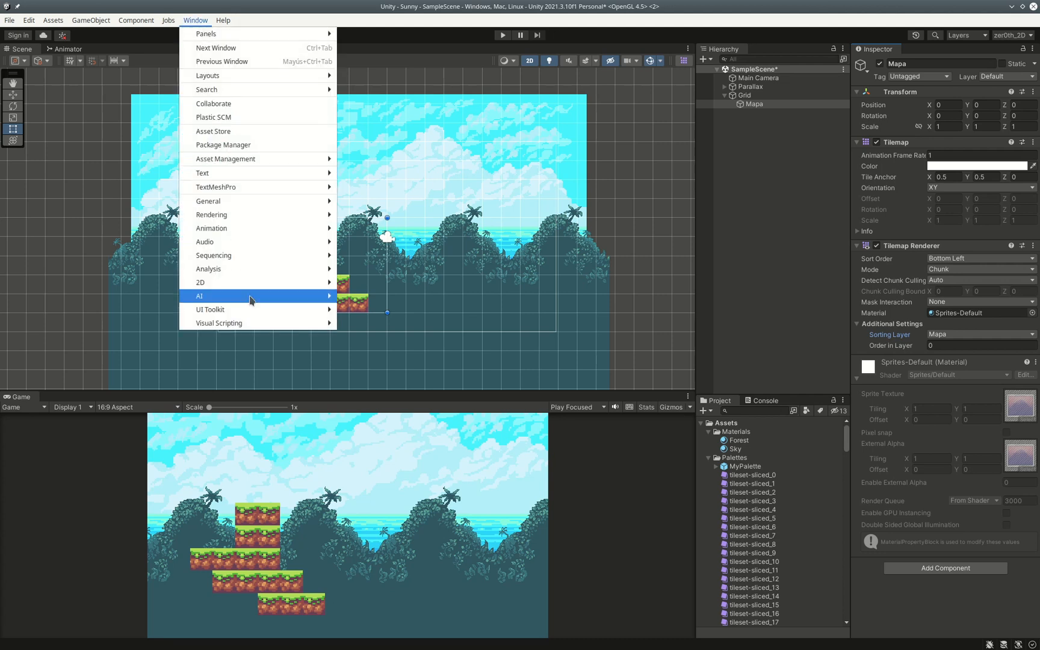
{"action": "mouse_move", "coordinate": [252, 292]}
{"action": "left_click", "coordinate": [369, 296]}
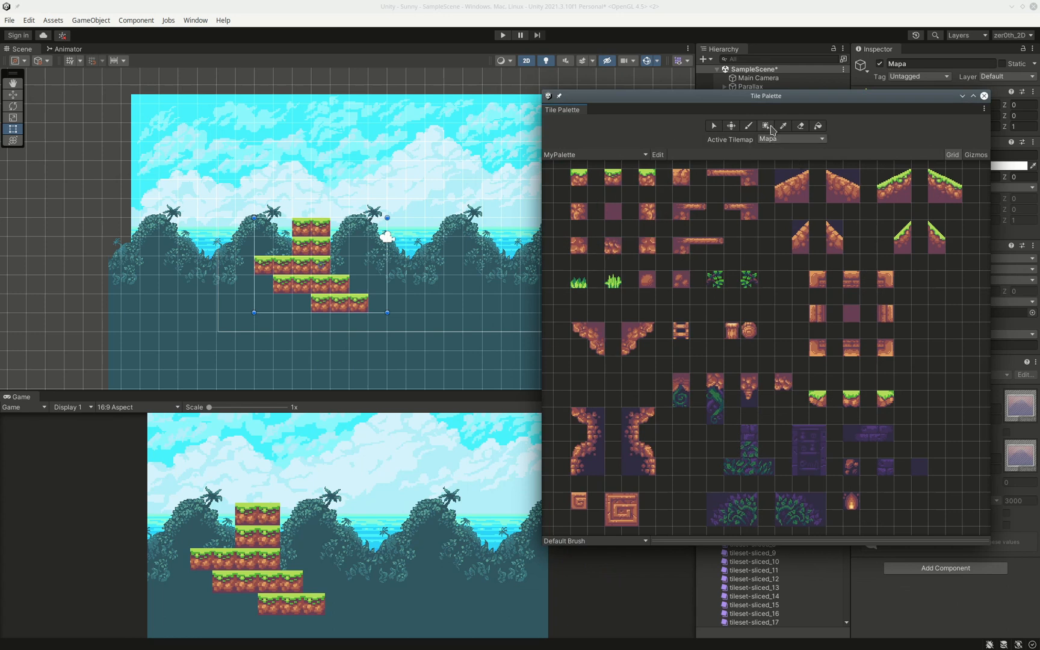
Paint single wooden log tiles at scattered spots around the grass platforms on the Mapa tilemap.
{"action": "left_click", "coordinate": [749, 126]}
{"action": "left_click", "coordinate": [730, 332]}
{"action": "left_click", "coordinate": [263, 322]}
{"action": "left_click", "coordinate": [397, 360]}
{"action": "left_click_drag", "start_coordinate": [416, 303], "coordinate": [415, 285]}
{"action": "mouse_move", "coordinate": [397, 246]}
{"action": "left_mouse_down"}
{"action": "mouse_move", "coordinate": [377, 247]}
{"action": "mouse_move", "coordinate": [321, 209]}
{"action": "left_mouse_up"}
{"action": "left_click", "coordinate": [321, 190]}
{"action": "left_click", "coordinate": [378, 189]}
{"action": "left_click", "coordinate": [416, 227]}
{"action": "left_click", "coordinate": [415, 285]}
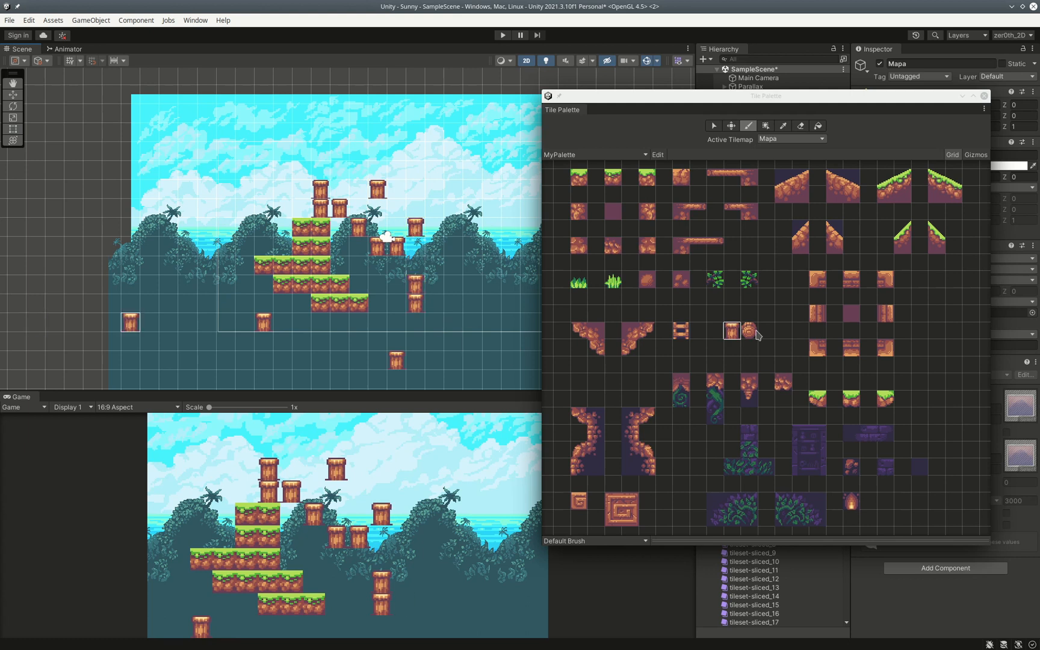
Pick the three-tile-high rock and vine column from MyPalette and stamp it several times on both sides of the scene.
{"action": "left_click", "coordinate": [714, 386]}
{"action": "left_click_drag", "start_coordinate": [715, 390], "coordinate": [715, 420]}
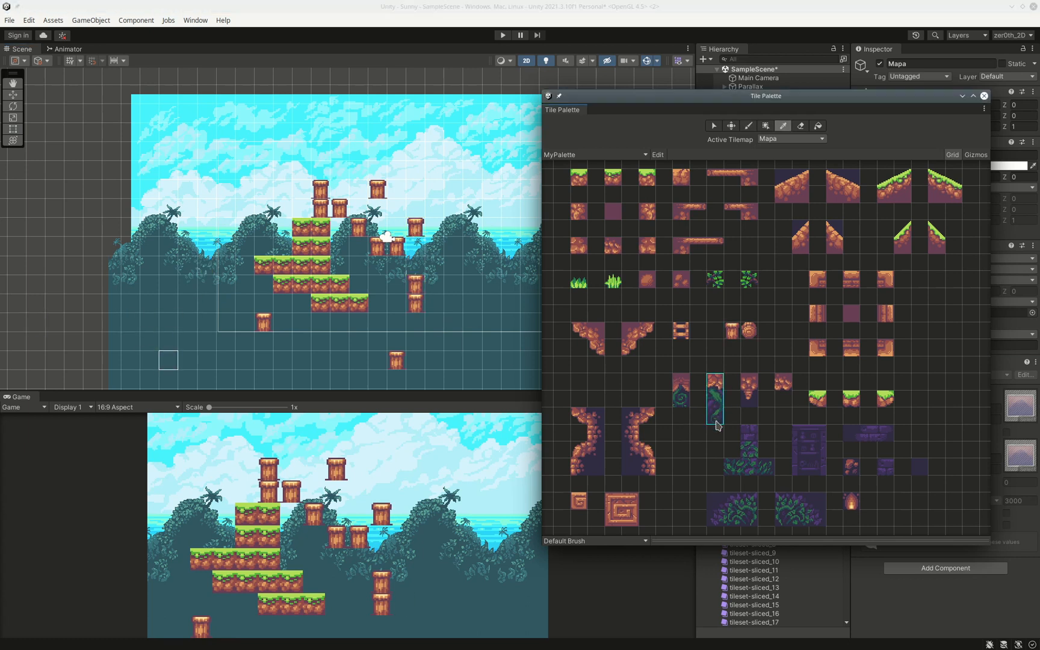
{"action": "left_click", "coordinate": [241, 348]}
{"action": "mouse_move", "coordinate": [186, 273]}
{"action": "left_mouse_down"}
{"action": "mouse_move", "coordinate": [172, 310]}
{"action": "mouse_move", "coordinate": [229, 316]}
{"action": "left_mouse_up"}
{"action": "left_click_drag", "start_coordinate": [472, 268], "coordinate": [472, 247]}
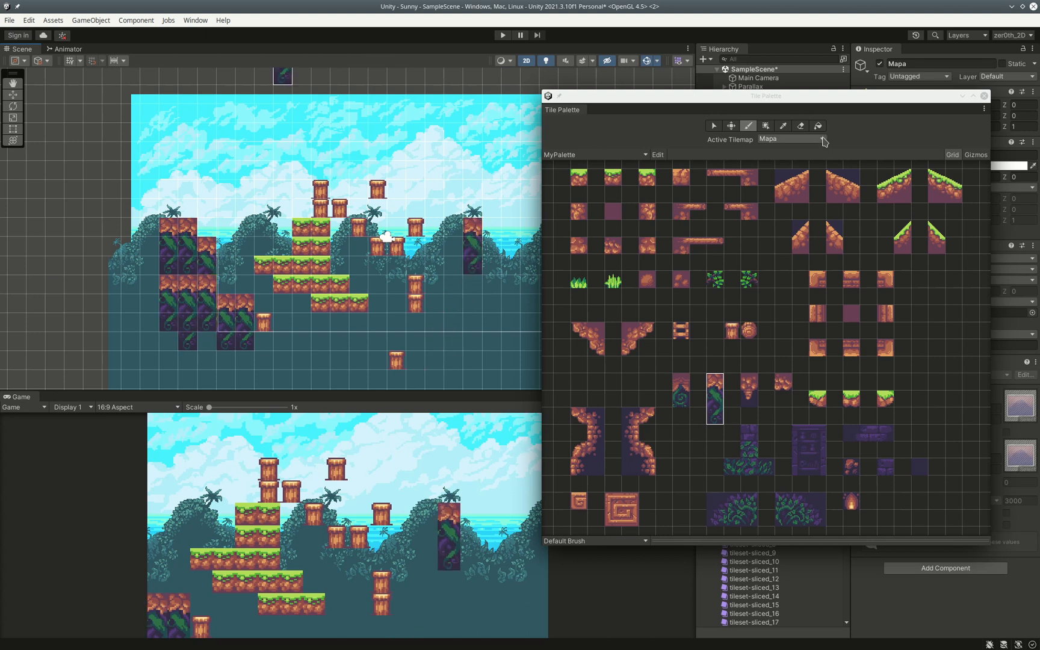
Erase most of the grass platform tiles, and stamp the palette block containing the rock slopes and ladder onto the map.
{"action": "left_click", "coordinate": [800, 125]}
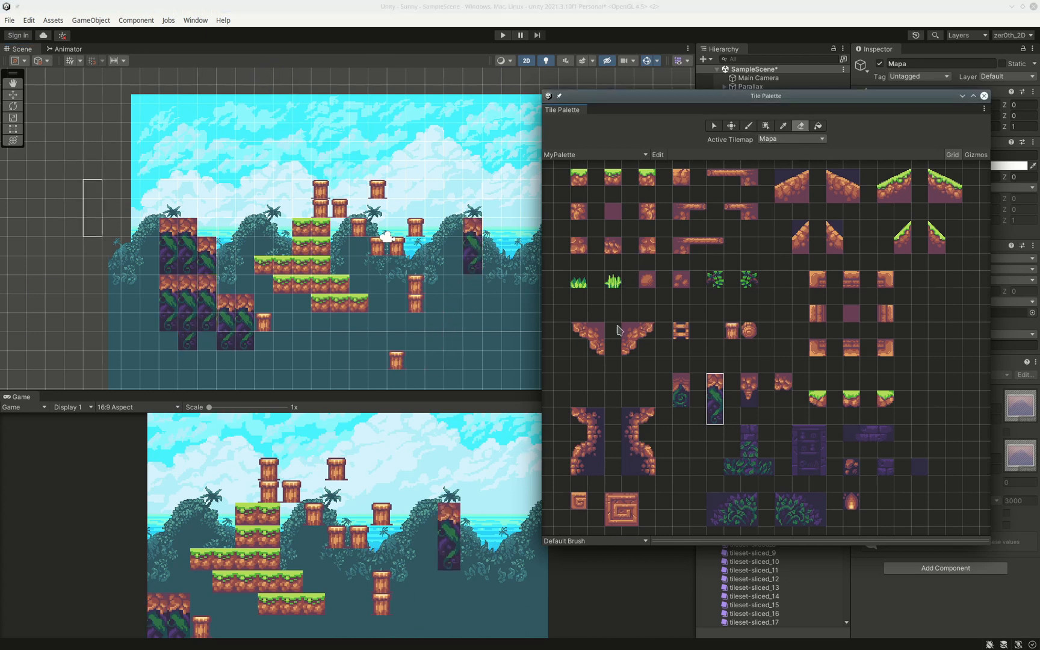
{"action": "mouse_move", "coordinate": [314, 236]}
{"action": "left_mouse_down"}
{"action": "mouse_move", "coordinate": [325, 289]}
{"action": "mouse_move", "coordinate": [268, 289]}
{"action": "mouse_move", "coordinate": [359, 282]}
{"action": "left_mouse_up"}
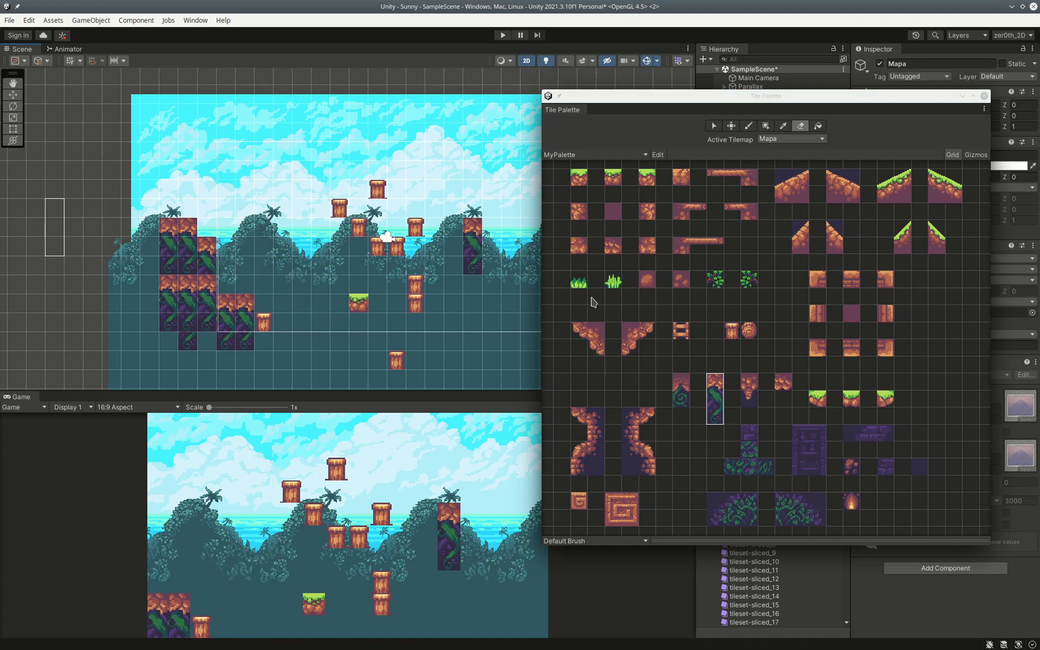
{"action": "mouse_move", "coordinate": [572, 289]}
{"action": "left_mouse_down"}
{"action": "mouse_move", "coordinate": [621, 388]}
{"action": "mouse_move", "coordinate": [698, 408]}
{"action": "mouse_move", "coordinate": [685, 404]}
{"action": "left_mouse_up"}
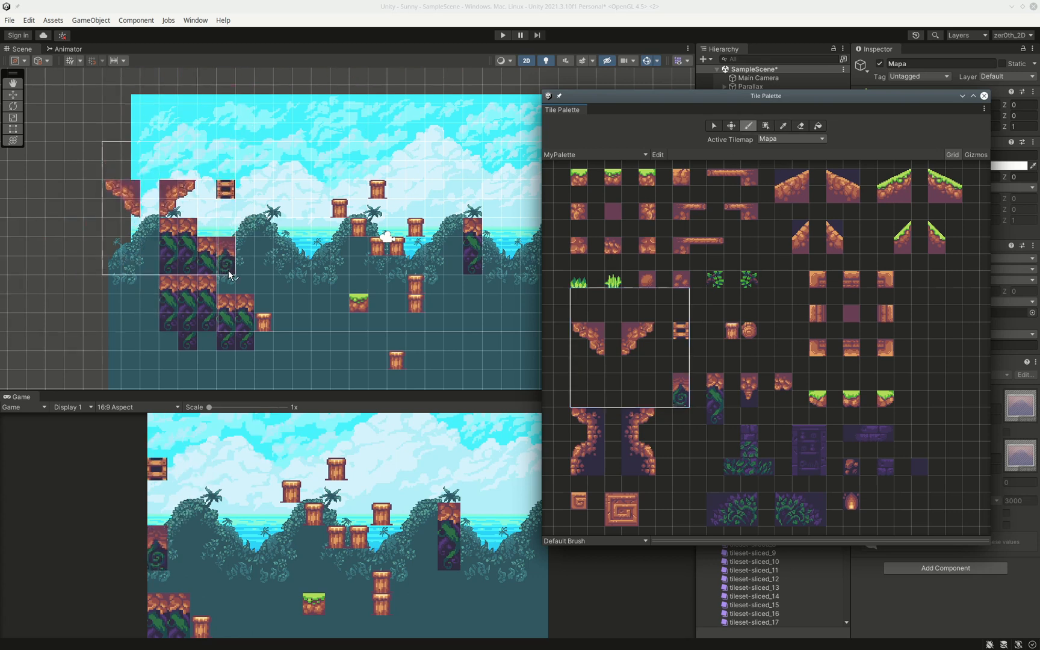
Erase all painted tiles from the Mapa tilemap.
{"action": "left_click", "coordinate": [800, 125]}
{"action": "mouse_move", "coordinate": [415, 259]}
{"action": "left_mouse_down"}
{"action": "mouse_move", "coordinate": [294, 248]}
{"action": "mouse_move", "coordinate": [260, 325]}
{"action": "mouse_move", "coordinate": [295, 317]}
{"action": "mouse_move", "coordinate": [434, 366]}
{"action": "mouse_move", "coordinate": [460, 265]}
{"action": "left_mouse_up"}
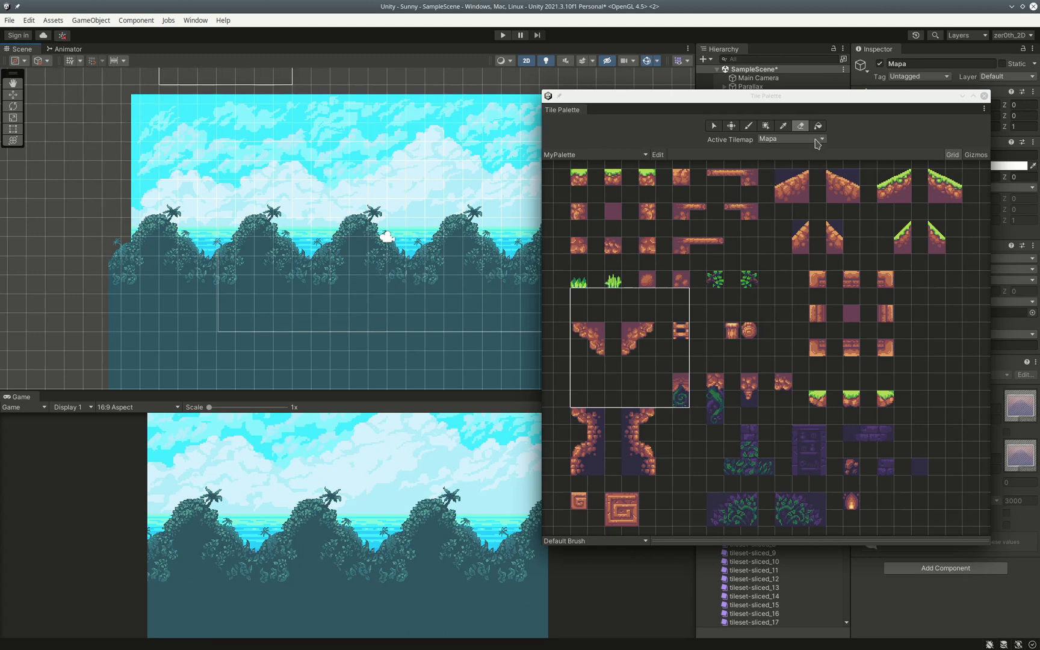
Paint a closed, roughly rectangular frame around the camera with the rocky ground tile.
{"action": "left_click", "coordinate": [748, 125]}
{"action": "left_click", "coordinate": [578, 245]}
{"action": "left_click", "coordinate": [260, 212]}
{"action": "mouse_move", "coordinate": [244, 188]}
{"action": "left_mouse_down"}
{"action": "mouse_move", "coordinate": [250, 318]}
{"action": "mouse_move", "coordinate": [452, 350]}
{"action": "mouse_move", "coordinate": [493, 190]}
{"action": "mouse_move", "coordinate": [245, 189]}
{"action": "left_mouse_up"}
Flood-fill the inside of the rock frame with the solid dark purple tile.
{"action": "left_click", "coordinate": [788, 125]}
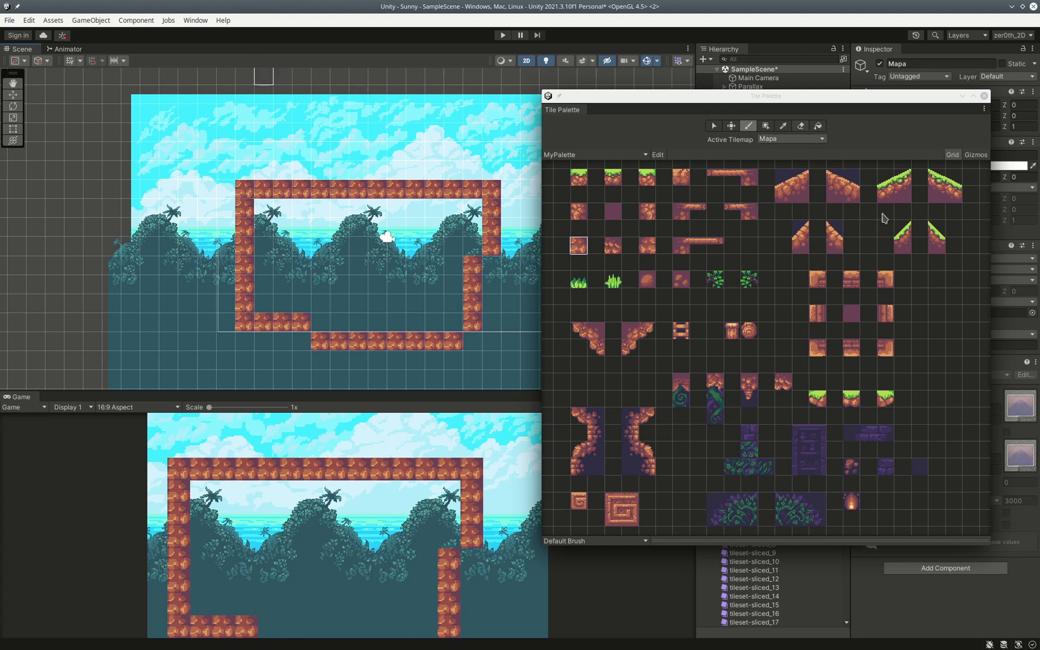
{"action": "left_click", "coordinate": [923, 472]}
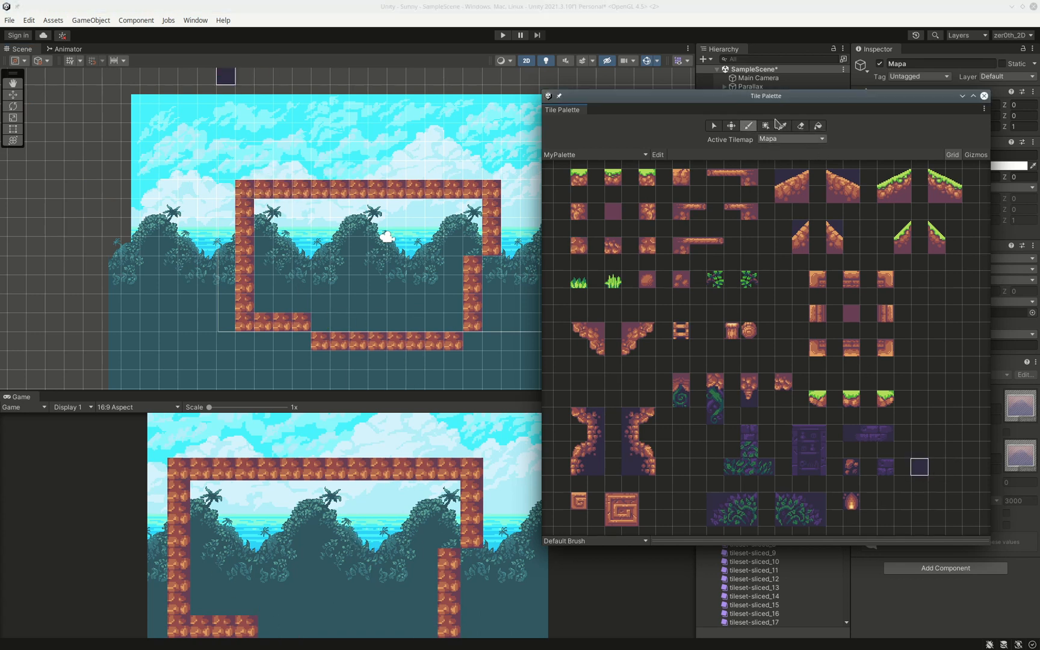
{"action": "left_click", "coordinate": [818, 125]}
{"action": "left_click", "coordinate": [361, 284]}
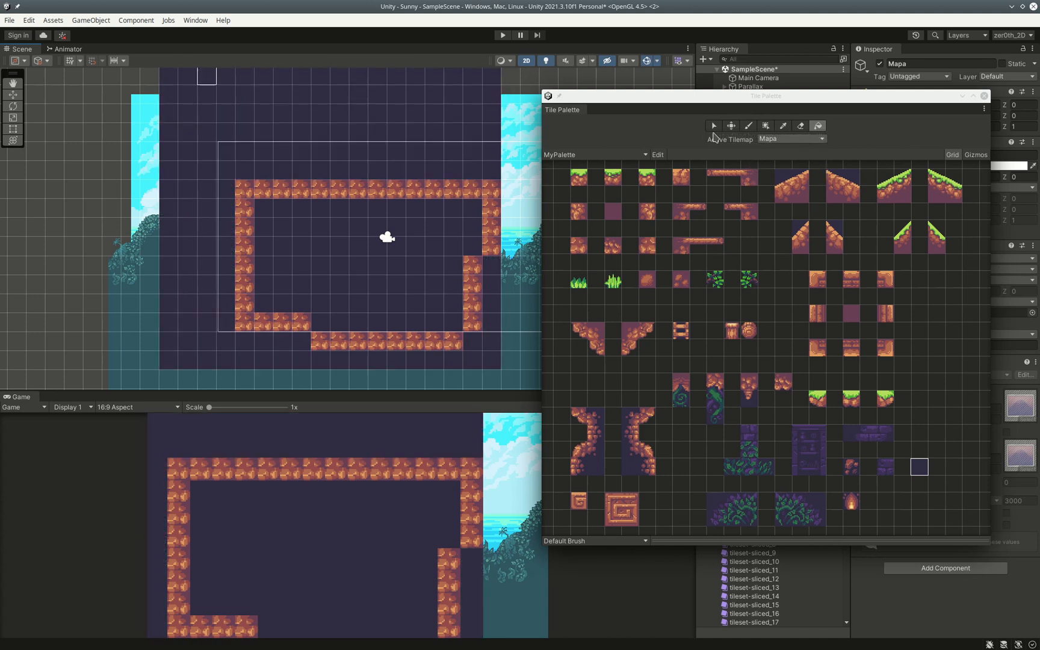
Try the Select tool on a cell inside the dark area, and switch back to the paint brush.
{"action": "left_click", "coordinate": [714, 127]}
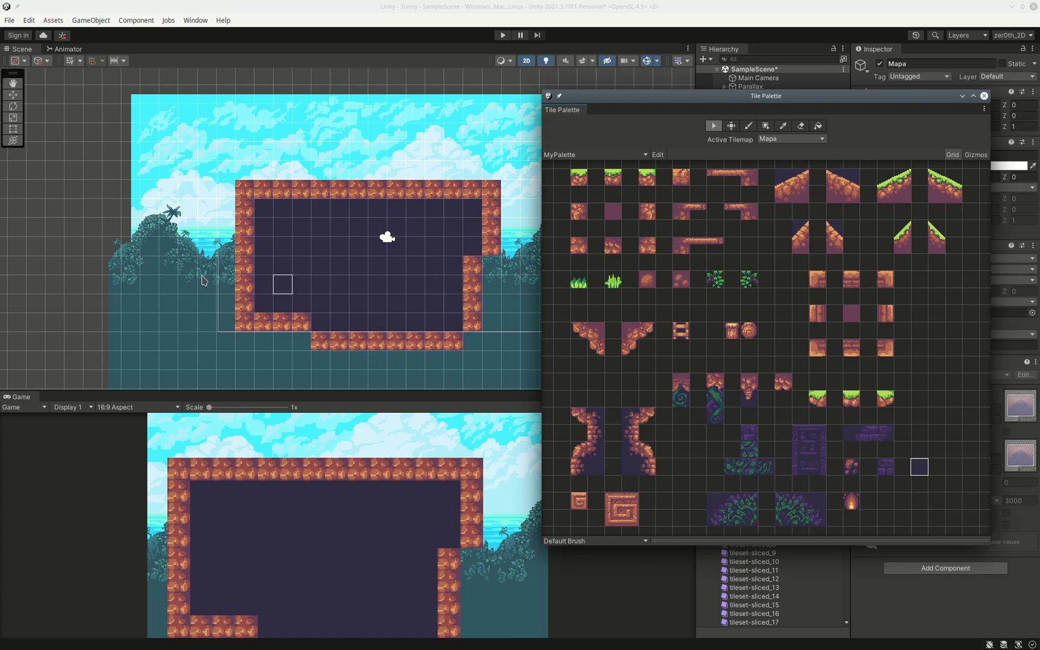
{"action": "left_click", "coordinate": [748, 125]}
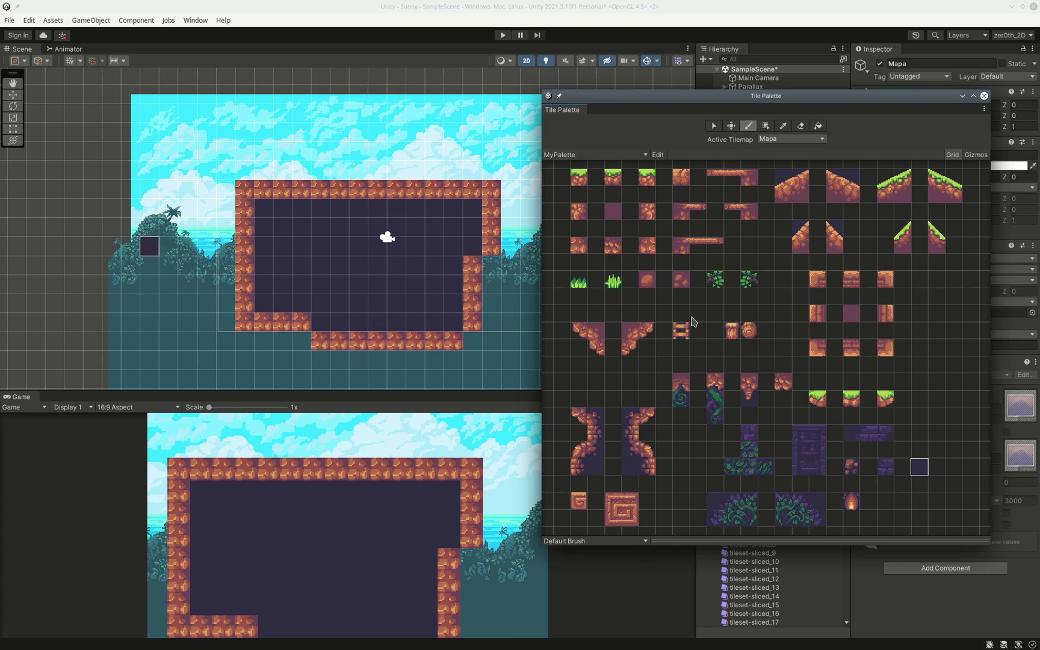
Paint two vertical ladders with the ladder tile to the left of the rock frame.
{"action": "left_click", "coordinate": [680, 332]}
{"action": "left_click_drag", "start_coordinate": [187, 340], "coordinate": [206, 145]}
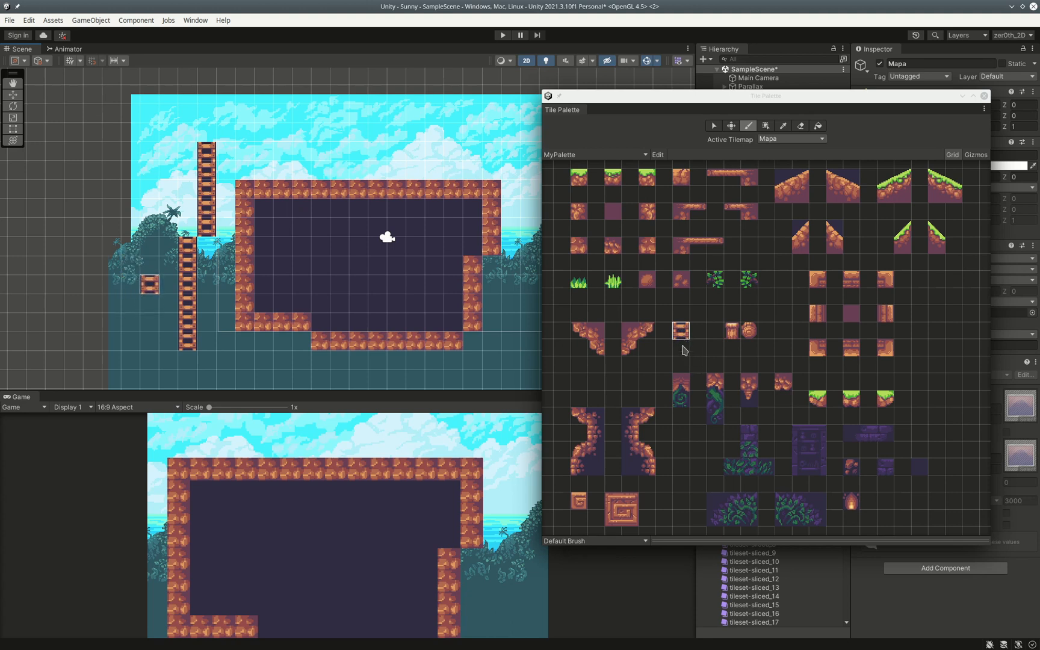
Add a copy of the ladder tile to an empty cell of MyPalette, to the right of the floating grass tiles.
{"action": "left_click_drag", "start_coordinate": [807, 97], "coordinate": [731, 78]}
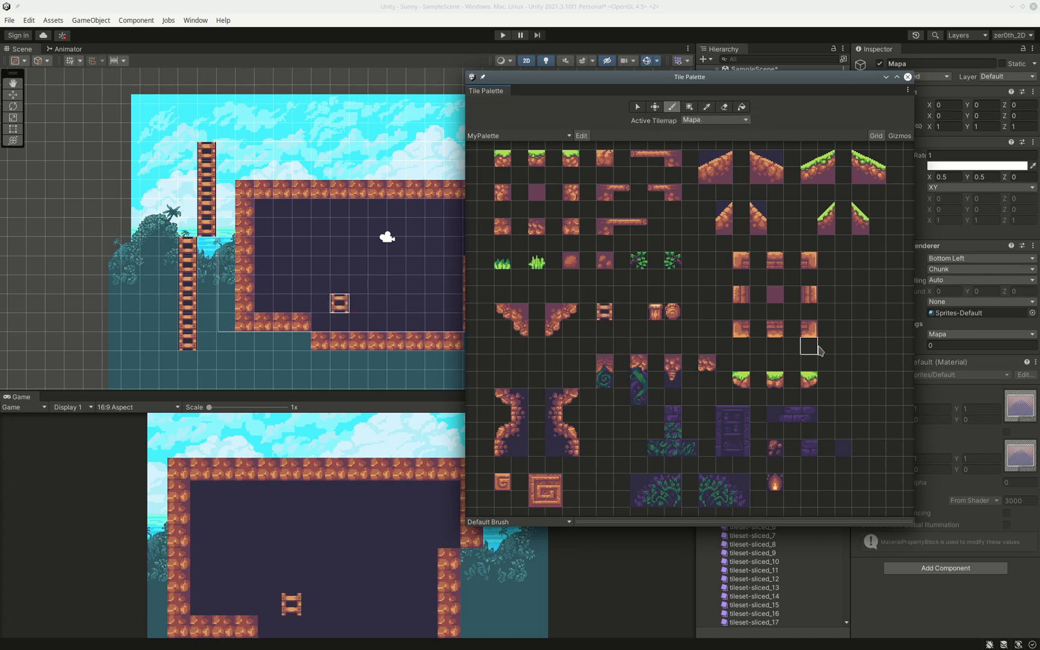
{"action": "left_click", "coordinate": [843, 362]}
{"action": "left_click", "coordinate": [877, 466]}
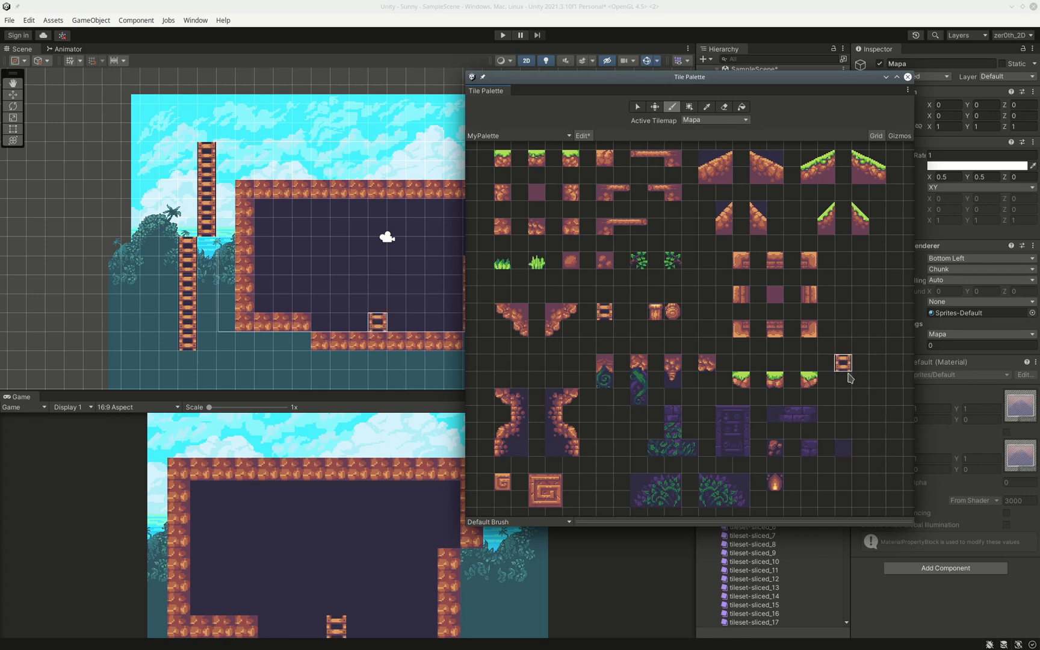
{"action": "left_click_drag", "start_coordinate": [764, 81], "coordinate": [656, 92]}
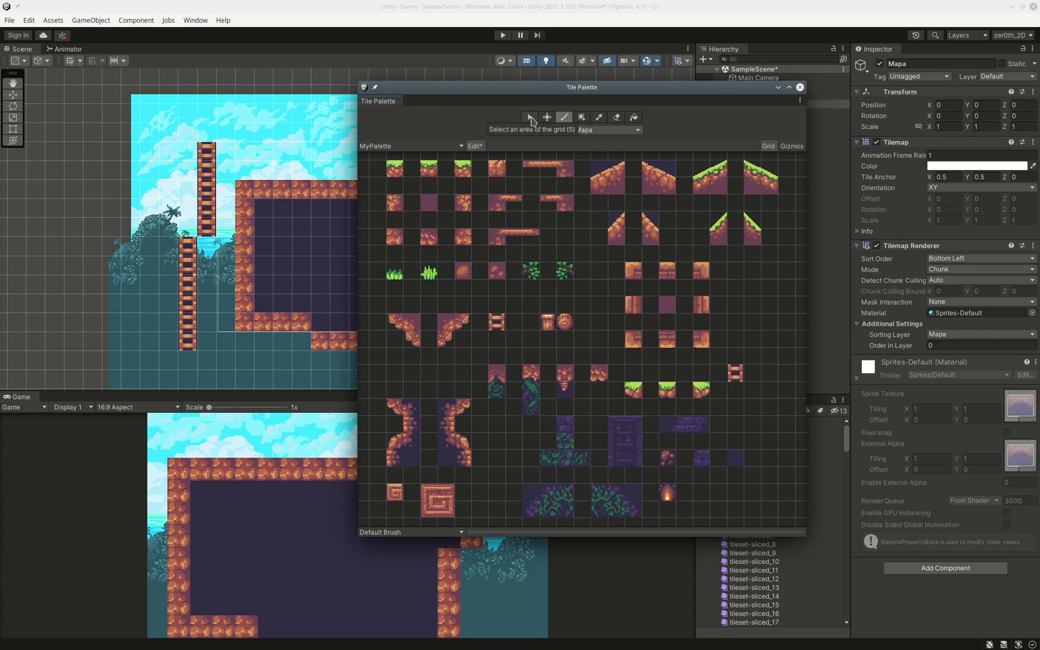
Try to rotate the copied ladder tile in the palette by 90 degrees about Z and to paint with it above the rock frame.
{"action": "left_click", "coordinate": [530, 119]}
{"action": "left_click", "coordinate": [737, 374]}
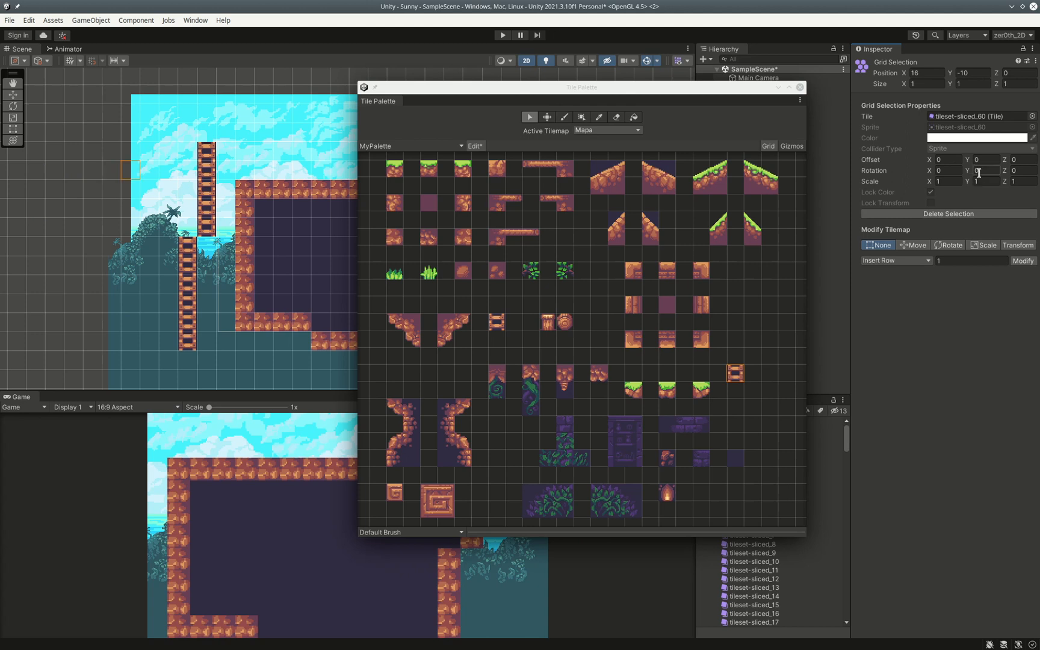
{"action": "left_click", "coordinate": [1017, 171]}
{"action": "type", "text": "90"}
{"action": "left_click", "coordinate": [532, 119]}
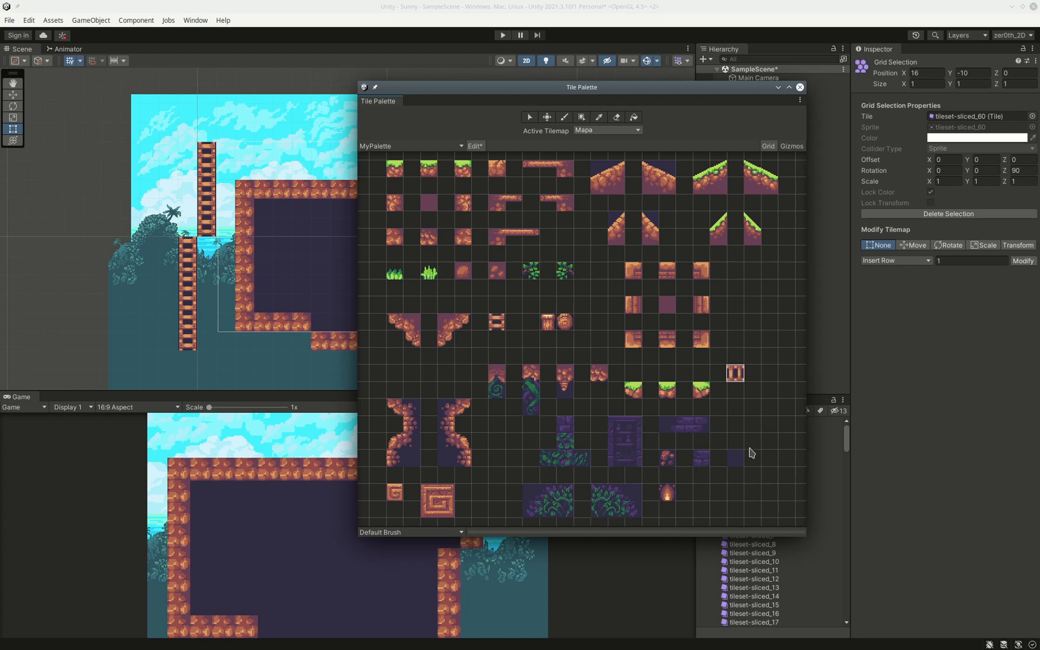
{"action": "left_click", "coordinate": [564, 117]}
{"action": "left_click", "coordinate": [263, 150]}
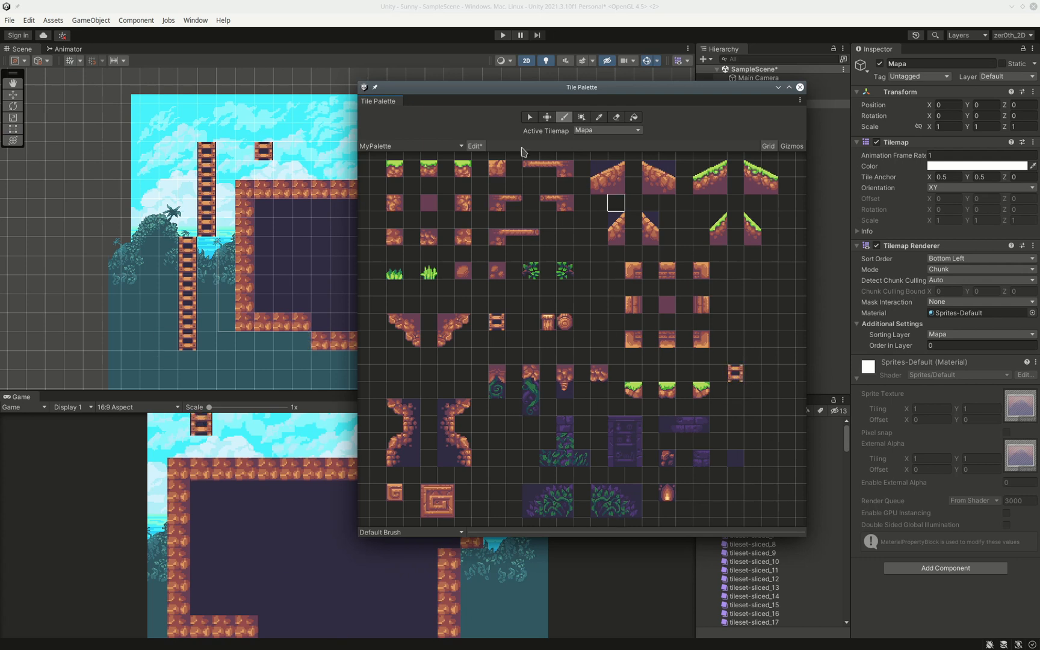
Set the Z rotation of the copied ladder tile in MyPalette to 90 and finish editing the palette.
{"action": "left_click", "coordinate": [530, 116]}
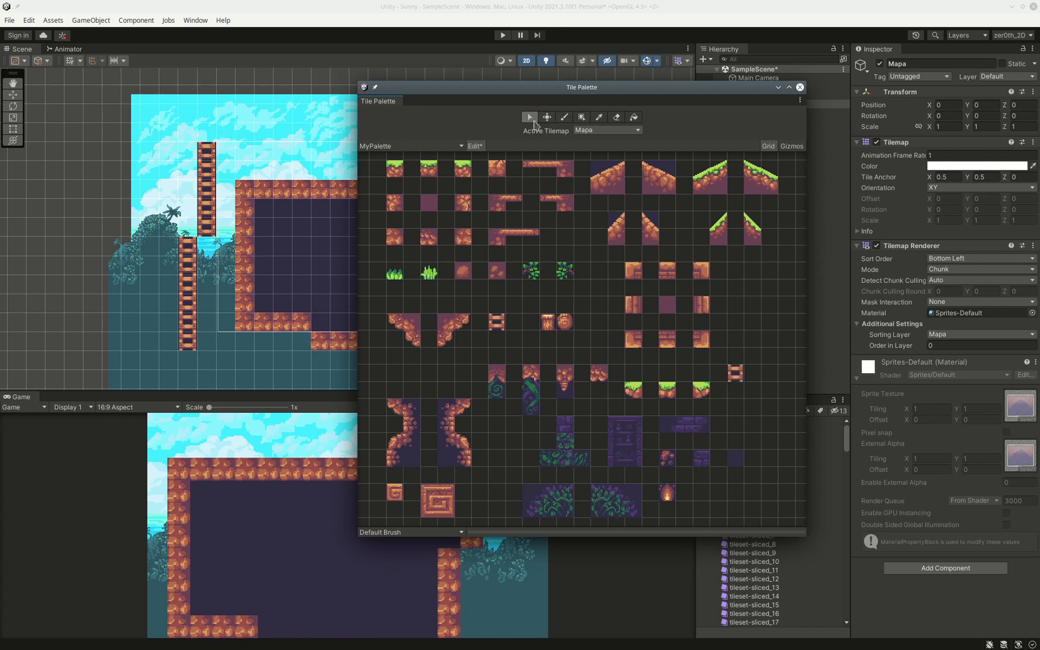
{"action": "left_click", "coordinate": [736, 373]}
{"action": "left_click", "coordinate": [1022, 171]}
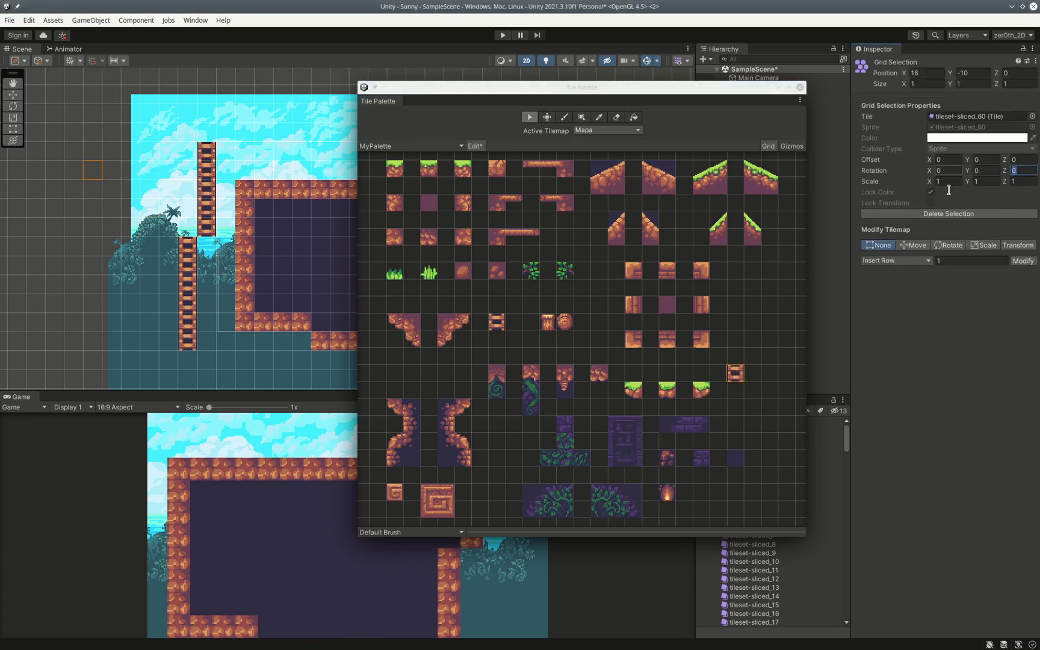
{"action": "type", "text": "90"}
{"action": "left_click", "coordinate": [529, 117]}
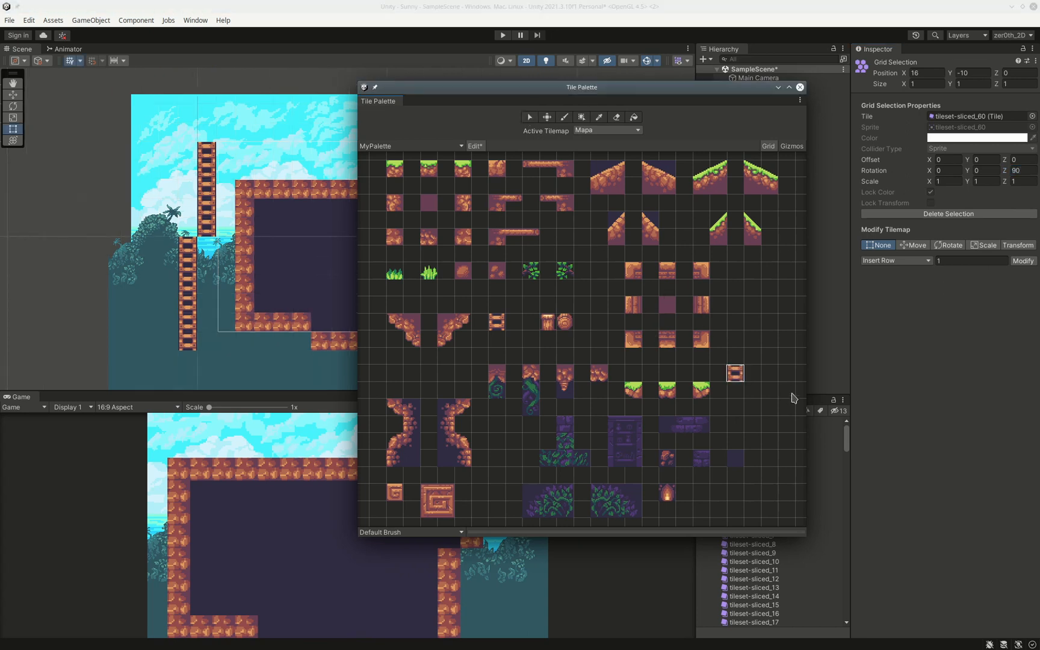
{"action": "left_click", "coordinate": [1021, 173]}
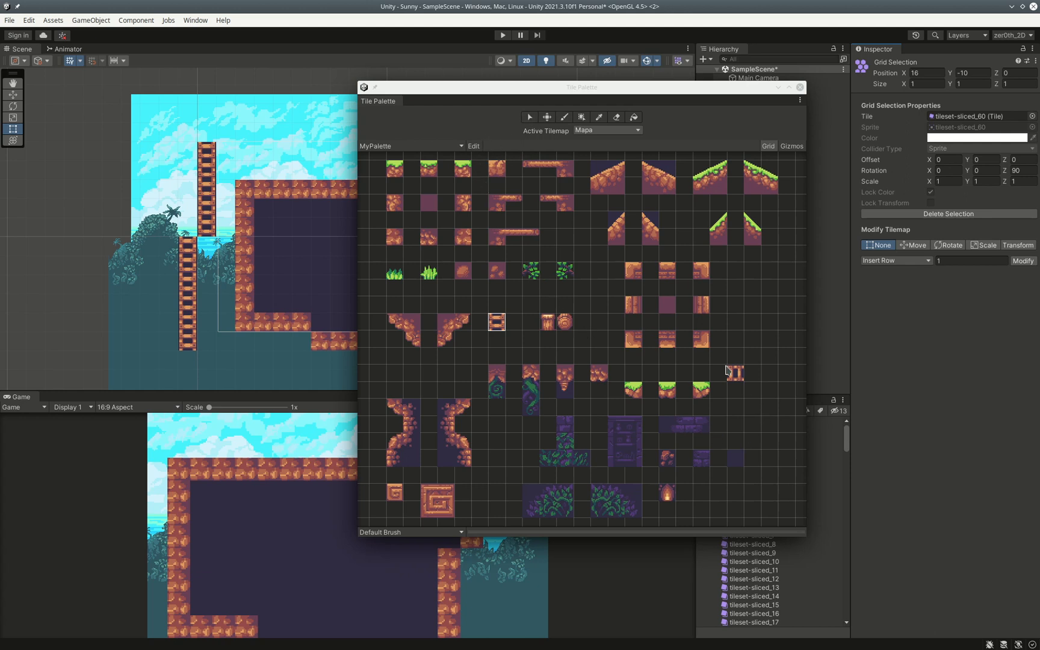
Paint a horizontal row of the rotated ladder tile below the lower vertical ladder.
{"action": "left_click", "coordinate": [564, 116]}
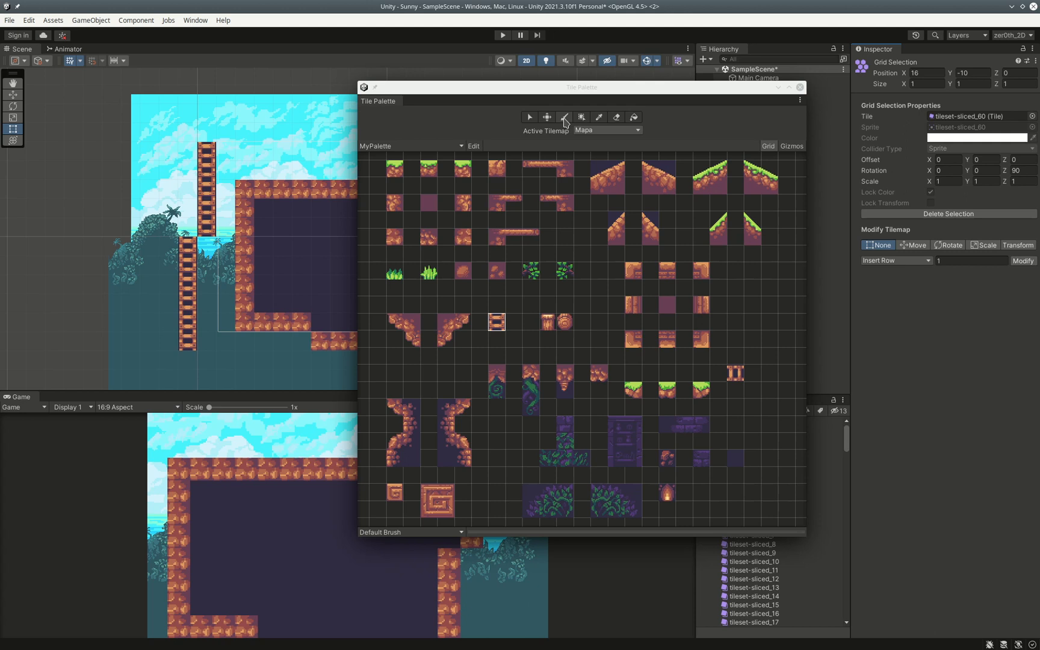
{"action": "left_click", "coordinate": [735, 373]}
{"action": "left_click_drag", "start_coordinate": [275, 363], "coordinate": [230, 364]}
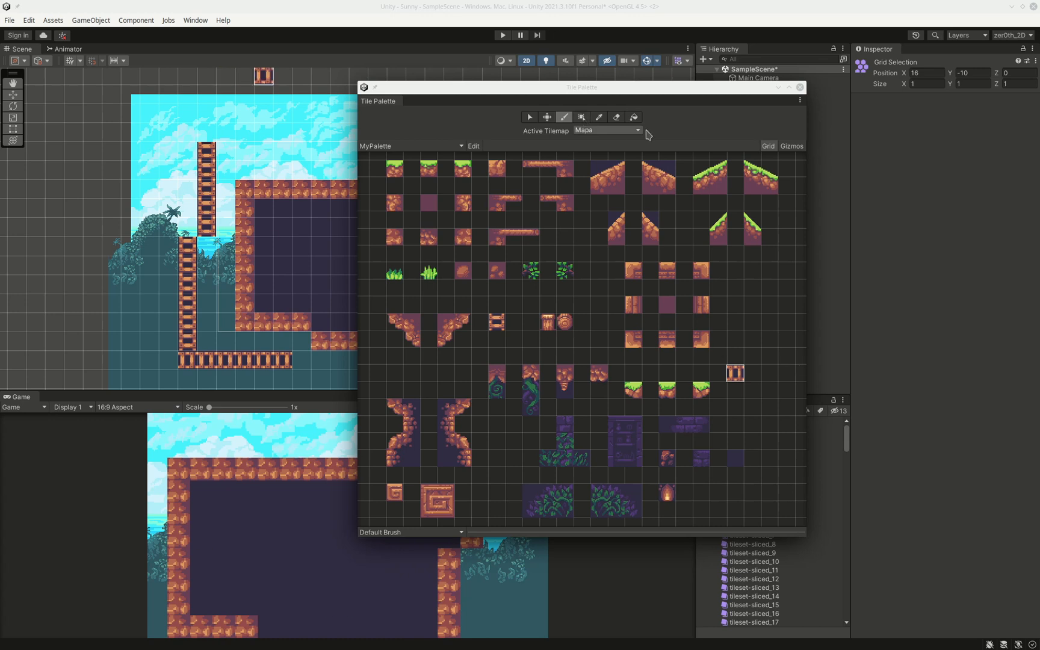
Erase all tiles from the Mapa tilemap, using a large block of palette cells as the eraser size, and switch to the Select tool.
{"action": "left_click_drag", "start_coordinate": [662, 87], "coordinate": [864, 102]}
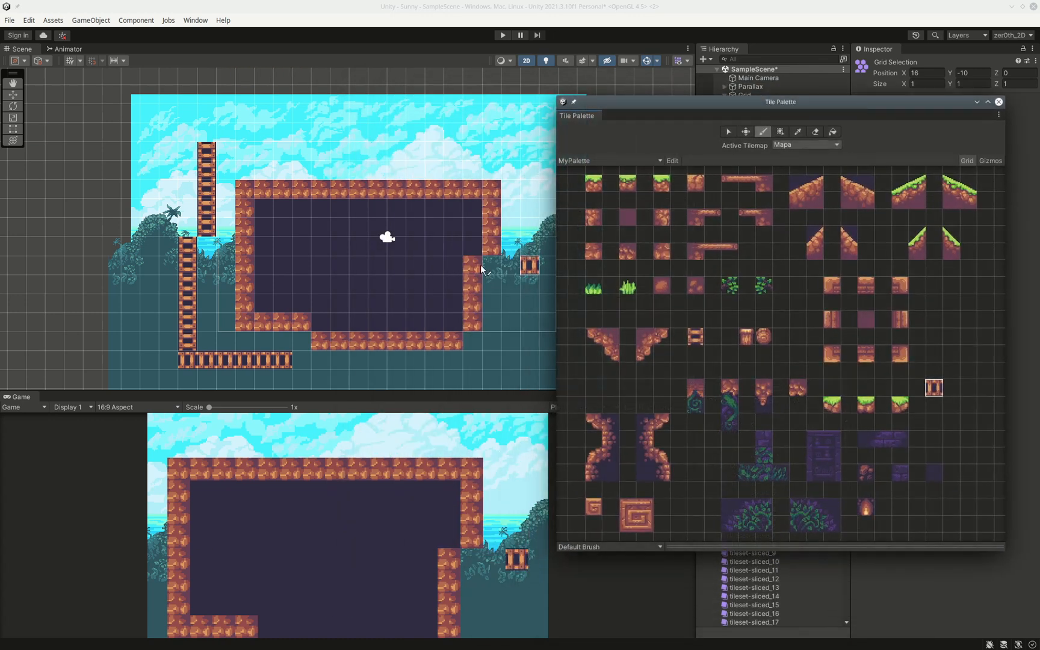
{"action": "left_click", "coordinate": [815, 132]}
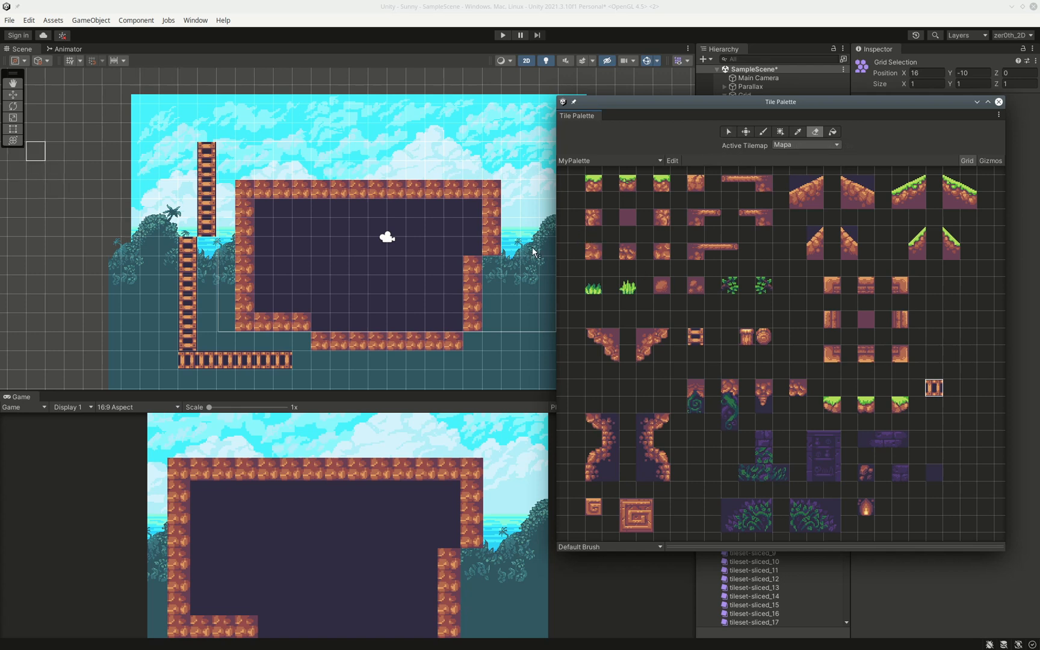
{"action": "mouse_move", "coordinate": [575, 250]}
{"action": "left_mouse_down"}
{"action": "mouse_move", "coordinate": [719, 391]}
{"action": "mouse_move", "coordinate": [768, 409]}
{"action": "left_mouse_up"}
{"action": "left_click", "coordinate": [814, 131]}
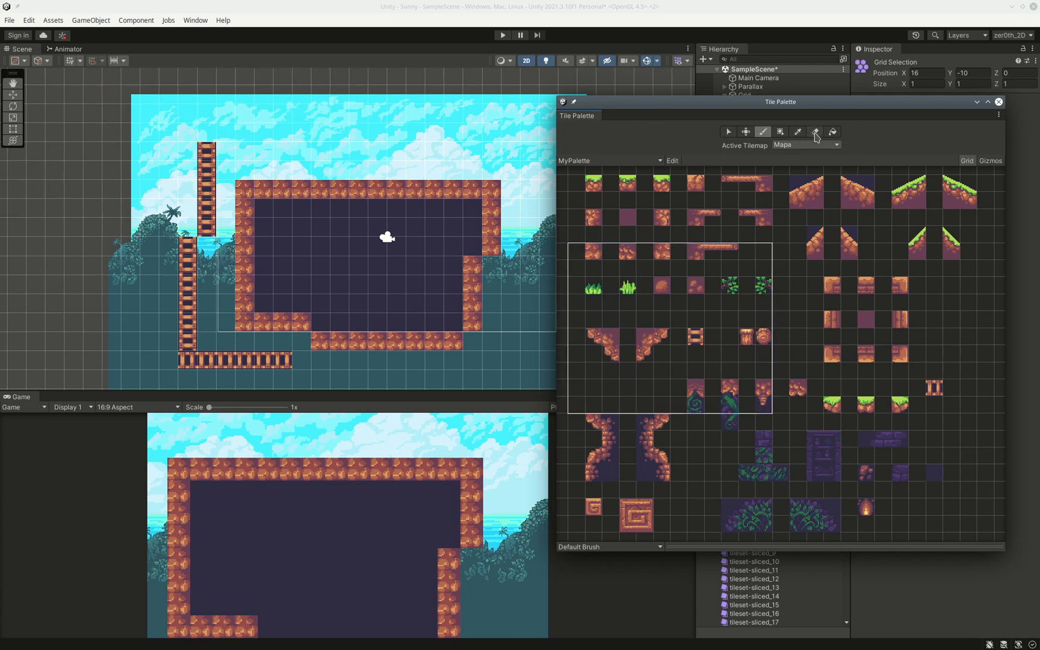
{"action": "mouse_move", "coordinate": [365, 322]}
{"action": "left_mouse_down"}
{"action": "mouse_move", "coordinate": [446, 375]}
{"action": "mouse_move", "coordinate": [512, 325]}
{"action": "left_mouse_up"}
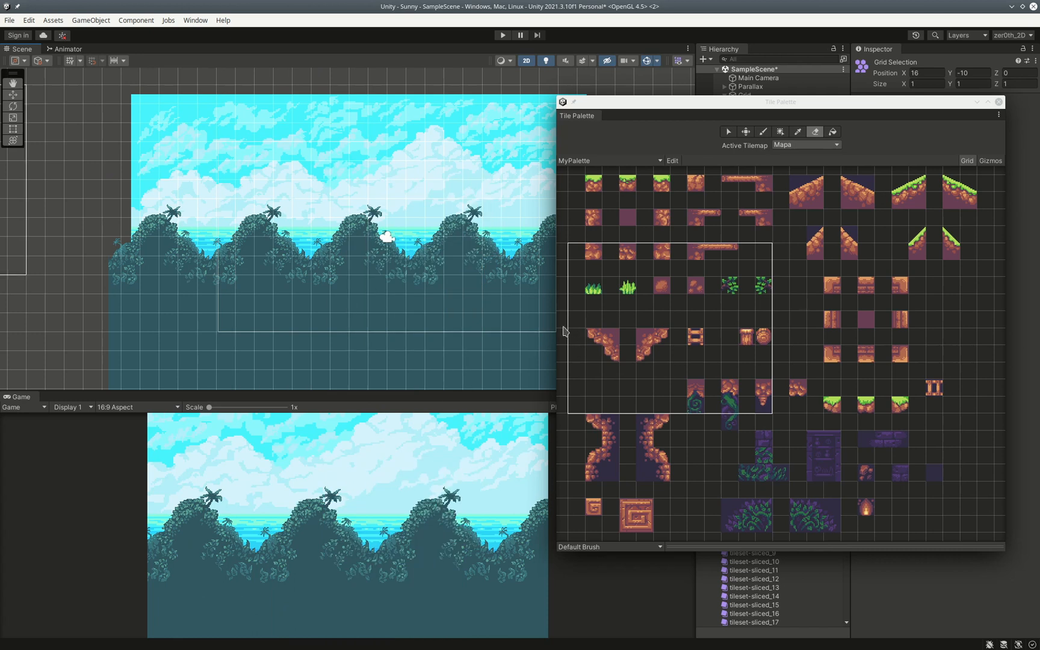
{"action": "left_click", "coordinate": [728, 132]}
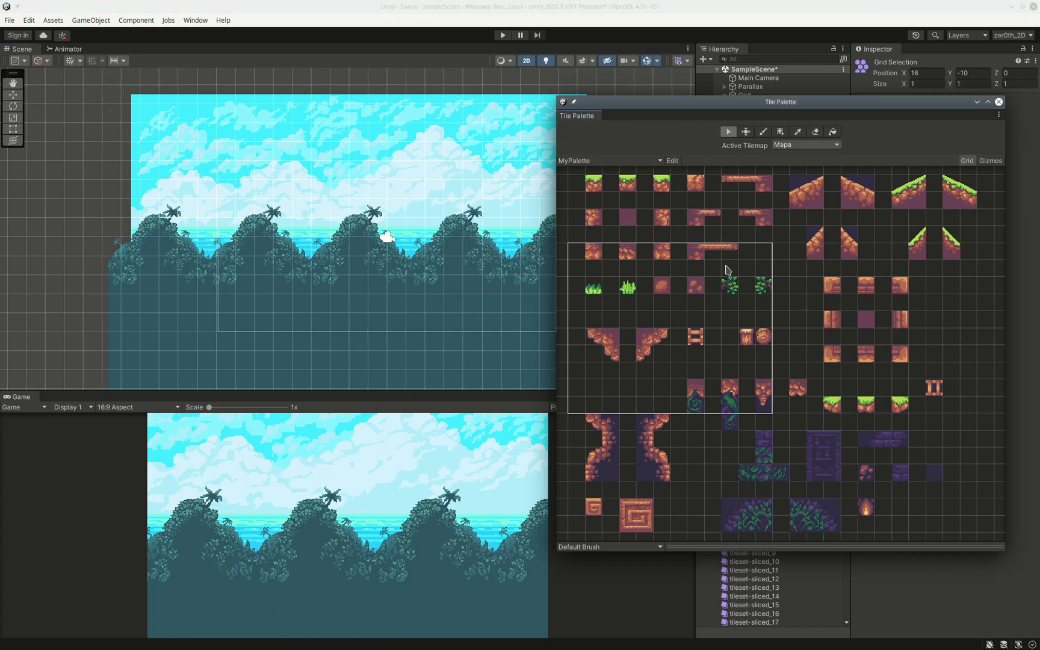
{"action": "left_click_drag", "start_coordinate": [727, 105], "coordinate": [737, 107]}
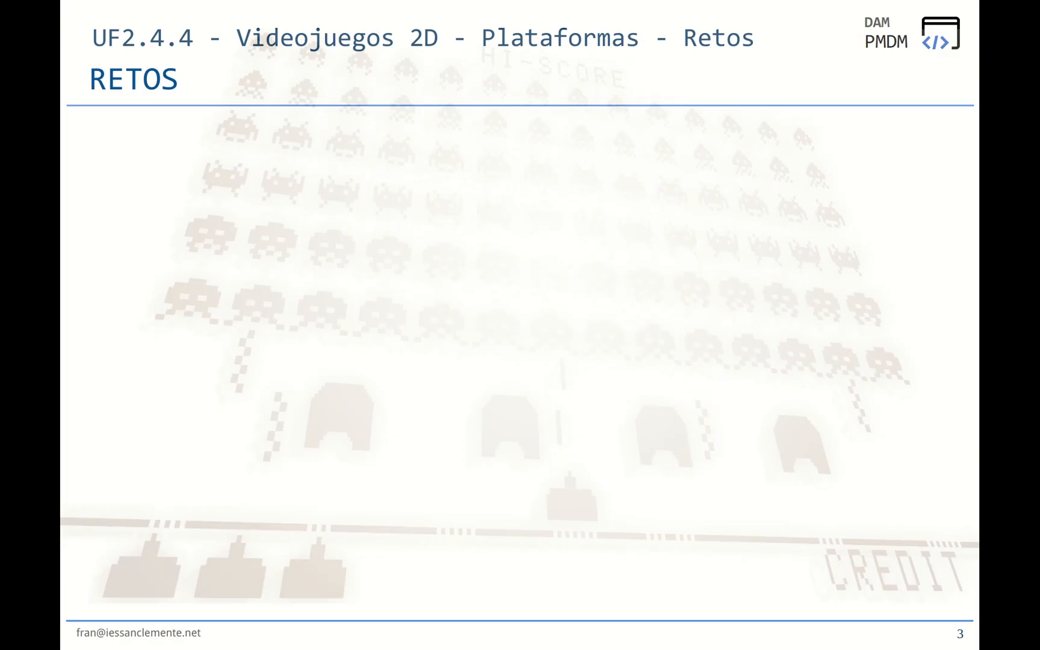
{"action": "key", "text": "Right"}
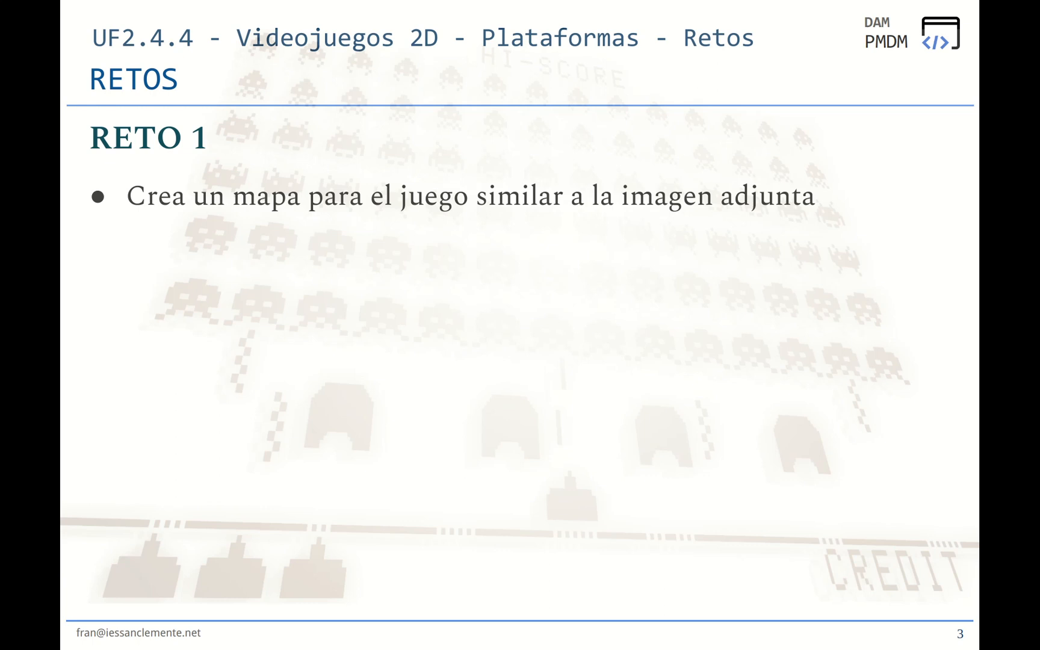
{"action": "key", "text": "Right"}
{"action": "key", "text": "Right"}
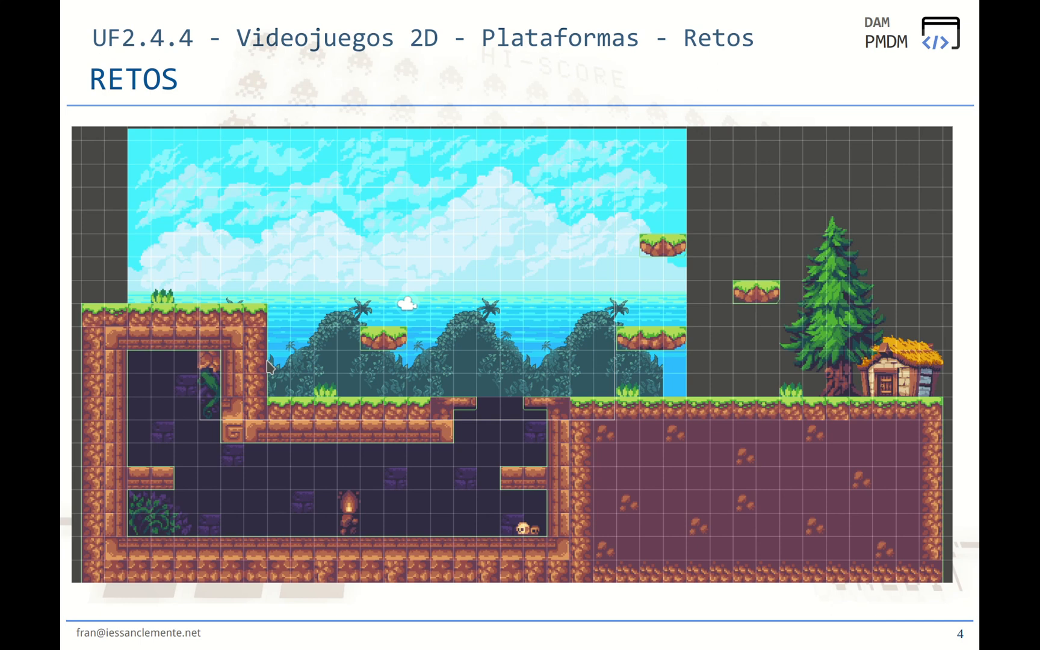
{"action": "key", "text": "Left"}
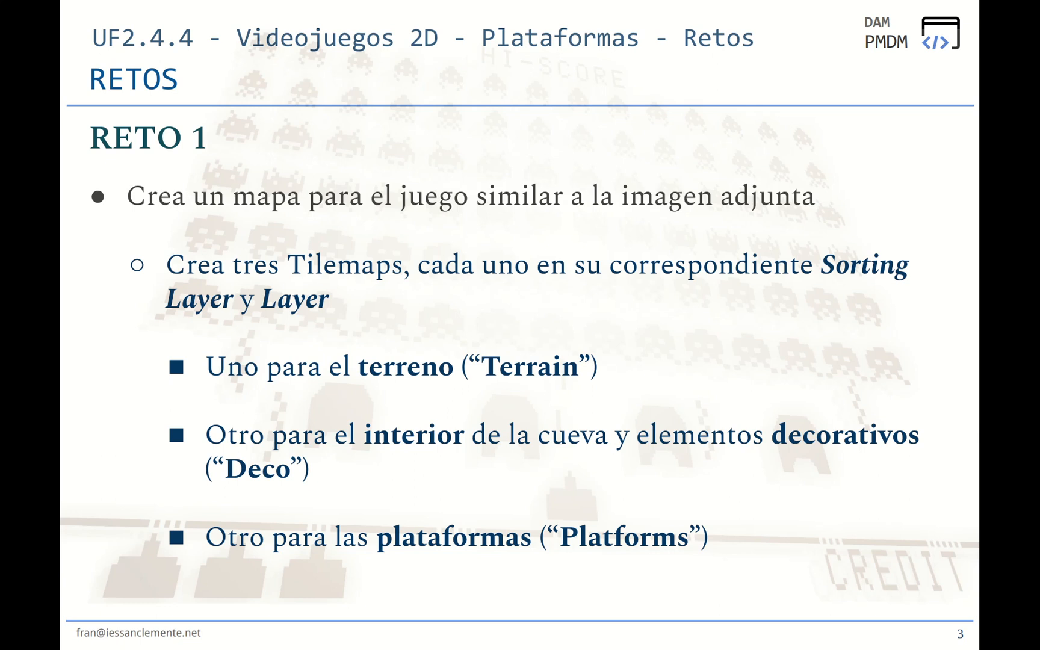
{"action": "key", "text": "Right"}
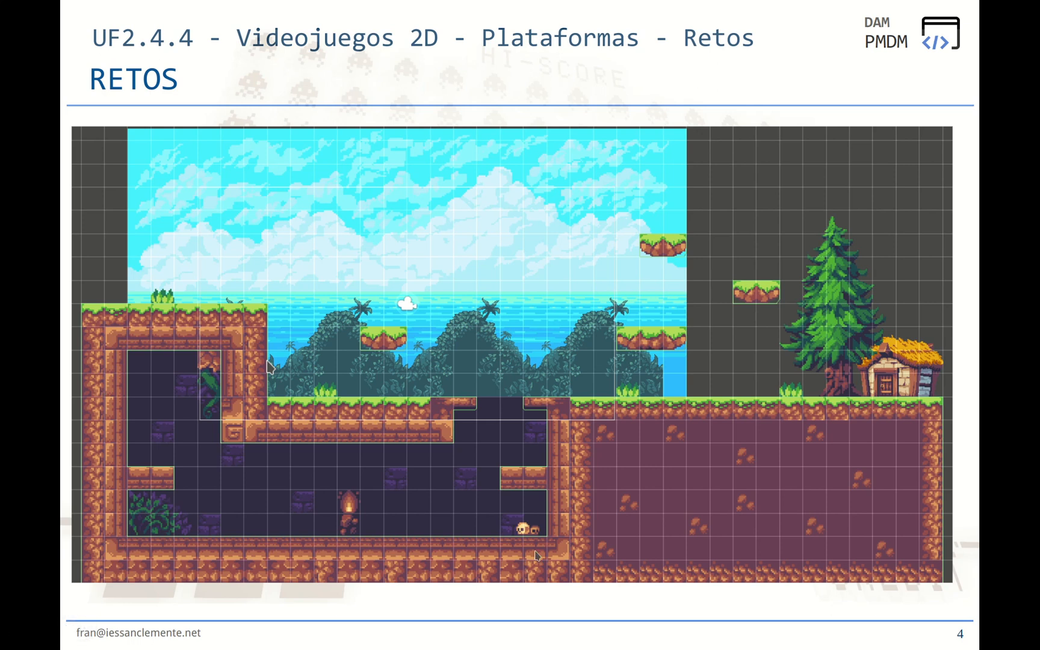
{"action": "left_click", "coordinate": [556, 437]}
{"action": "key", "text": "Left"}
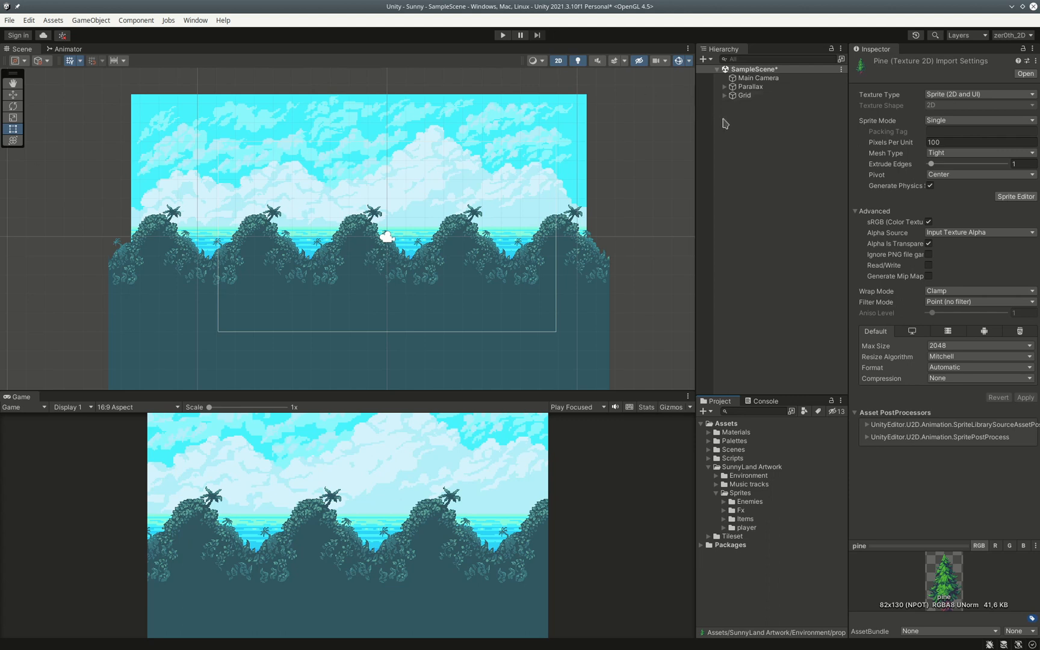
Rename the Mapa tilemap under Grid to Terrain.
{"action": "left_click", "coordinate": [724, 96]}
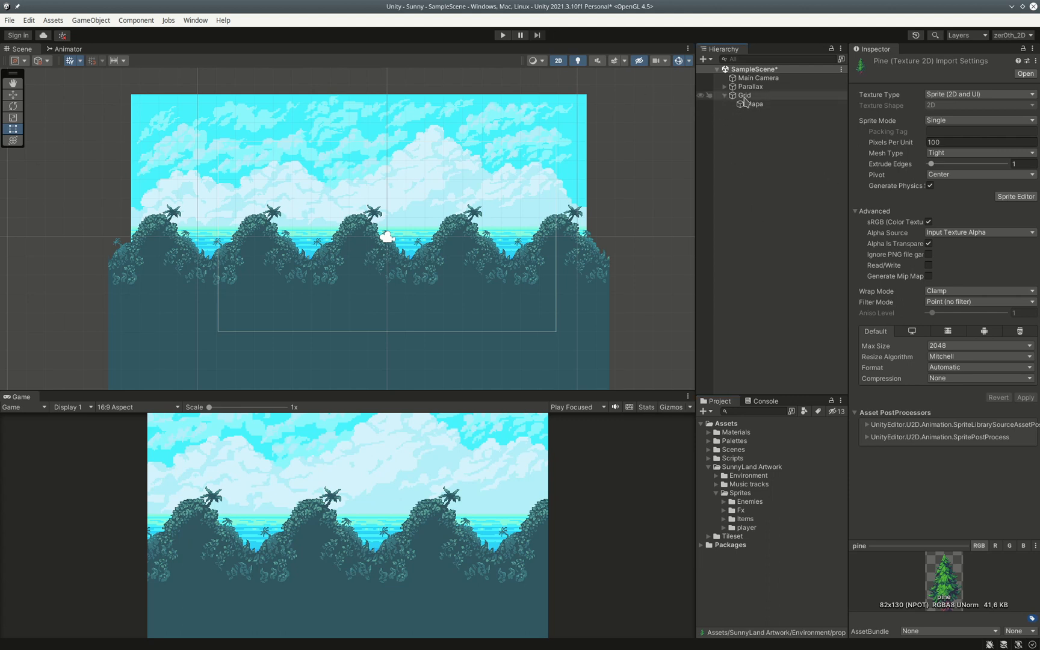
{"action": "left_click", "coordinate": [750, 104]}
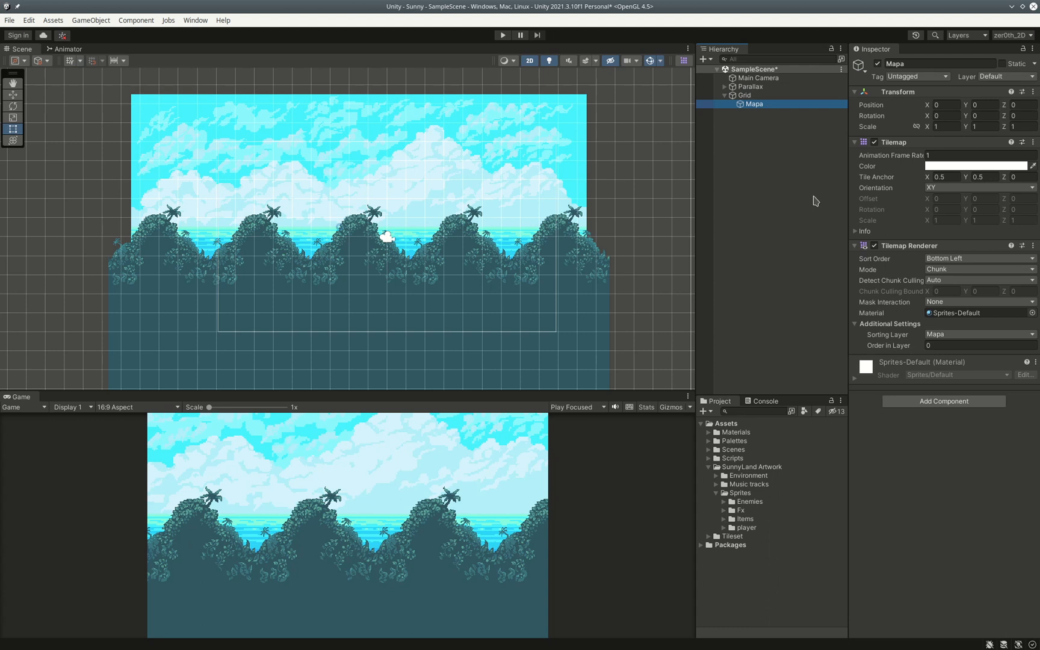
{"action": "key", "text": "F2"}
{"action": "type", "text": "Ter"}
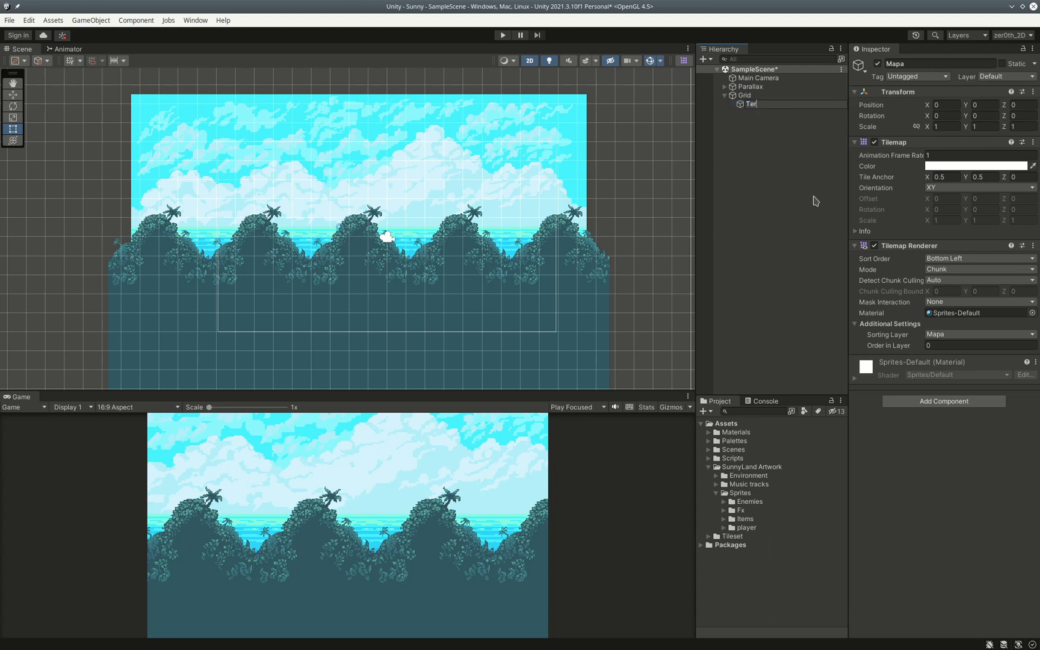
{"action": "key", "text": "Return"}
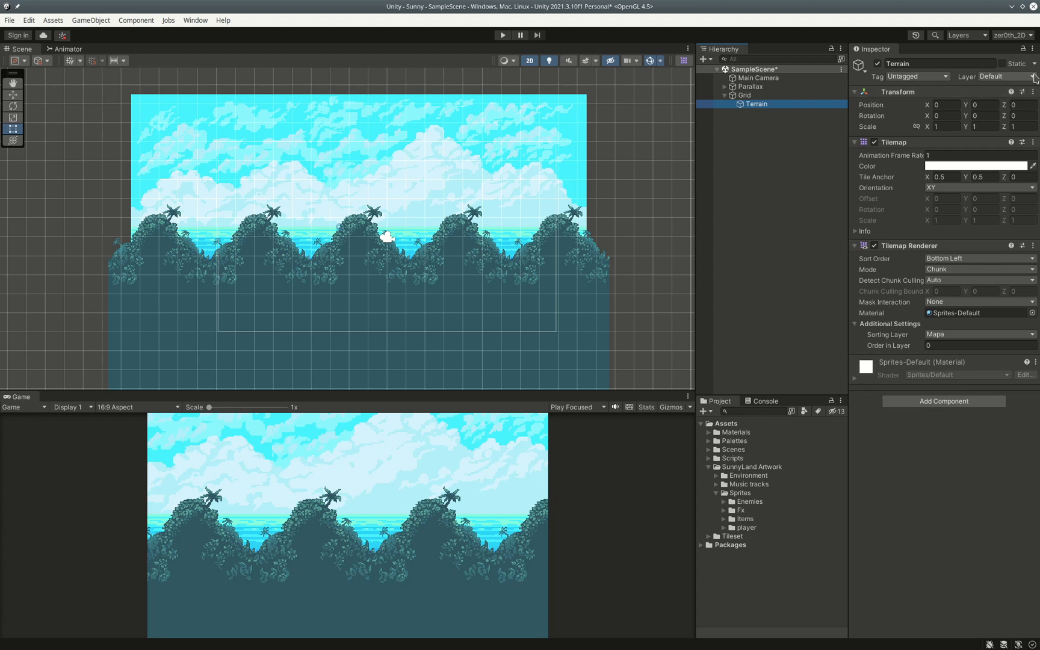
Name User Layer 6 Terrain and rename the Mapa sorting layer to Terrain.
{"action": "left_click", "coordinate": [1034, 77]}
{"action": "left_click", "coordinate": [1015, 155]}
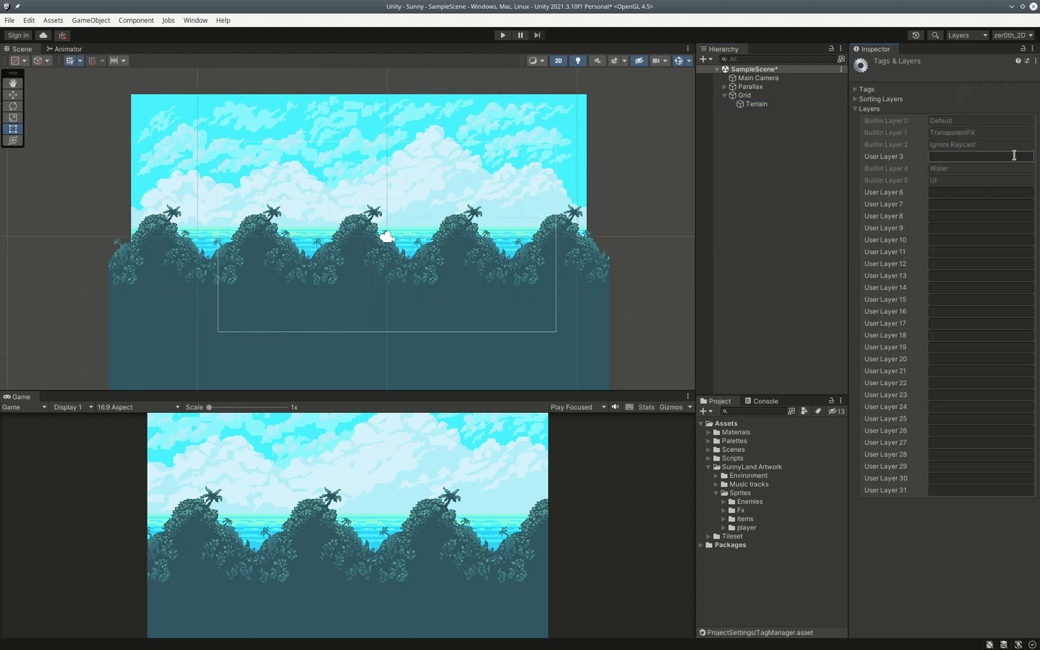
{"action": "left_click", "coordinate": [949, 193]}
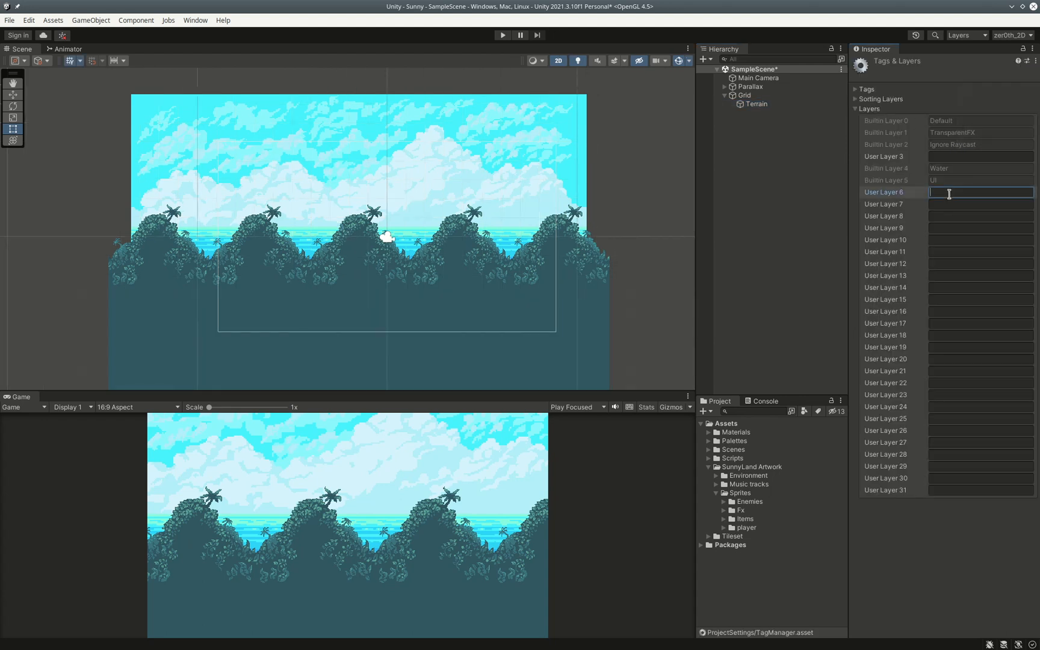
{"action": "type", "text": "Terrain"}
{"action": "left_click", "coordinate": [856, 100]}
{"action": "left_click", "coordinate": [979, 135]}
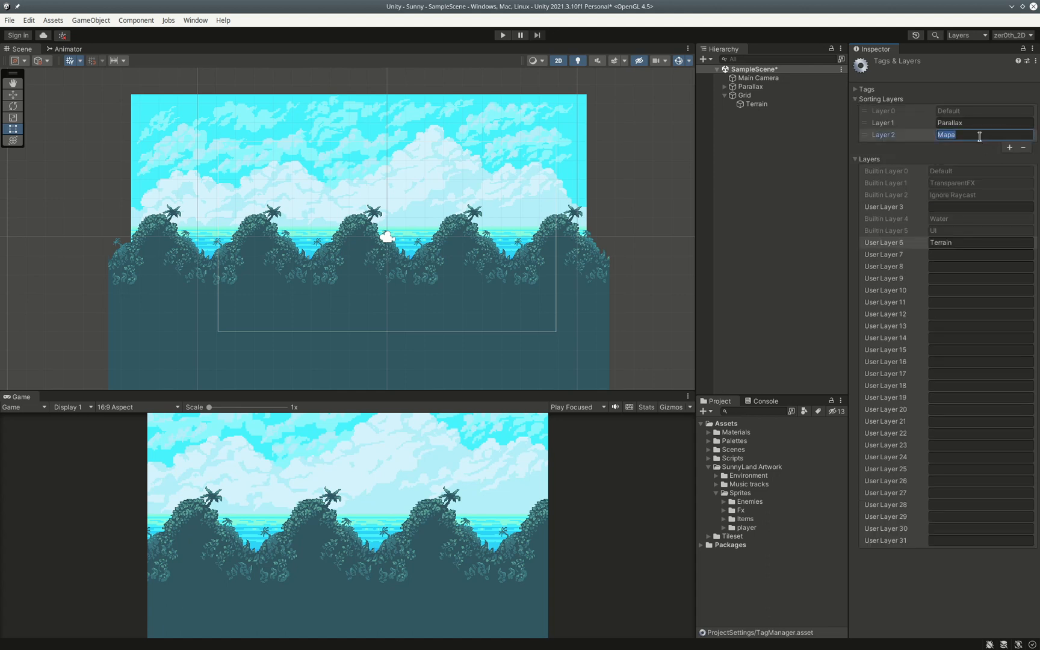
{"action": "type", "text": "Terrain"}
Assign the Terrain tilemap to the Terrain layer and the Terrain sorting layer.
{"action": "left_click", "coordinate": [753, 105]}
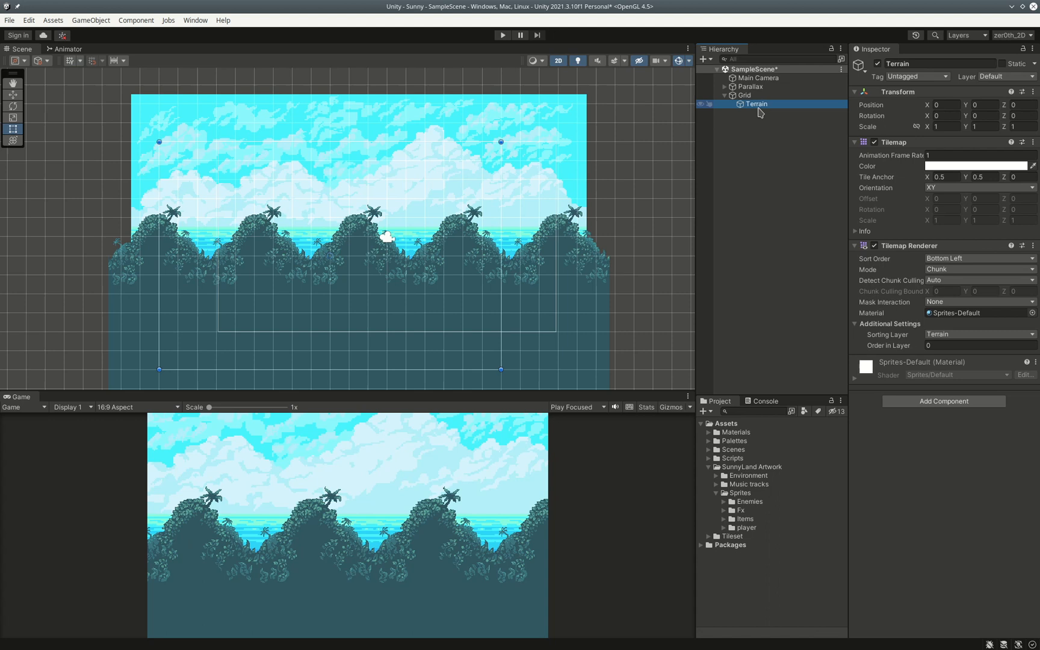
{"action": "left_click", "coordinate": [1031, 78]}
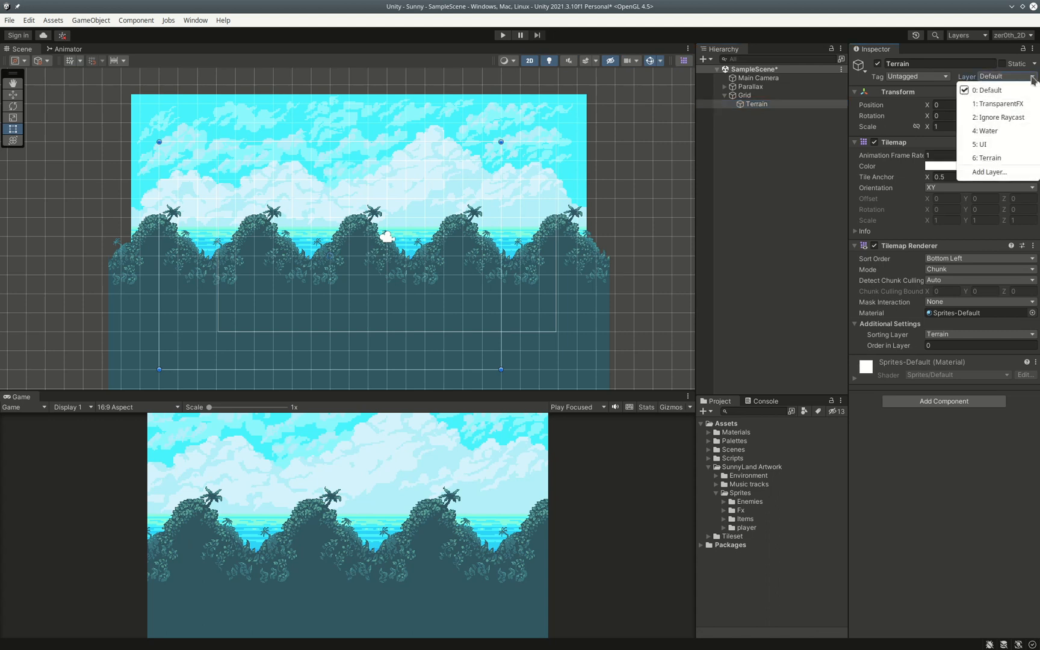
{"action": "left_click", "coordinate": [981, 158]}
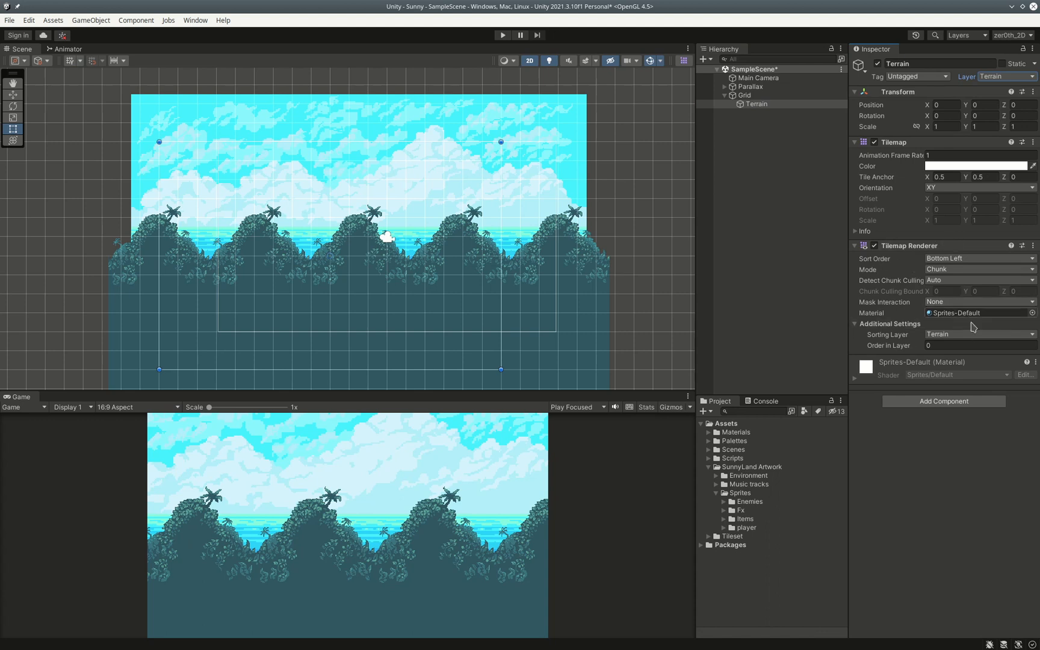
{"action": "left_click", "coordinate": [966, 336]}
{"action": "left_click", "coordinate": [942, 340]}
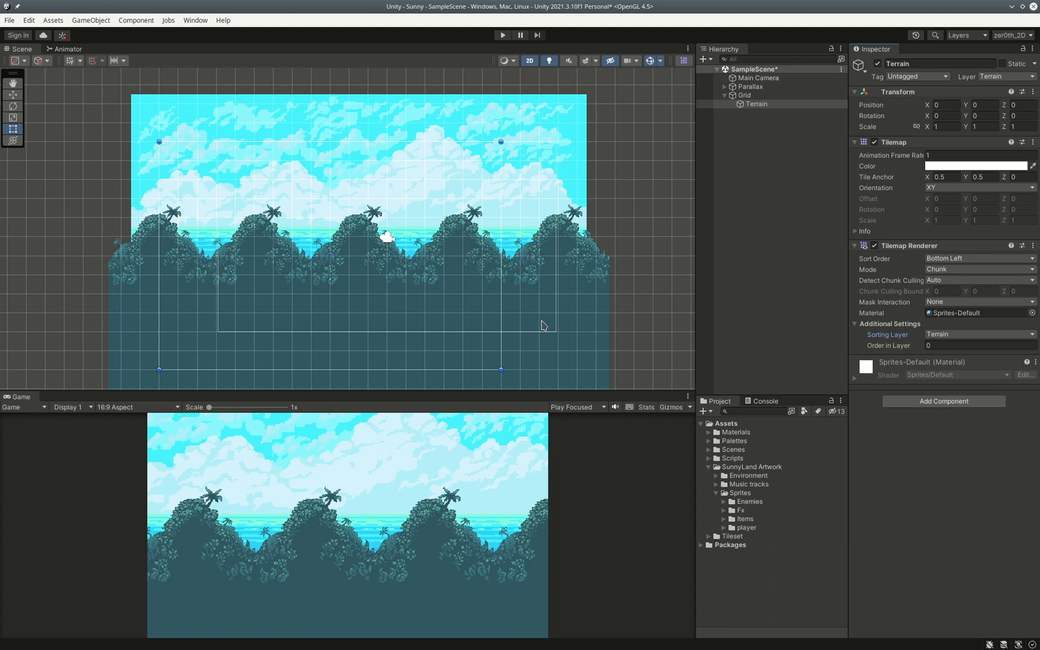
Create a new rectangular tilemap under Grid and name it Deco.
{"action": "left_click", "coordinate": [750, 96]}
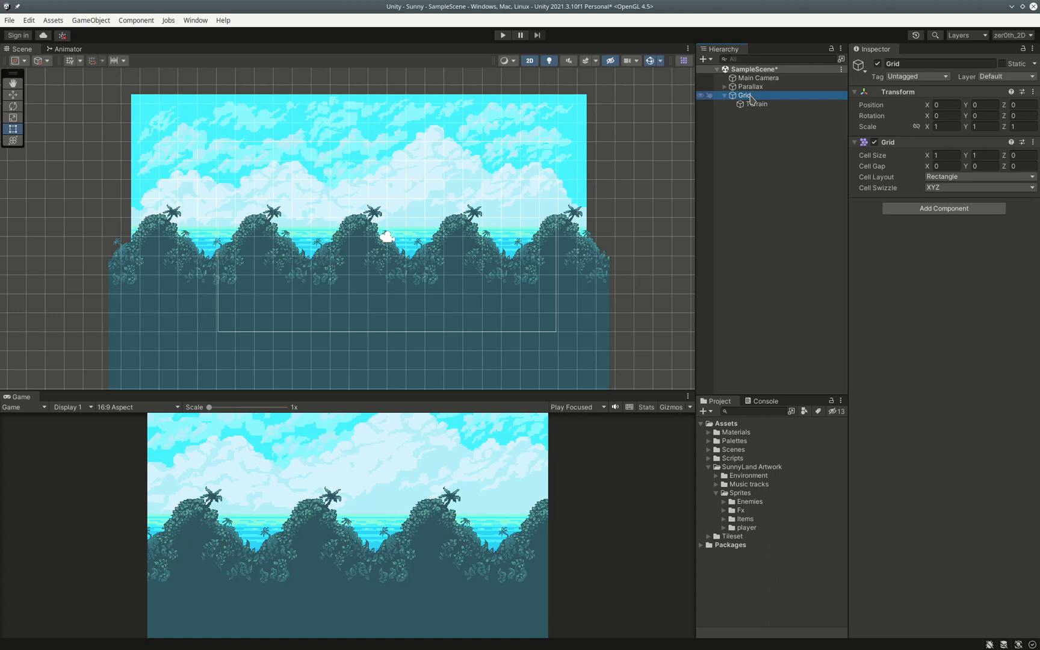
{"action": "right_click", "coordinate": [753, 96]}
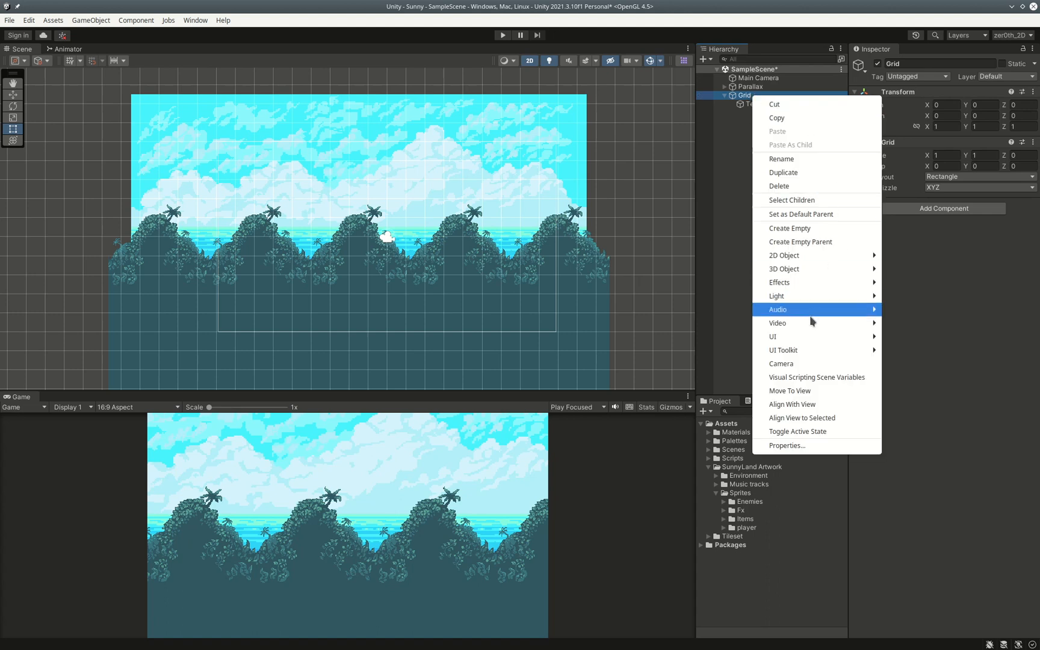
{"action": "mouse_move", "coordinate": [808, 338]}
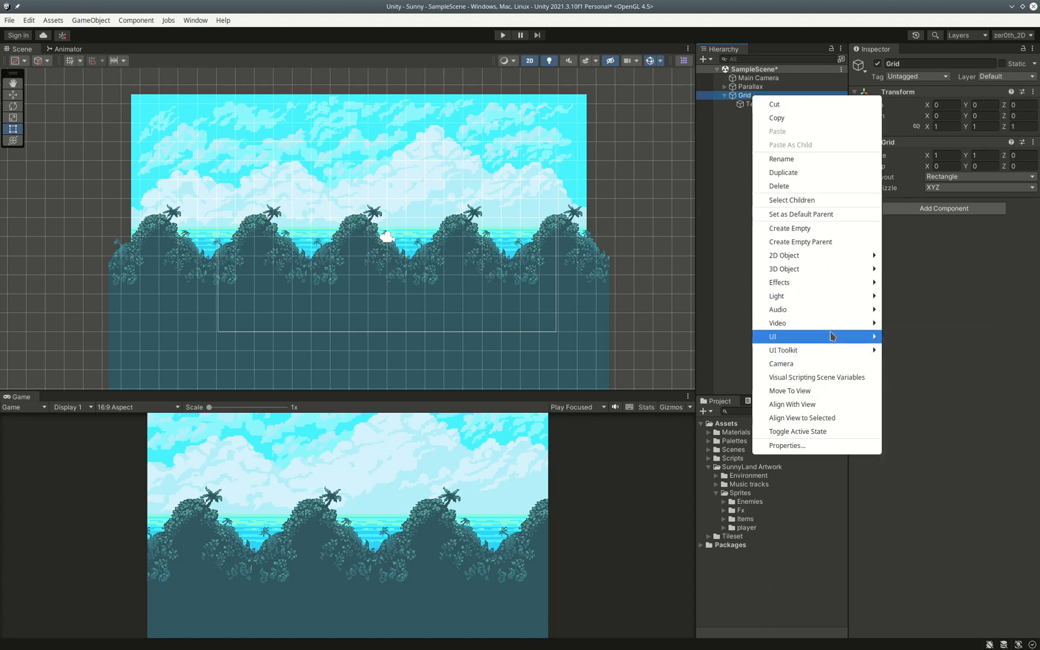
{"action": "mouse_move", "coordinate": [831, 260]}
{"action": "mouse_move", "coordinate": [935, 285]}
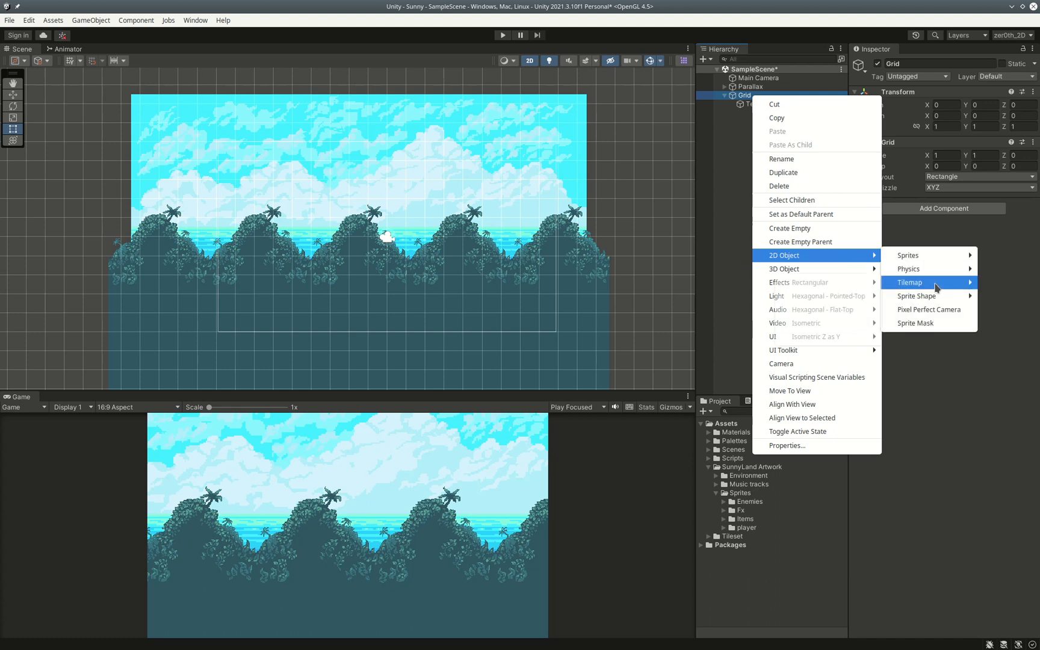
{"action": "left_click", "coordinate": [864, 285]}
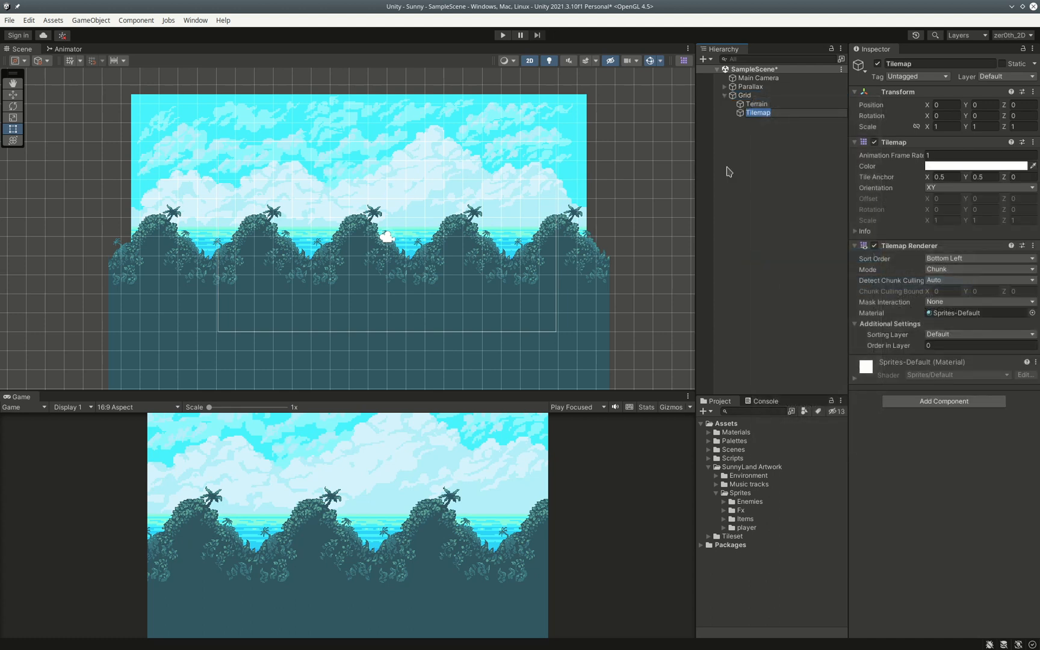
{"action": "type", "text": "Deco"}
{"action": "key", "text": "Return"}
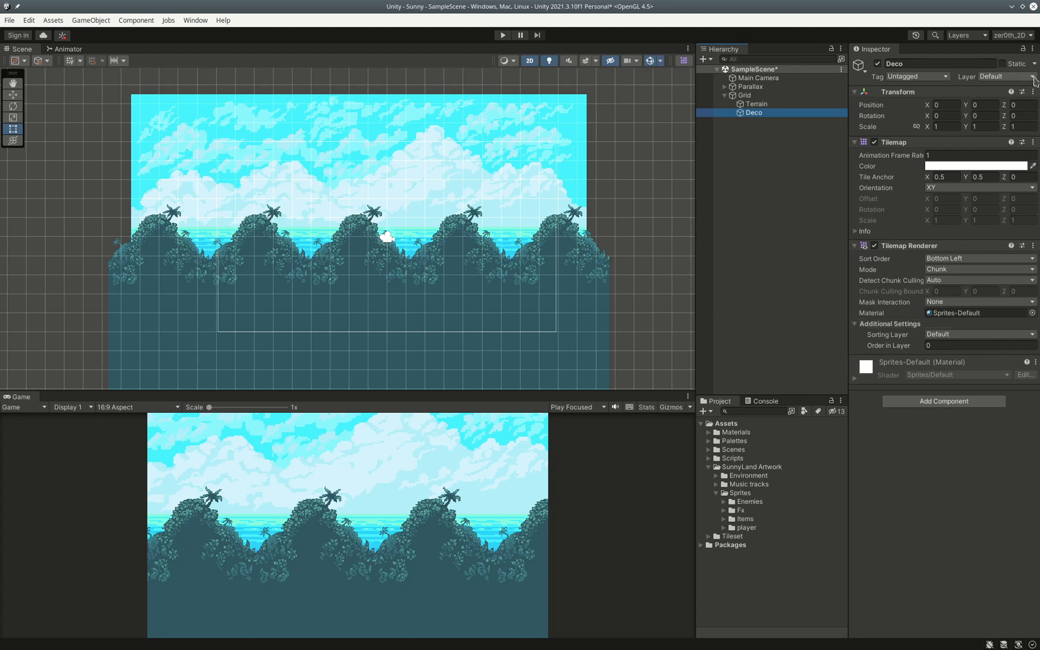
Name User Layer 7 Deco and add a new sorting layer called Deco.
{"action": "left_click", "coordinate": [1034, 80]}
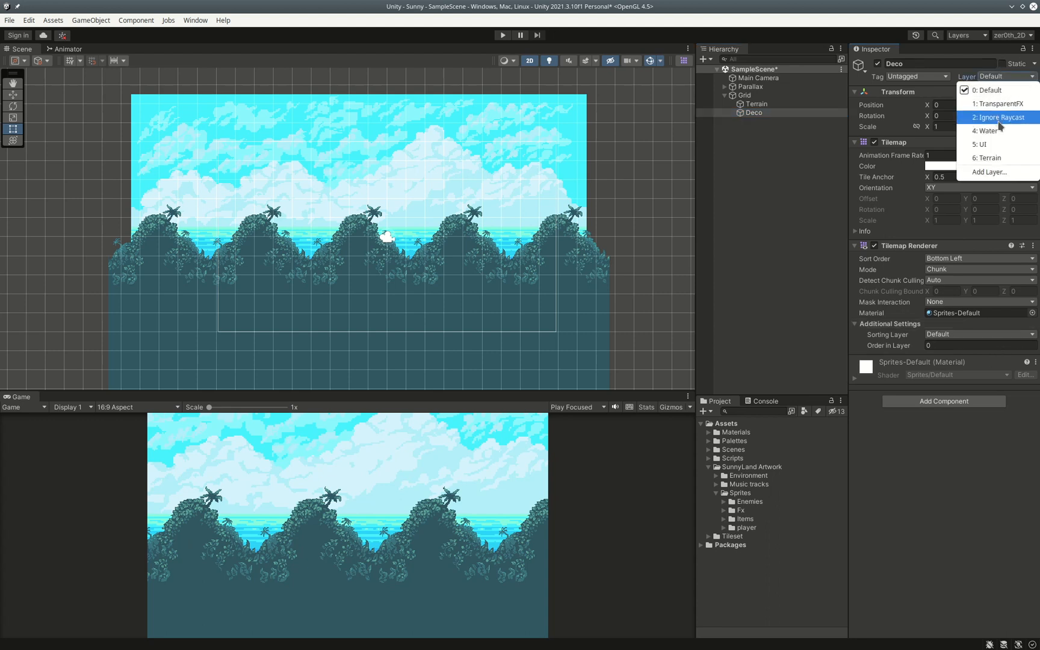
{"action": "left_click", "coordinate": [993, 170]}
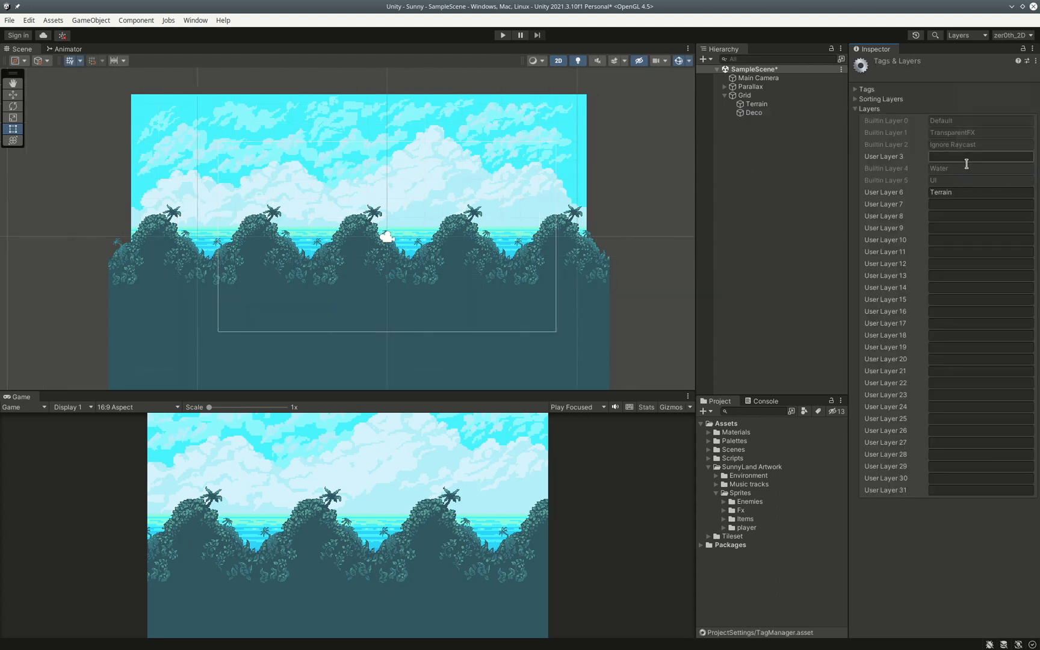
{"action": "left_click", "coordinate": [964, 203]}
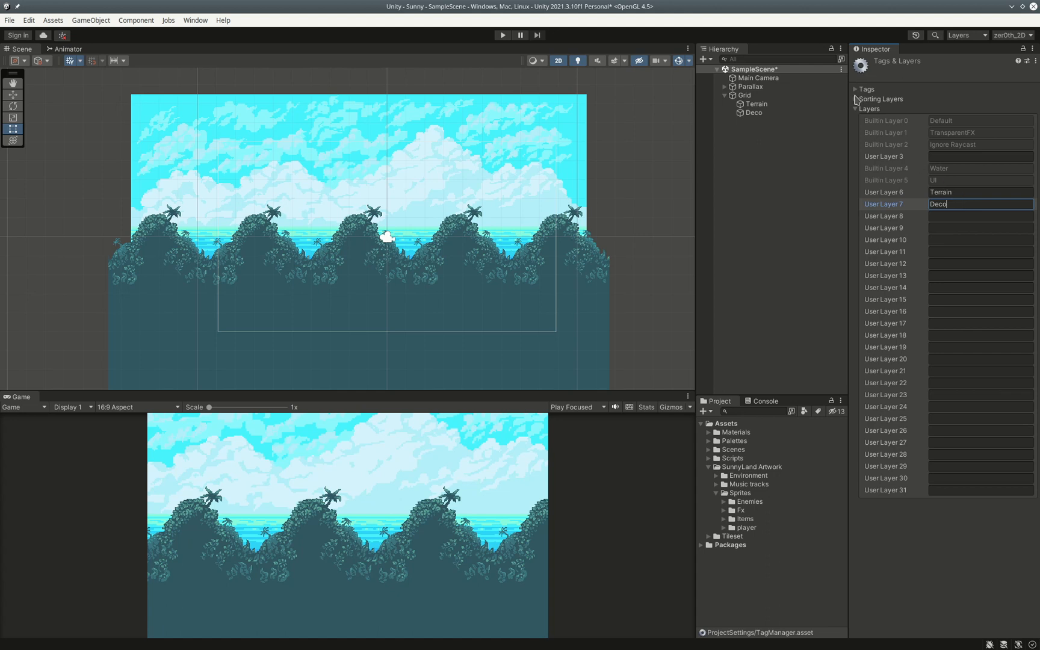
{"action": "left_click", "coordinate": [855, 99]}
{"action": "left_click", "coordinate": [1010, 147]}
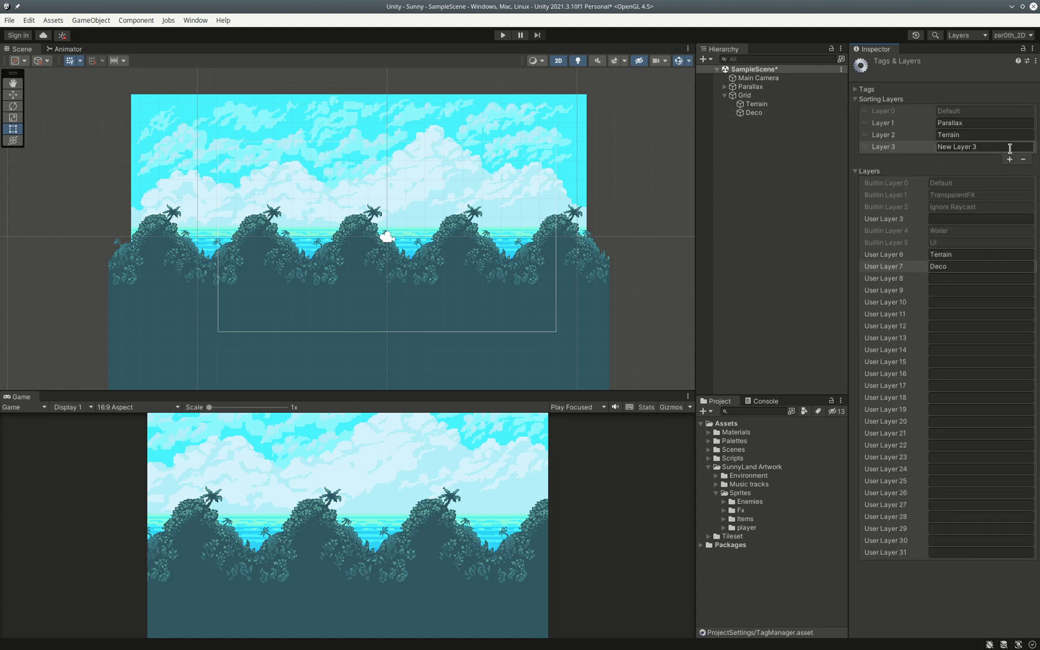
{"action": "type", "text": "Deco"}
Assign the Deco tilemap to the Deco layer and the Deco sorting layer.
{"action": "left_click", "coordinate": [753, 113]}
{"action": "left_click", "coordinate": [1033, 76]}
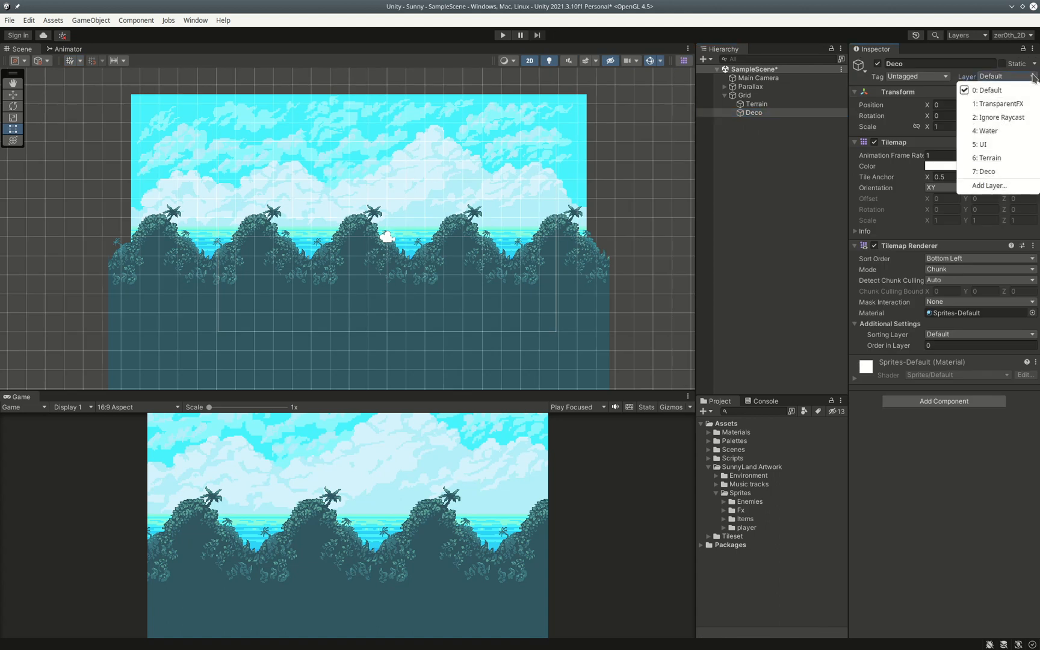
{"action": "left_click", "coordinate": [984, 172]}
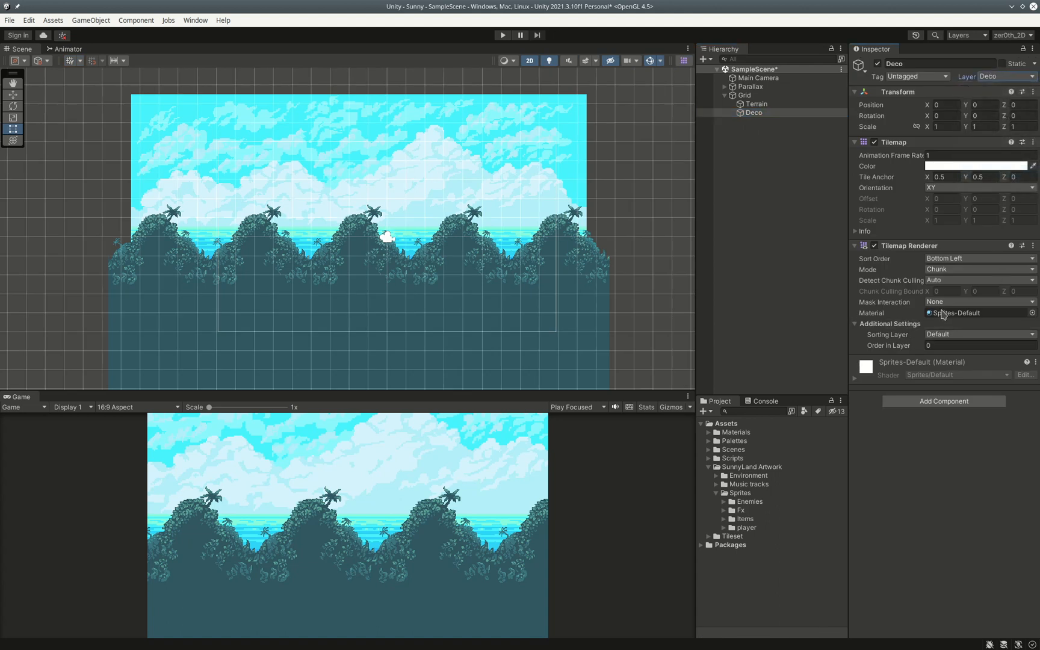
{"action": "left_click", "coordinate": [1032, 334]}
{"action": "left_click", "coordinate": [983, 392]}
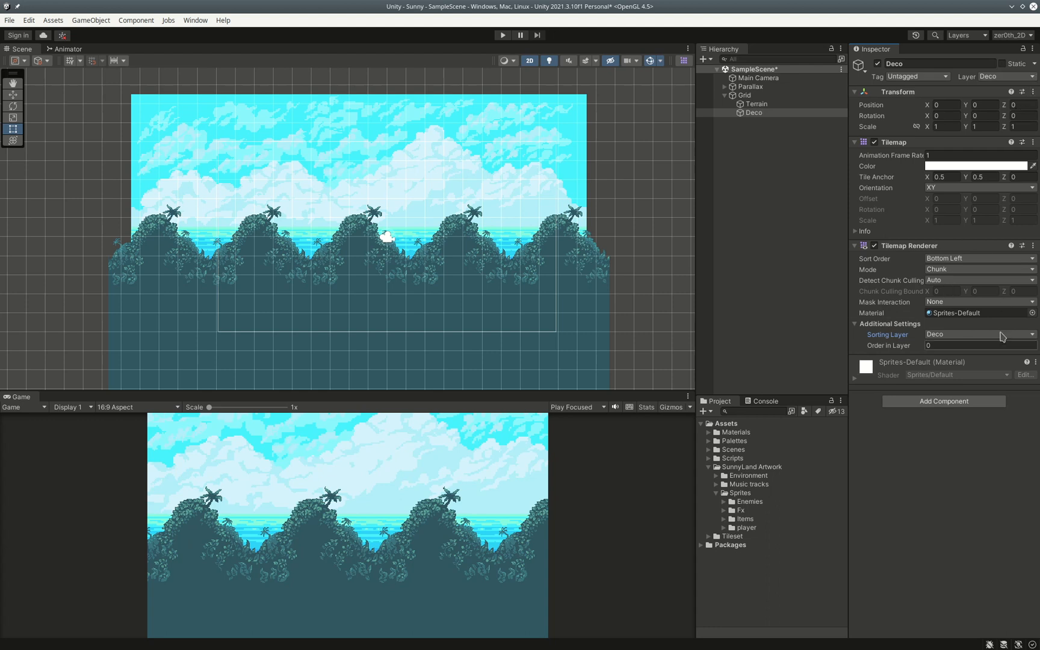
Reorder the sorting layers so that Deco sits between Parallax and Terrain.
{"action": "left_click", "coordinate": [1032, 77]}
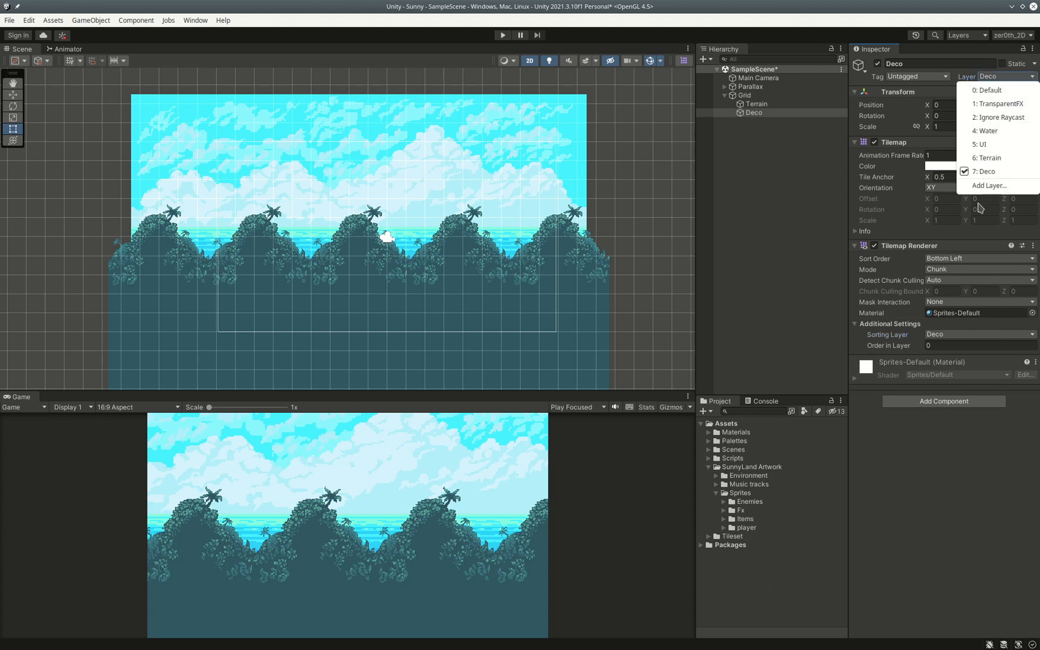
{"action": "left_click", "coordinate": [987, 192]}
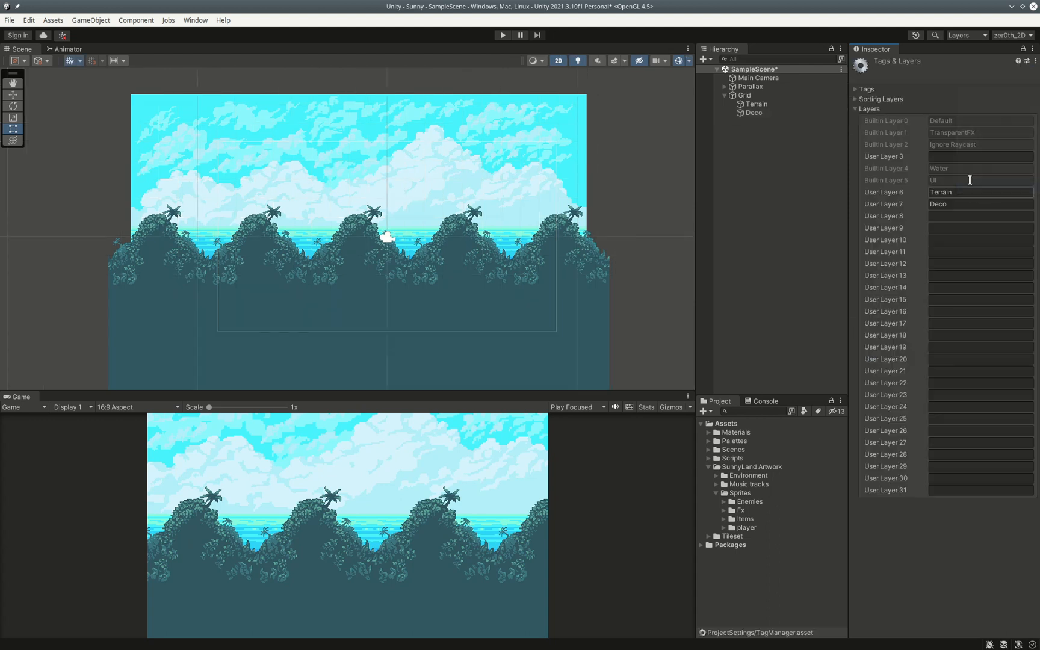
{"action": "left_click", "coordinate": [857, 100]}
{"action": "mouse_move", "coordinate": [865, 152]}
{"action": "left_mouse_down"}
{"action": "mouse_move", "coordinate": [866, 125]}
{"action": "mouse_move", "coordinate": [866, 134]}
{"action": "left_mouse_up"}
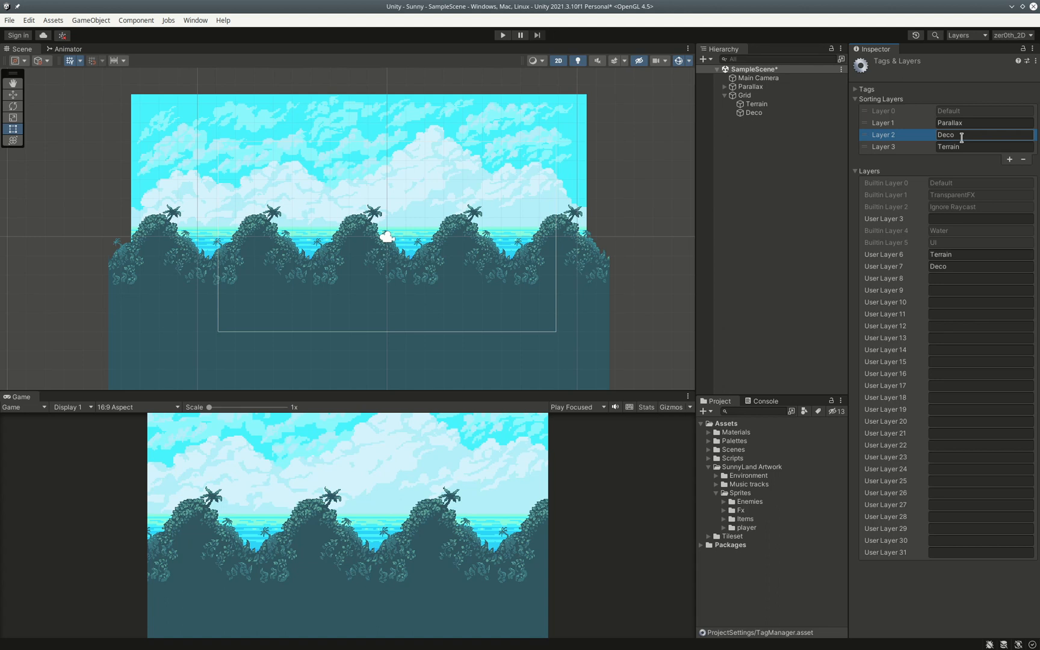
Create another rectangular tilemap under Grid and name it Platforms.
{"action": "left_click", "coordinate": [746, 96]}
{"action": "right_click", "coordinate": [749, 99]}
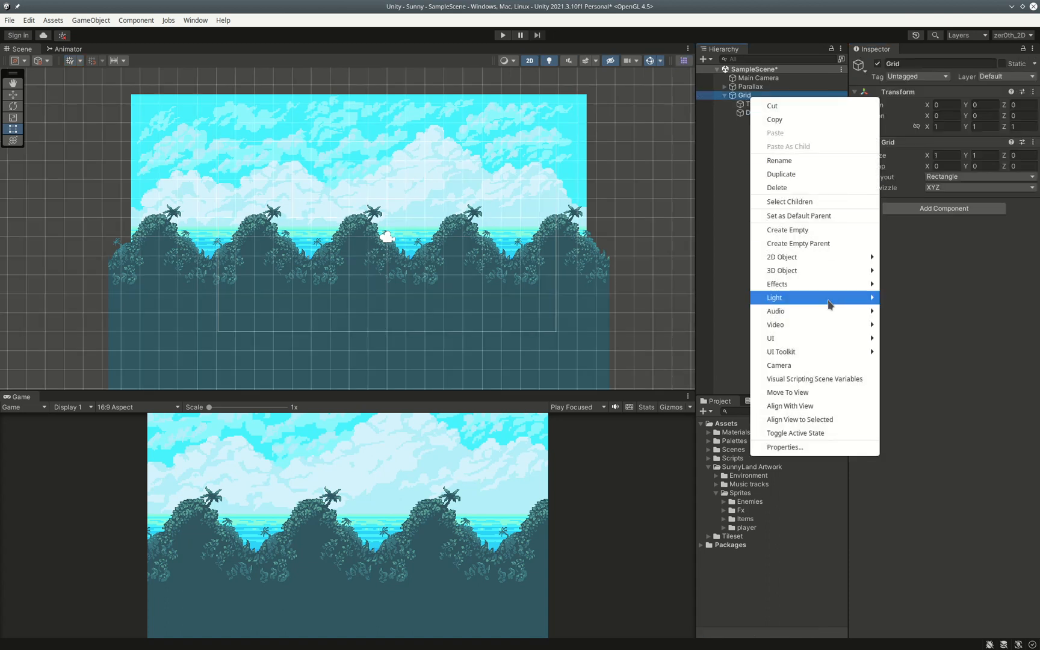
{"action": "mouse_move", "coordinate": [814, 259]}
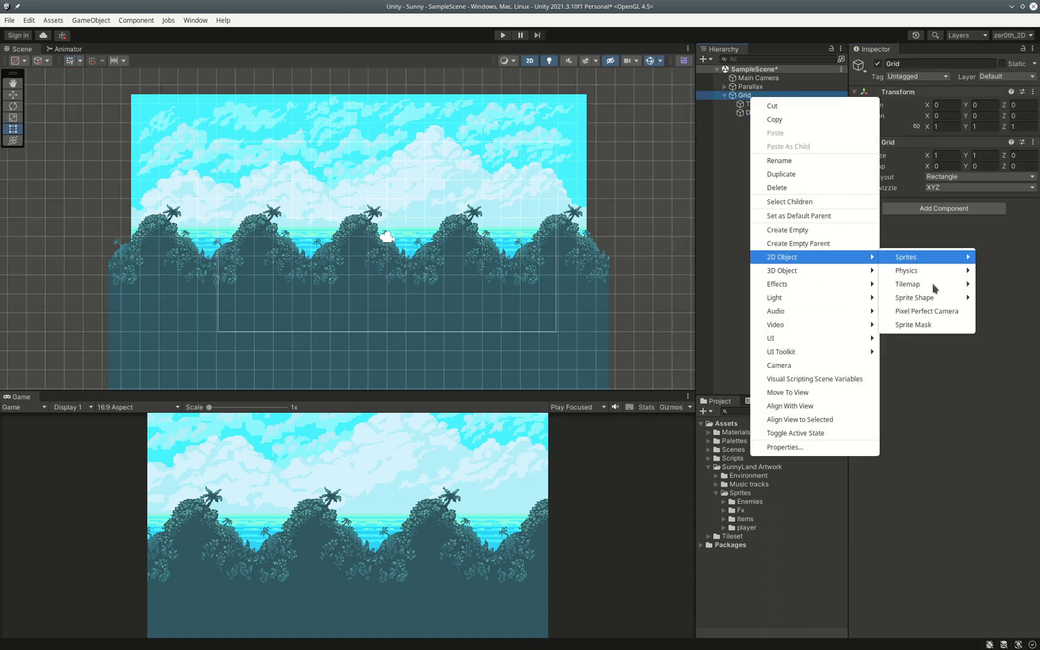
{"action": "mouse_move", "coordinate": [934, 291]}
{"action": "left_click", "coordinate": [812, 284]}
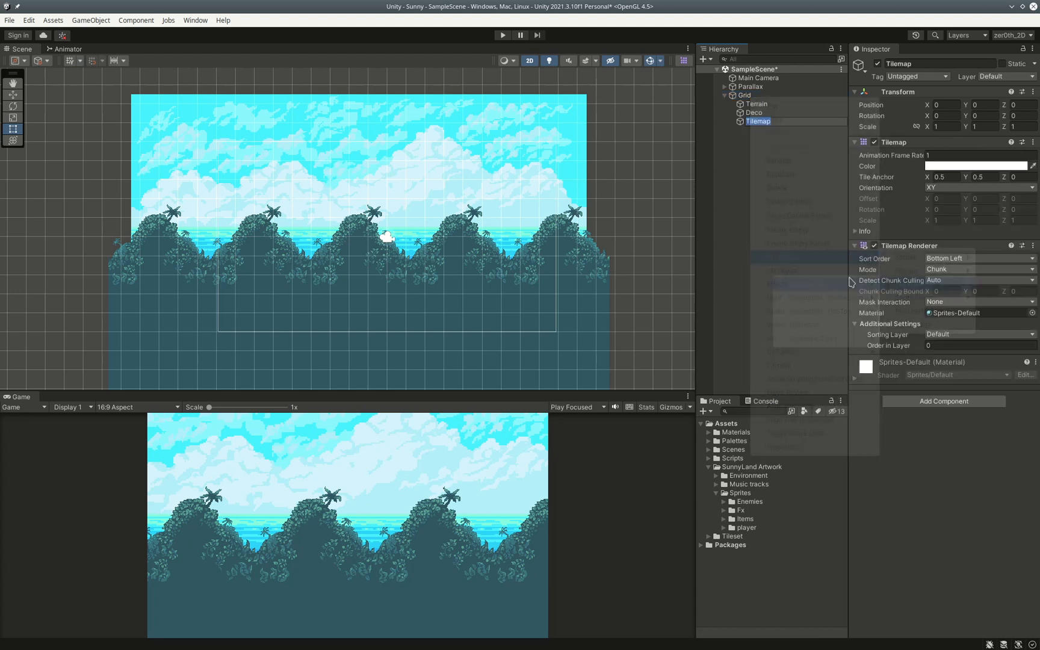
{"action": "type", "text": "Platforms"}
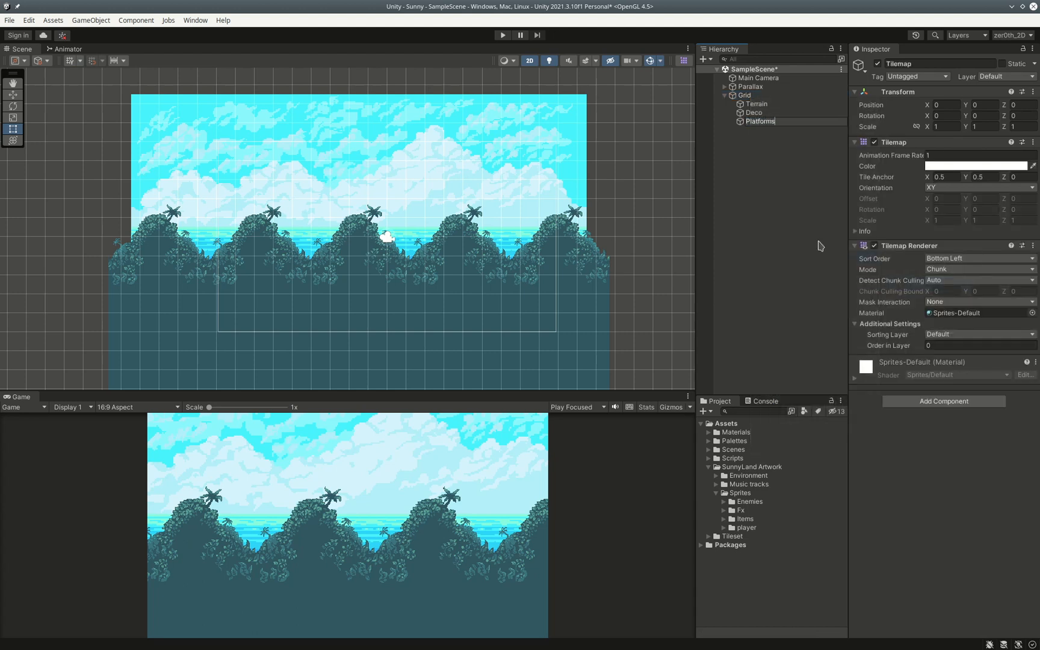
{"action": "key", "text": "Return"}
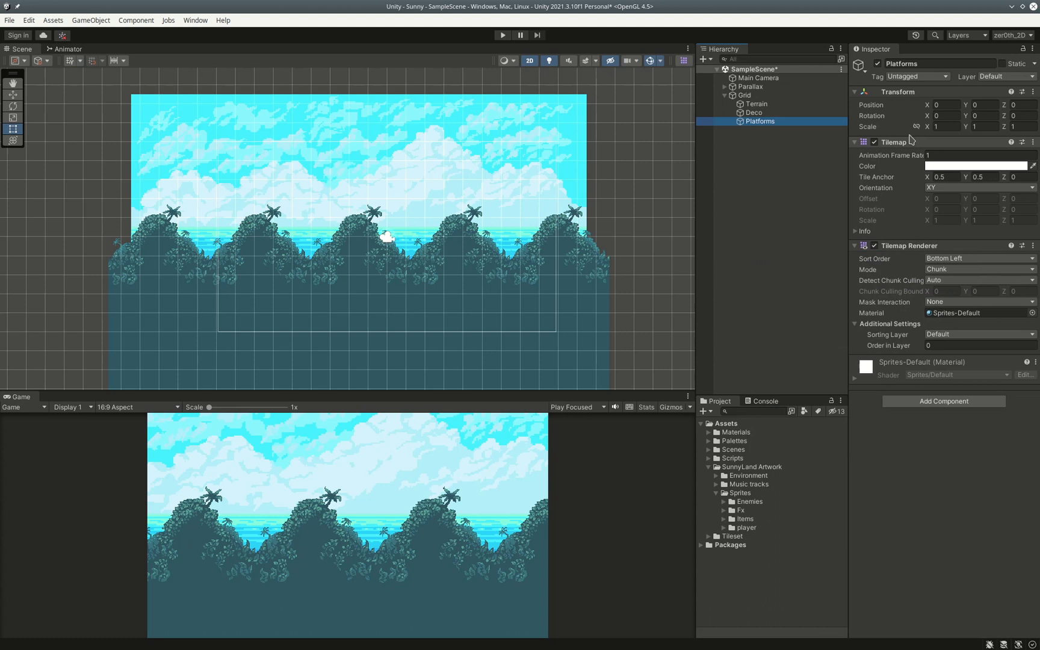
Name User Layer 8 Platforms and add a new sorting layer called Platforms.
{"action": "left_click", "coordinate": [1031, 77]}
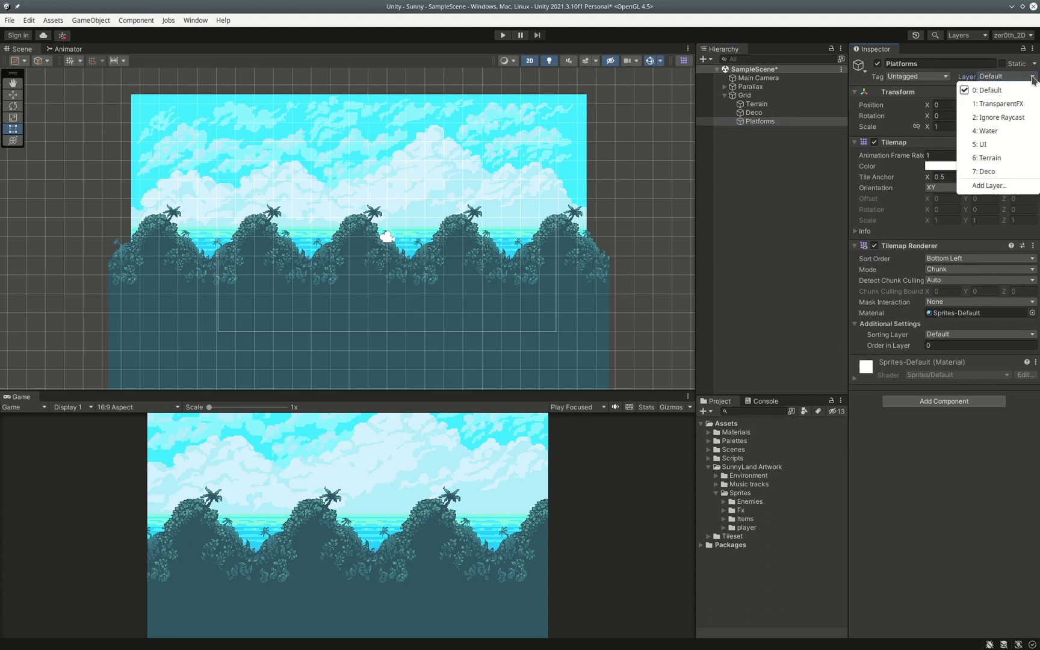
{"action": "left_click", "coordinate": [1017, 184]}
{"action": "left_click", "coordinate": [951, 216]}
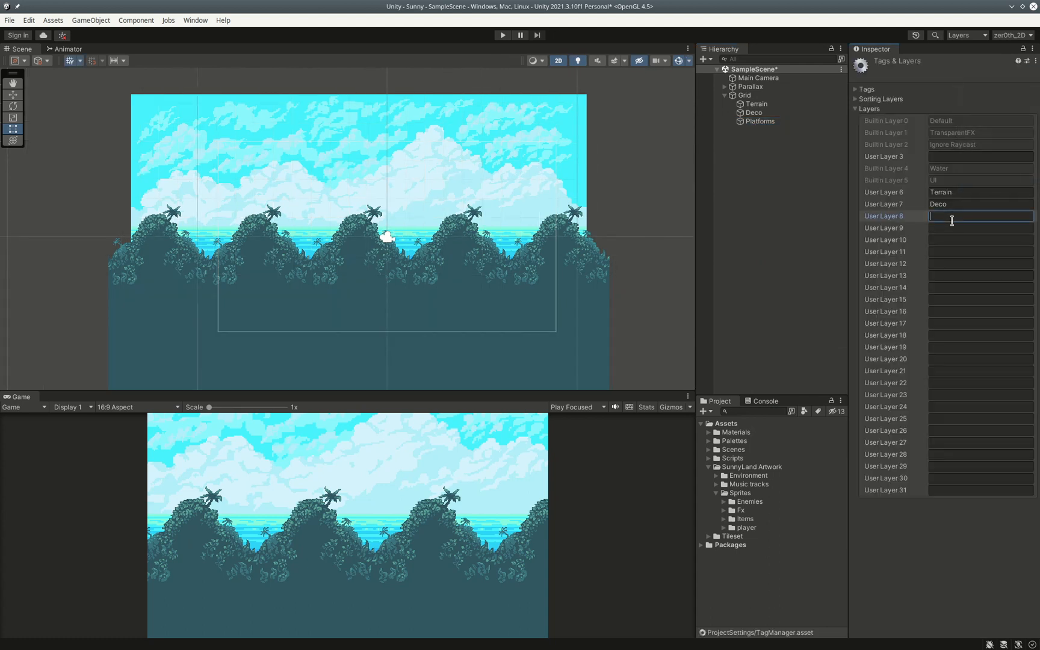
{"action": "type", "text": "Platforms"}
{"action": "left_click", "coordinate": [857, 99]}
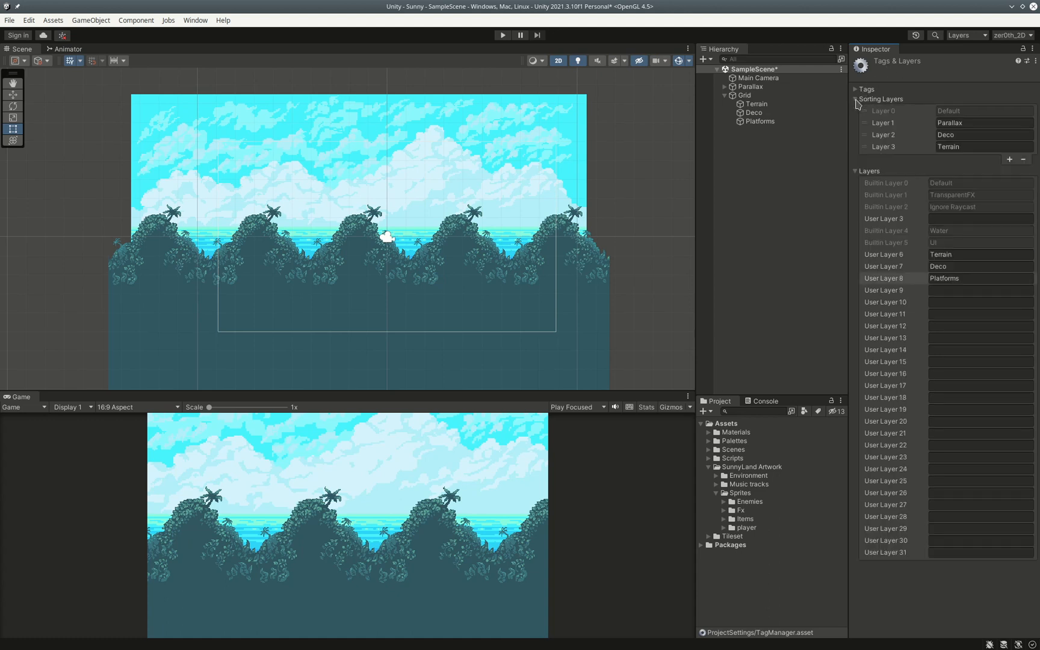
{"action": "left_click", "coordinate": [1009, 159]}
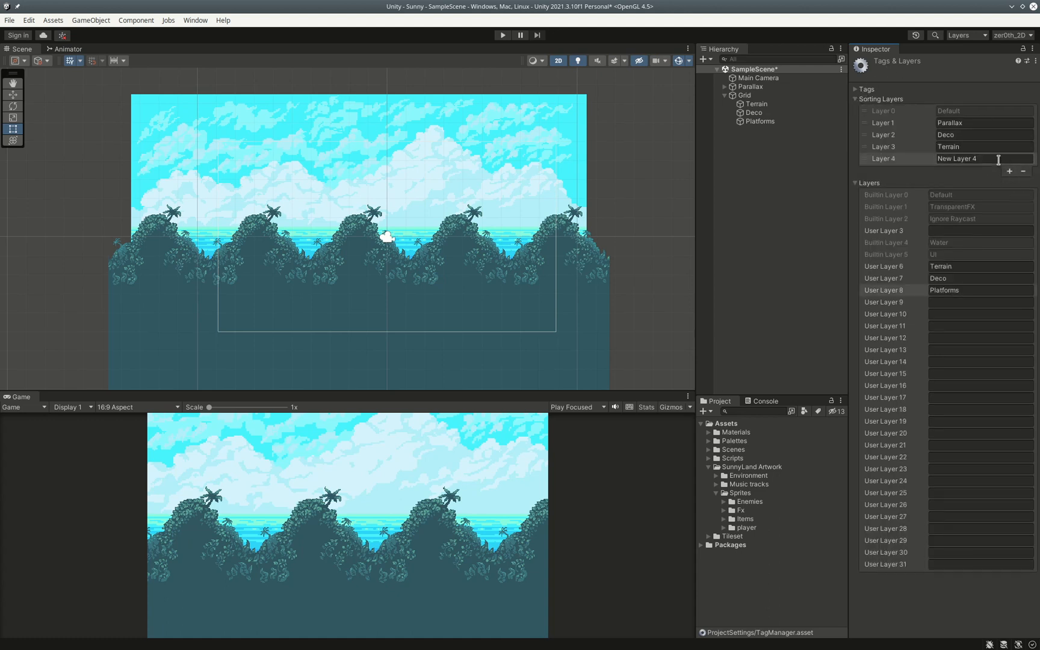
{"action": "type", "text": "Platforms"}
Assign the Platforms tilemap to the Platforms layer and the Platforms sorting layer.
{"action": "left_click", "coordinate": [763, 122]}
{"action": "left_click", "coordinate": [1010, 77]}
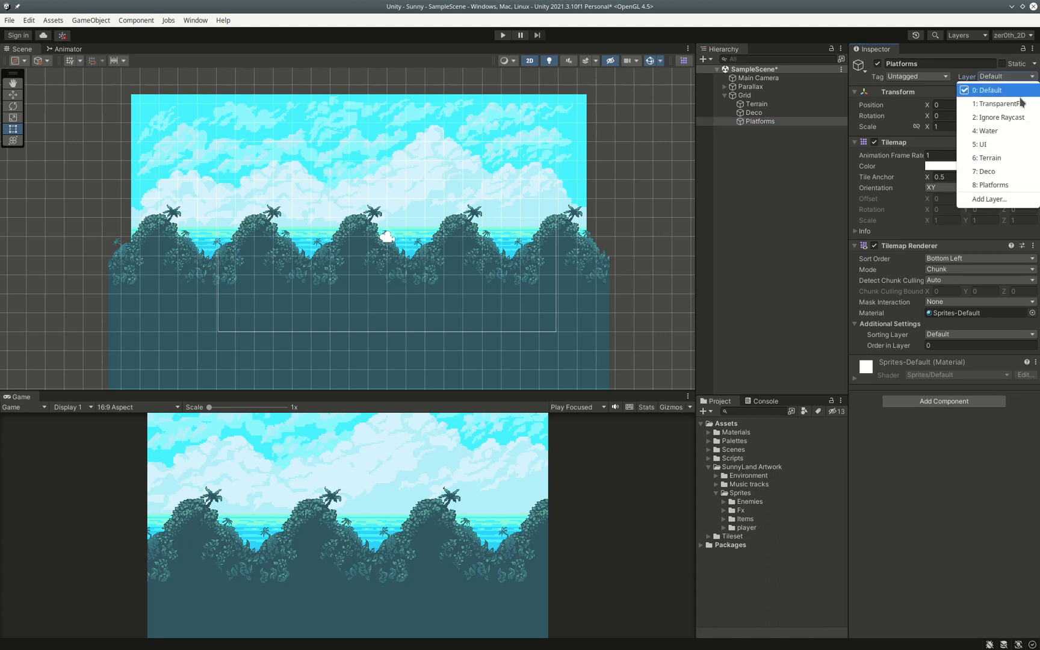
{"action": "left_click", "coordinate": [990, 187]}
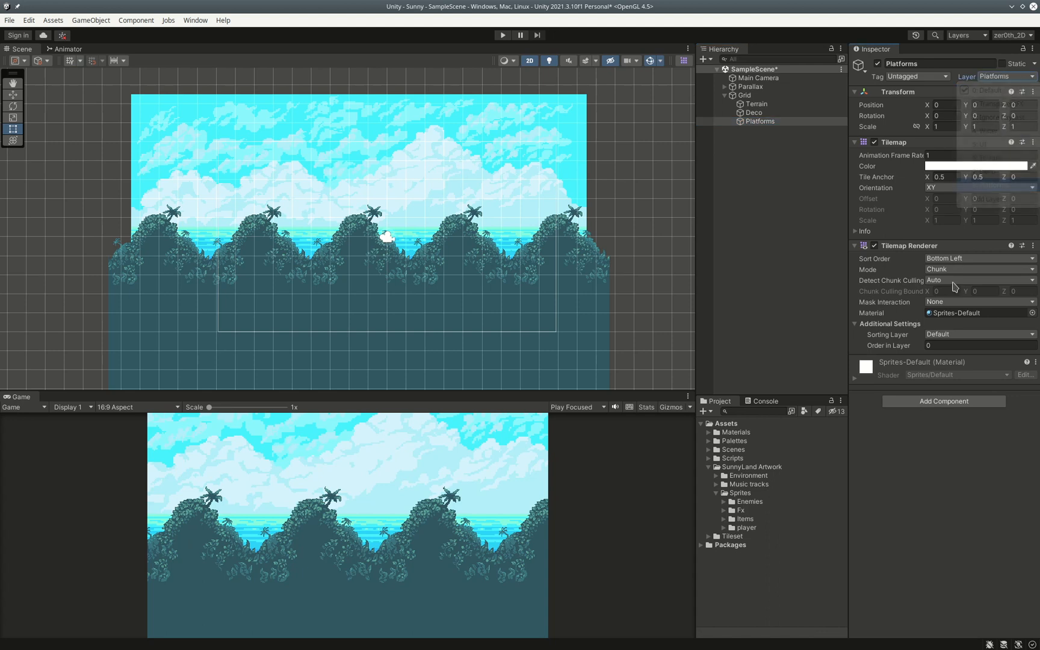
{"action": "left_click", "coordinate": [996, 334]}
{"action": "left_click", "coordinate": [980, 405]}
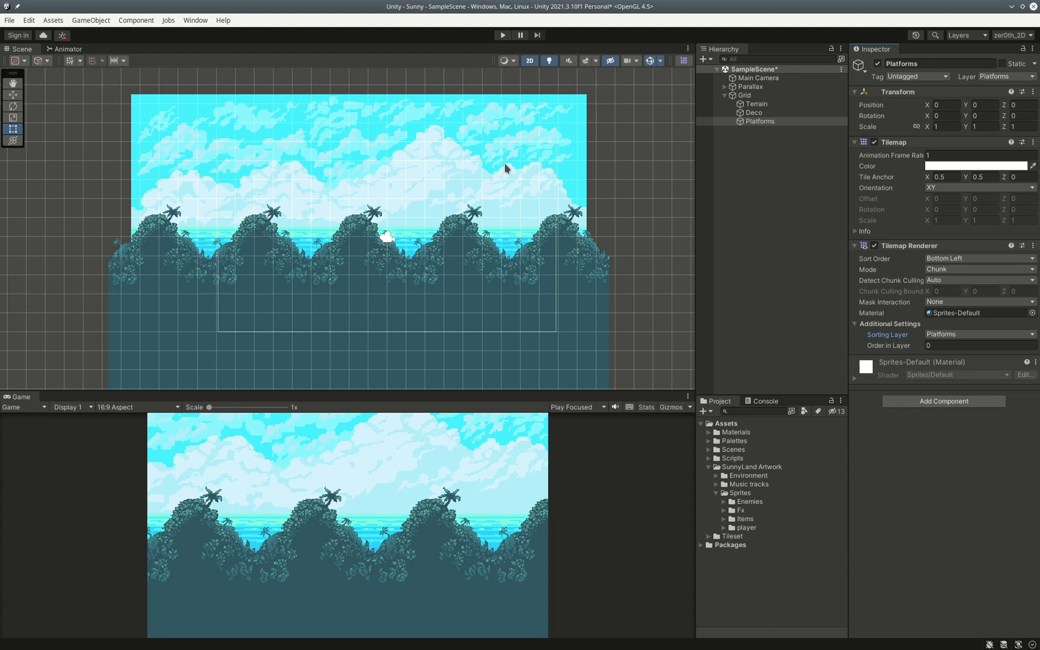
Open the Tile Palette window and place it over the Scene view, clear of the Hierarchy, Project and Inspector.
{"action": "left_click", "coordinate": [200, 22]}
{"action": "mouse_move", "coordinate": [274, 255]}
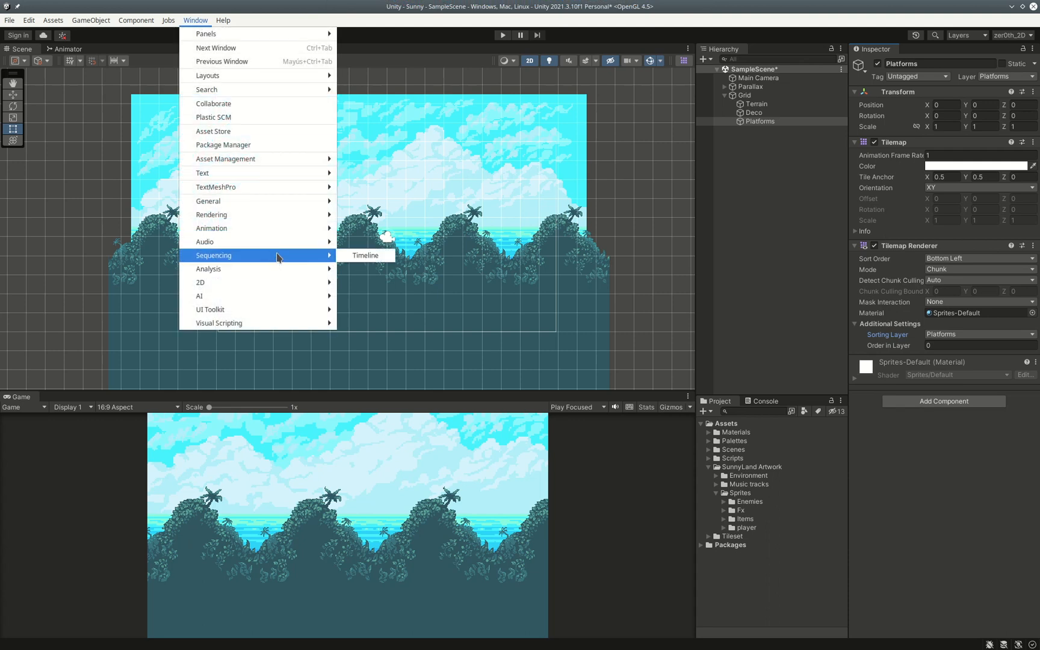
{"action": "mouse_move", "coordinate": [287, 283]}
{"action": "left_click", "coordinate": [395, 297]}
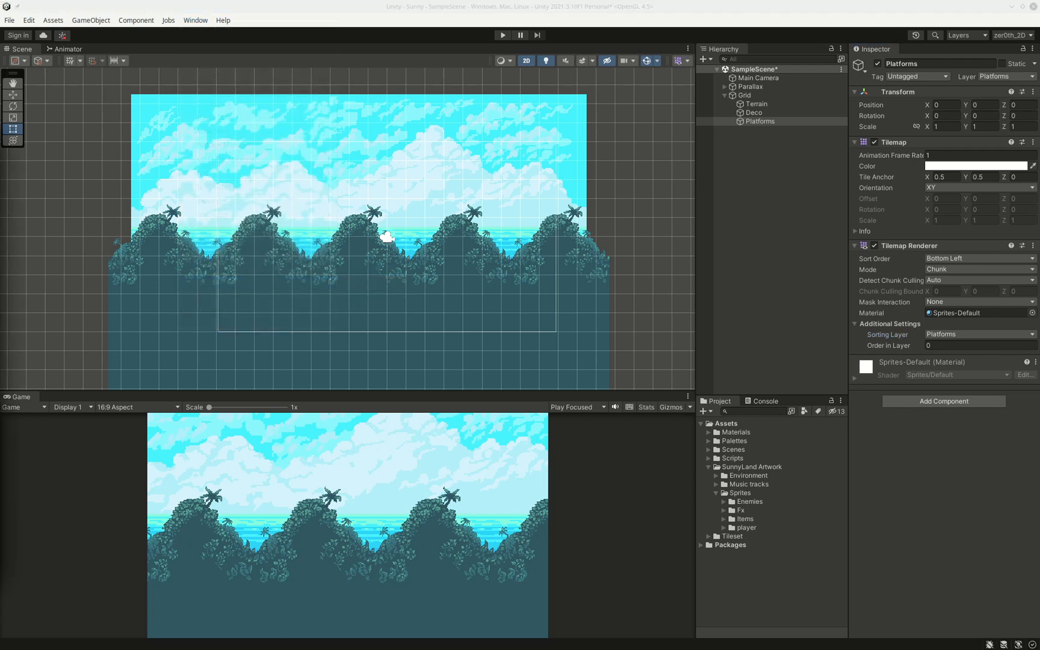
{"action": "left_click_drag", "start_coordinate": [0, 175], "coordinate": [841, 98]}
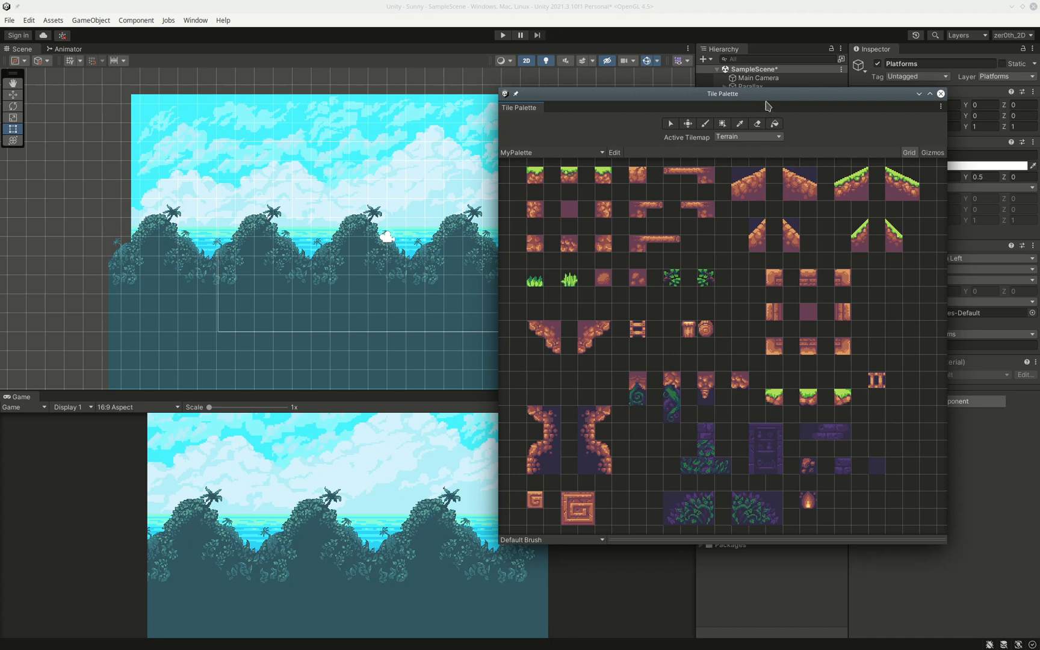
{"action": "left_click_drag", "start_coordinate": [768, 100], "coordinate": [753, 106]}
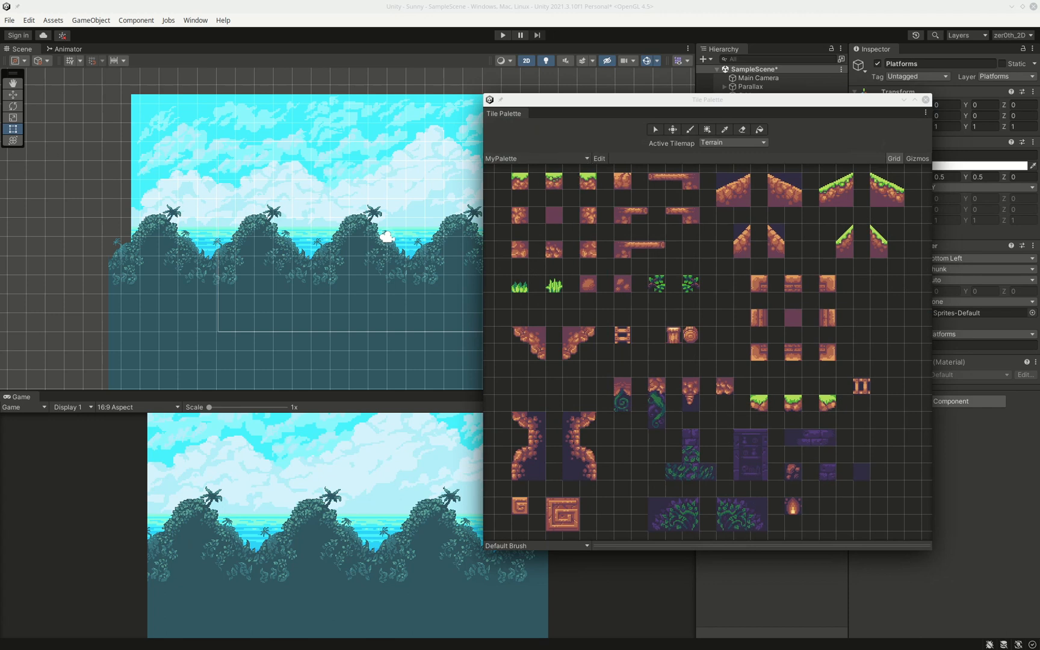
{"action": "left_click", "coordinate": [738, 103]}
{"action": "left_click_drag", "start_coordinate": [751, 107], "coordinate": [493, 78]}
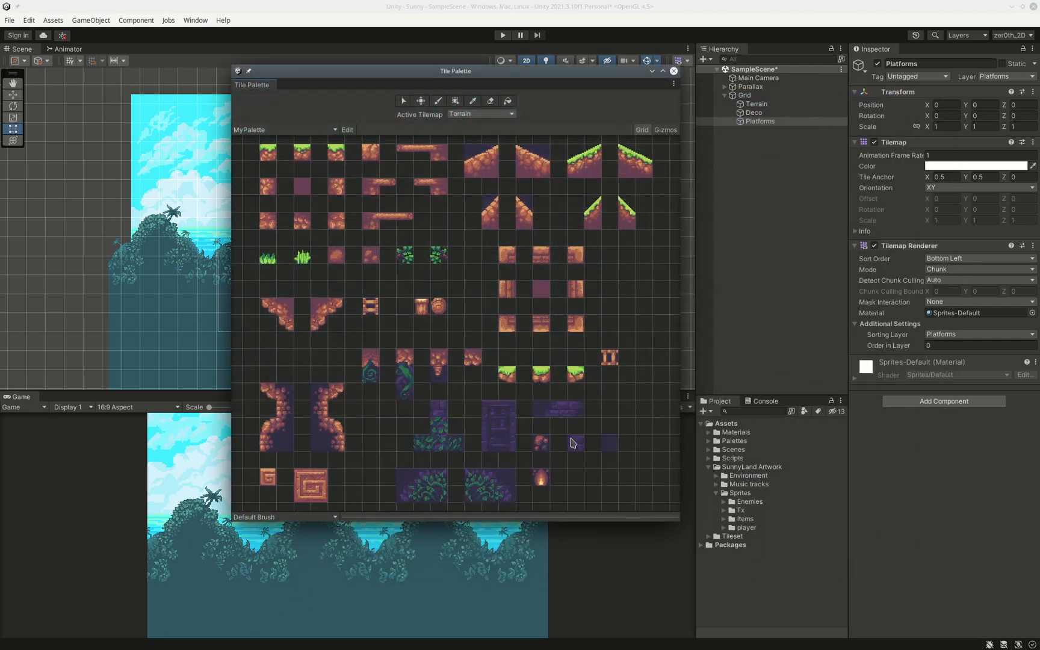
{"action": "left_click_drag", "start_coordinate": [579, 79], "coordinate": [558, 66]}
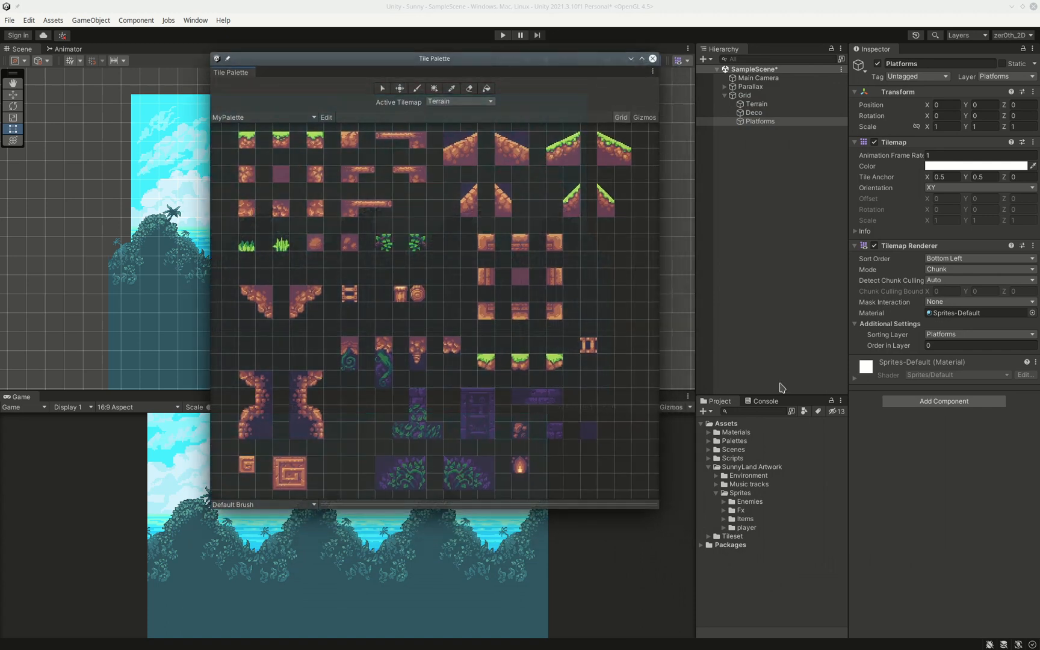
Add the skulls sprite from Environment/props to MyPalette in the empty cells beside the flame tile, saving it as skulls in Palettes.
{"action": "left_click", "coordinate": [716, 475]}
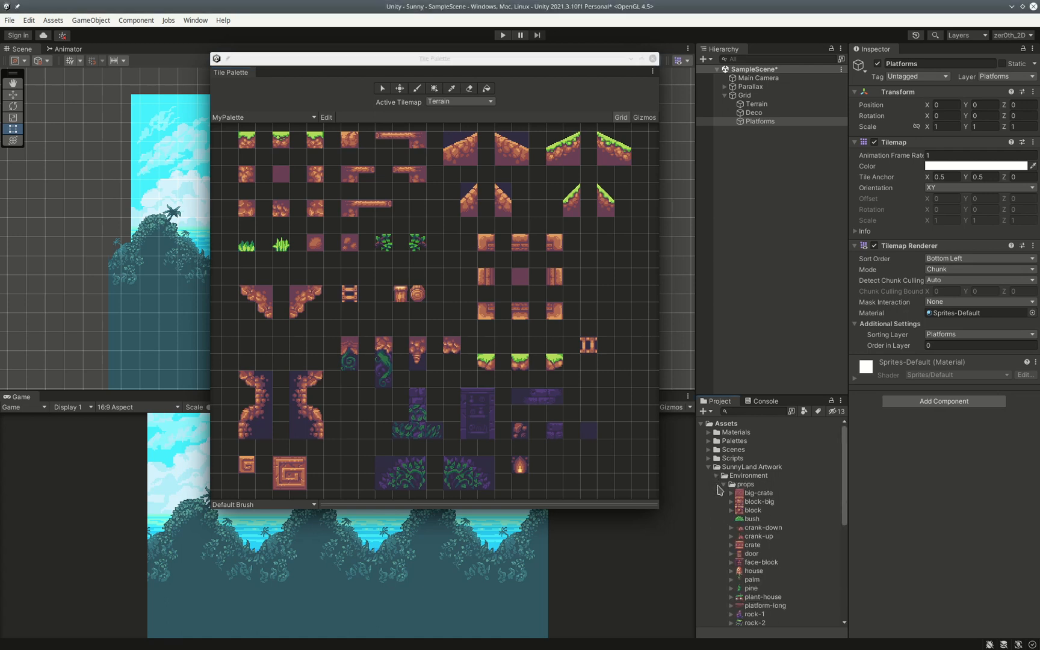
{"action": "scroll", "coordinate": [812, 494], "scroll_direction": "down", "scroll_amount": 2}
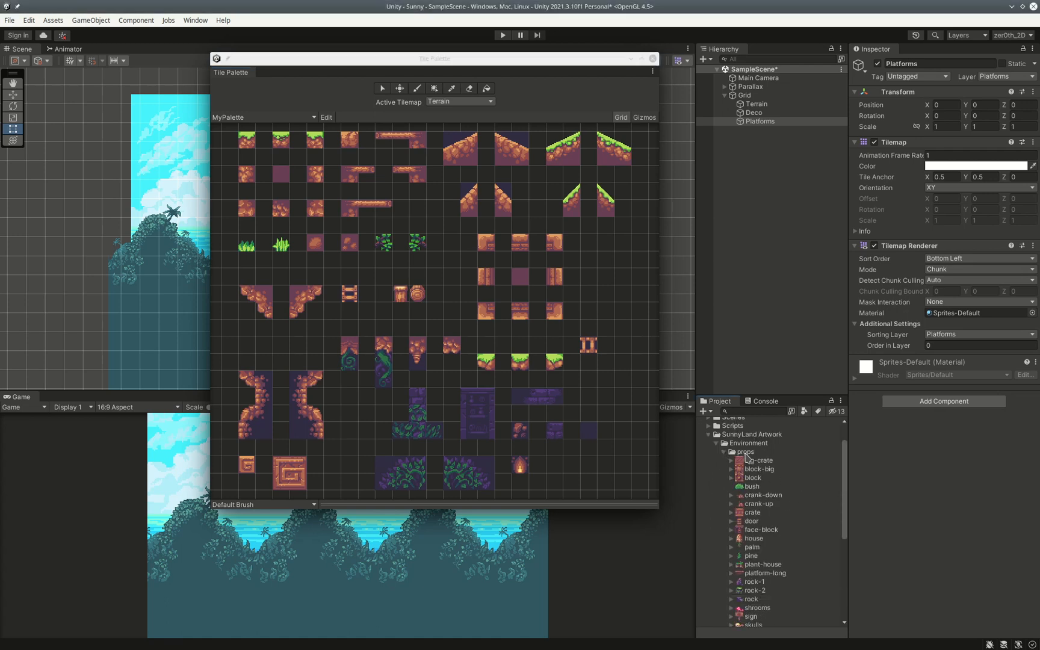
{"action": "left_click_drag", "start_coordinate": [845, 532], "coordinate": [842, 576]}
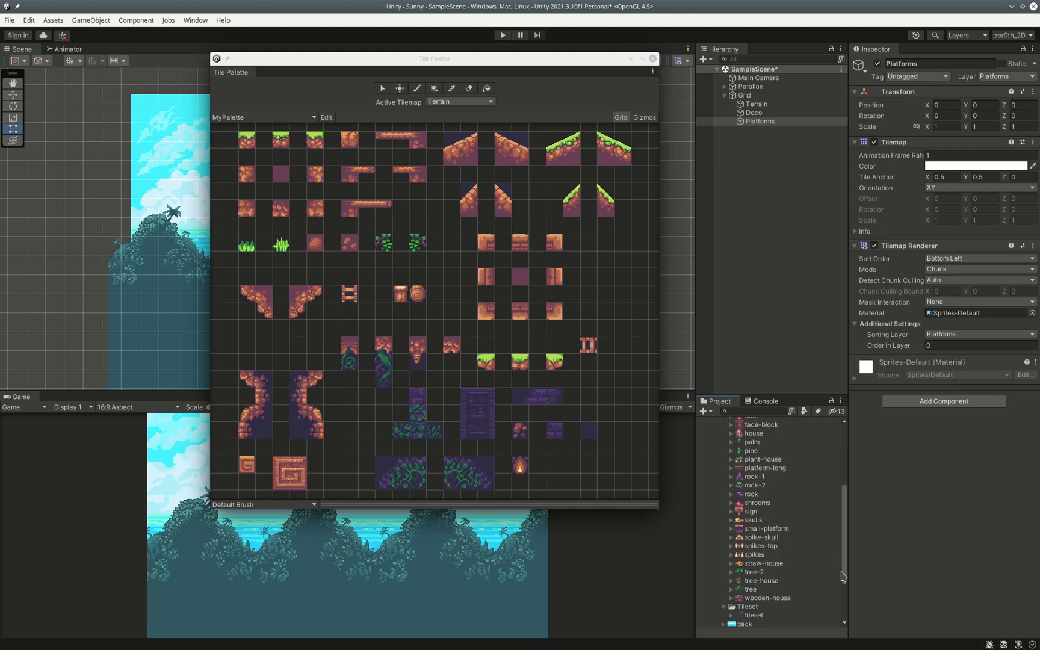
{"action": "left_click", "coordinate": [753, 523]}
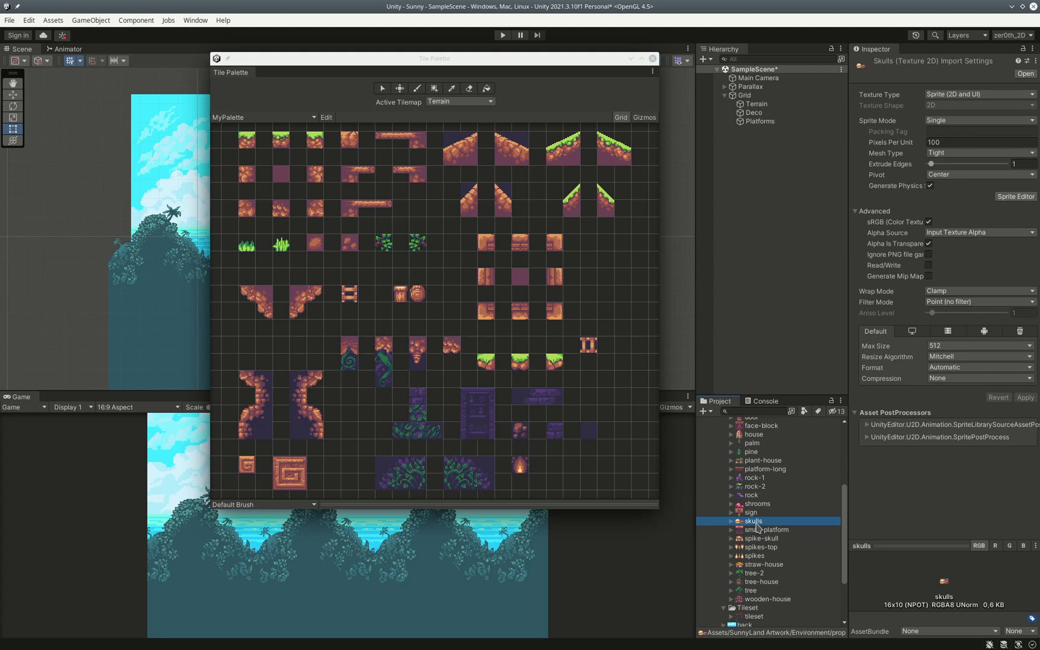
{"action": "left_click_drag", "start_coordinate": [753, 522], "coordinate": [582, 464]}
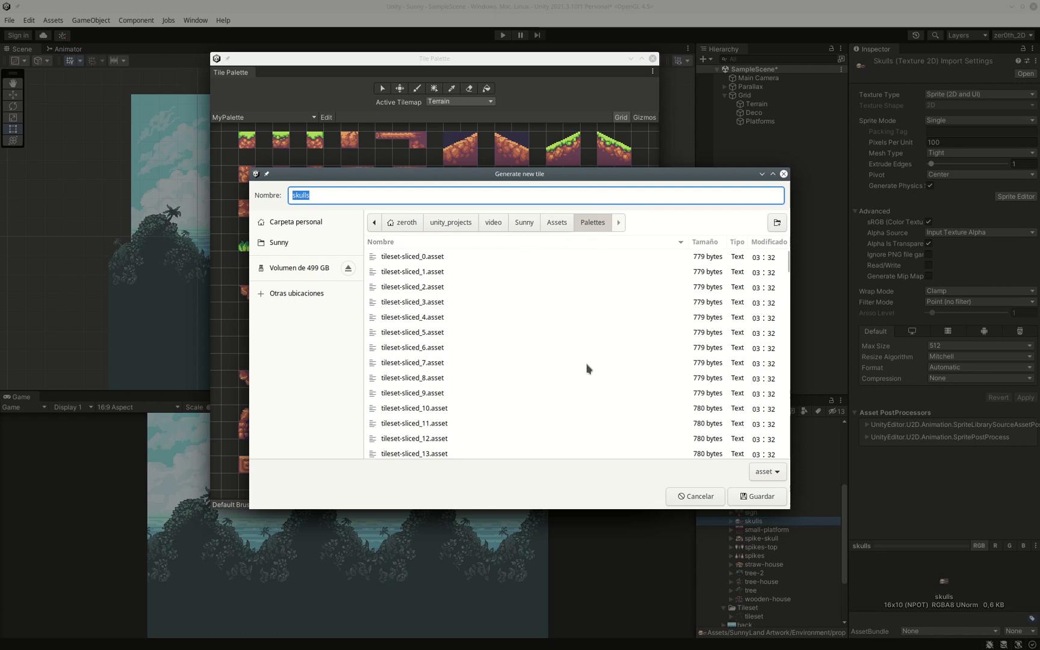
{"action": "left_click", "coordinate": [760, 496]}
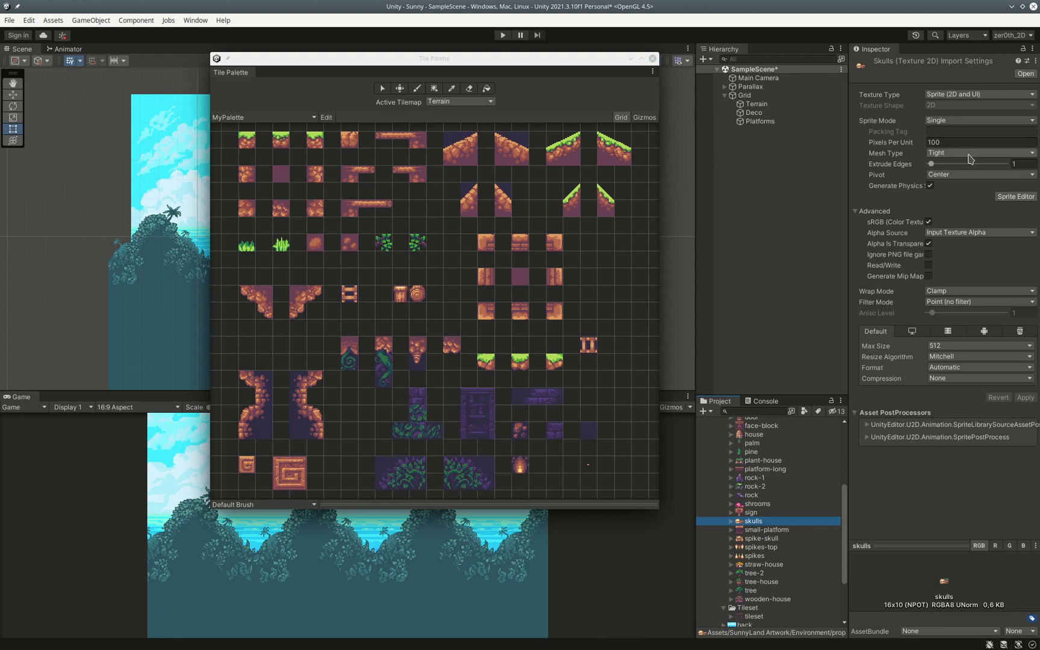
Inspect the skulls sprite in the Sprite Editor, then set its Pixels Per Unit to 16 and apply.
{"action": "left_click", "coordinate": [1015, 197]}
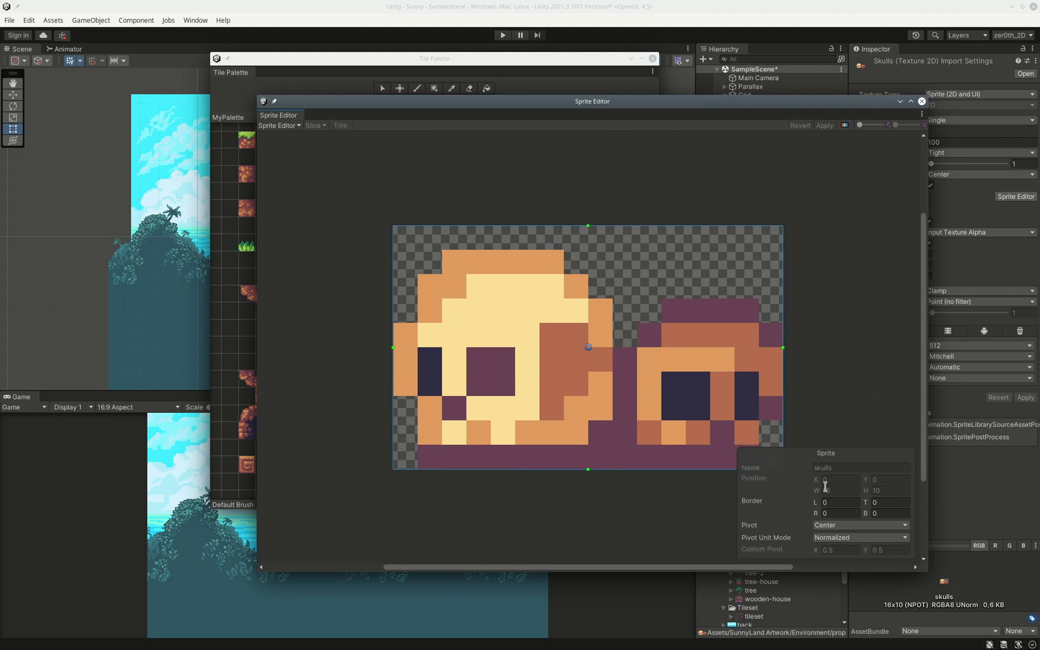
{"action": "left_click", "coordinate": [921, 101]}
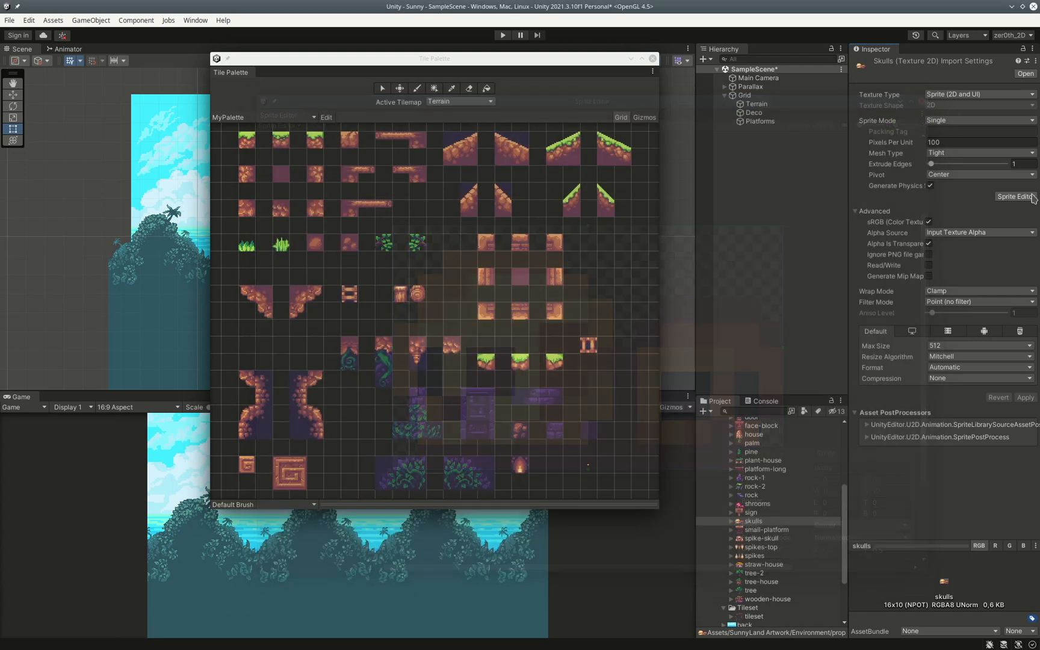
{"action": "left_click", "coordinate": [957, 143]}
{"action": "type", "text": "16"}
{"action": "left_click", "coordinate": [1025, 398]}
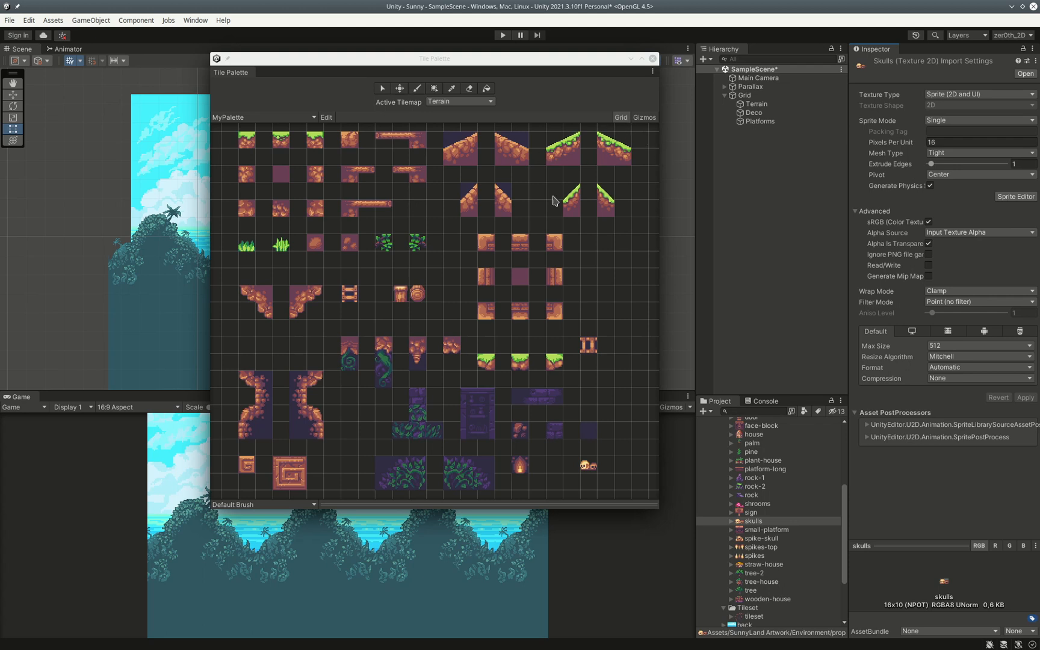
Add the spikes sprite to MyPalette between the flame and skulls tiles, saving it as spikes in Assets/Palettes.
{"action": "left_click_drag", "start_coordinate": [474, 59], "coordinate": [500, 77]}
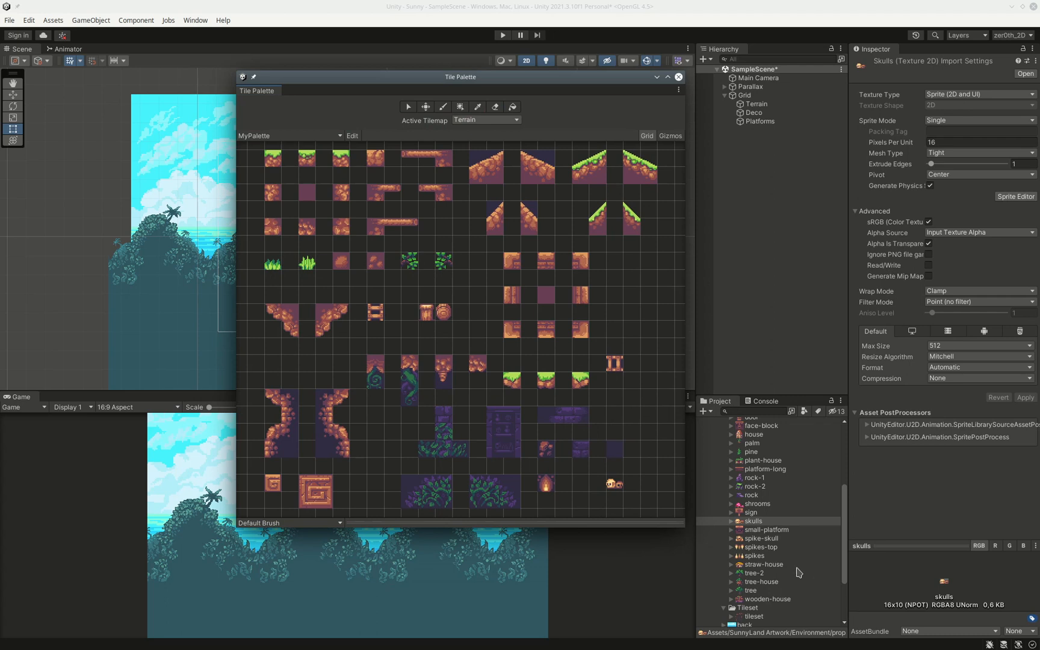
{"action": "left_click_drag", "start_coordinate": [761, 558], "coordinate": [583, 502]}
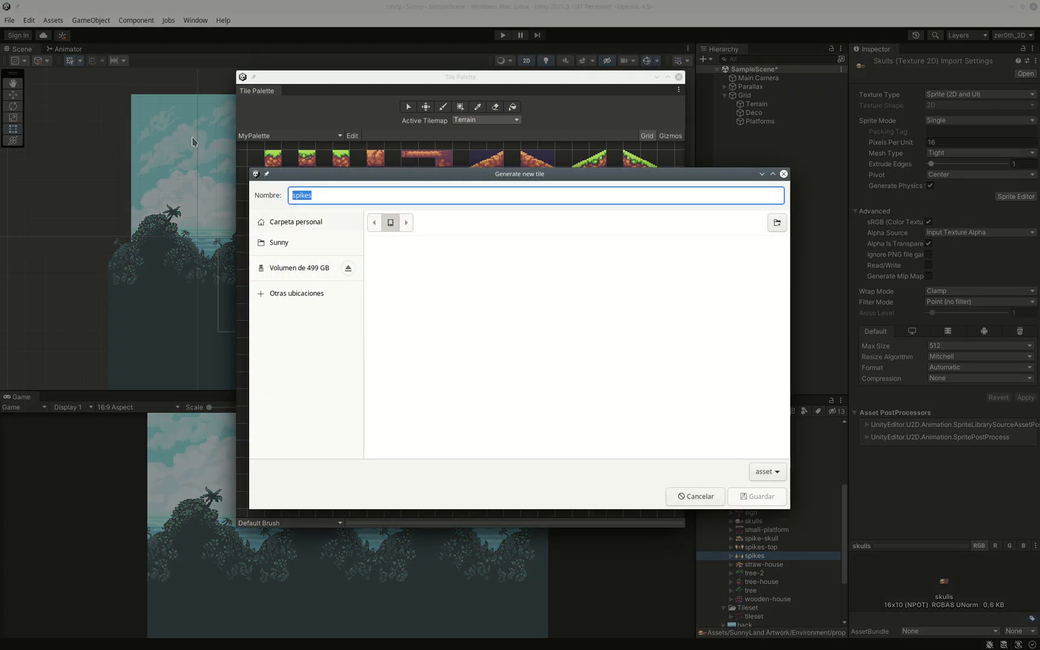
{"action": "left_click", "coordinate": [279, 242]}
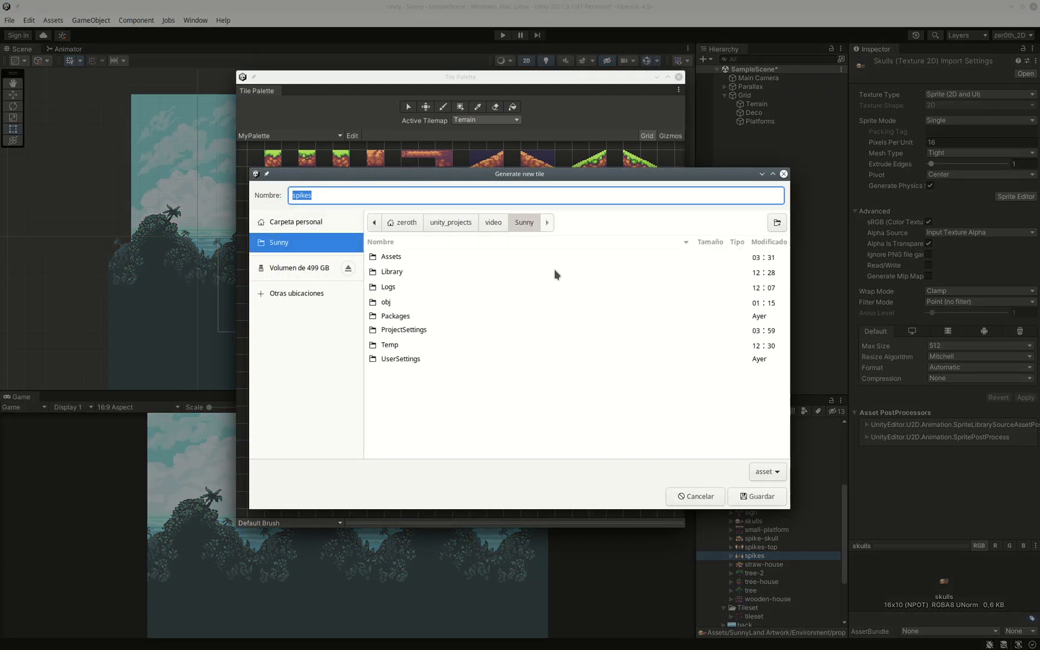
{"action": "double_click", "coordinate": [396, 258]}
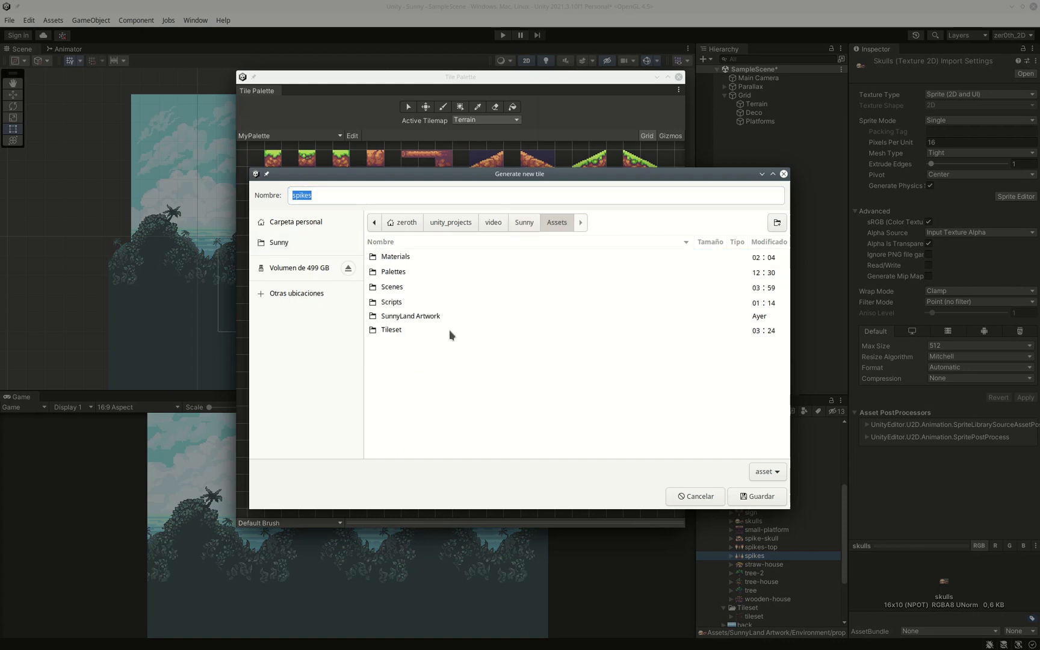
{"action": "double_click", "coordinate": [395, 273]}
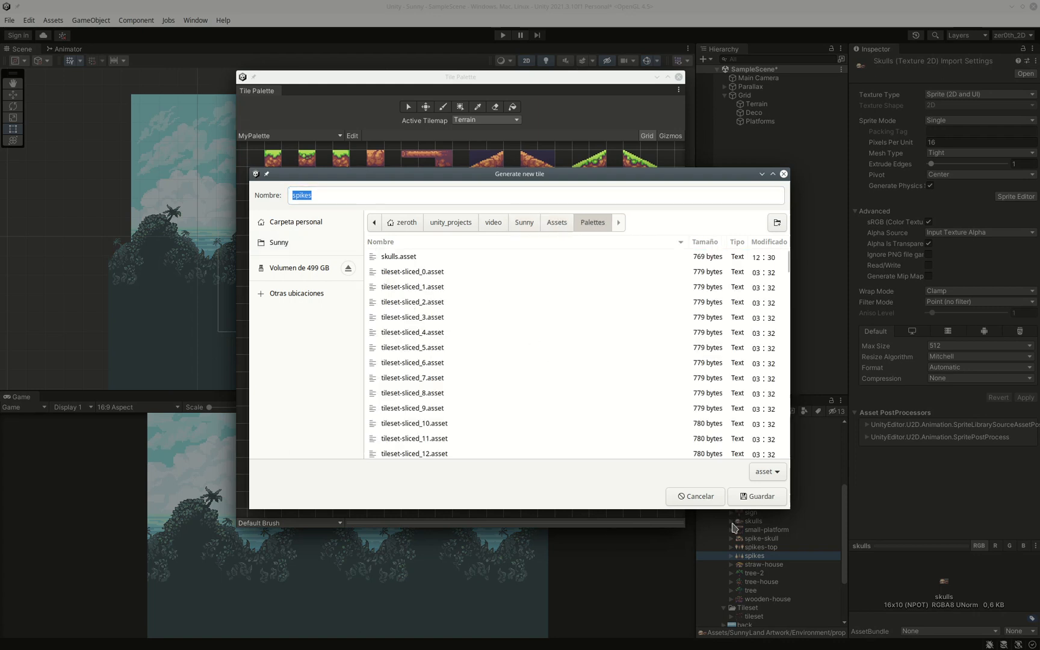
{"action": "left_click", "coordinate": [759, 496]}
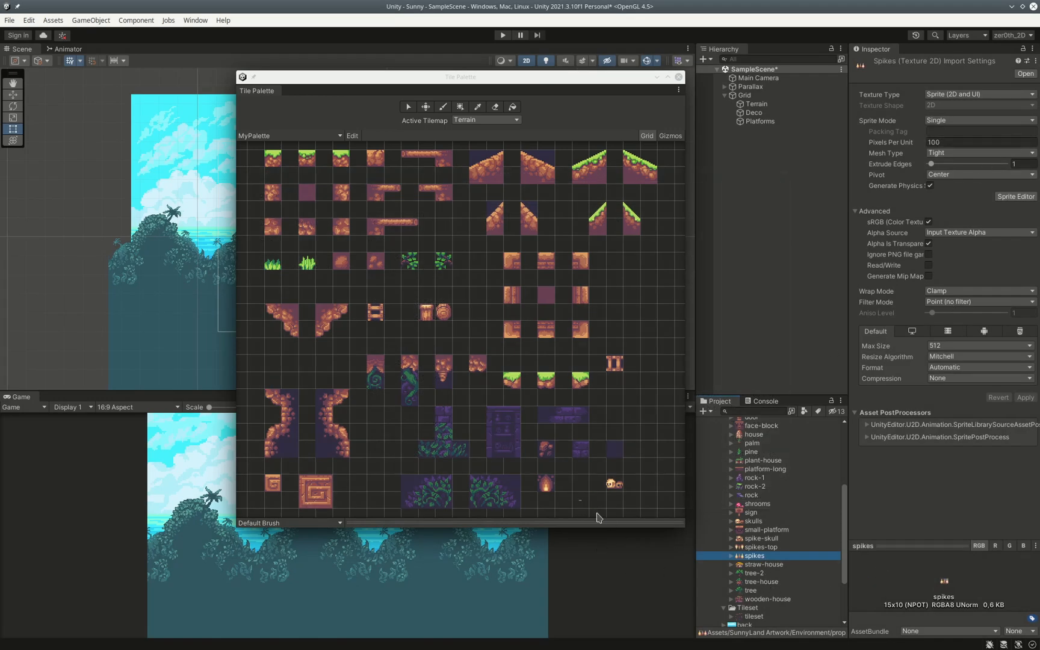
Set the spikes sprite's Pixels Per Unit to 16 and apply the import settings.
{"action": "left_click", "coordinate": [584, 504]}
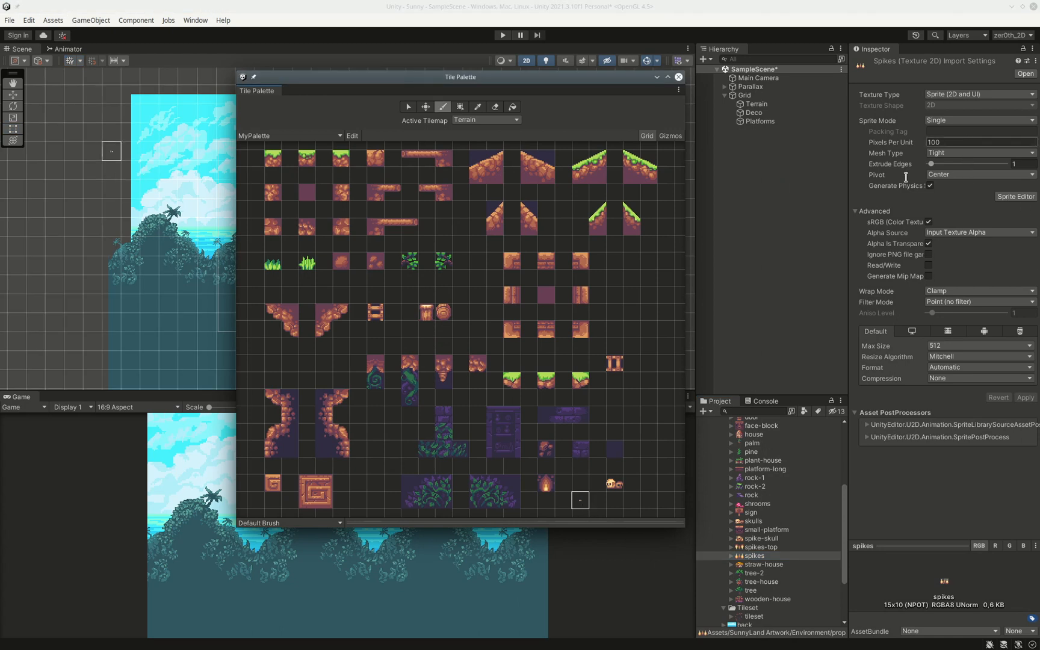
{"action": "left_click", "coordinate": [963, 142]}
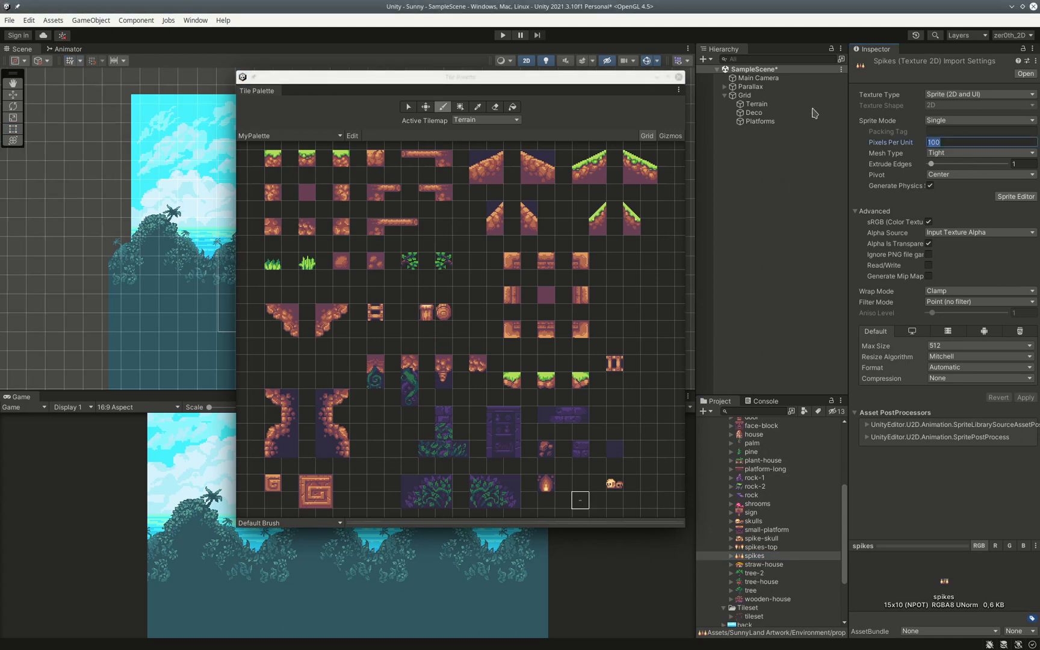
{"action": "type", "text": "16"}
{"action": "left_click", "coordinate": [1026, 398]}
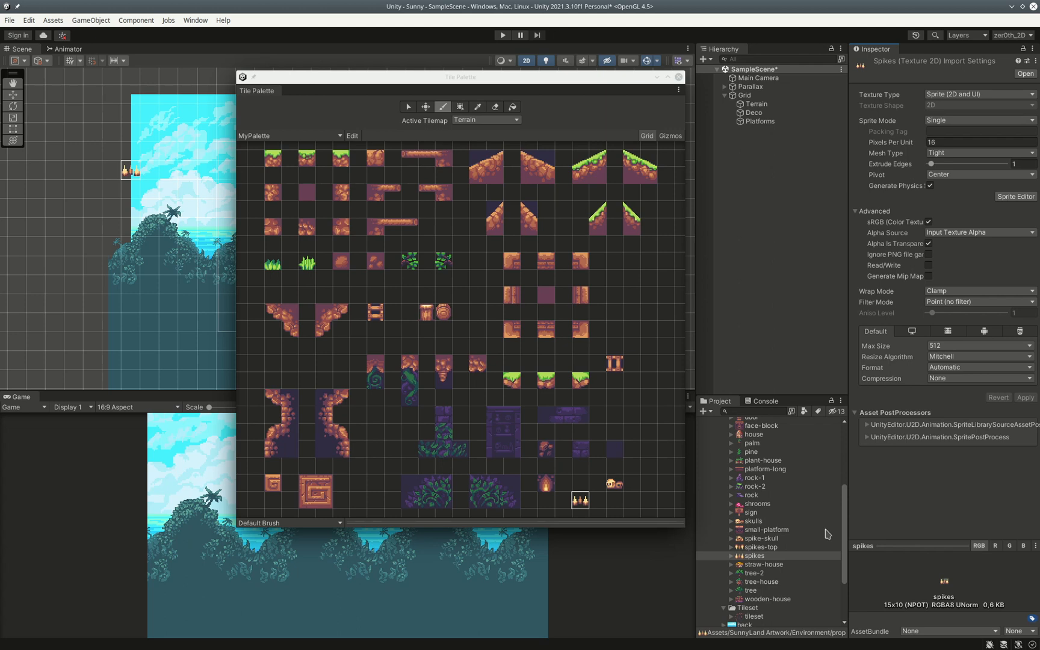
Check the crate and block props' sizes and add the block sprite to MyPalette, saving it as block in Assets/Palettes.
{"action": "left_click_drag", "start_coordinate": [844, 543], "coordinate": [844, 508]}
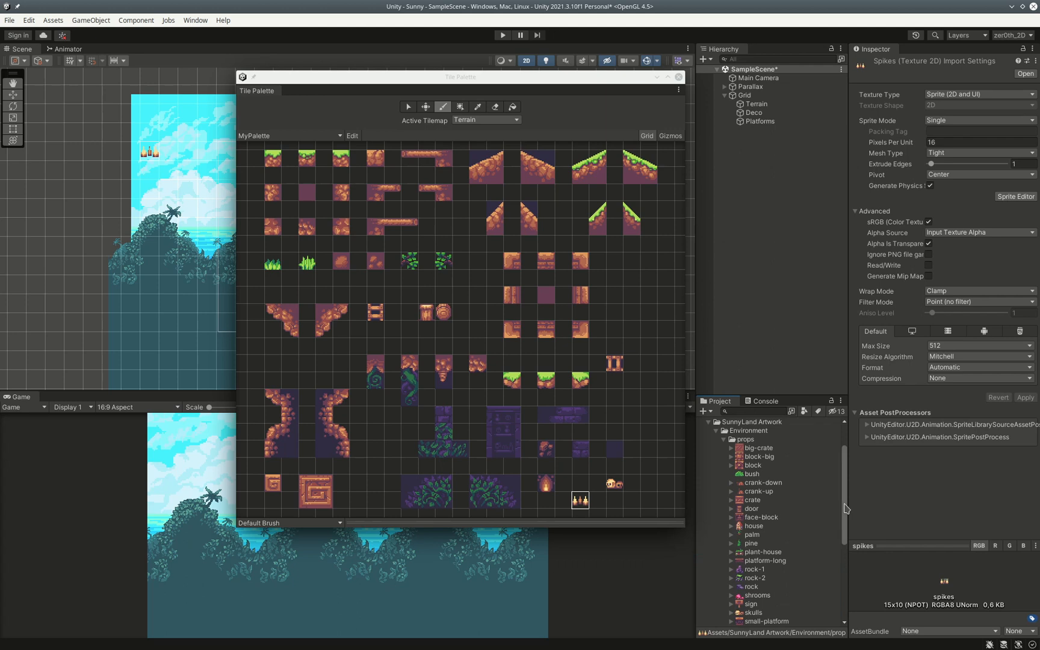
{"action": "left_click", "coordinate": [755, 449]}
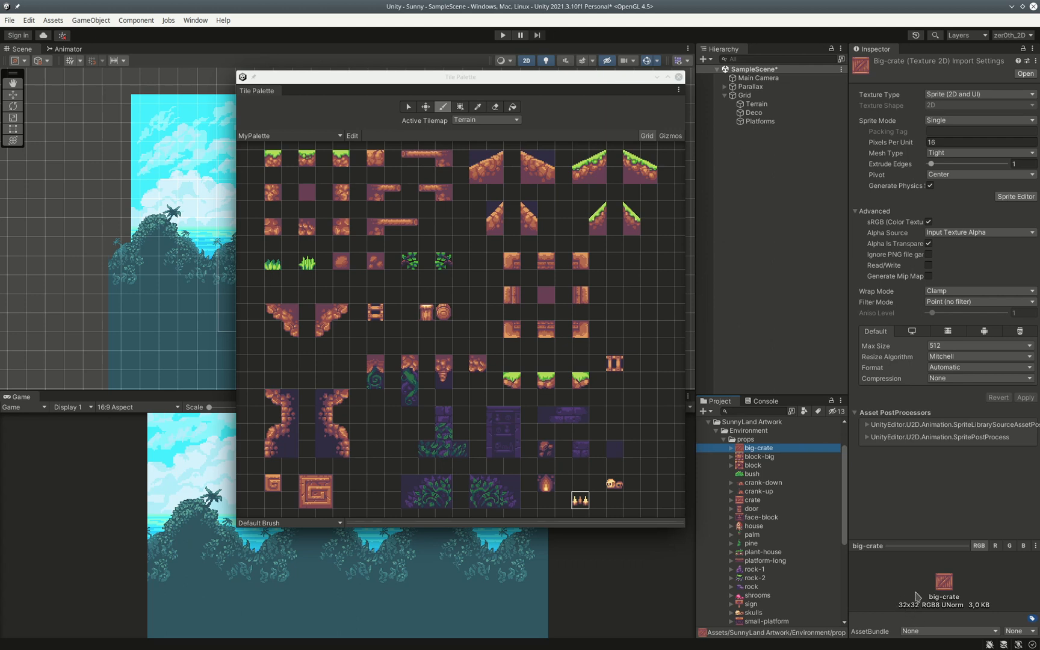
{"action": "left_click", "coordinate": [756, 457]}
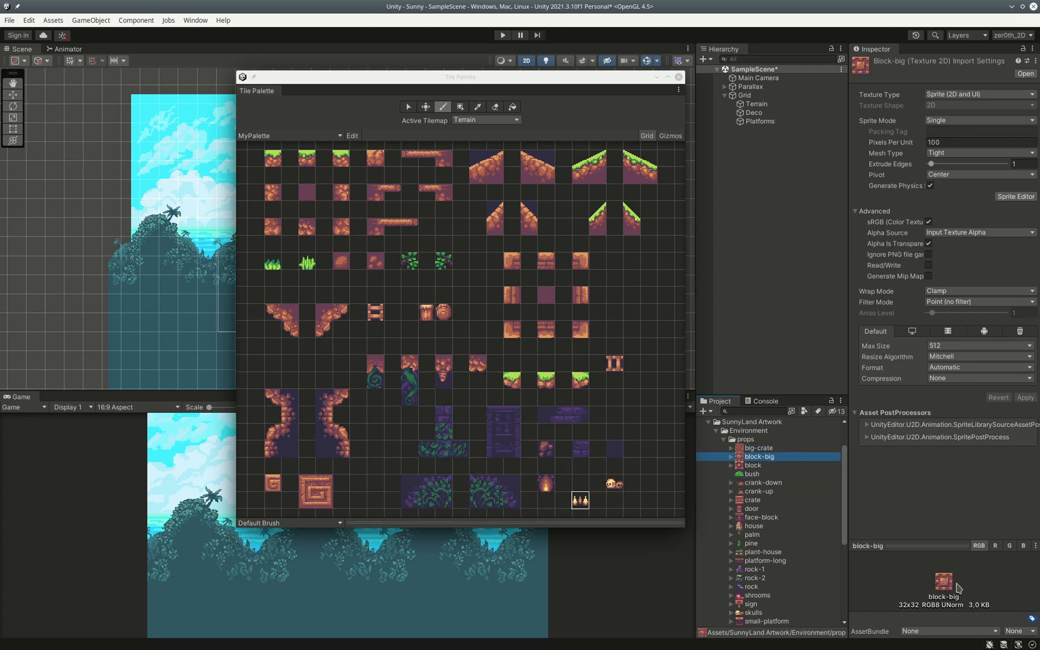
{"action": "left_click", "coordinate": [754, 465]}
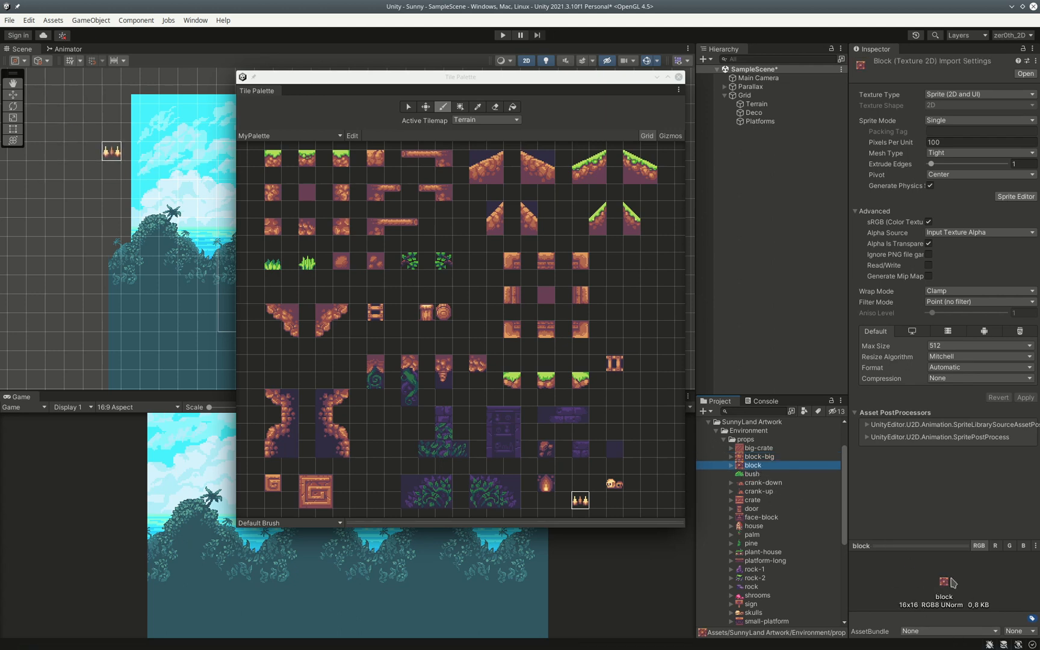
{"action": "left_click_drag", "start_coordinate": [760, 471], "coordinate": [642, 441]}
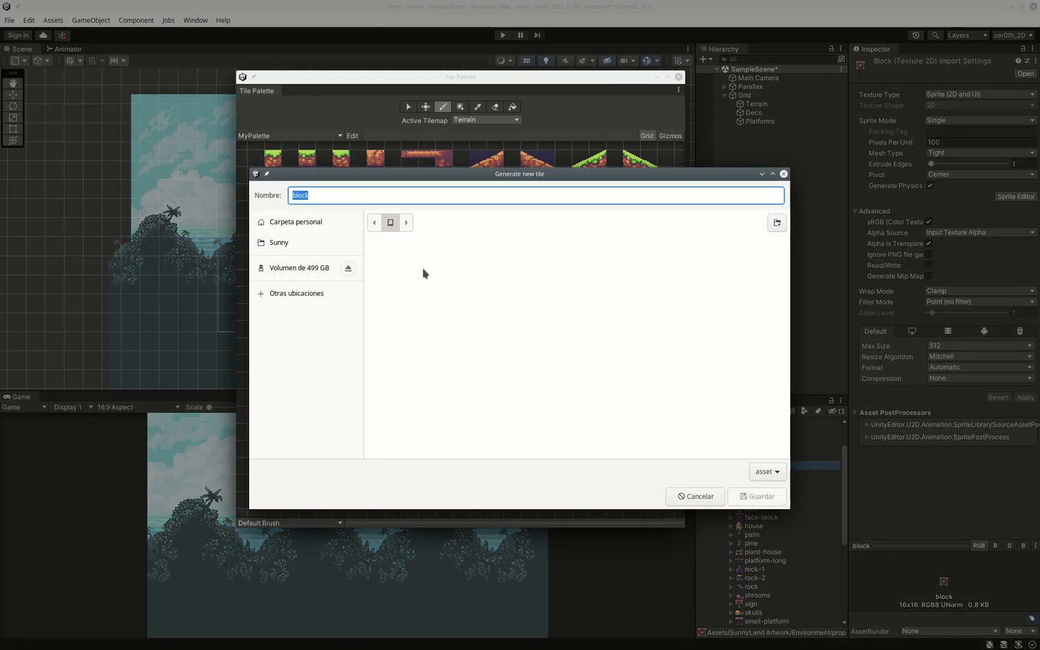
{"action": "left_click", "coordinate": [280, 242]}
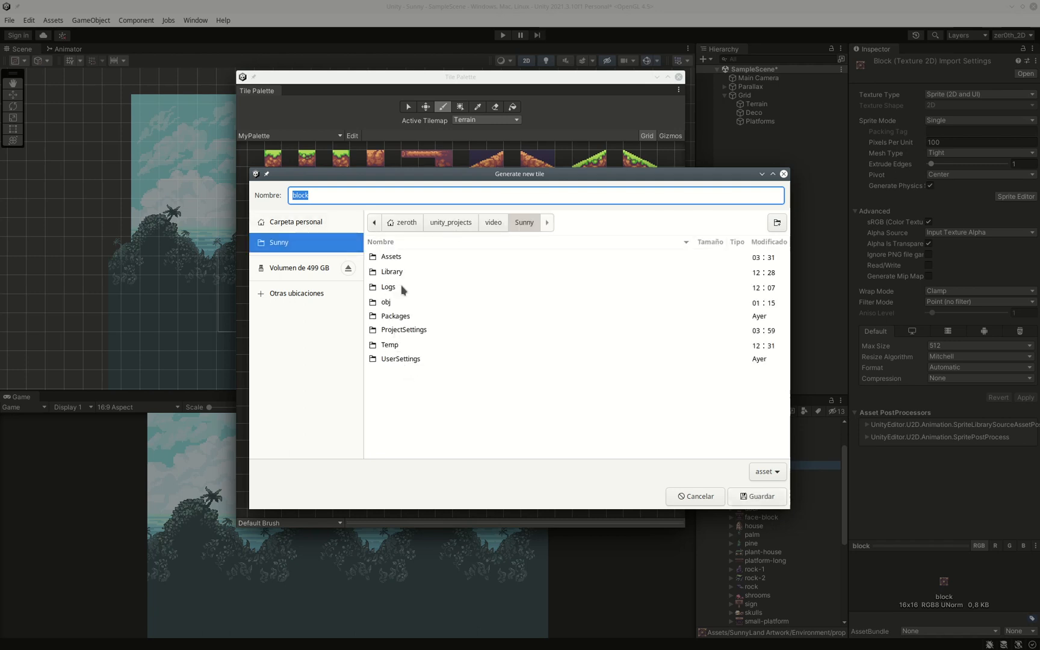
{"action": "double_click", "coordinate": [392, 259]}
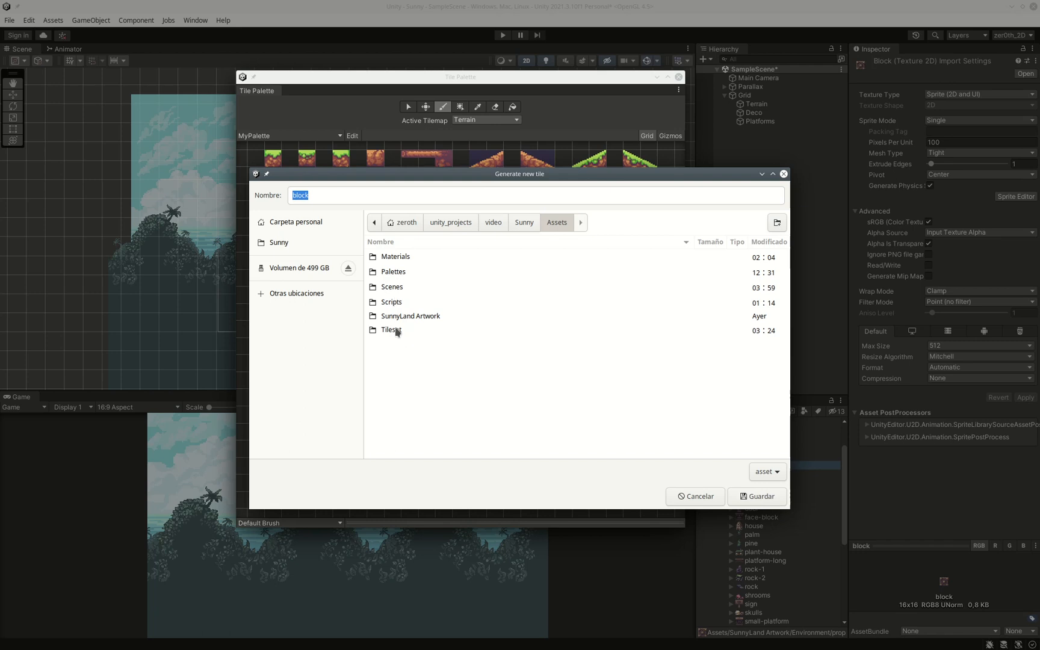
{"action": "double_click", "coordinate": [394, 272]}
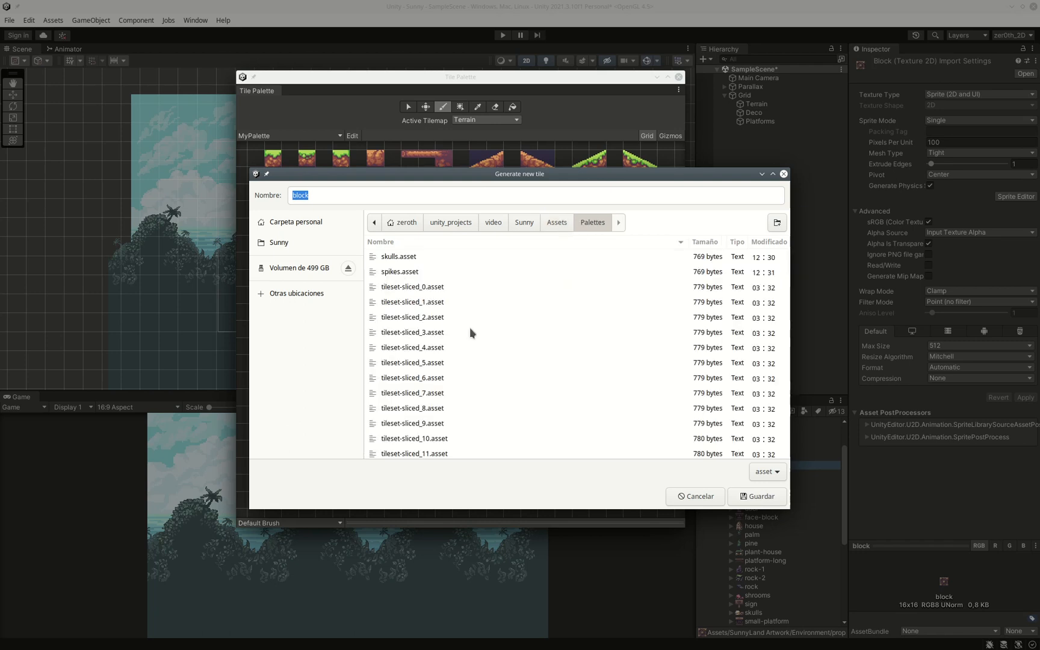
{"action": "left_click", "coordinate": [760, 496]}
Set the block sprite's Pixels Per Unit to 16 and apply the import settings.
{"action": "left_click", "coordinate": [580, 499]}
{"action": "left_click", "coordinate": [941, 146]}
{"action": "type", "text": "16"}
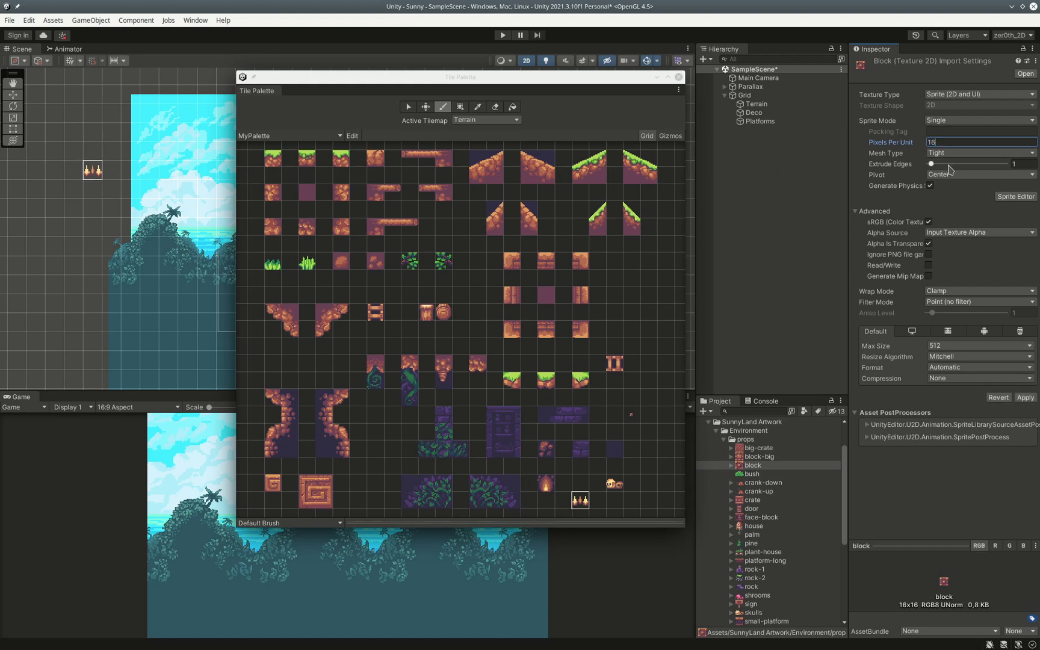
{"action": "left_click", "coordinate": [1025, 397]}
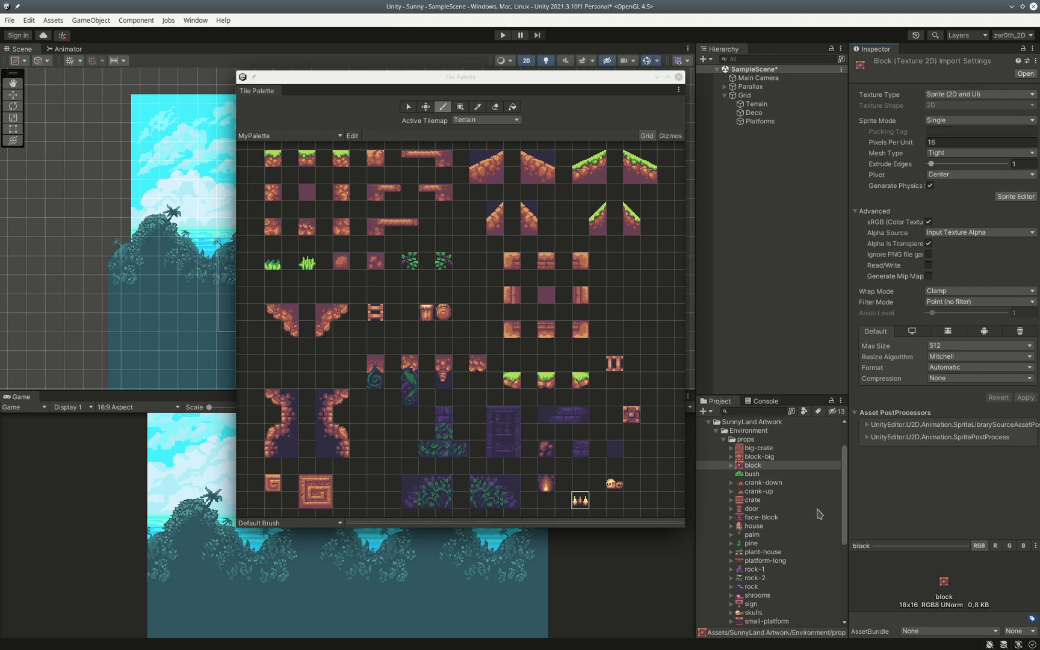
Set the big-crate sprite's Sprite Mode to Multiple, apply it, and open the sprite in the Sprite Editor.
{"action": "left_click", "coordinate": [759, 457]}
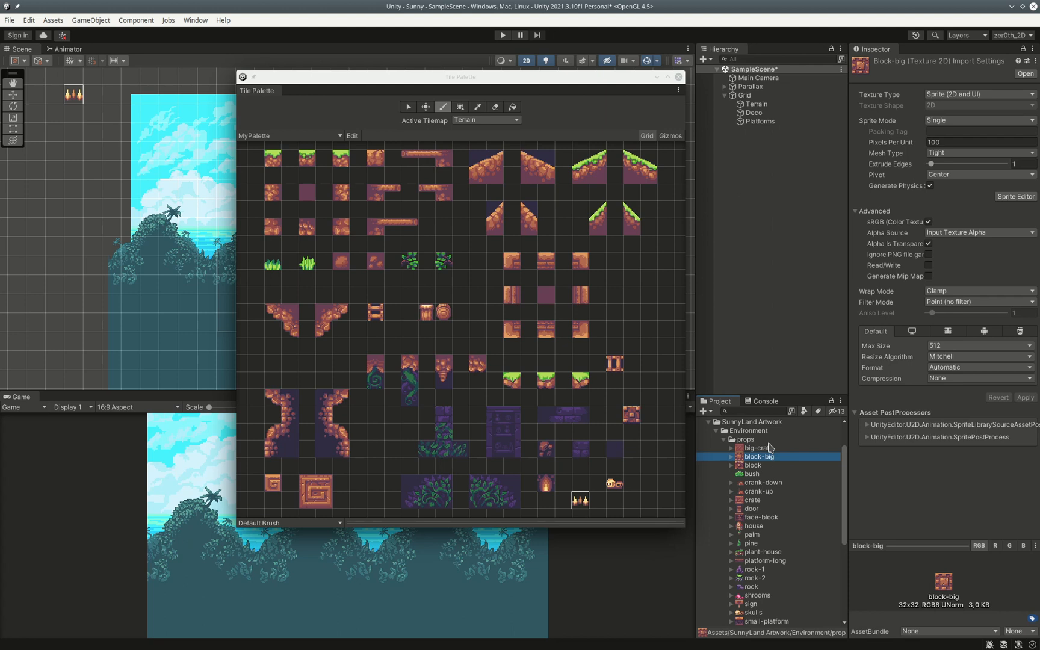
{"action": "left_click", "coordinate": [770, 449]}
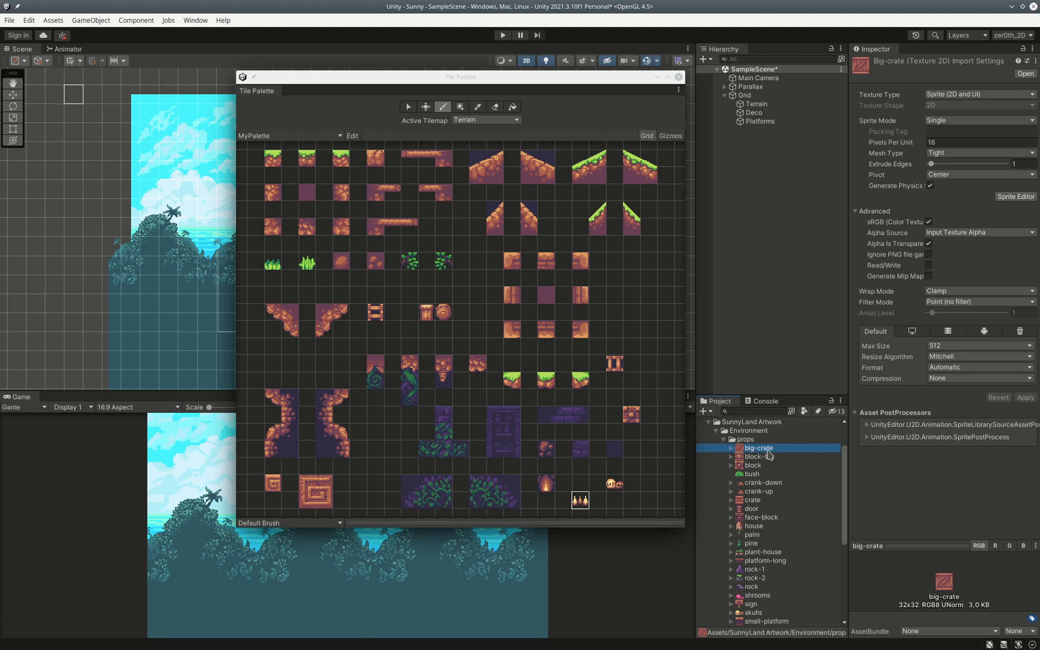
{"action": "key", "text": "F2"}
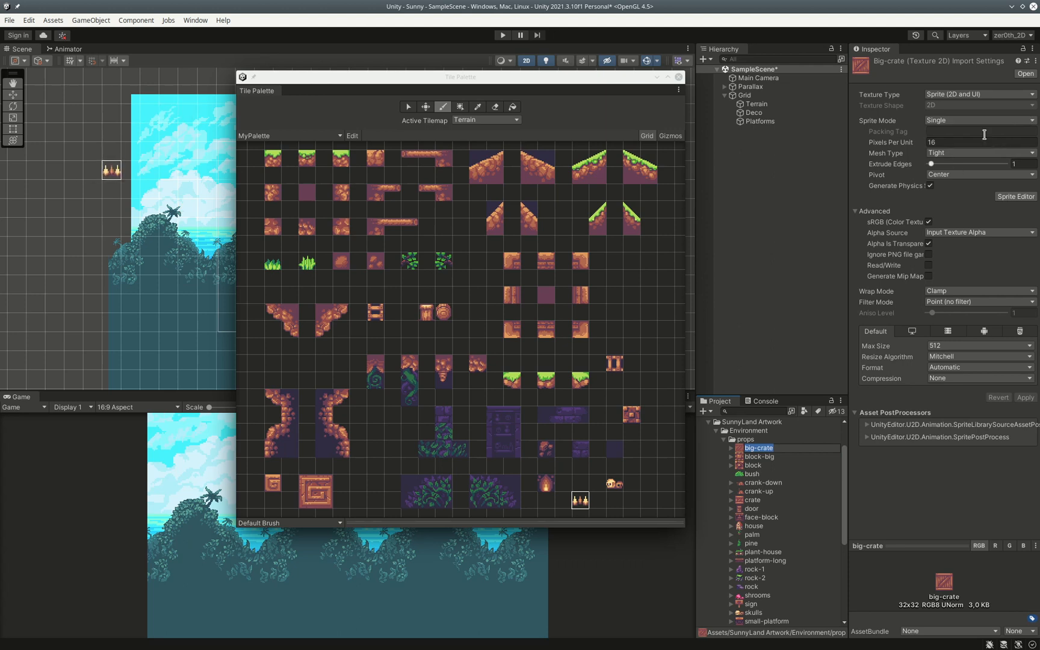
{"action": "key", "text": "Return"}
{"action": "left_click", "coordinate": [1032, 121]}
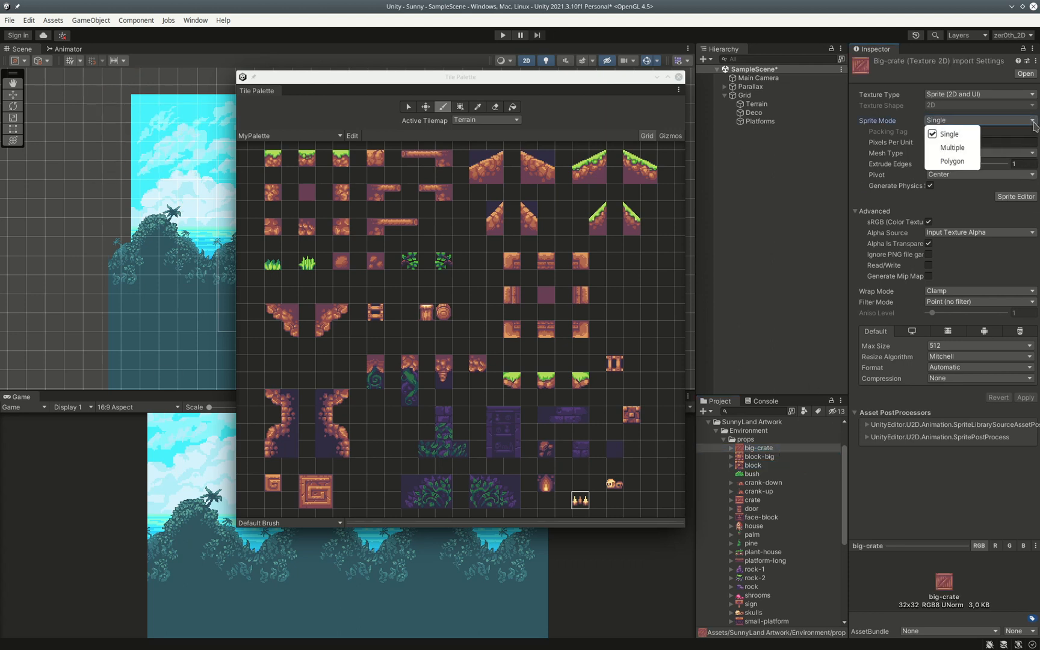
{"action": "left_click", "coordinate": [948, 149]}
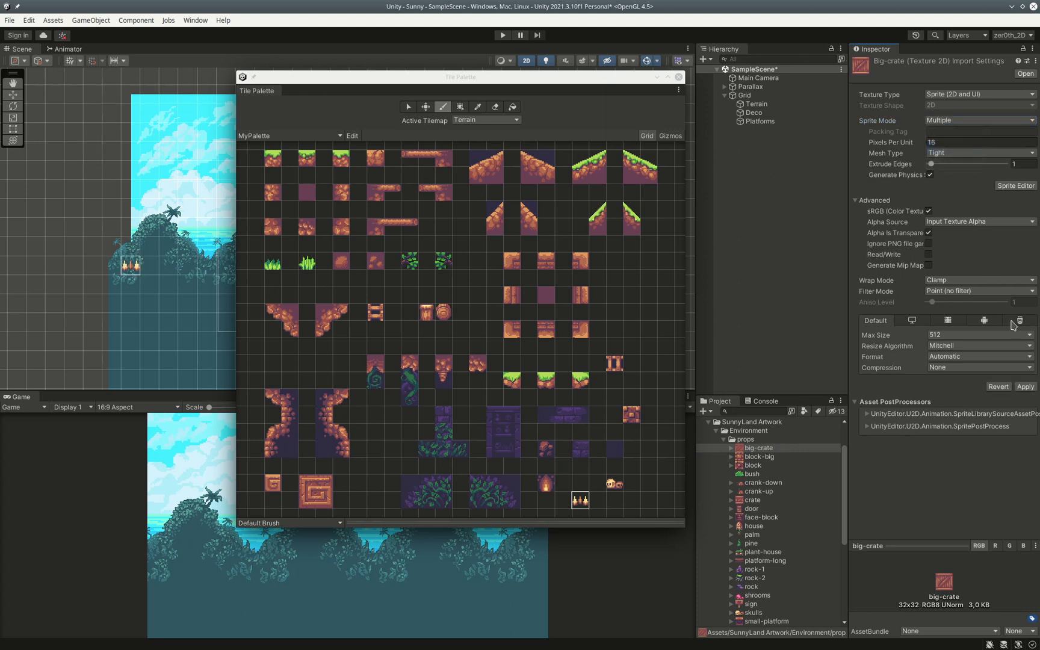
{"action": "left_click", "coordinate": [1025, 387]}
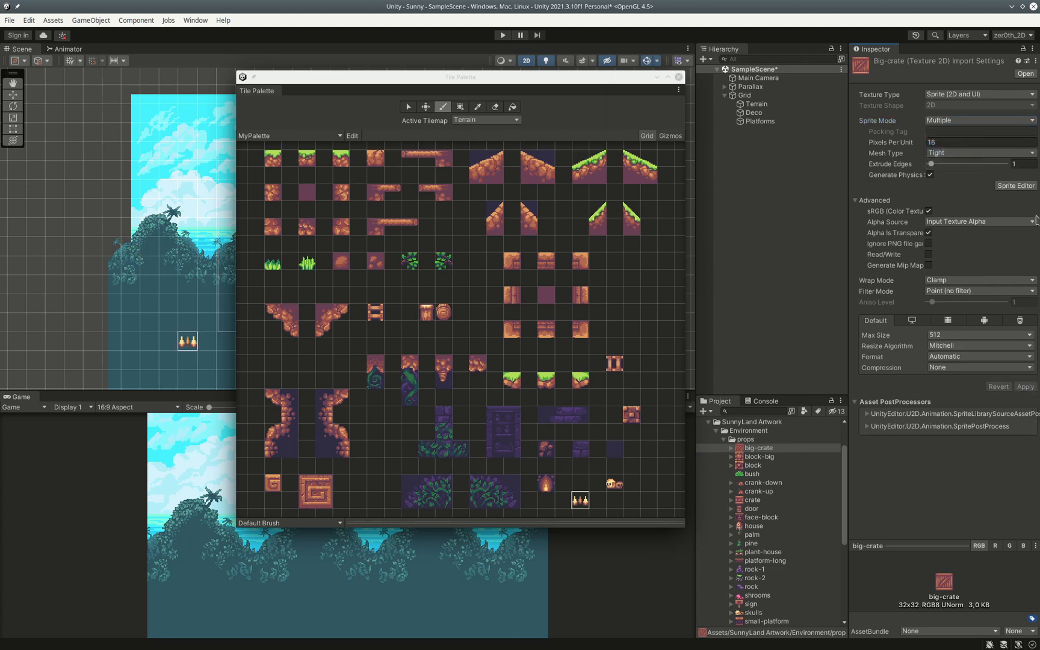
{"action": "left_click", "coordinate": [1025, 190]}
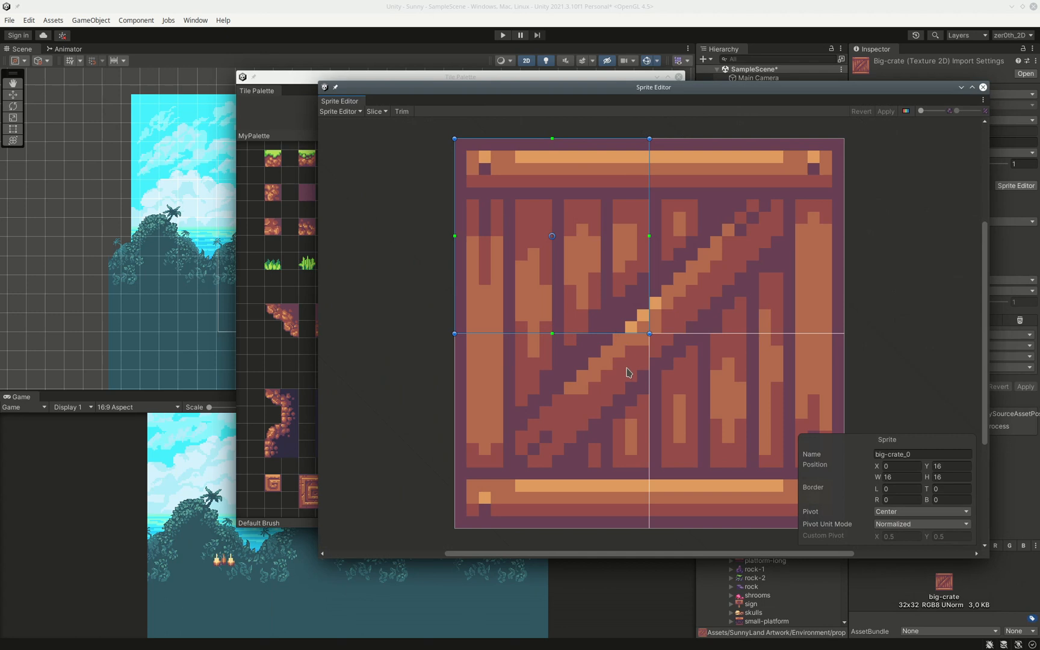
Preview alternative grid slicing of big-crate with 12 by 12 pixel cells and an offset of 5 on both axes.
{"action": "left_click", "coordinate": [383, 113]}
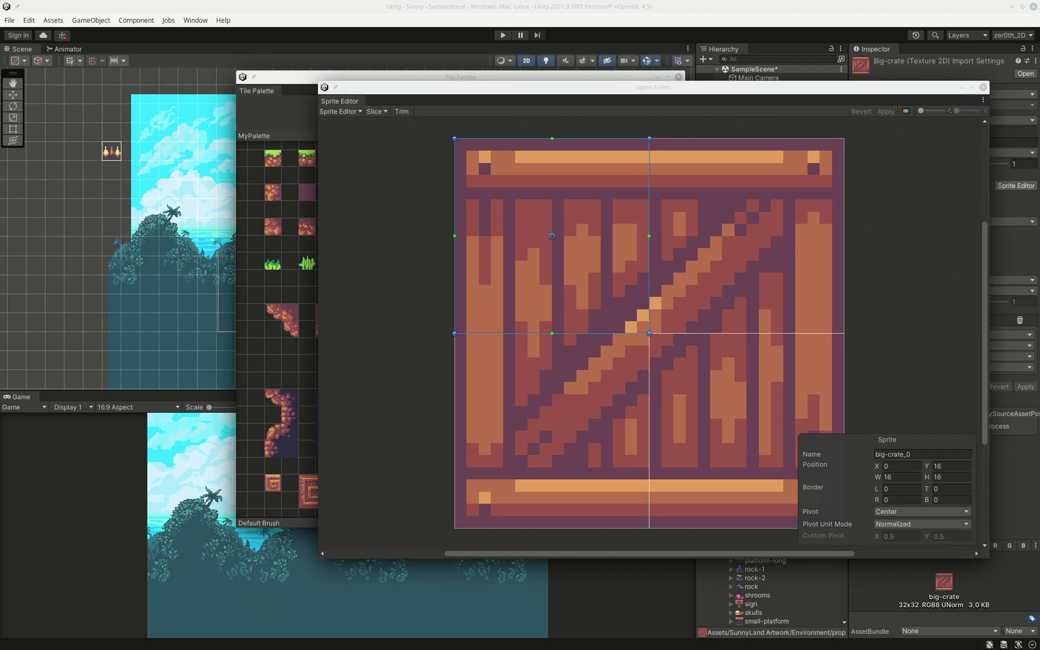
{"action": "left_click", "coordinate": [386, 114]}
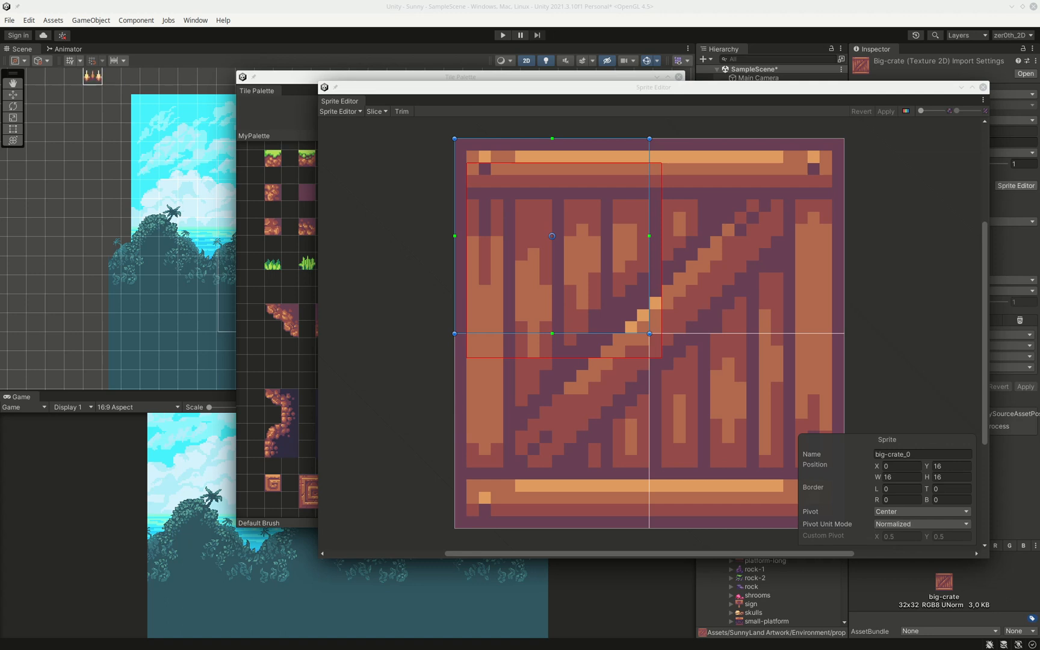
{"action": "type", "text": "00"}
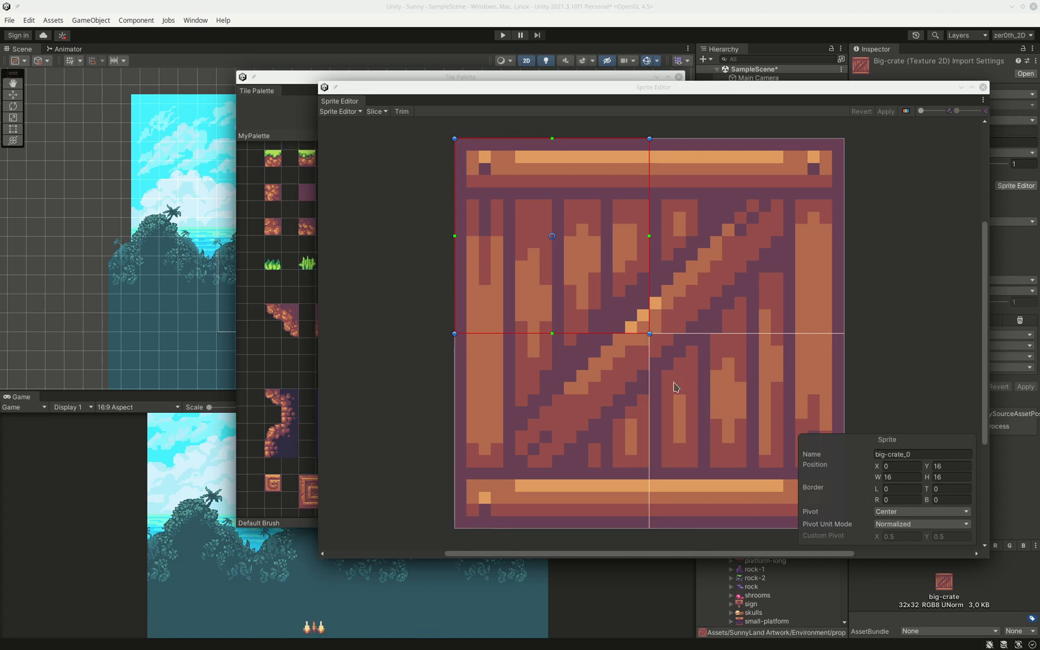
{"action": "type", "text": "12"}
{"action": "key", "text": "Tab"}
{"action": "type", "text": "12"}
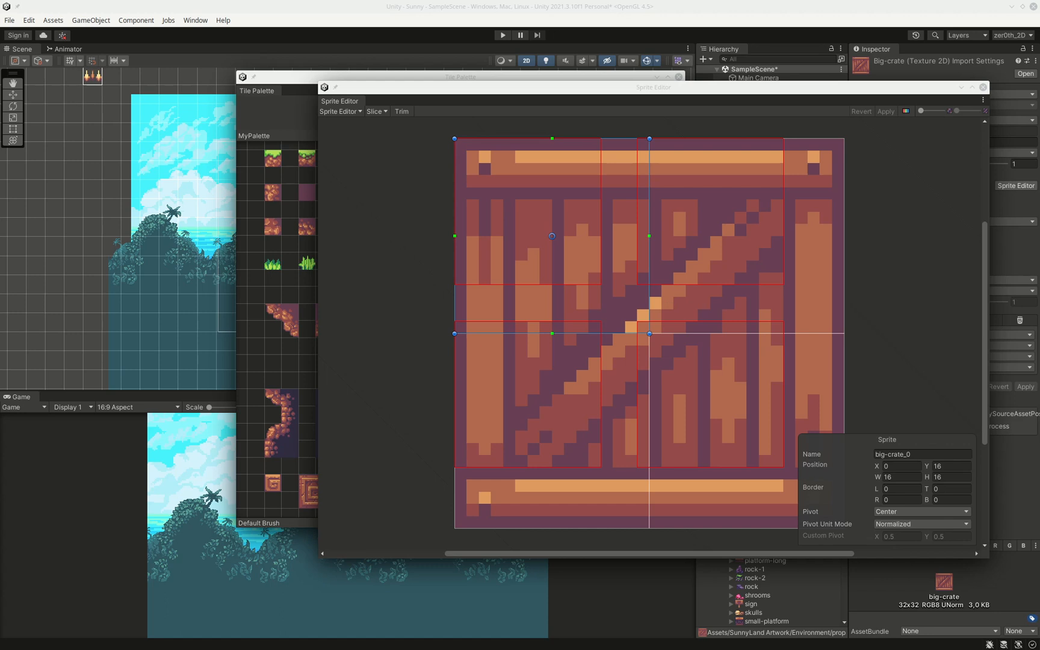
{"action": "type", "text": "55"}
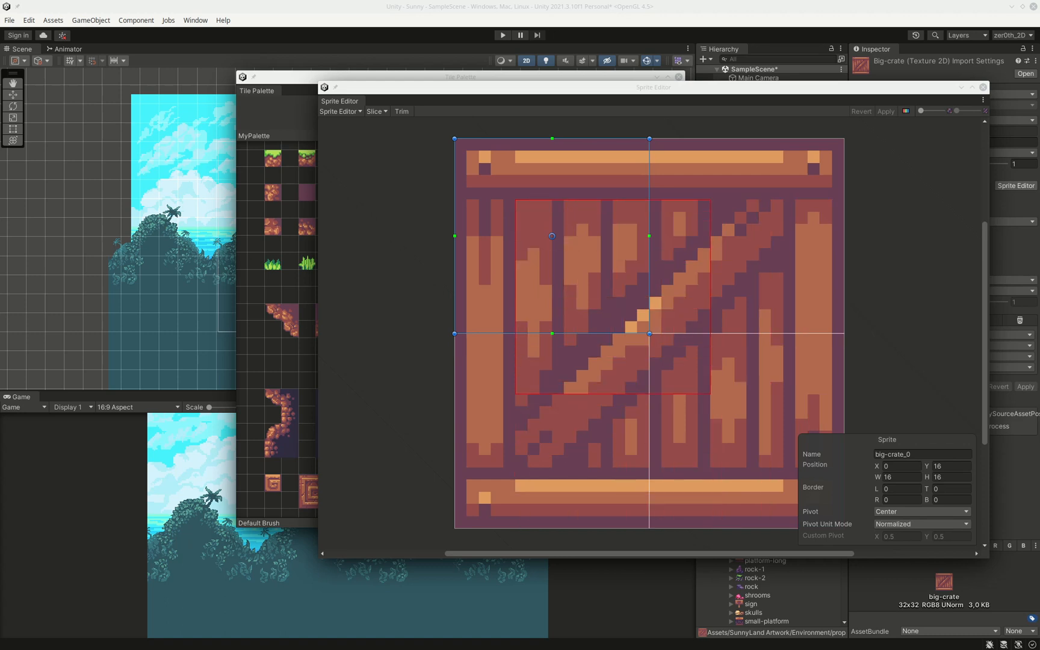
Reset the slicing offset and padding to 0 on both axes.
{"action": "type", "text": "0"}
{"action": "key", "text": "Tab"}
{"action": "type", "text": "0"}
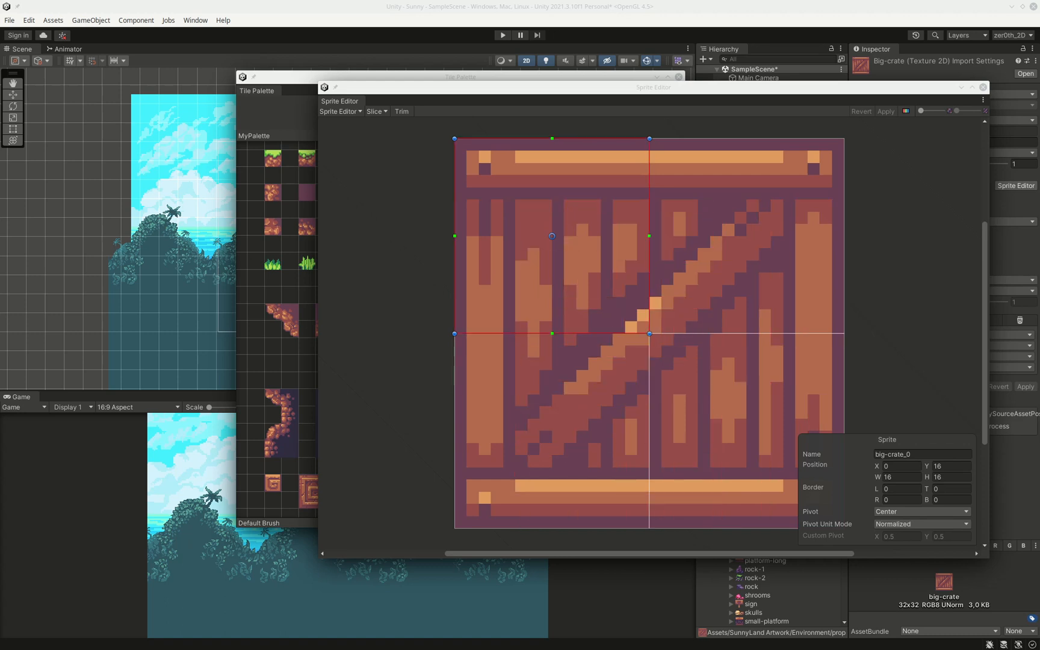
{"action": "type", "text": "0"}
{"action": "key", "text": "Tab"}
{"action": "type", "text": "0"}
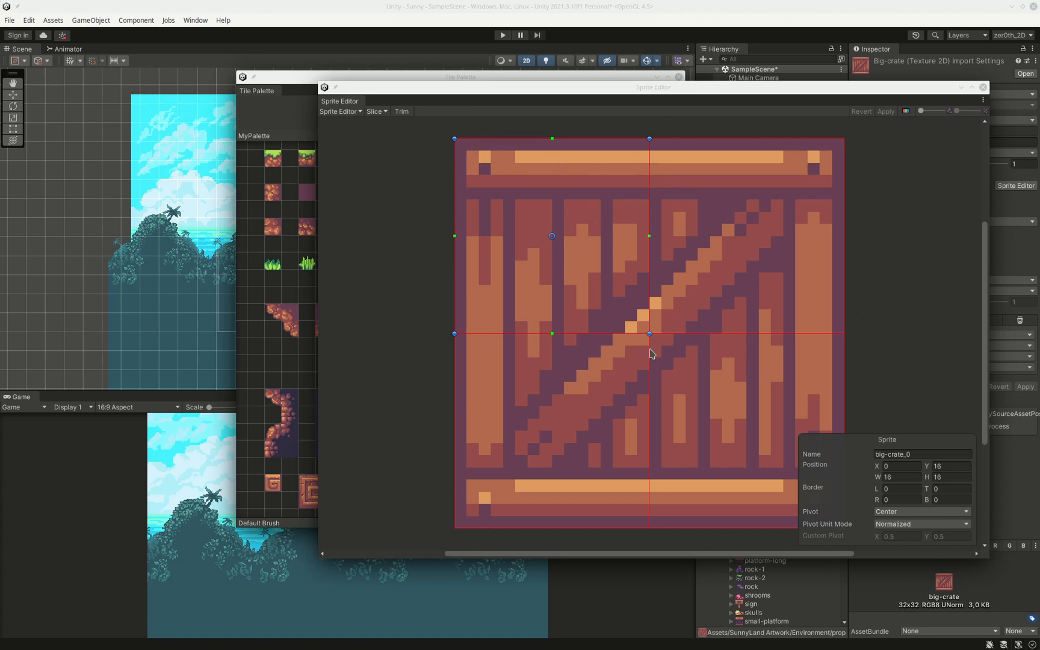
Expand big-crate in the props folder to check its sliced sprites and close the Sprite Editor.
{"action": "left_click_drag", "start_coordinate": [701, 88], "coordinate": [679, 91]}
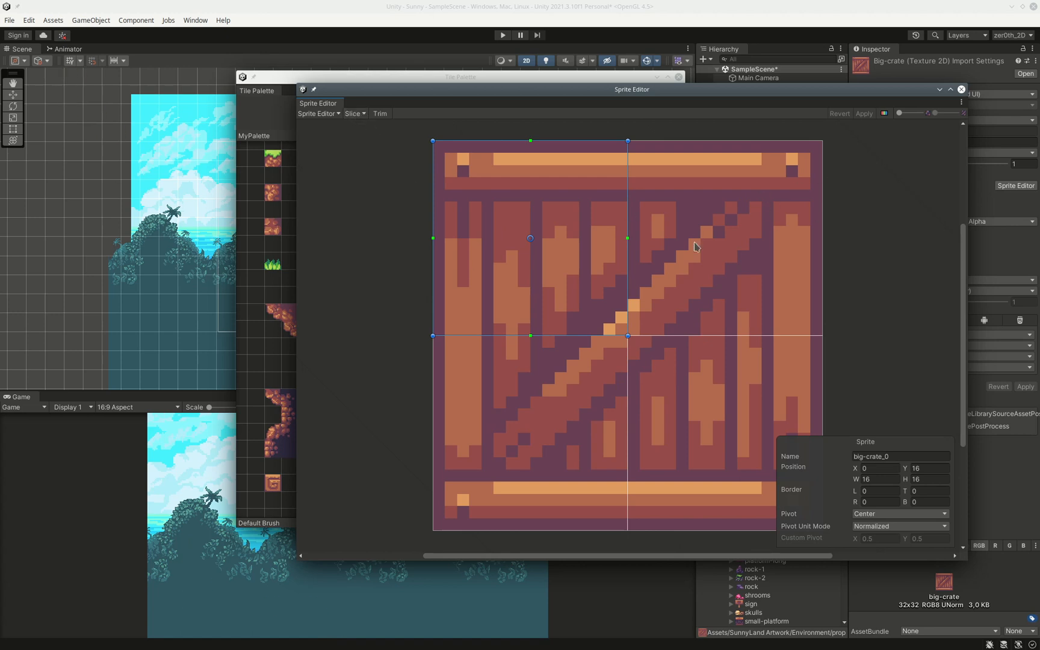
{"action": "left_click_drag", "start_coordinate": [871, 92], "coordinate": [599, 83]}
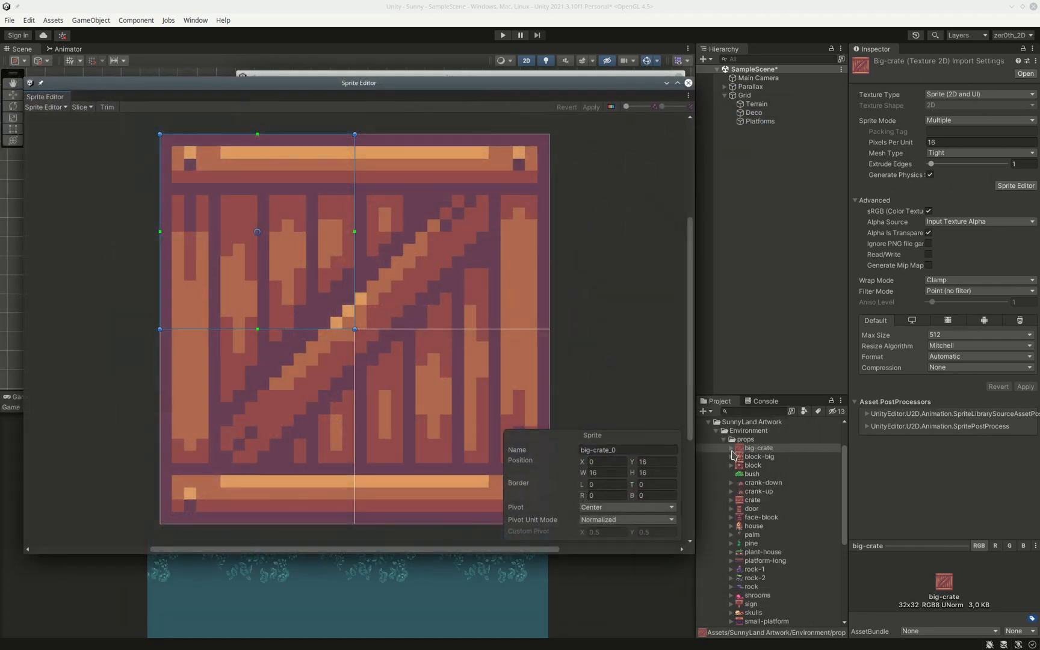
{"action": "left_click", "coordinate": [731, 449]}
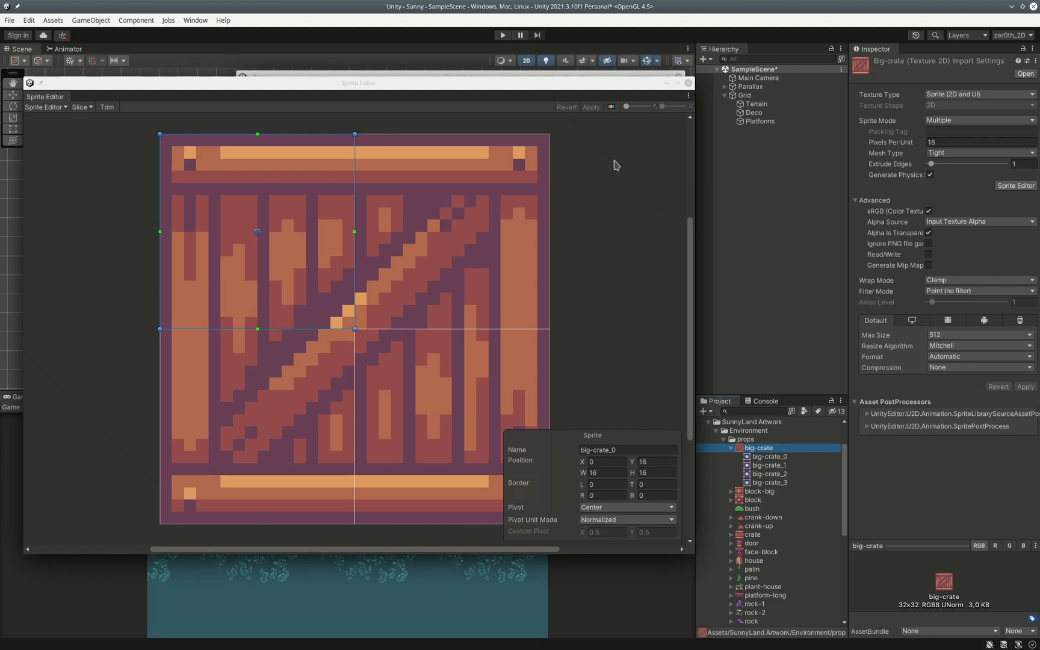
{"action": "left_click", "coordinate": [689, 85]}
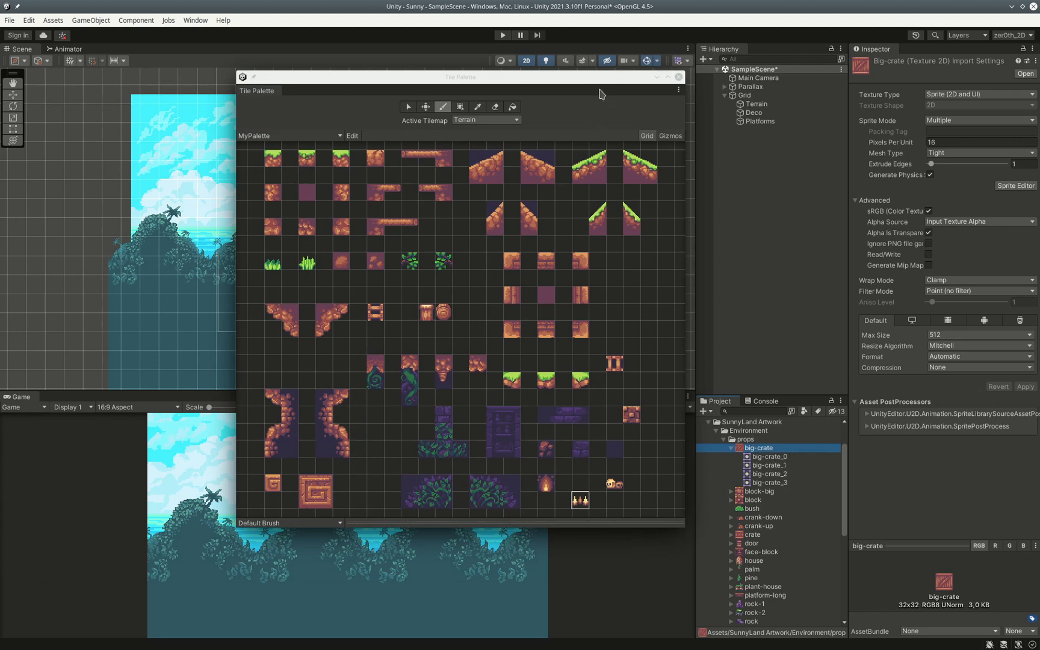
Add the sliced big-crate to an empty area of MyPalette, generating its tiles in the Assets/Palettes folder.
{"action": "left_click_drag", "start_coordinate": [605, 83], "coordinate": [546, 90]}
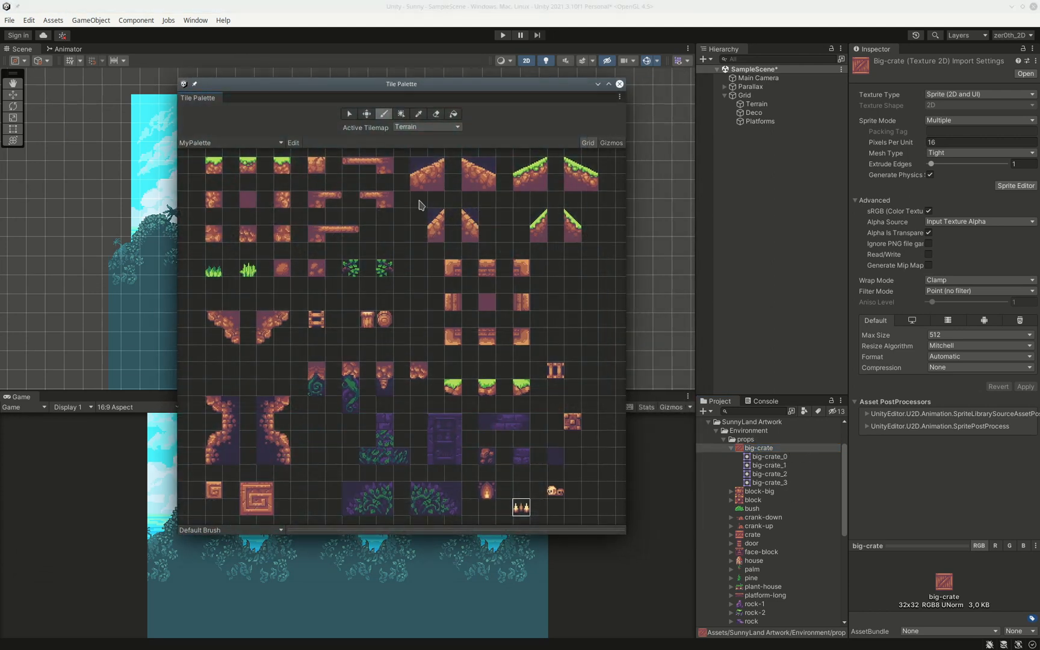
{"action": "left_click_drag", "start_coordinate": [759, 456], "coordinate": [575, 310]}
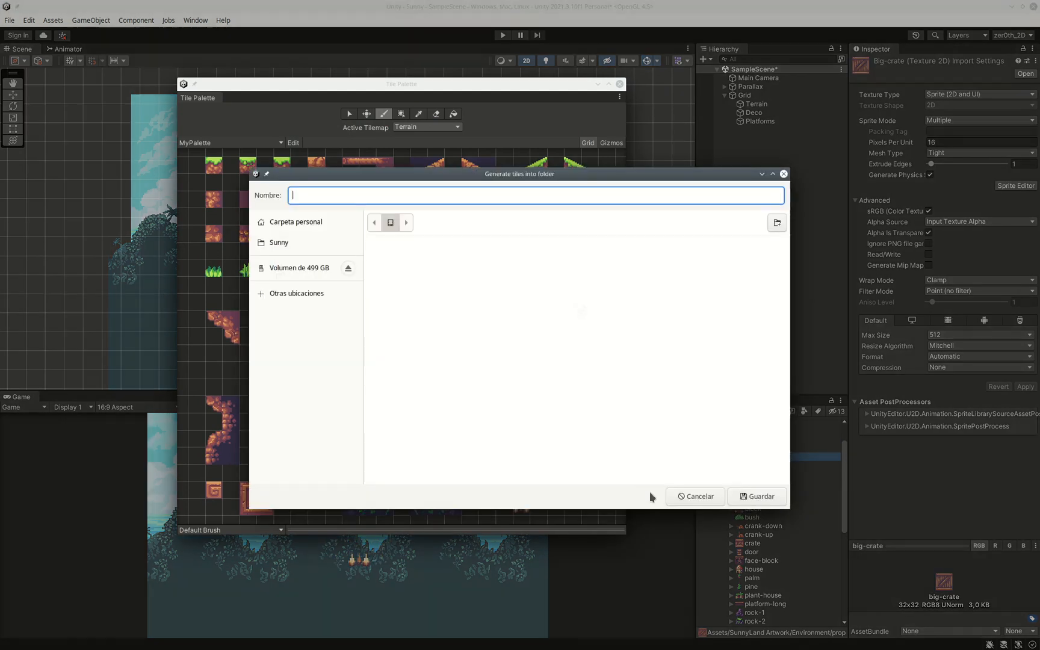
{"action": "left_click", "coordinate": [276, 243]}
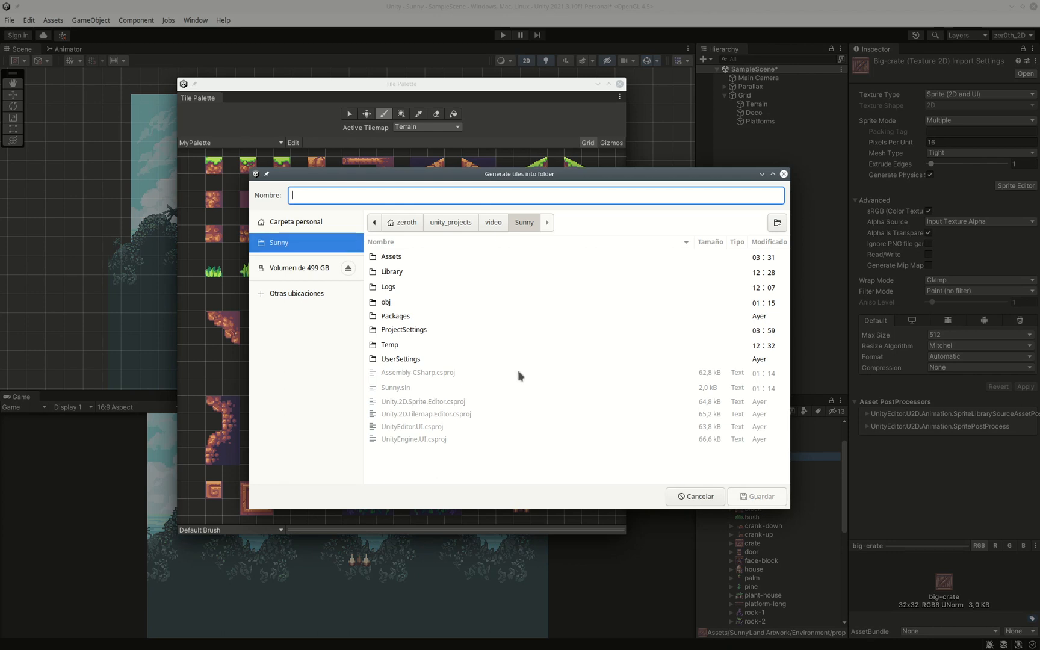
{"action": "double_click", "coordinate": [394, 262]}
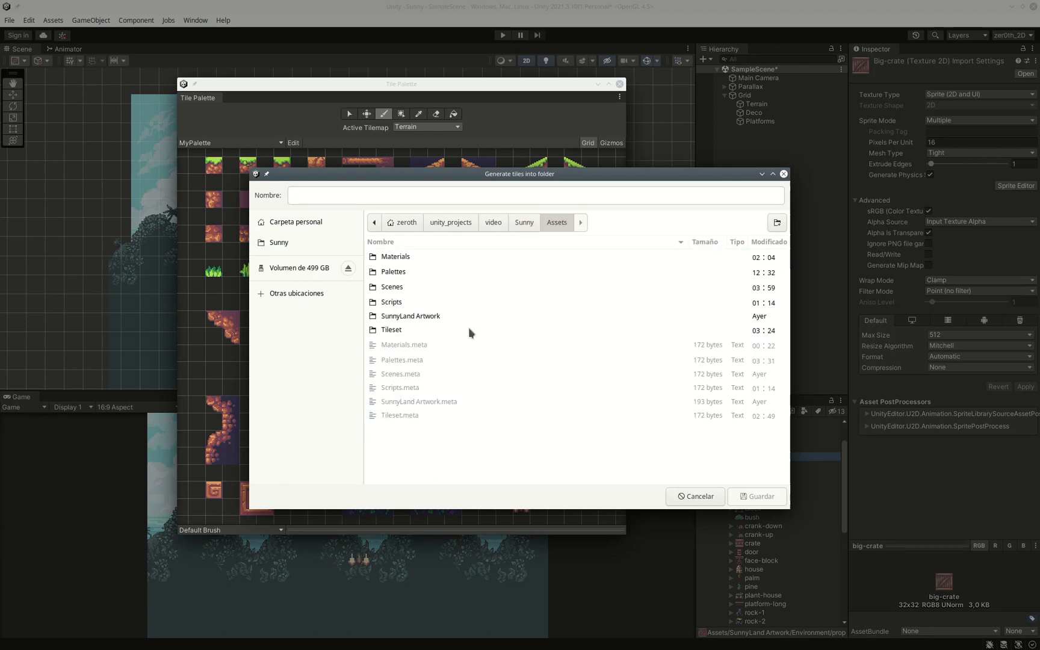
{"action": "double_click", "coordinate": [394, 273]}
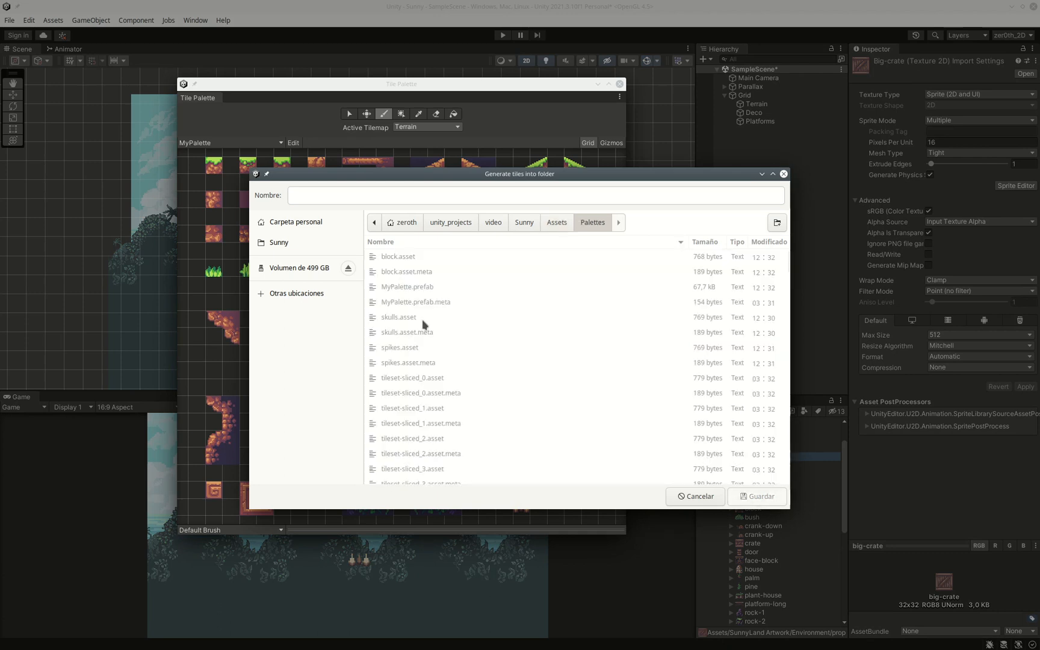
{"action": "left_click", "coordinate": [553, 224]}
{"action": "left_click", "coordinate": [759, 497]}
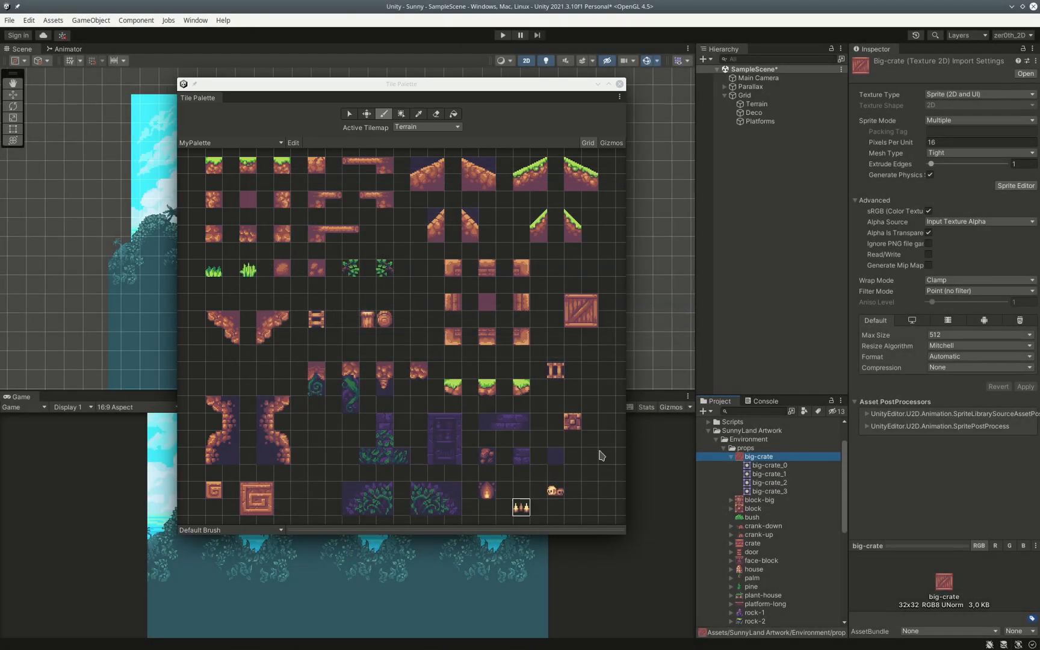
Pick single tiles of the big crate in MyPalette and try the lower corner tile in the scene on the Terrain tilemap.
{"action": "left_click", "coordinate": [583, 320]}
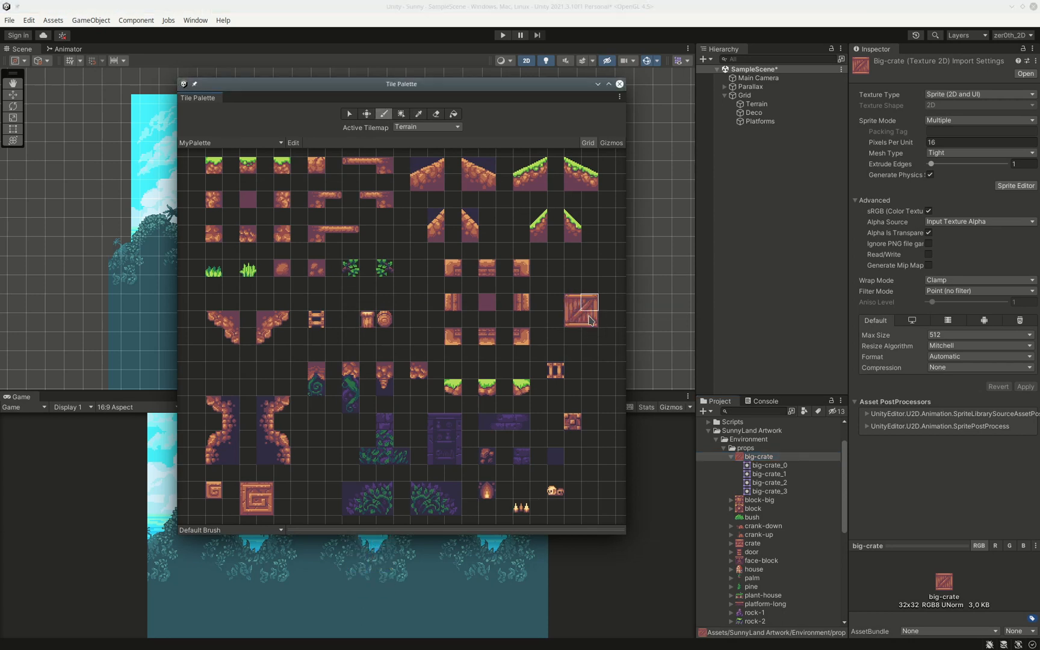
{"action": "left_click_drag", "start_coordinate": [500, 91], "coordinate": [713, 119]}
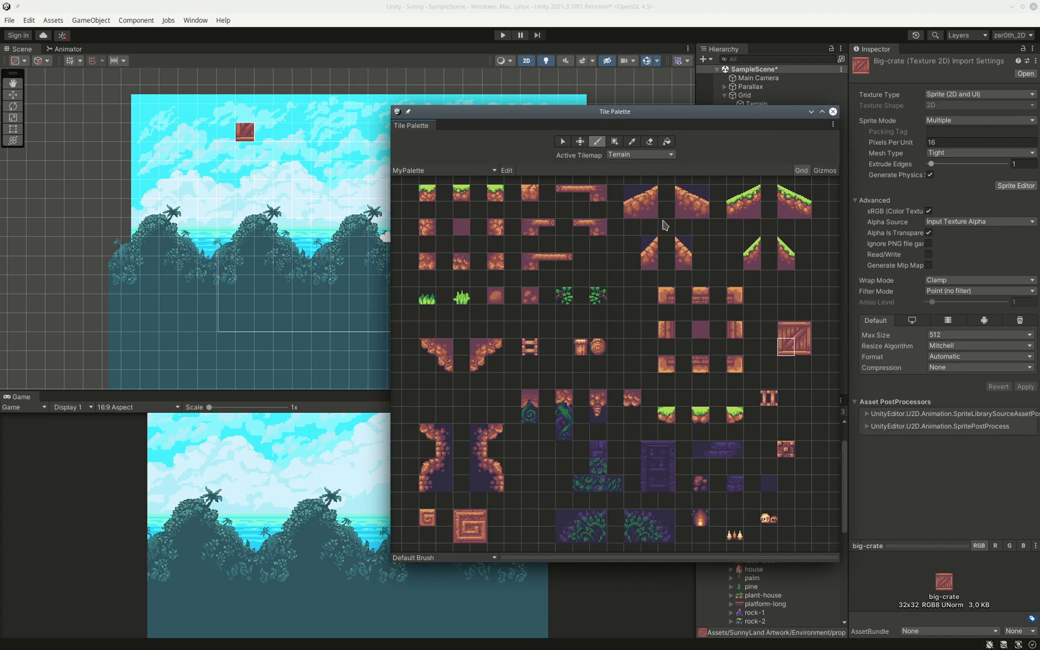
{"action": "mouse_move", "coordinate": [700, 112]}
{"action": "left_mouse_down"}
{"action": "mouse_move", "coordinate": [833, 125]}
{"action": "mouse_move", "coordinate": [652, 192]}
{"action": "mouse_move", "coordinate": [616, 167]}
{"action": "left_mouse_up"}
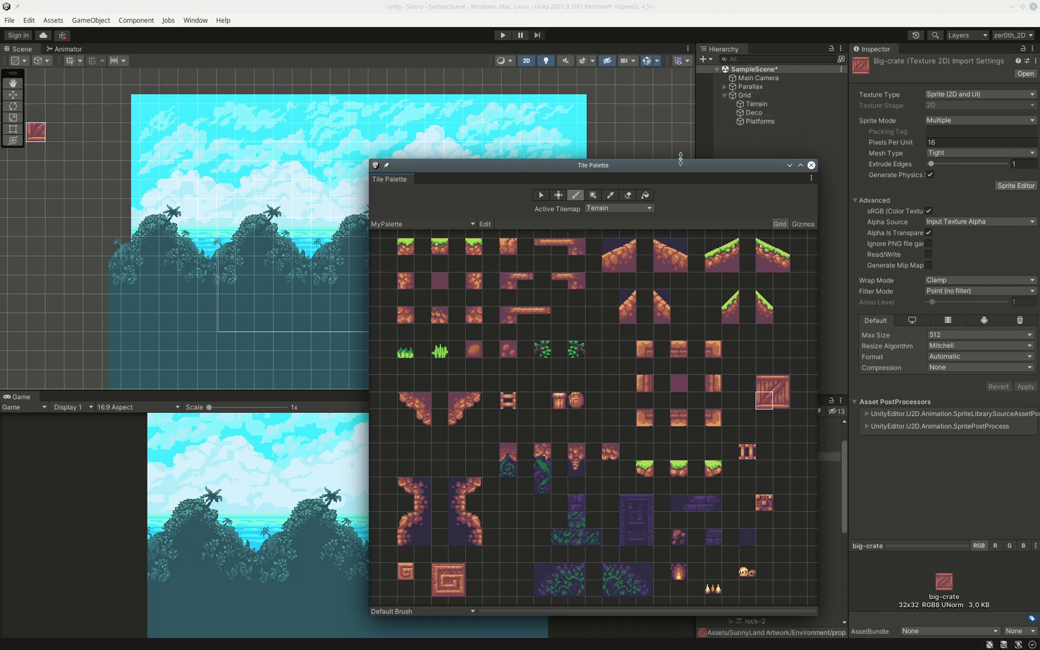
{"action": "left_click", "coordinate": [206, 226]}
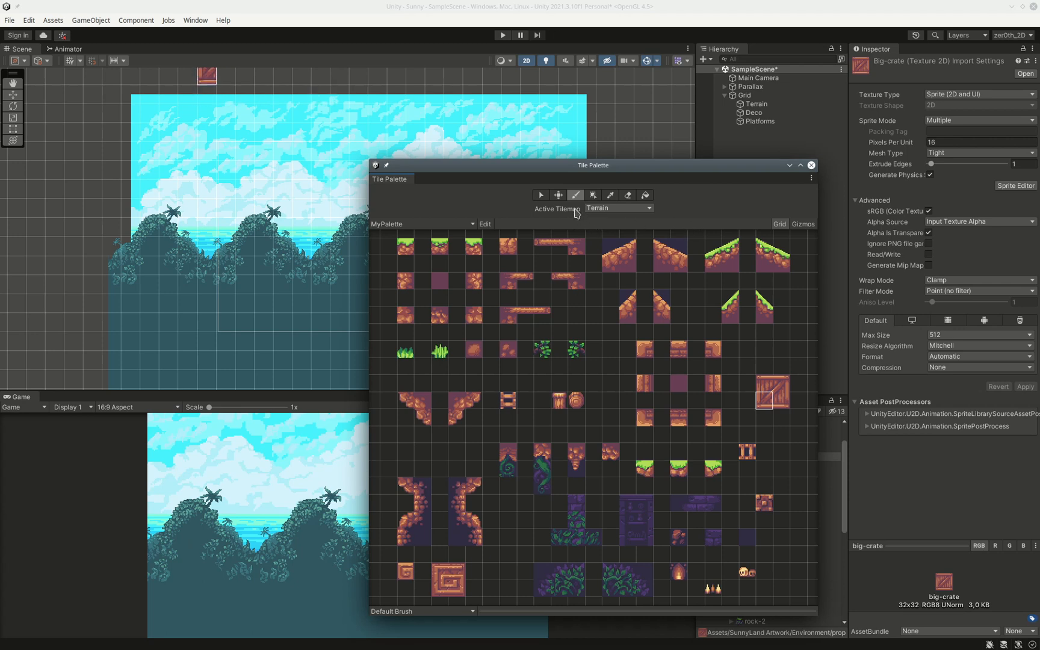
{"action": "left_click", "coordinate": [649, 209]}
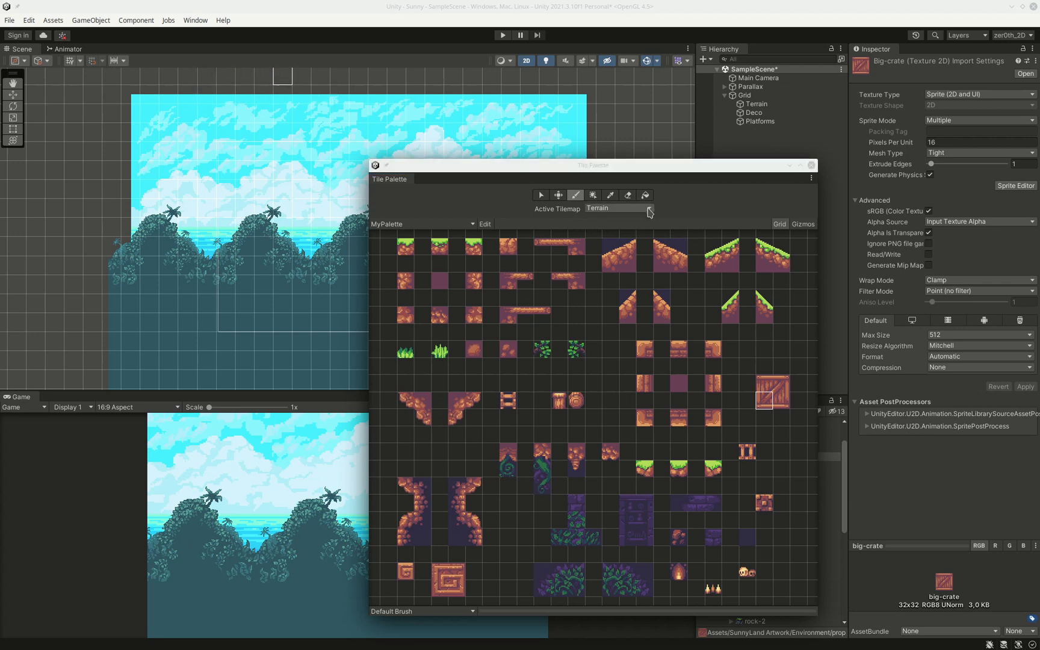
{"action": "left_click", "coordinate": [649, 211]}
{"action": "left_click", "coordinate": [650, 211]}
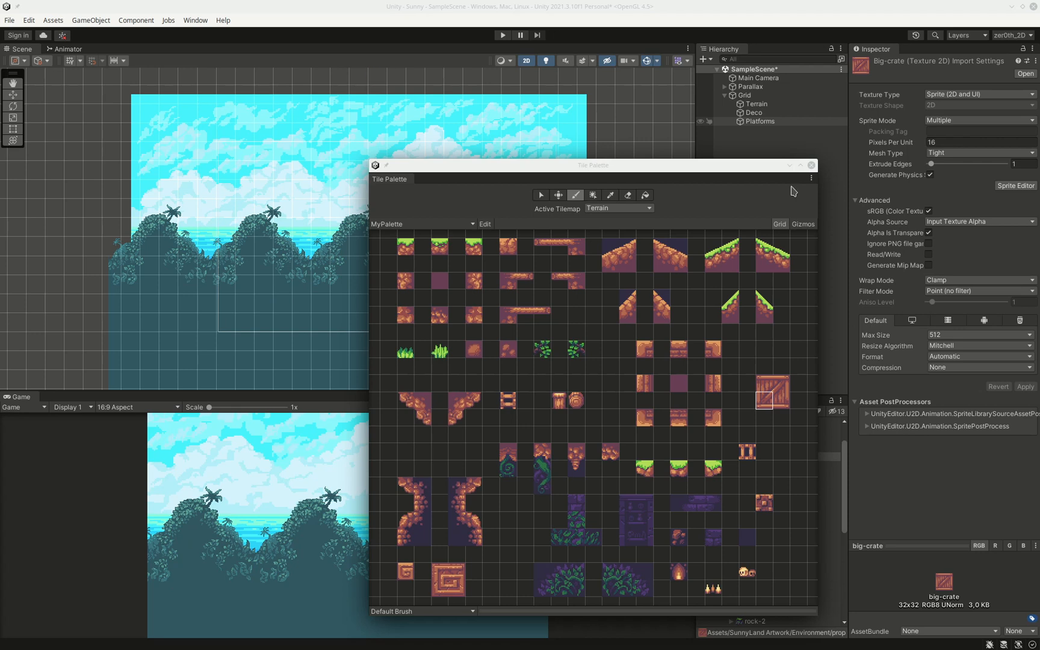
{"action": "left_click_drag", "start_coordinate": [734, 169], "coordinate": [762, 171]}
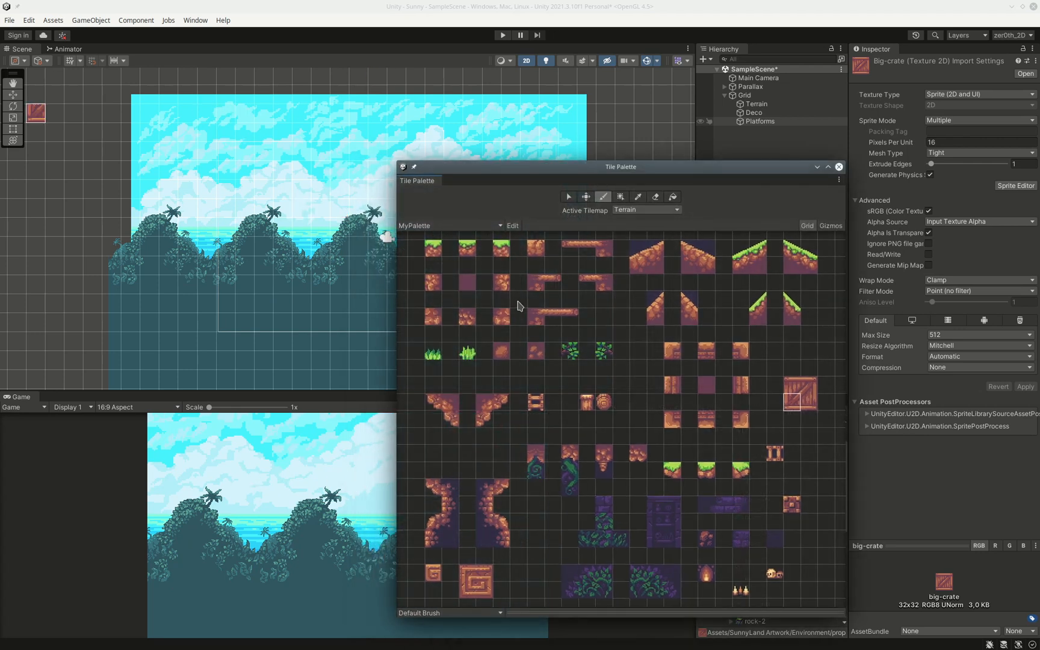
{"action": "left_click", "coordinate": [244, 169]}
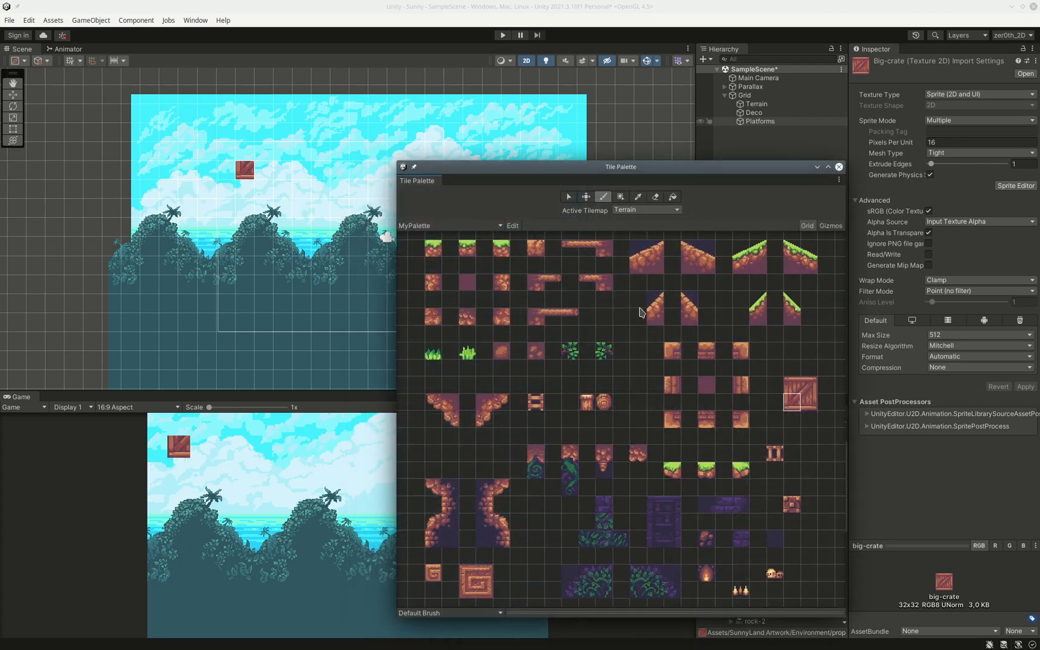
Make Deco the active tilemap and paint a block of plain dark background tiles, about 6 by 5 cells, in the scene.
{"action": "left_click", "coordinate": [673, 212]}
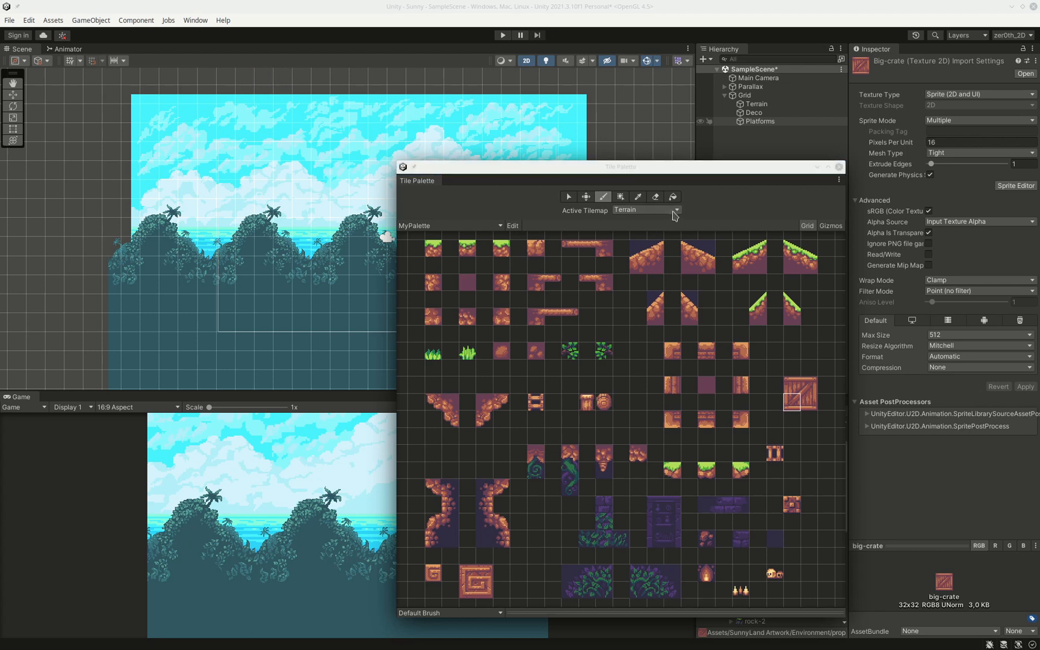
{"action": "left_click", "coordinate": [641, 230]}
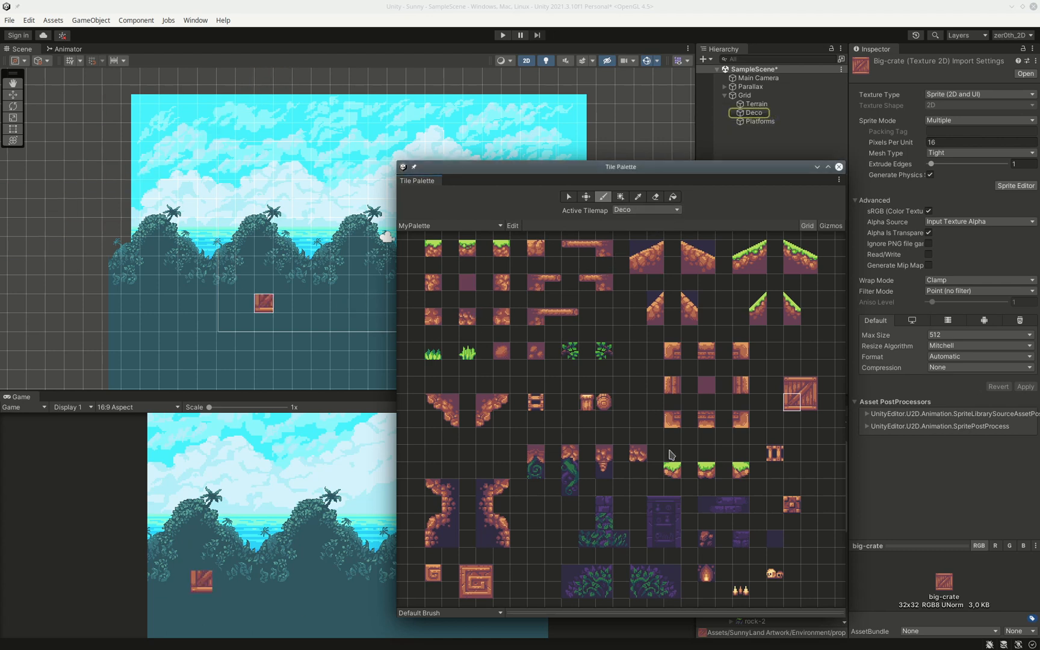
{"action": "left_click", "coordinate": [774, 539]}
{"action": "mouse_move", "coordinate": [283, 337]}
{"action": "left_mouse_down"}
{"action": "mouse_move", "coordinate": [295, 342]}
{"action": "mouse_move", "coordinate": [206, 327]}
{"action": "mouse_move", "coordinate": [263, 360]}
{"action": "mouse_move", "coordinate": [295, 325]}
{"action": "mouse_move", "coordinate": [297, 284]}
{"action": "left_mouse_up"}
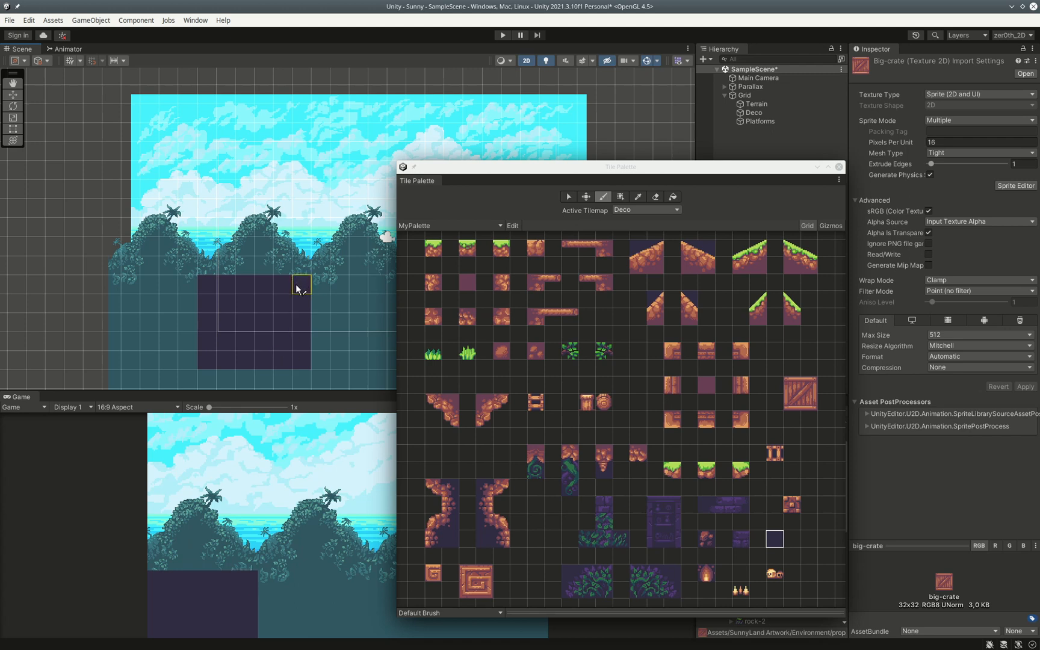
Make Terrain the active tilemap and paint a frame of orange rock tiles over the dark background block.
{"action": "left_click", "coordinate": [676, 211]}
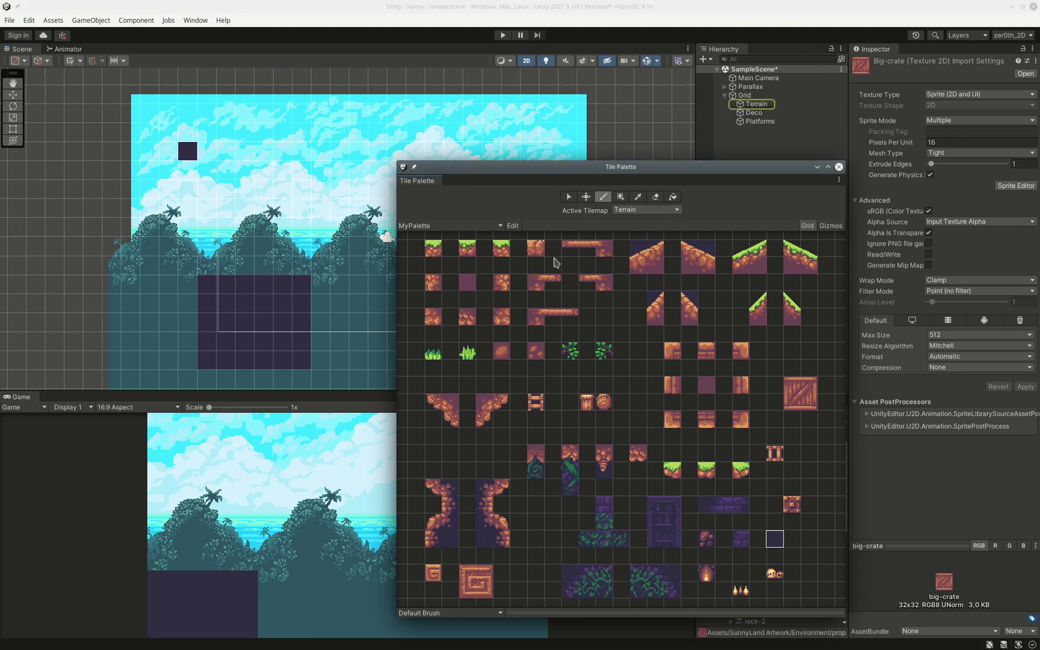
{"action": "left_click", "coordinate": [536, 248]}
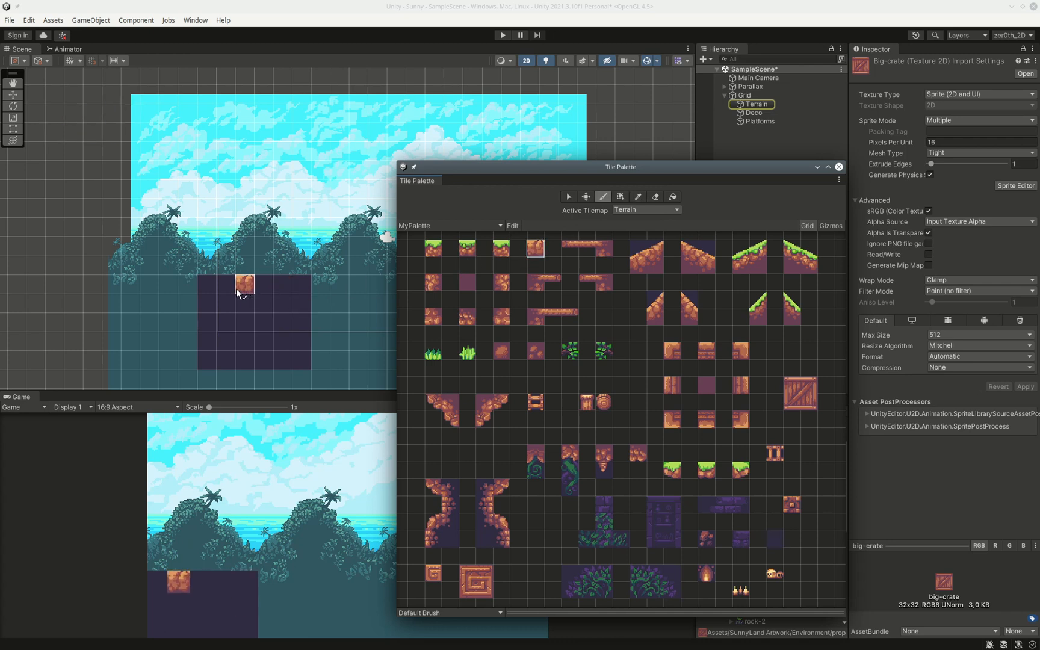
{"action": "mouse_move", "coordinate": [206, 283]}
{"action": "left_mouse_down"}
{"action": "mouse_move", "coordinate": [217, 349]}
{"action": "mouse_move", "coordinate": [271, 357]}
{"action": "mouse_move", "coordinate": [283, 301]}
{"action": "mouse_move", "coordinate": [206, 284]}
{"action": "left_mouse_up"}
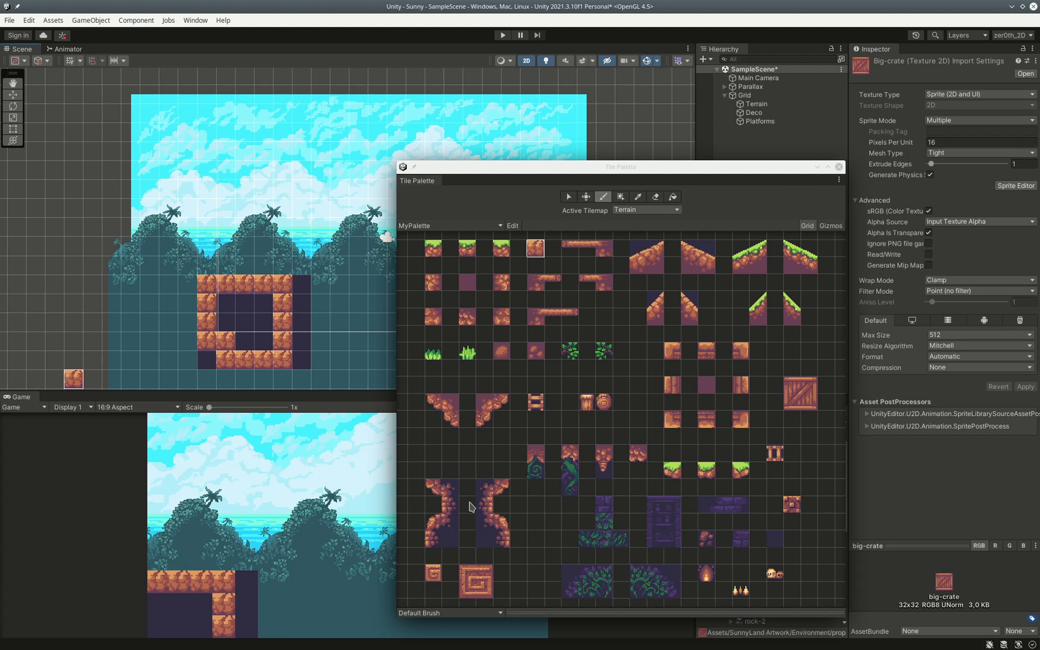
Switch to the finished example scene, inspect its Tilemaps grid, and toggle the Terrain tilemap off and on.
{"action": "left_click", "coordinate": [321, 208]}
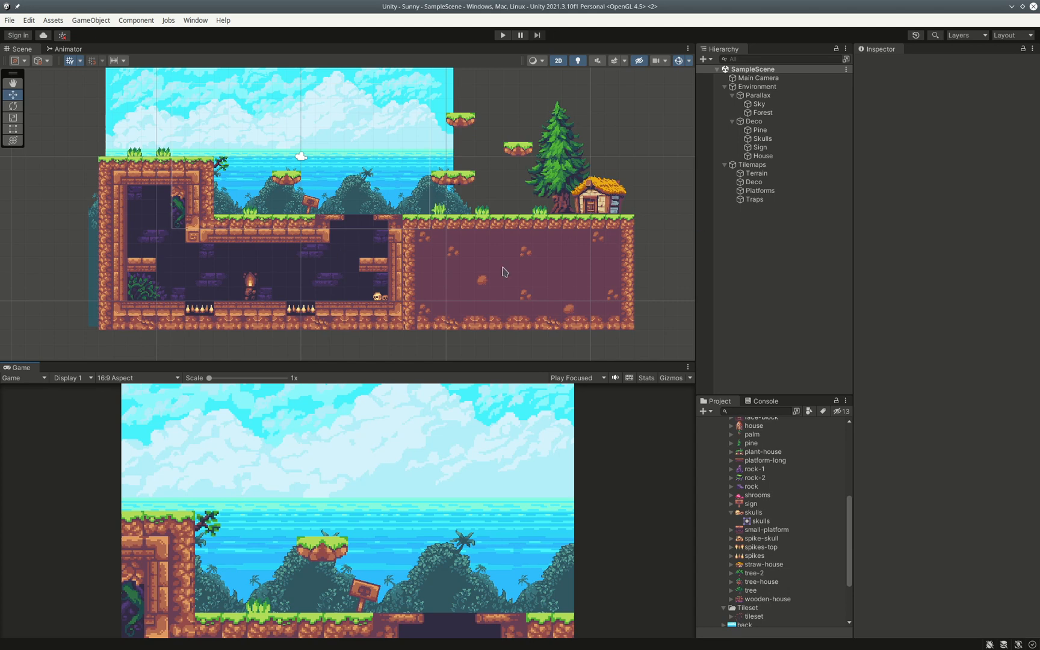
{"action": "left_click", "coordinate": [749, 166]}
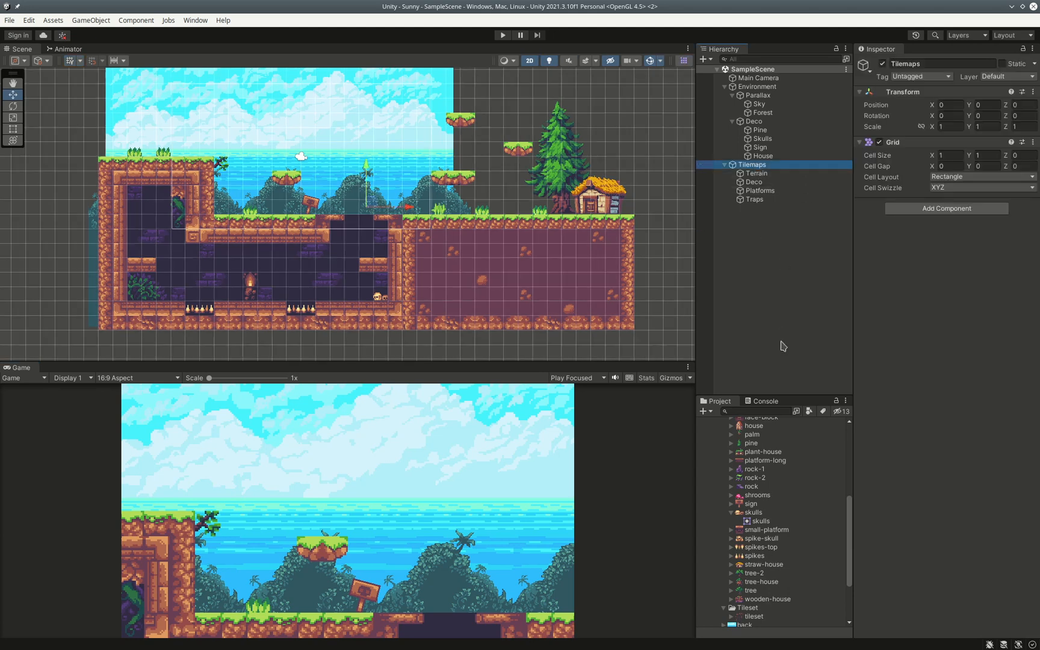
{"action": "left_click", "coordinate": [761, 174]}
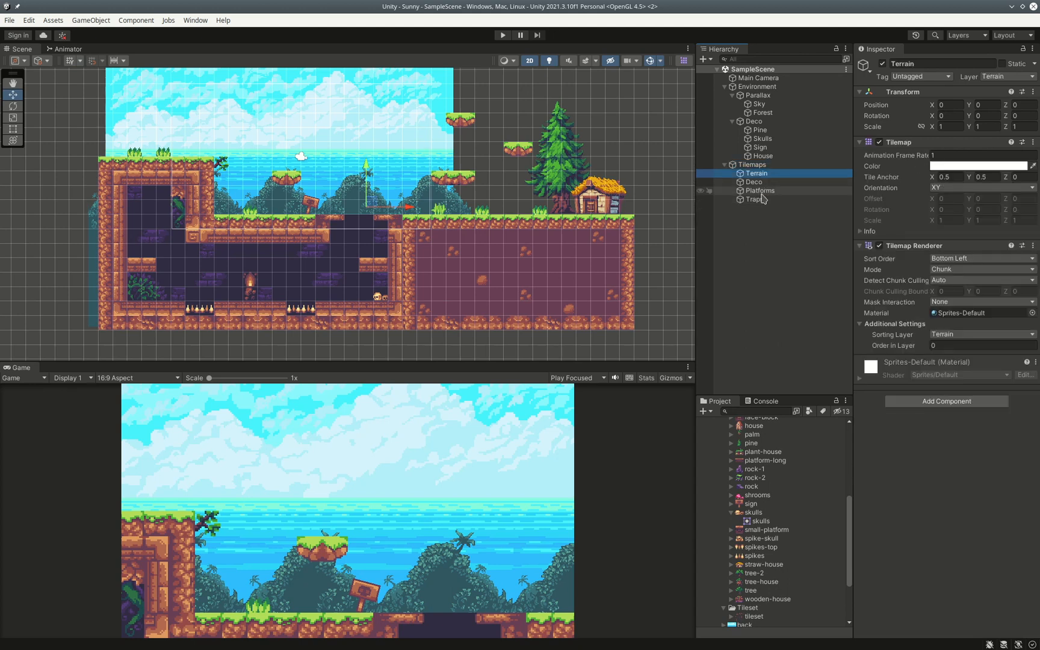
{"action": "left_click", "coordinate": [883, 63]}
{"action": "left_click", "coordinate": [882, 64]}
{"action": "left_click", "coordinate": [882, 64]}
{"action": "left_click", "coordinate": [883, 64]}
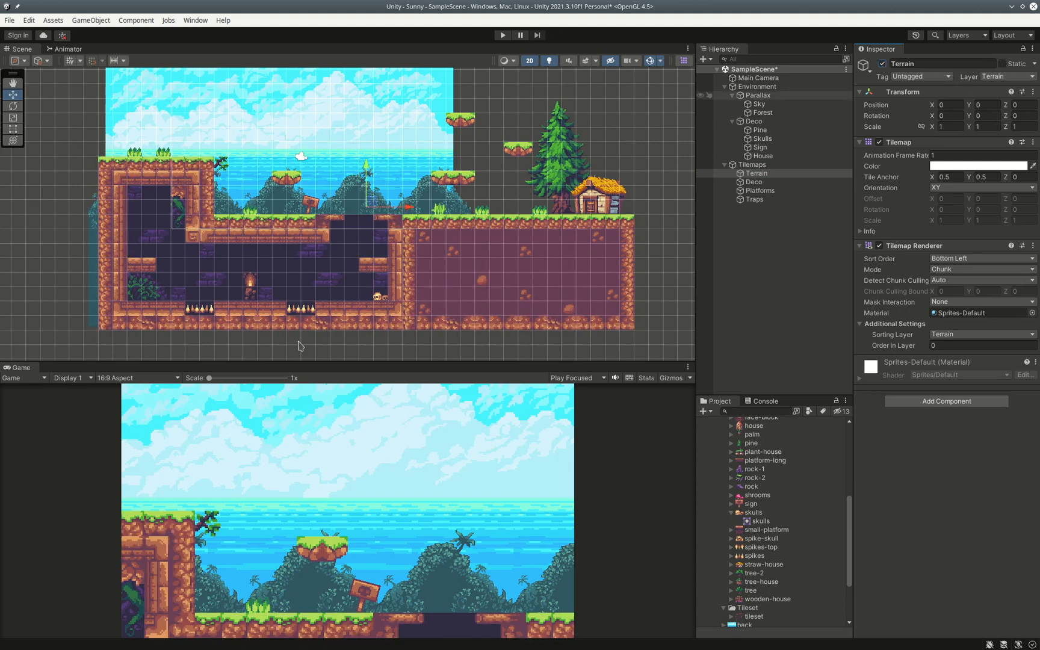
Enlarge the Scene view and toggle the Terrain and Deco tilemaps off and on to see which tiles each one holds.
{"action": "left_click_drag", "start_coordinate": [375, 359], "coordinate": [375, 435]}
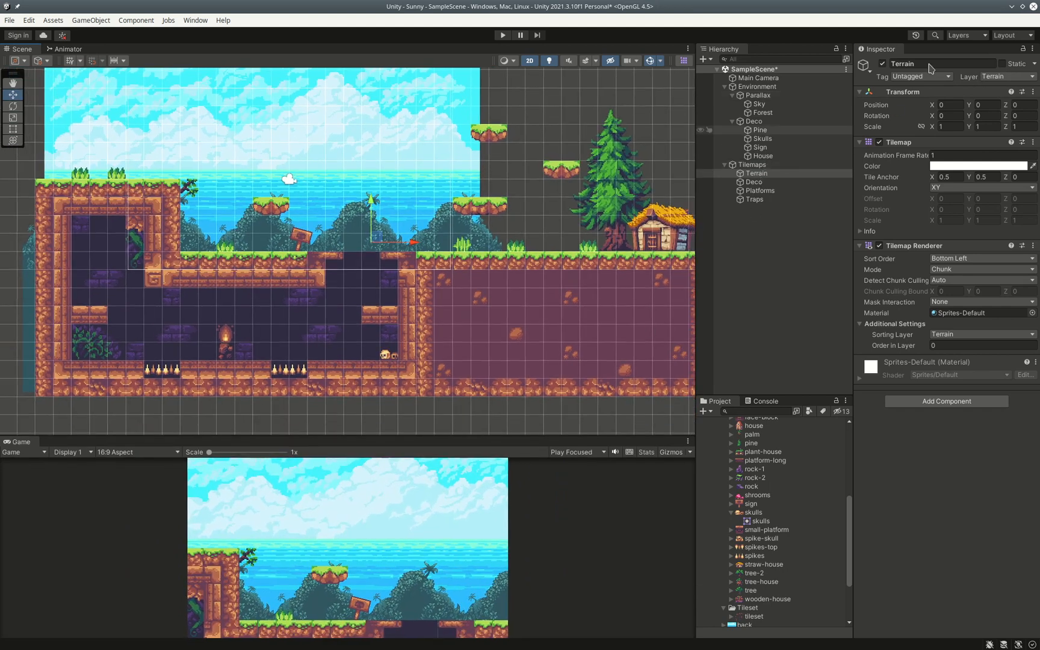
{"action": "left_click", "coordinate": [882, 63]}
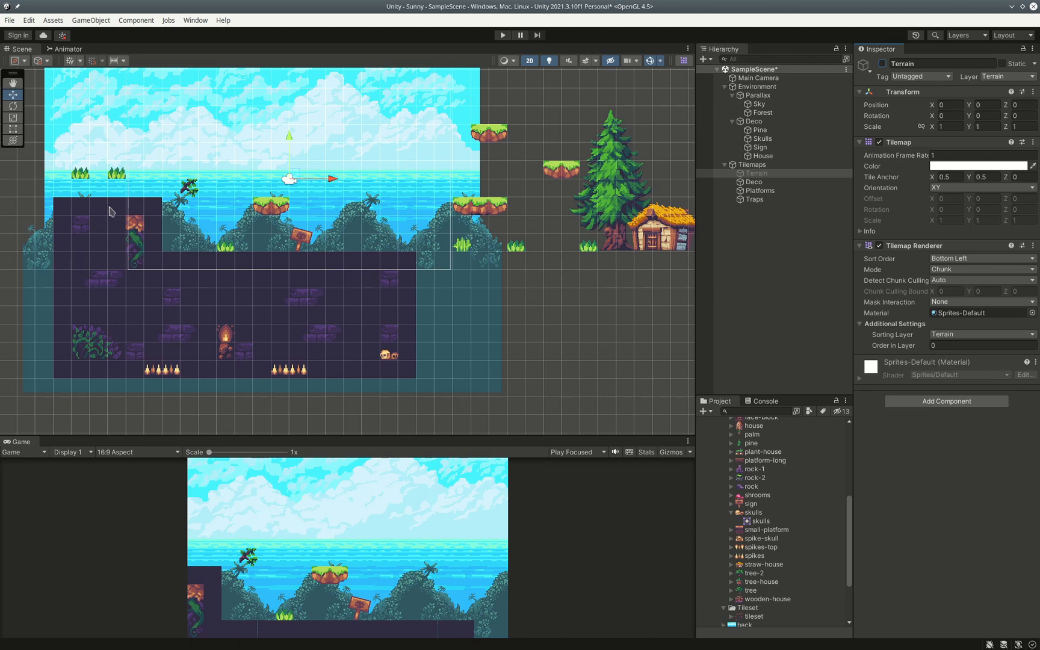
{"action": "left_click", "coordinate": [883, 64]}
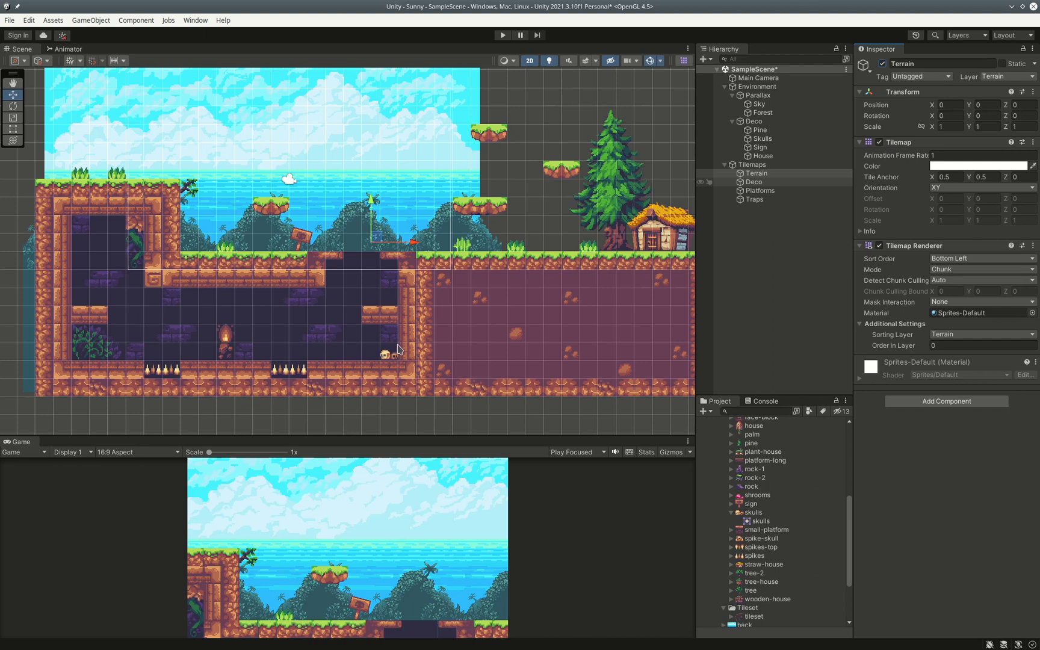
{"action": "left_click", "coordinate": [761, 193]}
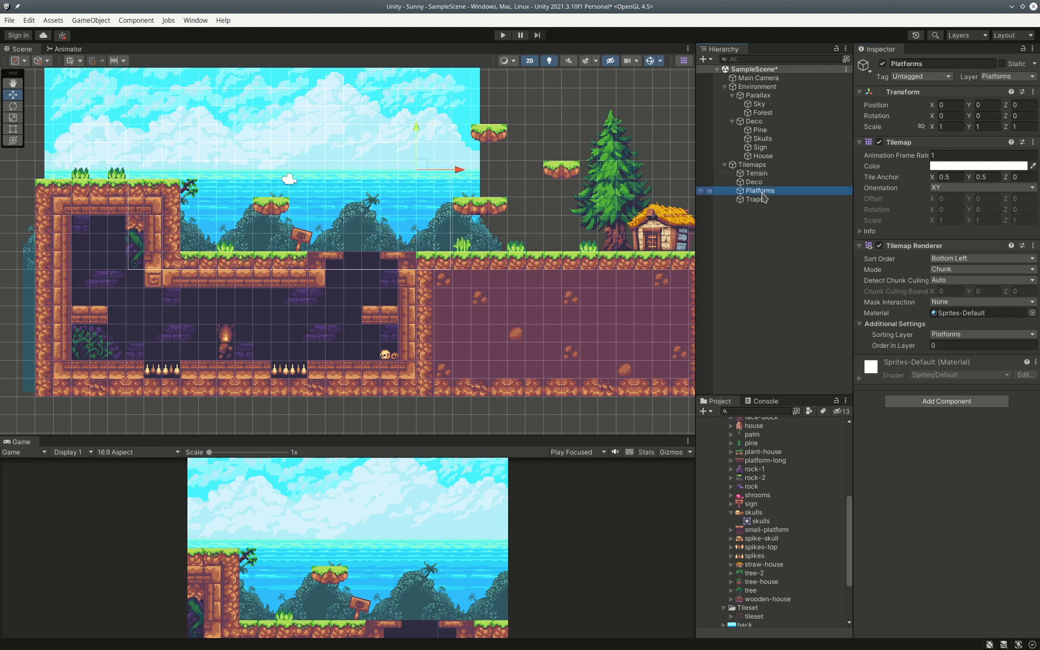
{"action": "left_click", "coordinate": [754, 182]}
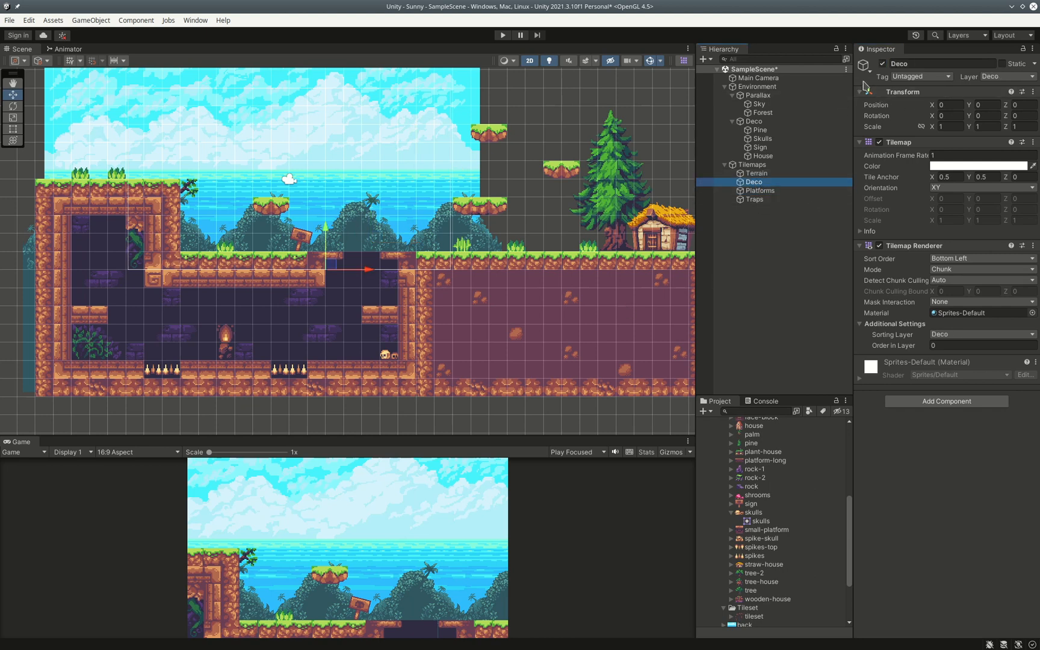
{"action": "left_click", "coordinate": [883, 64]}
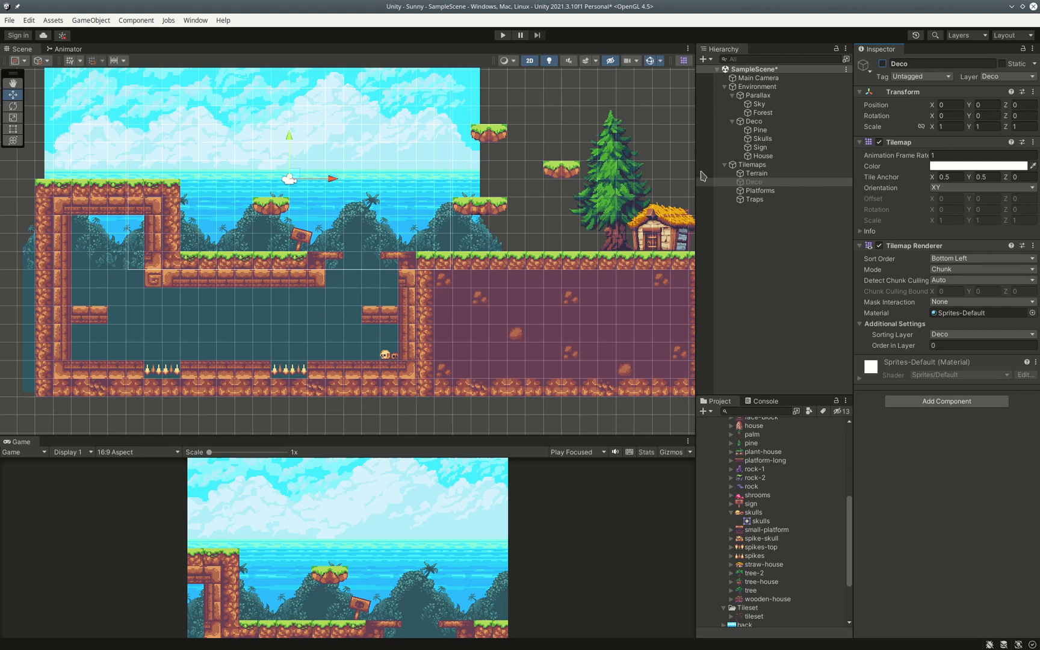
{"action": "left_click", "coordinate": [883, 64]}
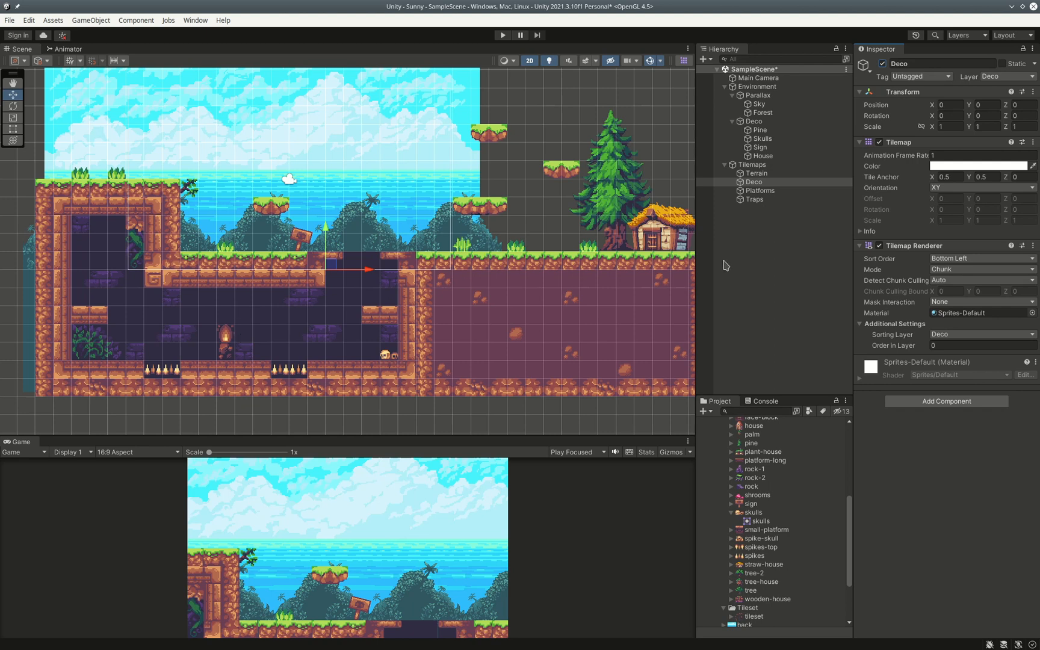
Toggle the Platforms and Traps tilemaps off and on to see which tiles each one holds.
{"action": "left_click", "coordinate": [760, 191]}
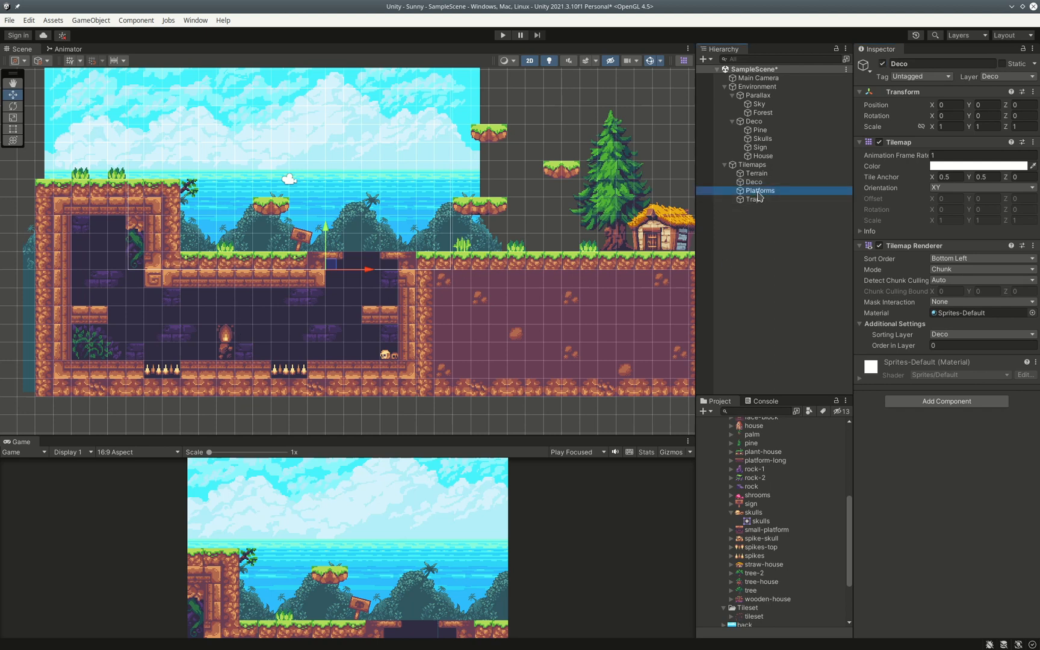
{"action": "left_click", "coordinate": [882, 63]}
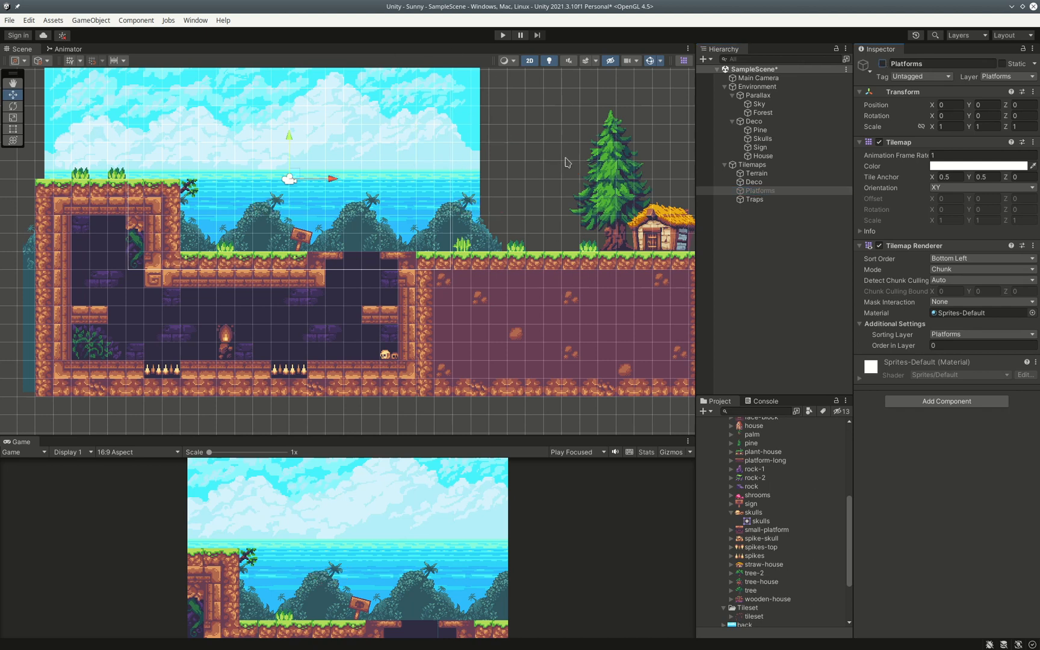
{"action": "left_click", "coordinate": [883, 63]}
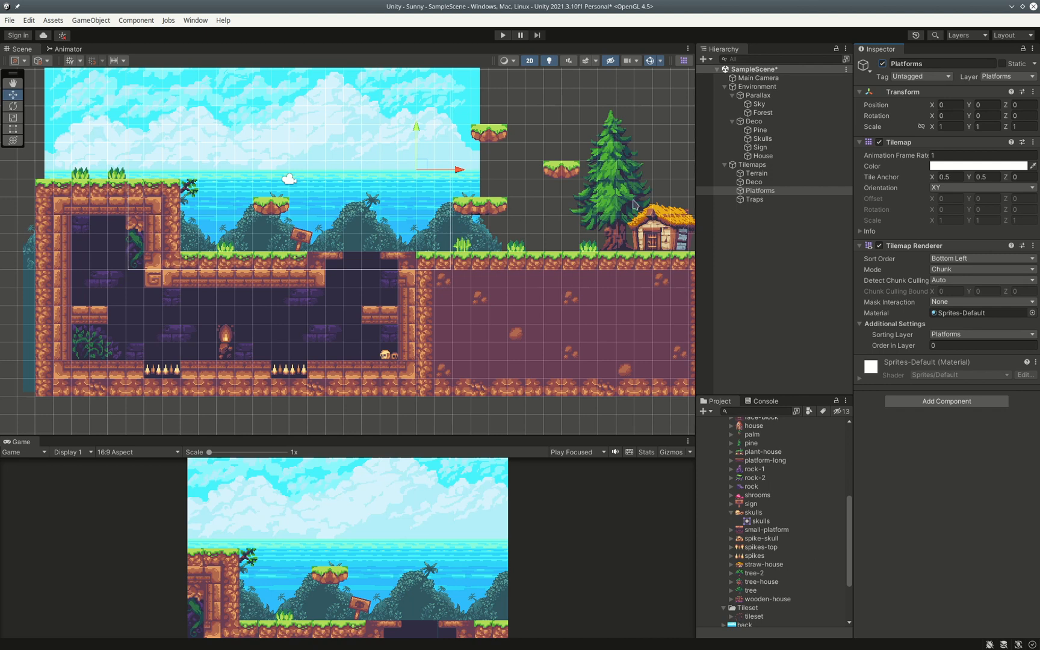
{"action": "left_click", "coordinate": [755, 200]}
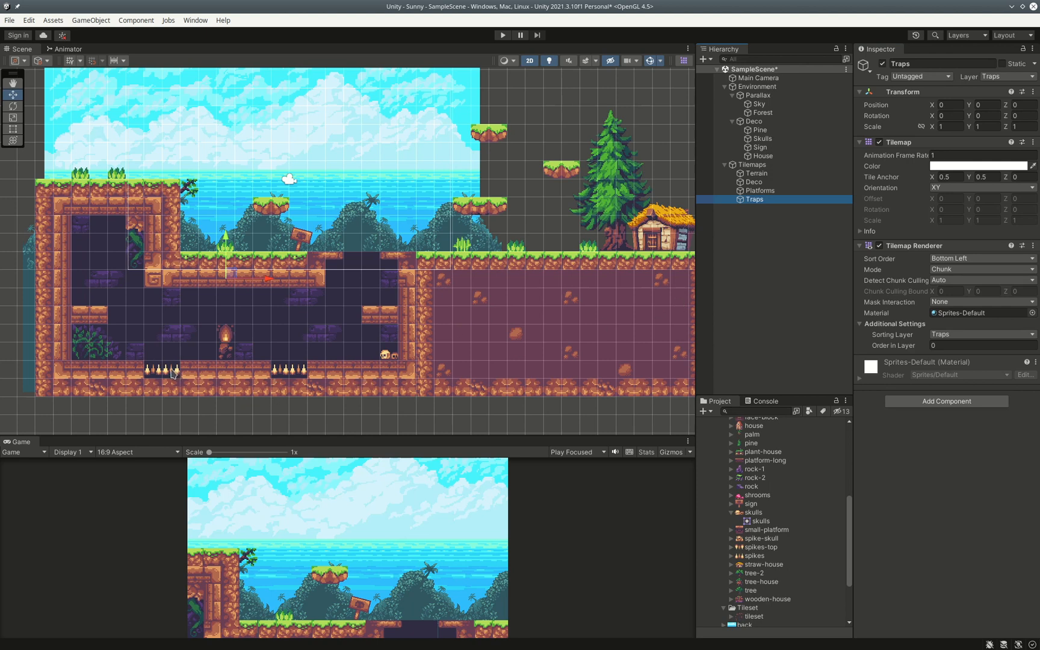
{"action": "left_click", "coordinate": [883, 64]}
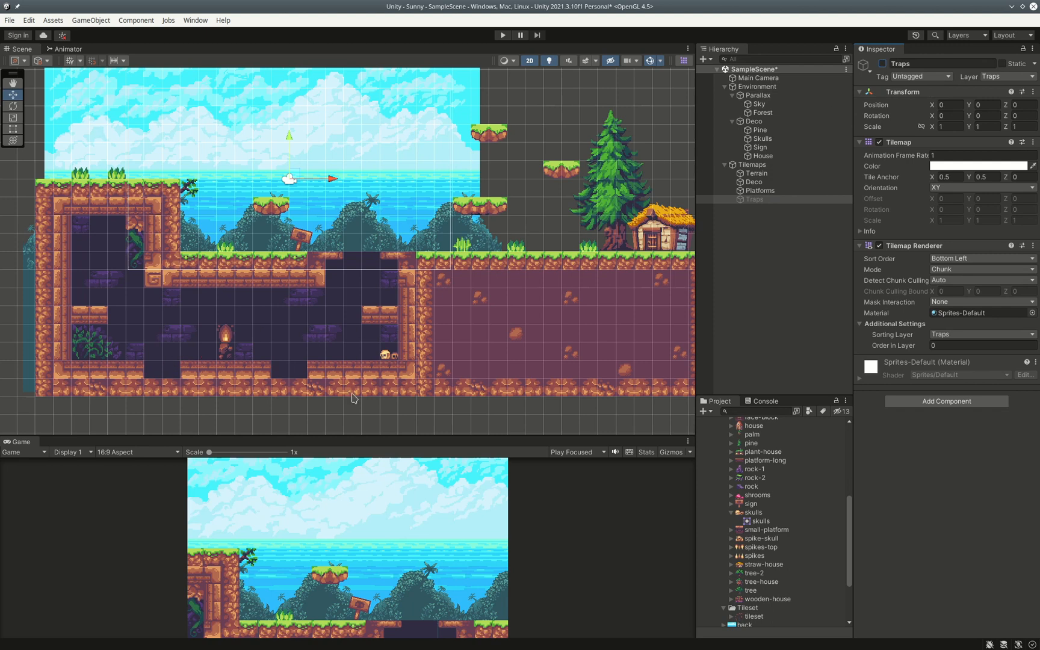
{"action": "left_click", "coordinate": [882, 64]}
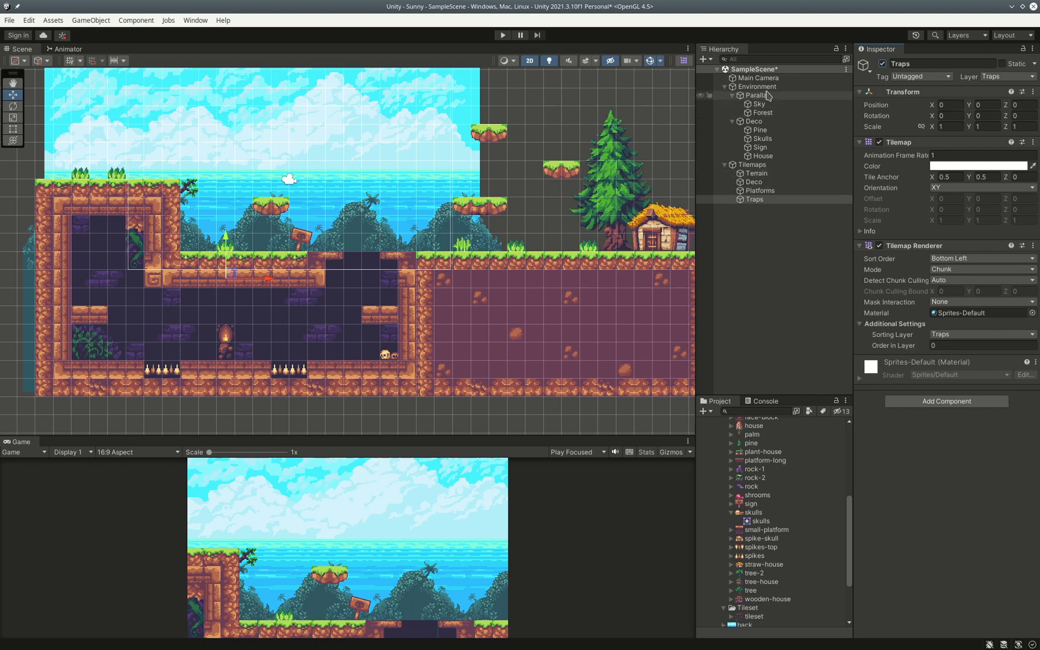
Inspect the layer and sprite renderer settings of the Pine, Skulls and Sign props in the Environment's Deco group.
{"action": "left_click", "coordinate": [757, 123]}
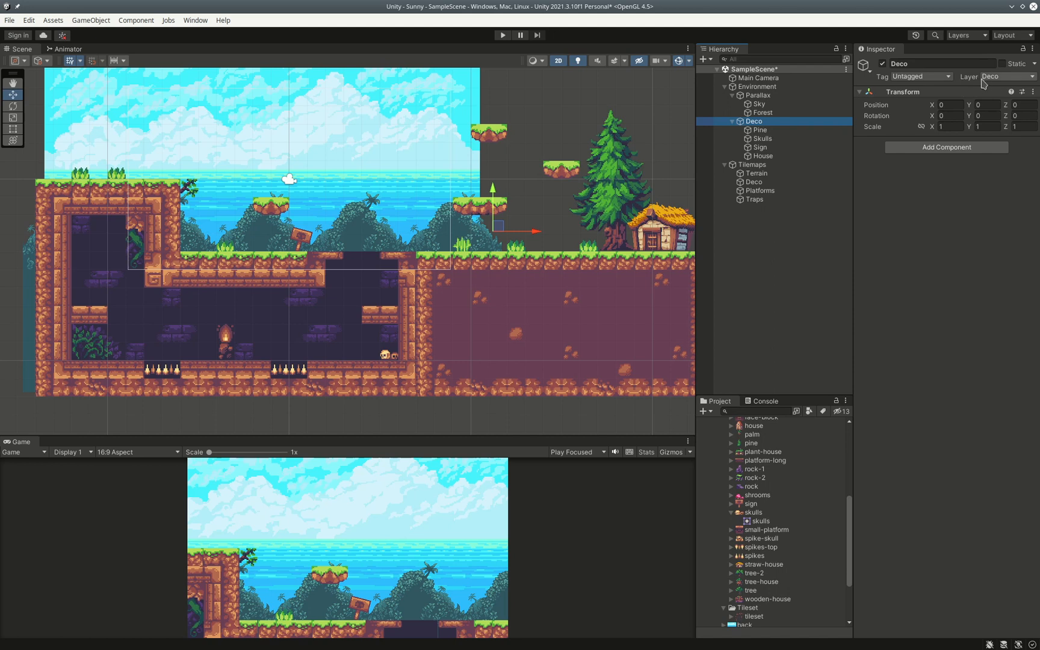
{"action": "left_click", "coordinate": [762, 131]}
{"action": "left_click", "coordinate": [766, 140]}
{"action": "left_click", "coordinate": [769, 148]}
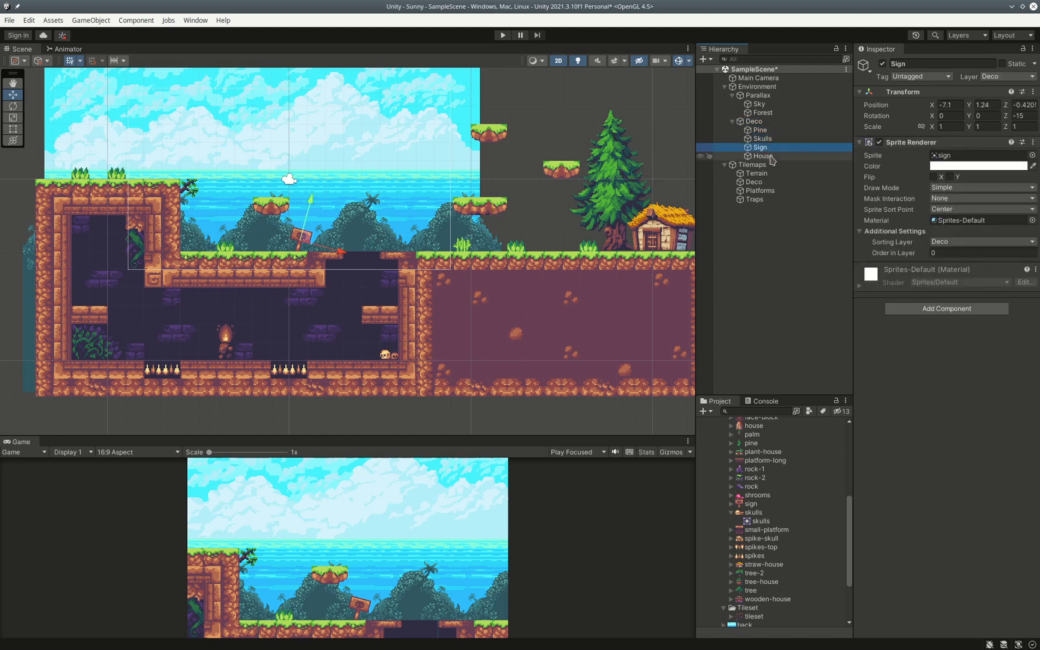
{"action": "left_click", "coordinate": [763, 139]}
{"action": "left_click", "coordinate": [760, 130]}
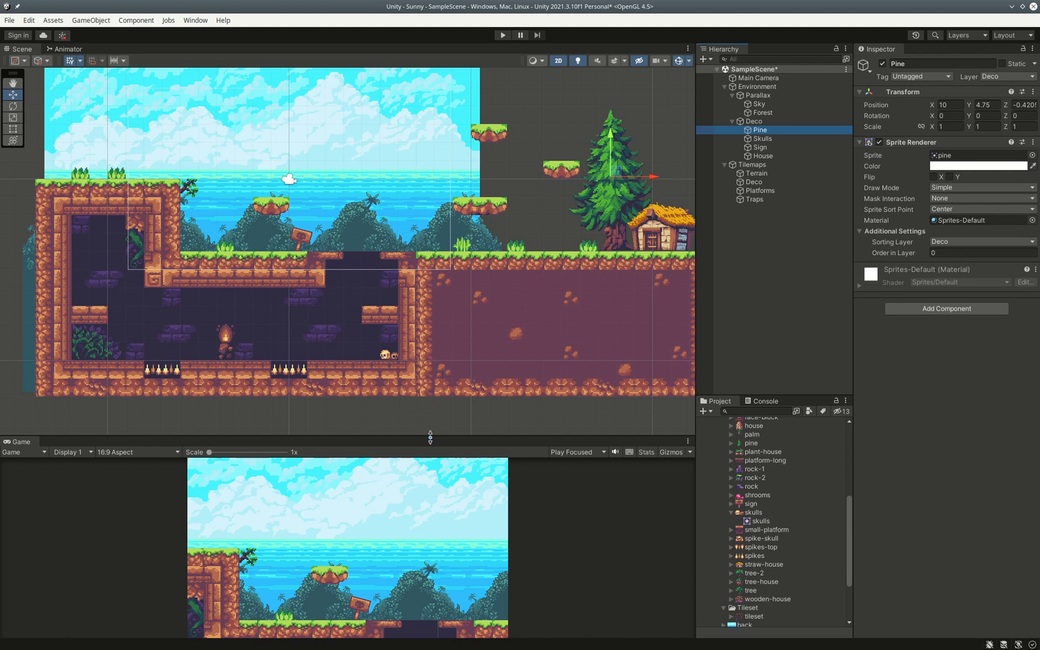
Enlarge the Game view and play-test the parallax by moving Main Camera down into the cave and back up to the surface.
{"action": "left_click_drag", "start_coordinate": [430, 437], "coordinate": [455, 252]}
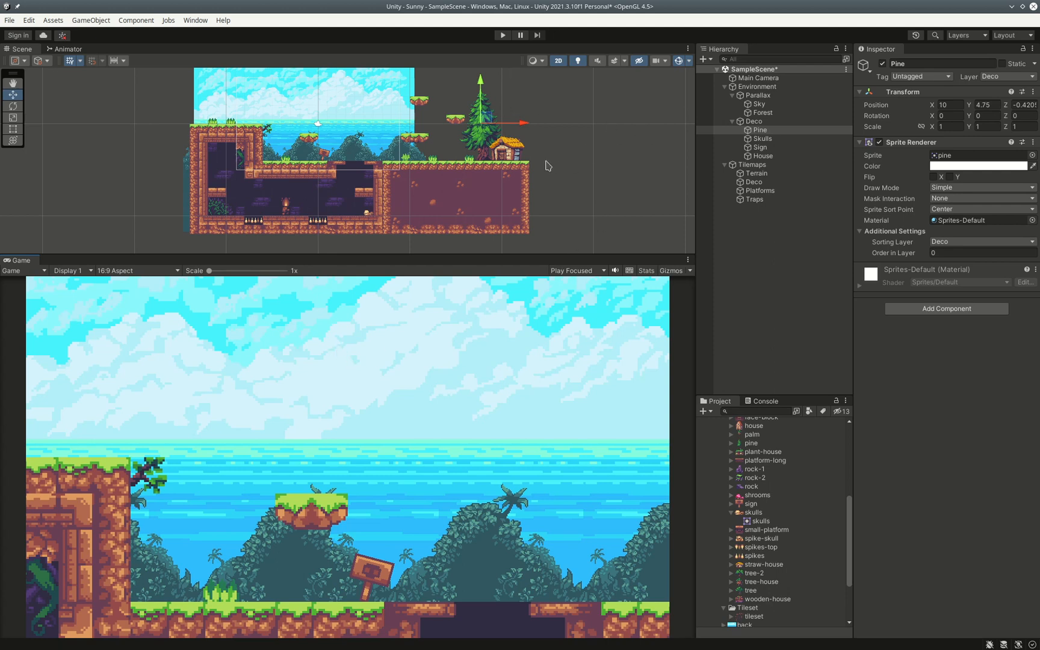
{"action": "left_click", "coordinate": [753, 79]}
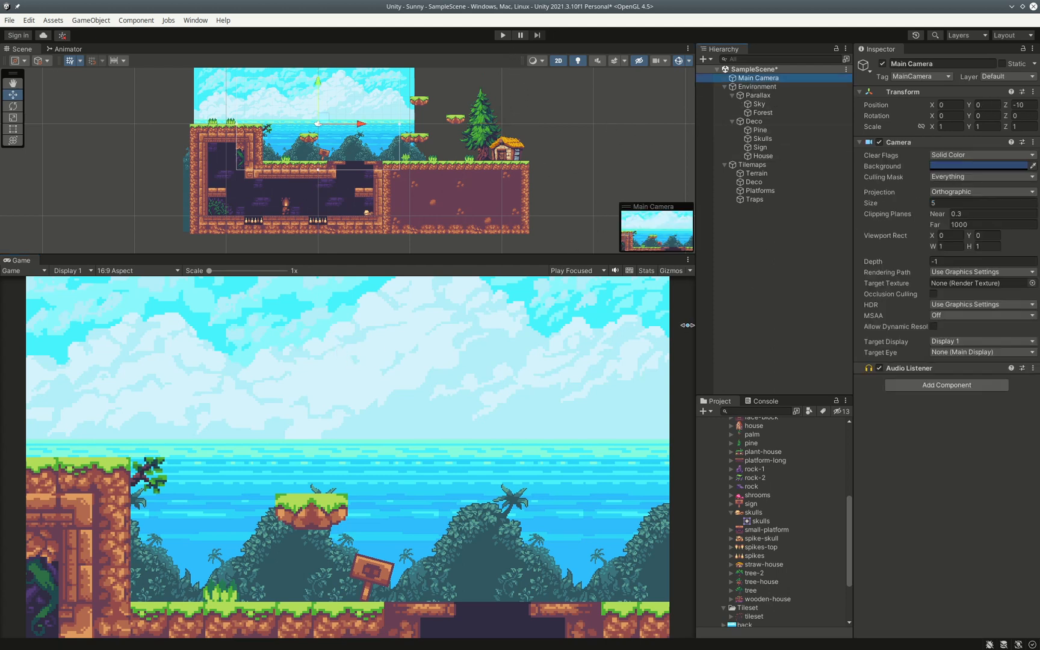
{"action": "left_click", "coordinate": [502, 35]}
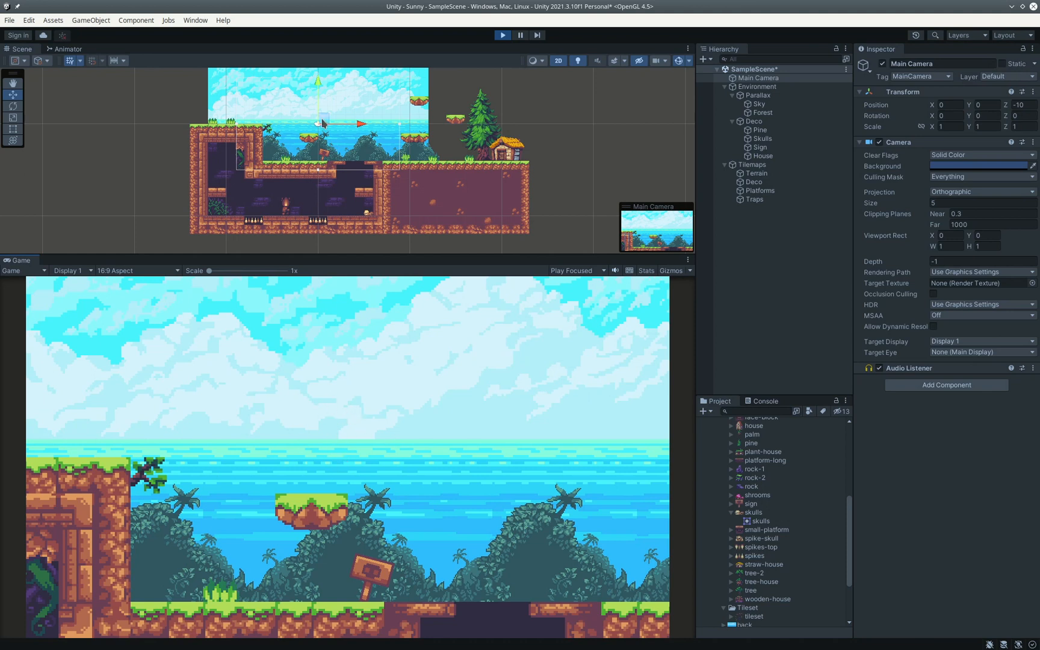
{"action": "left_click_drag", "start_coordinate": [325, 123], "coordinate": [273, 200]}
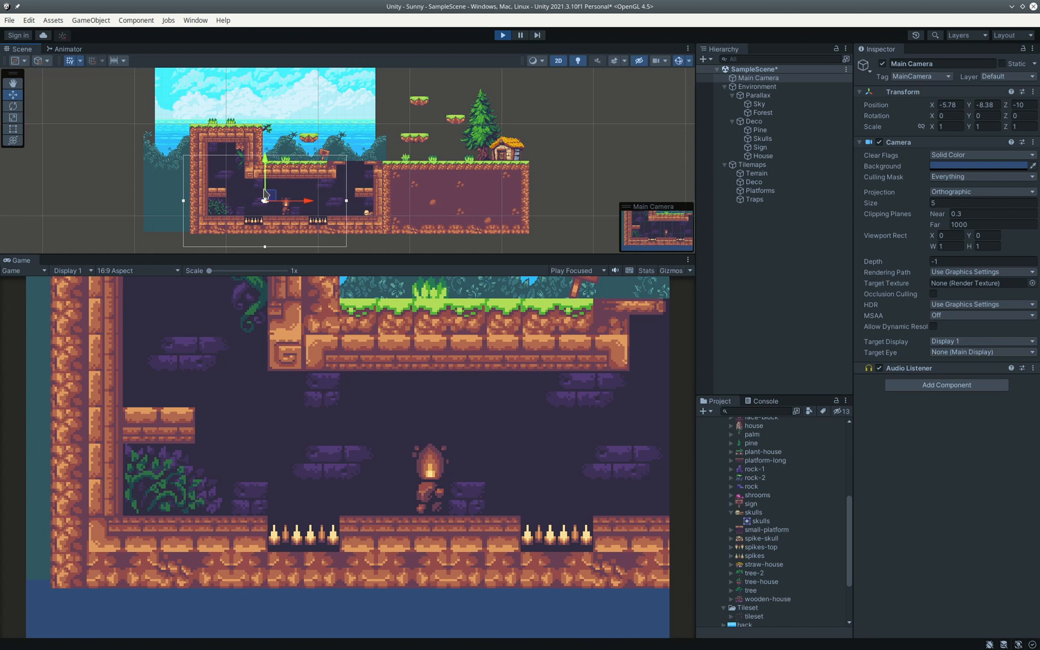
{"action": "mouse_move", "coordinate": [265, 198]}
{"action": "left_mouse_down"}
{"action": "mouse_move", "coordinate": [284, 197]}
{"action": "mouse_move", "coordinate": [282, 188]}
{"action": "left_mouse_up"}
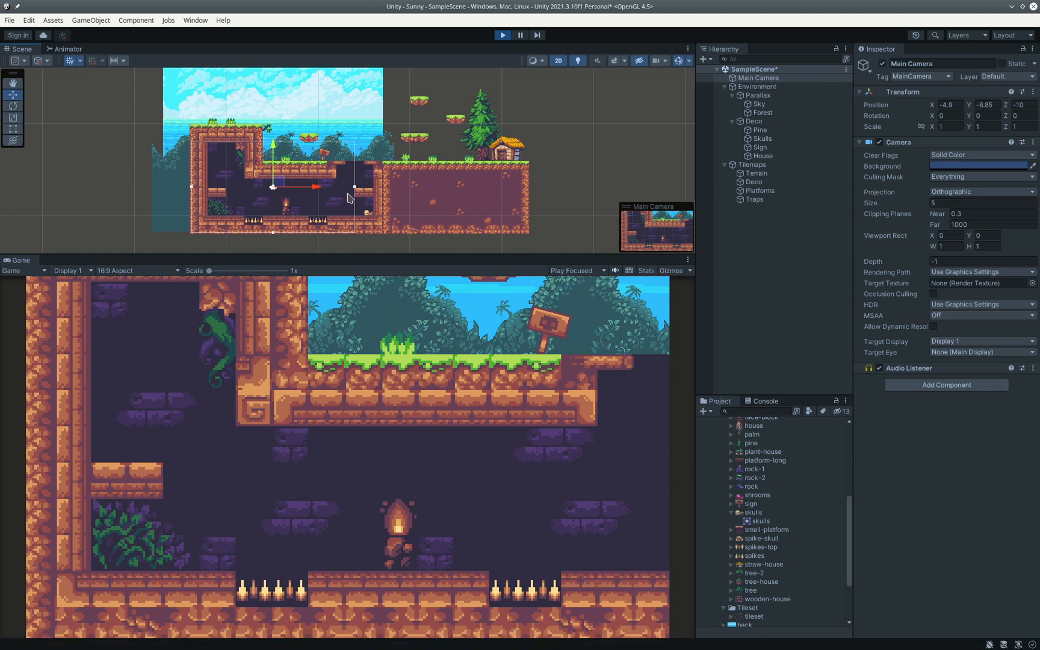
{"action": "left_click_drag", "start_coordinate": [281, 183], "coordinate": [355, 146]}
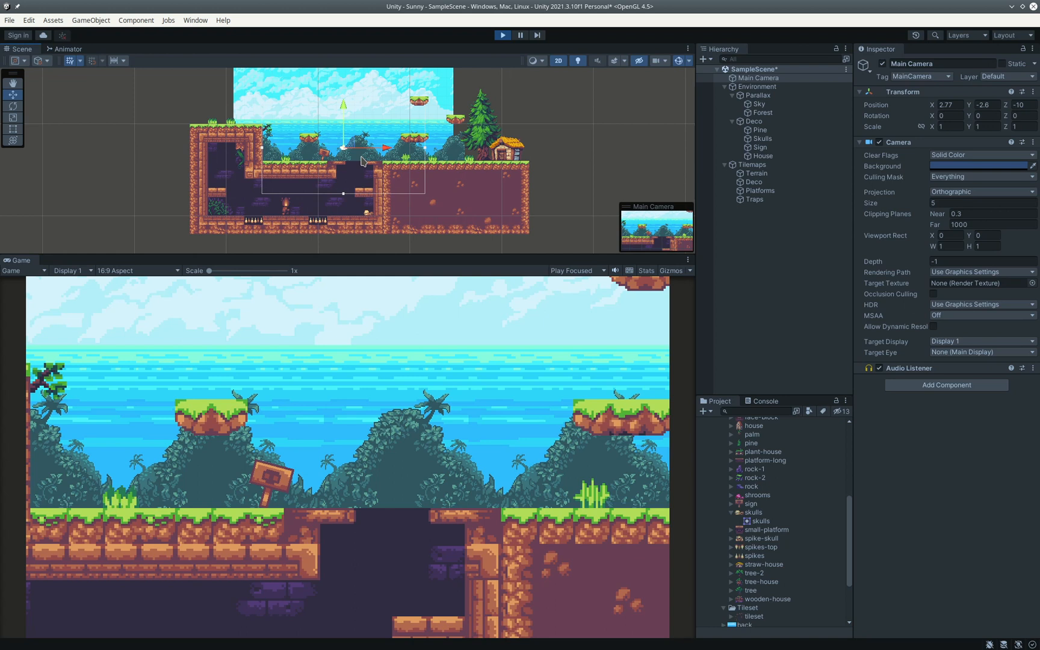
{"action": "key", "text": "ctrl+p"}
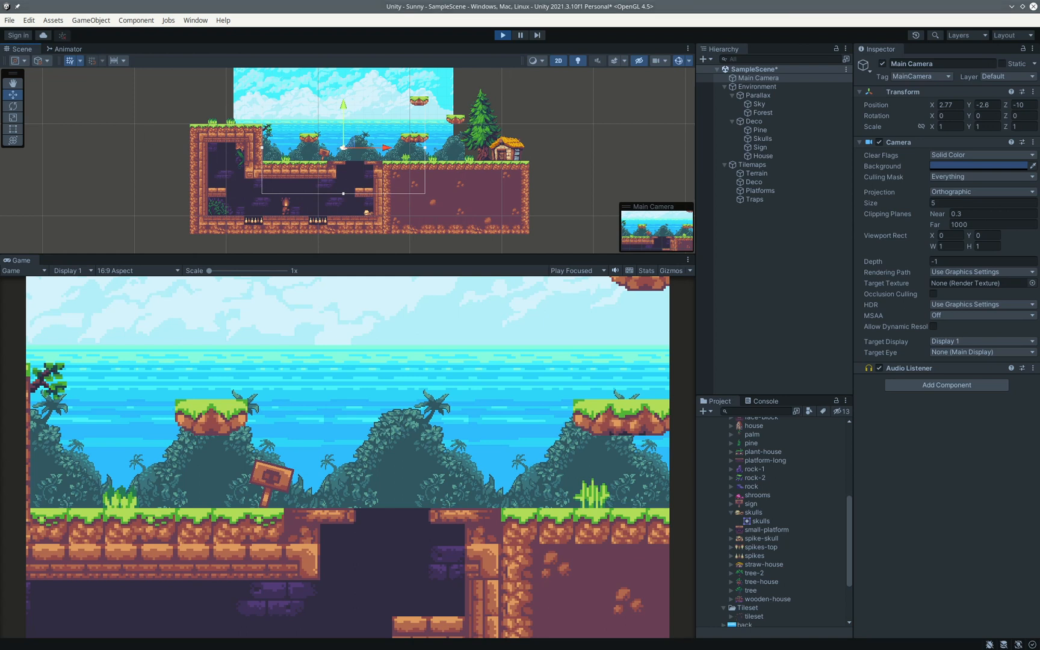